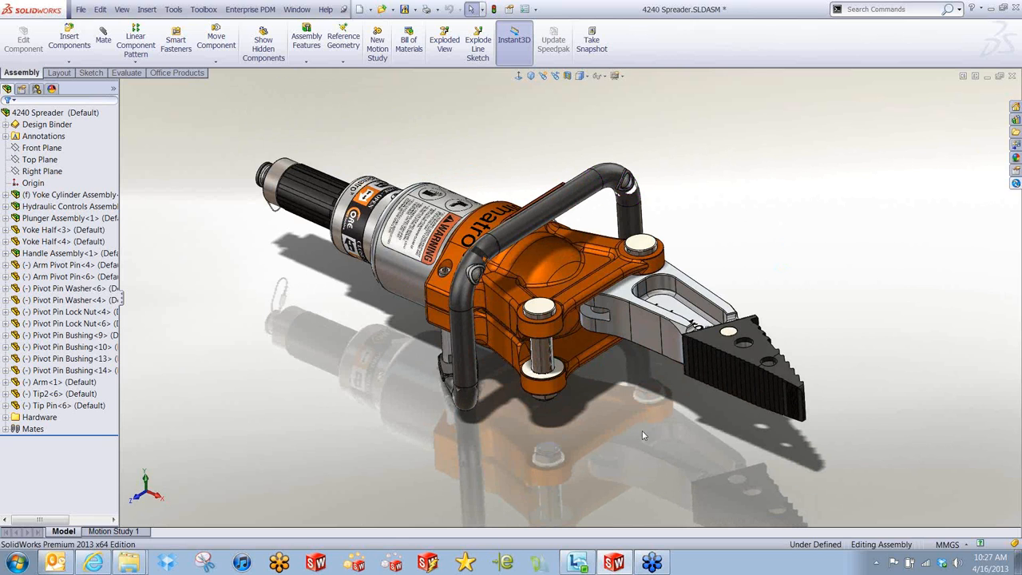
# - Hide the yoke halves, handle, pivot pins, washers, nuts and bushings, leaving the cylinder, plunger and arm shown
pyautogui.moveTo(660, 436); pyautogui.dragTo(643, 435, button='middle')
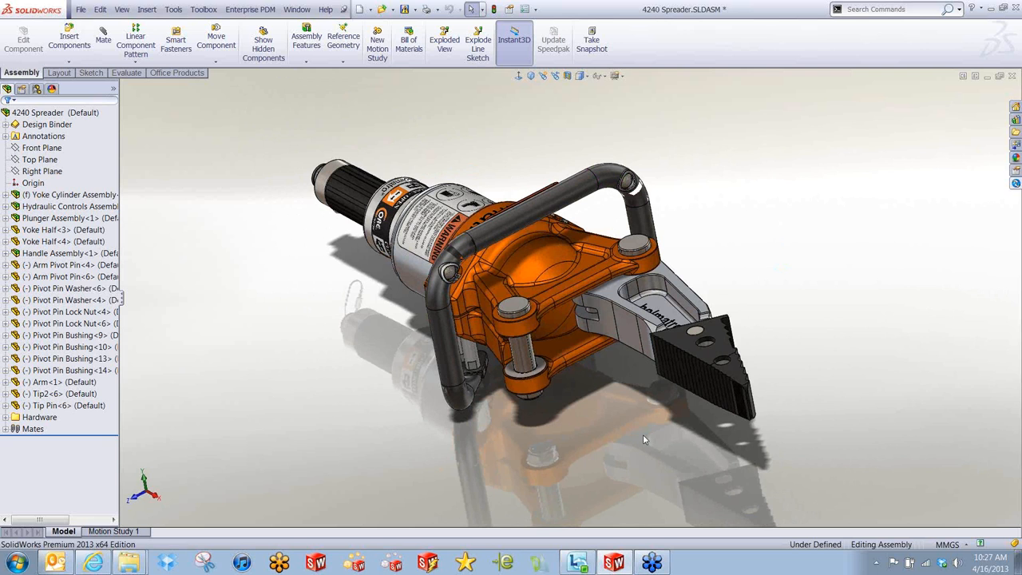
pyautogui.moveTo(763, 250); pyautogui.dragTo(777, 253, button='middle')
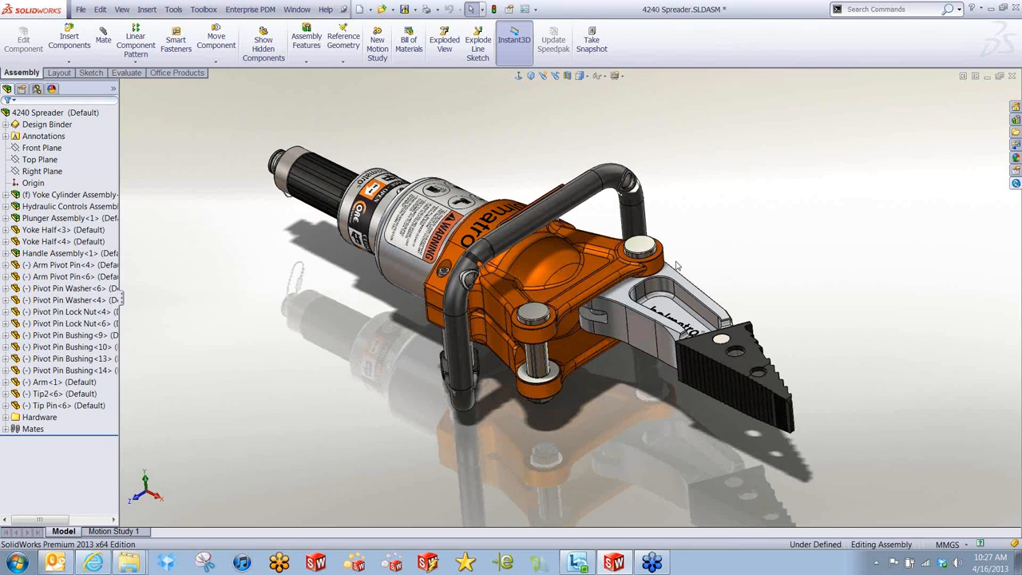
pyautogui.scroll(-2, 620, 274)
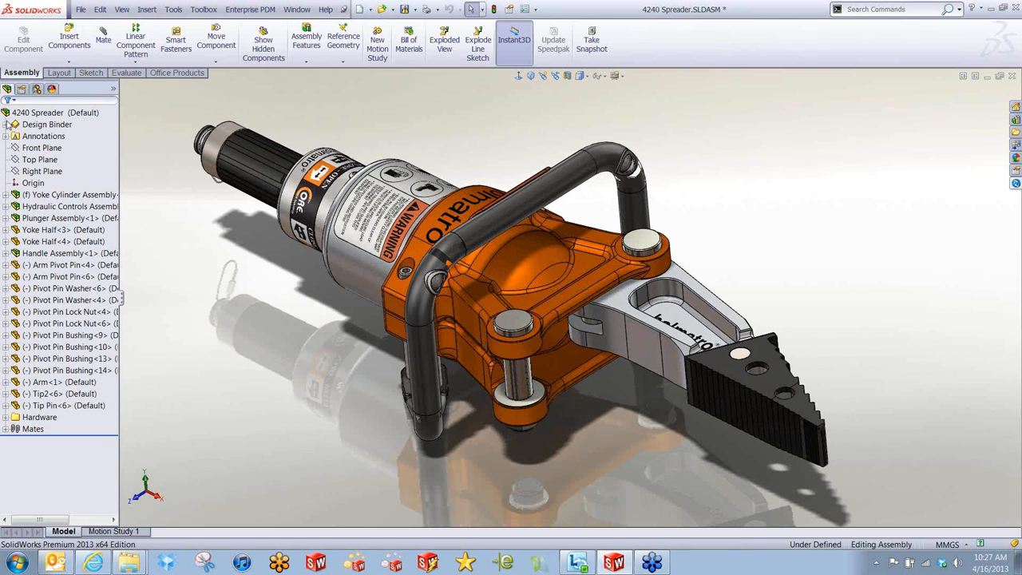
pyautogui.rightClick(113, 90)
pyautogui.click(138, 113)
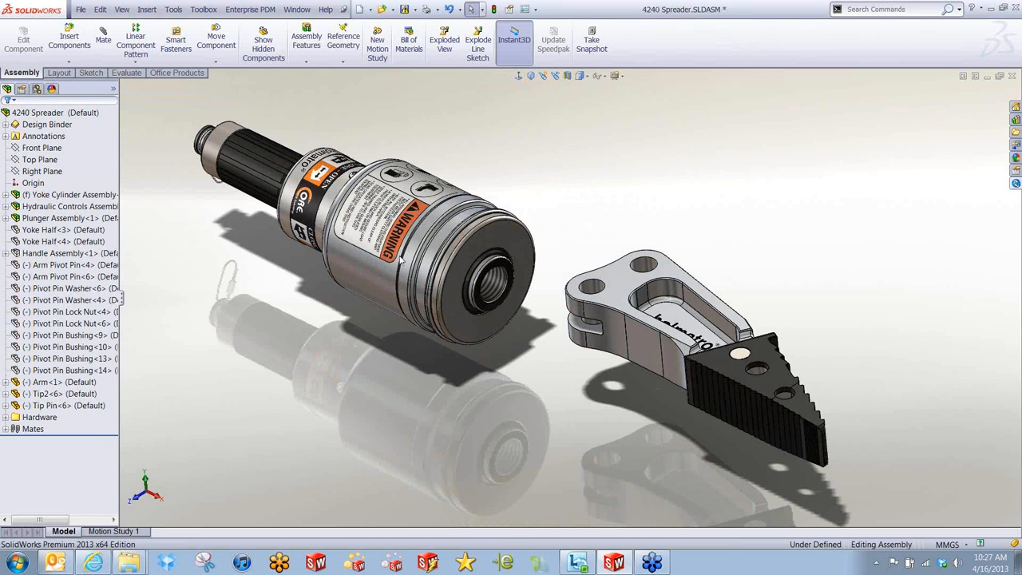
# - Pull the threaded plunger out of the cylinder and move the arm with its tip farther away from it
pyautogui.scroll(-4, 511, 283)
pyautogui.click(480, 297)
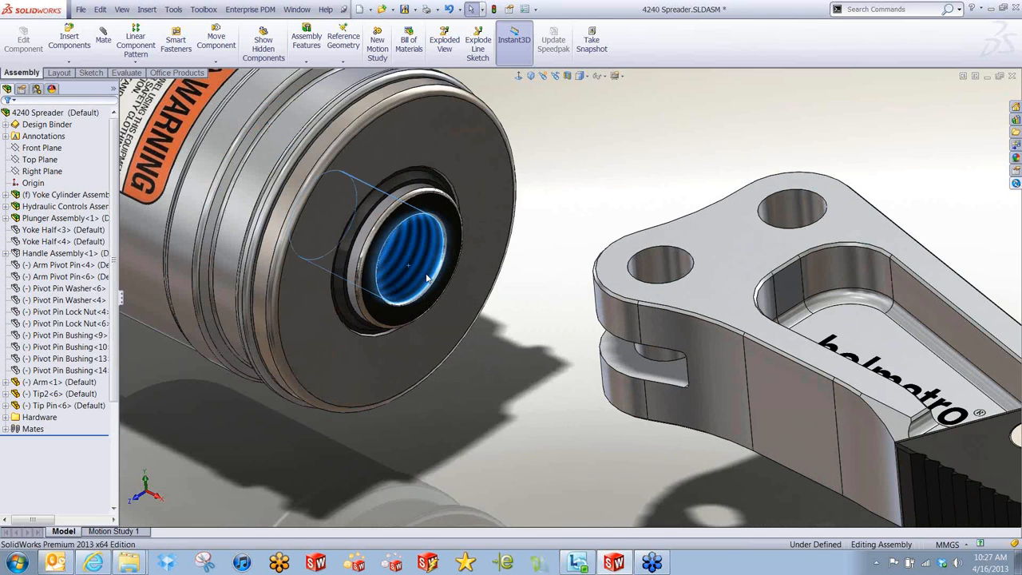
pyautogui.moveTo(480, 296)
pyautogui.mouseDown()
pyautogui.moveTo(449, 282)
pyautogui.moveTo(475, 297)
pyautogui.moveTo(463, 288)
pyautogui.mouseUp()
pyautogui.moveTo(617, 258); pyautogui.dragTo(662, 300)
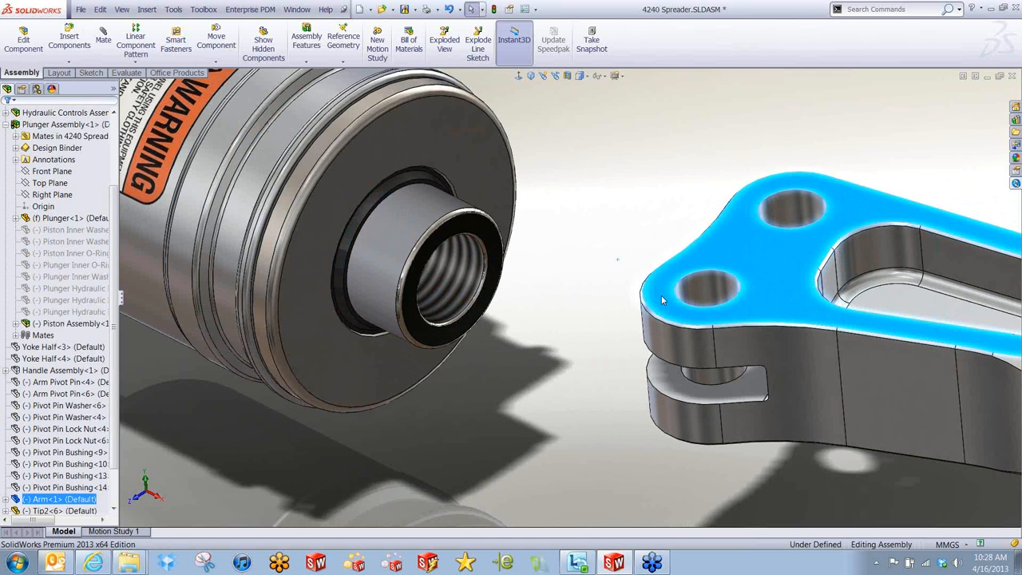
pyautogui.click(639, 195)
pyautogui.scroll(6, 639, 195)
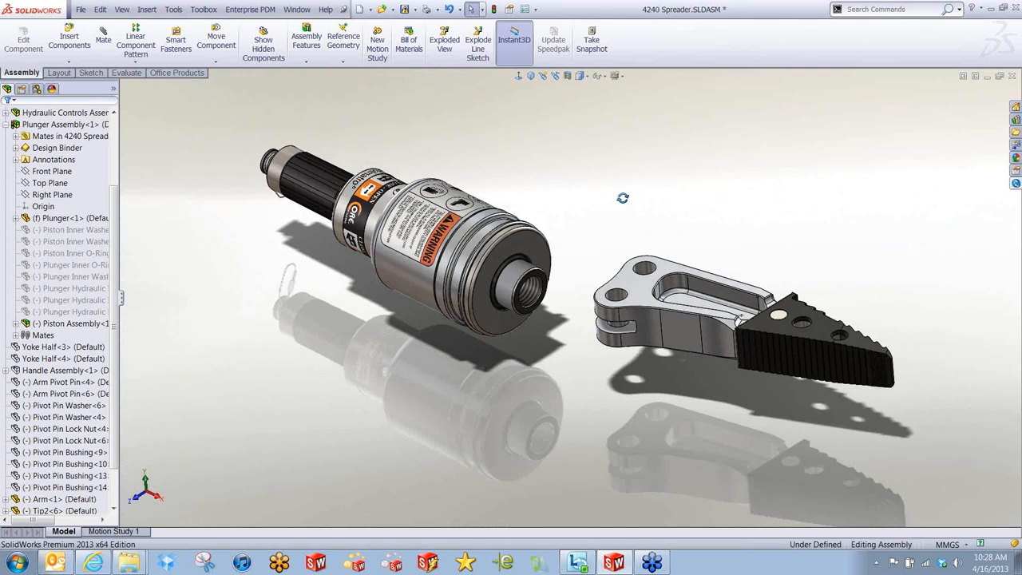
# - Create a new part from the Holmatro Part template and start a sketch on the Front Plane
pyautogui.click(359, 9)
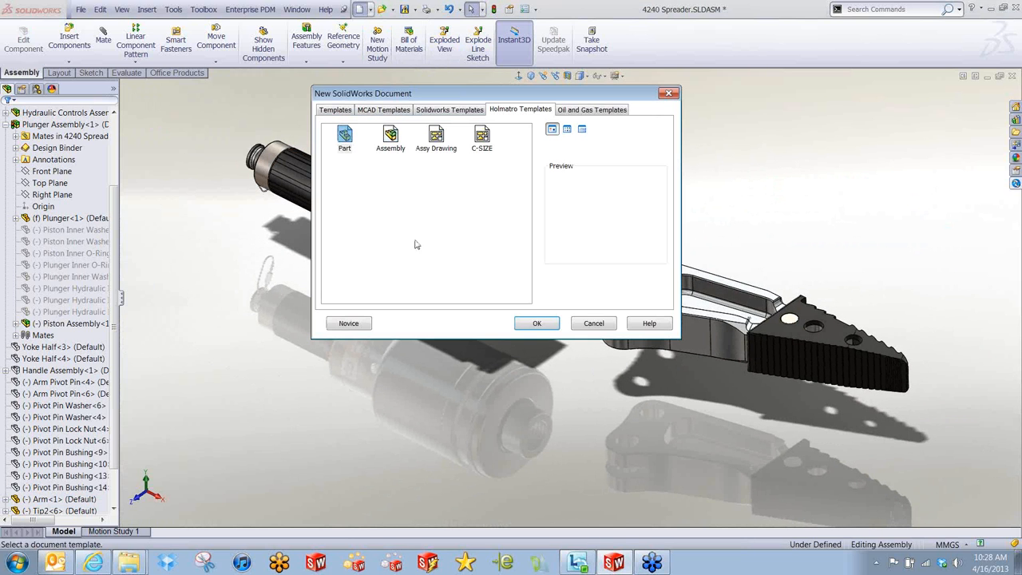
pyautogui.doubleClick(345, 136)
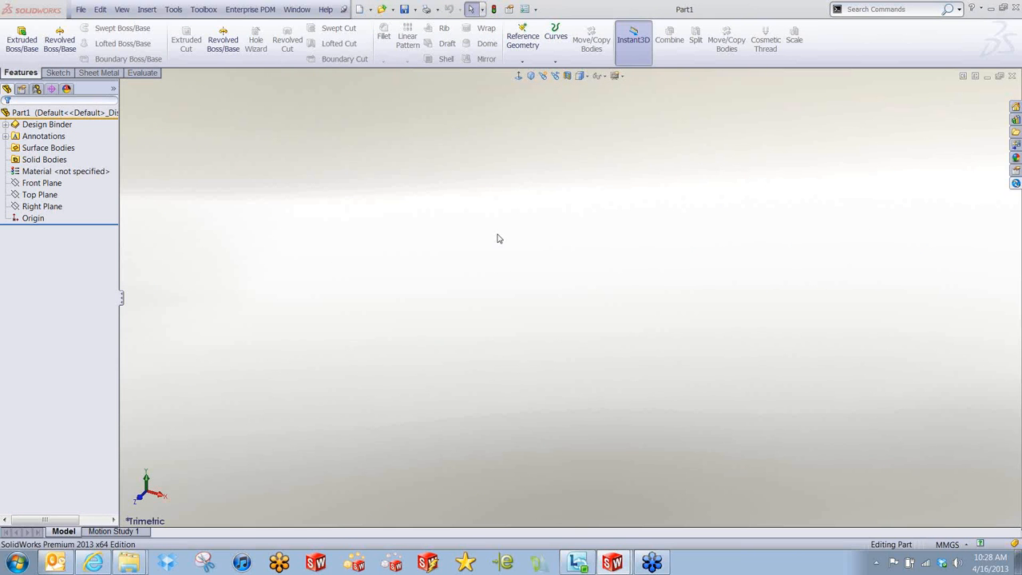
pyautogui.click(37, 185)
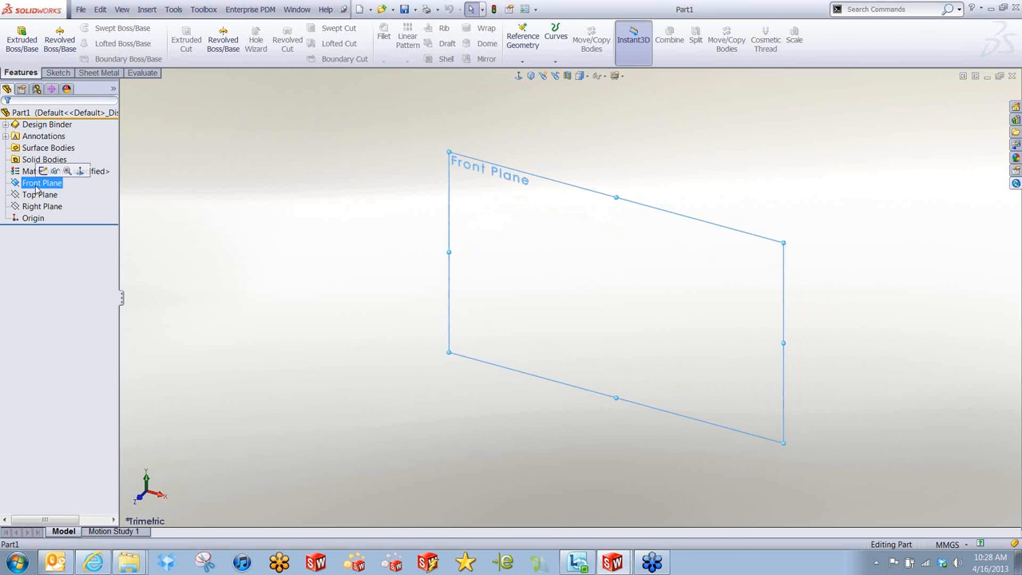
pyautogui.click(44, 171)
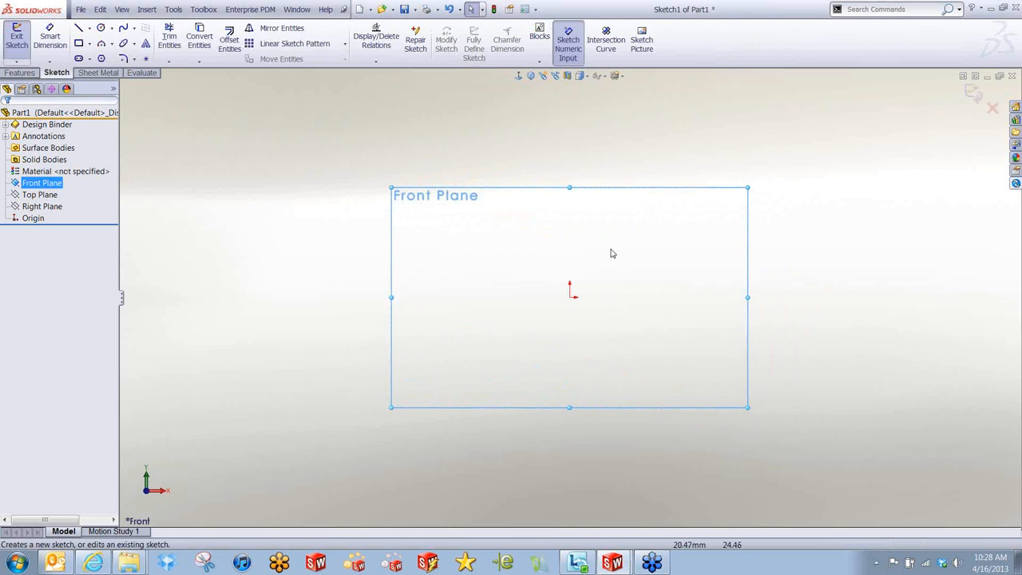
pyautogui.scroll(-2, 595, 291)
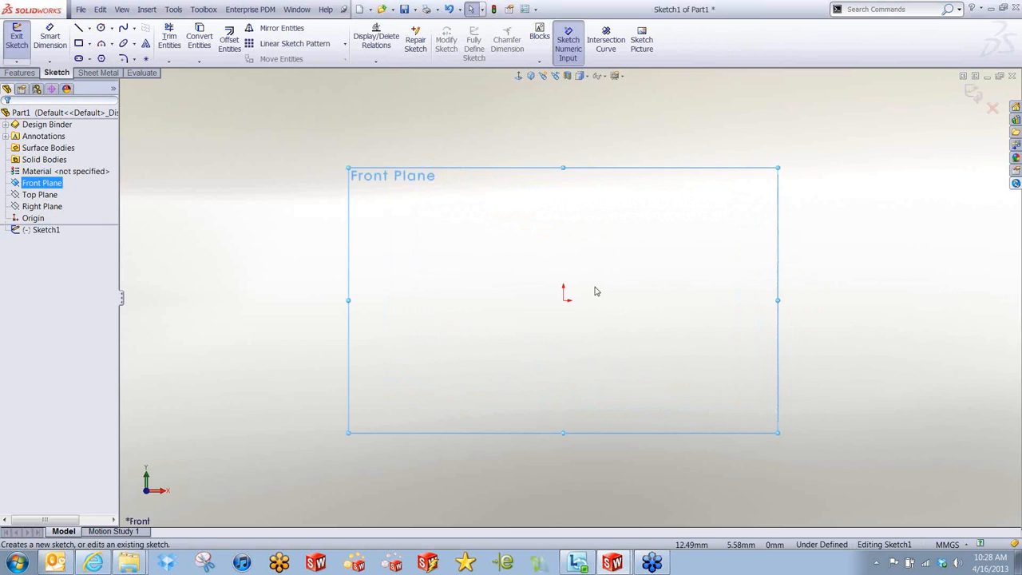
# - Sketch a horizontal centerpoint straight slot on the origin, about 54 mm between arc centers and about 63 mm wide
pyautogui.moveTo(660, 272); pyautogui.dragTo(615, 270, button='right')
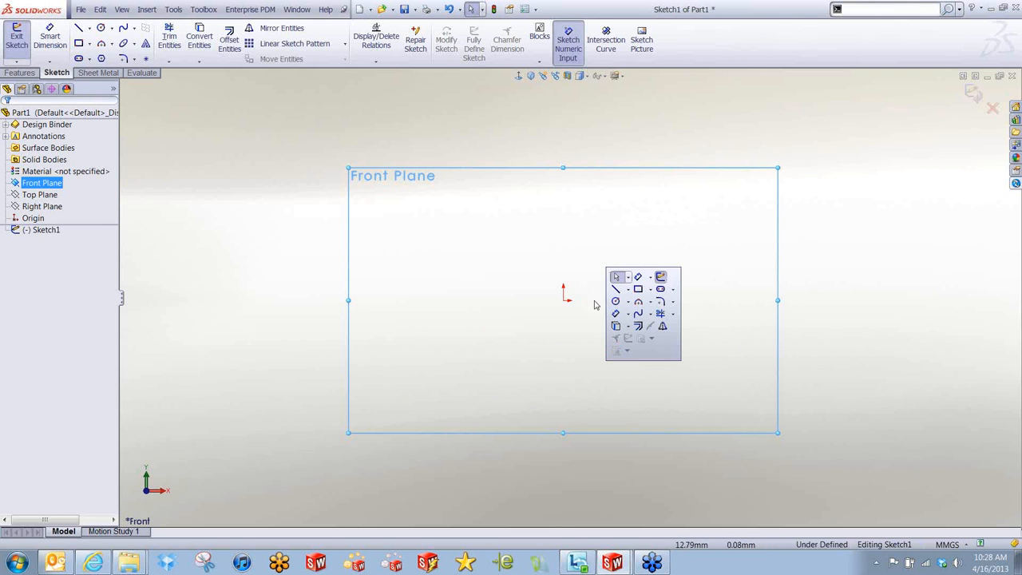
pyautogui.click(672, 289)
pyautogui.click(688, 317)
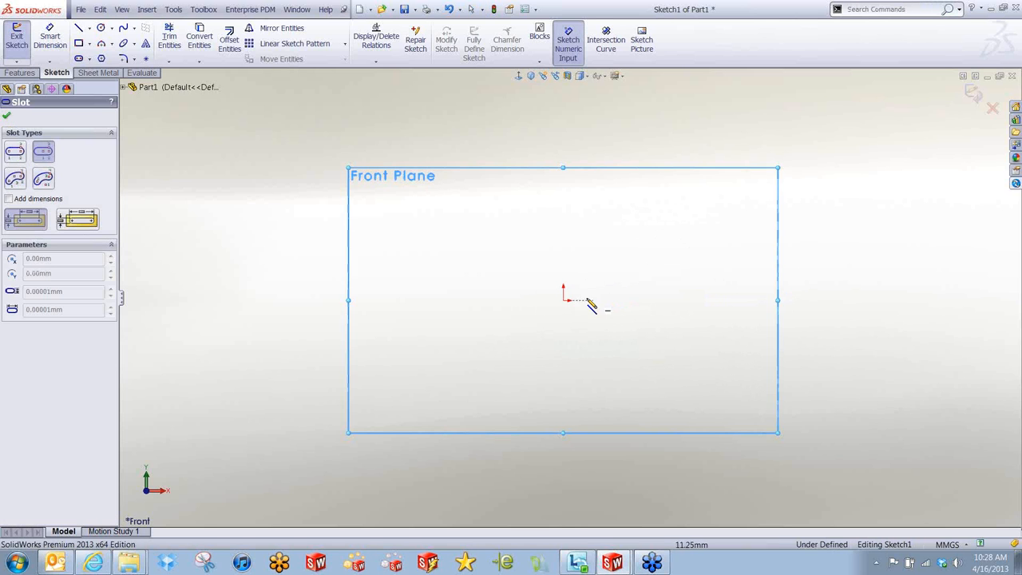
pyautogui.click(564, 300)
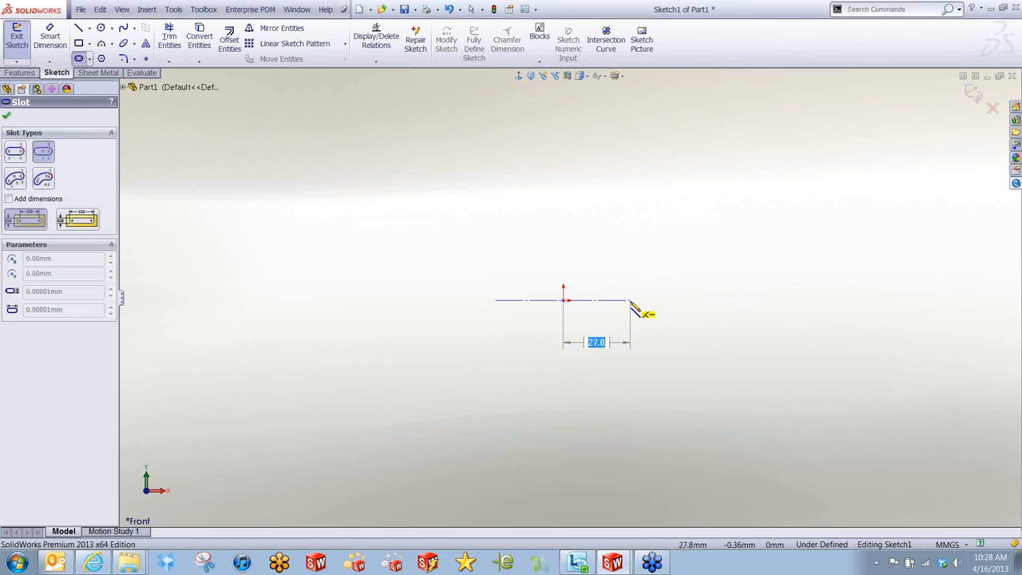
pyautogui.click(629, 298)
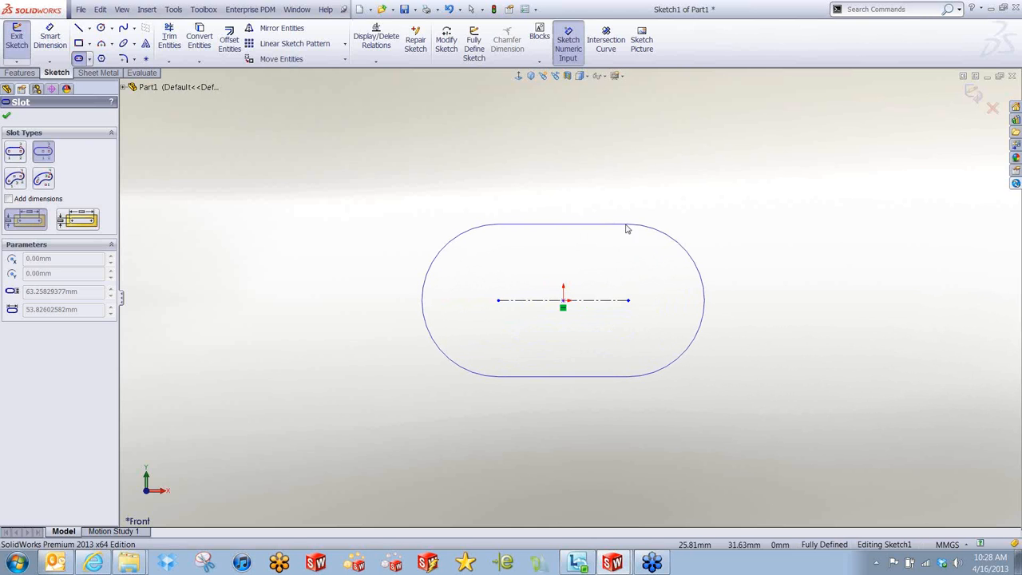
pyautogui.click(628, 226)
# - Sketch a circle about 36 mm in diameter at each of the slot's two arc centers
pyautogui.moveTo(631, 262); pyautogui.dragTo(675, 303, button='right')
pyautogui.click(628, 300)
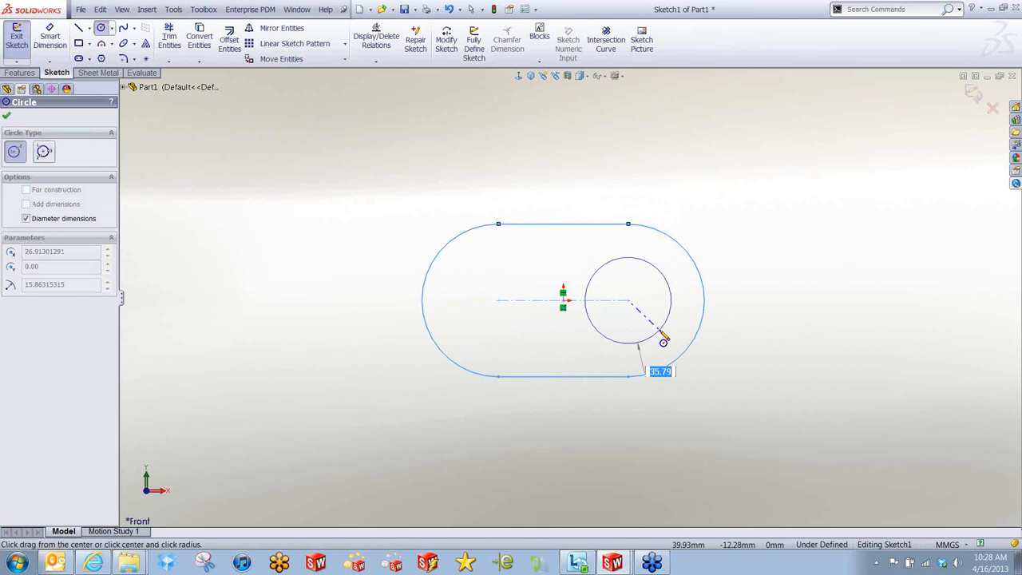
pyautogui.click(657, 330)
pyautogui.click(499, 301)
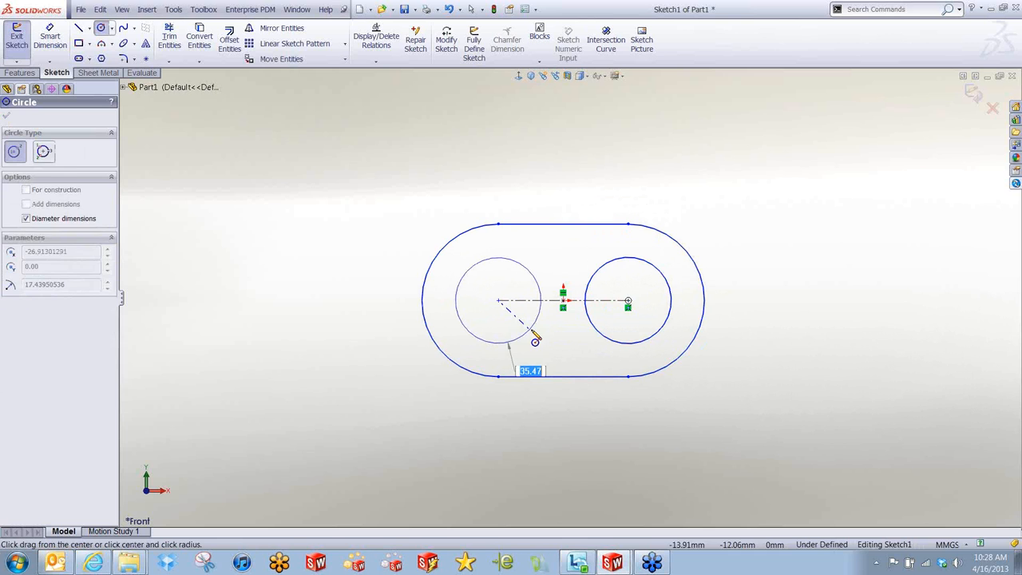
pyautogui.click(534, 332)
# - Sketch a three-line rectangular tab about 23 mm tall below the slot, and narrow the slot to about 57 mm at their shared corner
pyautogui.moveTo(575, 324); pyautogui.dragTo(606, 315, button='right')
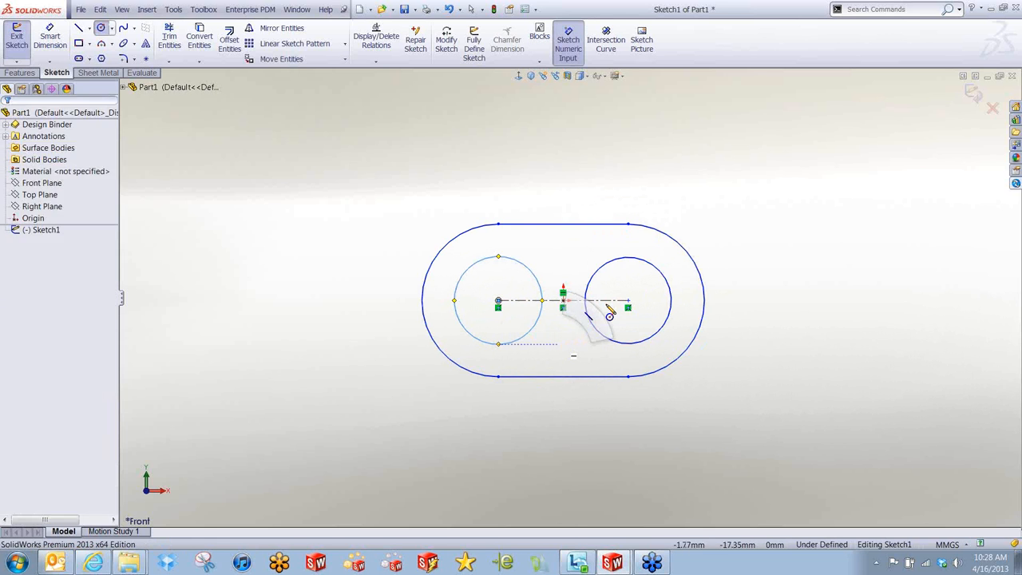
pyautogui.click(498, 377)
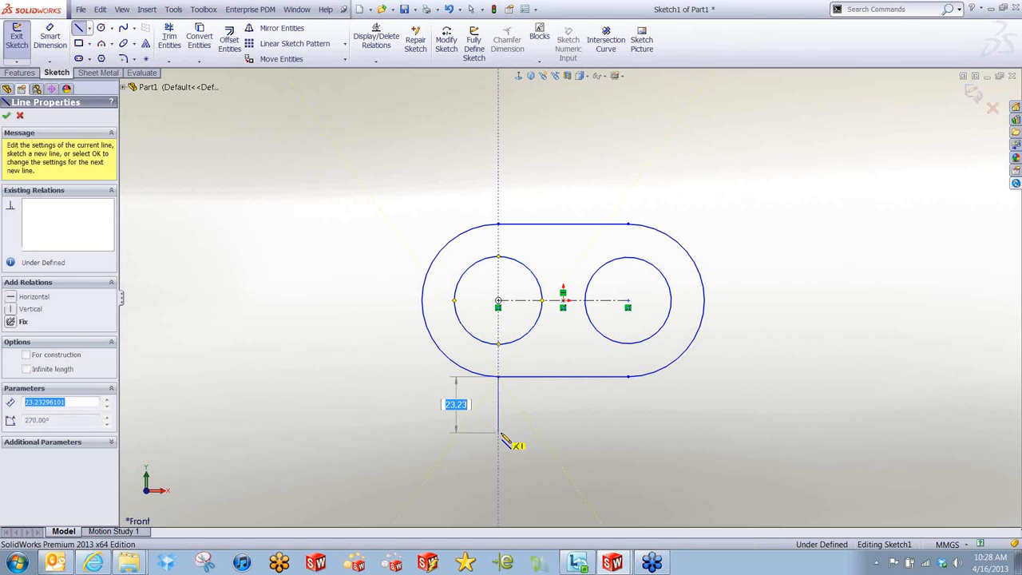
pyautogui.click(498, 432)
pyautogui.click(628, 432)
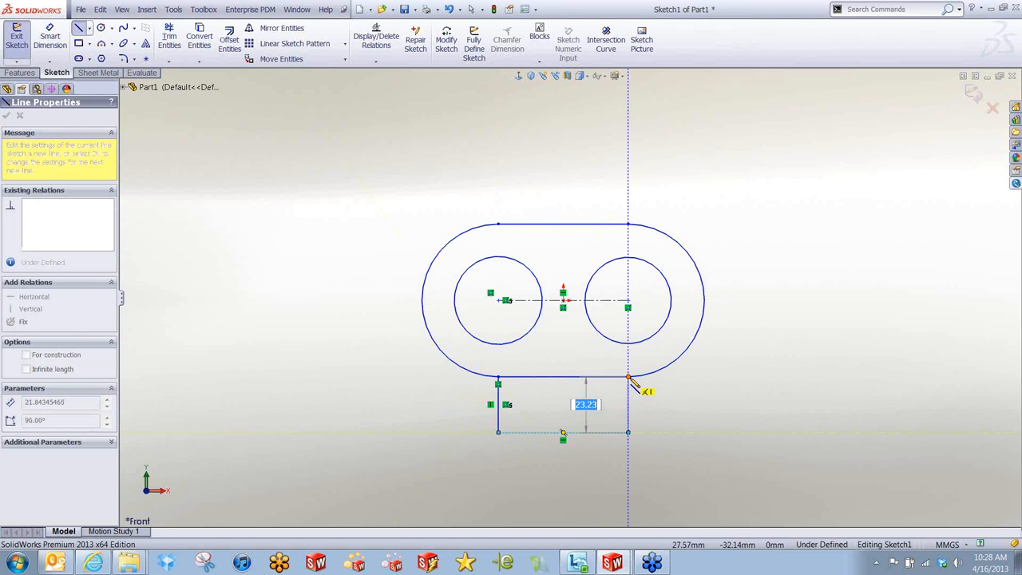
pyautogui.click(628, 377)
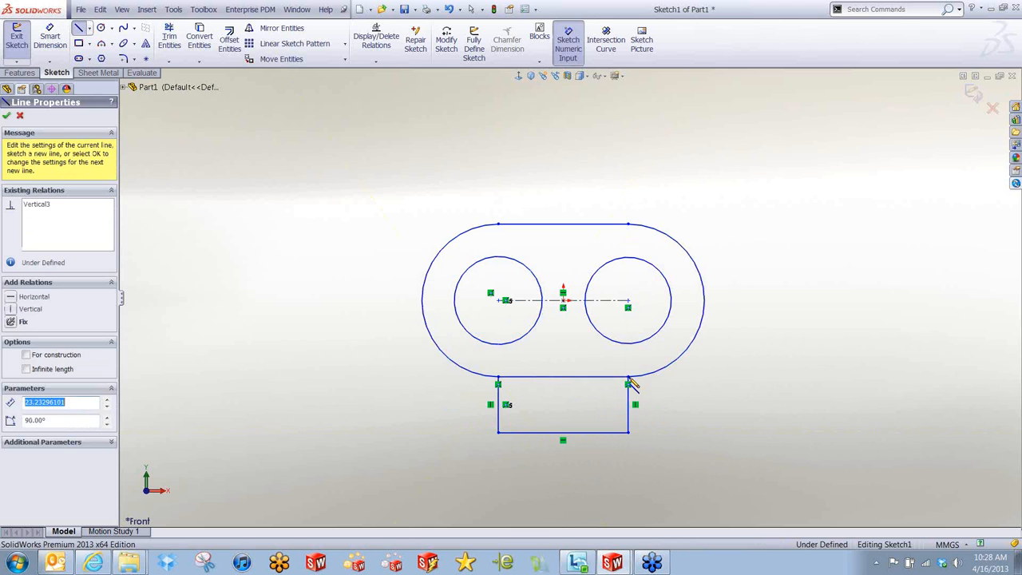
pyautogui.rightClick(762, 366)
pyautogui.click(780, 371)
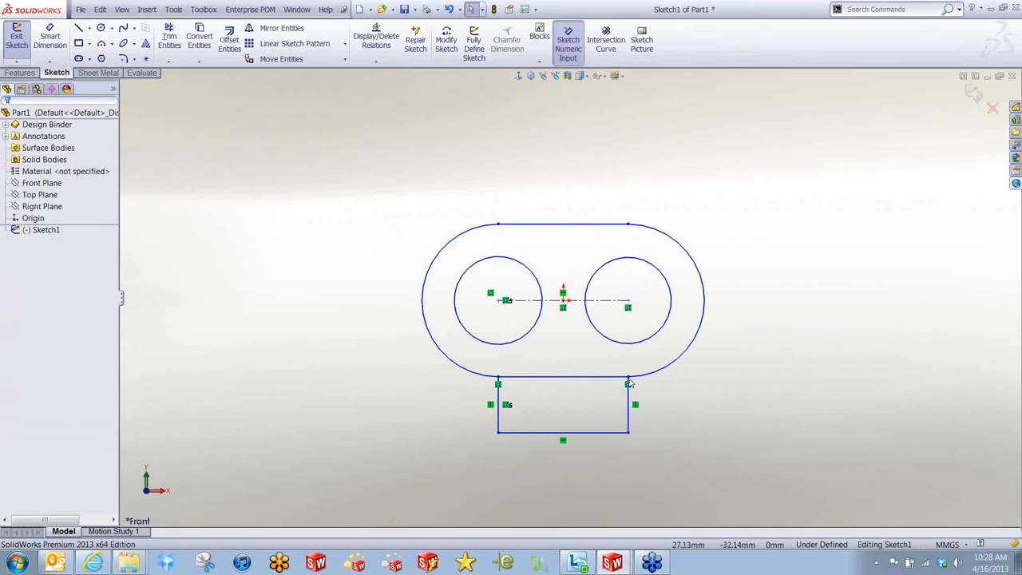
pyautogui.moveTo(628, 382)
pyautogui.mouseDown()
pyautogui.moveTo(661, 384)
pyautogui.moveTo(624, 377)
pyautogui.moveTo(657, 373)
pyautogui.moveTo(628, 375)
pyautogui.mouseUp()
pyautogui.click(675, 392)
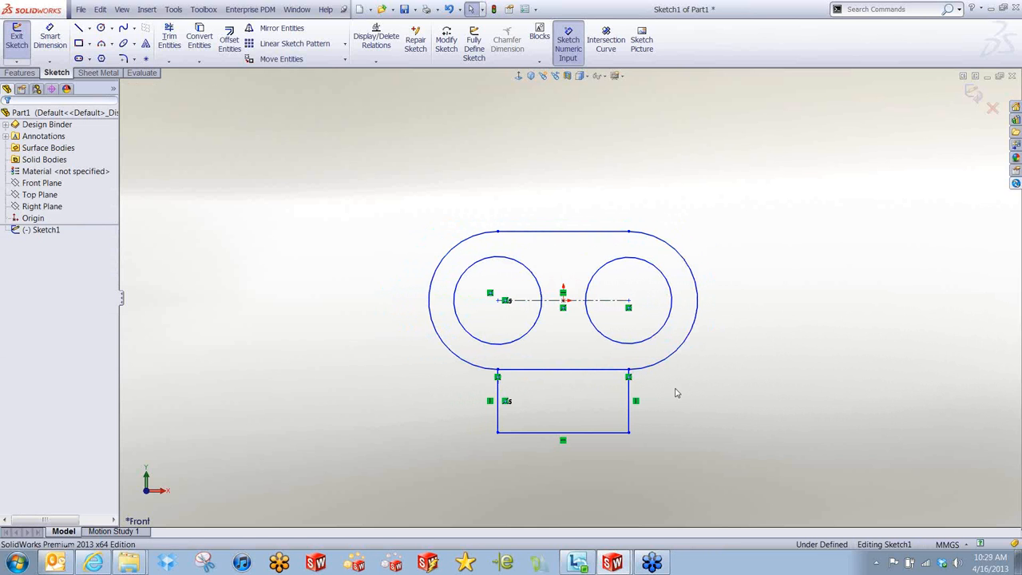
# - Dimension the slot's center-to-center length and set it to 50 mm
pyautogui.moveTo(746, 351); pyautogui.dragTo(748, 326, button='right')
pyautogui.click(579, 301)
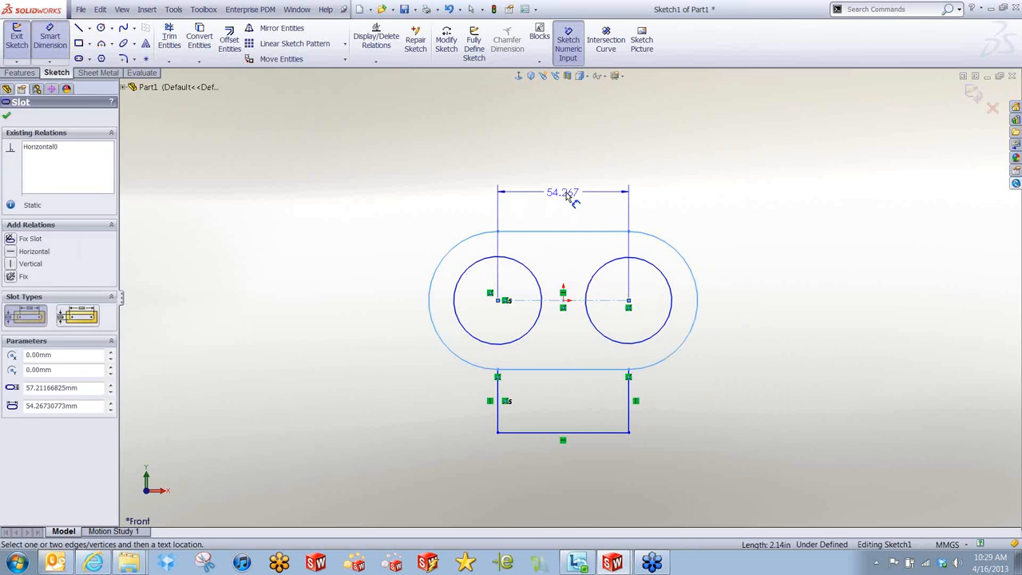
pyautogui.click(569, 197)
pyautogui.write('50')
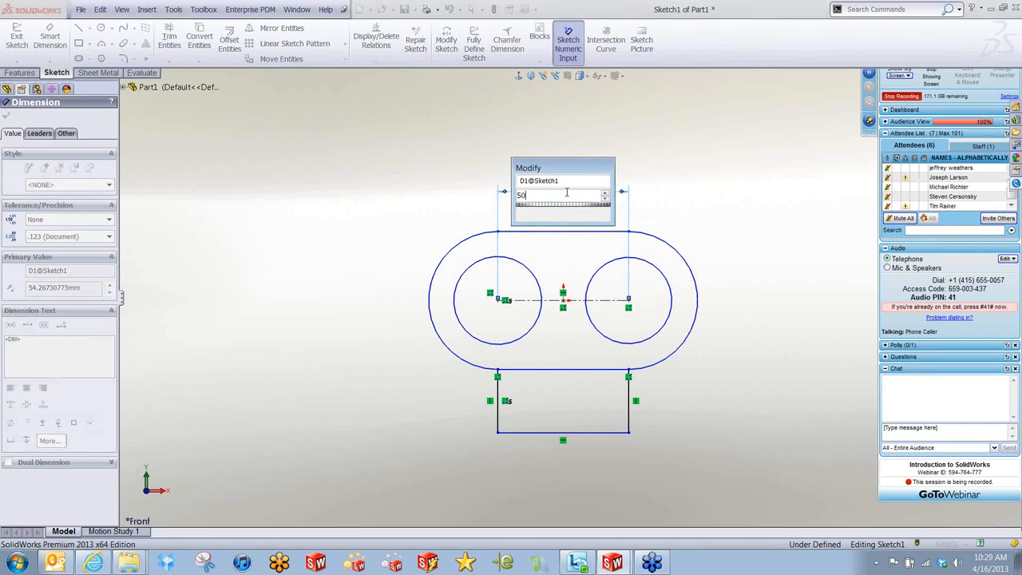
pyautogui.press('Return')
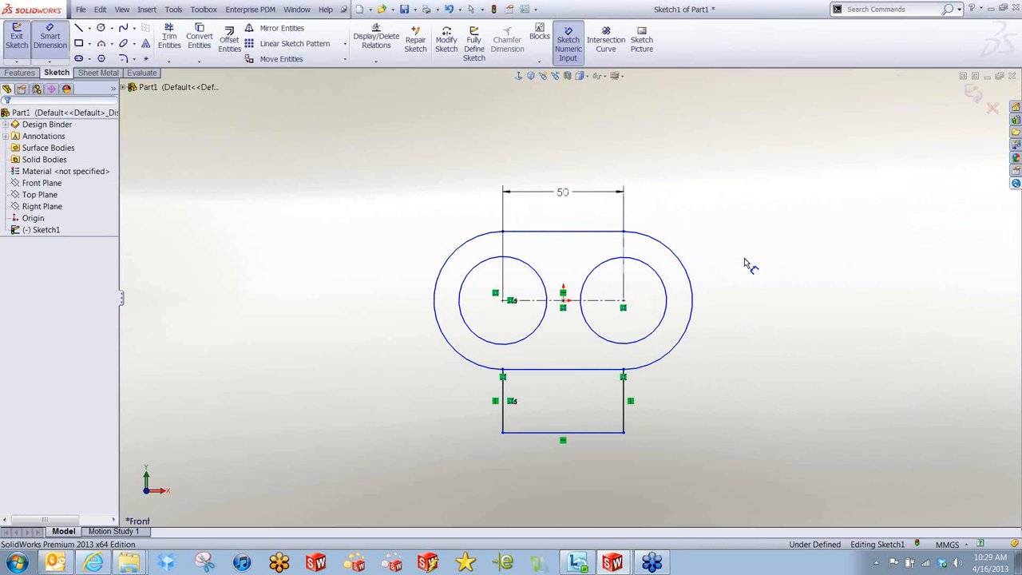
# - Dimension the slot's end radius at 20 mm and leave the Smart Dimension tool
pyautogui.click(450, 256)
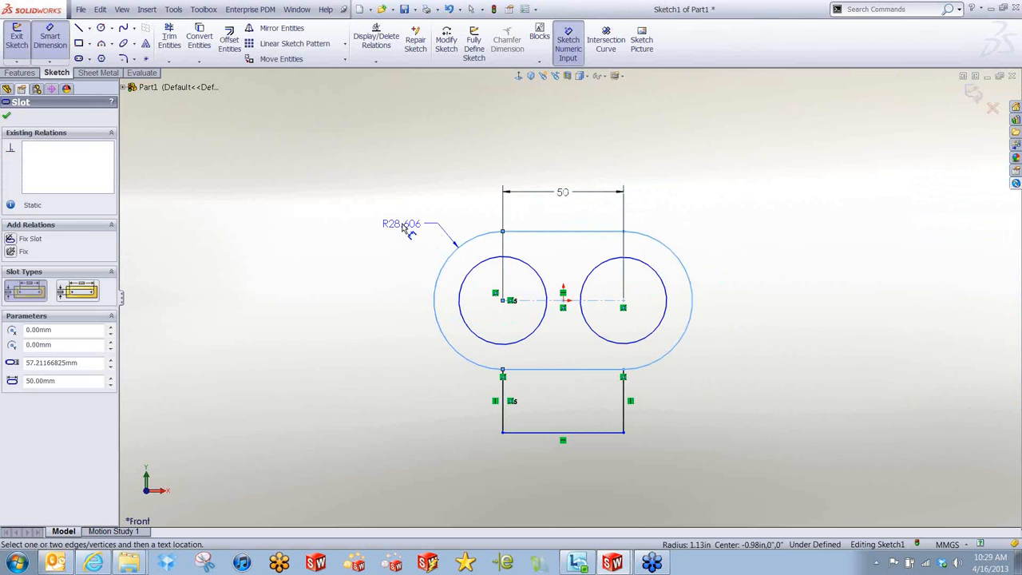
pyautogui.click(407, 229)
pyautogui.write('20')
pyautogui.press('Return')
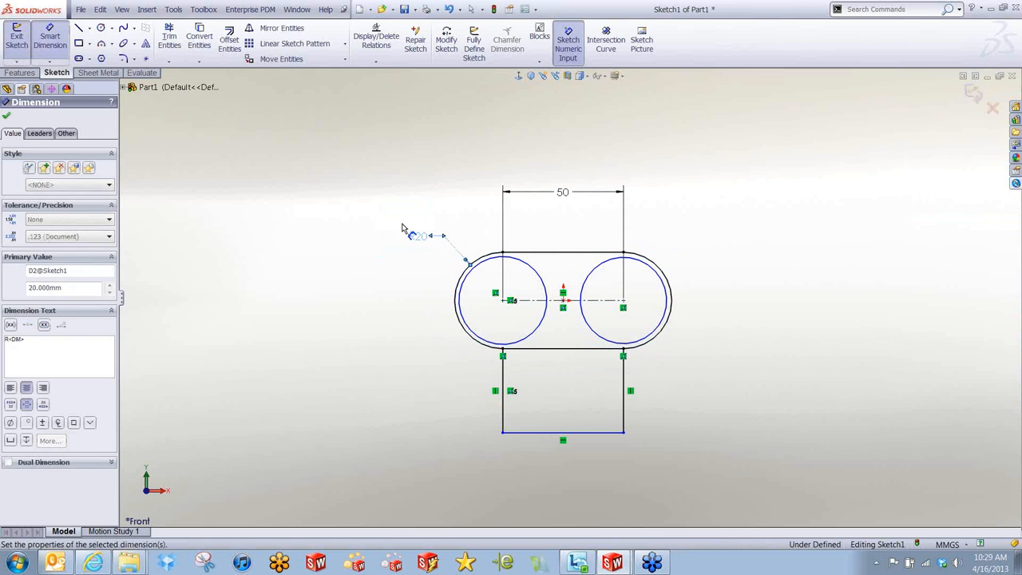
pyautogui.click(716, 292)
pyautogui.rightClick(721, 292)
pyautogui.click(725, 295)
pyautogui.press('f')
# - Shrink both circles freehand inside the slot, the left one to a radius of about 12 mm
pyautogui.moveTo(621, 315); pyautogui.dragTo(637, 305)
pyautogui.moveTo(541, 323); pyautogui.dragTo(519, 306)
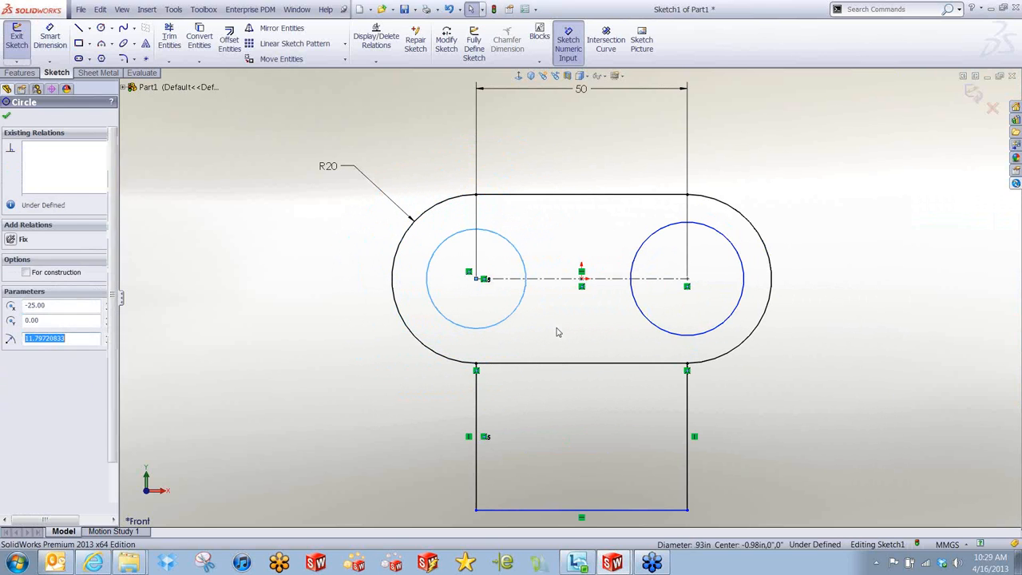
pyautogui.click(558, 332)
# - Add an Equal relation between the two circles and resize the left one slightly to test the relation
pyautogui.moveTo(664, 309); pyautogui.dragTo(495, 342)
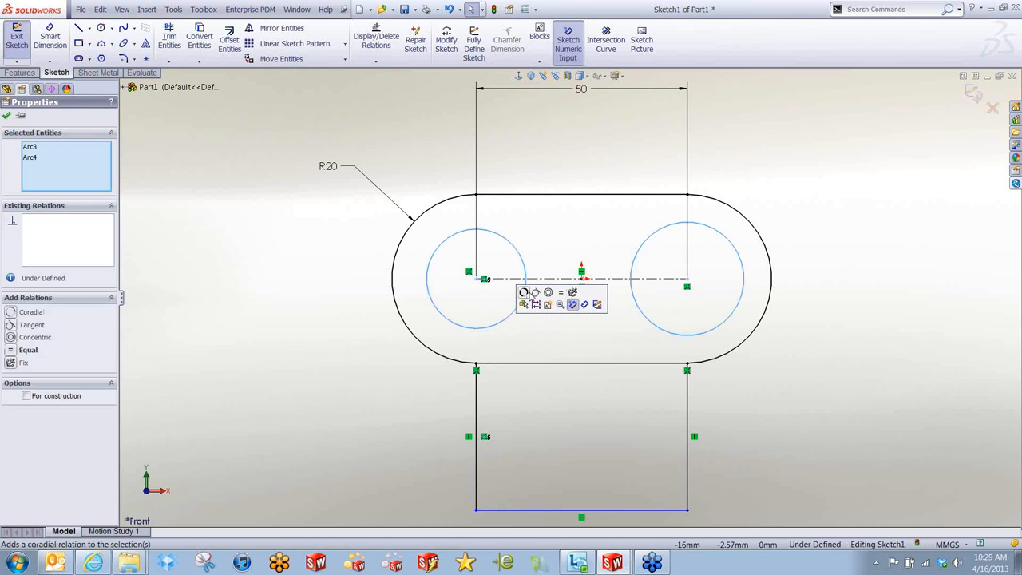
pyautogui.click(562, 295)
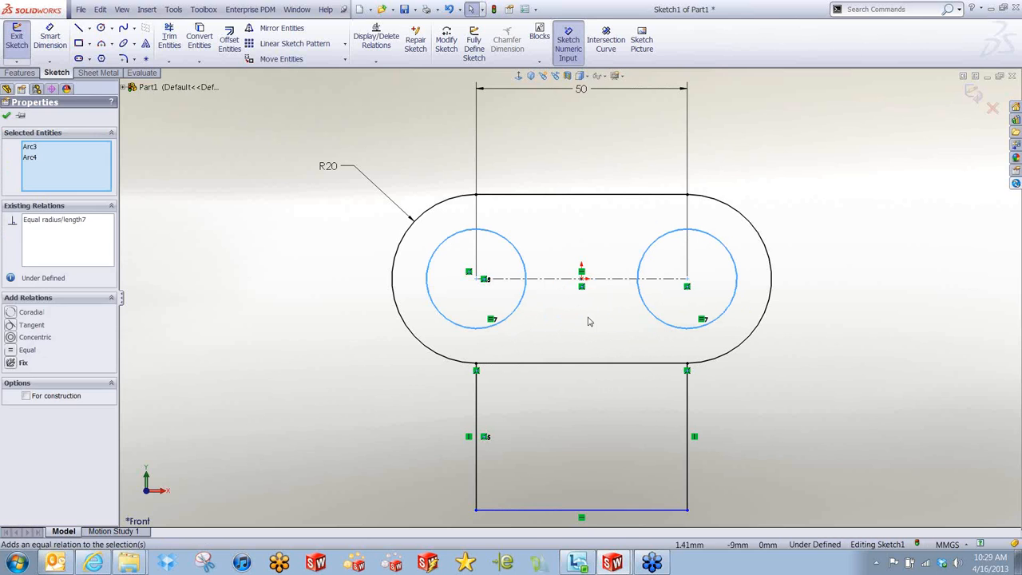
pyautogui.click(506, 323)
pyautogui.moveTo(509, 321)
pyautogui.mouseDown()
pyautogui.moveTo(527, 353)
pyautogui.moveTo(505, 318)
pyautogui.mouseUp()
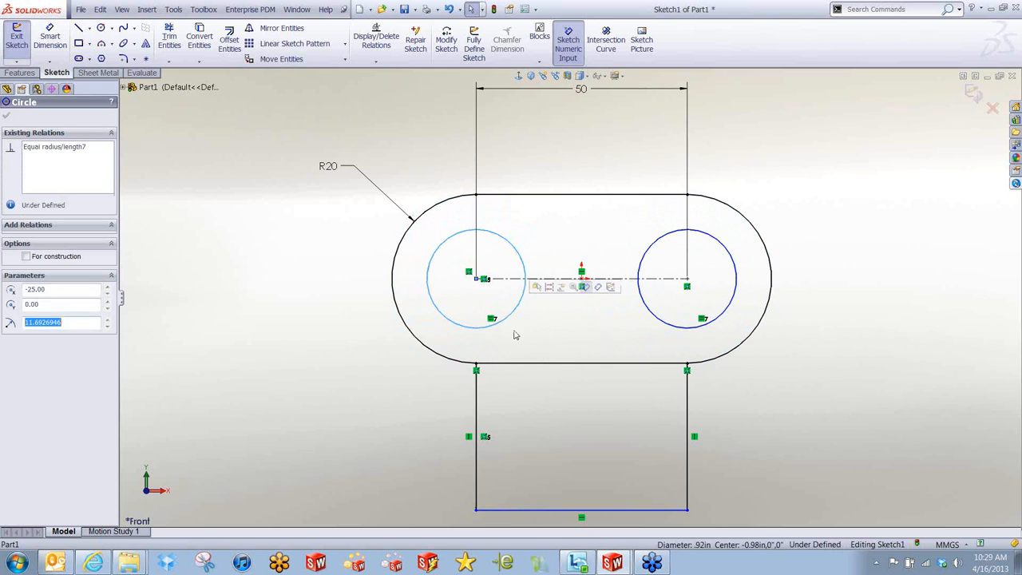
pyautogui.click(603, 349)
pyautogui.scroll(3, 755, 324)
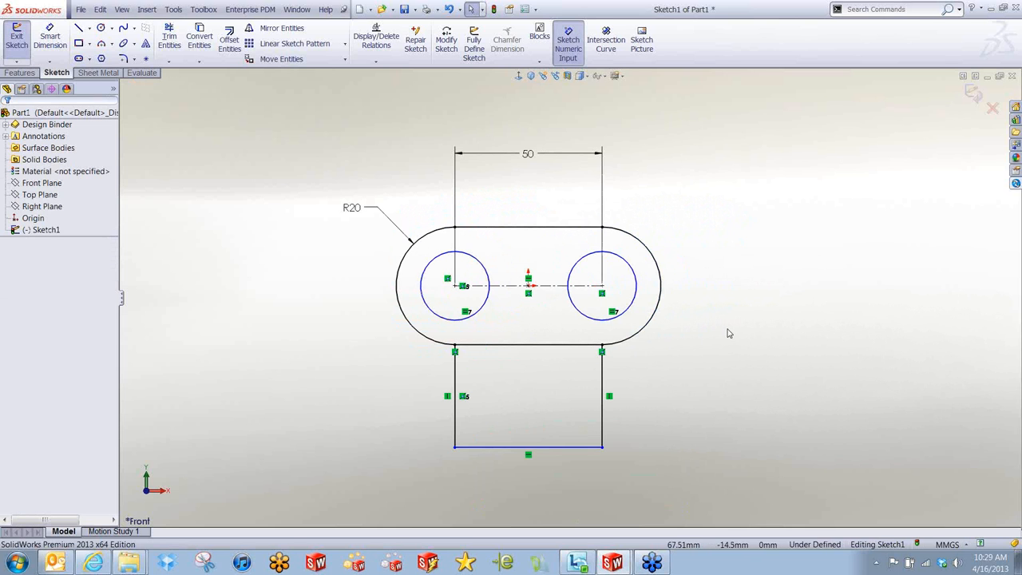
# - Dimension the distance from the slot's centerline to the tab's bottom edge at 40 mm
pyautogui.moveTo(728, 333); pyautogui.dragTo(721, 254, button='right')
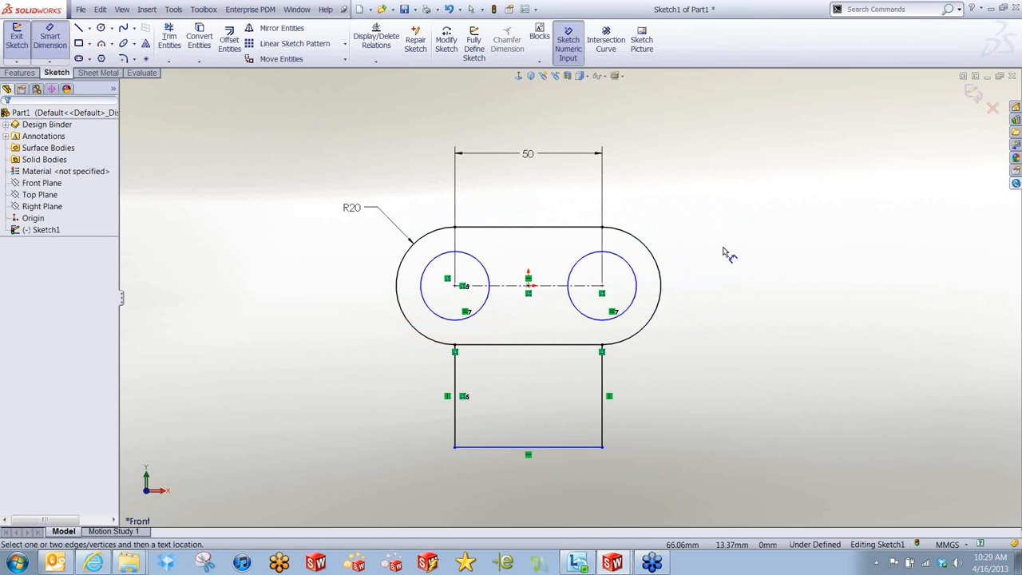
pyautogui.click(575, 449)
pyautogui.click(554, 287)
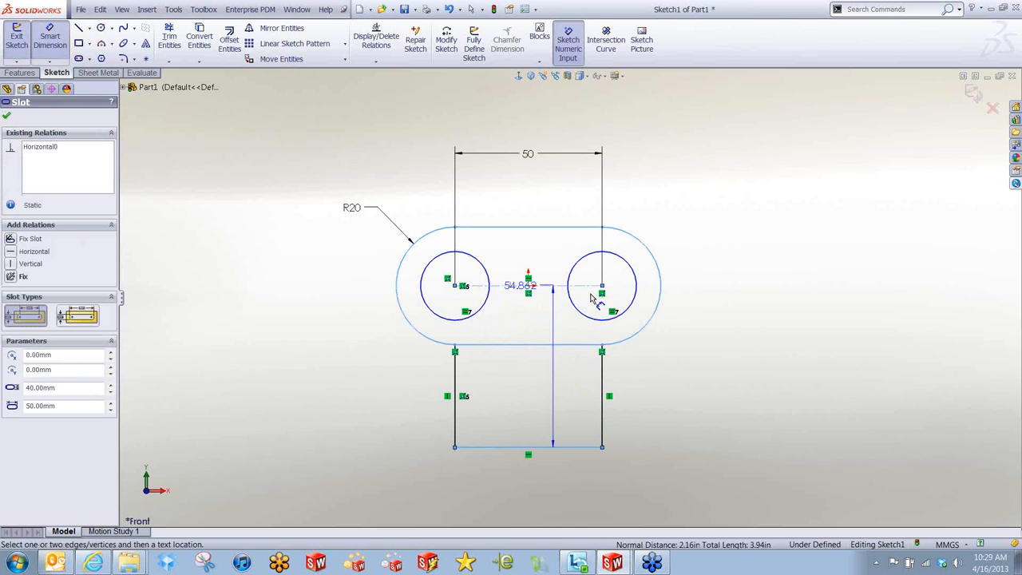
pyautogui.click(720, 369)
pyautogui.write('40')
pyautogui.press('Return')
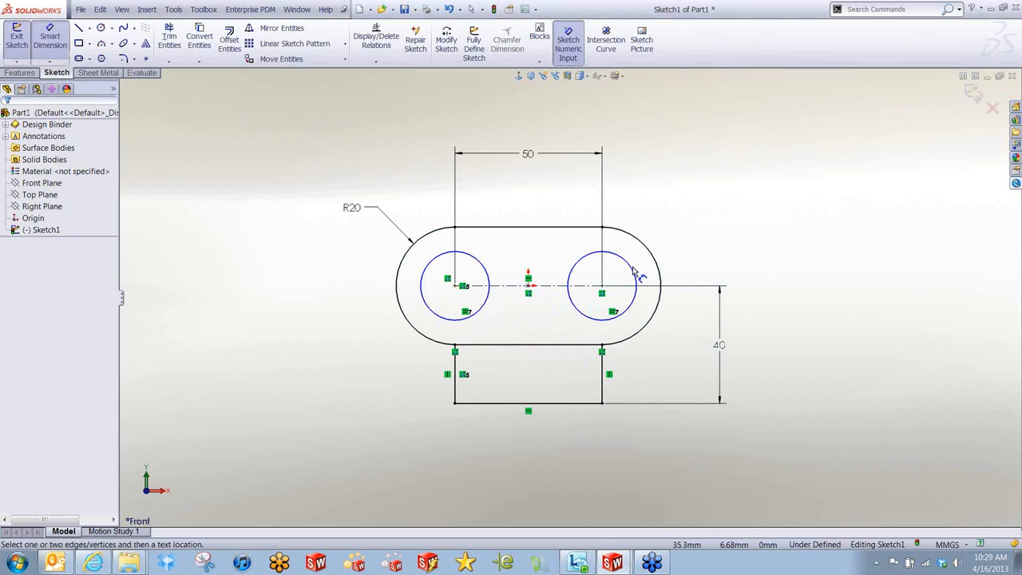
# - Dimension the right circle's diameter at 22 mm and exit the sketch
pyautogui.click(635, 271)
pyautogui.click(670, 206)
pyautogui.write('22')
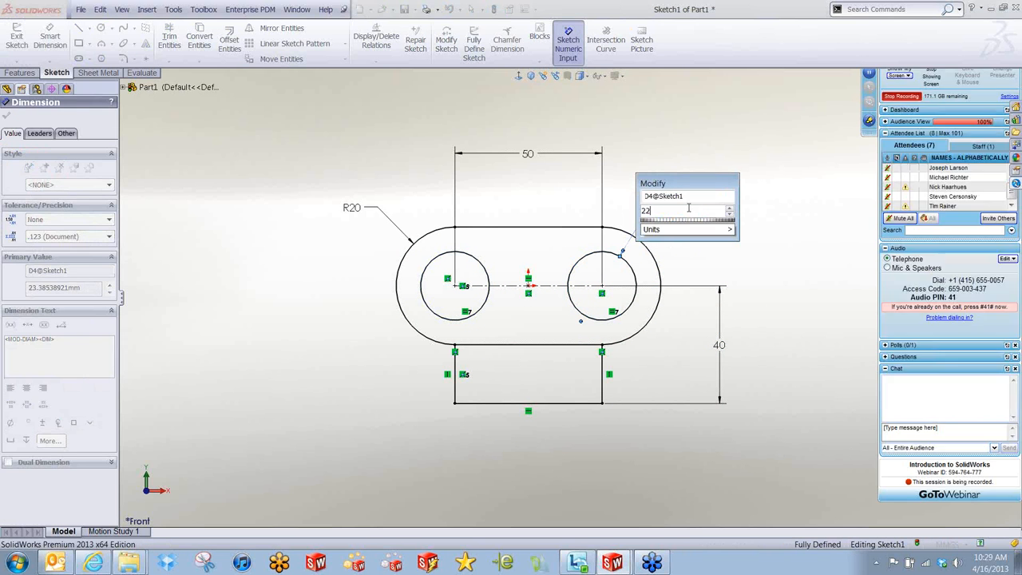
pyautogui.press('Return')
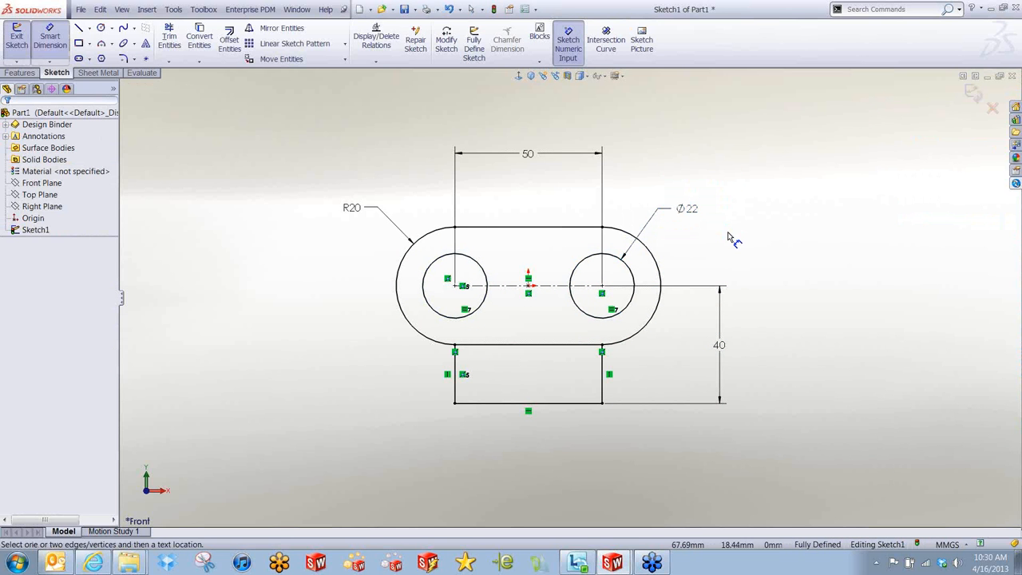
pyautogui.moveTo(750, 220); pyautogui.dragTo(750, 216, button='middle')
pyautogui.press('Escape')
pyautogui.hotkey('ctrl', 'b')
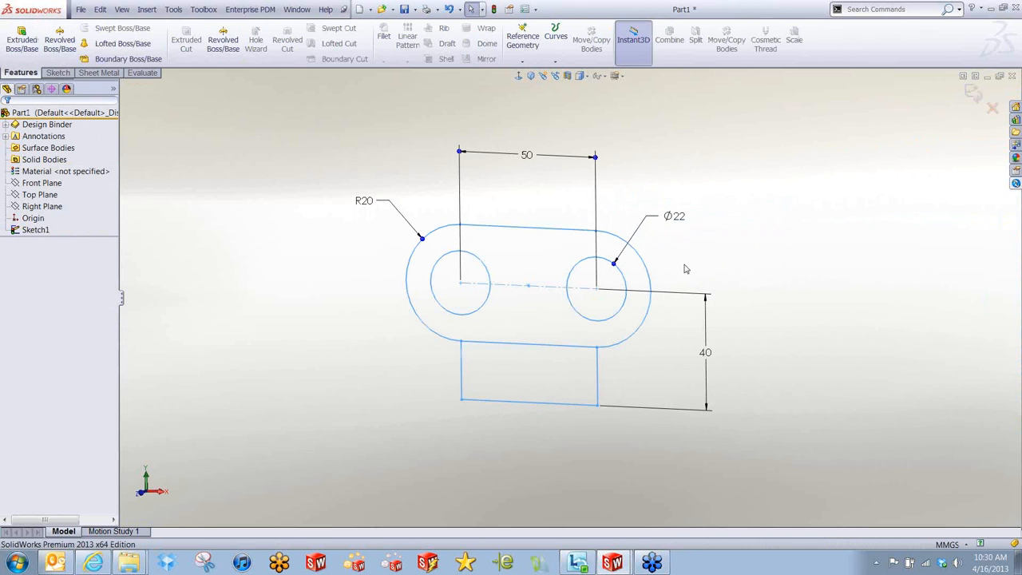
# - Use the Contour Select Tool to pick the tab region and the slot region around the two circles
pyautogui.moveTo(683, 251); pyautogui.dragTo(685, 258, button='middle')
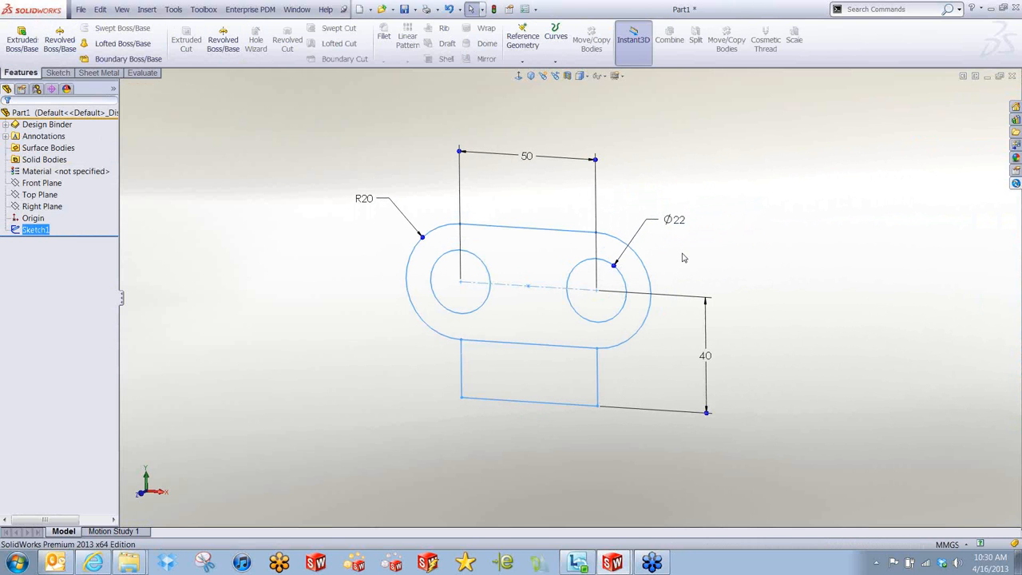
pyautogui.click(687, 256)
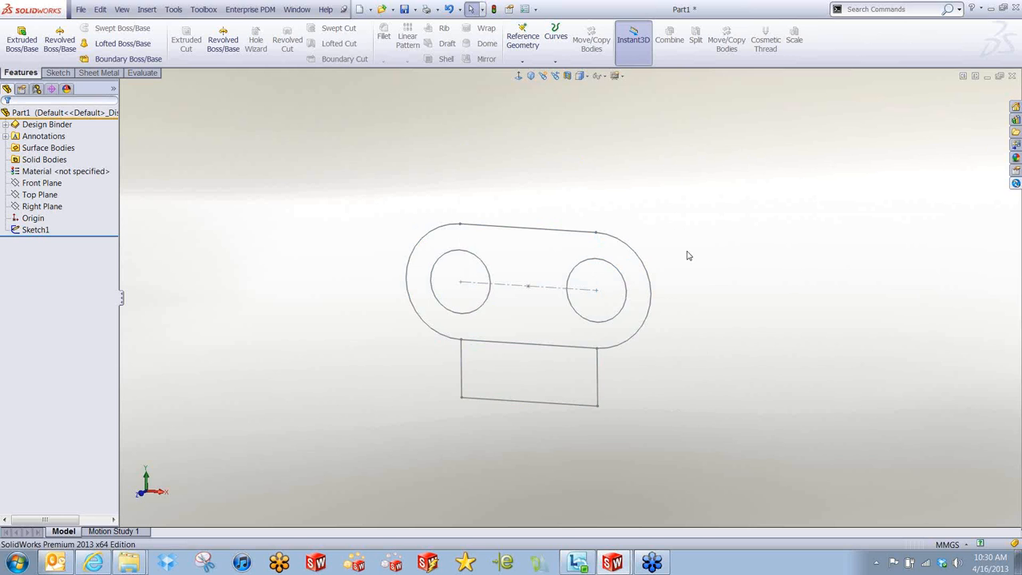
pyautogui.click(535, 406)
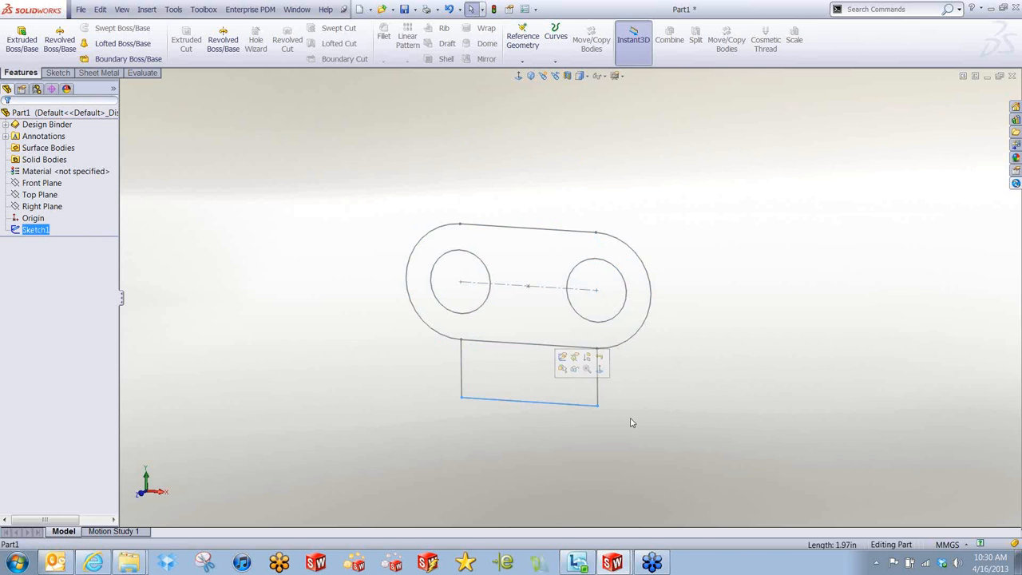
pyautogui.rightClick(637, 397)
pyautogui.click(662, 372)
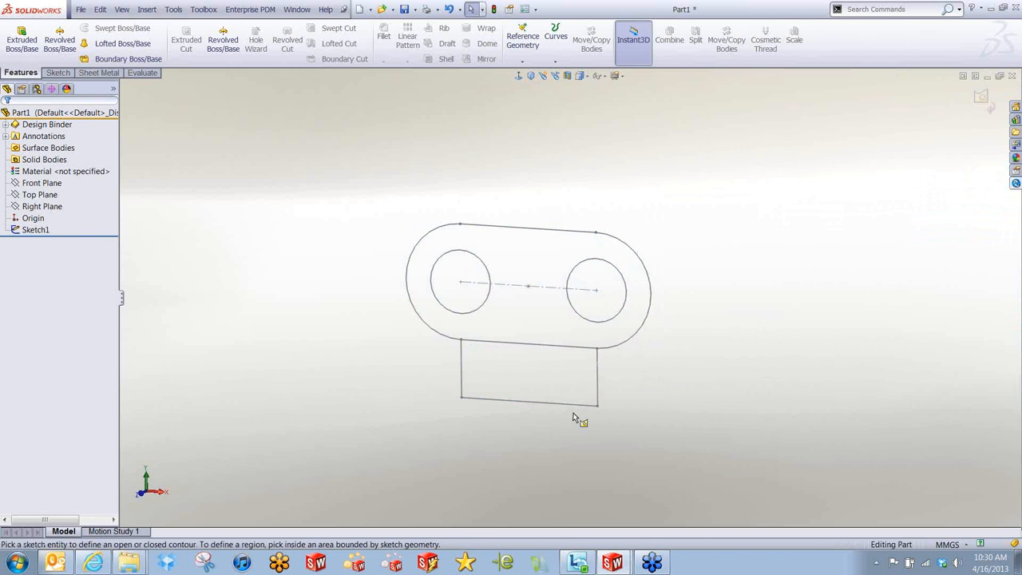
pyautogui.click(556, 388)
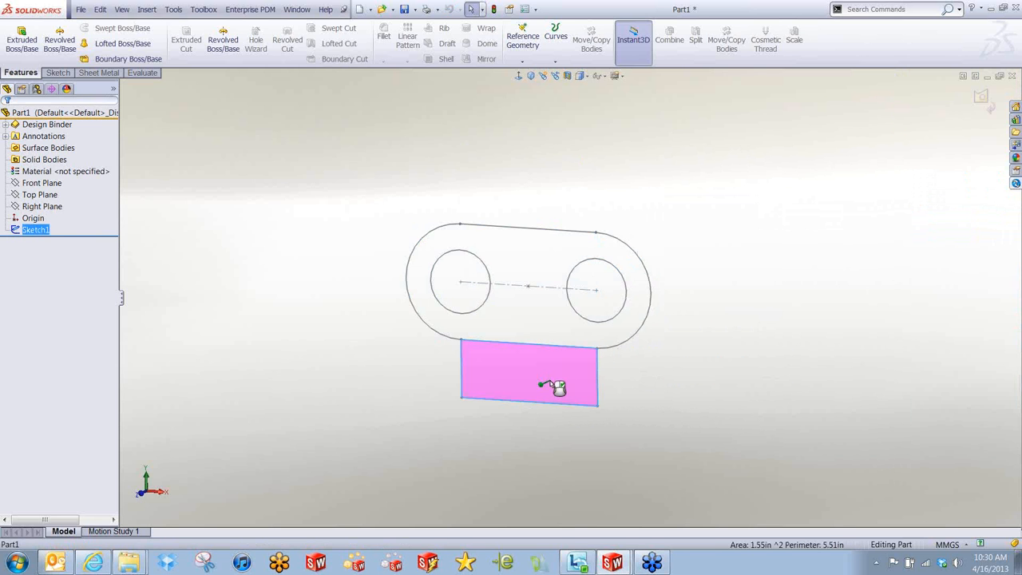
pyautogui.click(537, 326)
# - Extrude the selected slot and tab regions 40 mm in total, symmetrically about the sketch plane, and leave contour selection
pyautogui.moveTo(552, 329); pyautogui.dragTo(525, 335, button='middle')
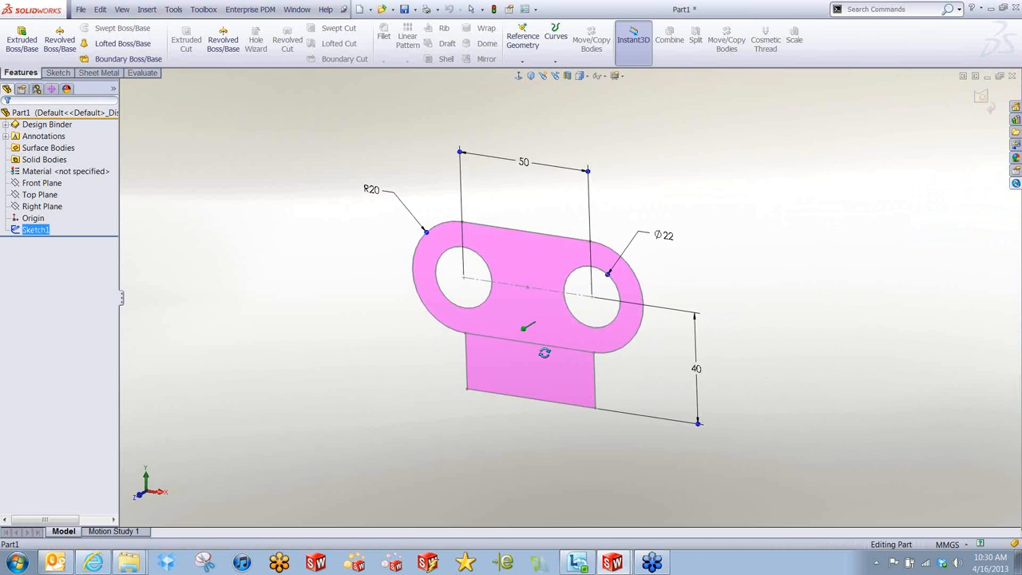
pyautogui.moveTo(524, 332)
pyautogui.mouseDown()
pyautogui.moveTo(515, 364)
pyautogui.moveTo(546, 338)
pyautogui.moveTo(489, 369)
pyautogui.moveTo(506, 352)
pyautogui.mouseUp()
pyautogui.click(562, 480)
pyautogui.scroll(-2, 556, 339)
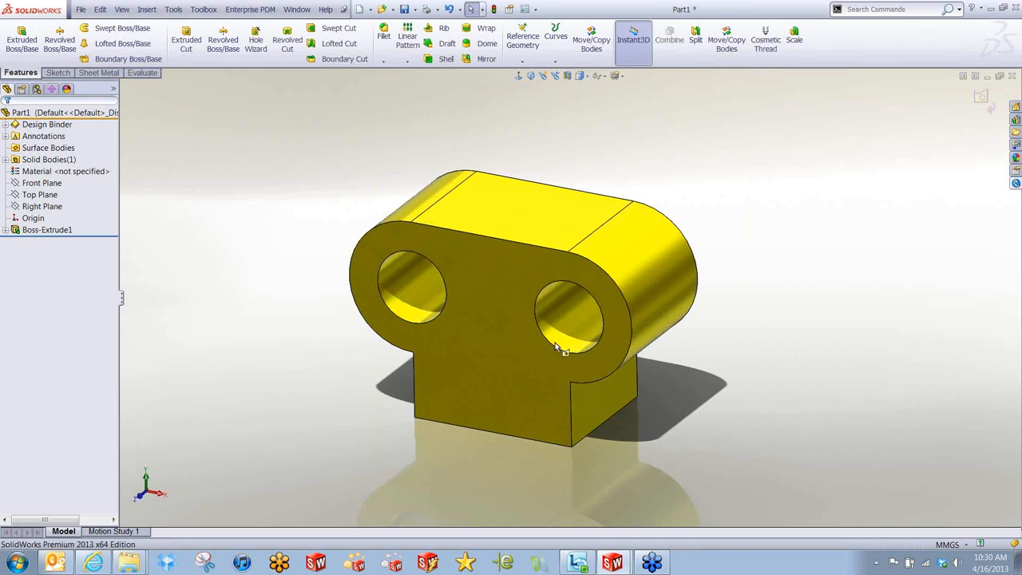
pyautogui.rightClick(700, 347)
pyautogui.click(726, 161)
# - Fillet both edges where the tab's sides meet the rounded slot body with a 10 mm radius
pyautogui.moveTo(727, 196); pyautogui.dragTo(607, 383, button='middle')
pyautogui.click(596, 396)
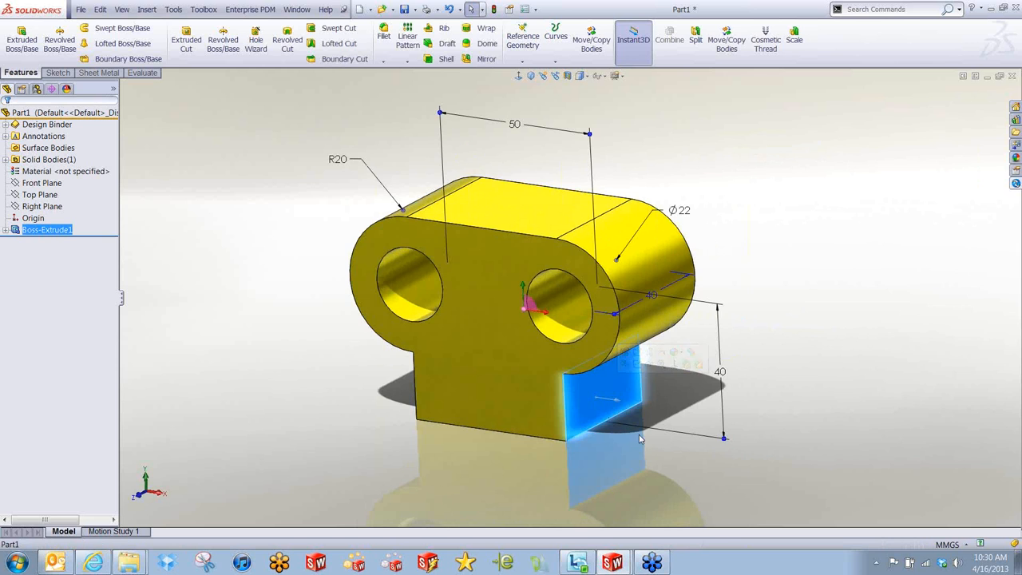
pyautogui.click(636, 448)
pyautogui.moveTo(636, 449); pyautogui.dragTo(608, 322, button='middle')
pyautogui.moveTo(695, 370); pyautogui.dragTo(688, 375, button='right')
pyautogui.press('s')
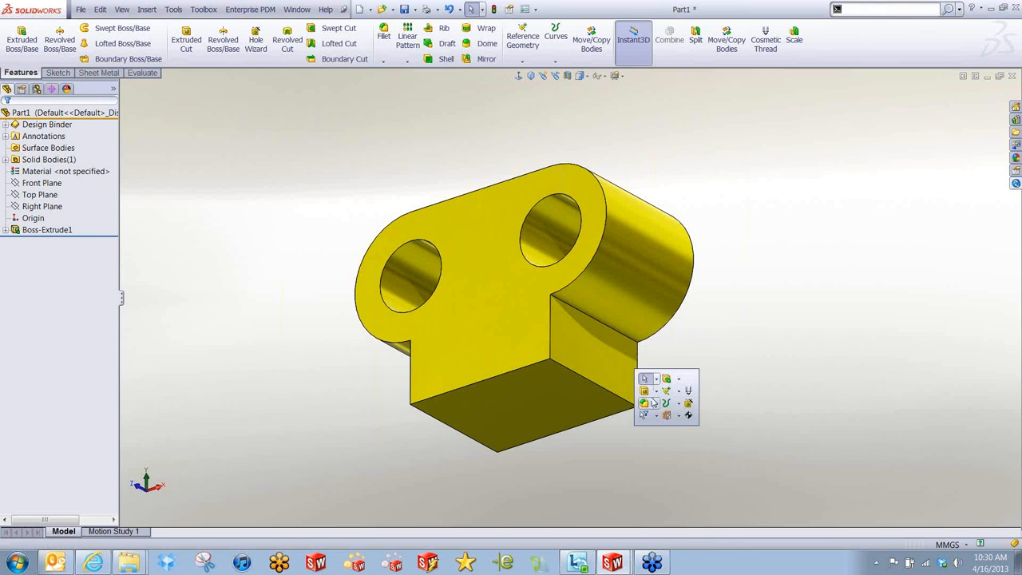
pyautogui.click(643, 404)
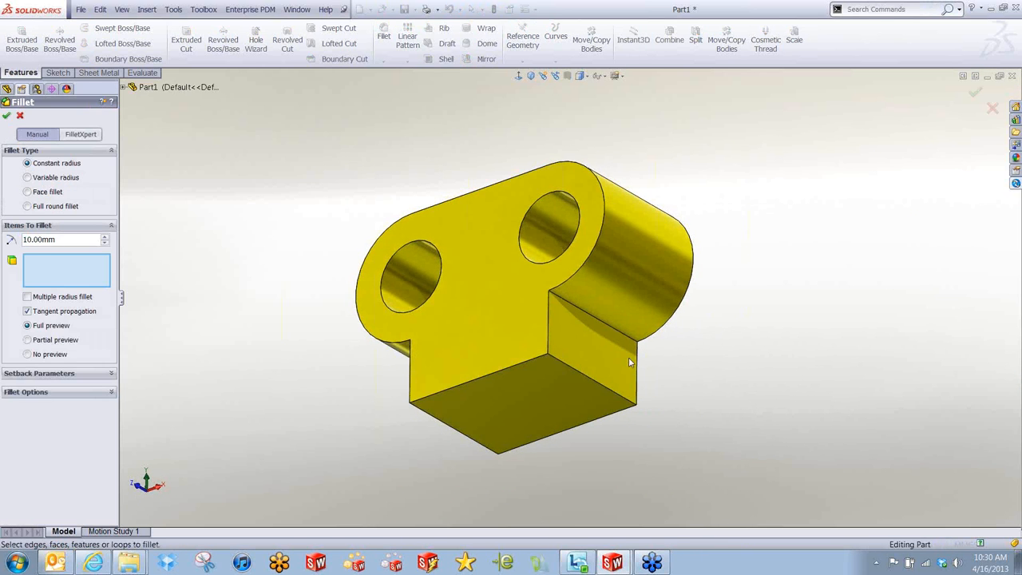
pyautogui.click(619, 334)
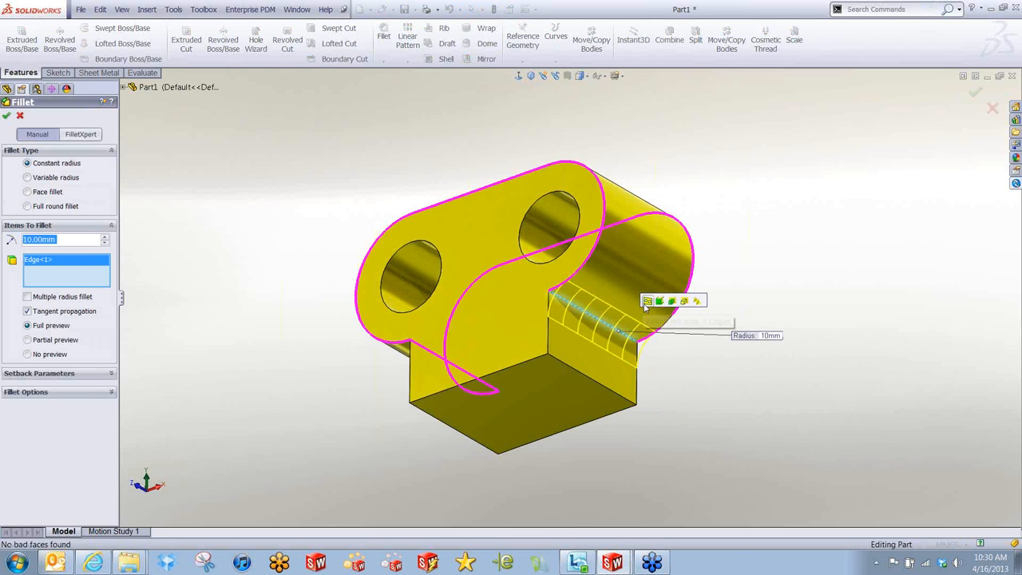
pyautogui.click(697, 301)
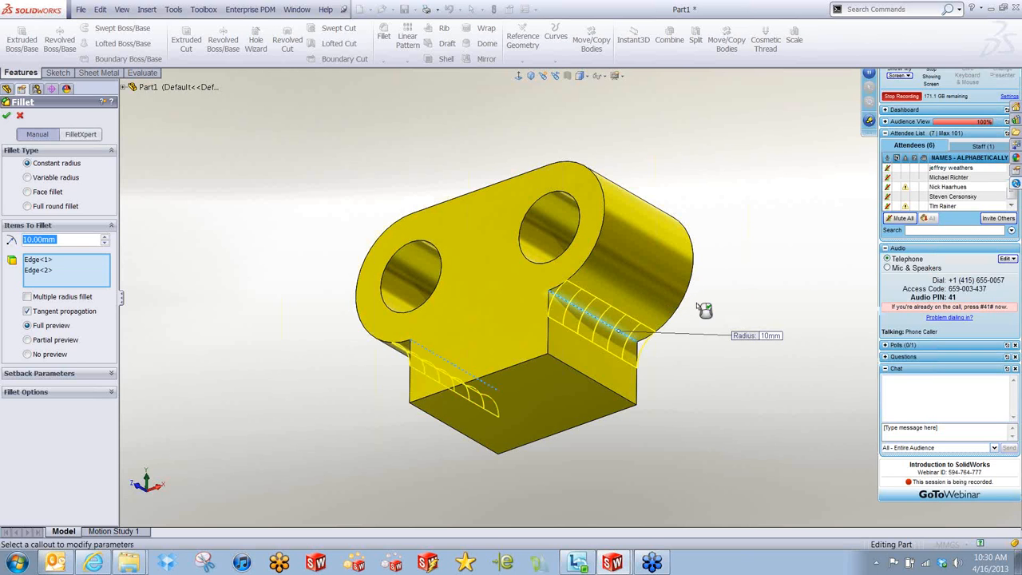
pyautogui.rightClick(697, 308)
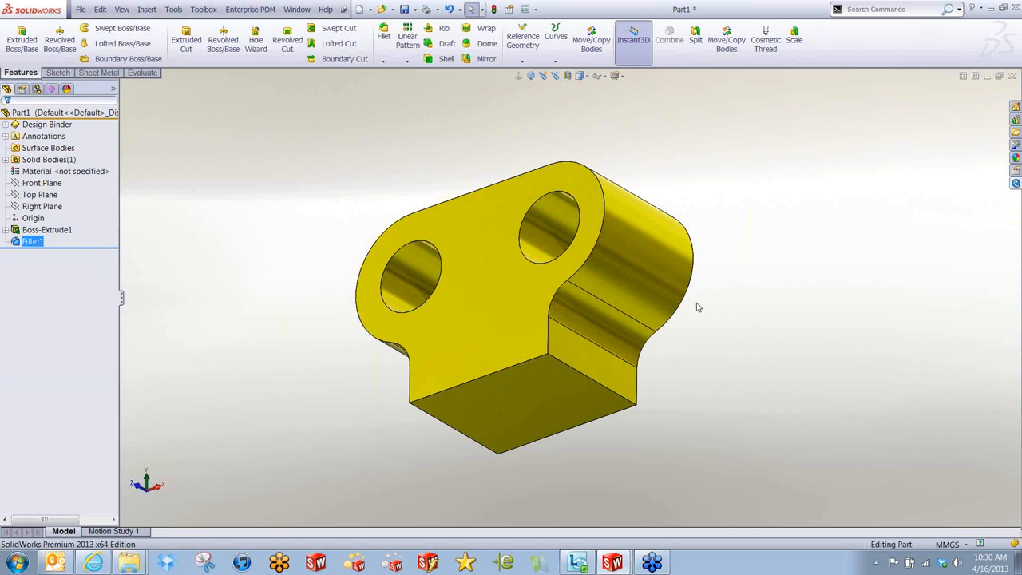
# - Enlarge the two tab fillets freehand on the model and set their radius to 30 mm
pyautogui.moveTo(499, 375); pyautogui.dragTo(503, 349, button='middle')
pyautogui.click(502, 349)
pyautogui.scroll(-5, 503, 349)
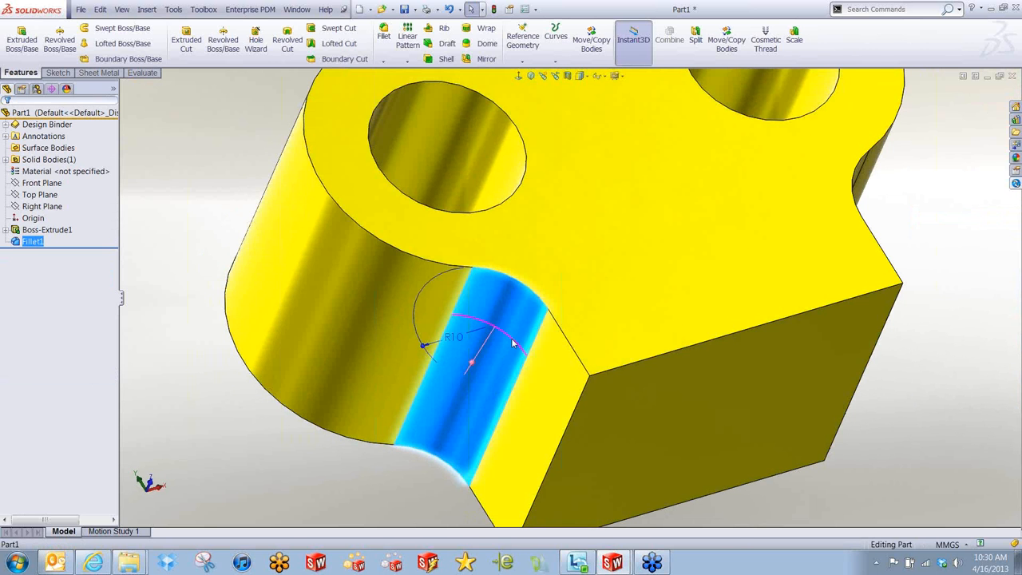
pyautogui.moveTo(512, 339); pyautogui.dragTo(491, 400)
pyautogui.moveTo(484, 412); pyautogui.dragTo(511, 387)
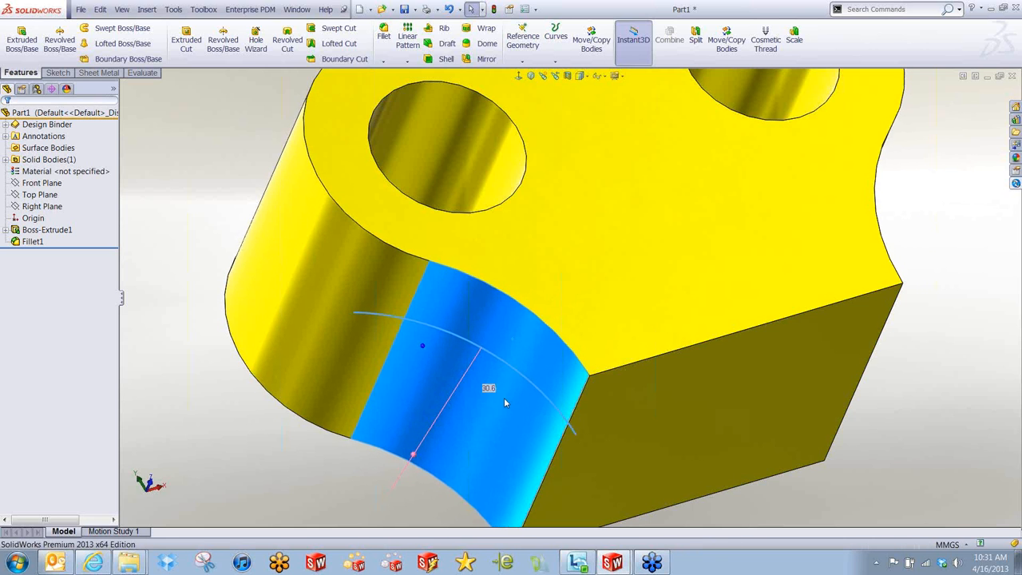
pyautogui.scroll(5, 505, 395)
pyautogui.scroll(-5, 522, 380)
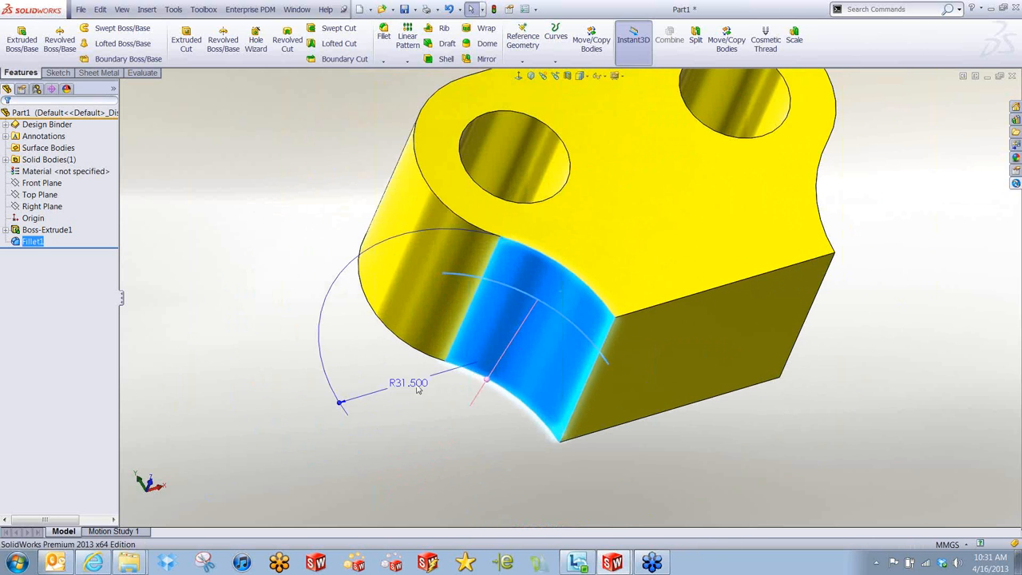
pyautogui.click(412, 385)
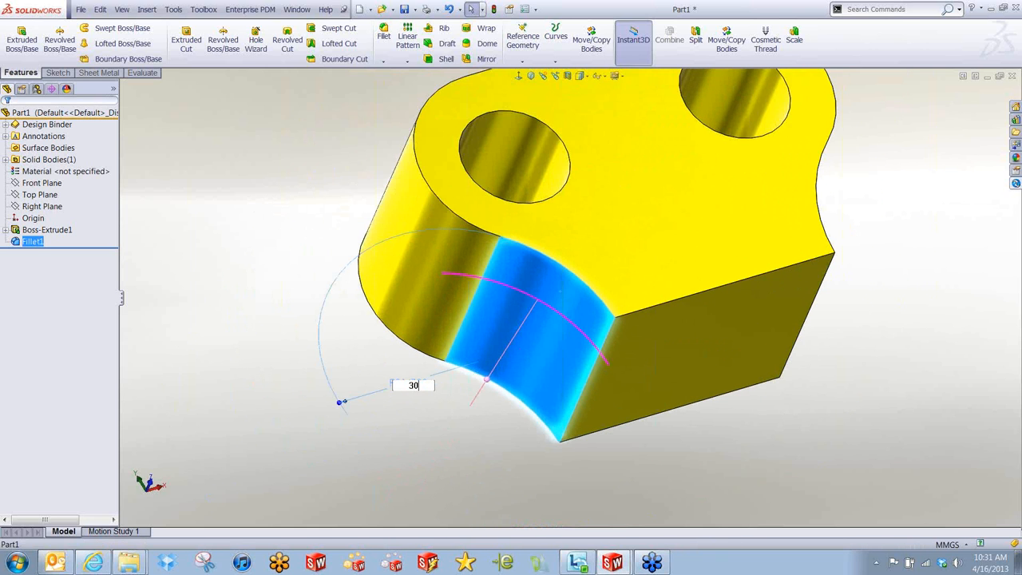
pyautogui.press('Return')
pyautogui.click(445, 435)
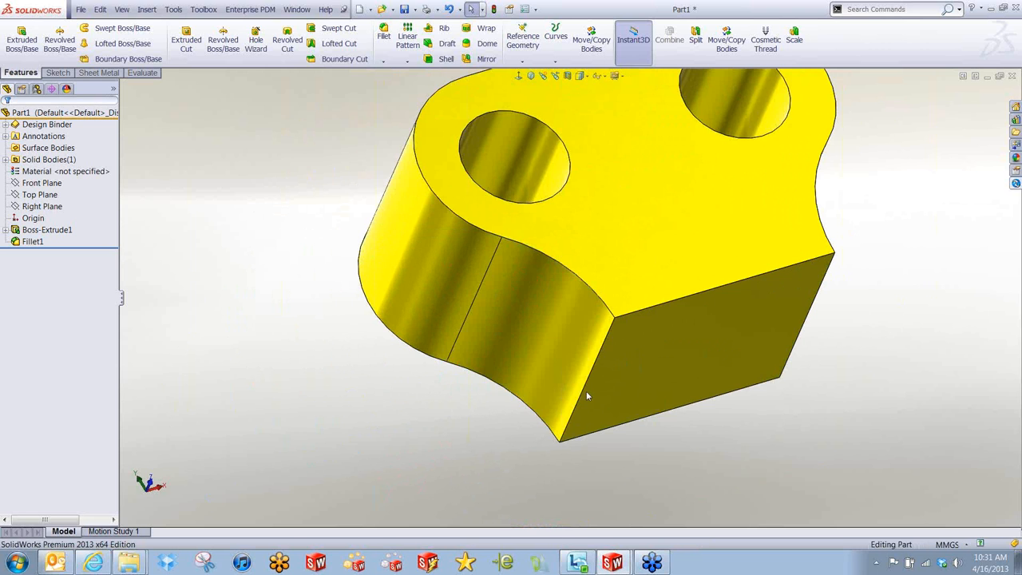
# - Start a sketch on the body's flat top face and orient the view normal to it
pyautogui.scroll(5, 723, 217)
pyautogui.scroll(-3, 723, 226)
pyautogui.moveTo(723, 226); pyautogui.dragTo(654, 248, button='middle')
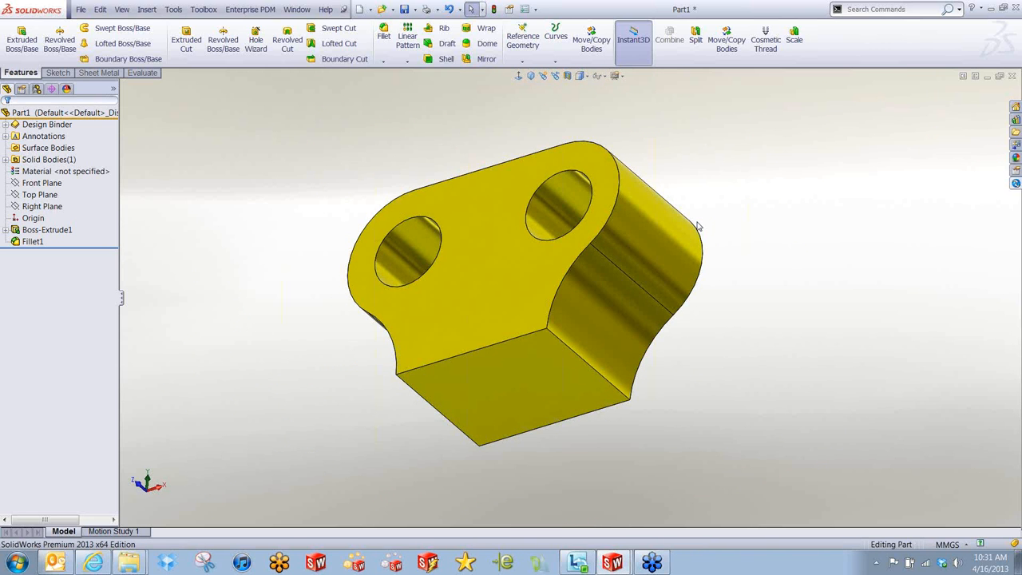
pyautogui.hotkey('ctrl', '7')
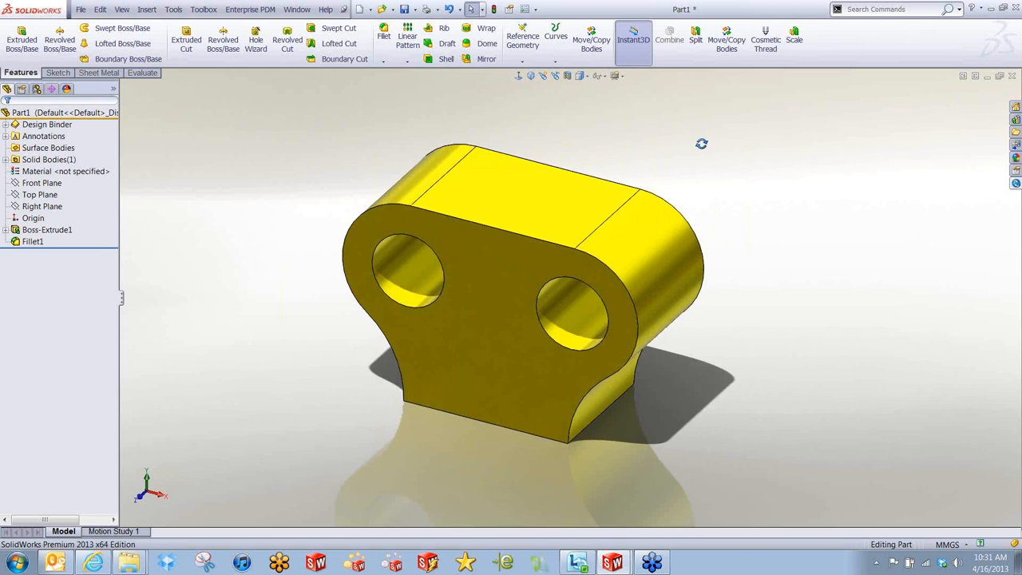
pyautogui.click(547, 209)
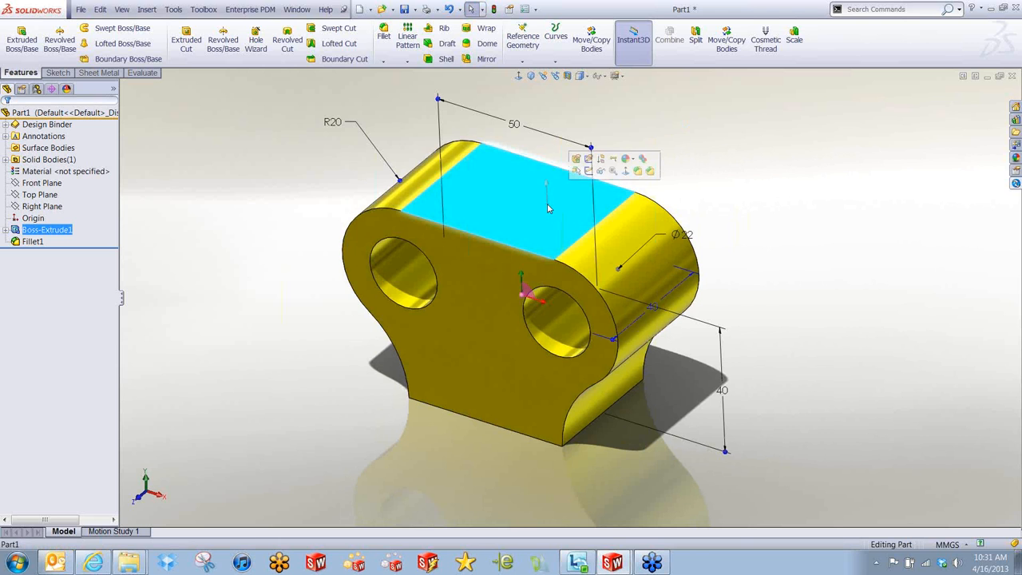
pyautogui.click(587, 170)
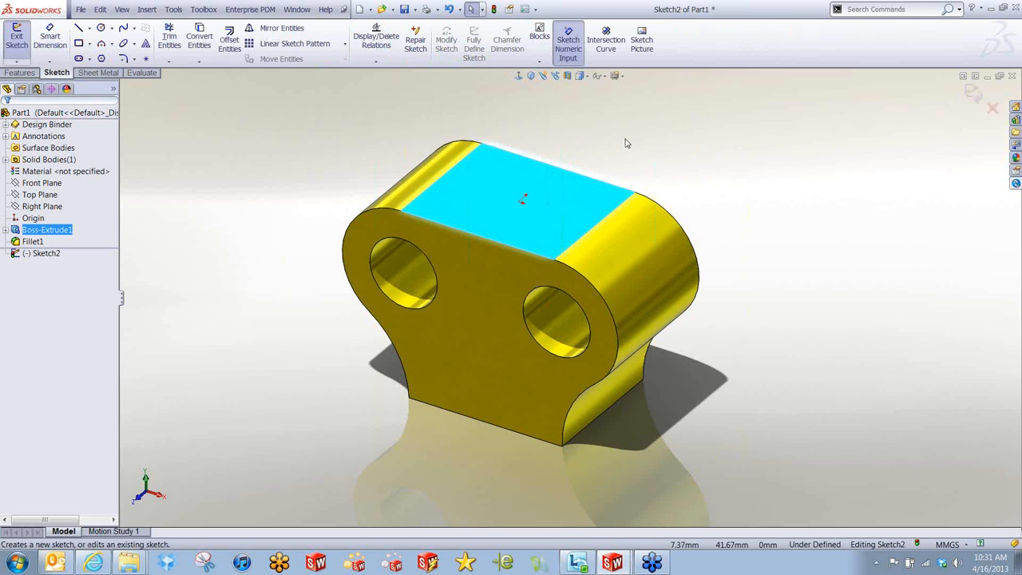
pyautogui.moveTo(629, 136); pyautogui.dragTo(654, 178, button='middle')
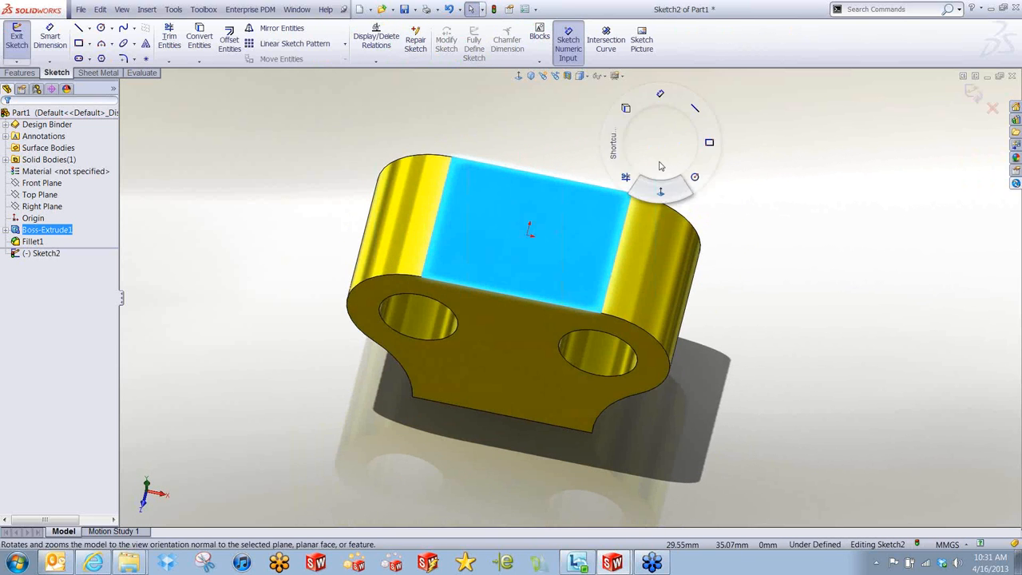
pyautogui.moveTo(661, 151); pyautogui.dragTo(657, 222, button='right')
# - Sketch a center rectangle from the origin out to the body's right end edge, about 17 mm high
pyautogui.moveTo(650, 160); pyautogui.dragTo(560, 166, button='right')
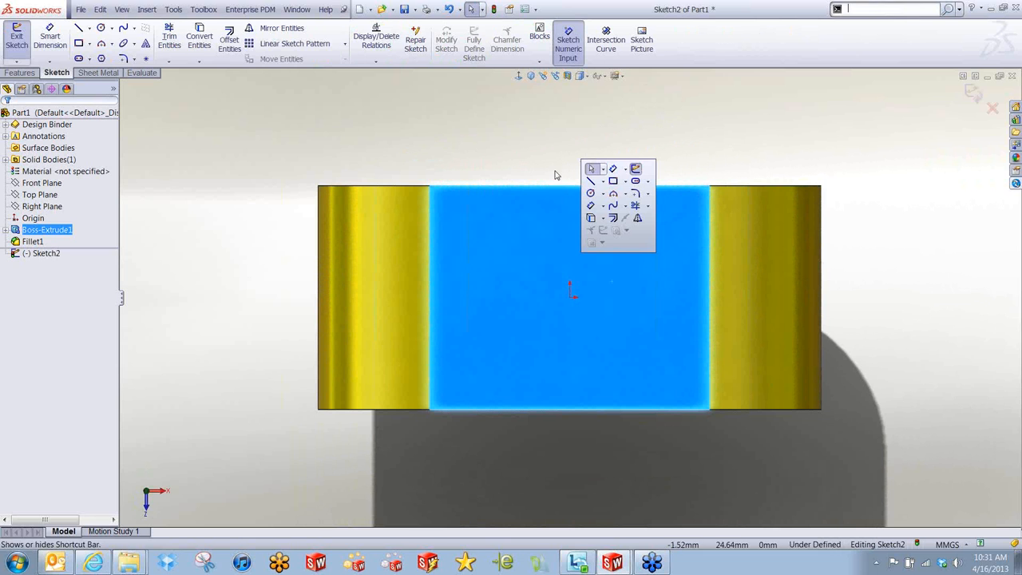
pyautogui.click(625, 182)
pyautogui.click(642, 208)
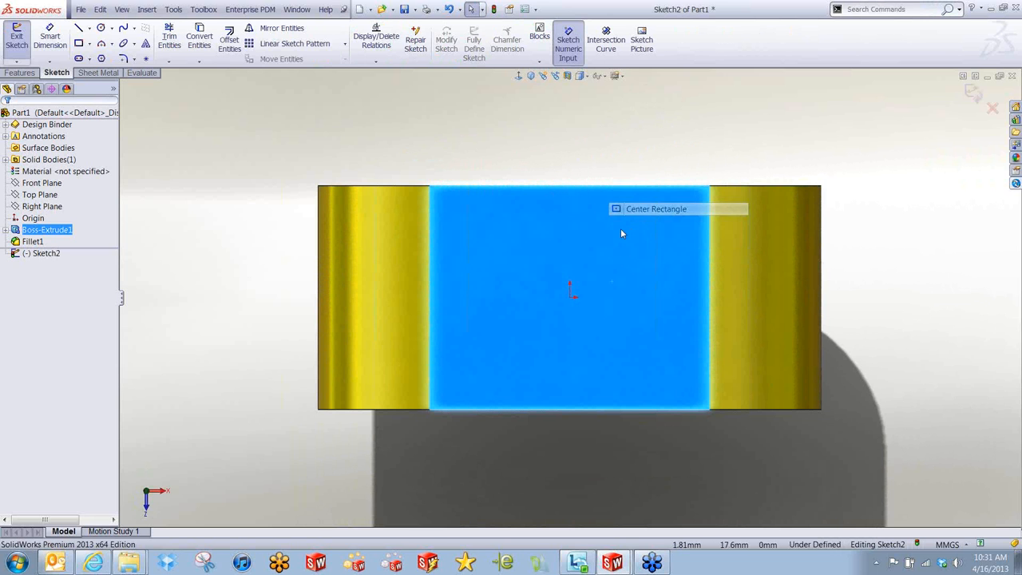
pyautogui.click(570, 295)
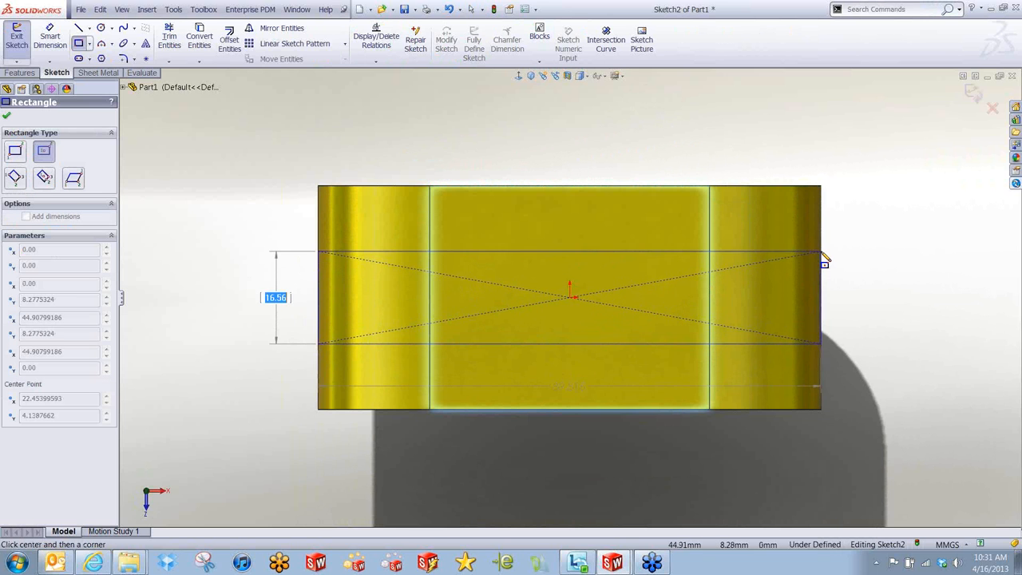
pyautogui.click(823, 251)
# - Dimension the rectangle's short side at 15 mm
pyautogui.moveTo(851, 319); pyautogui.dragTo(851, 251, button='right')
pyautogui.press('f')
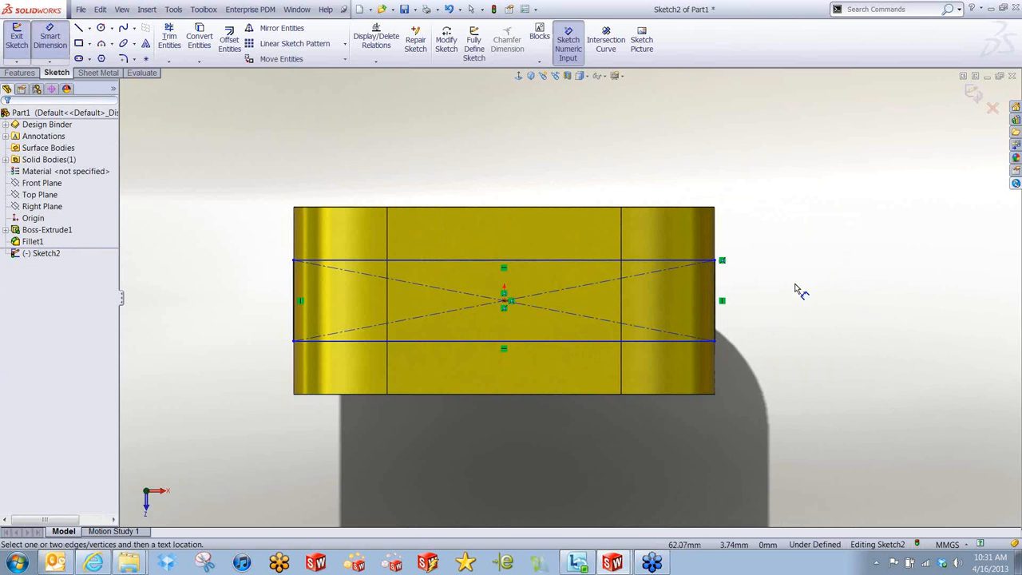
pyautogui.click(716, 296)
pyautogui.click(759, 297)
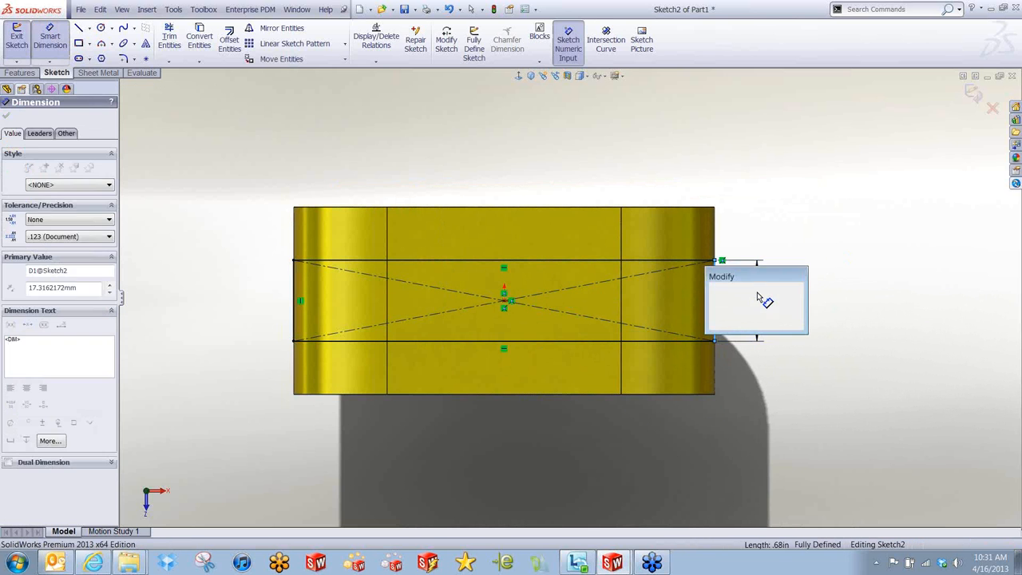
pyautogui.write('15')
pyautogui.press('Return')
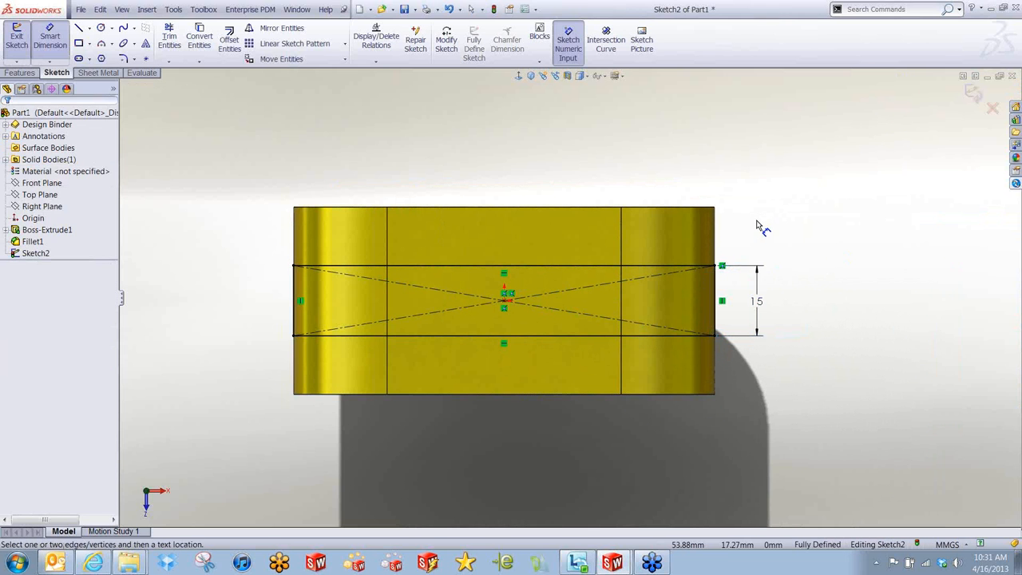
# - Close the sketch and cut its rectangle 40 mm deep, blind, down into the body to form the center slot
pyautogui.rightClick(757, 221)
pyautogui.click(767, 229)
pyautogui.doubleClick(766, 242)
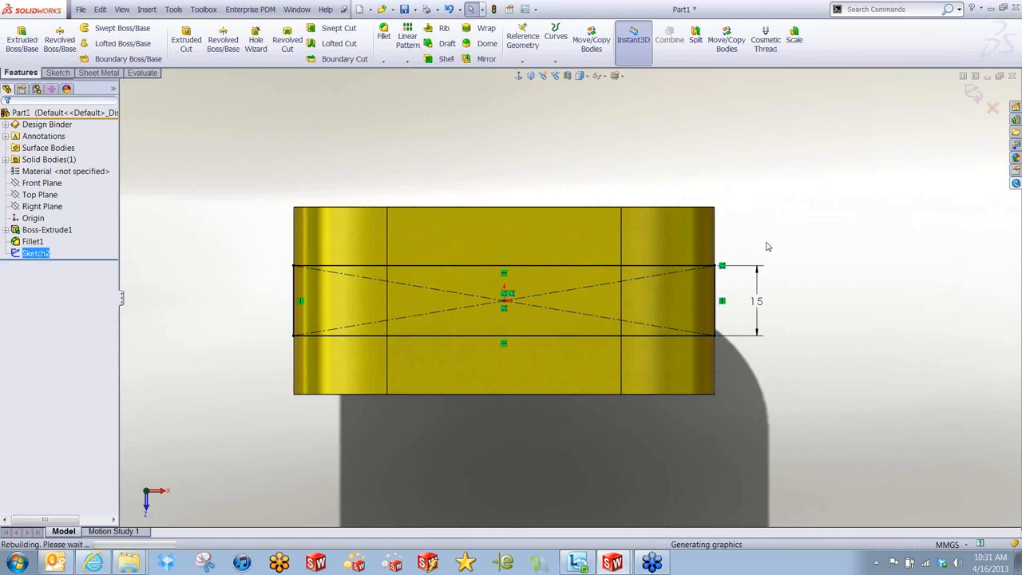
pyautogui.moveTo(777, 302); pyautogui.dragTo(703, 318, button='right')
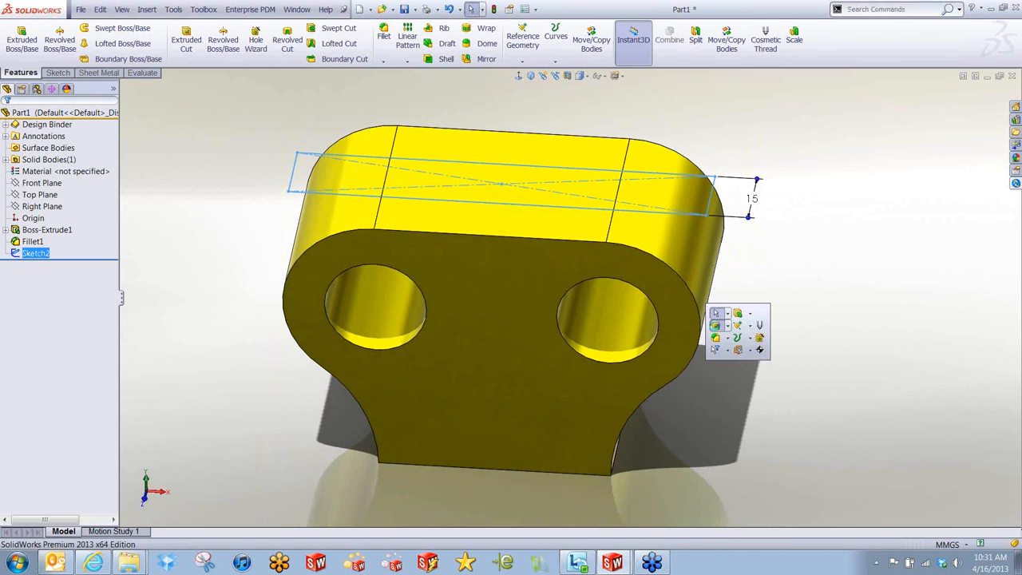
pyautogui.click(715, 327)
pyautogui.moveTo(714, 323); pyautogui.dragTo(715, 278, button='middle')
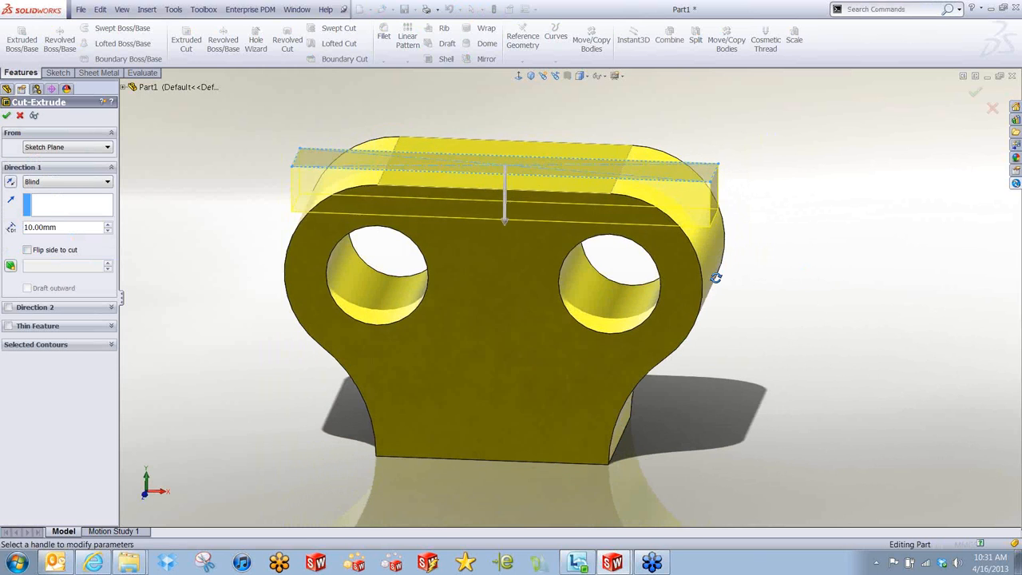
pyautogui.click(503, 215)
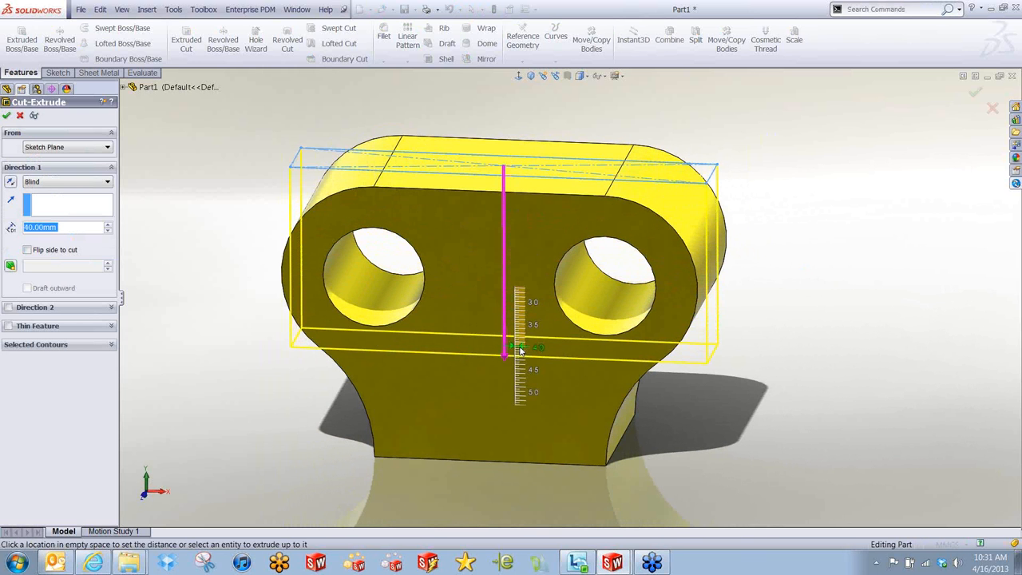
pyautogui.click(519, 350)
pyautogui.press('Return')
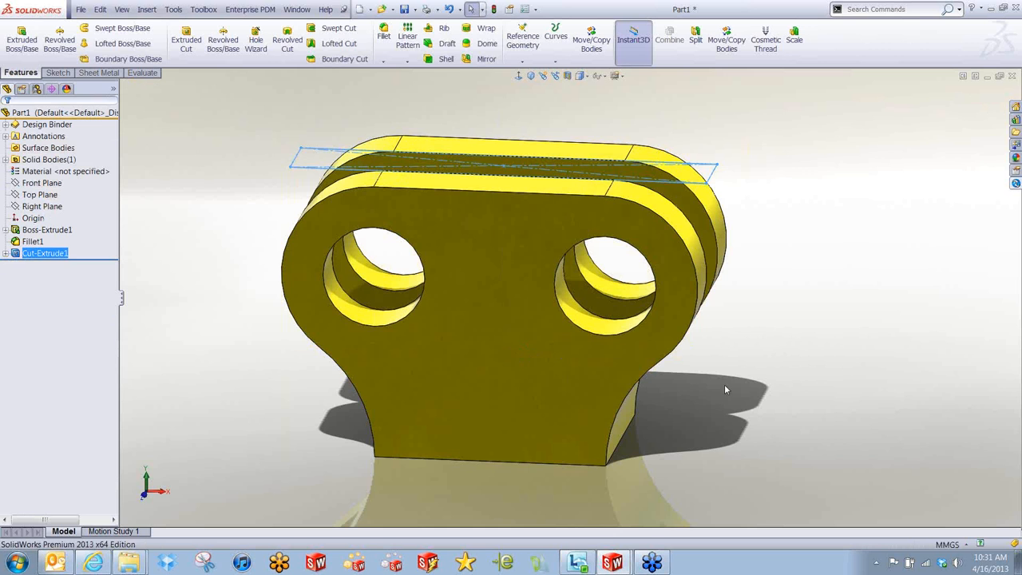
# - Start a constant-radius fillet on both inside edges along the slot's floor
pyautogui.moveTo(724, 383)
pyautogui.mouseDown(button='middle')
pyautogui.moveTo(644, 351)
pyautogui.moveTo(649, 388)
pyautogui.mouseUp(button='middle')
pyautogui.moveTo(693, 380); pyautogui.dragTo(654, 376, button='right')
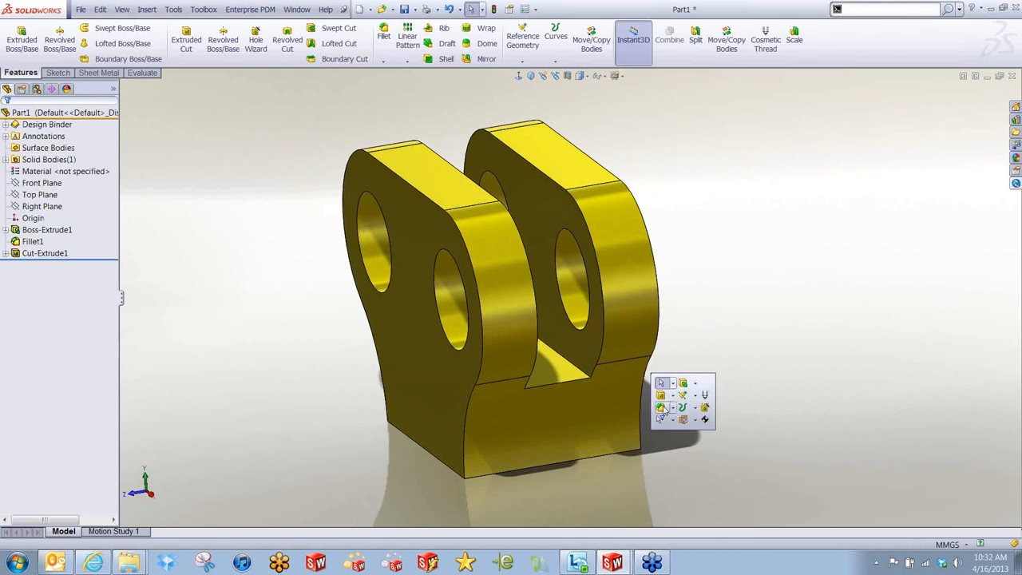
pyautogui.click(661, 408)
pyautogui.scroll(-1, 579, 378)
pyautogui.scroll(-2, 579, 379)
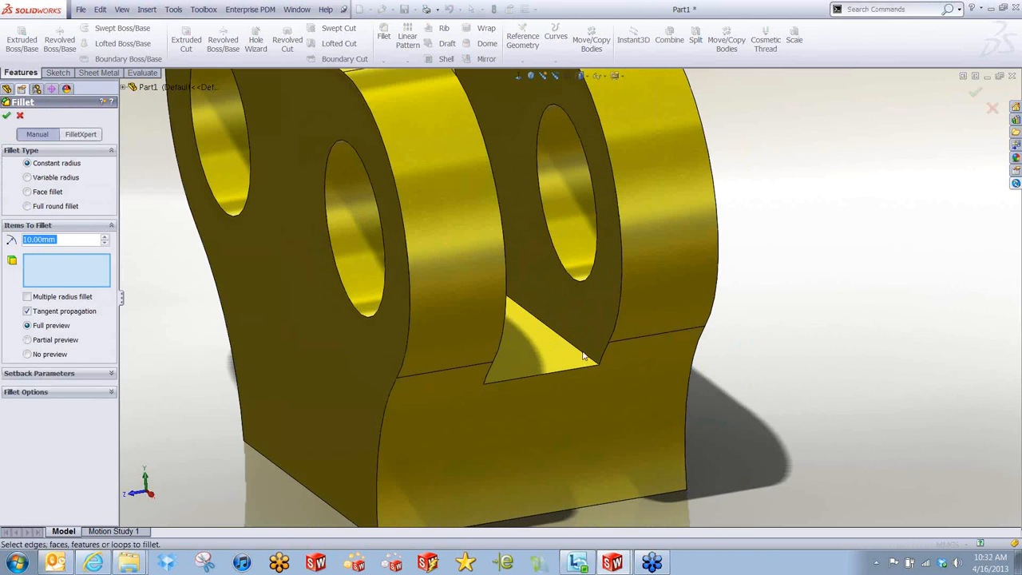
pyautogui.click(584, 356)
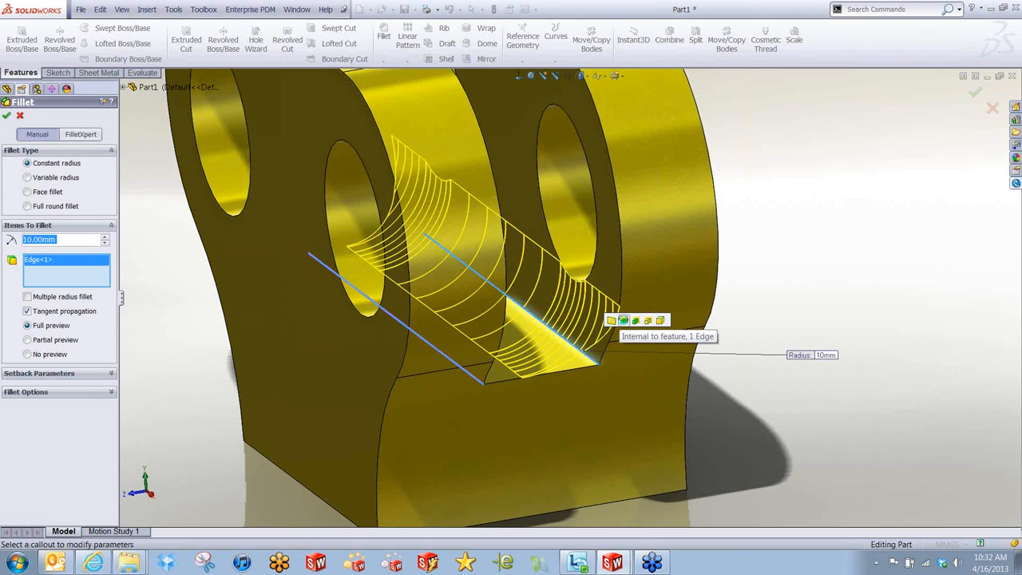
pyautogui.click(623, 321)
pyautogui.scroll(3, 629, 324)
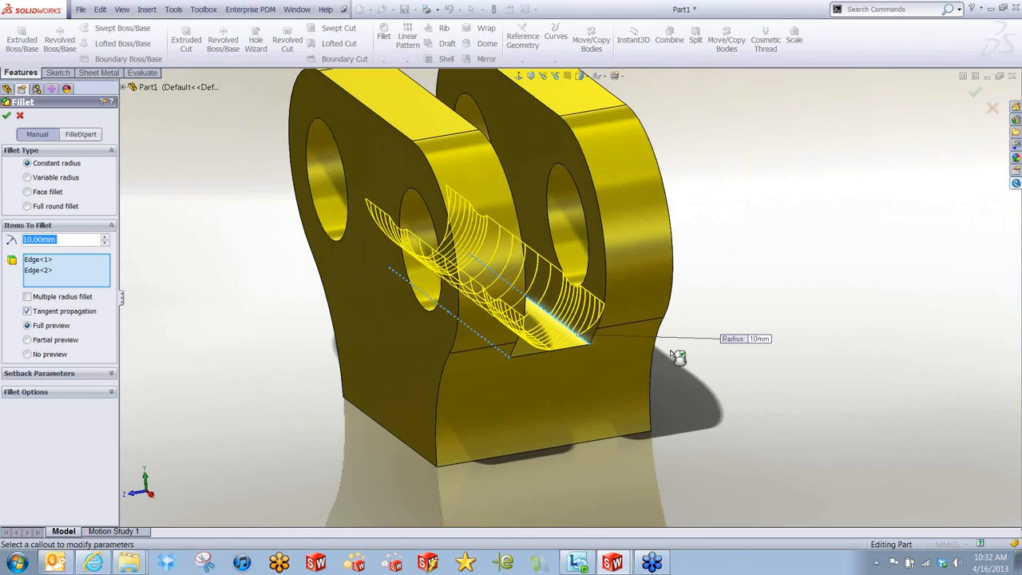
# - Set the slot fillet's radius to 2 mm and apply it
pyautogui.moveTo(692, 407); pyautogui.dragTo(758, 341, button='middle')
pyautogui.click(759, 340)
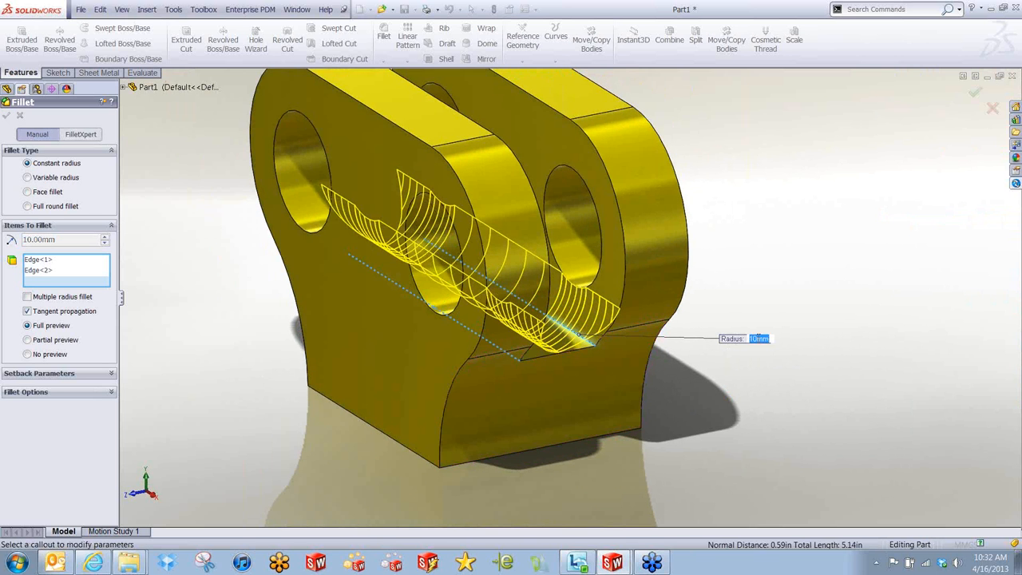
pyautogui.write('2')
pyautogui.press('Return')
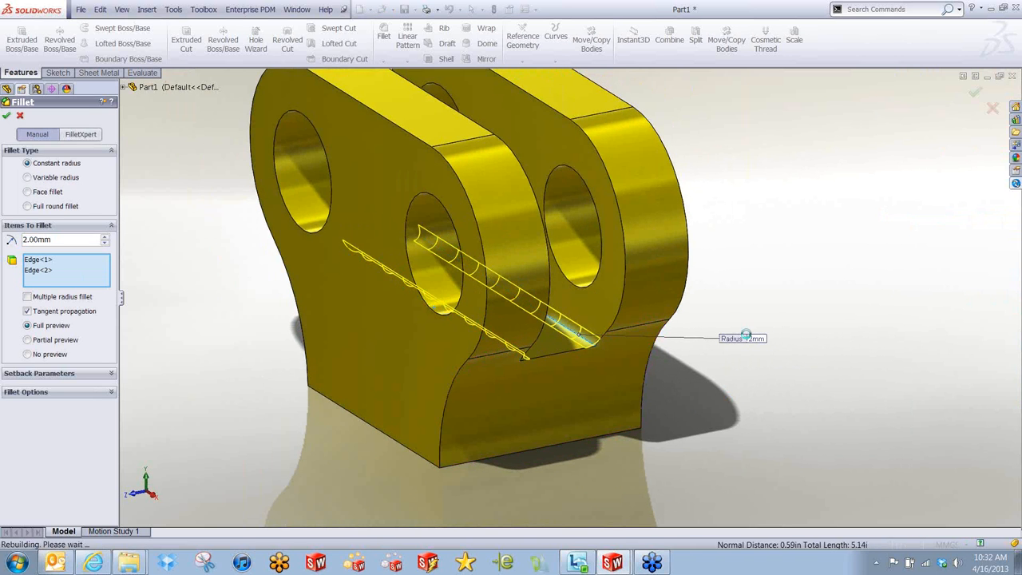
pyautogui.press('Return')
pyautogui.click(707, 334)
# - Rebuild the part to refresh its floor shadow and reflection
pyautogui.scroll(2, 706, 334)
pyautogui.moveTo(706, 334); pyautogui.dragTo(682, 309, button='middle')
pyautogui.scroll(5, 682, 306)
pyautogui.scroll(2, 675, 285)
pyautogui.scroll(-2, 618, 240)
pyautogui.moveTo(618, 240); pyautogui.dragTo(667, 246, button='middle')
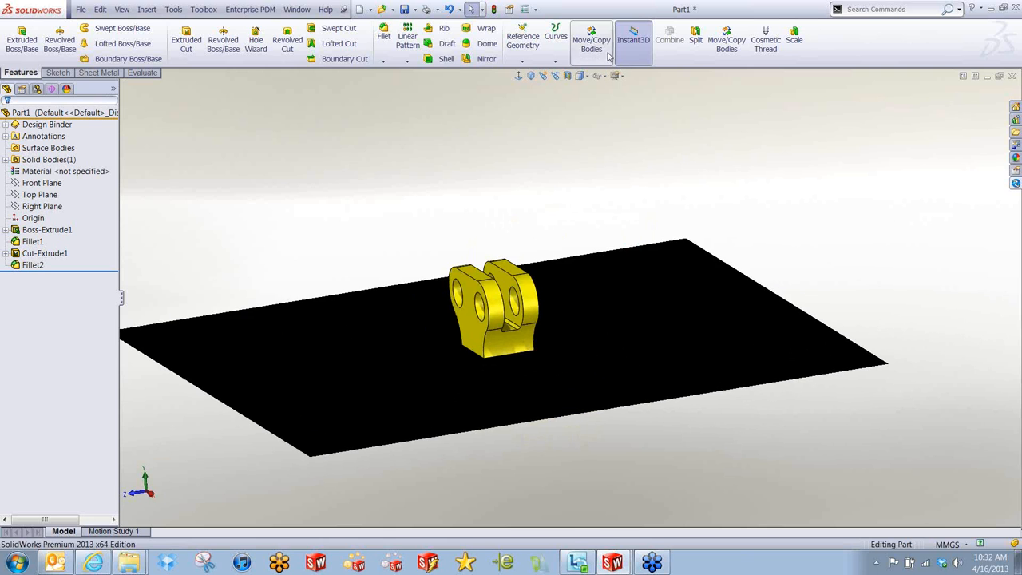
pyautogui.click(494, 9)
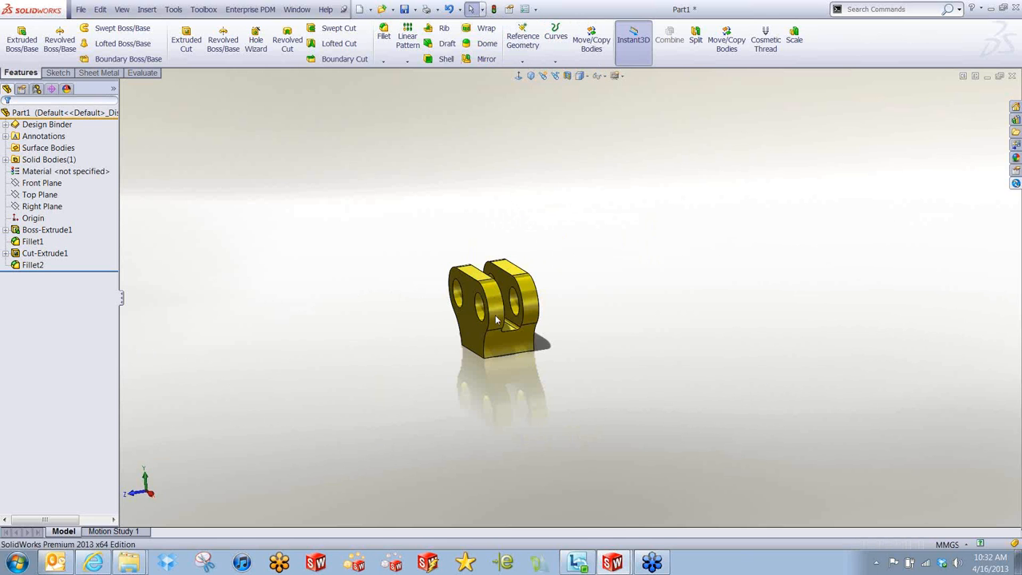
pyautogui.scroll(-6, 490, 297)
pyautogui.moveTo(628, 304); pyautogui.dragTo(632, 322, button='middle')
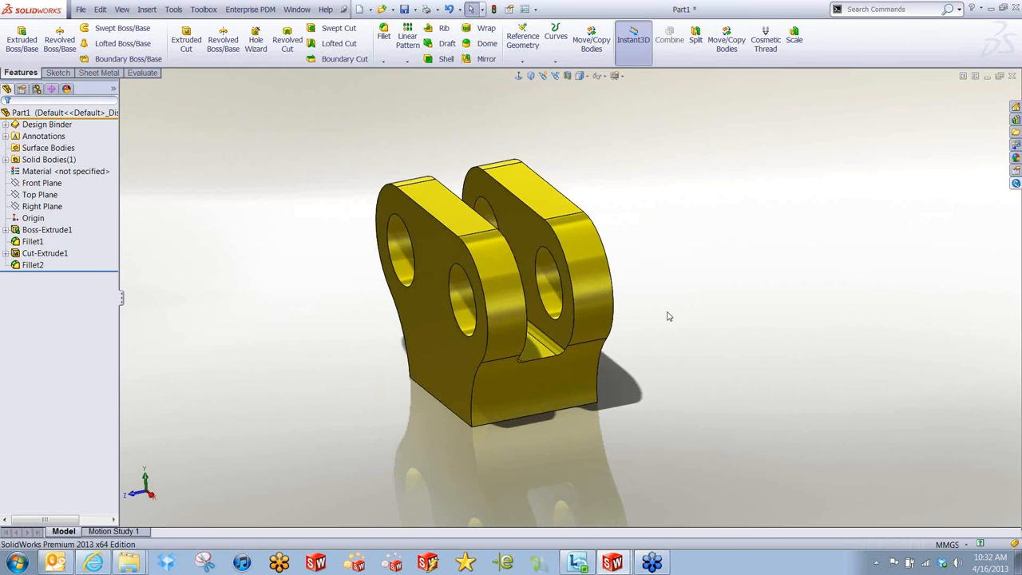
# - Start a sketch on the body's flat bottom face and draw a circle centered on the origin, about 31 mm in diameter
pyautogui.moveTo(654, 365); pyautogui.dragTo(534, 359, button='middle')
pyautogui.click(535, 358)
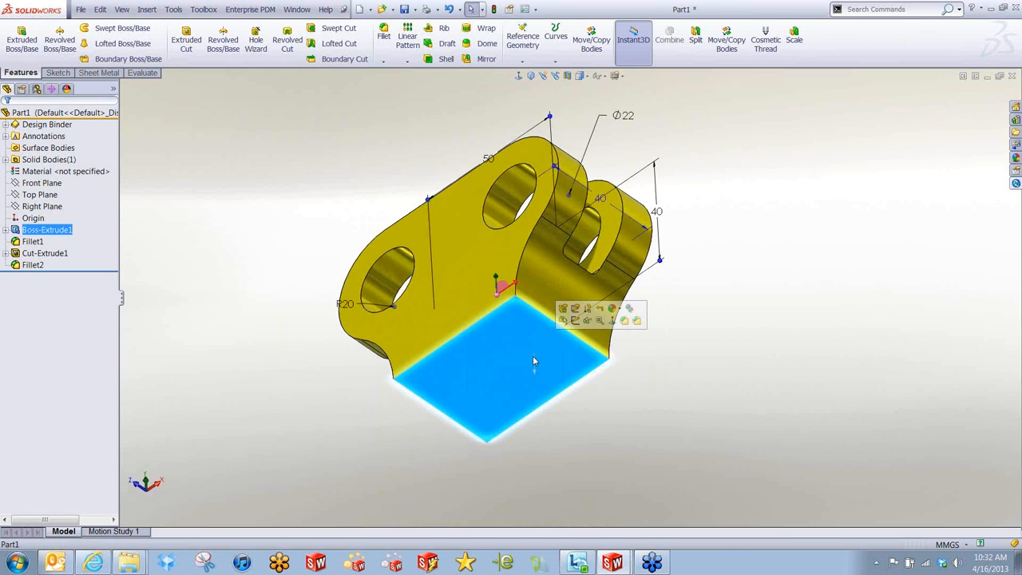
pyautogui.click(588, 320)
pyautogui.moveTo(669, 291); pyautogui.dragTo(673, 326, button='middle')
pyautogui.scroll(-2, 673, 326)
pyautogui.moveTo(704, 283); pyautogui.dragTo(691, 289, button='right')
pyautogui.moveTo(557, 313); pyautogui.dragTo(589, 351)
# - Dimension the circle's diameter at 33 mm
pyautogui.moveTo(701, 372); pyautogui.dragTo(638, 330, button='right')
pyautogui.click(550, 366)
pyautogui.click(521, 436)
pyautogui.write('33')
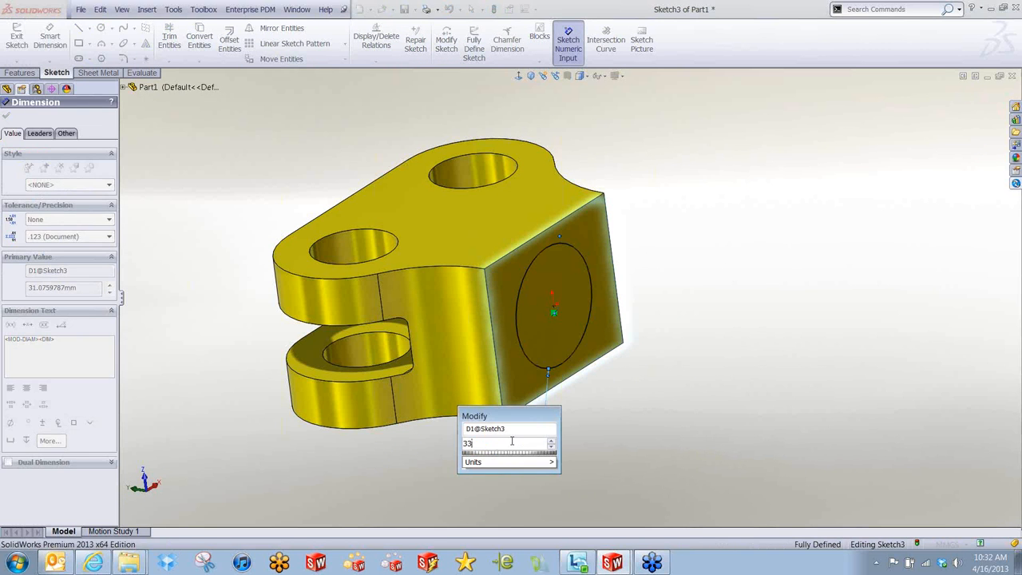
pyautogui.press('Return')
pyautogui.press('Escape')
# - Extrude the circle 40 mm outward from the bottom face as a boss merged with the body
pyautogui.moveTo(701, 278); pyautogui.dragTo(635, 278, button='right')
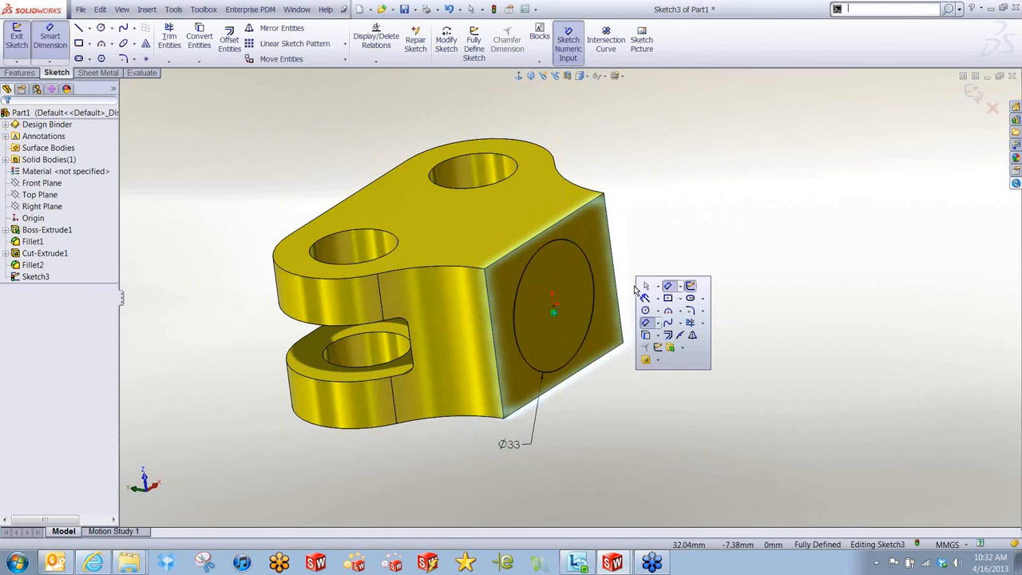
pyautogui.click(670, 348)
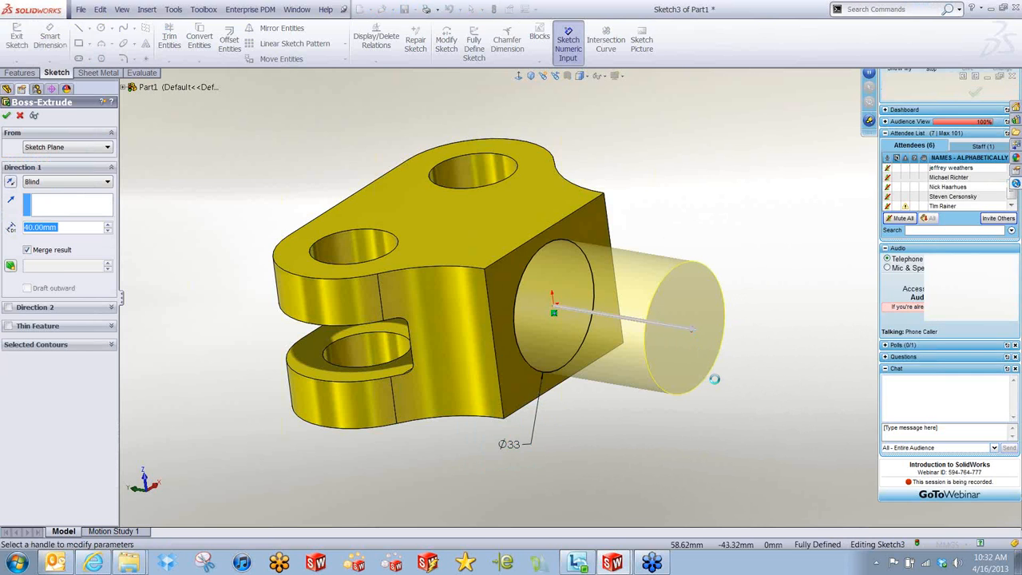
pyautogui.press('Return')
pyautogui.scroll(-2, 763, 332)
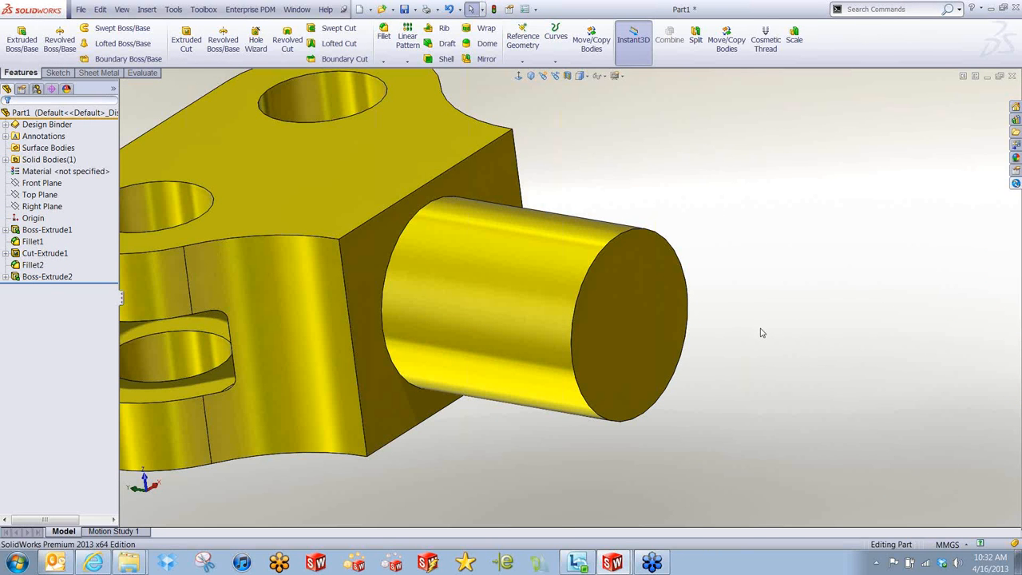
# - Start a Hole Wizard tapped hole and place it at the center of the cylindrical boss's end face
pyautogui.scroll(3, 734, 256)
pyautogui.moveTo(678, 266); pyautogui.dragTo(614, 323, button='middle')
pyautogui.scroll(-2, 614, 323)
pyautogui.moveTo(711, 231); pyautogui.dragTo(646, 233, button='right')
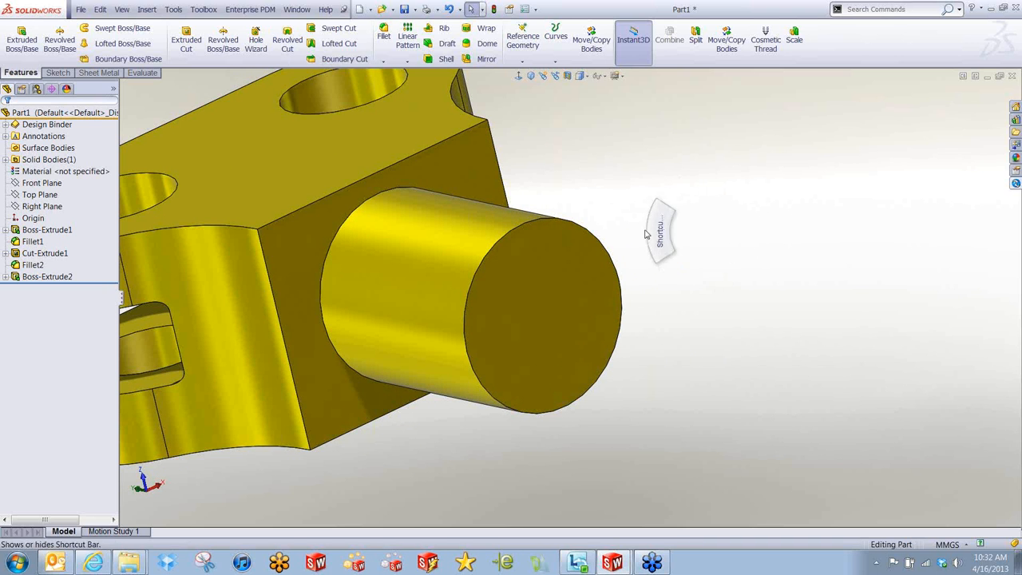
pyautogui.click(671, 276)
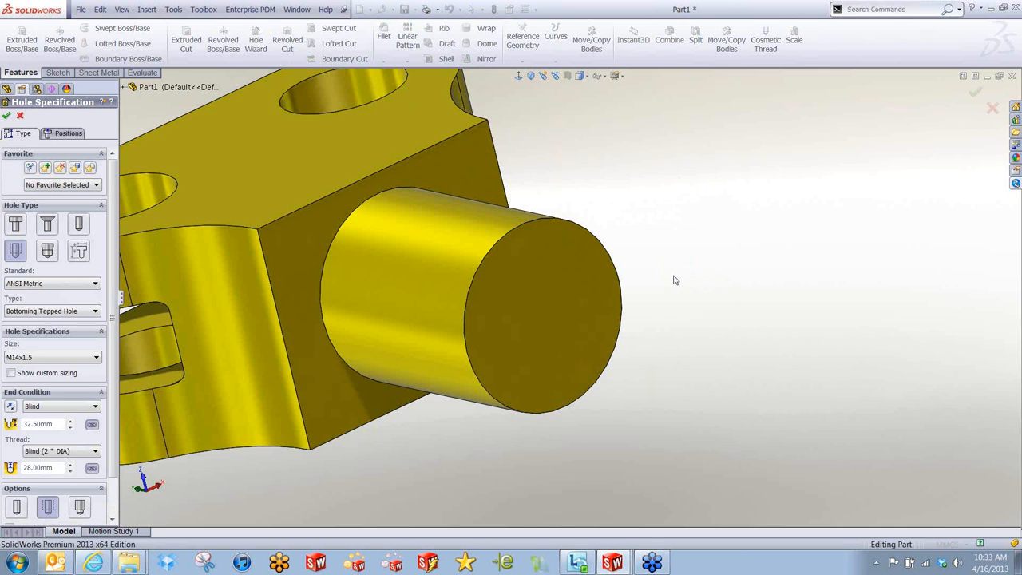
pyautogui.moveTo(711, 255); pyautogui.dragTo(738, 308, button='middle')
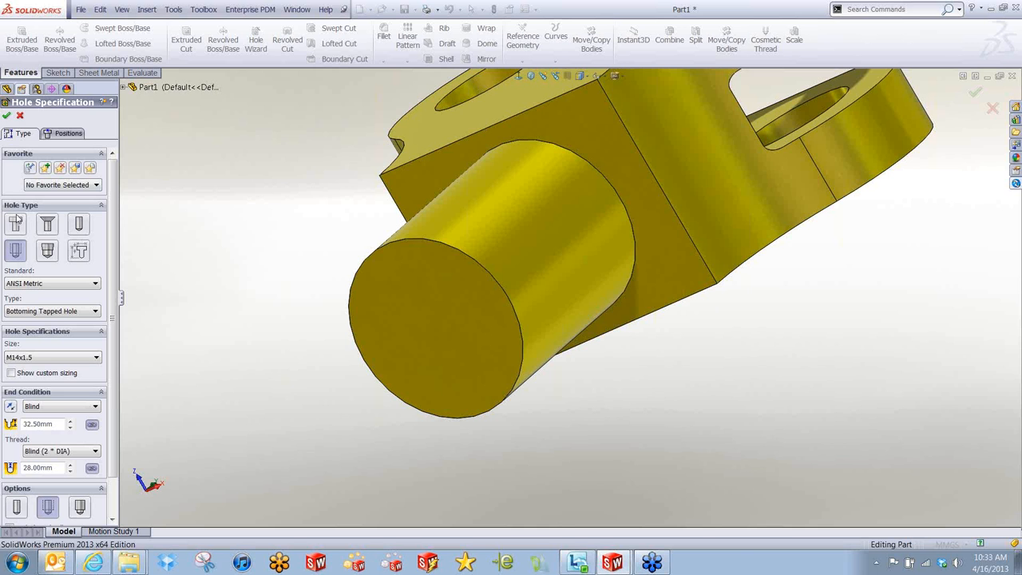
pyautogui.click(68, 132)
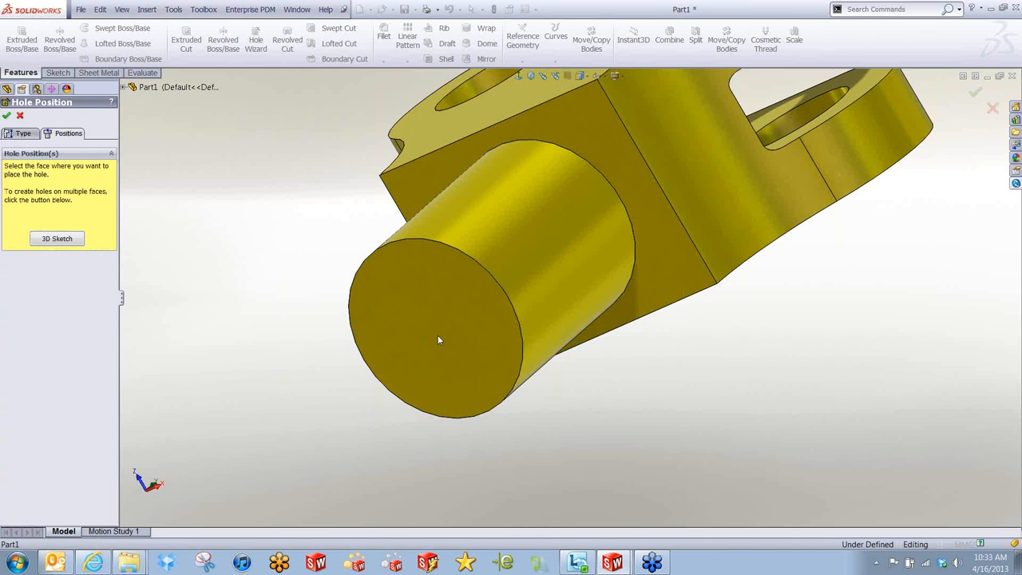
pyautogui.click(438, 339)
pyautogui.click(434, 329)
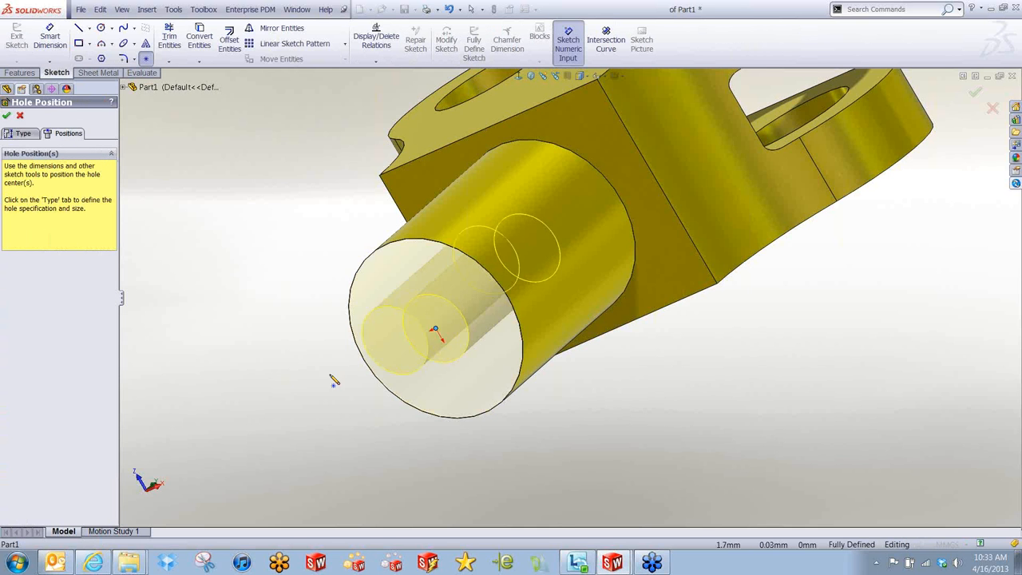
pyautogui.moveTo(311, 391); pyautogui.dragTo(304, 393, button='middle')
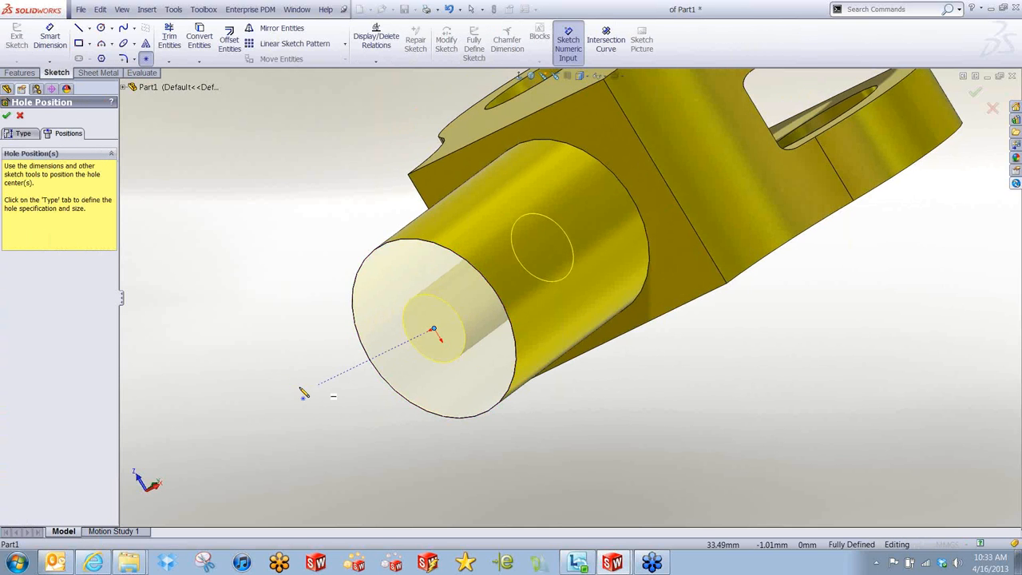
# - Compare the countersink and counterbore hole types with the straight tap, and review the available standards and sizes
pyautogui.click(23, 134)
pyautogui.moveTo(282, 283); pyautogui.dragTo(330, 304, button='middle')
pyautogui.scroll(-1, 308, 305)
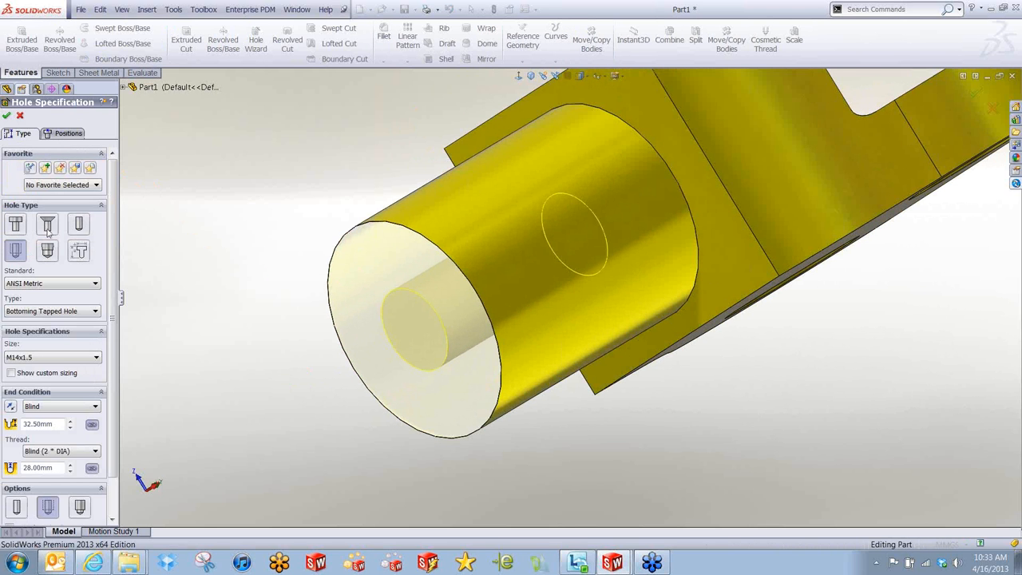
pyautogui.click(48, 227)
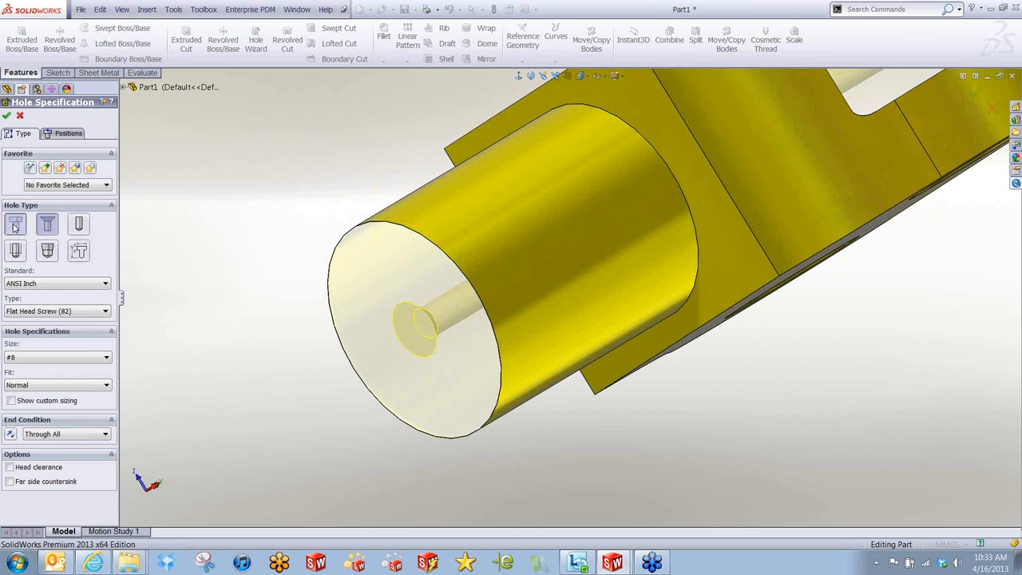
pyautogui.click(15, 224)
pyautogui.click(21, 254)
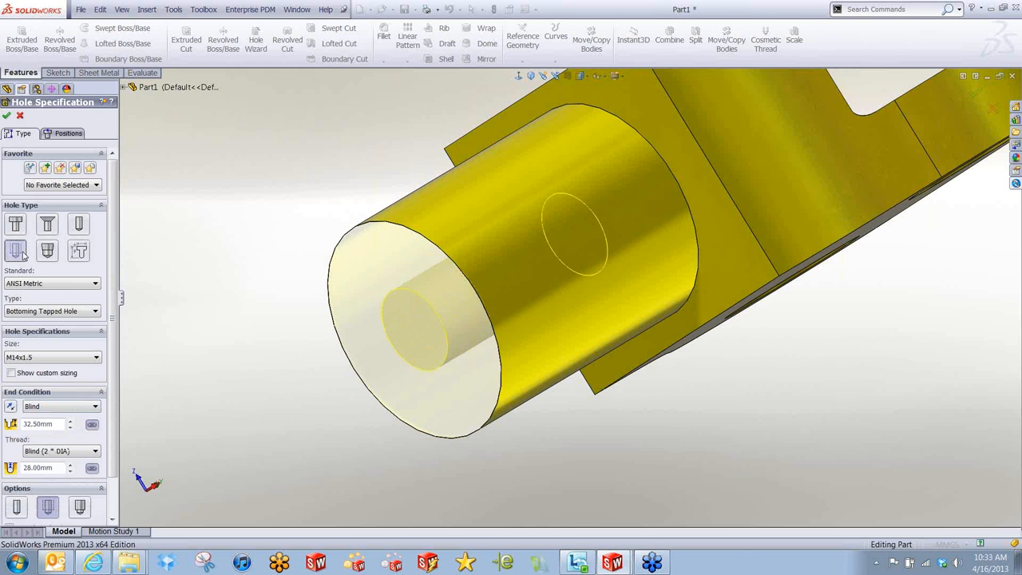
pyautogui.click(95, 284)
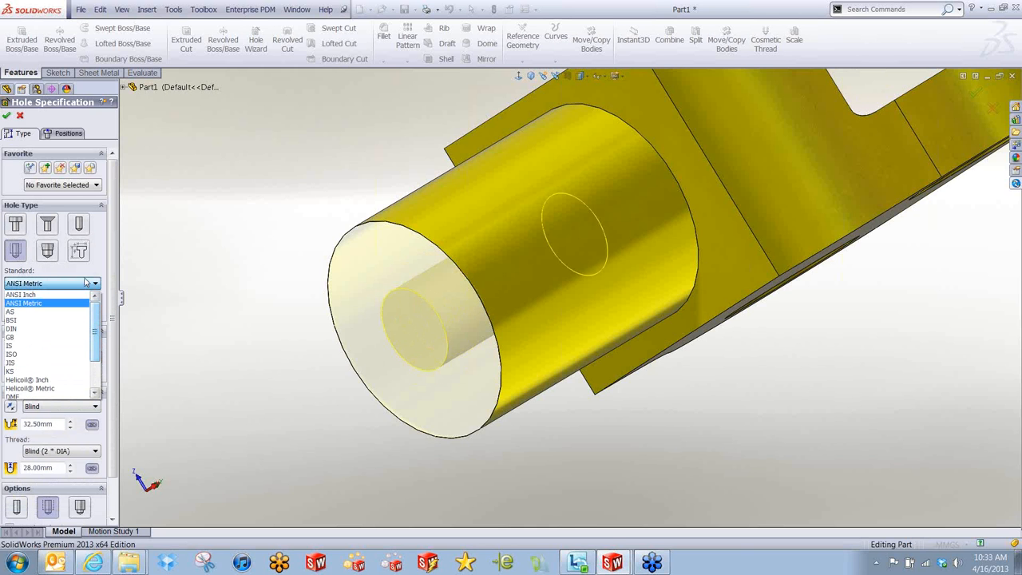
pyautogui.click(86, 283)
pyautogui.scroll(-2, 91, 318)
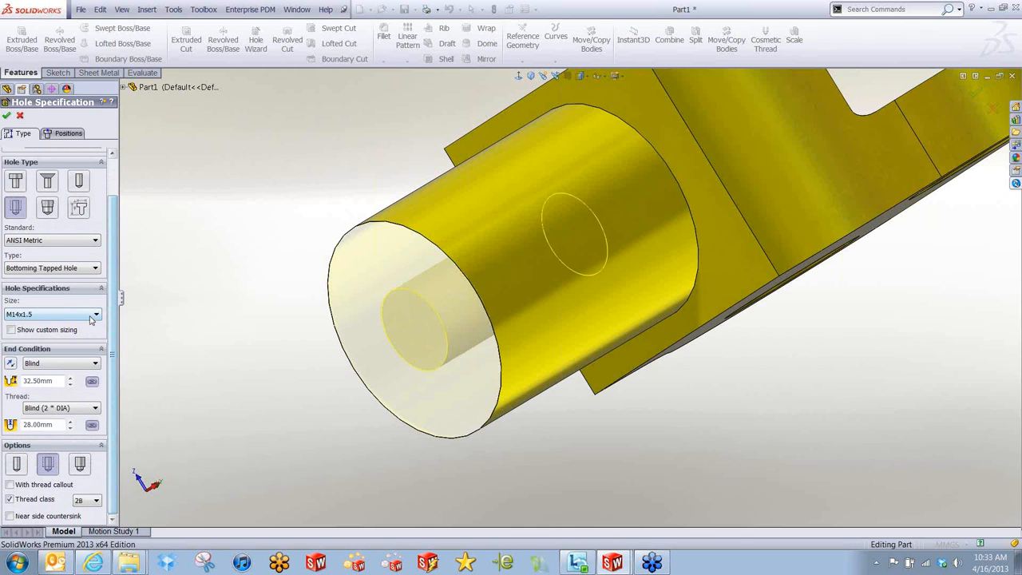
pyautogui.click(93, 315)
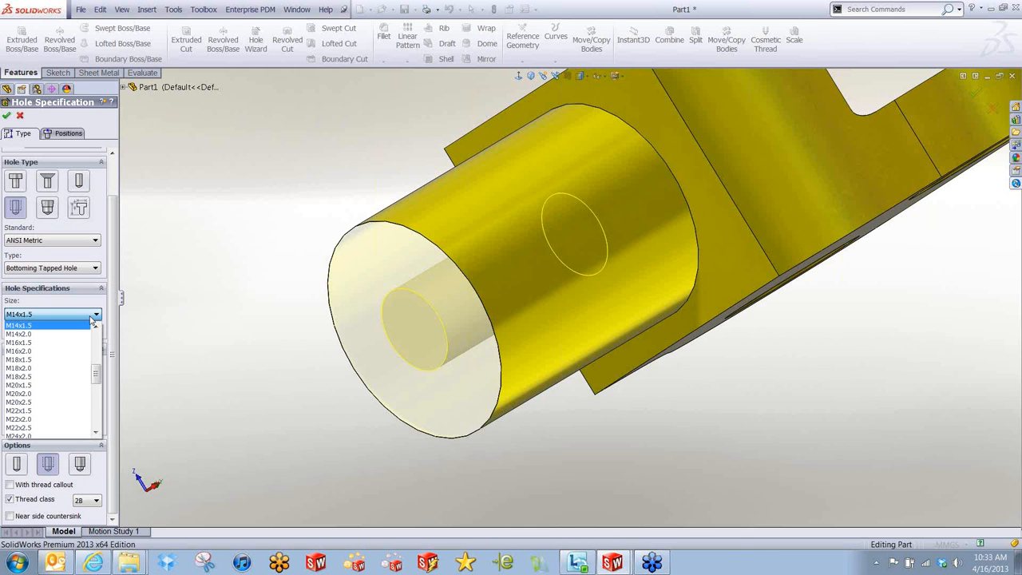
pyautogui.click(92, 316)
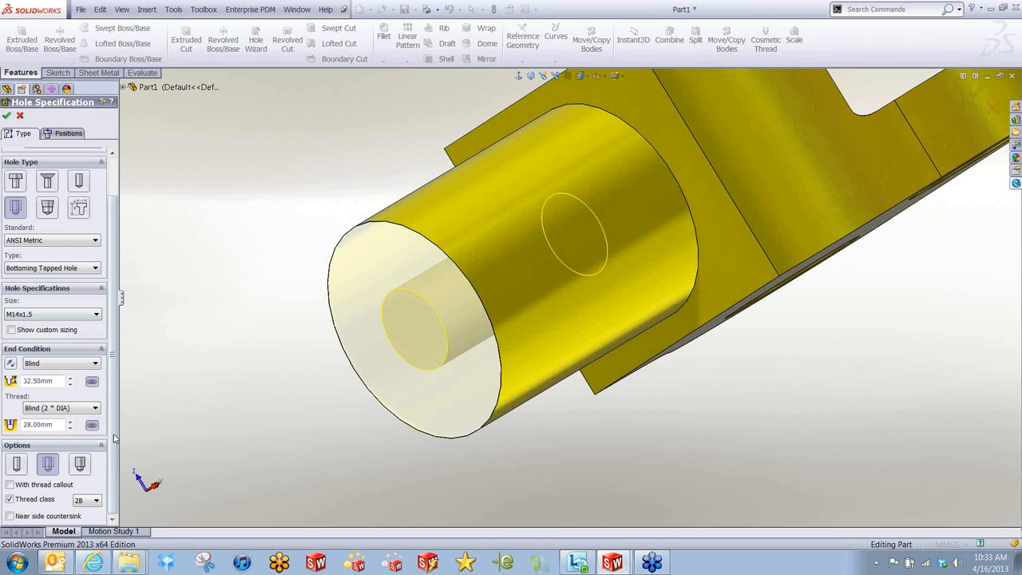
# - Create the ANSI Metric M14x1.5 bottoming tapped hole, 32.5 mm deep with a 28 mm thread, and inspect its threads
pyautogui.click(44, 487)
pyautogui.click(7, 116)
pyautogui.scroll(-3, 415, 348)
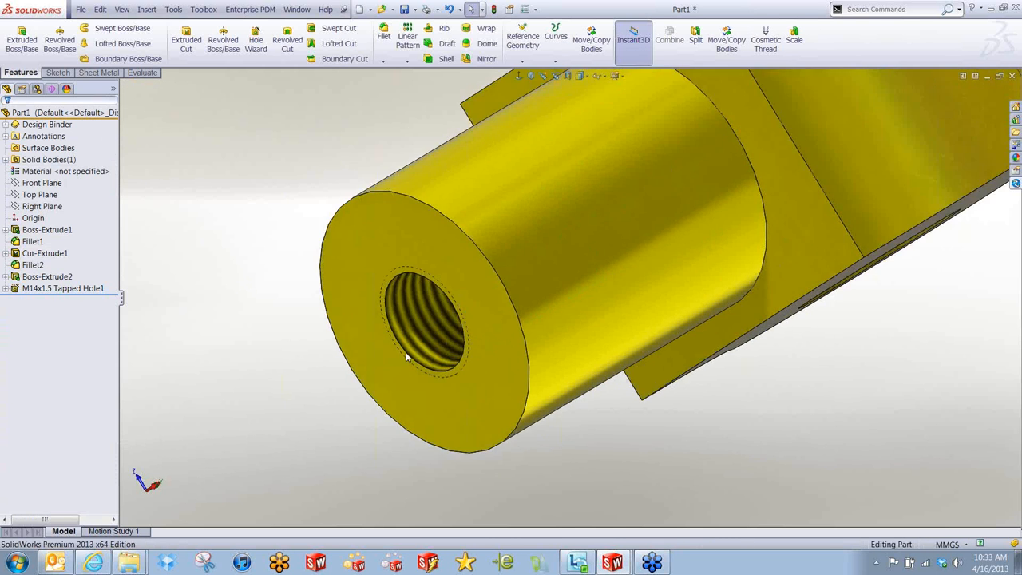
pyautogui.moveTo(421, 346); pyautogui.dragTo(410, 383, button='middle')
pyautogui.scroll(-2, 467, 302)
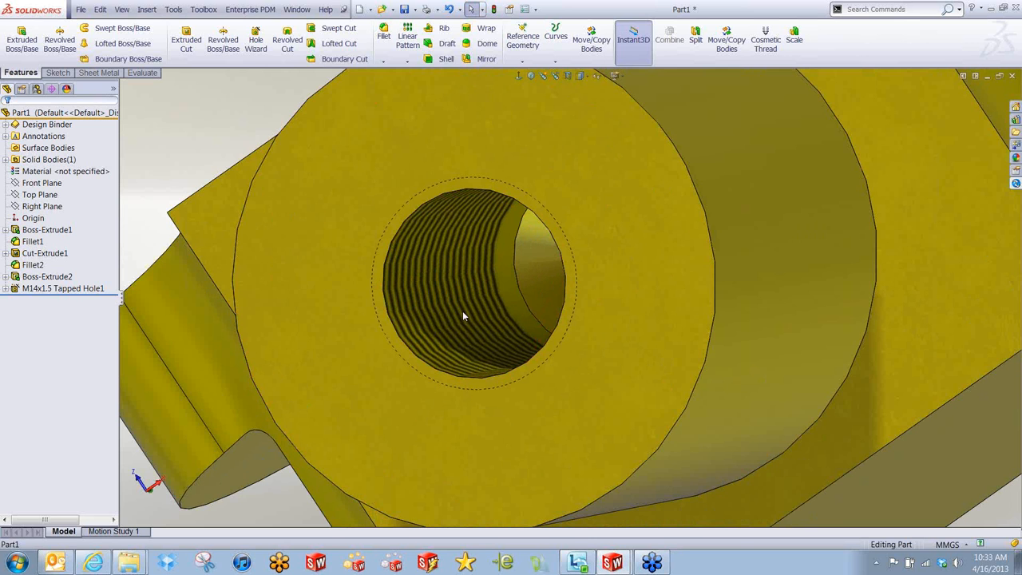
pyautogui.scroll(4, 499, 235)
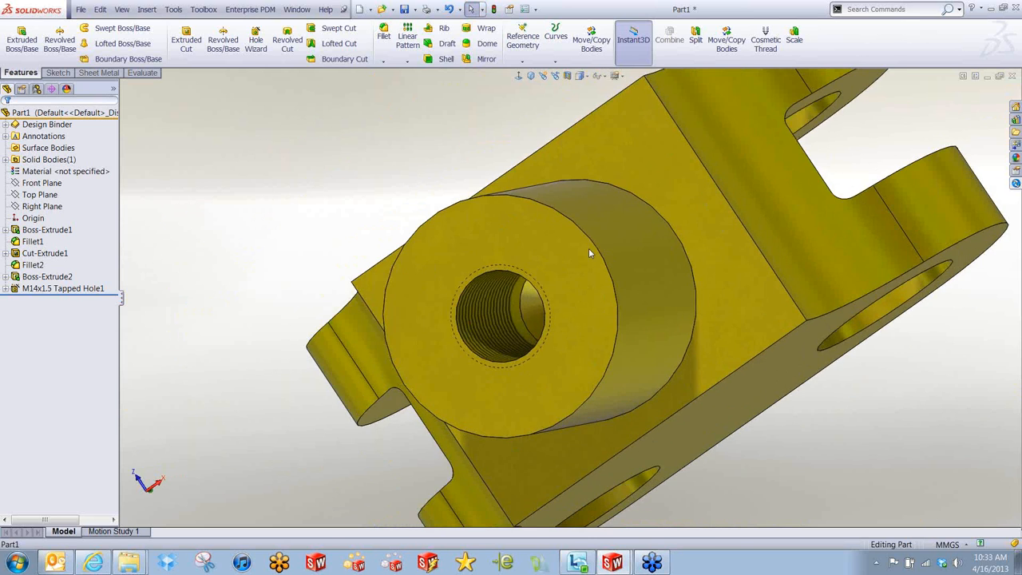
# - Start a cosmetic thread on the outer circular edge of the boss's free end, with the boss's end face as the starting face
pyautogui.moveTo(590, 251); pyautogui.dragTo(580, 247, button='middle')
pyautogui.moveTo(429, 176); pyautogui.dragTo(358, 178, button='right')
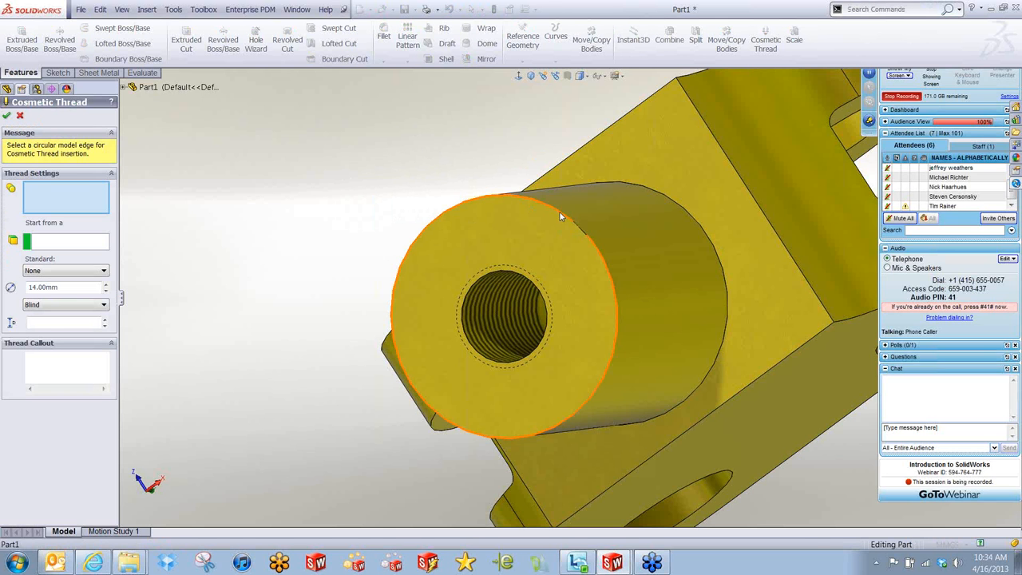
pyautogui.click(558, 211)
pyautogui.moveTo(559, 211); pyautogui.dragTo(544, 217, button='middle')
pyautogui.scroll(-2, 544, 219)
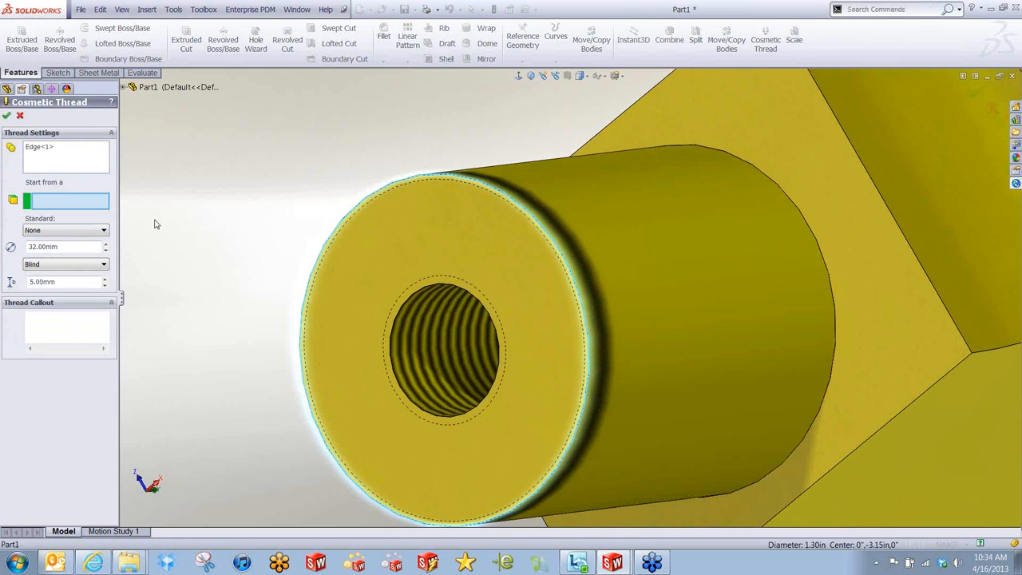
pyautogui.scroll(1, 405, 255)
pyautogui.moveTo(523, 278); pyautogui.dragTo(517, 279, button='middle')
pyautogui.click(516, 276)
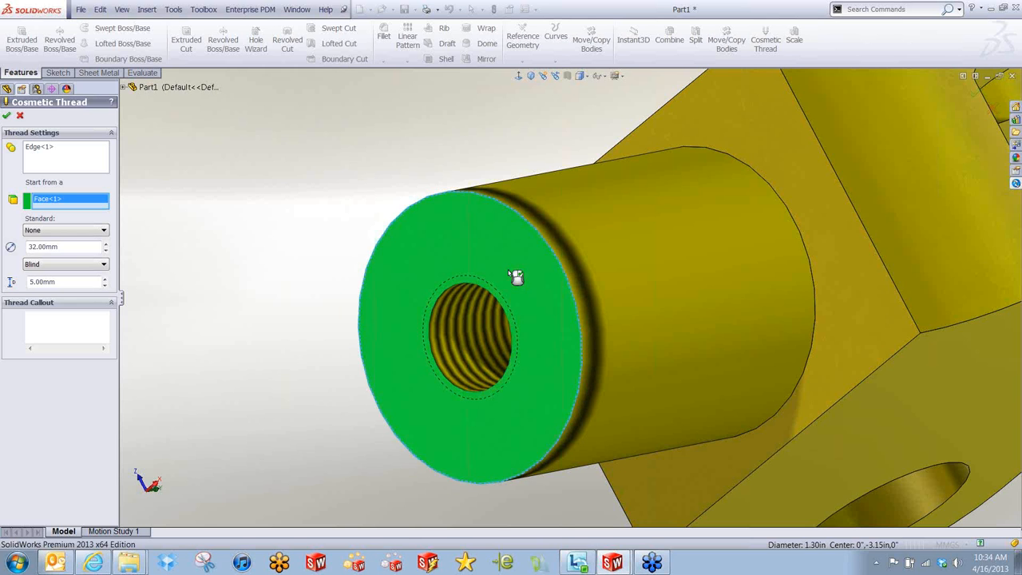
# - Make the external cosmetic thread an ANSI Metric M33x2.0 machine thread running up to next, and create it
pyautogui.click(76, 230)
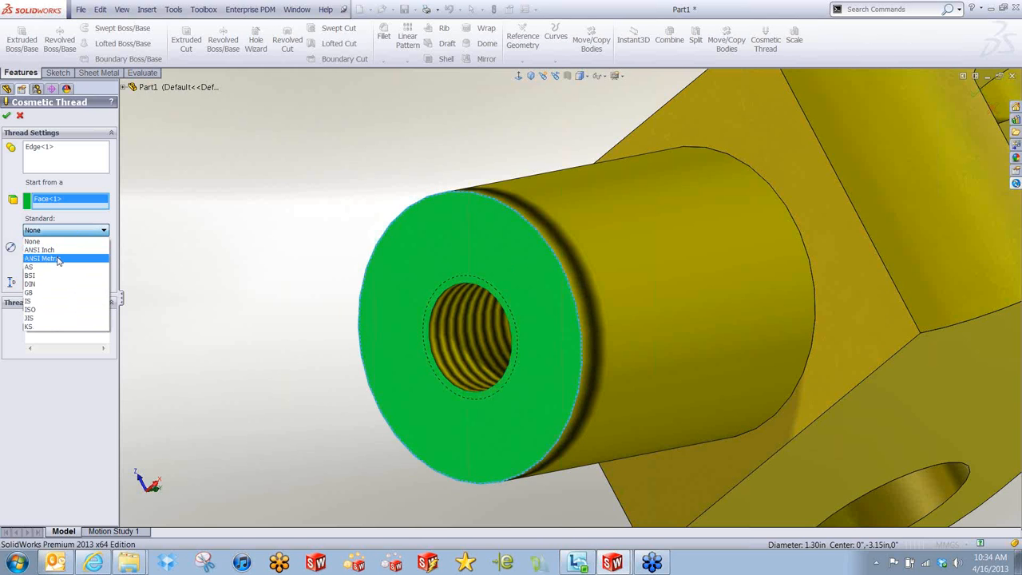
pyautogui.click(57, 258)
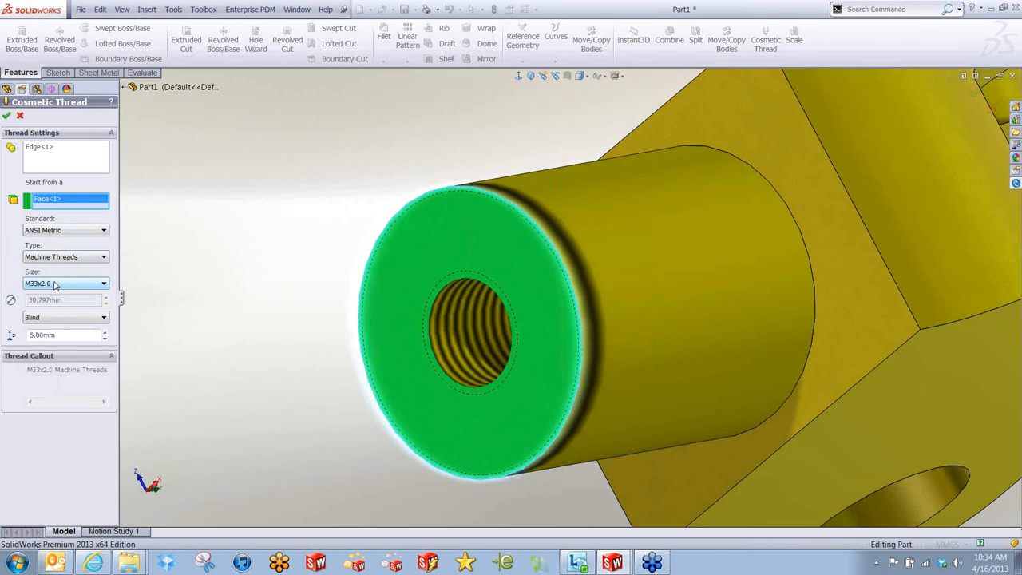
pyautogui.click(33, 317)
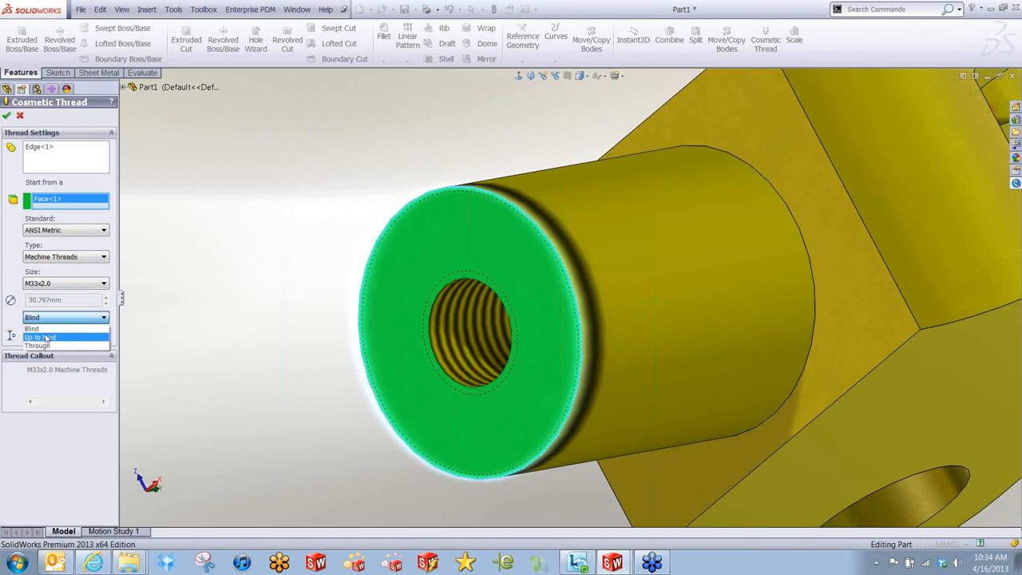
pyautogui.click(48, 332)
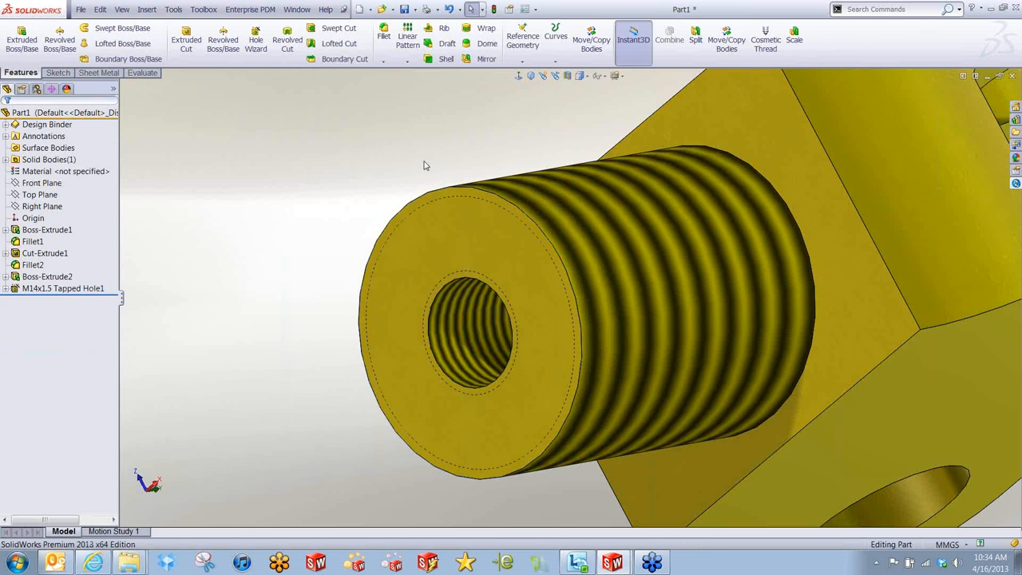
# - Place the Shaft Undercut feature from the Holmatro Library on the body's bottom face, using the boss's base edge as its reference
pyautogui.scroll(5, 662, 268)
pyautogui.scroll(-4, 676, 275)
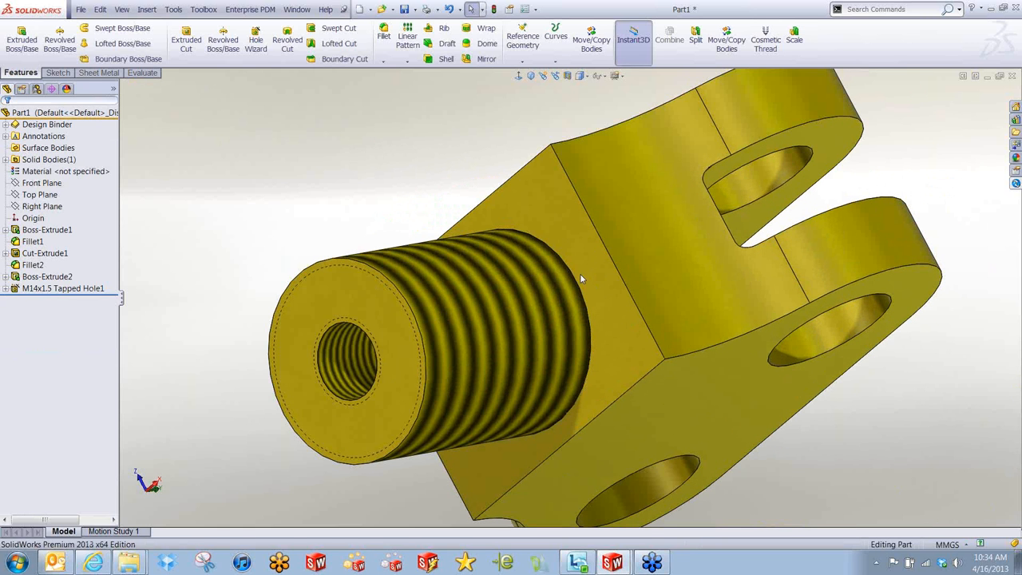
pyautogui.scroll(4, 750, 239)
pyautogui.moveTo(769, 234); pyautogui.dragTo(768, 337, button='middle')
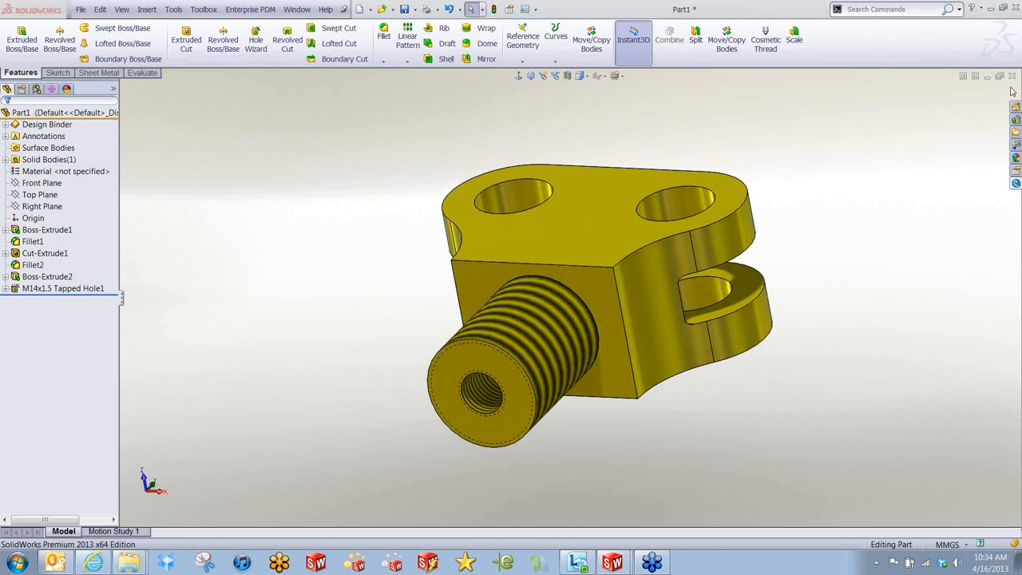
pyautogui.scroll(-2, 661, 355)
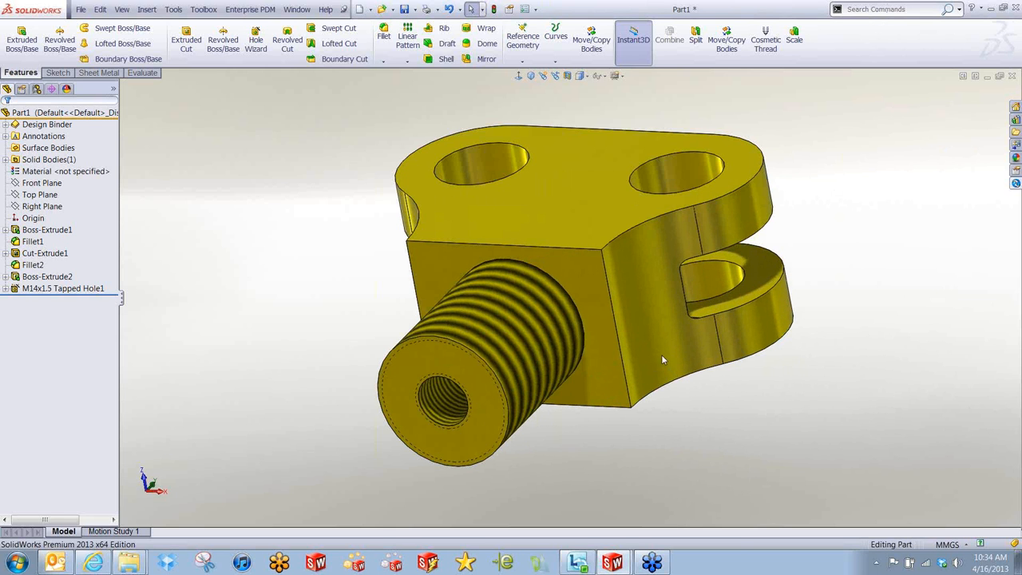
pyautogui.moveTo(822, 290); pyautogui.dragTo(798, 279, button='middle')
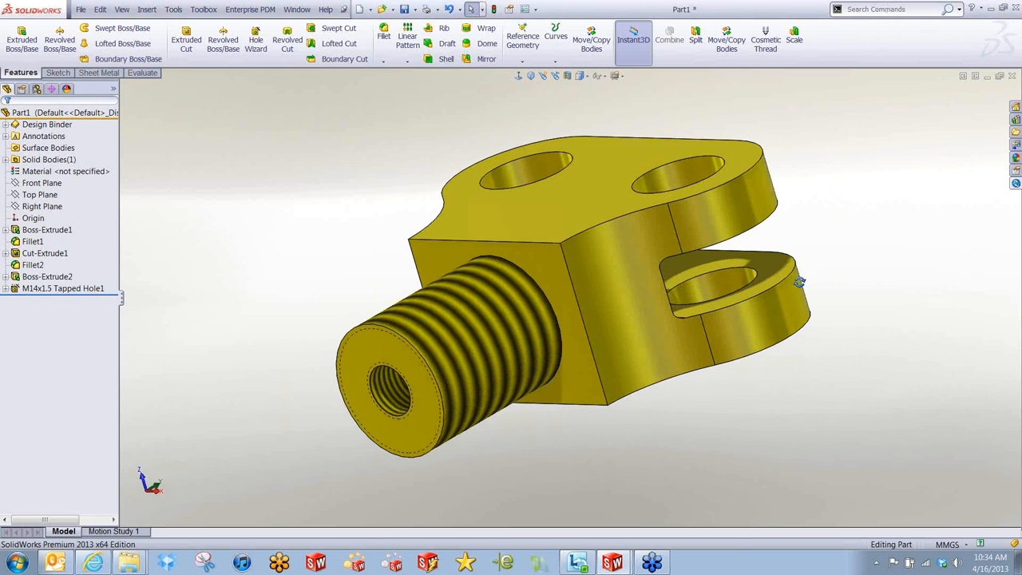
pyautogui.click(1014, 119)
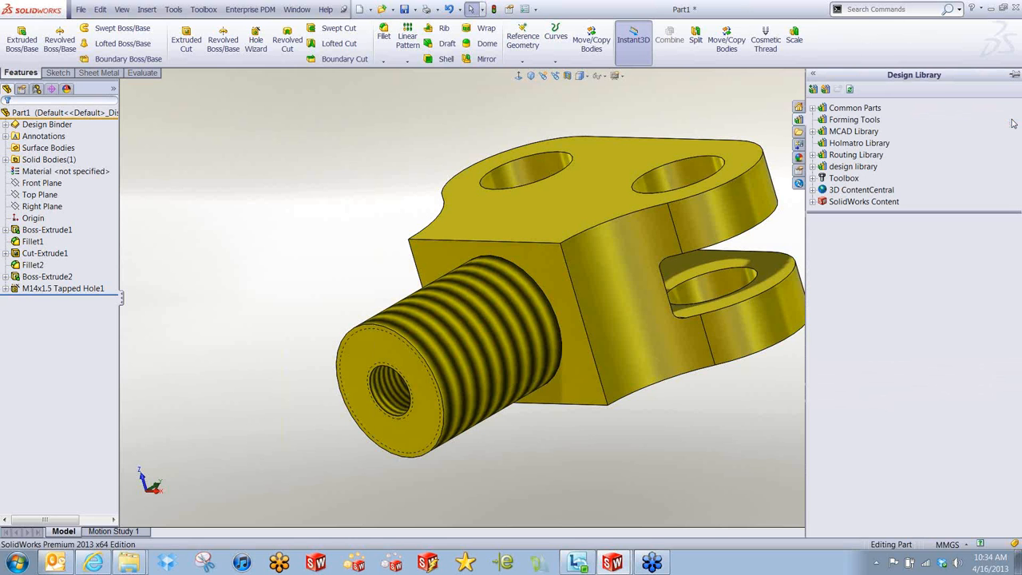
pyautogui.scroll(-2, 611, 304)
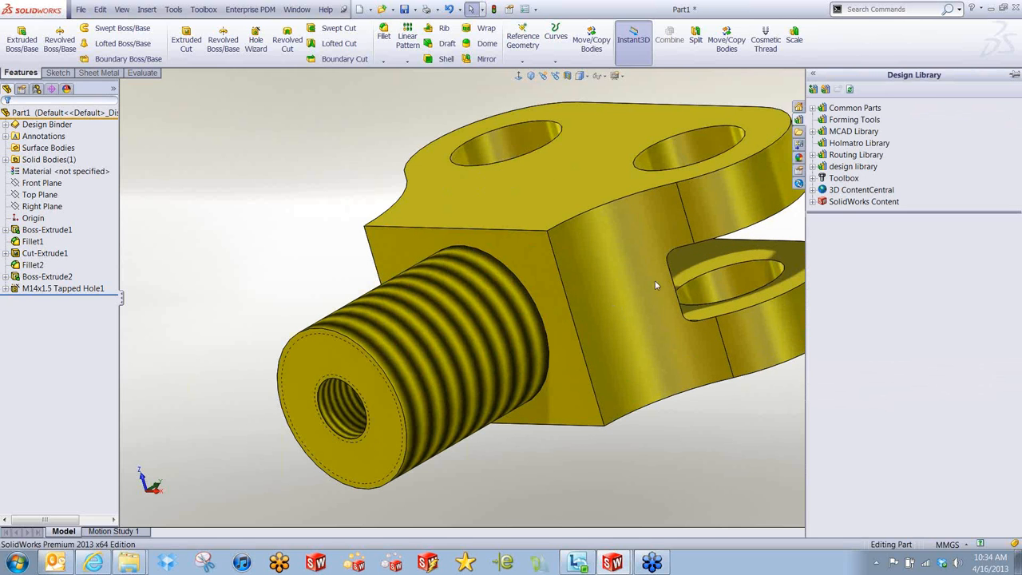
pyautogui.click(856, 144)
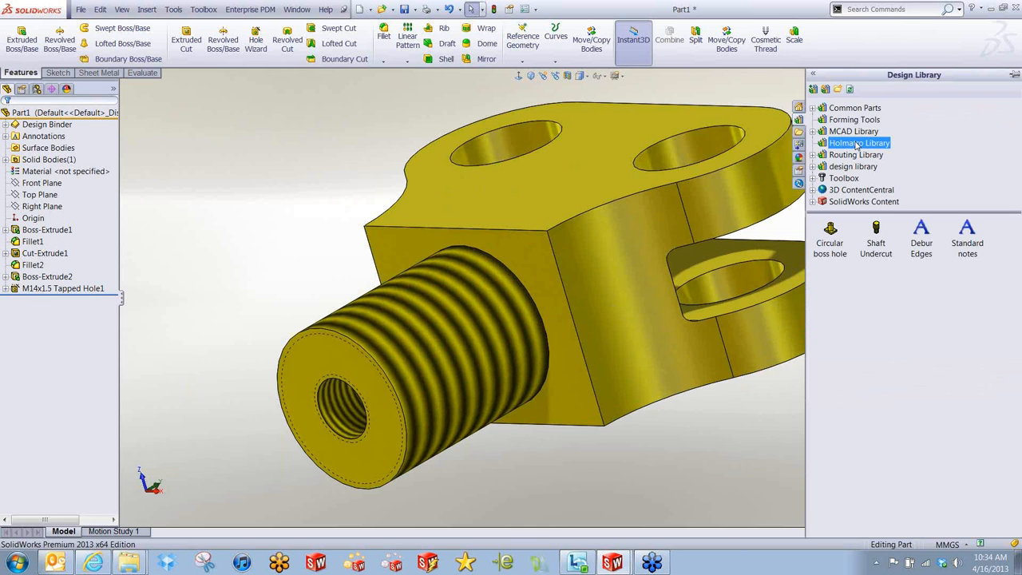
pyautogui.moveTo(876, 231); pyautogui.dragTo(541, 273)
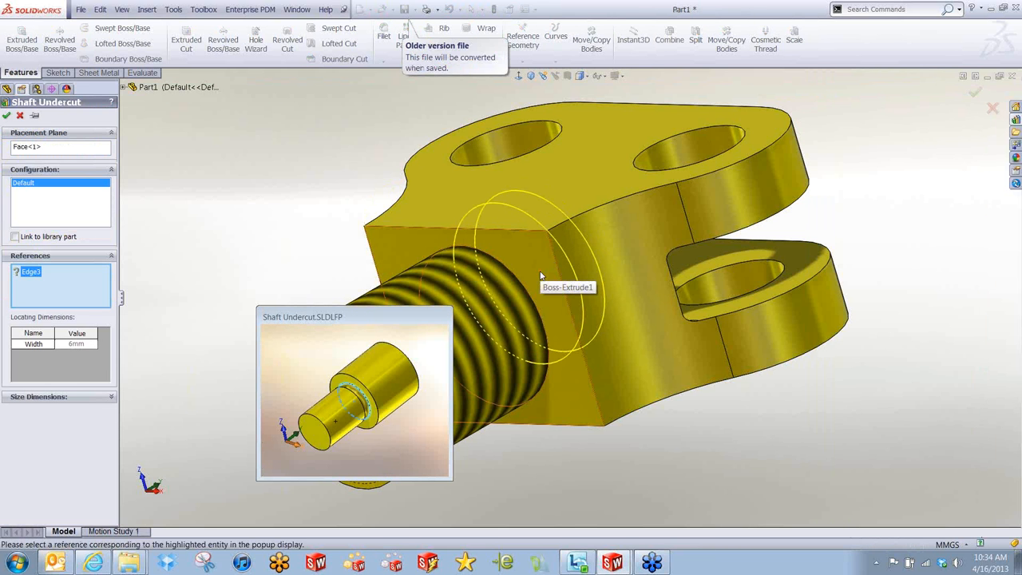
pyautogui.click(526, 293)
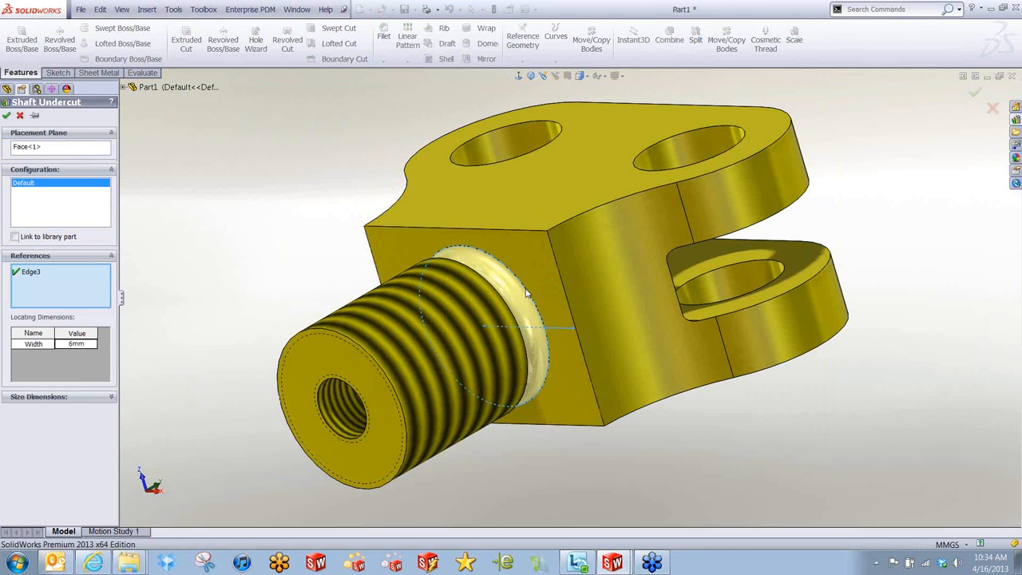
# - Try widths of 4 mm and 2 mm for the shaft undercut
pyautogui.moveTo(496, 323); pyautogui.dragTo(465, 323, button='middle')
pyautogui.scroll(-2, 466, 323)
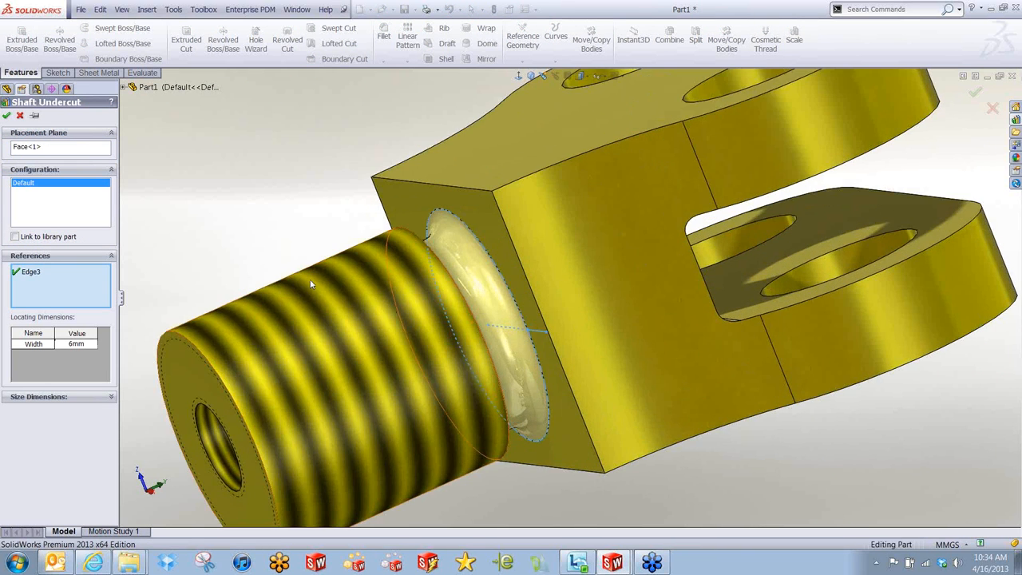
pyautogui.click(83, 344)
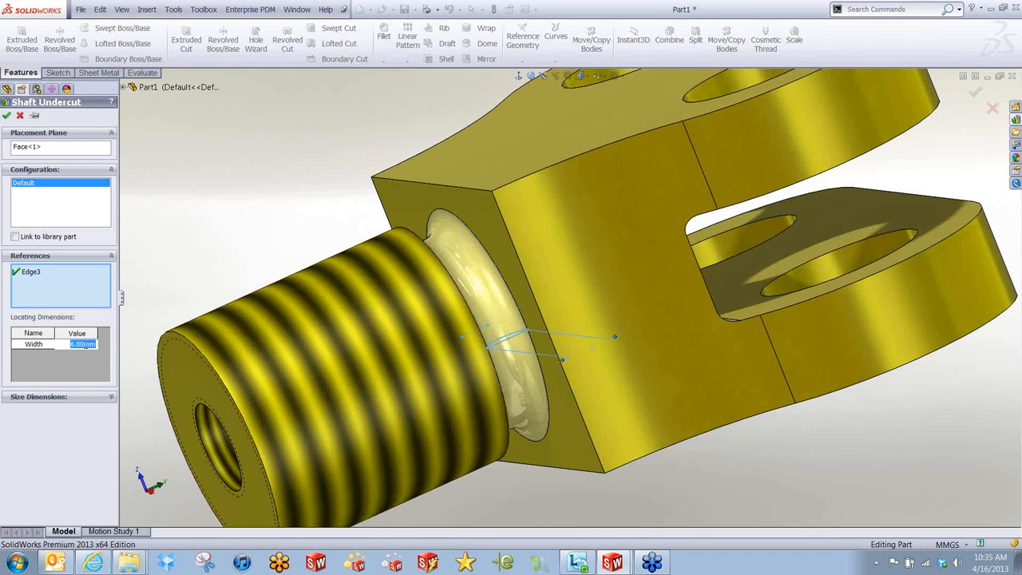
pyautogui.write('4mm')
pyautogui.press('Return')
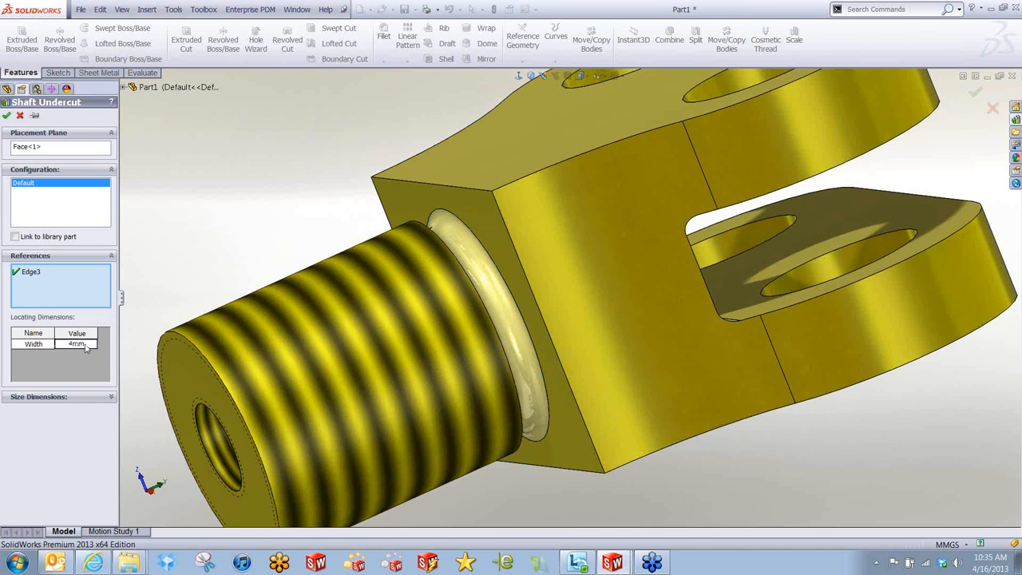
pyautogui.click(83, 344)
pyautogui.write('2mm')
pyautogui.press('Return')
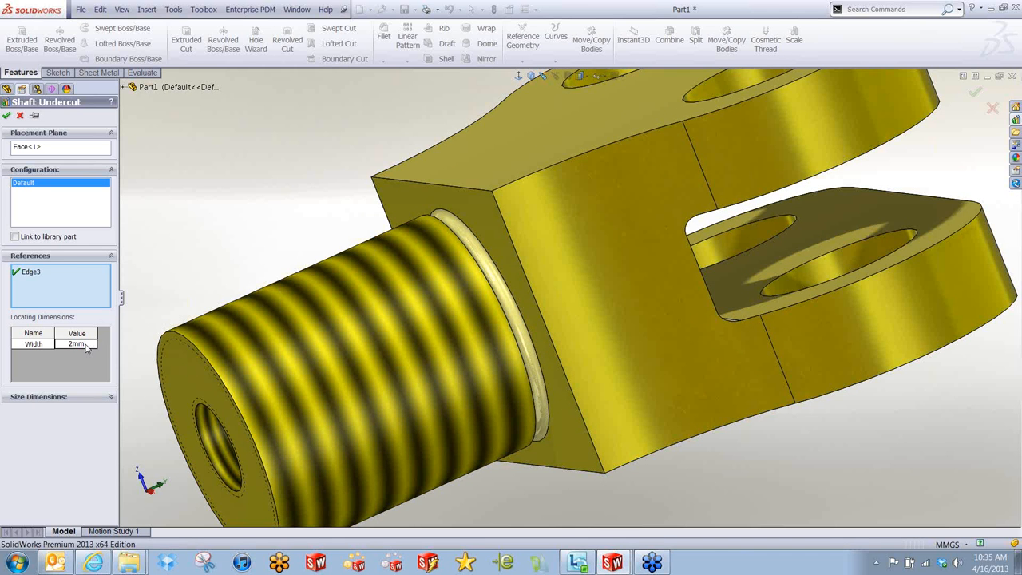
# - Set the shaft undercut's width to 4 mm and insert the feature
pyautogui.click(87, 345)
pyautogui.write('4mm')
pyautogui.press('Return')
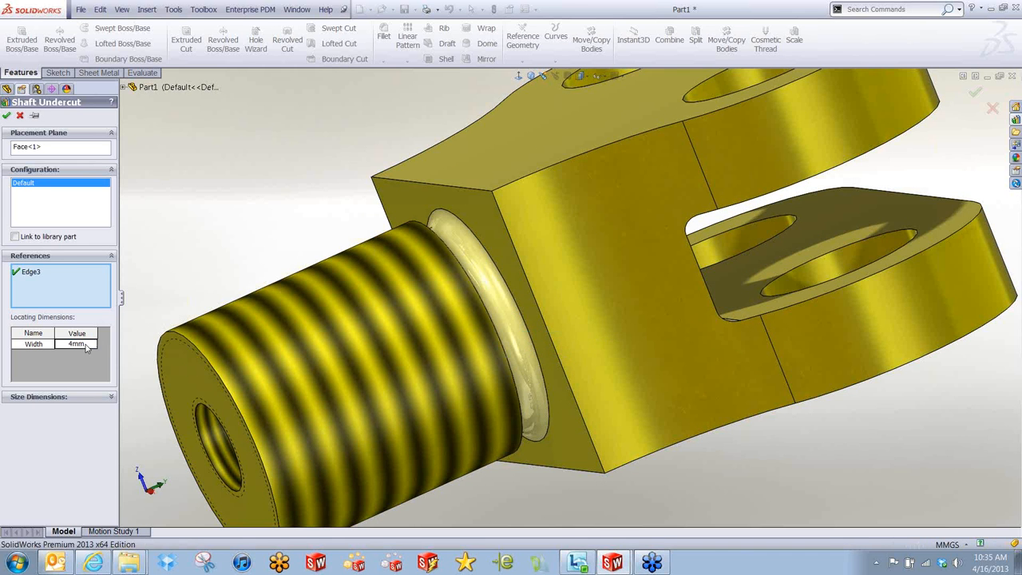
pyautogui.click(7, 116)
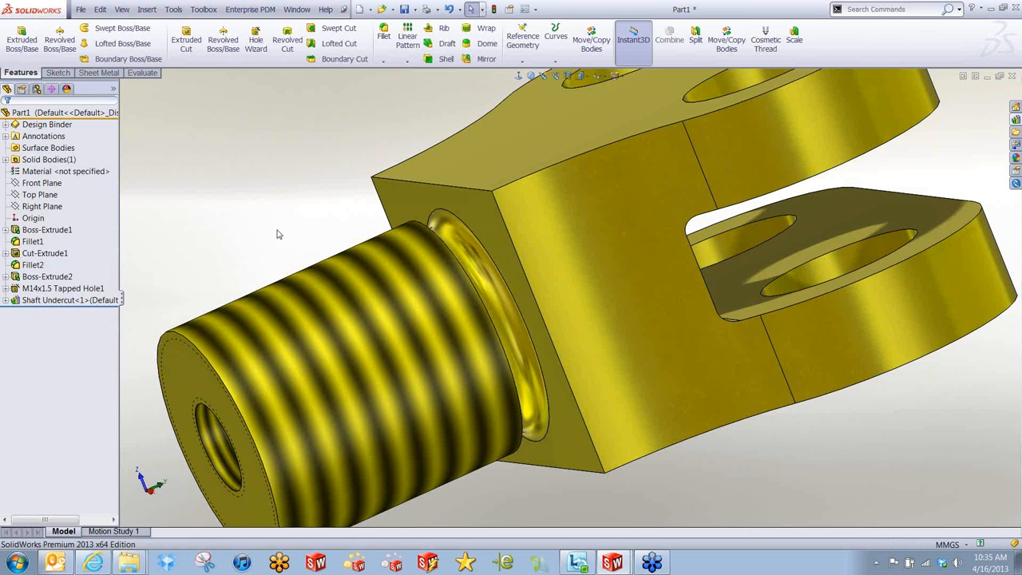
# - Start a chamfer on the outer edge of the threaded boss's free end, with a 2 mm distance at 45 degrees
pyautogui.moveTo(279, 232); pyautogui.dragTo(416, 239, button='middle')
pyautogui.scroll(4, 418, 240)
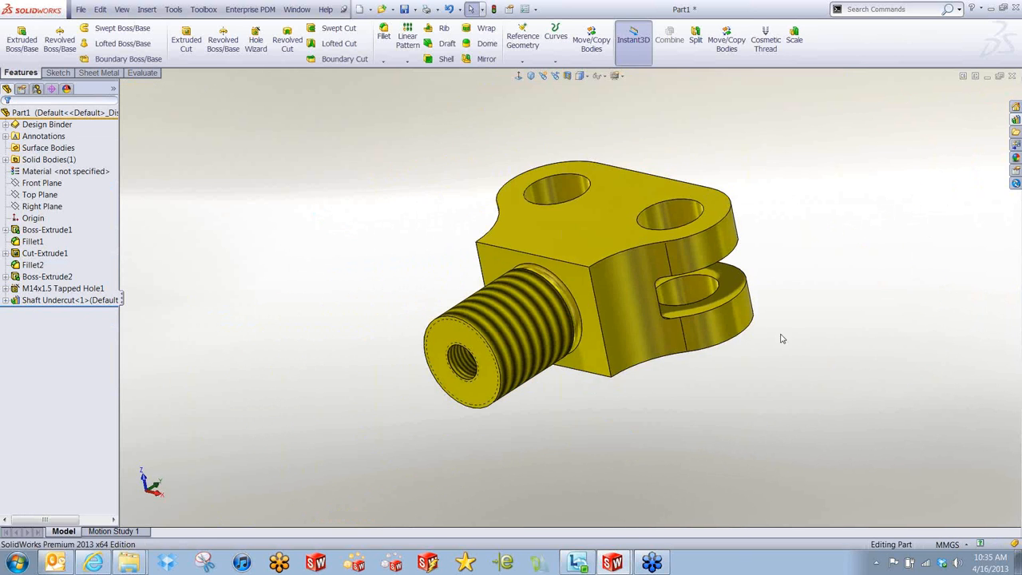
pyautogui.scroll(-1, 782, 337)
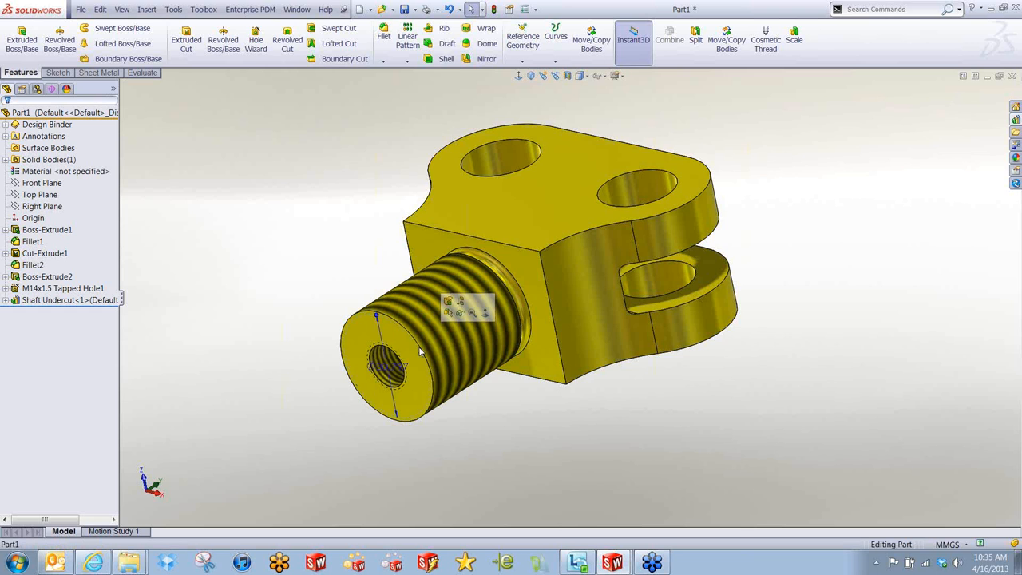
pyautogui.scroll(-1, 423, 353)
pyautogui.scroll(-1, 428, 354)
pyautogui.click(452, 357)
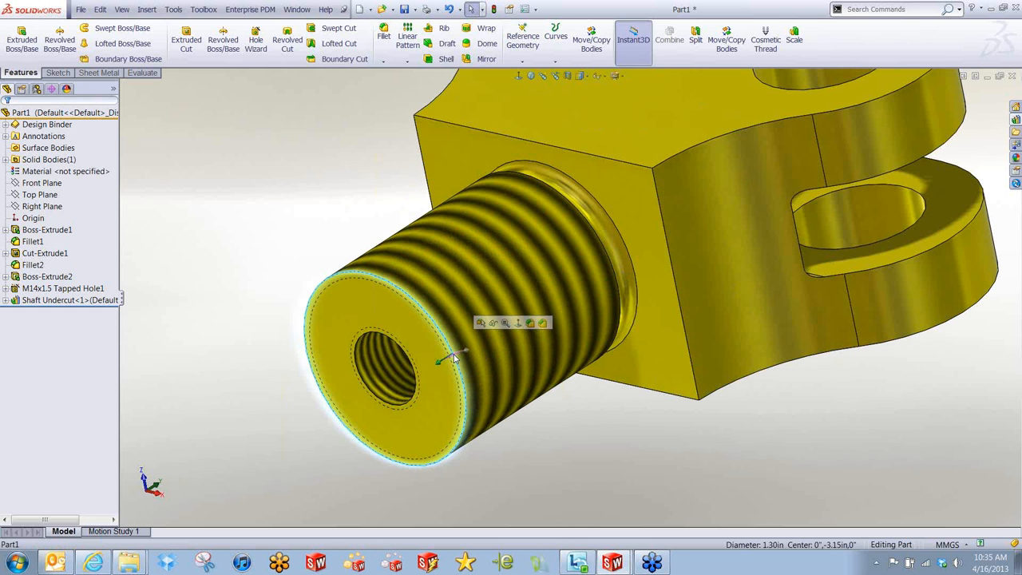
pyautogui.click(543, 323)
pyautogui.scroll(2, 544, 323)
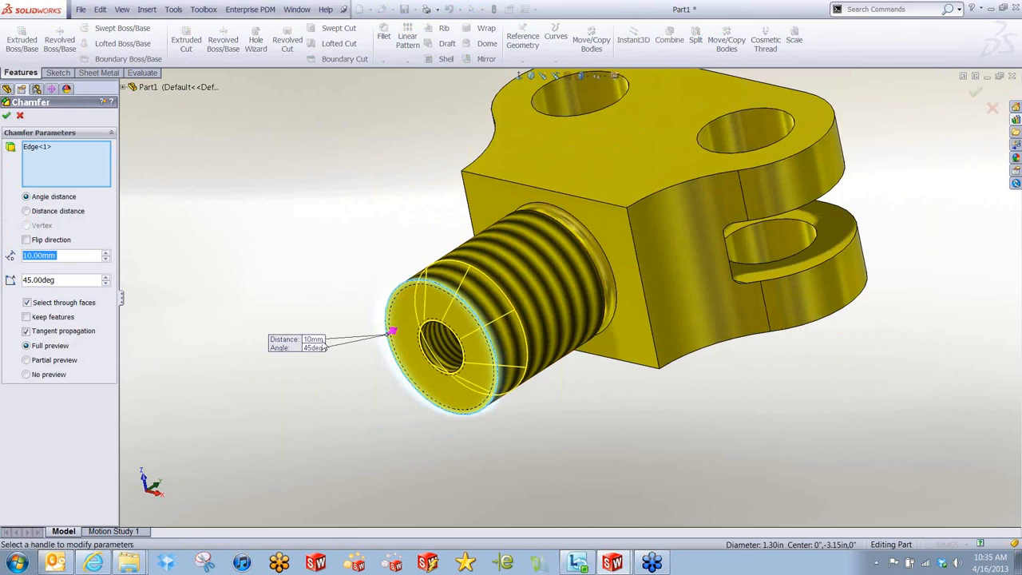
pyautogui.click(323, 341)
pyautogui.write('2')
pyautogui.press('Return')
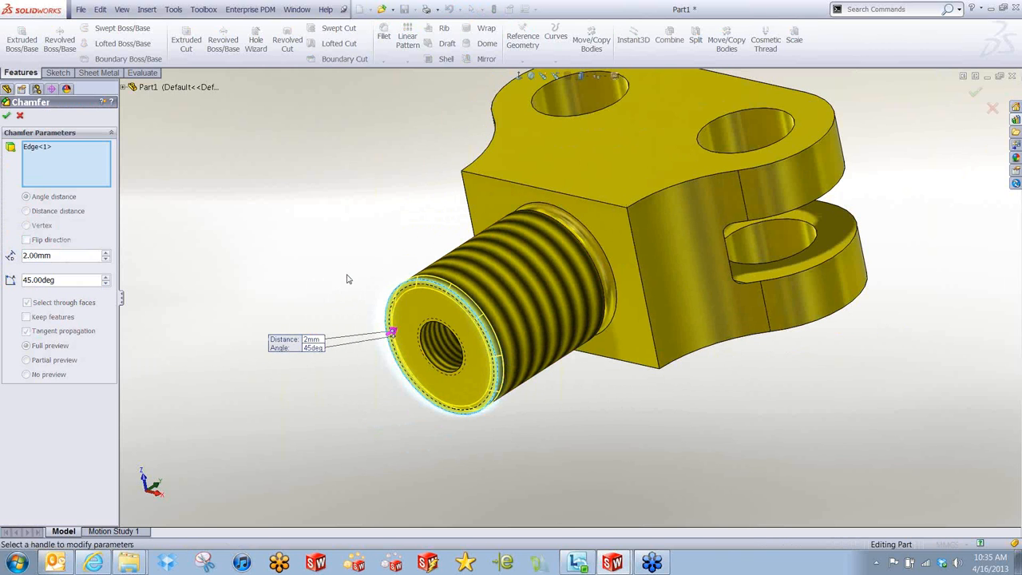
# - Add the curved profile edges of the body's two outer faces to the chamfer and create it
pyautogui.click(648, 201)
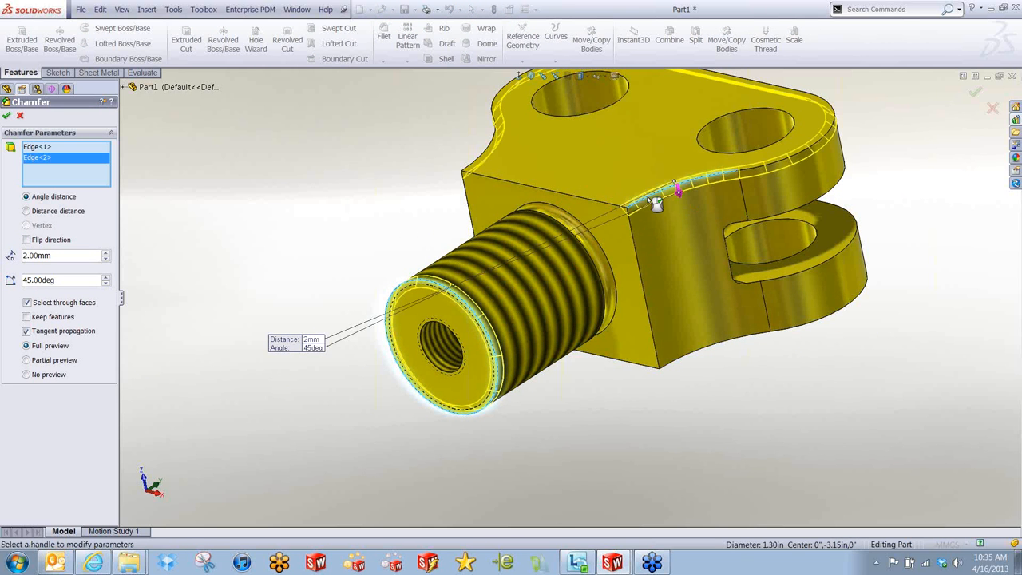
pyautogui.click(694, 356)
pyautogui.rightClick(696, 358)
# - Use Instant3D to shorten the body by setting the vertical dimension from the hole centers to its bottom edge to 30 mm
pyautogui.scroll(-3, 727, 404)
pyautogui.moveTo(782, 314); pyautogui.dragTo(576, 231, button='middle')
pyautogui.scroll(-1, 571, 272)
pyautogui.click(566, 266)
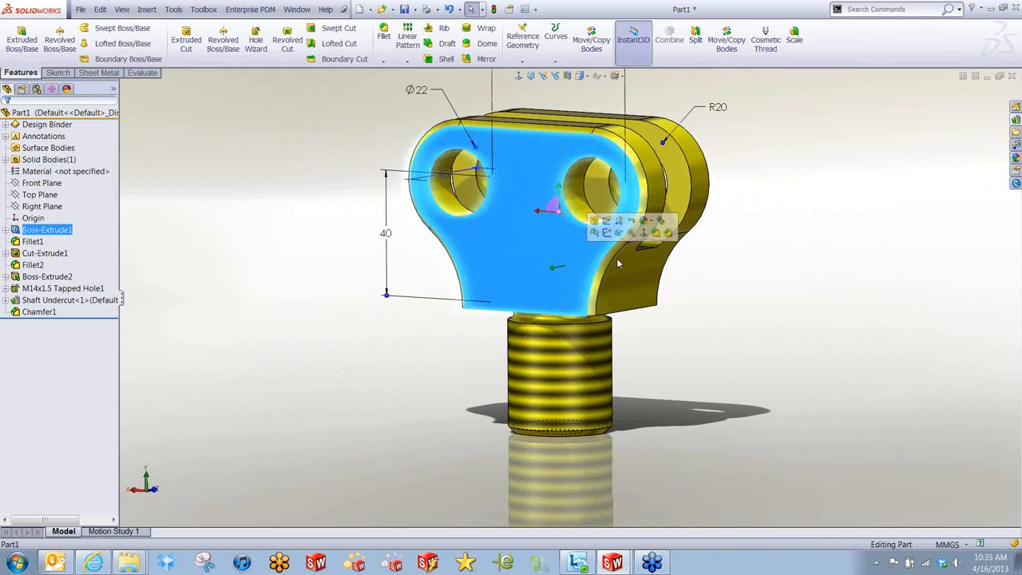
pyautogui.moveTo(386, 294); pyautogui.dragTo(373, 266)
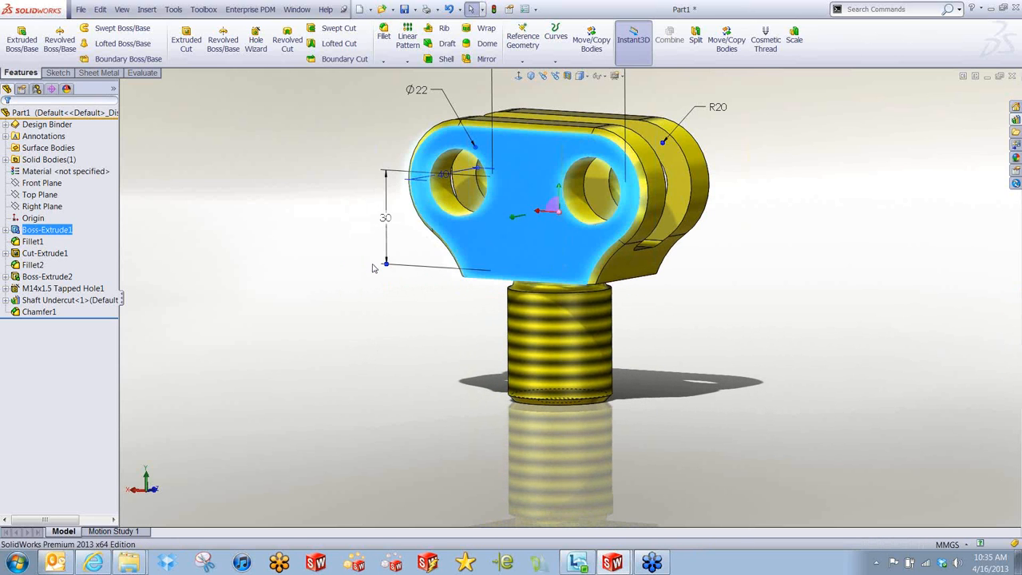
pyautogui.click(455, 315)
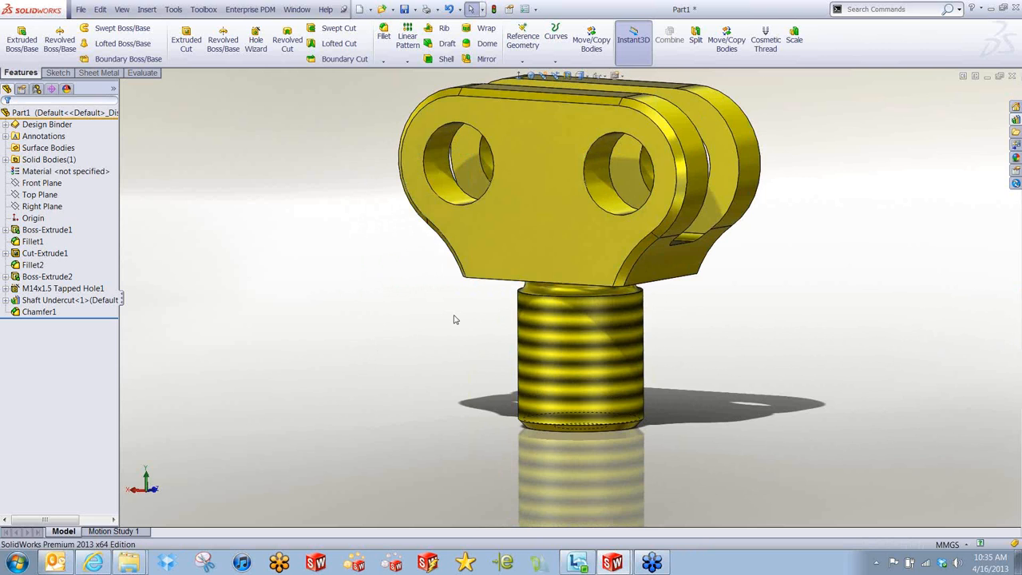
# - Assign Plain Carbon Steel as the part's material and inspect the finished part
pyautogui.press('f')
pyautogui.moveTo(411, 299)
pyautogui.mouseDown(button='middle')
pyautogui.moveTo(413, 226)
pyautogui.moveTo(404, 242)
pyautogui.mouseUp(button='middle')
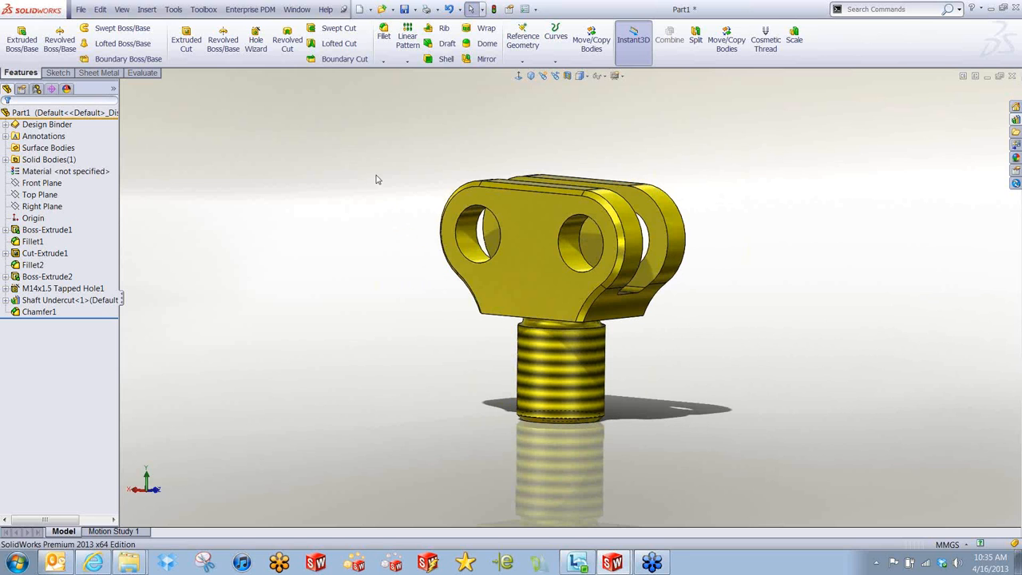
pyautogui.rightClick(68, 172)
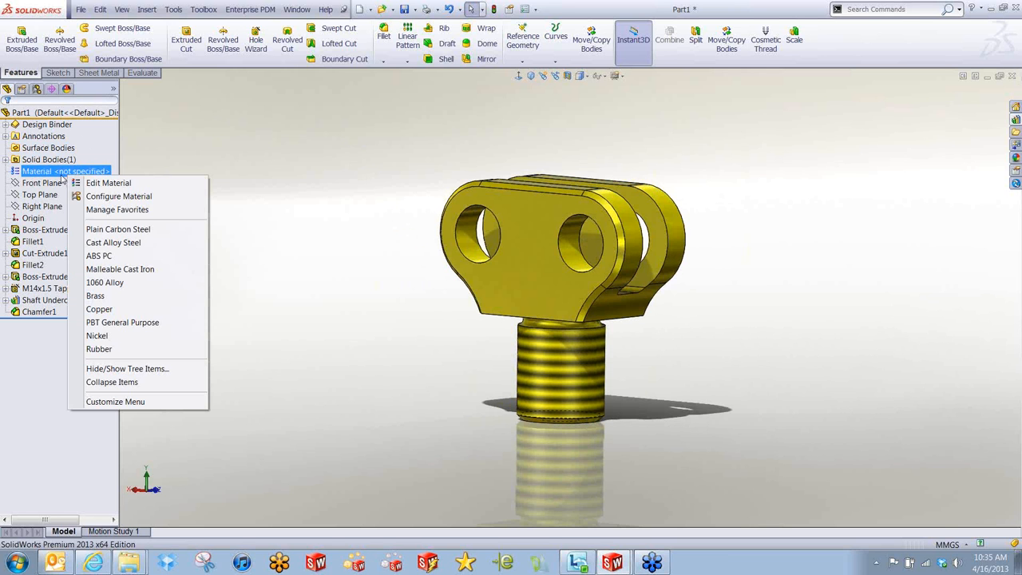
pyautogui.click(139, 230)
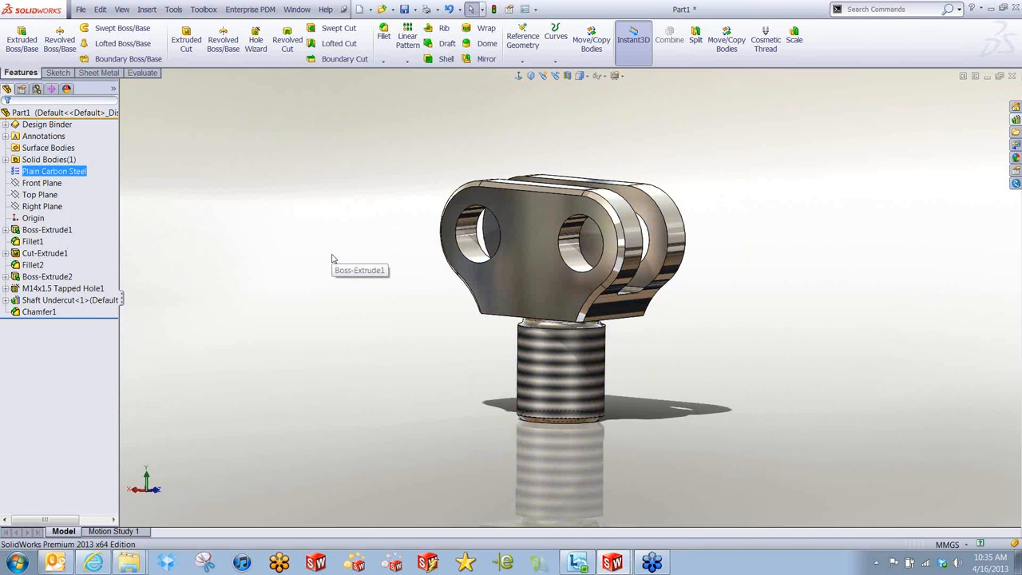
pyautogui.click(382, 203)
pyautogui.moveTo(381, 202); pyautogui.dragTo(487, 239, button='middle')
pyautogui.scroll(-2, 666, 305)
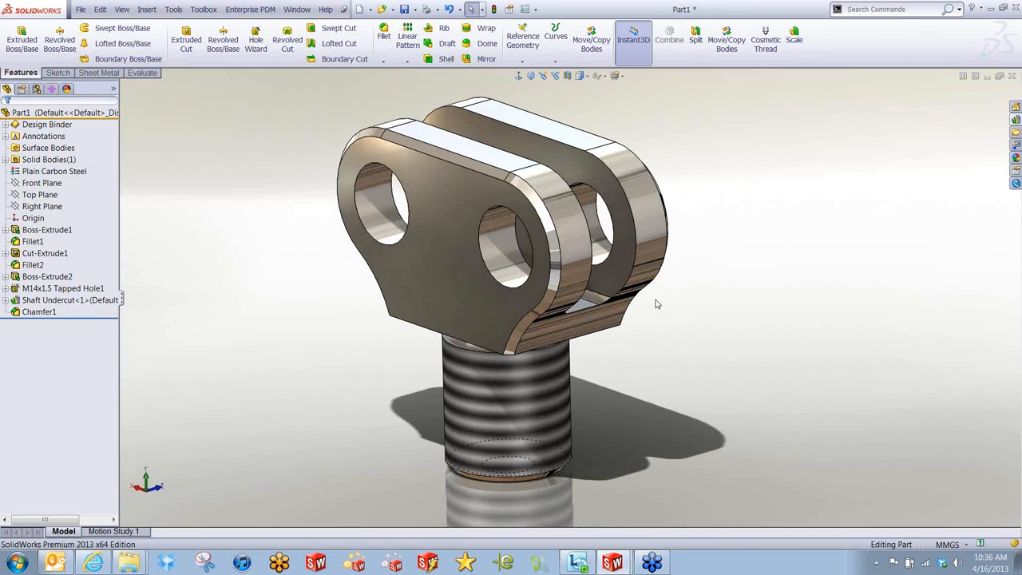
# - Calculate the mass properties of the finished steel part
pyautogui.click(143, 72)
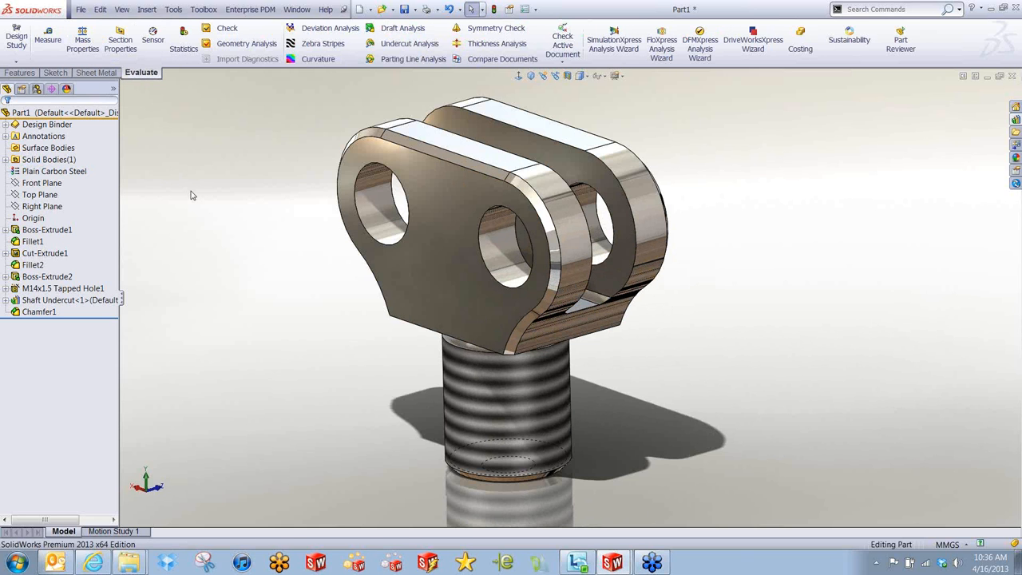
pyautogui.moveTo(268, 210); pyautogui.dragTo(299, 210, button='middle')
pyautogui.click(83, 44)
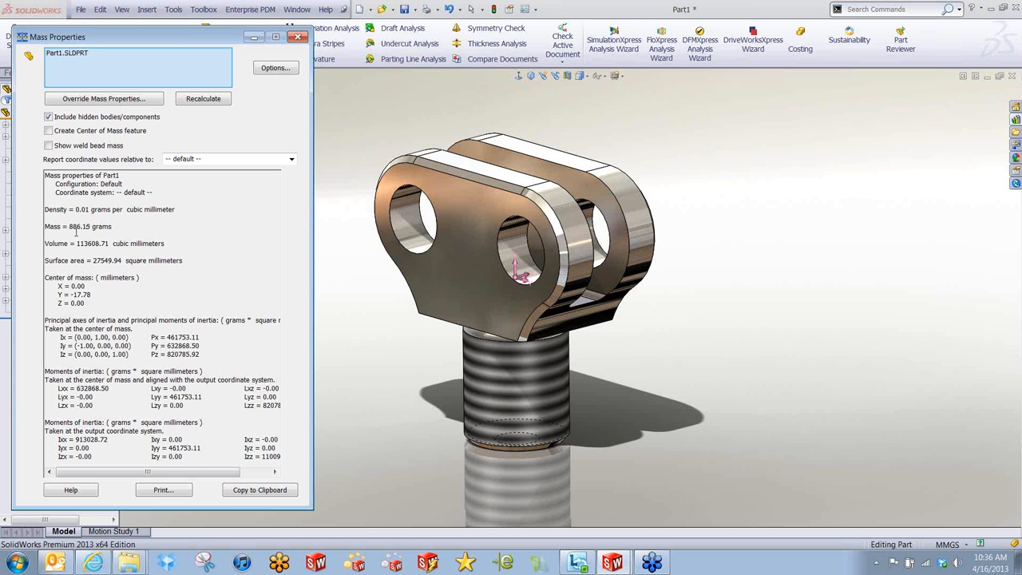
# - Switch the mass properties report to custom units of inches and pounds and review the recalculated values
pyautogui.click(270, 74)
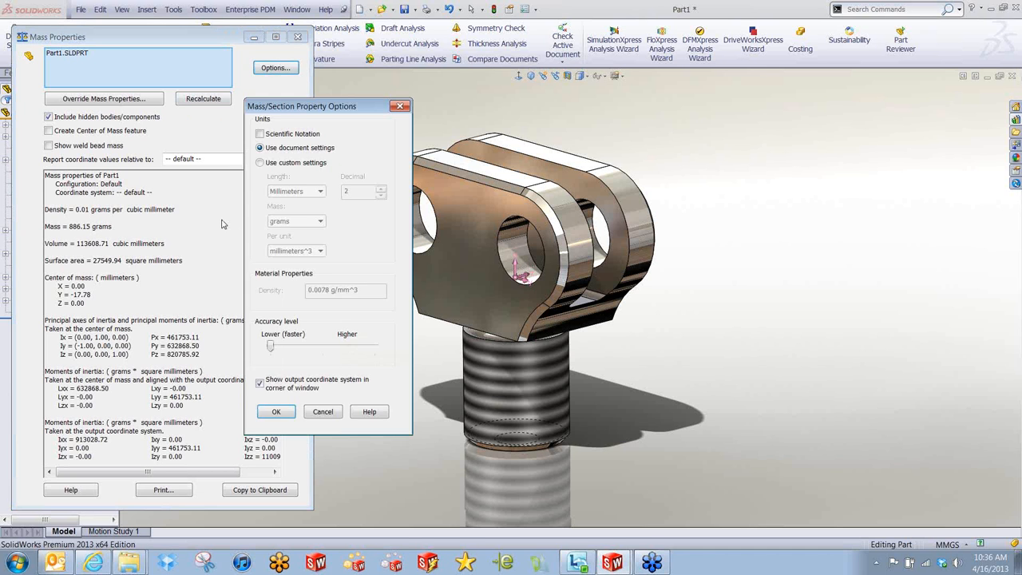
pyautogui.click(259, 162)
pyautogui.click(298, 192)
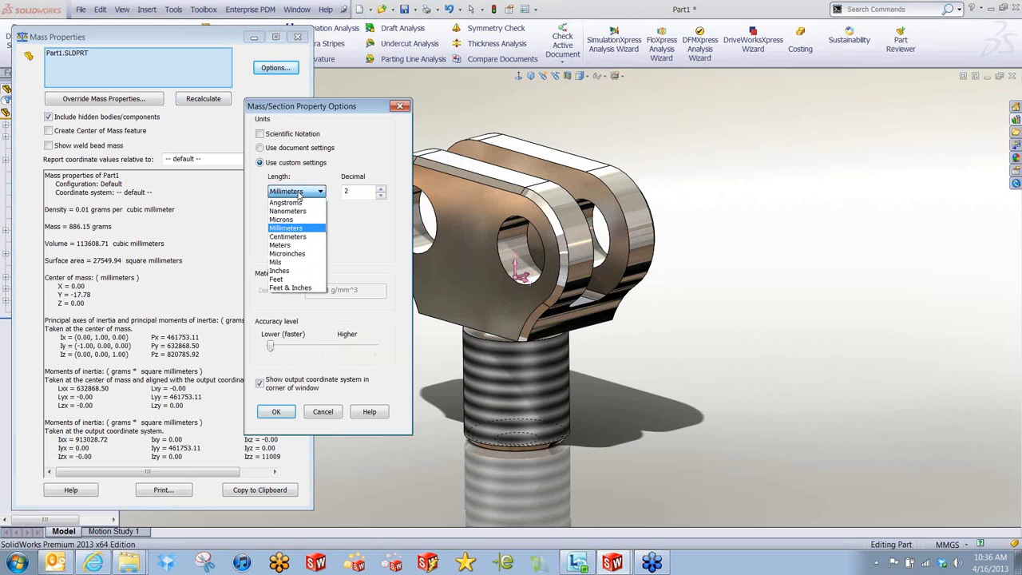
pyautogui.click(279, 270)
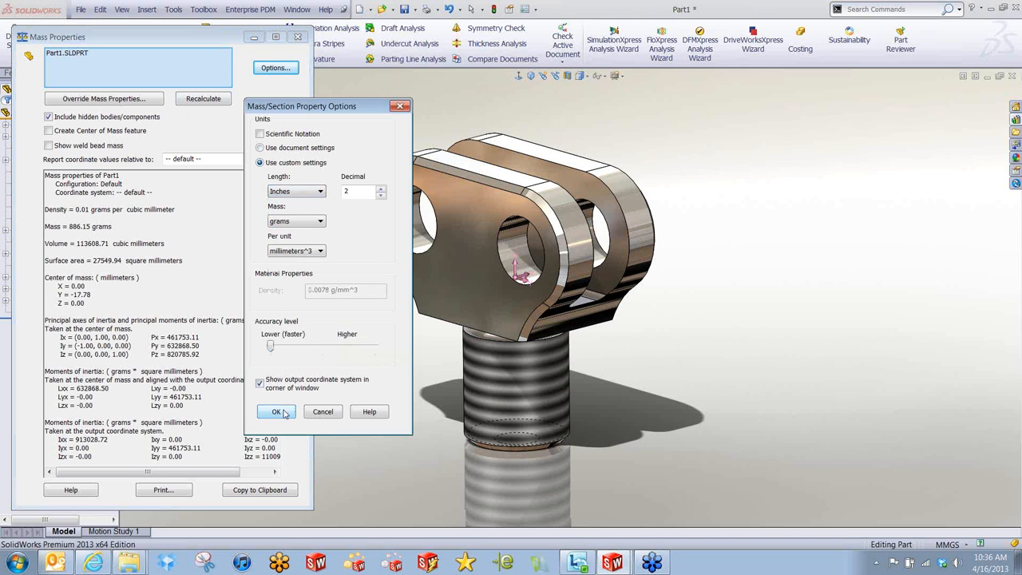
pyautogui.click(308, 221)
pyautogui.click(286, 258)
pyautogui.click(272, 410)
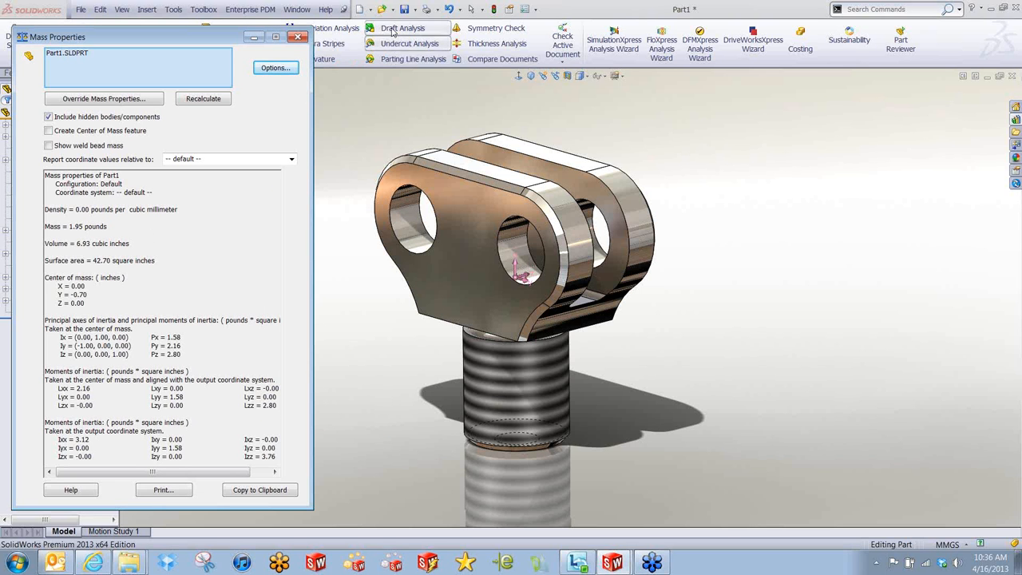
pyautogui.click(297, 37)
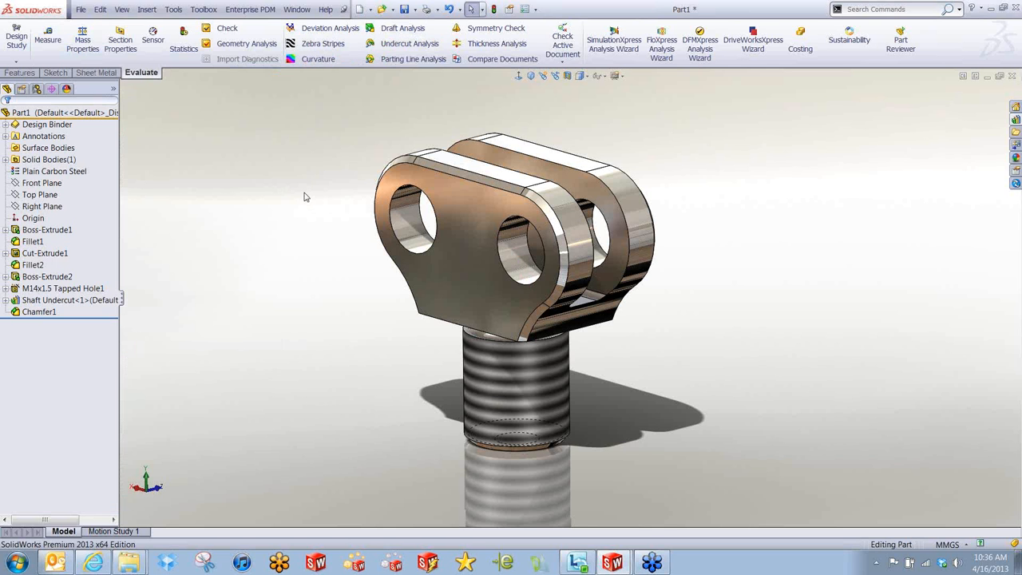
# - Save the part as New Rod End in the 4240 Spreader folder with the description Rod End
pyautogui.click(414, 10)
pyautogui.click(423, 24)
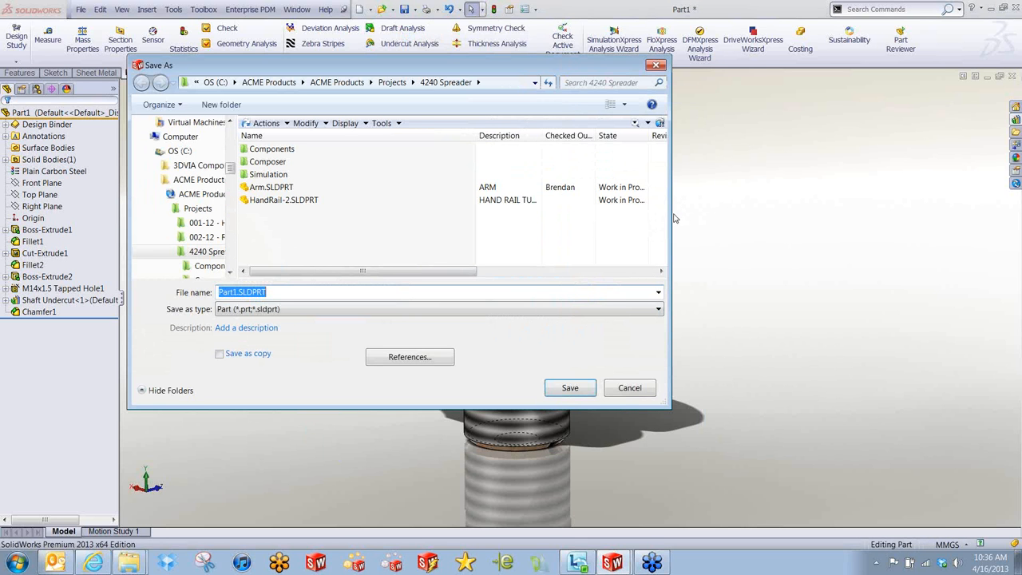
pyautogui.write('New Rod End')
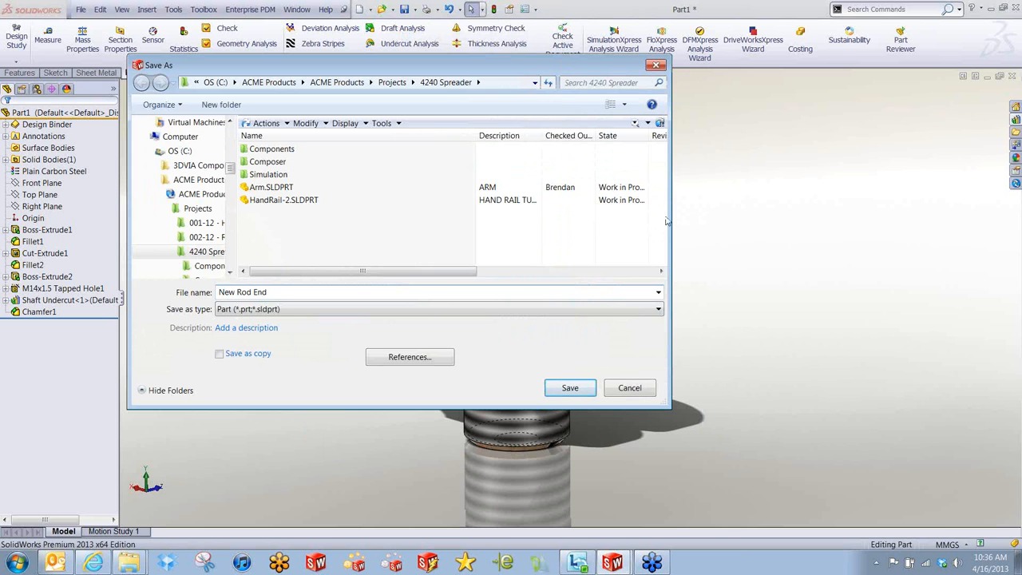
pyautogui.click(267, 327)
pyautogui.write('Rod End')
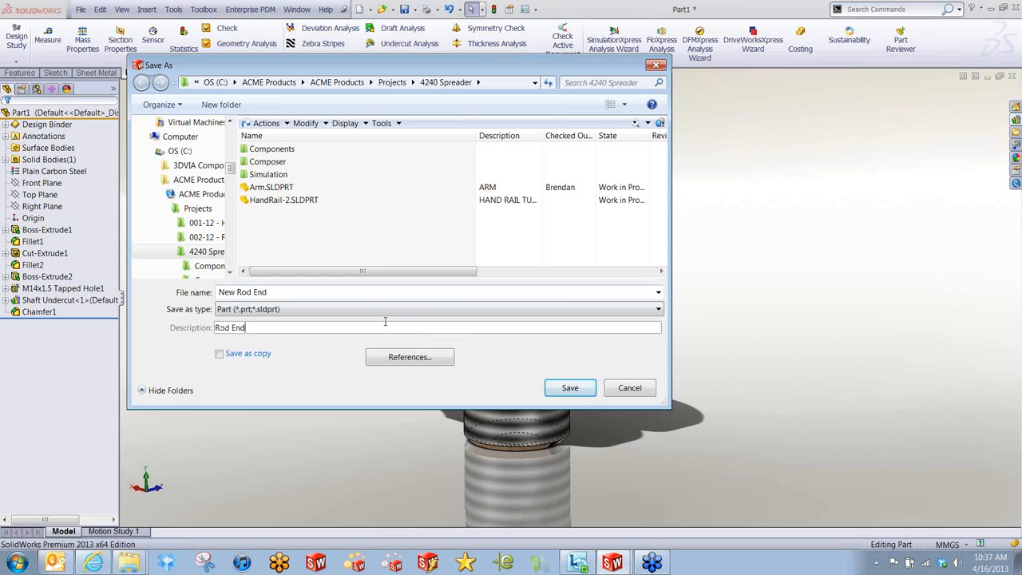
pyautogui.click(571, 390)
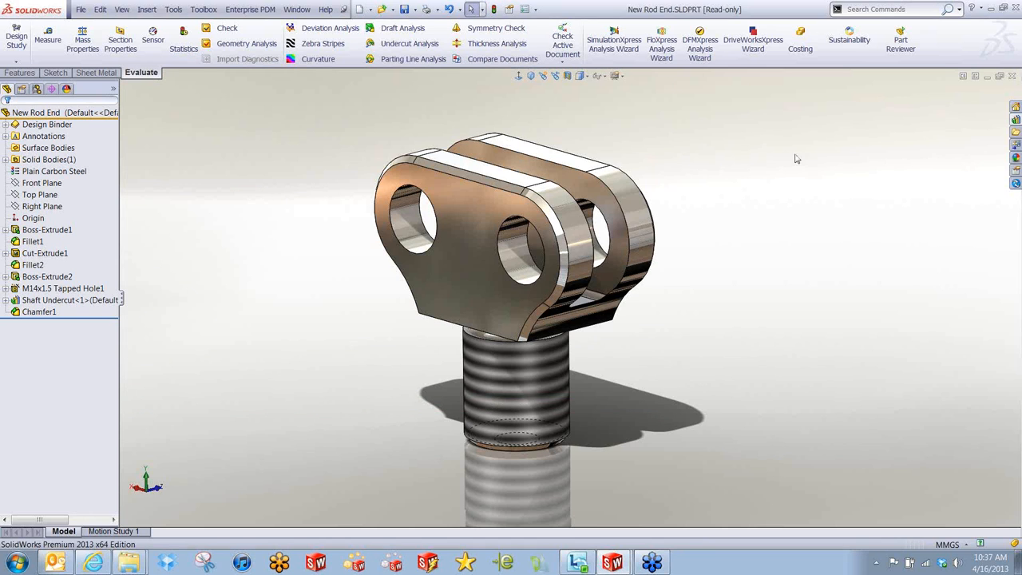
# - Complete the file's data card with part number 4042-135 and the type Built
pyautogui.moveTo(552, 160); pyautogui.dragTo(577, 173)
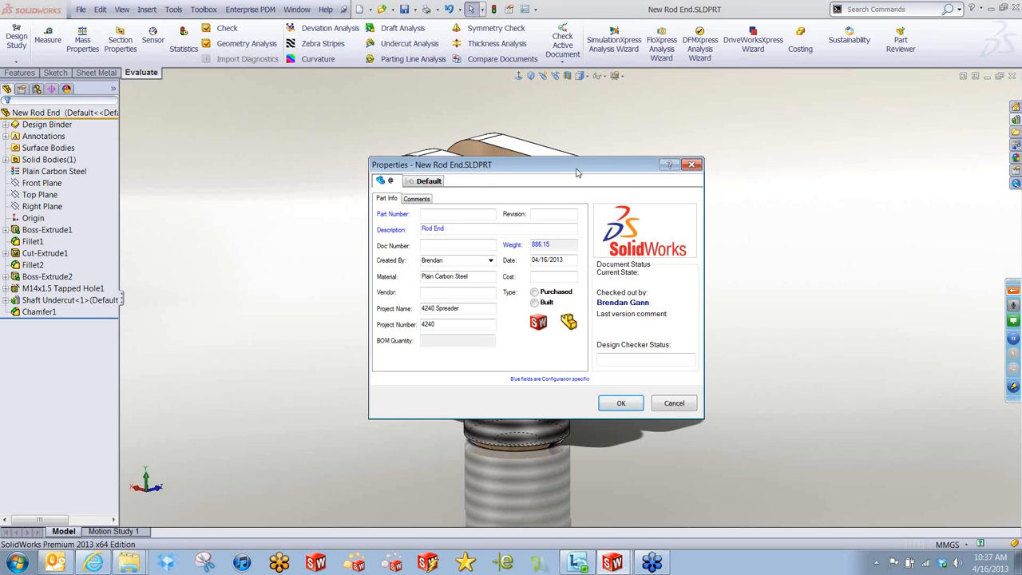
pyautogui.click(450, 216)
pyautogui.write('4042-135')
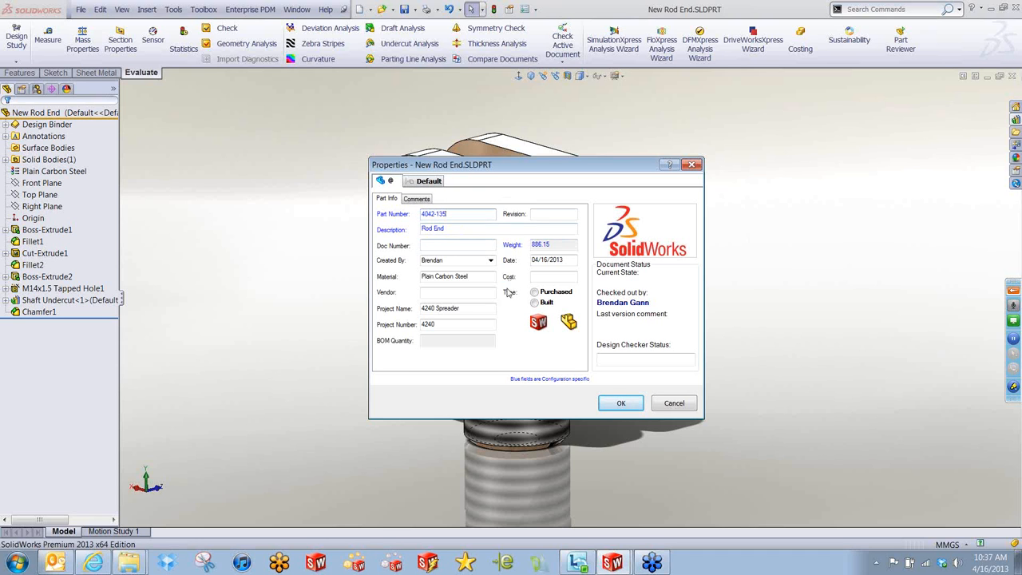
pyautogui.click(535, 304)
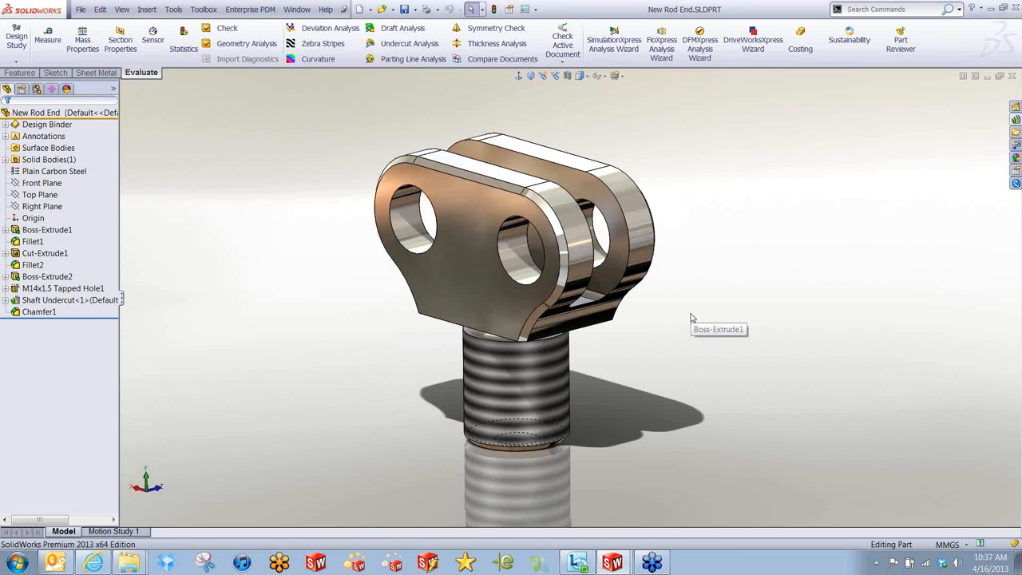
# - Make a new drawing from the part using the C-SIZE template of the Holmatro Templates
pyautogui.click(370, 9)
pyautogui.click(381, 39)
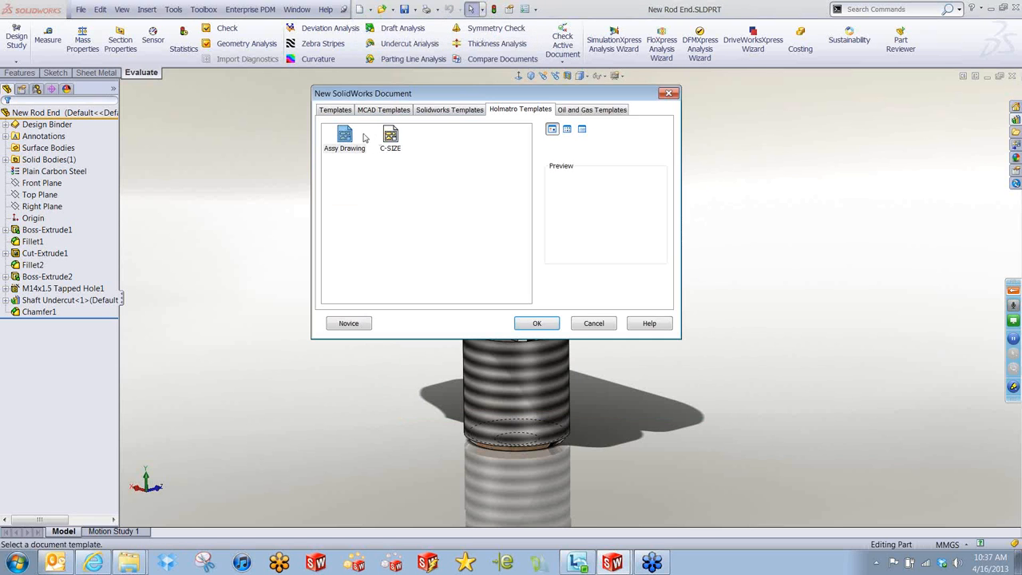
pyautogui.click(392, 137)
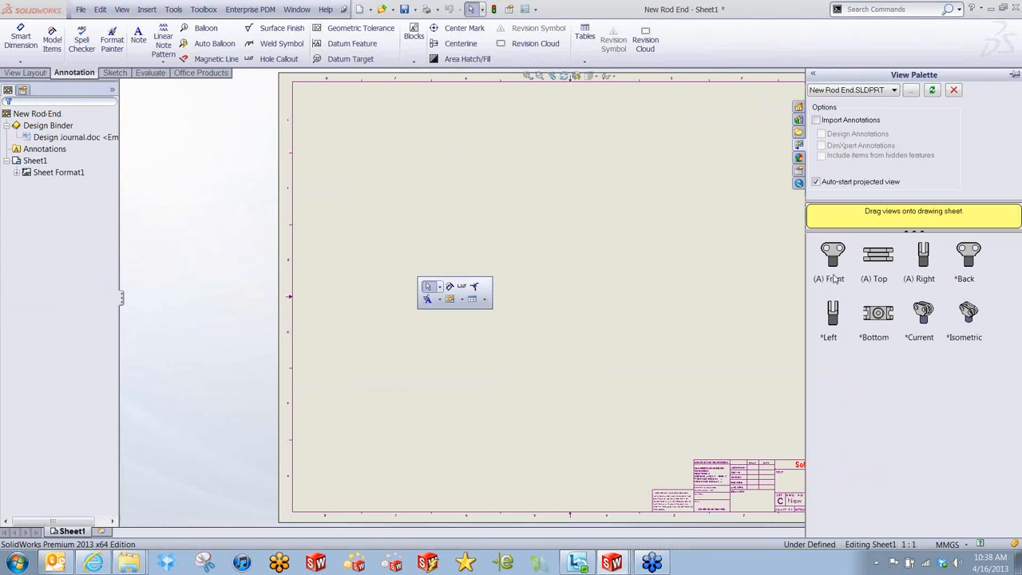
# - Place the part's front view in the sheet's upper left, with projected right, bottom and isometric views around it
pyautogui.click(836, 255)
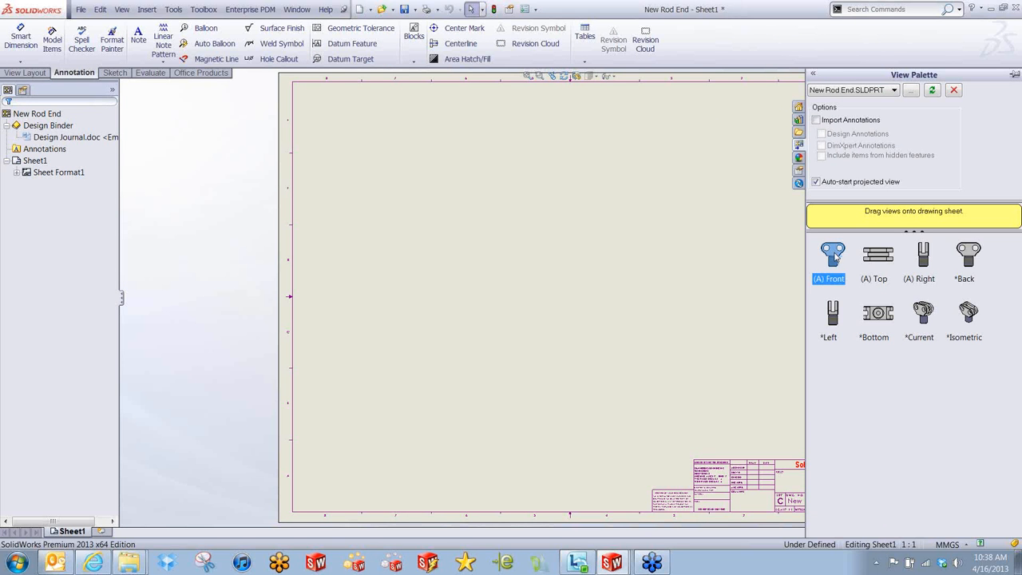
pyautogui.moveTo(836, 254)
pyautogui.mouseDown()
pyautogui.moveTo(698, 190)
pyautogui.moveTo(429, 205)
pyautogui.mouseUp()
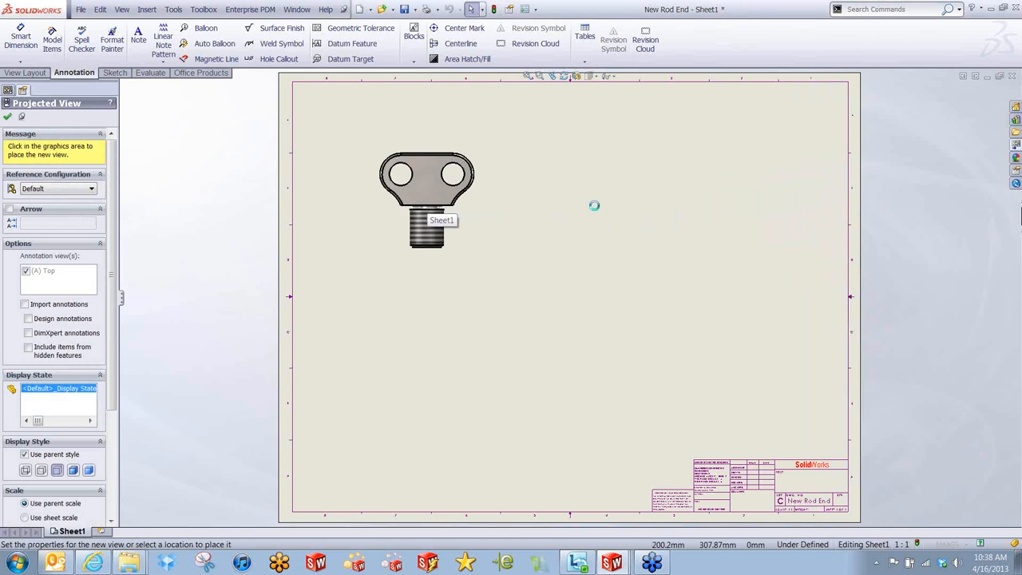
pyautogui.click(600, 205)
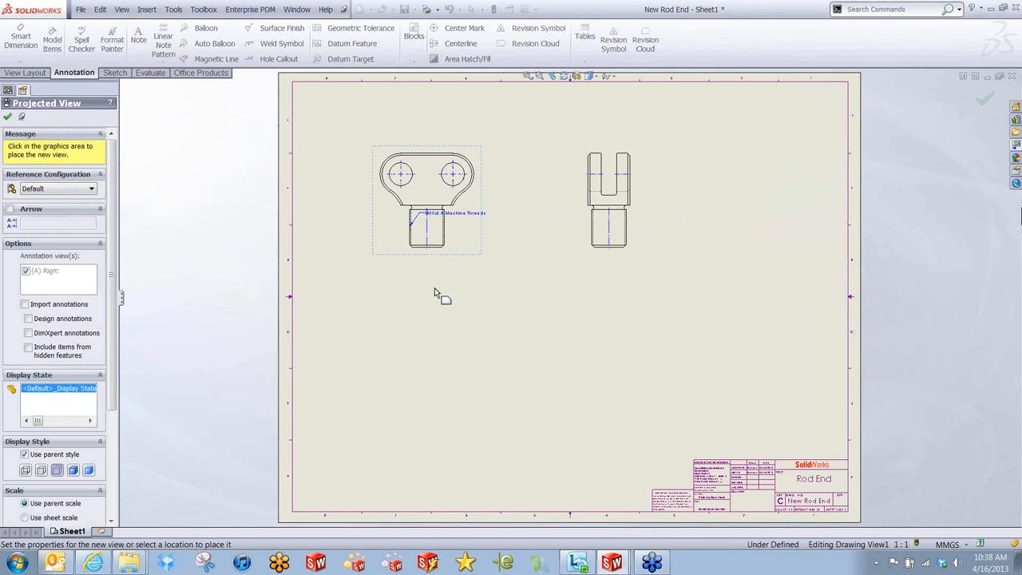
pyautogui.click(427, 386)
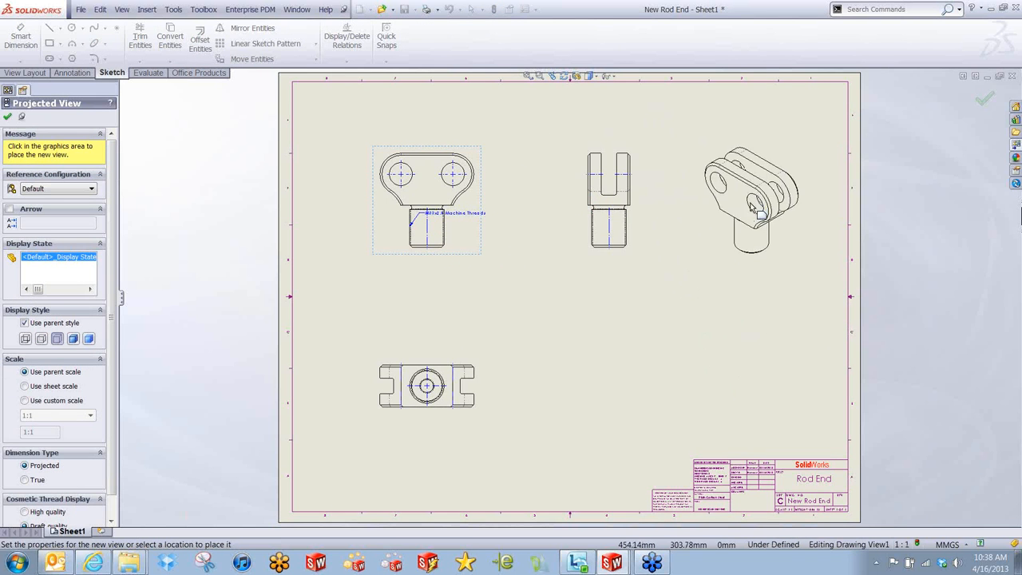
pyautogui.click(748, 188)
pyautogui.press('Escape')
pyautogui.click(697, 321)
# - Examine the title block's automatically filled fields, such as title, material, weight and drawing number
pyautogui.scroll(-5, 714, 367)
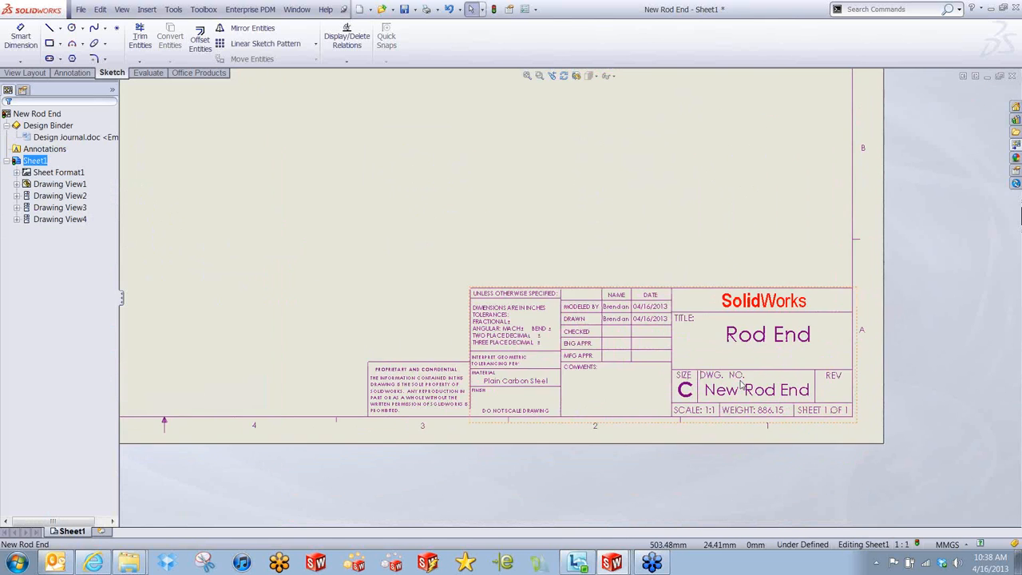
pyautogui.scroll(-4, 741, 386)
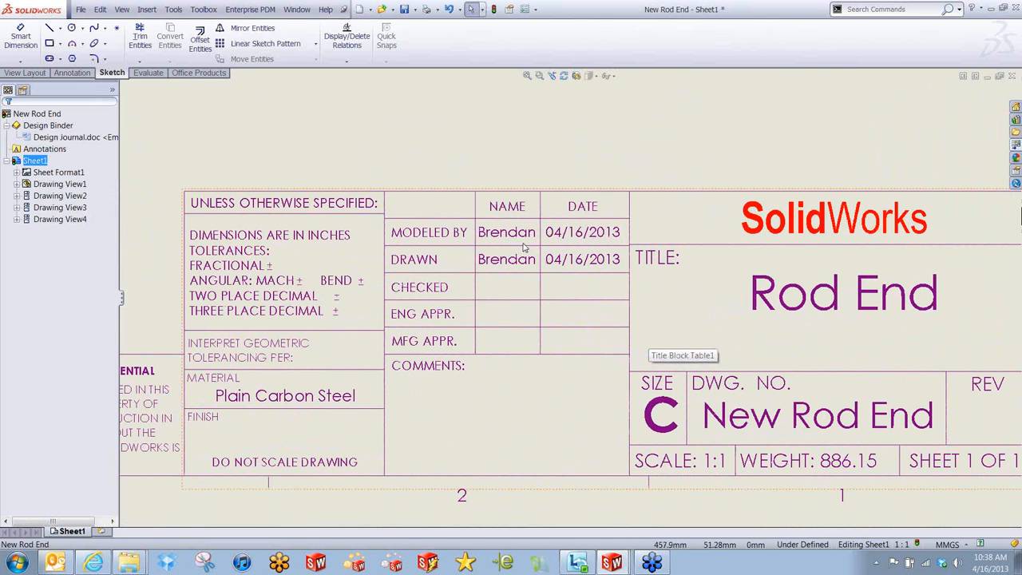
pyautogui.moveTo(661, 257); pyautogui.dragTo(597, 229, button='middle')
pyautogui.moveTo(752, 439); pyautogui.dragTo(788, 422, button='middle')
pyautogui.moveTo(467, 408); pyautogui.dragTo(603, 397, button='middle')
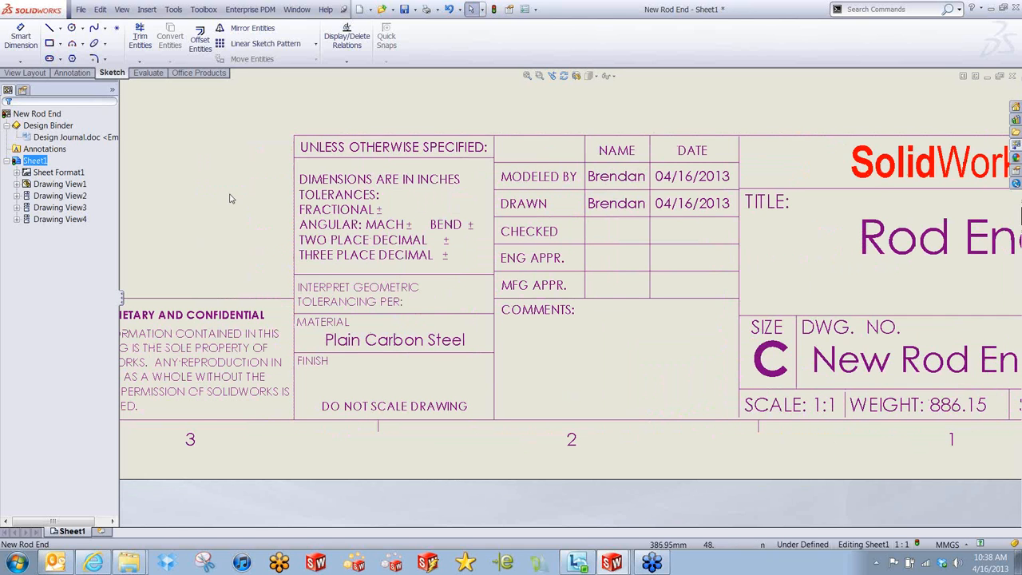
pyautogui.press('f')
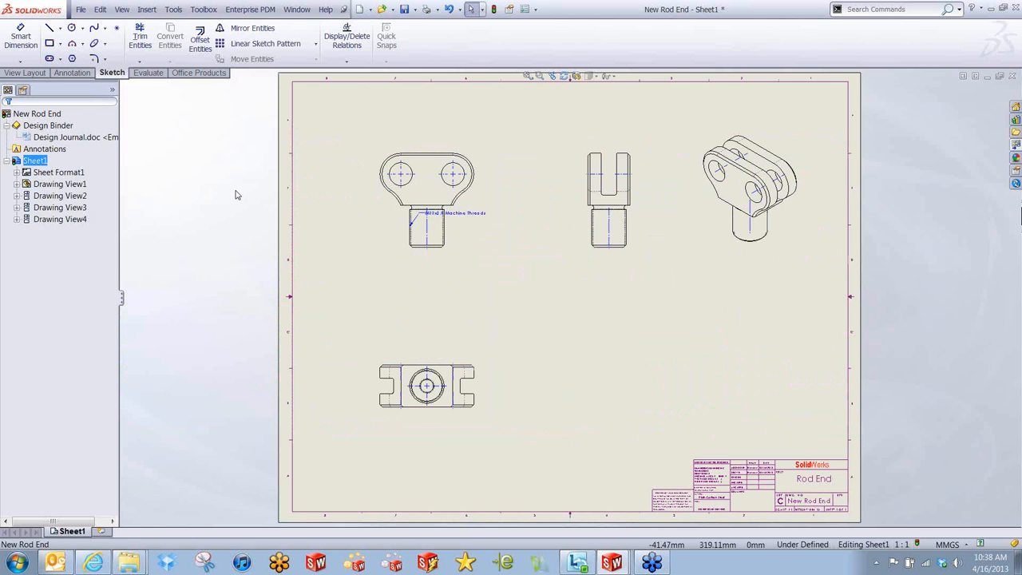
# - Move the M33x2.0 Machine Threads callout to the left side of the threaded boss in the front view
pyautogui.moveTo(481, 213)
pyautogui.mouseDown()
pyautogui.moveTo(376, 240)
pyautogui.moveTo(389, 239)
pyautogui.mouseUp()
pyautogui.click(551, 343)
pyautogui.moveTo(552, 342); pyautogui.dragTo(468, 298, button='middle')
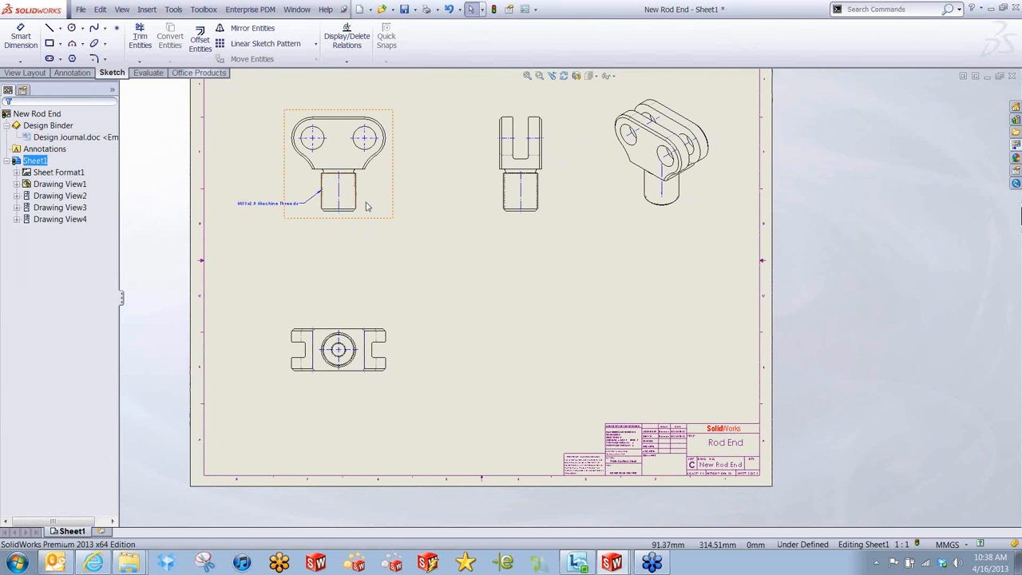
# - Create section view A-A with a vertical cutting line through the center of the bottom view, placed to its right
pyautogui.moveTo(483, 283); pyautogui.dragTo(479, 301, button='right')
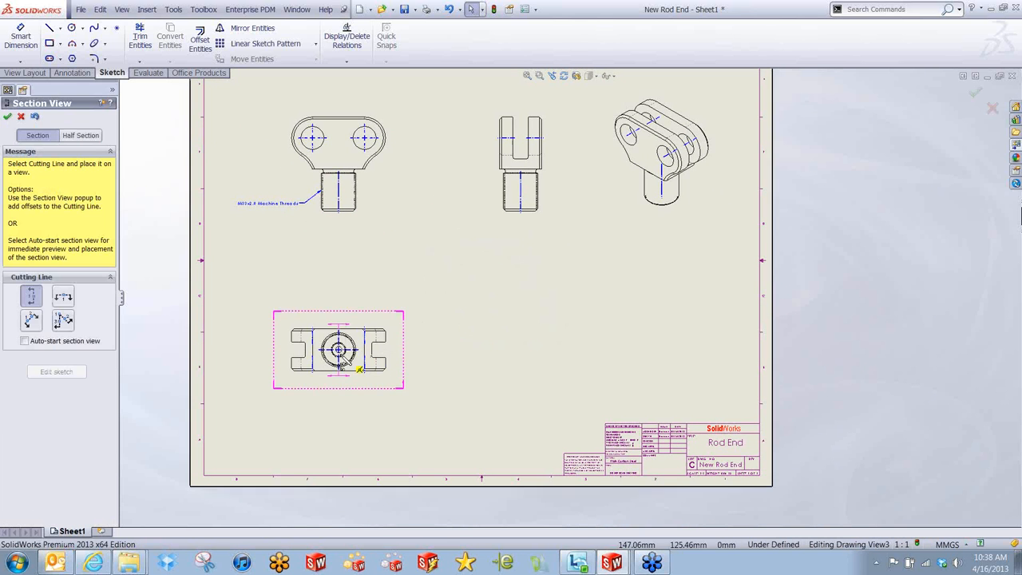
pyautogui.click(338, 349)
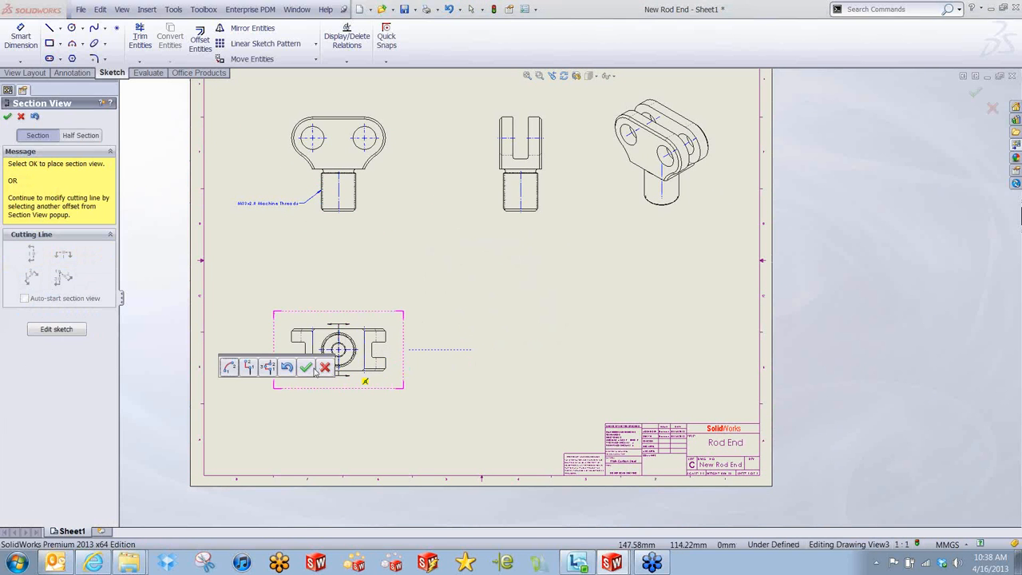
pyautogui.click(309, 365)
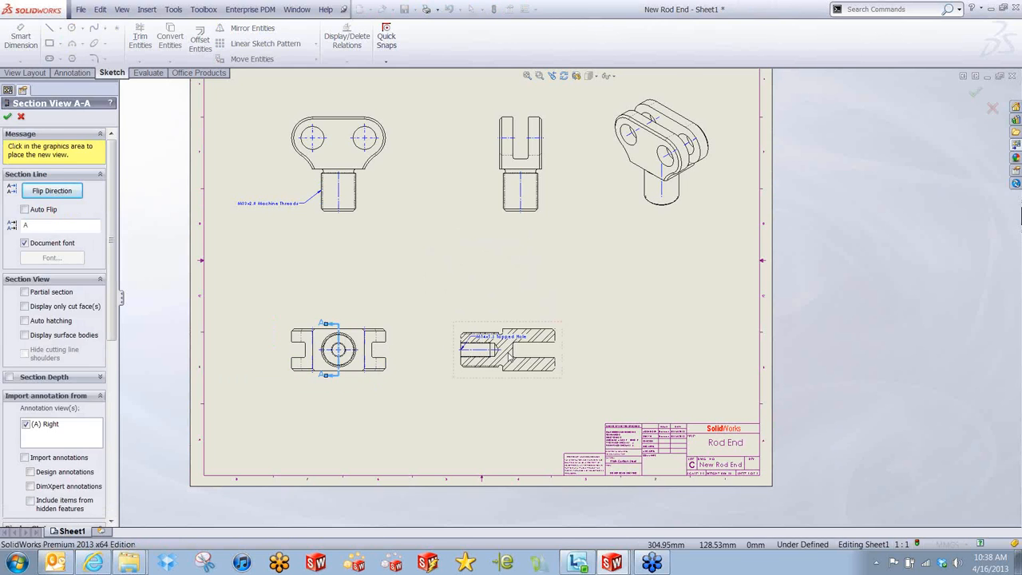
pyautogui.click(505, 352)
# - Pull the M14x1.5 Tapped Hole callout clear of section A-A and delete it
pyautogui.scroll(-3, 507, 352)
pyautogui.click(487, 262)
pyautogui.moveTo(518, 301); pyautogui.dragTo(406, 252)
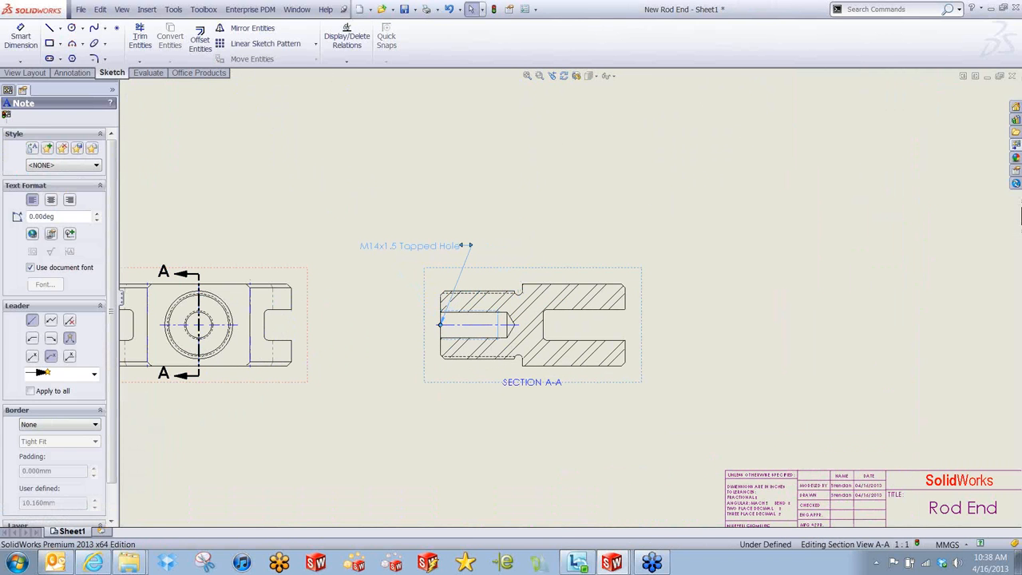
pyautogui.click(382, 292)
# - Create detail view B with a circle around the upper shaft undercut in section A-A, placed to the section's upper right
pyautogui.scroll(2, 467, 224)
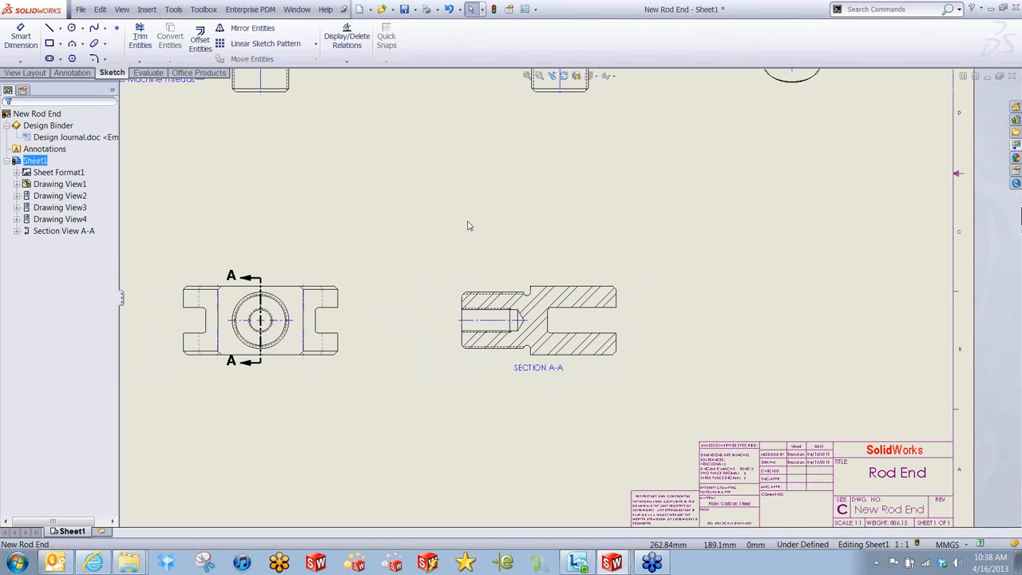
pyautogui.scroll(3, 436, 245)
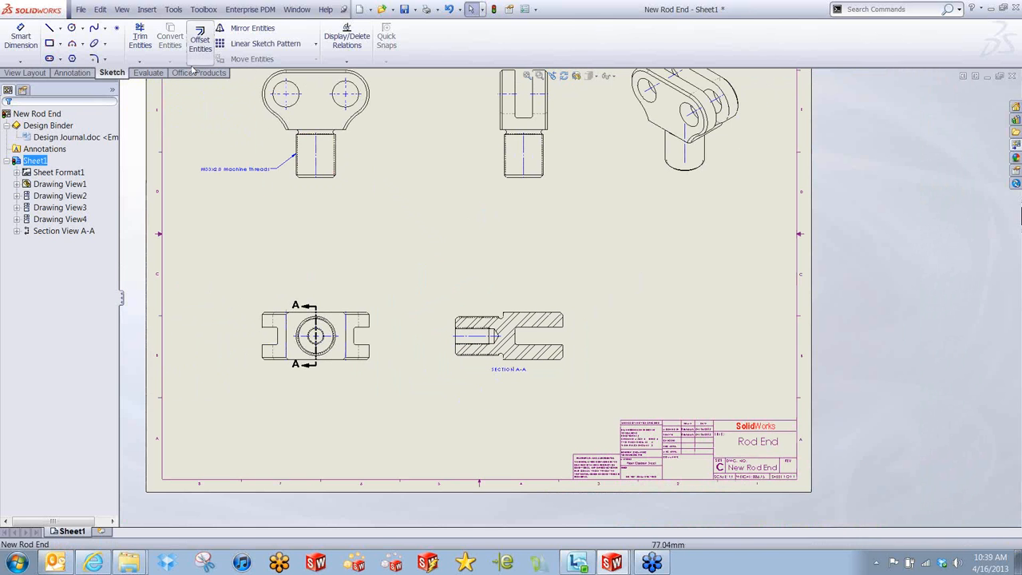
pyautogui.click(44, 73)
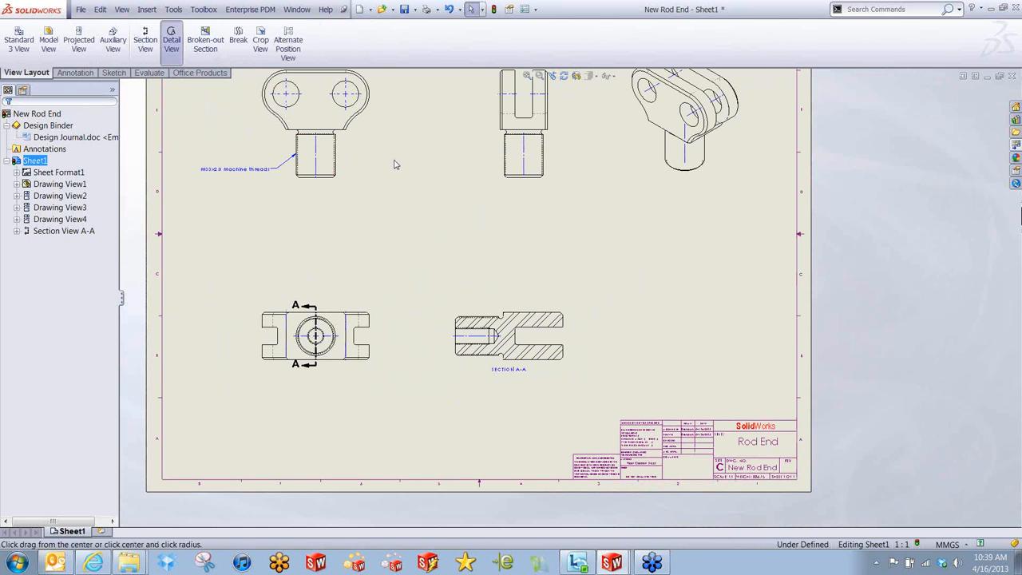
pyautogui.click(171, 40)
pyautogui.click(500, 316)
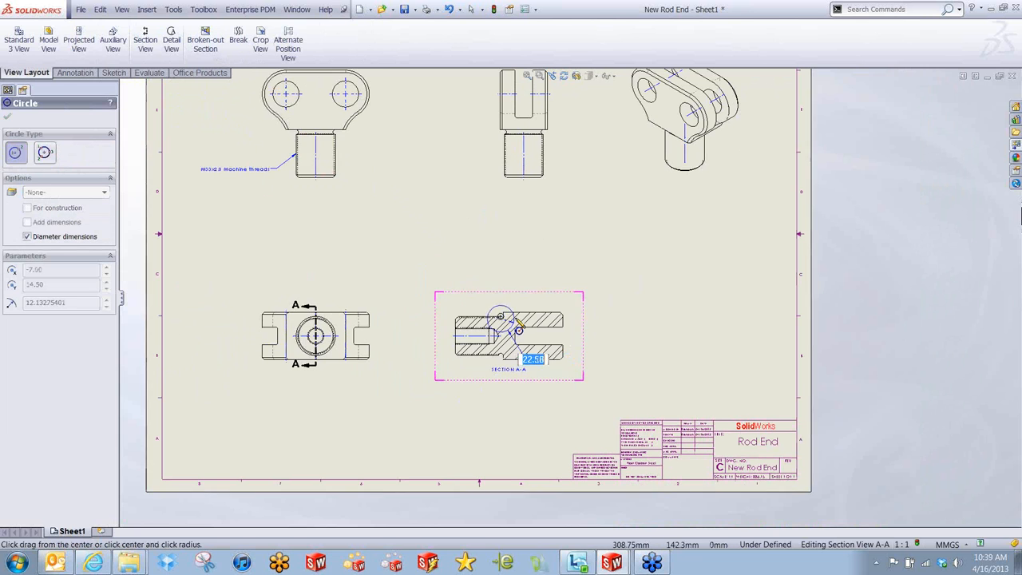
pyautogui.click(520, 312)
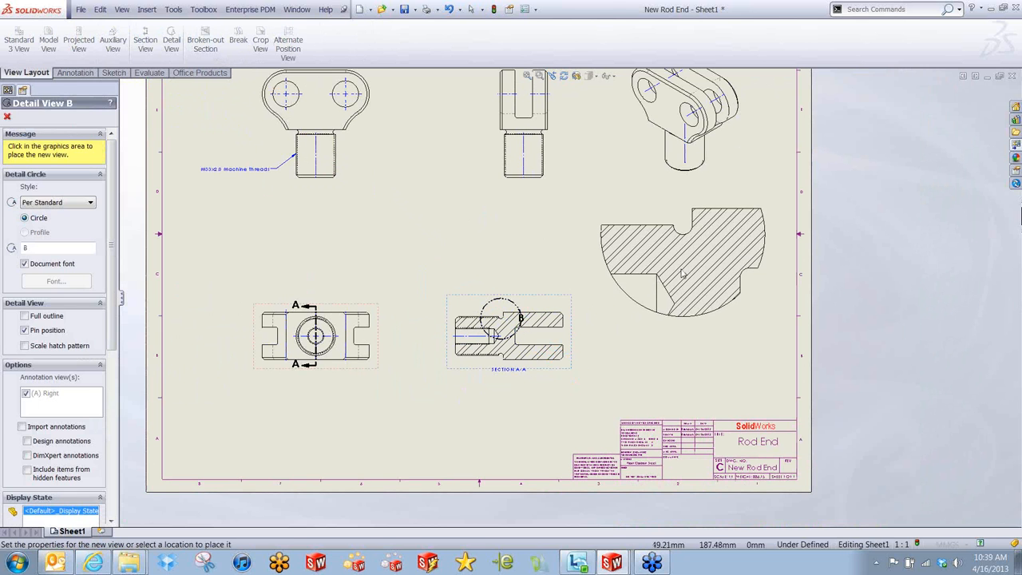
pyautogui.click(686, 286)
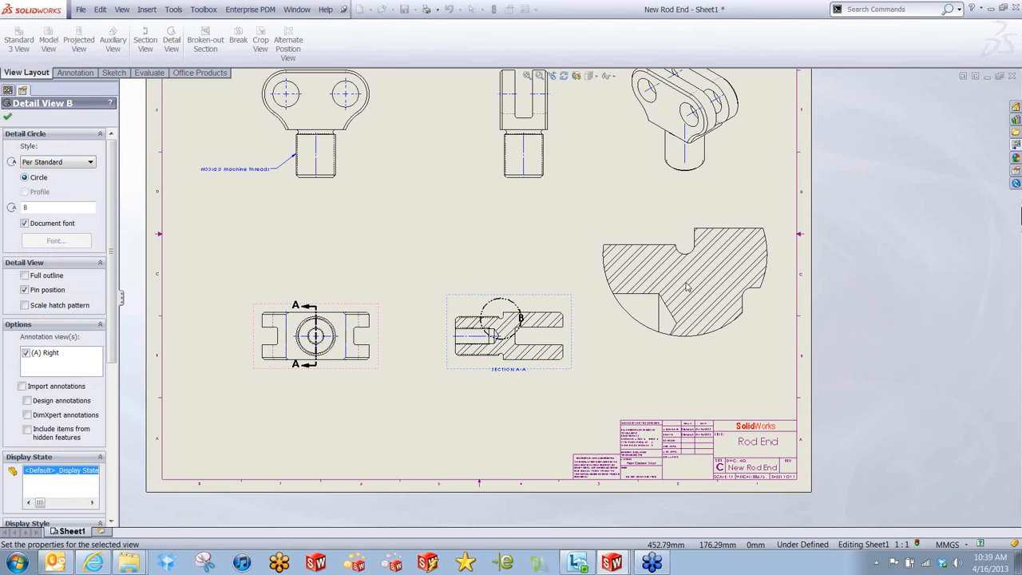
# - Insert the dimensions marked for drawing from the entire model into all views, with duplicates eliminated
pyautogui.click(513, 262)
pyautogui.click(654, 328)
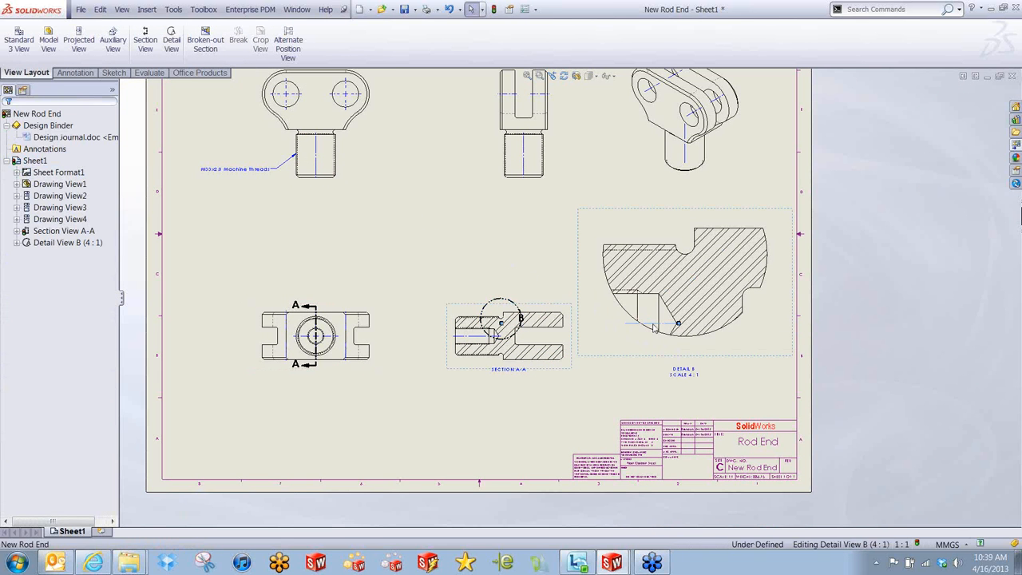
pyautogui.click(512, 272)
pyautogui.moveTo(439, 245); pyautogui.dragTo(489, 302, button='middle')
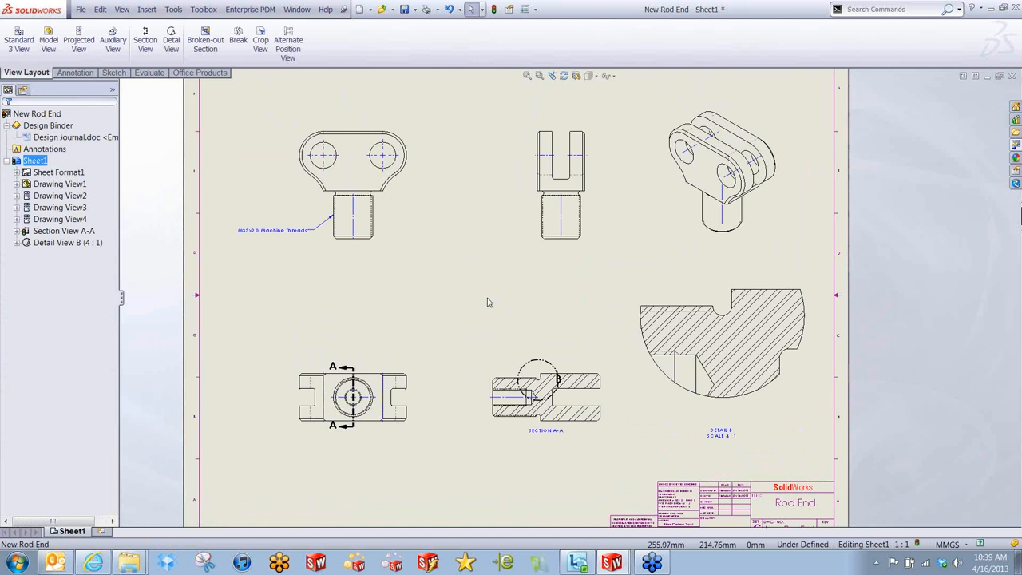
pyautogui.scroll(2, 456, 300)
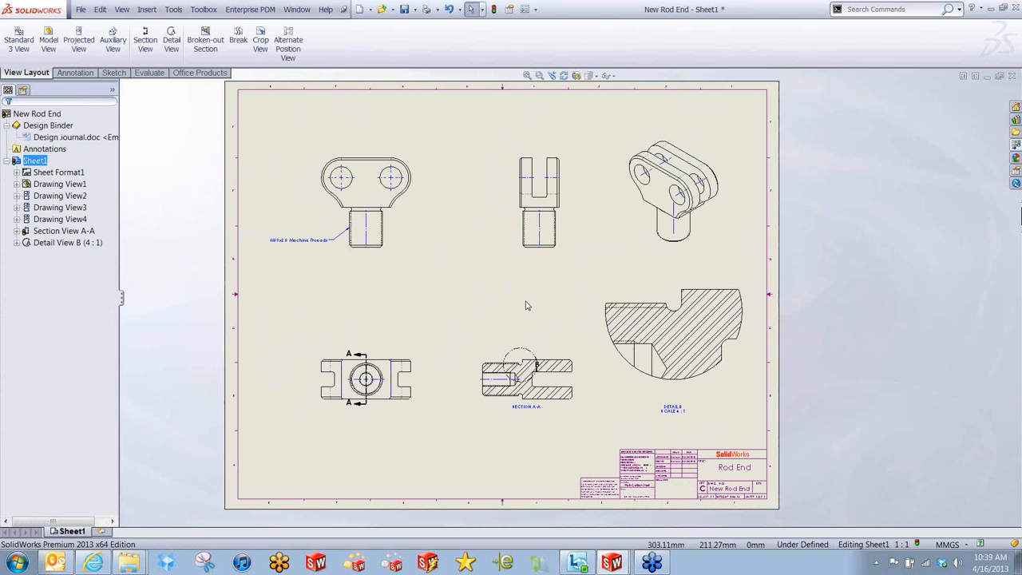
pyautogui.press('s')
pyautogui.click(452, 324)
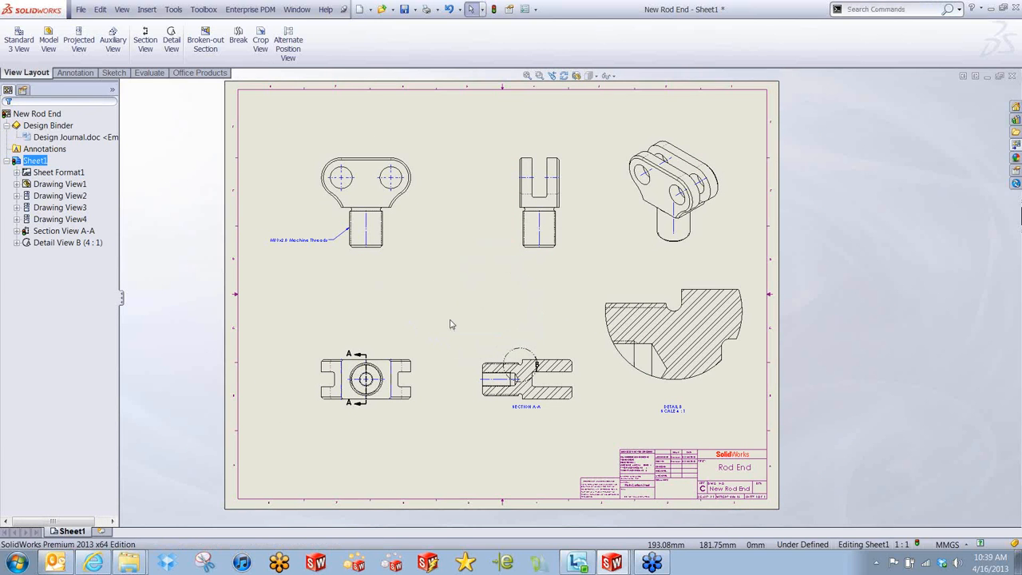
pyautogui.click(96, 252)
pyautogui.click(60, 271)
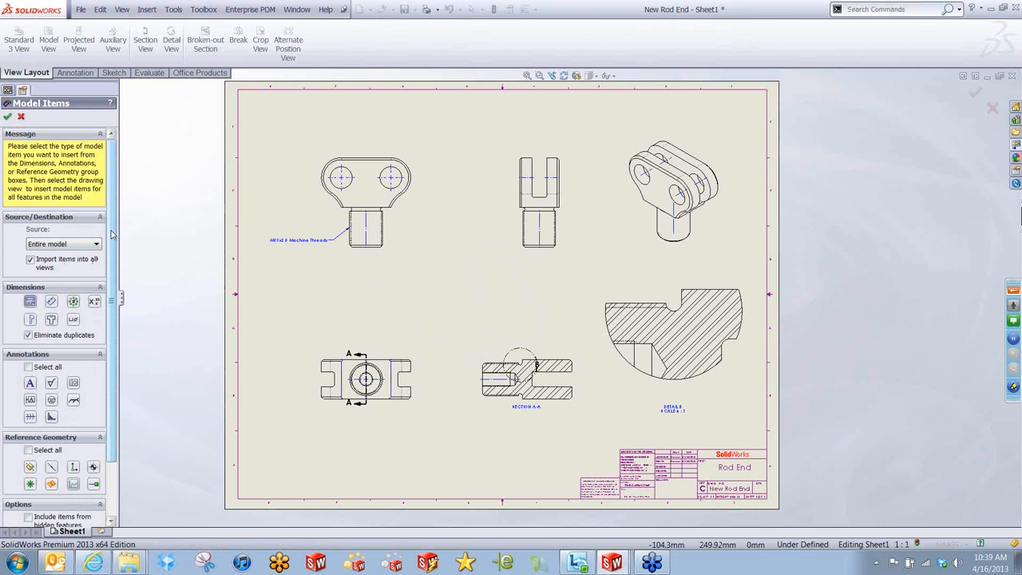
pyautogui.scroll(-3, 61, 480)
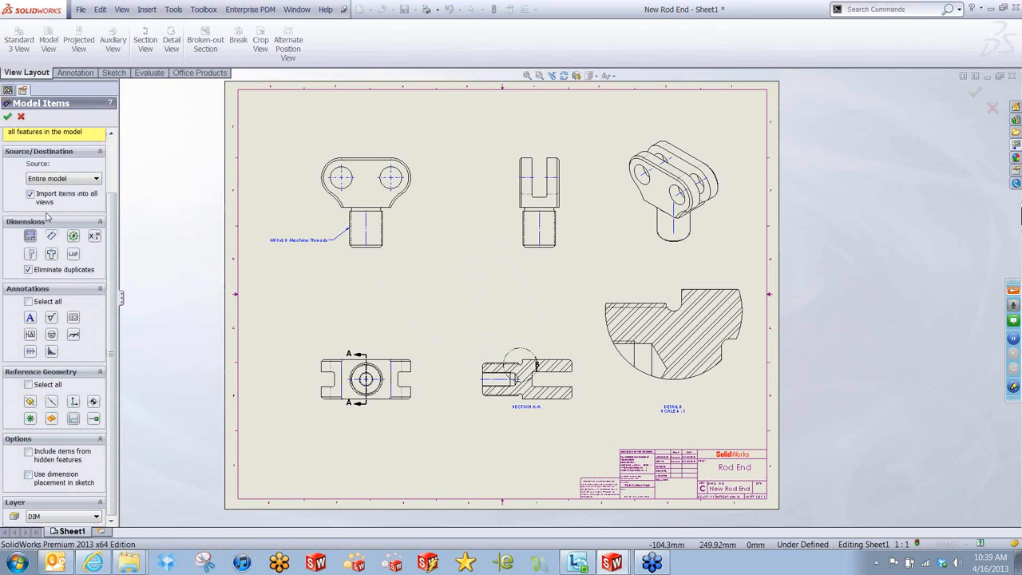
pyautogui.press('Return')
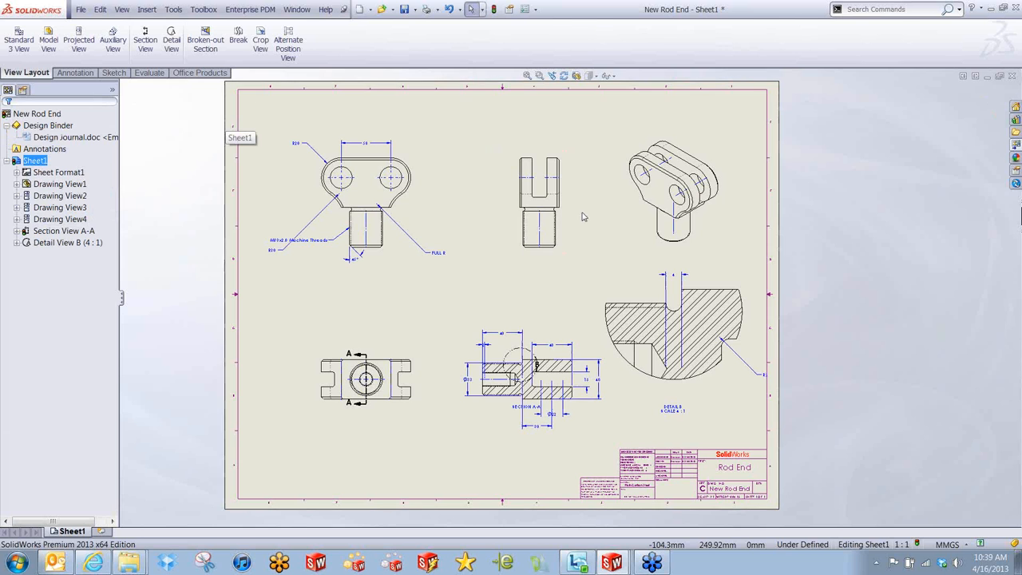
# - Shorten both extension lines of the 4 mm undercut width dimension in detail B so they end at the groove edges
pyautogui.scroll(-5, 685, 364)
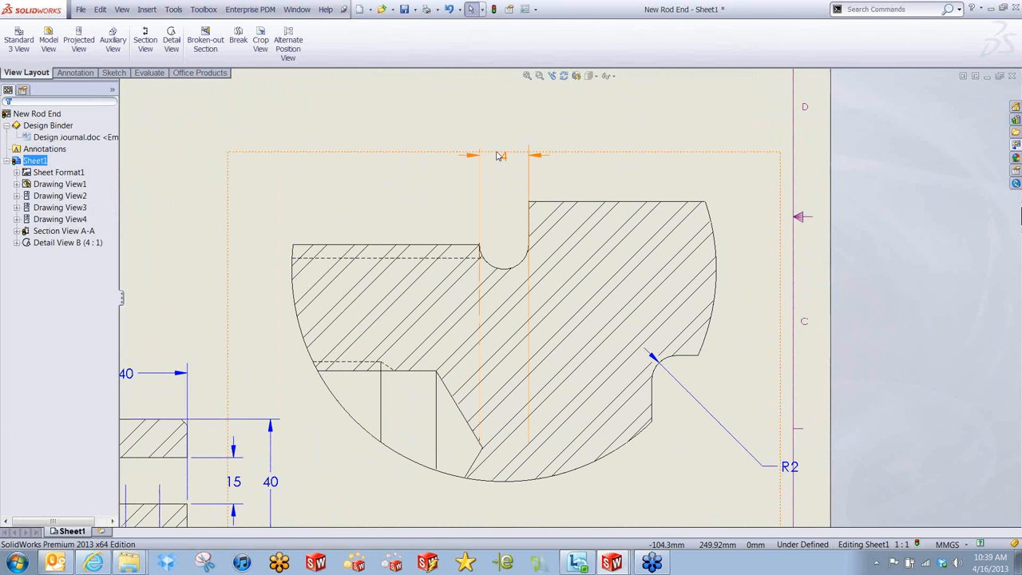
pyautogui.click(503, 156)
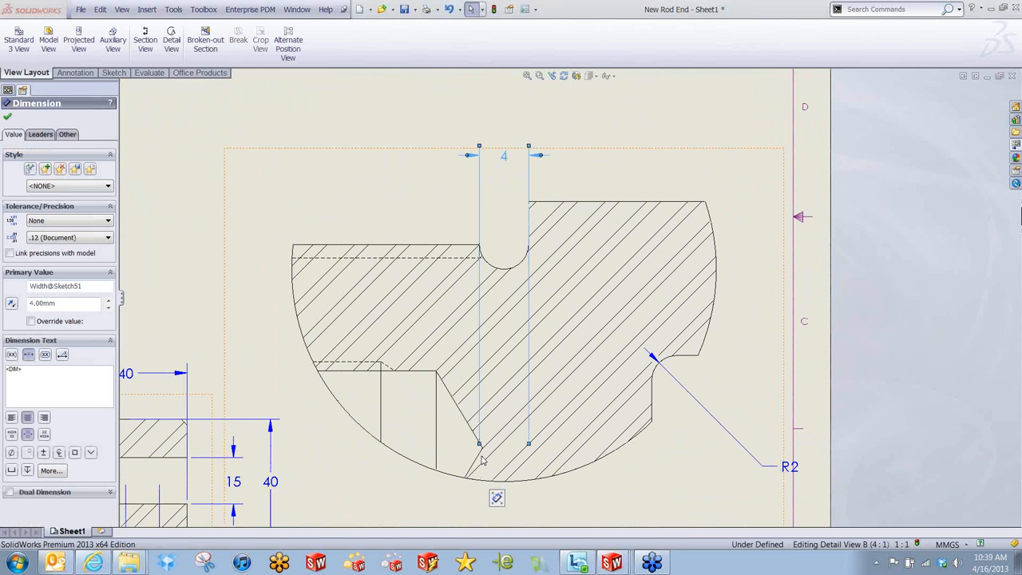
pyautogui.moveTo(479, 443); pyautogui.dragTo(480, 238)
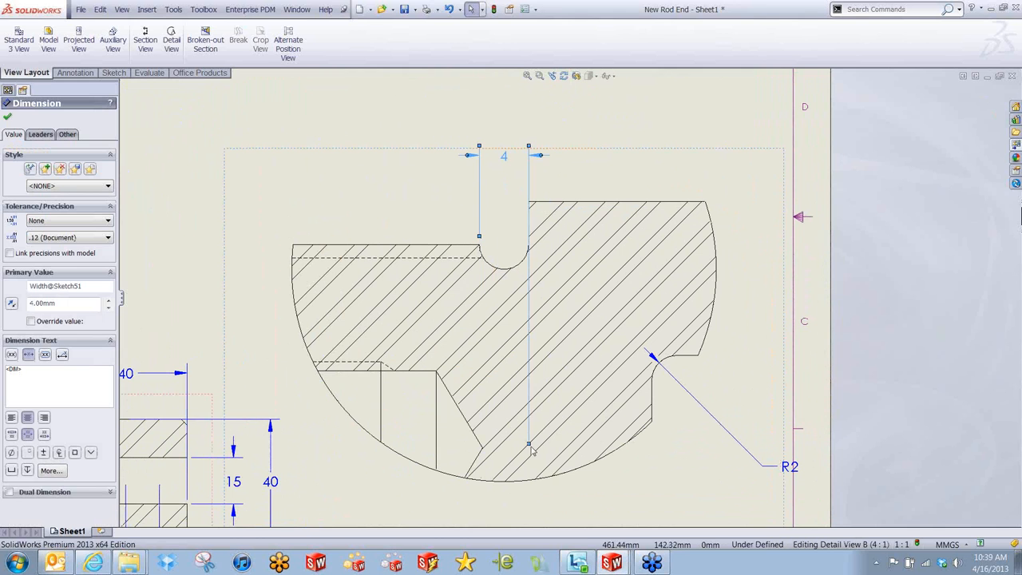
pyautogui.moveTo(529, 444); pyautogui.dragTo(523, 255)
pyautogui.click(505, 157)
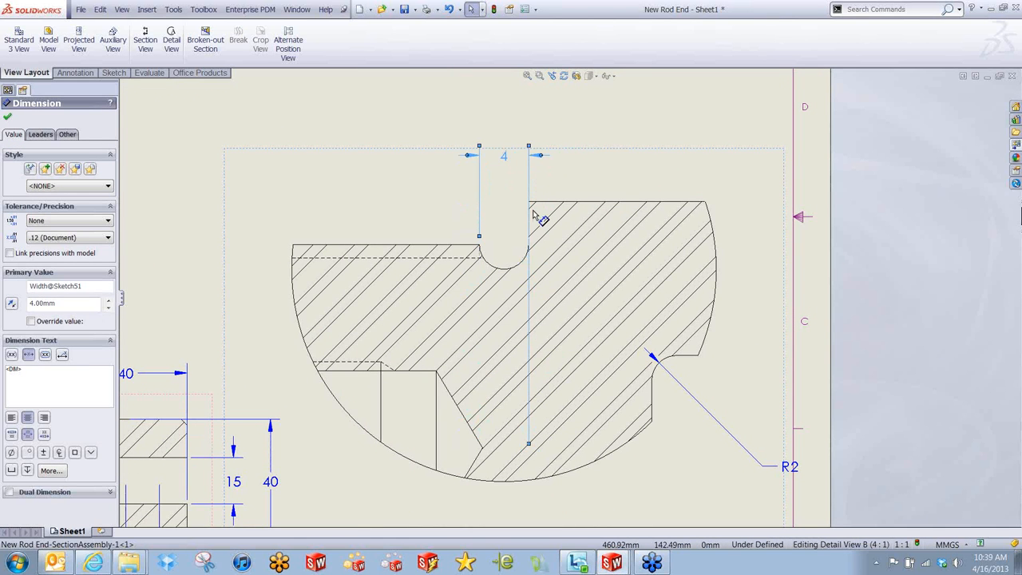
pyautogui.moveTo(533, 200); pyautogui.dragTo(529, 196)
# - Move the R2 radius dimension in detail B closer to its fillet
pyautogui.moveTo(789, 467); pyautogui.dragTo(717, 405)
pyautogui.click(660, 483)
pyautogui.scroll(1, 614, 463)
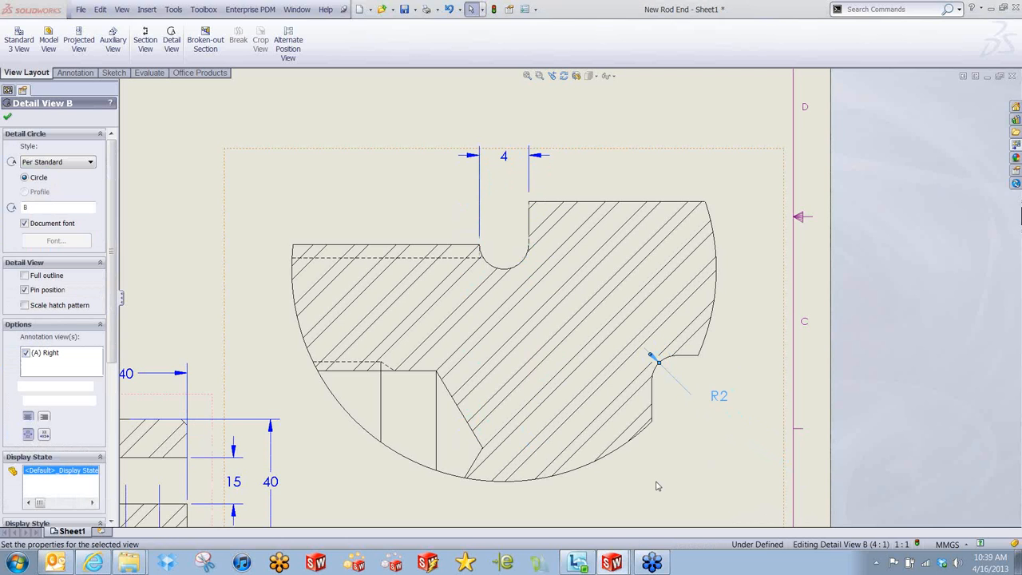
# - Delete the 2 mm chamfer dimension above the threaded end in section A-A
pyautogui.moveTo(614, 463); pyautogui.dragTo(857, 354, button='middle')
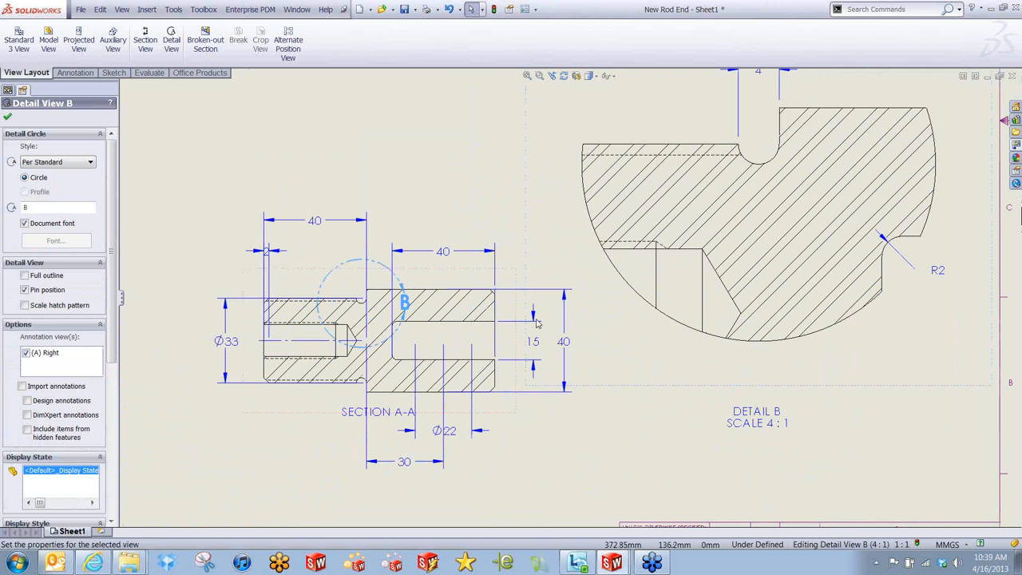
pyautogui.click(368, 257)
pyautogui.scroll(1, 283, 266)
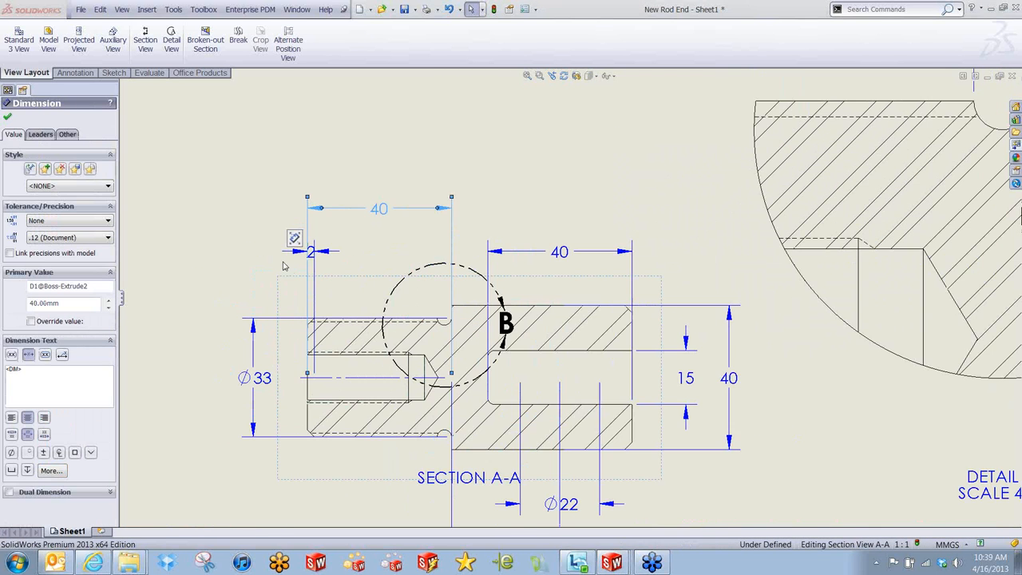
pyautogui.click(283, 266)
pyautogui.click(313, 251)
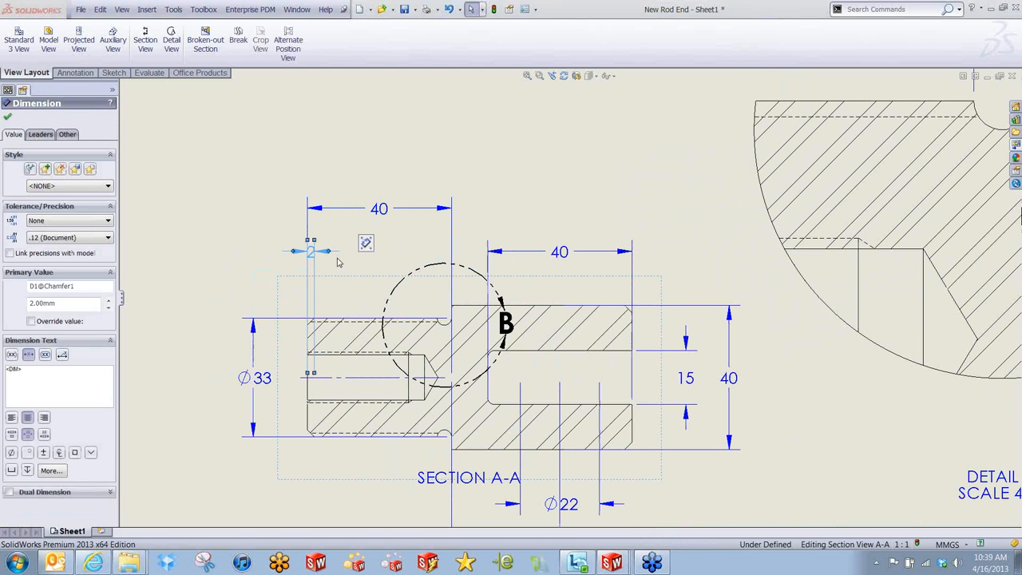
pyautogui.press('Delete')
# - Delete the Ø22 hole diameter and the 30 mm hole position dimension below section A-A
pyautogui.scroll(-4, 512, 431)
pyautogui.scroll(2, 512, 431)
pyautogui.click(513, 431)
pyautogui.press('Delete')
pyautogui.press('Delete')
# - Shorten the inner extension lines of the two 40 mm length dimensions in section A-A to end at the shoulder and slot edges
pyautogui.scroll(1, 378, 373)
pyautogui.moveTo(352, 181); pyautogui.dragTo(467, 238, button='middle')
pyautogui.scroll(-3, 559, 319)
pyautogui.click(578, 416)
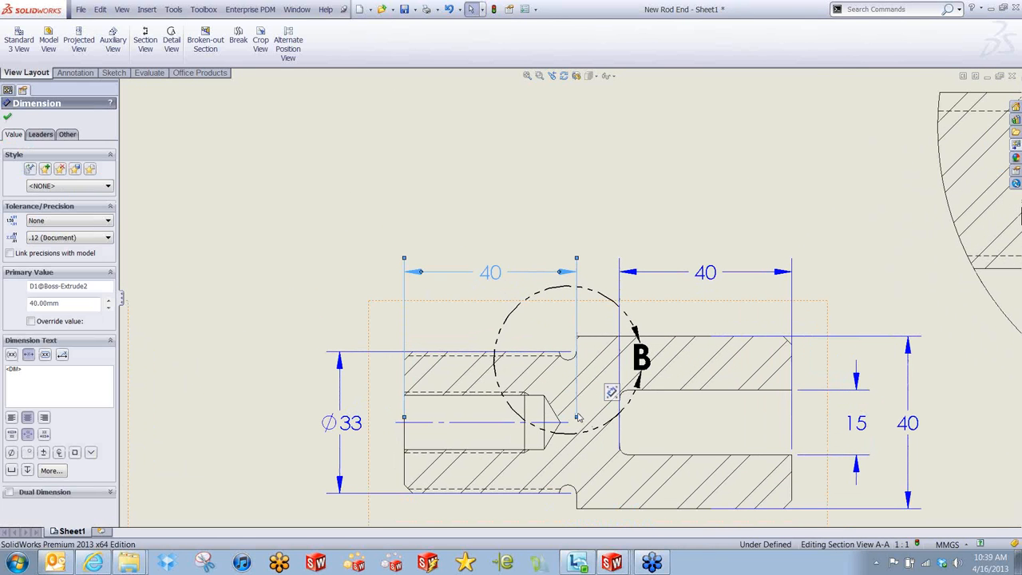
pyautogui.moveTo(577, 416); pyautogui.dragTo(577, 327)
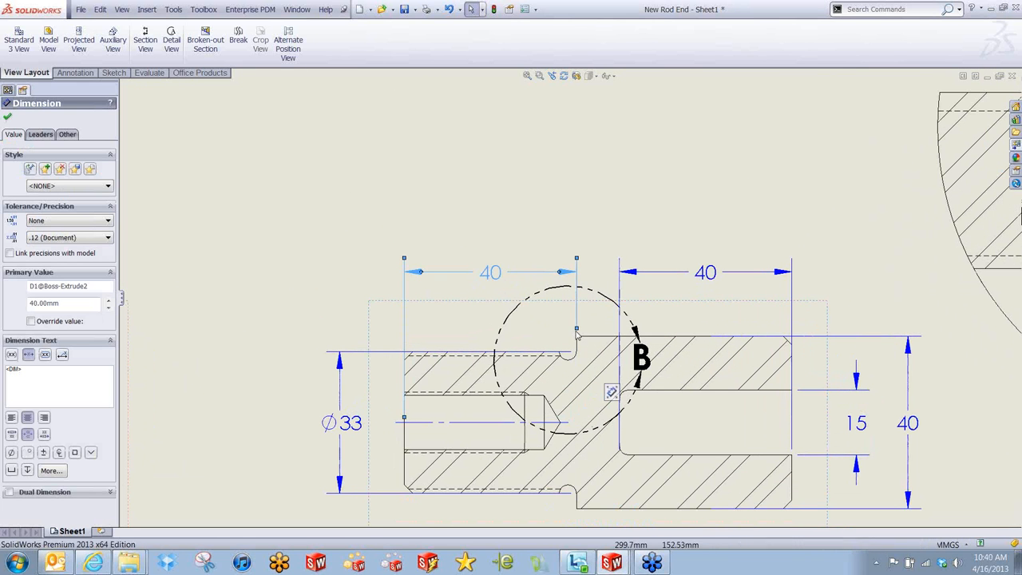
pyautogui.click(676, 273)
pyautogui.moveTo(617, 383); pyautogui.dragTo(618, 382)
pyautogui.click(662, 433)
pyautogui.scroll(2, 685, 437)
pyautogui.scroll(-1, 690, 327)
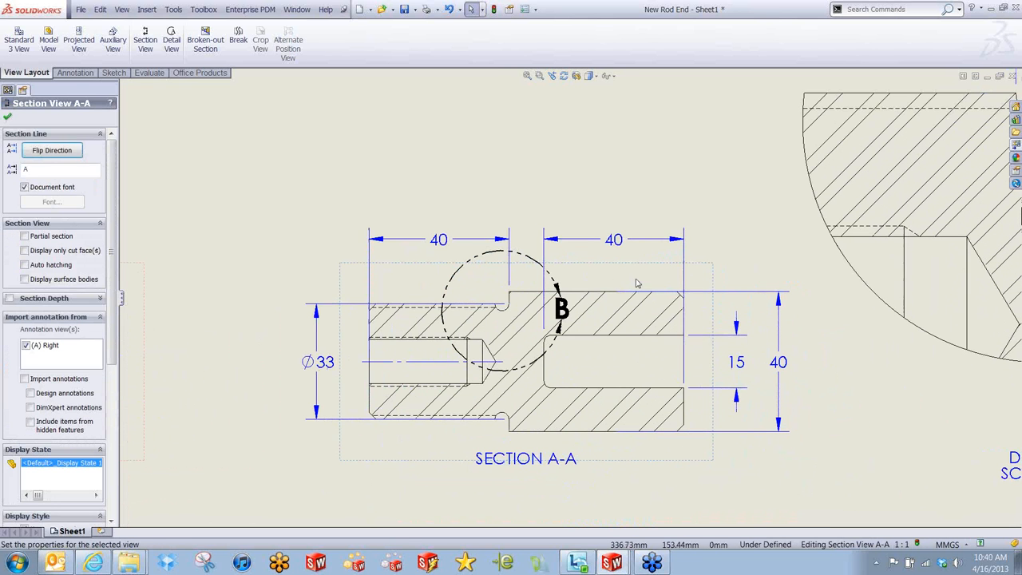
pyautogui.click(622, 240)
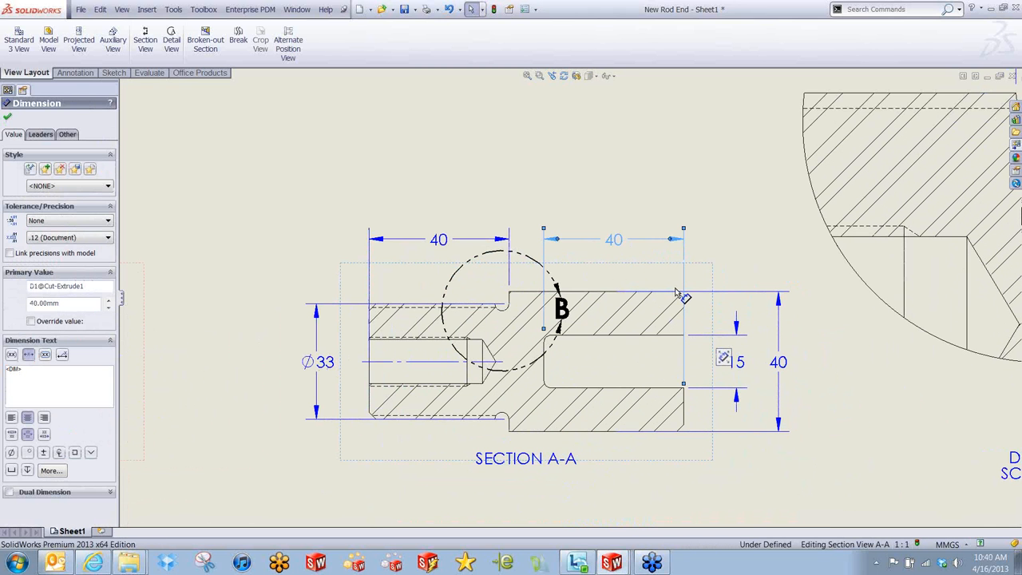
pyautogui.click(631, 371)
pyautogui.scroll(3, 569, 297)
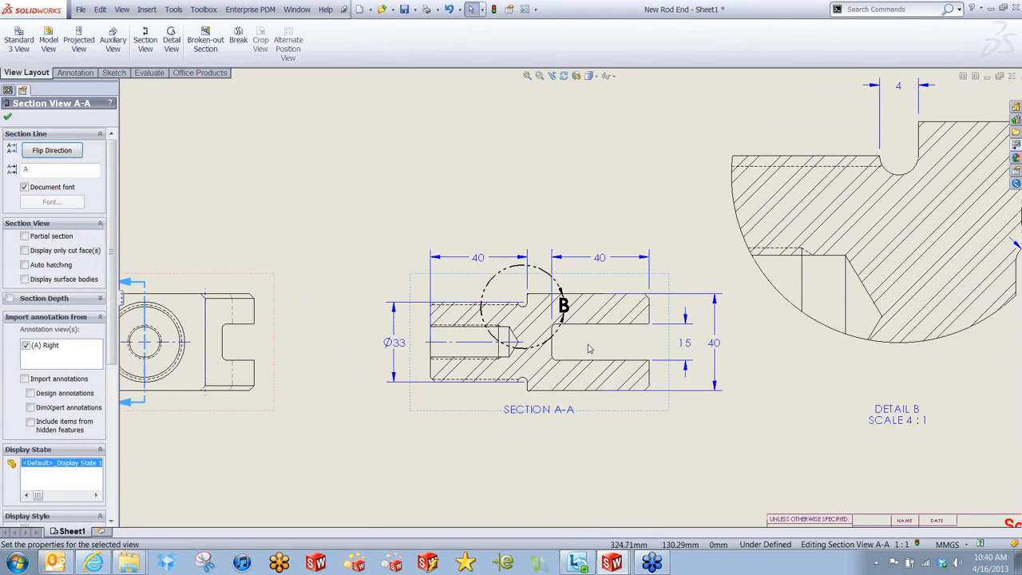
# - Move the R30 dimension close to its arc in the front view and delete the 45° chamfer angle dimension
pyautogui.scroll(-5, 298, 383)
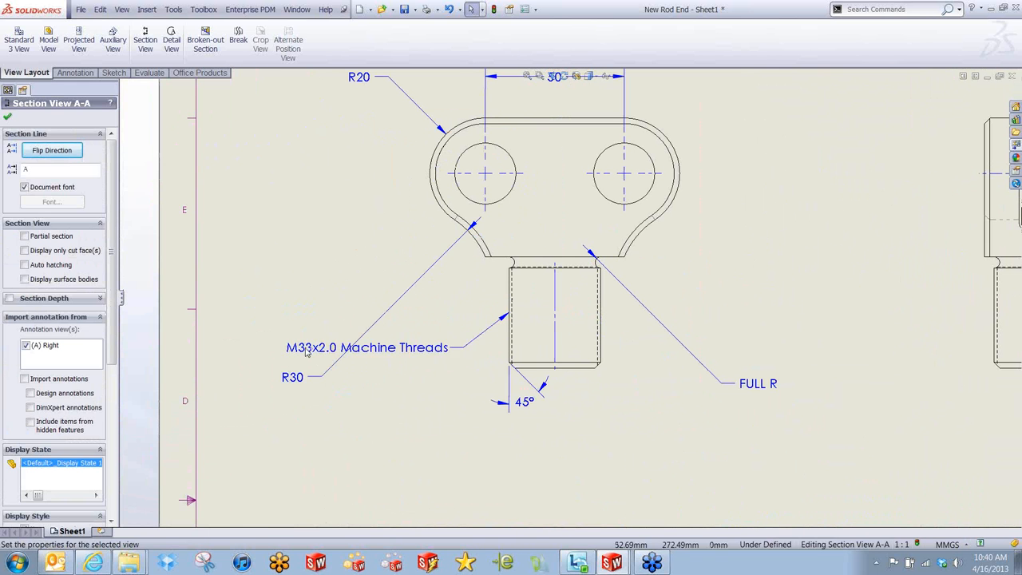
pyautogui.moveTo(297, 383); pyautogui.dragTo(444, 267)
pyautogui.click(527, 402)
pyautogui.press('Delete')
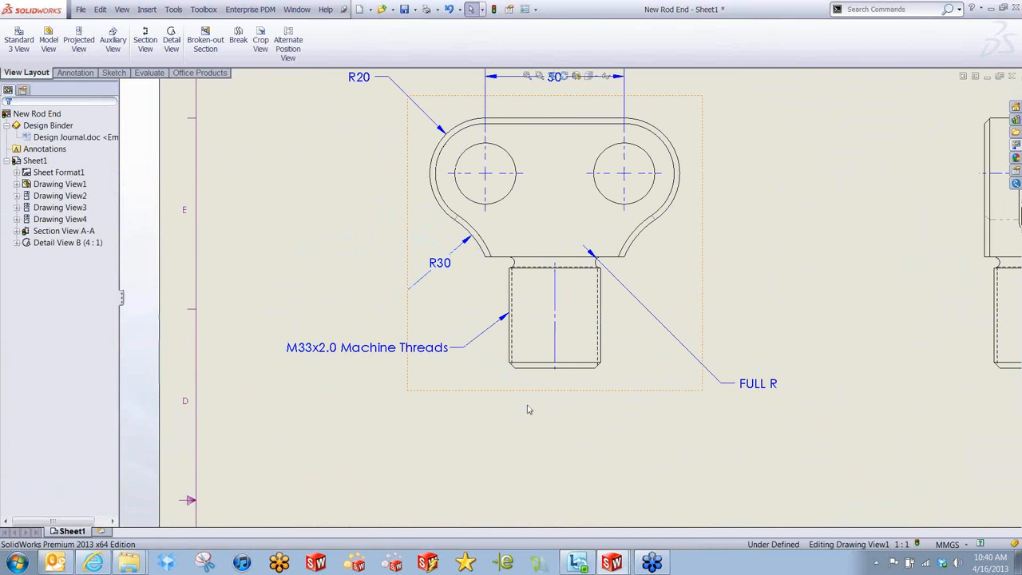
# - Add a 2 X 45° chamfer dimension to the lower left corner of the threaded boss in the front view, placed below the thread callout
pyautogui.scroll(-2, 500, 411)
pyautogui.moveTo(536, 434); pyautogui.dragTo(459, 417, button='right')
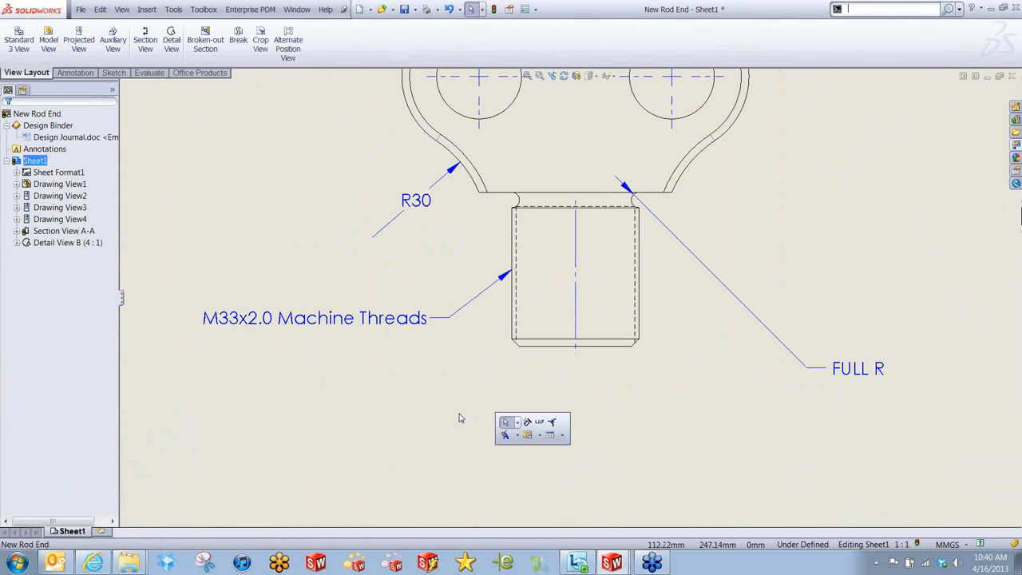
pyautogui.click(551, 423)
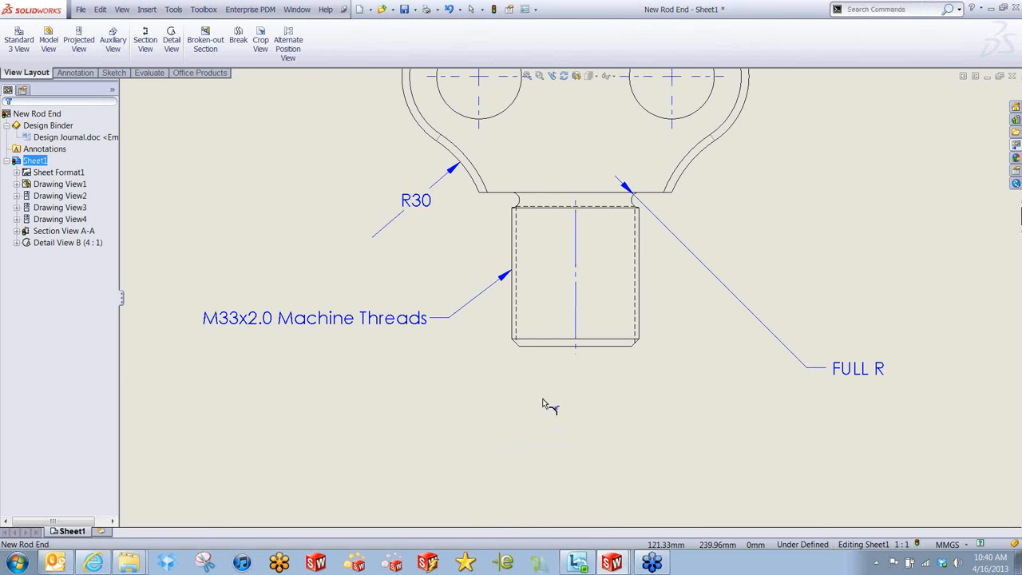
pyautogui.click(515, 345)
pyautogui.click(529, 345)
pyautogui.click(423, 411)
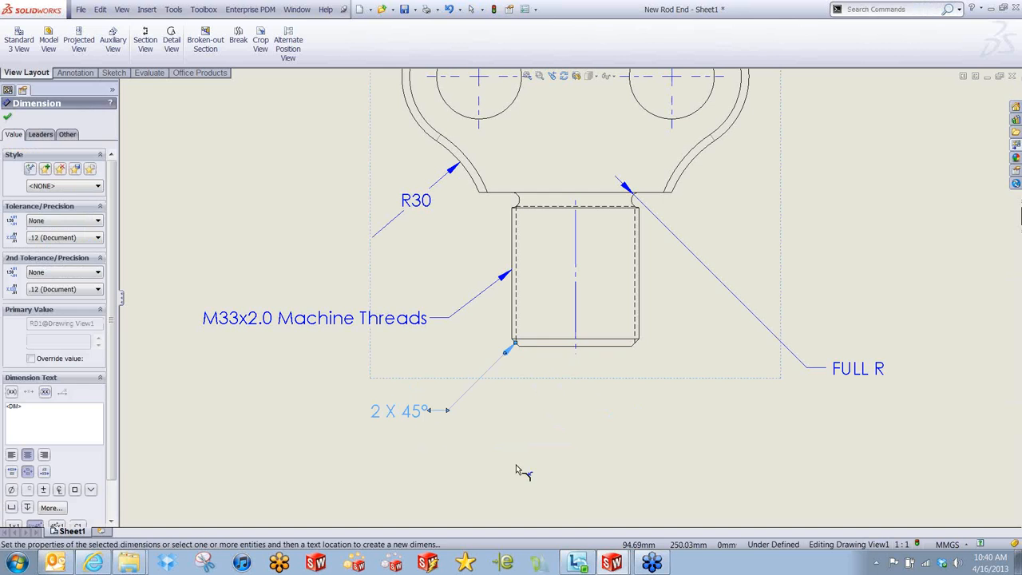
pyautogui.scroll(3, 509, 454)
pyautogui.click(514, 452)
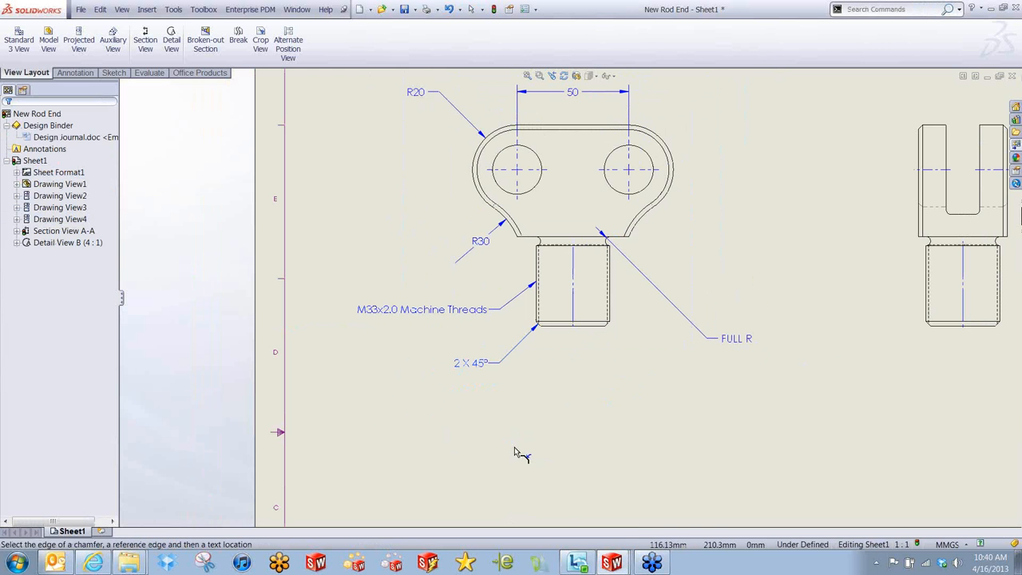
# - Add a hole callout to the central M14x1.5 tapped hole in the bottom view, placed to the view's upper right
pyautogui.scroll(3, 515, 450)
pyautogui.moveTo(561, 371); pyautogui.dragTo(443, 302, button='middle')
pyautogui.moveTo(526, 309); pyautogui.dragTo(426, 323, button='right')
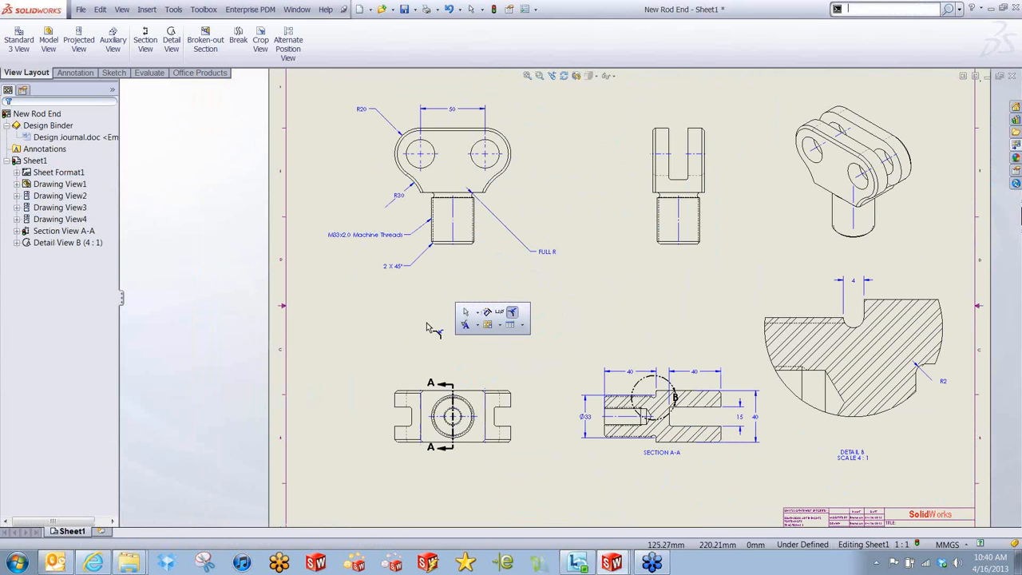
pyautogui.click(501, 311)
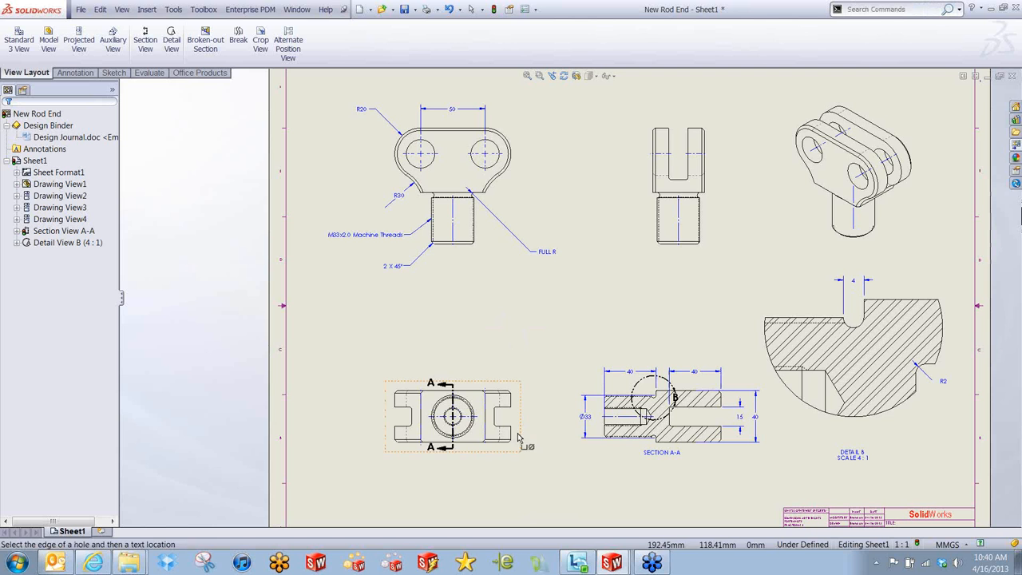
pyautogui.scroll(-3, 487, 471)
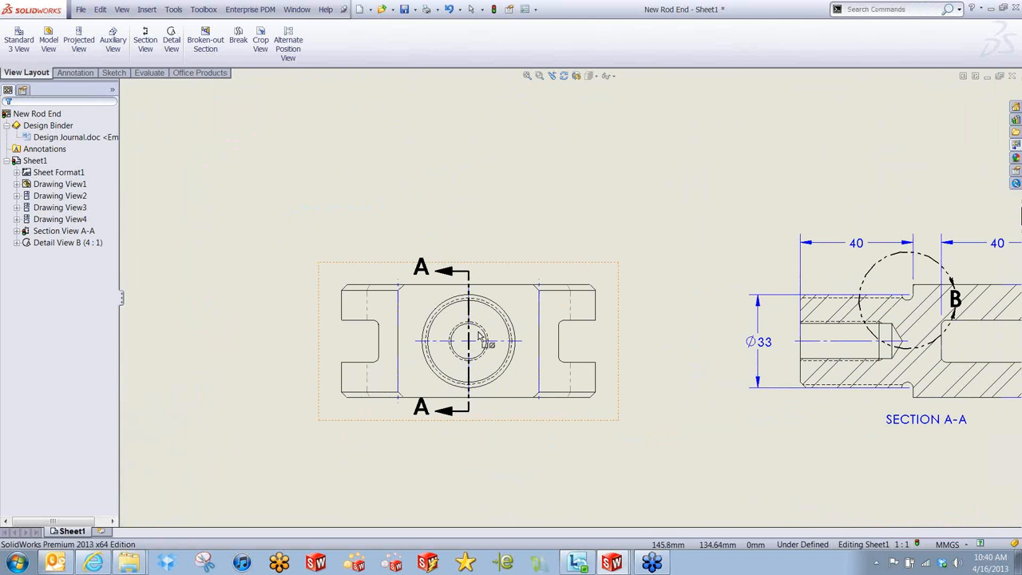
pyautogui.click(489, 341)
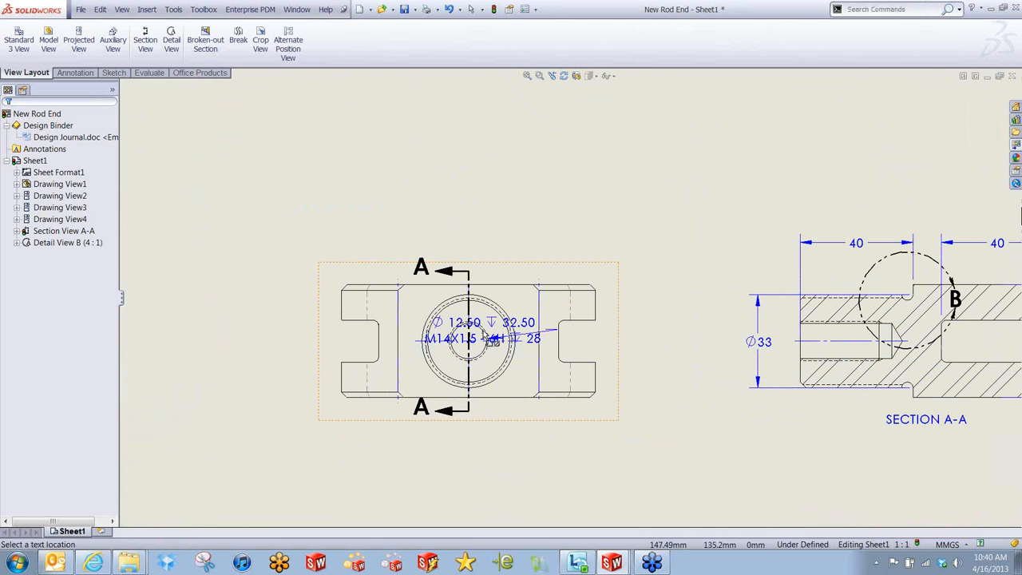
pyautogui.click(631, 214)
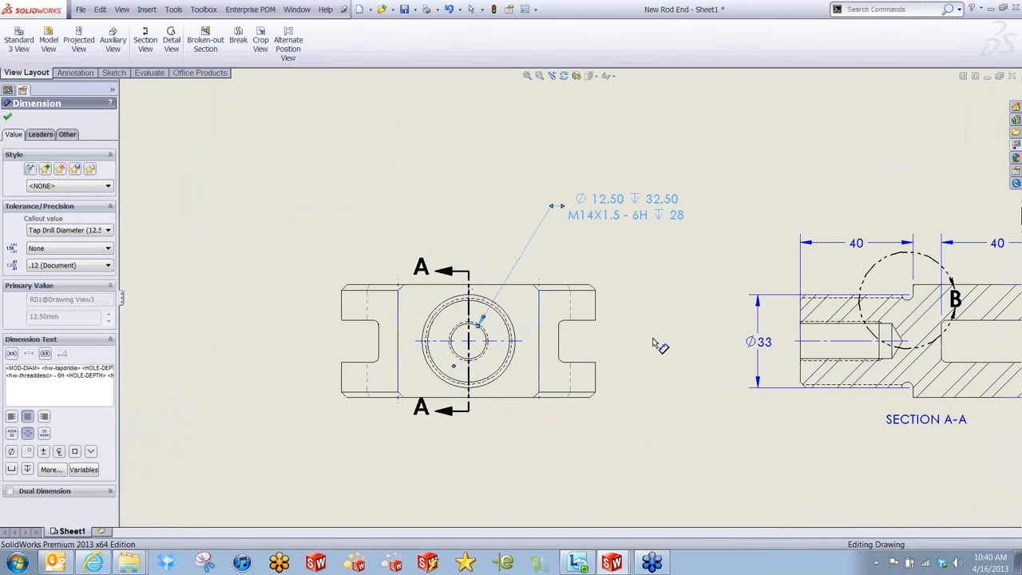
pyautogui.scroll(-2, 583, 229)
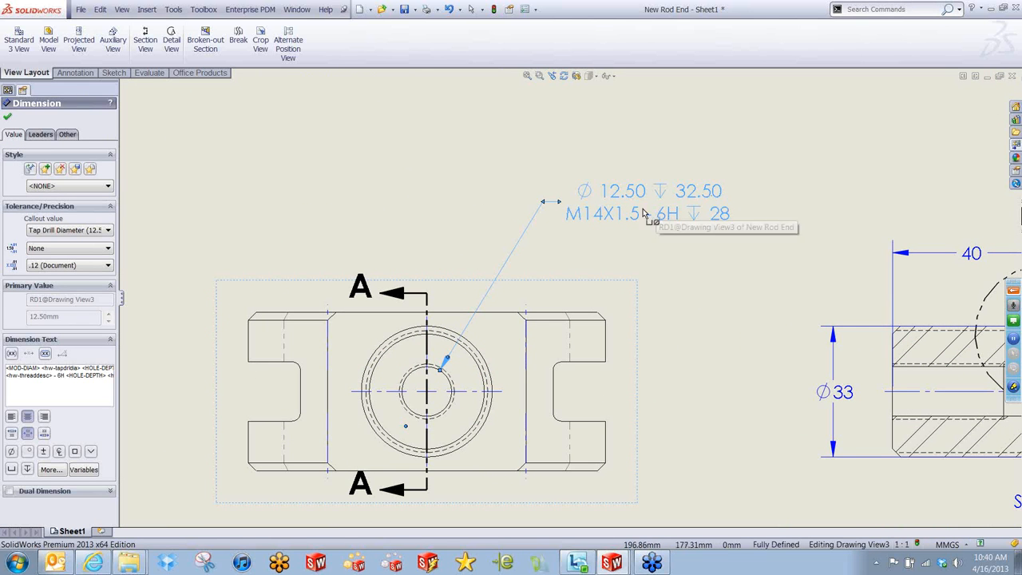
pyautogui.scroll(5, 380, 367)
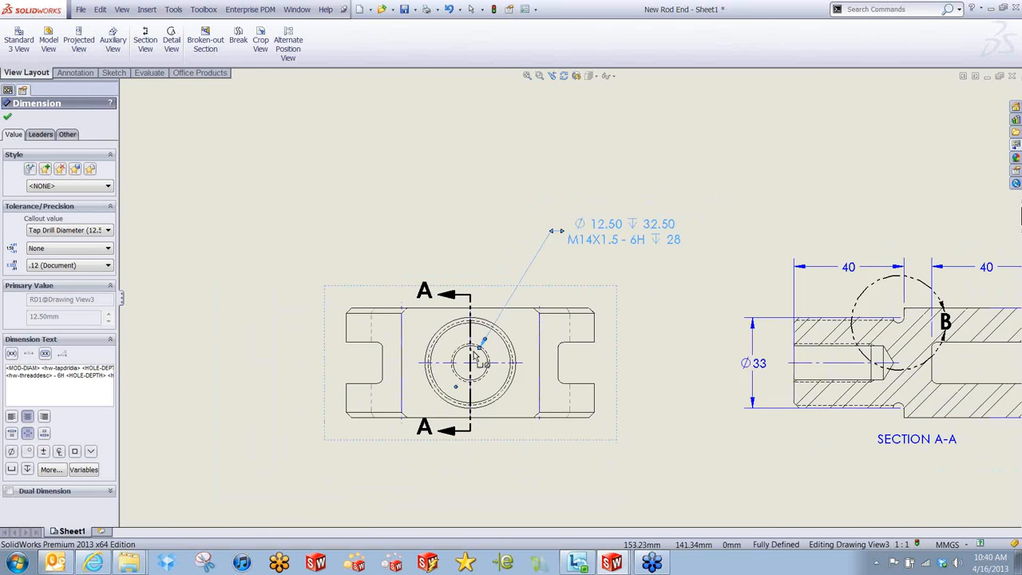
pyautogui.click(530, 285)
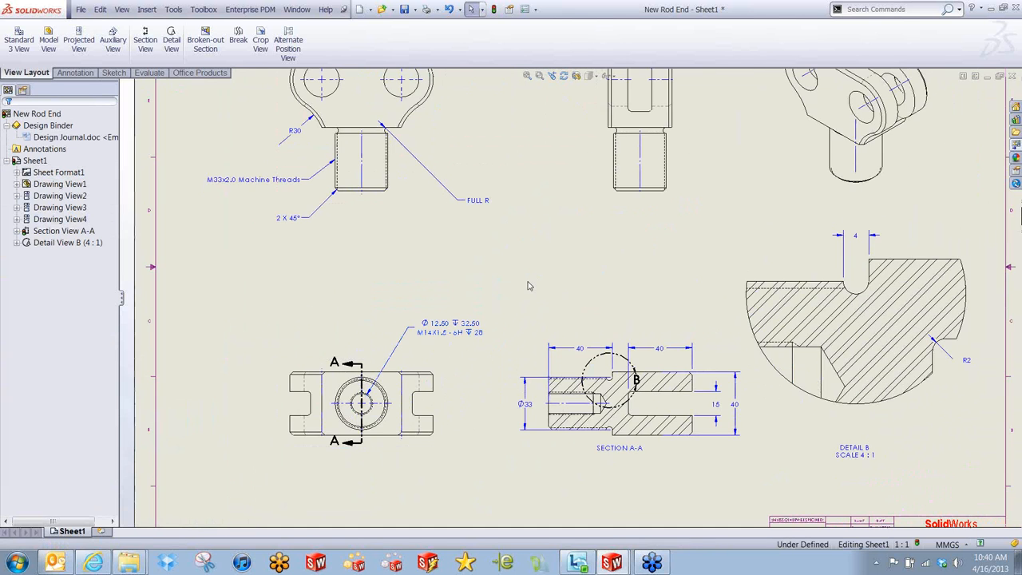
# - Set the display style of the isometric drawing view to Shaded With Edges
pyautogui.scroll(3, 538, 283)
pyautogui.click(702, 192)
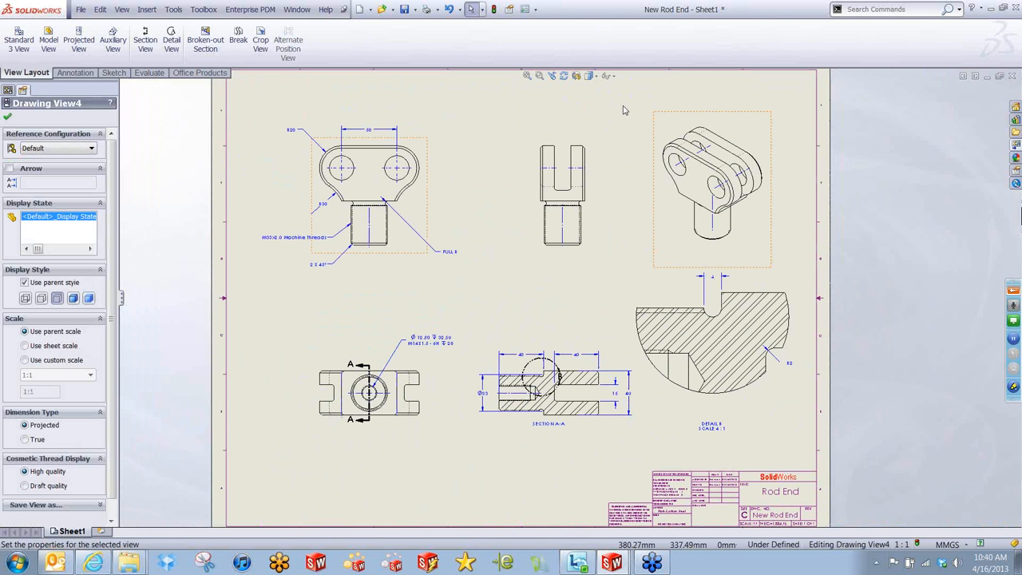
pyautogui.click(591, 75)
pyautogui.click(589, 89)
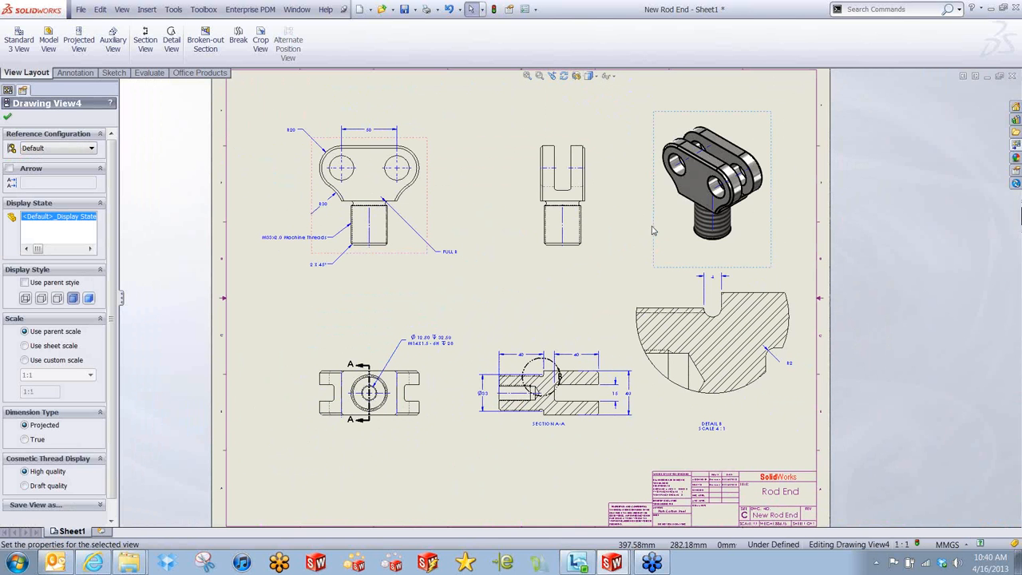
pyautogui.click(584, 286)
pyautogui.scroll(3, 543, 314)
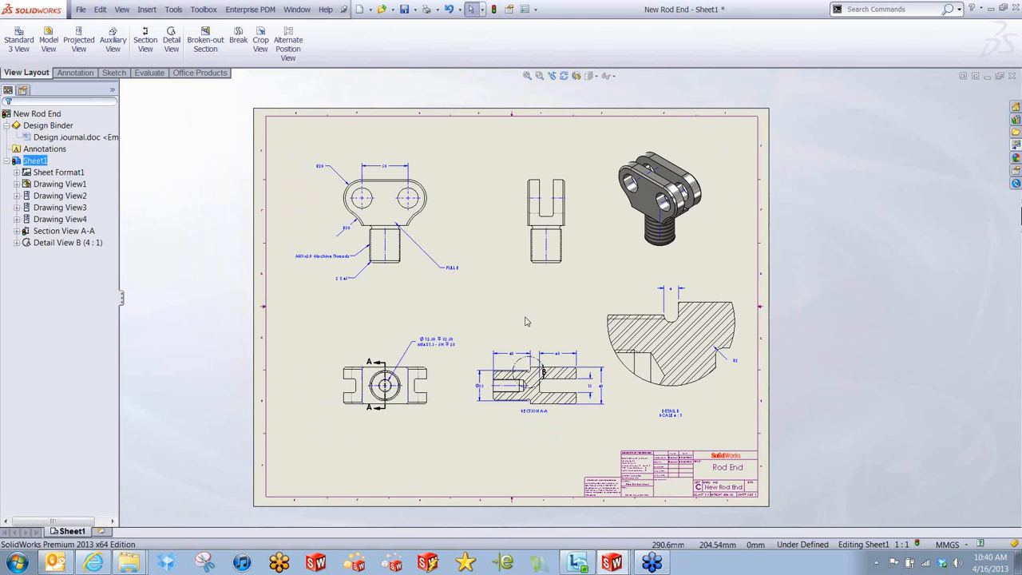
# - Save the drawing as New Rod End.SLDDRW in the 4240 Spreader folder with the description "New Rod End", accepting its data card properties
pyautogui.click(416, 10)
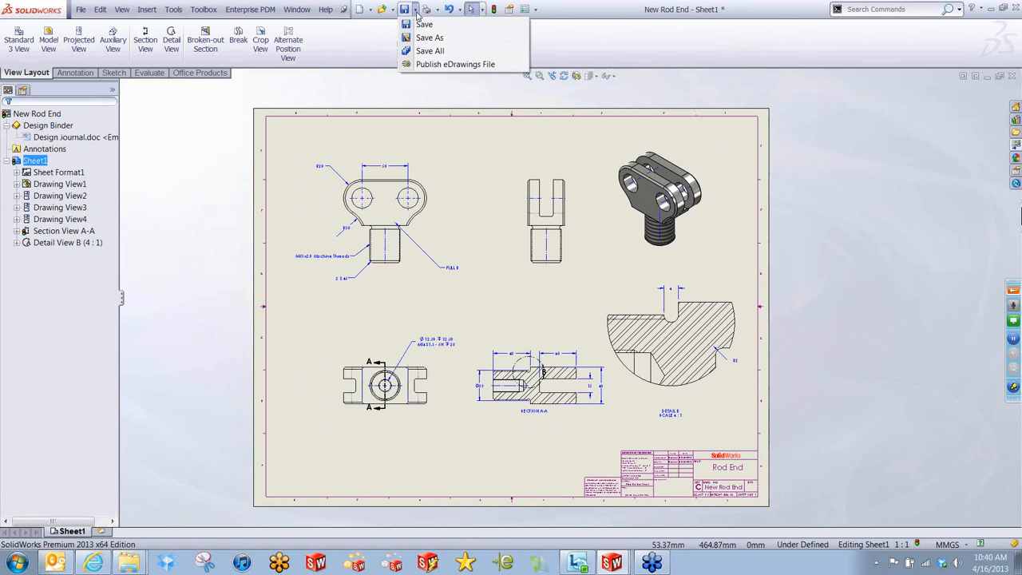
pyautogui.click(427, 37)
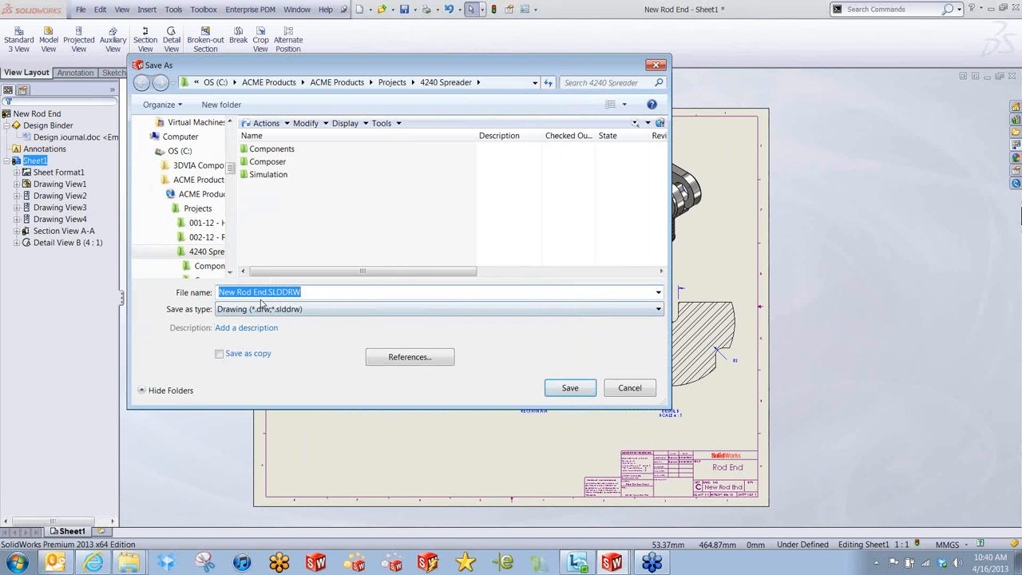
pyautogui.click(266, 292)
pyautogui.click(252, 328)
pyautogui.write('New Rod End')
pyautogui.click(568, 386)
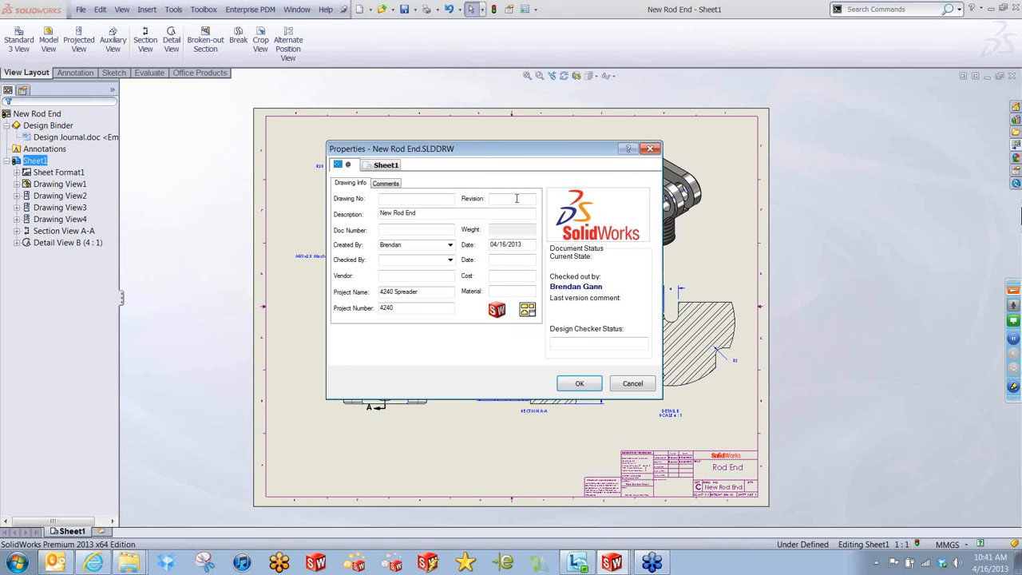
pyautogui.click(414, 201)
pyautogui.click(581, 384)
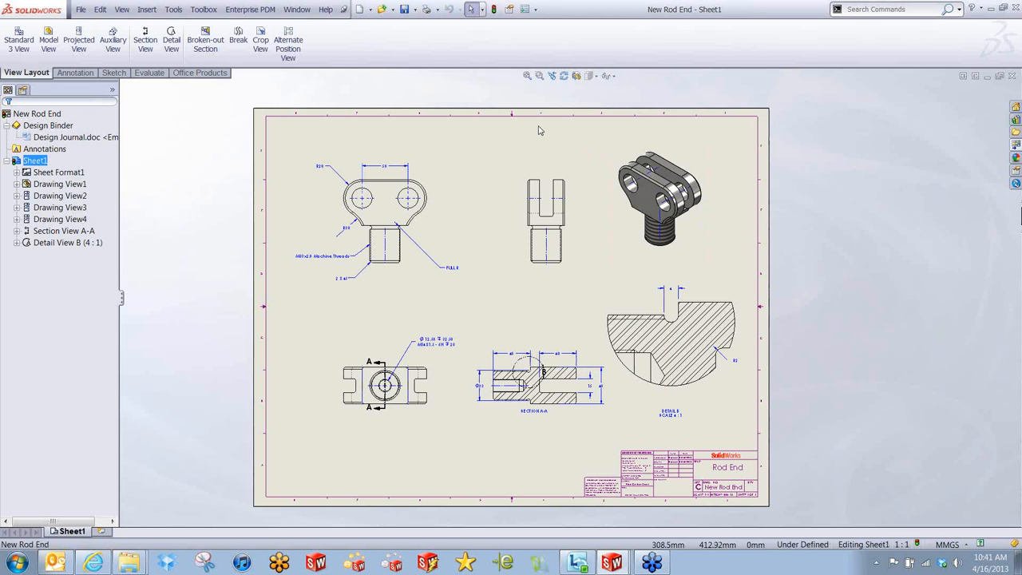
# - In the New Rod End part, set the spacing between the two pin holes to 45 mm
pyautogui.hotkey('ctrl', 'Tab')
pyautogui.hotkey('ctrl', 'Tab')
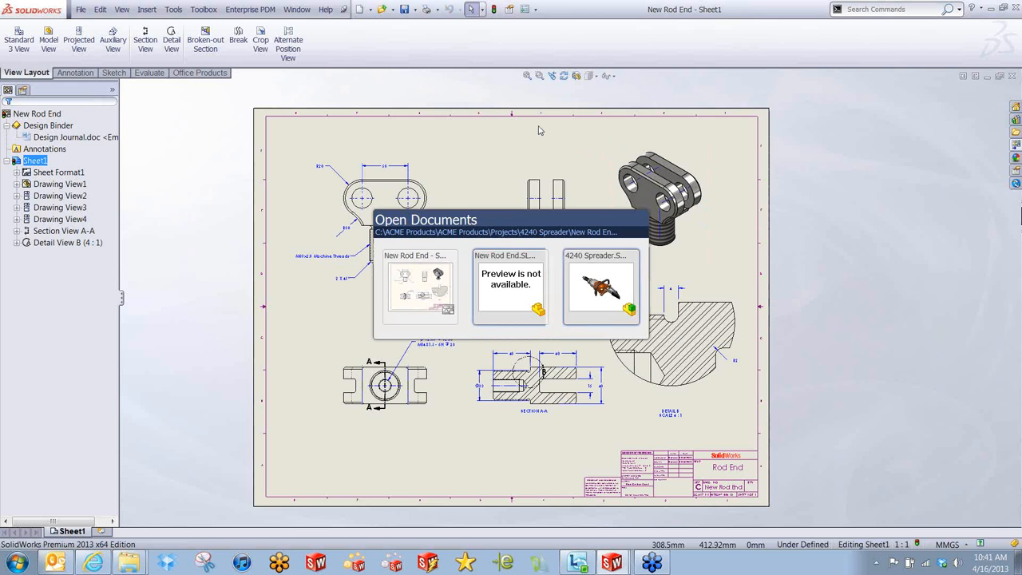
pyautogui.hotkey('ctrl', 'Tab')
pyautogui.scroll(-5, 427, 192)
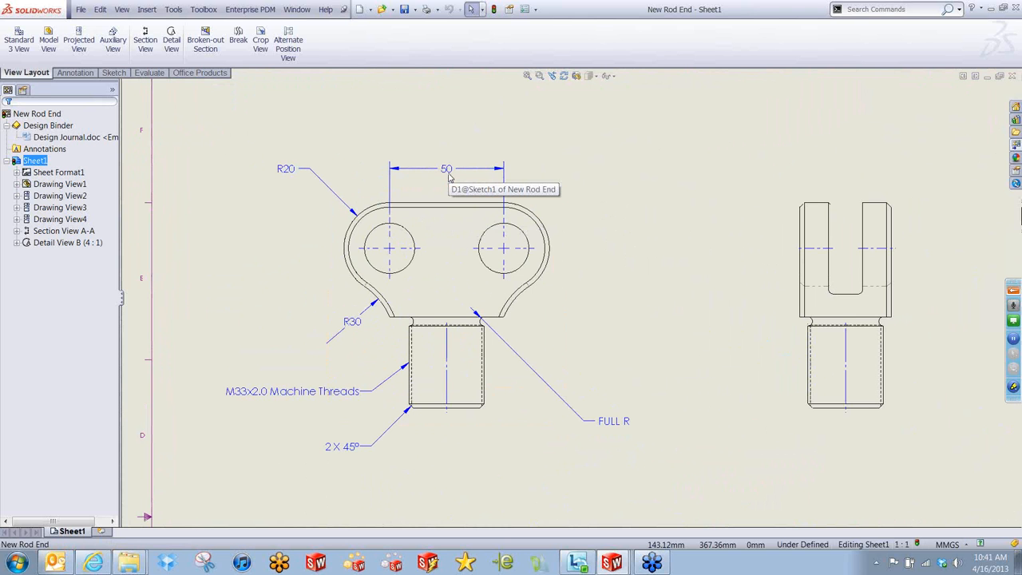
pyautogui.hotkey('ctrl', 'Tab')
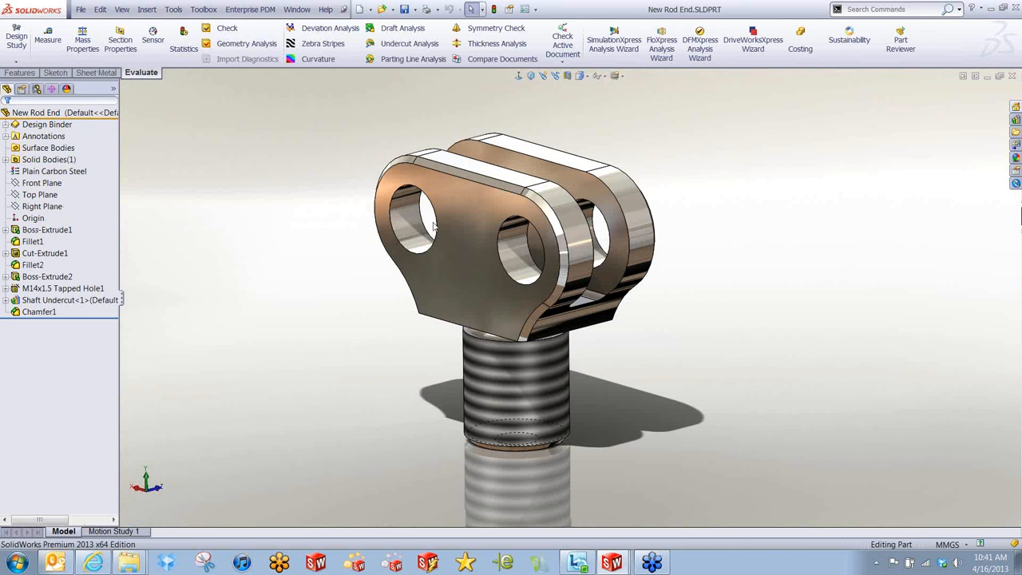
pyautogui.click(477, 226)
pyautogui.keyDown('ctrl'); pyautogui.moveTo(505, 93); pyautogui.dragTo(530, 166, button='middle'); pyautogui.keyUp('ctrl')
pyautogui.click(537, 158)
pyautogui.write('45')
pyautogui.press('Return')
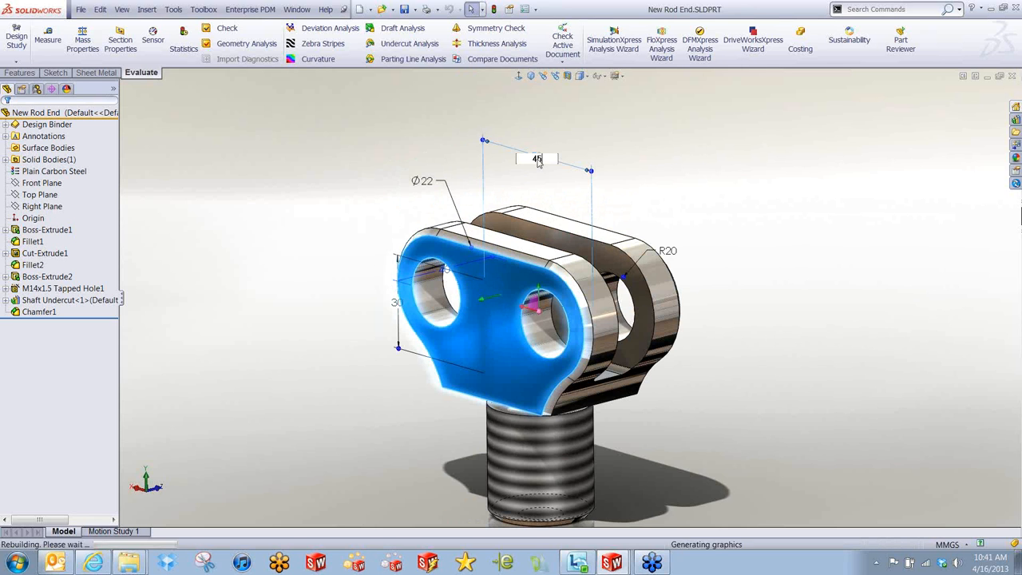
pyautogui.click(691, 198)
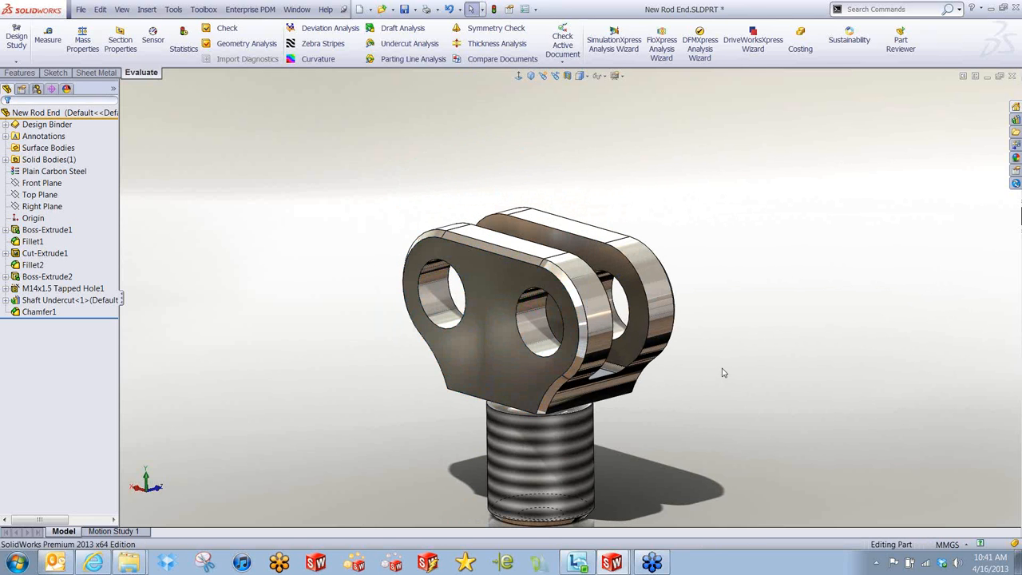
# - Return to the drawing, set the hole spacing dimension in the front view to 40 mm, and rebuild the drawing
pyautogui.hotkey('ctrl', 'Tab')
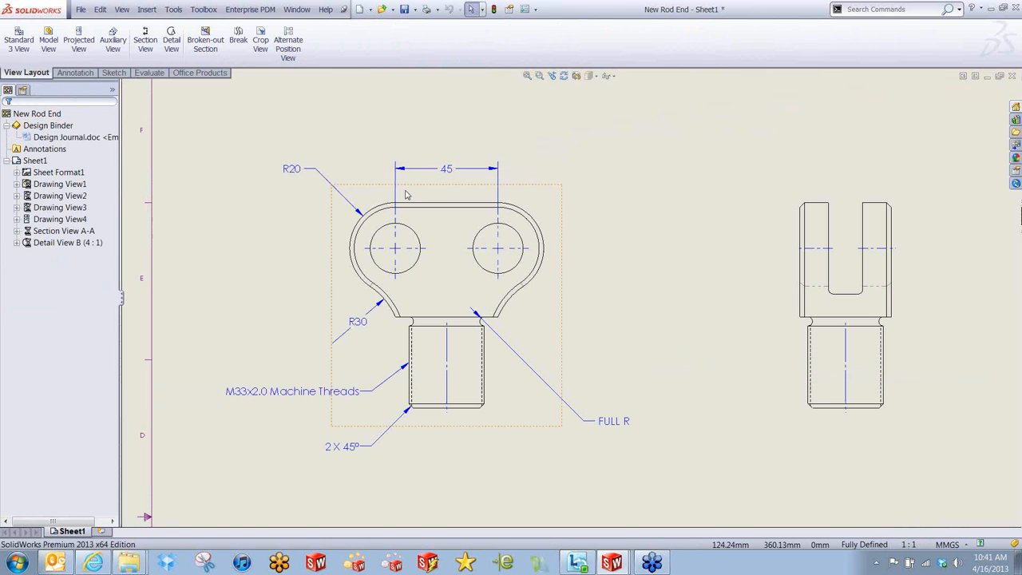
pyautogui.scroll(3, 708, 257)
pyautogui.moveTo(787, 354); pyautogui.dragTo(697, 226, button='middle')
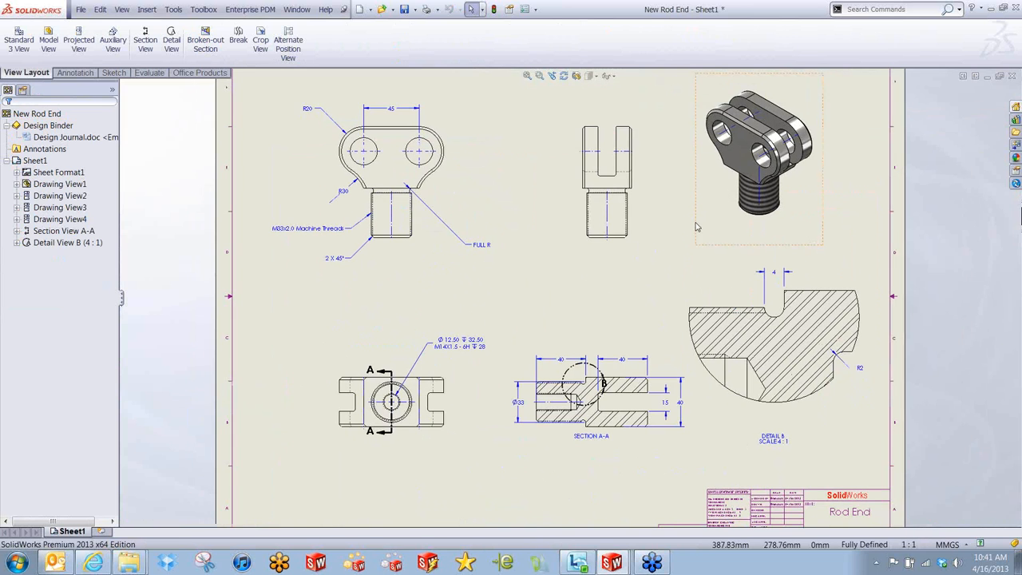
pyautogui.click(506, 201)
pyautogui.scroll(-2, 492, 156)
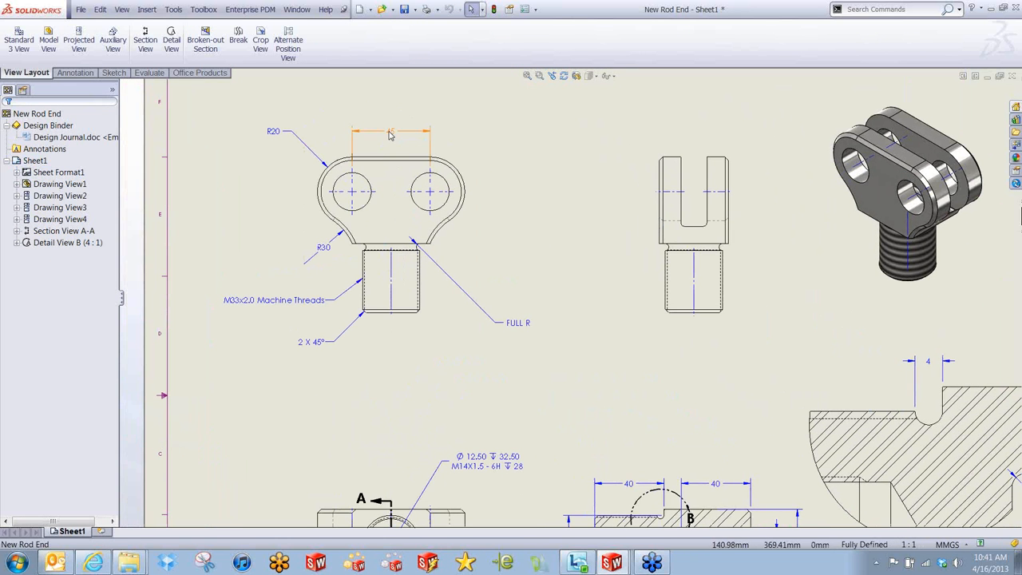
pyautogui.doubleClick(389, 132)
pyautogui.write('40')
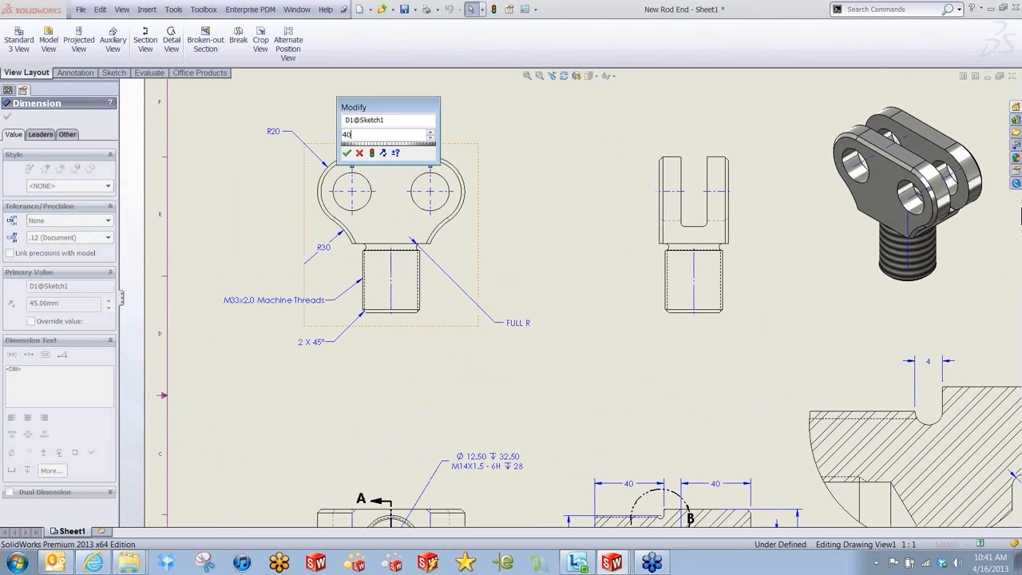
pyautogui.click(347, 152)
pyautogui.click(559, 182)
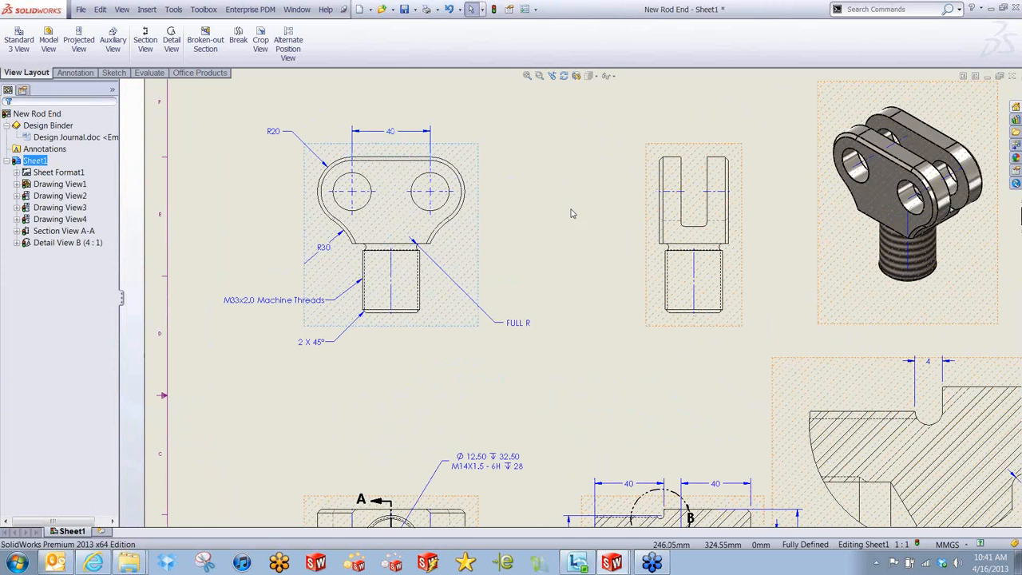
pyautogui.press('f')
pyautogui.moveTo(559, 244); pyautogui.dragTo(495, 217, button='middle')
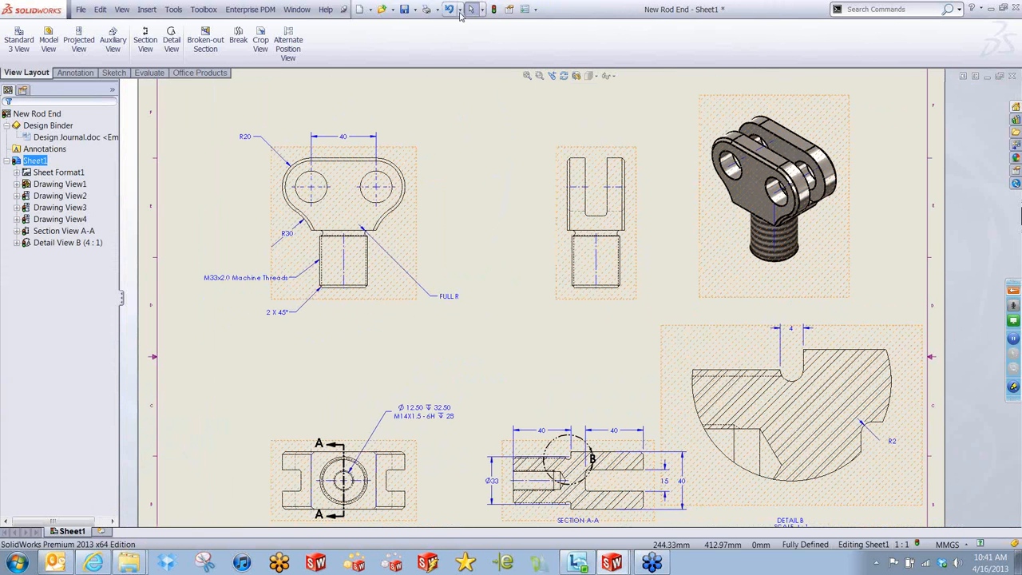
pyautogui.click(495, 10)
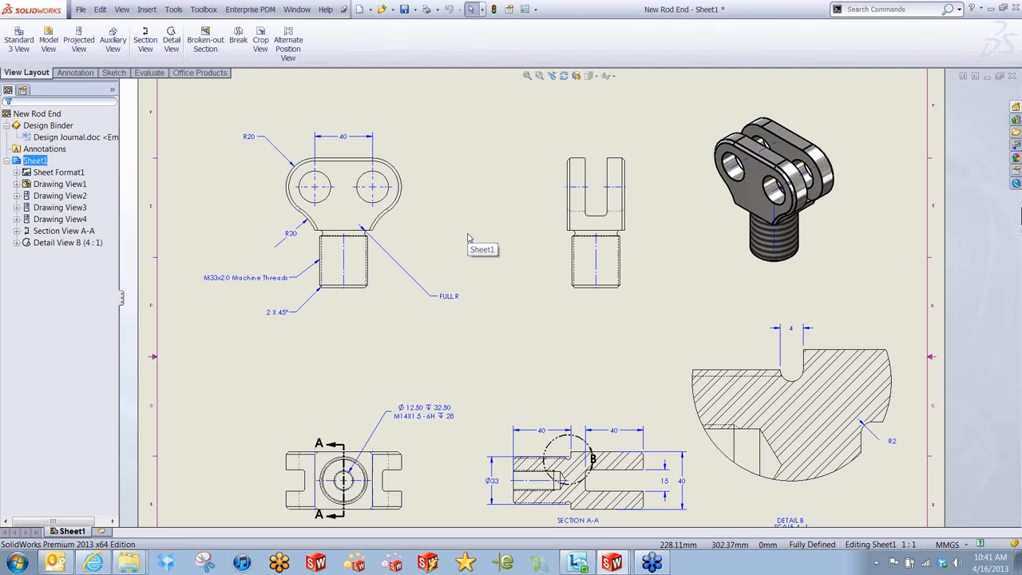
# - In the New Rod End part, display the clevis plate's dimensions and check the hole spacing from the other side
pyautogui.hotkey('ctrl', 'Tab')
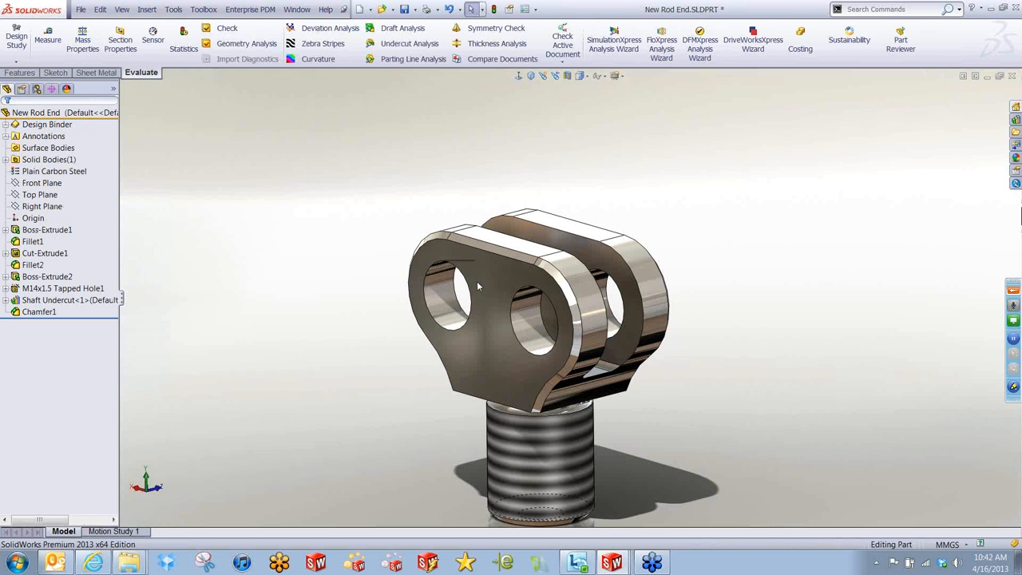
pyautogui.click(477, 281)
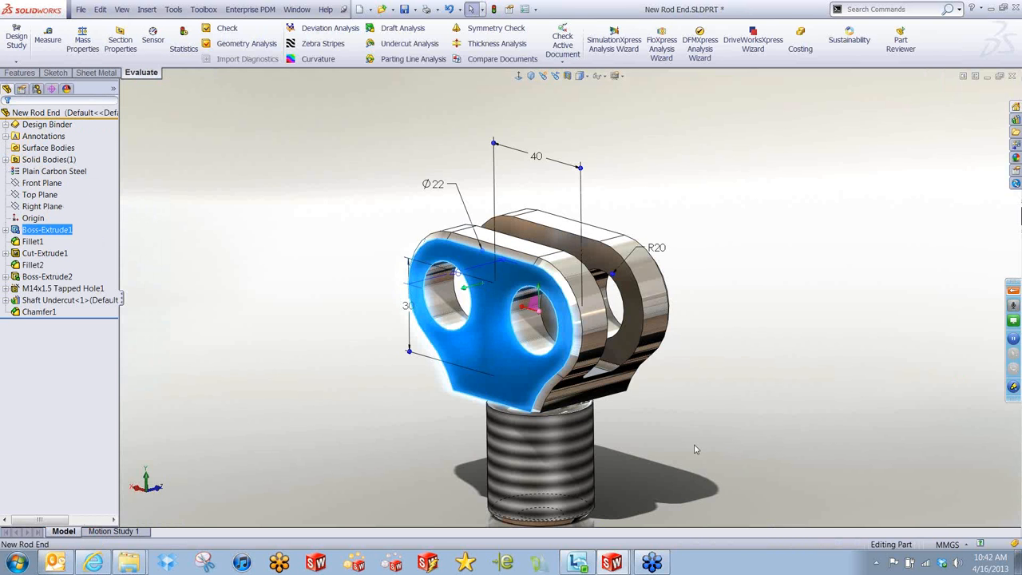
pyautogui.scroll(1, 695, 449)
pyautogui.moveTo(703, 423); pyautogui.dragTo(753, 399, button='middle')
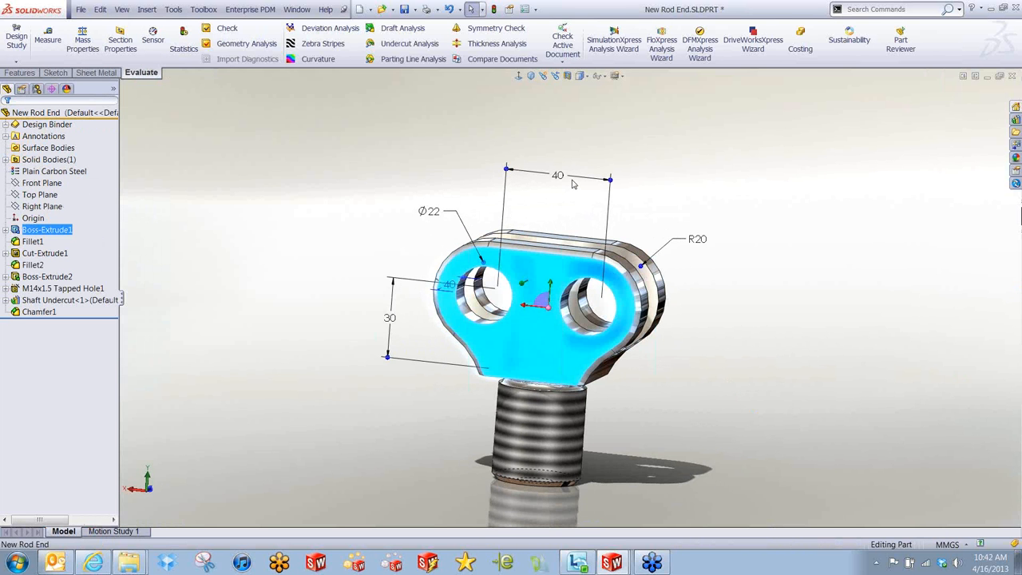
pyautogui.click(802, 366)
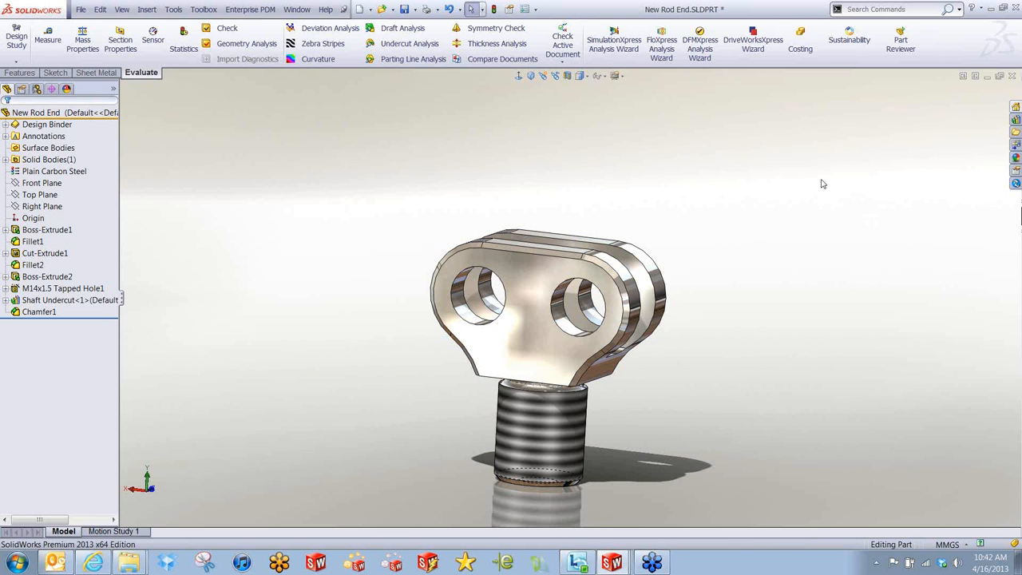
# - Show the rod end part in a narrow window beside the 4240 Spreader assembly, with the plunger's threaded end and arm in view
pyautogui.hotkey('ctrl', 'Tab')
pyautogui.hotkey('ctrl', 'Tab')
pyautogui.click(592, 297)
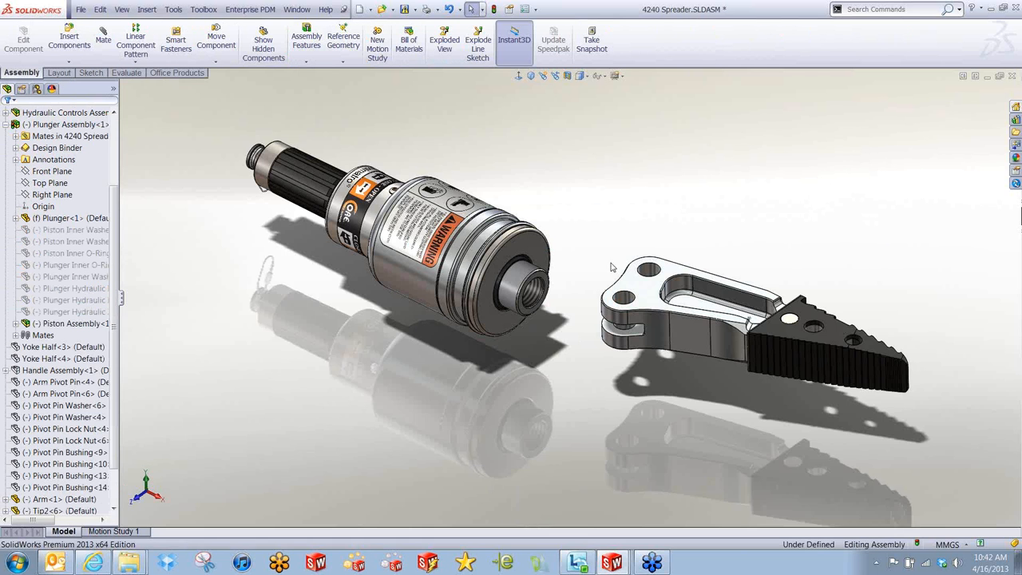
pyautogui.scroll(-3, 583, 294)
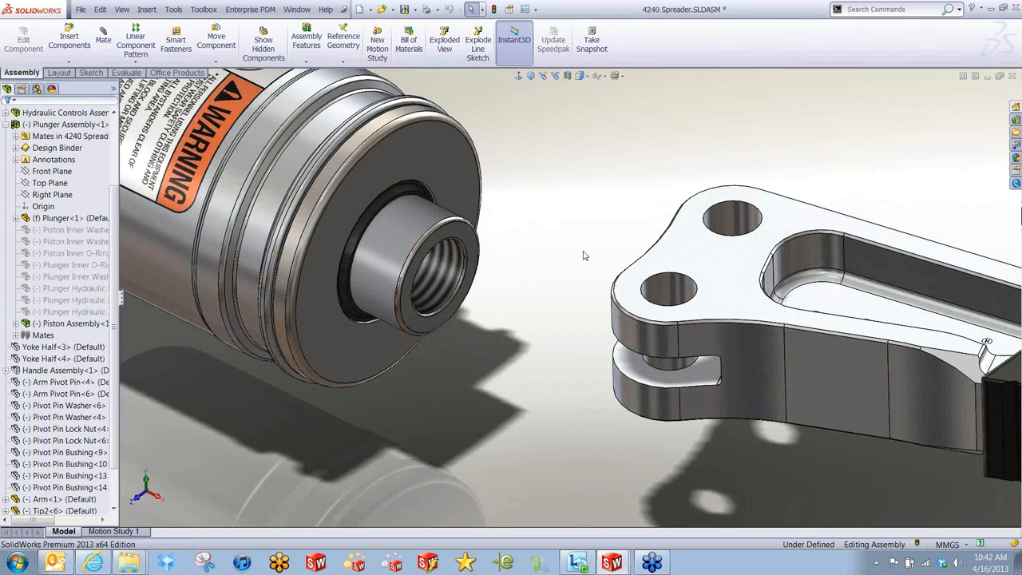
pyautogui.scroll(-2, 557, 227)
pyautogui.hotkey('ctrl', 'Tab')
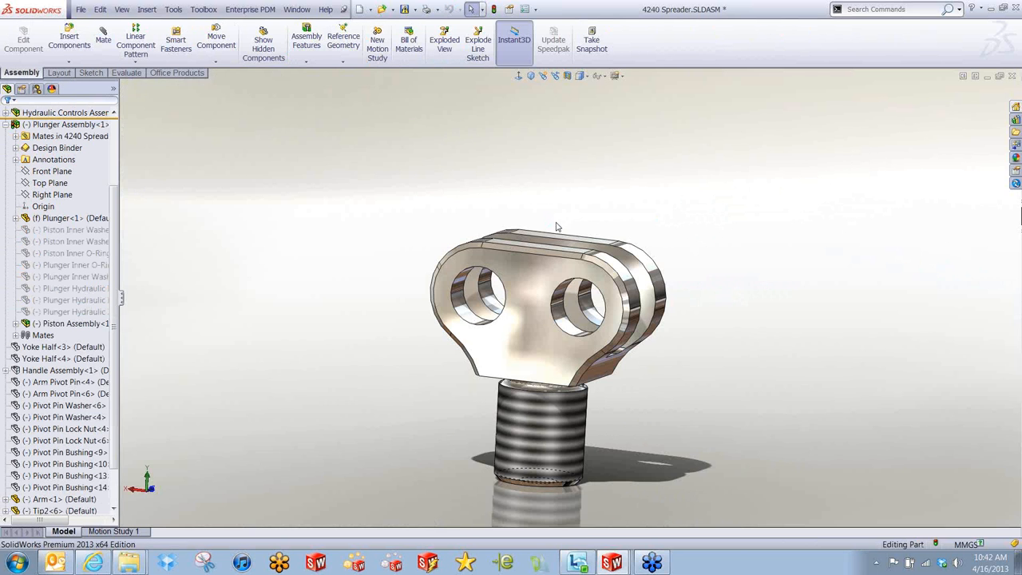
pyautogui.click(962, 76)
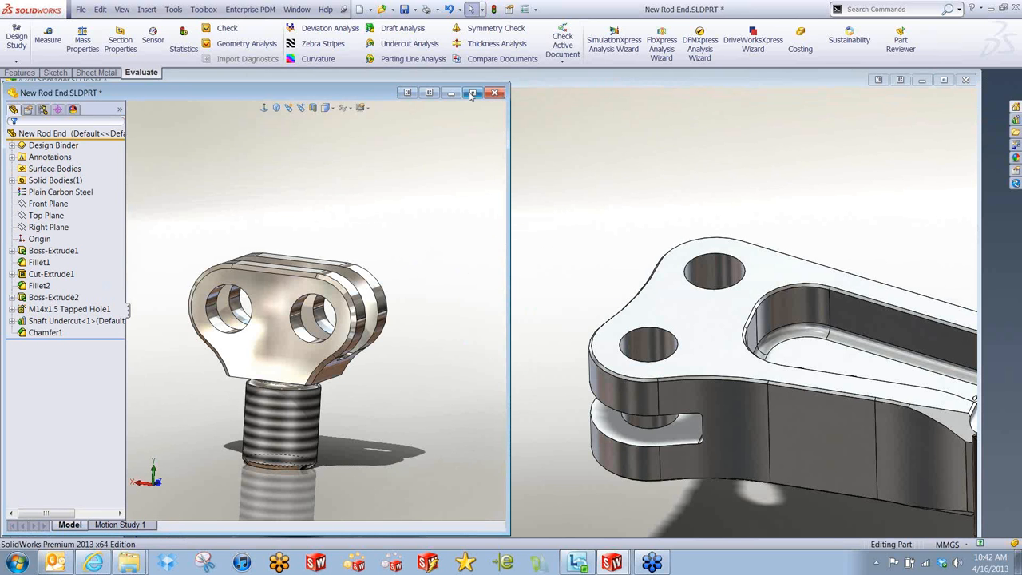
pyautogui.moveTo(511, 83); pyautogui.dragTo(310, 114)
# - Insert the rod end into the assembly with its threaded boss concentric to the plunger's threaded hole, and maximize the assembly window
pyautogui.moveTo(171, 399); pyautogui.dragTo(405, 344)
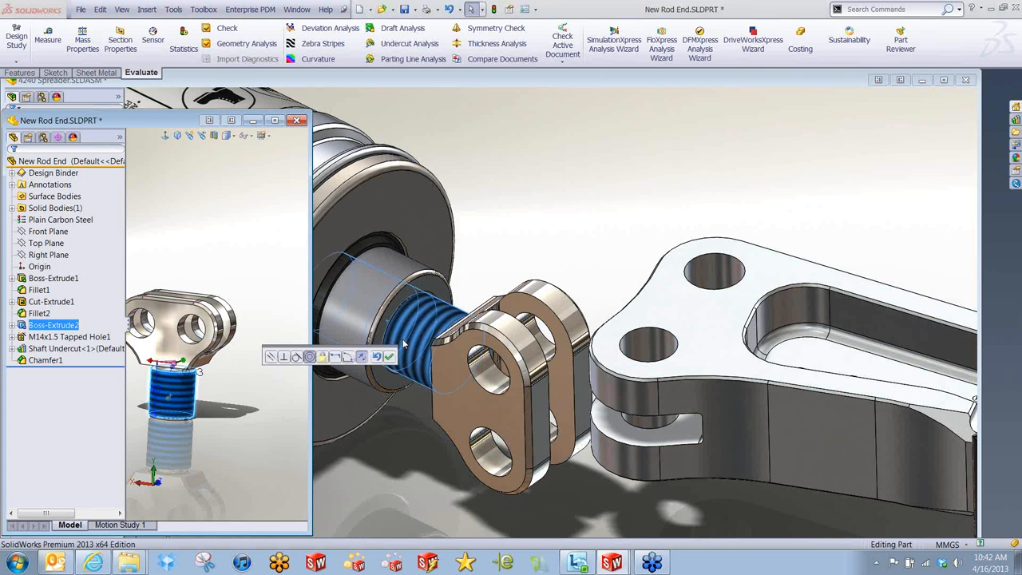
pyautogui.click(389, 356)
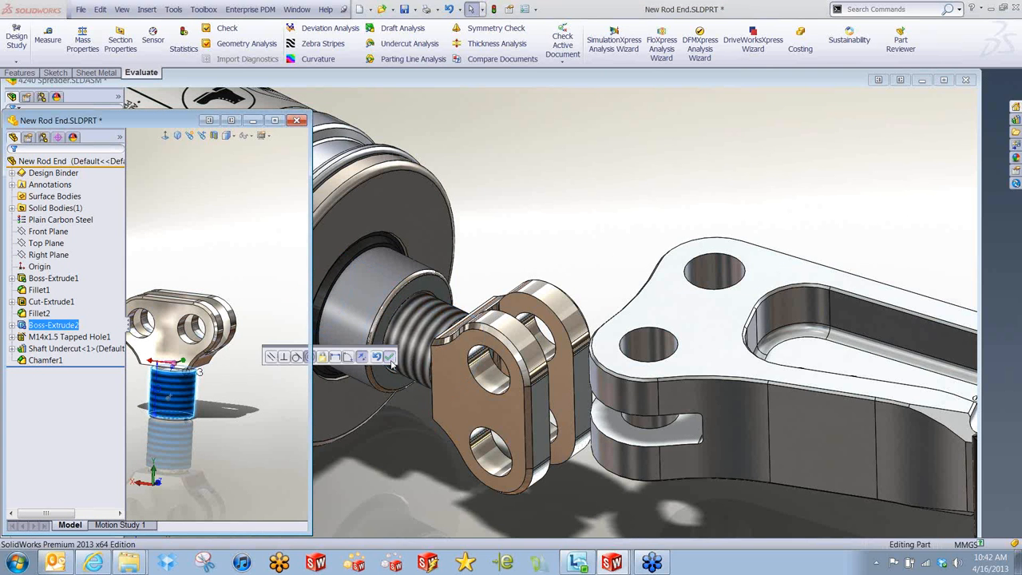
pyautogui.doubleClick(446, 82)
# - Rotate the rod end about its threaded axis so the flat clevis face turns upward beside the arm
pyautogui.scroll(-4, 471, 337)
pyautogui.moveTo(482, 336); pyautogui.dragTo(470, 289, button='middle')
pyautogui.click(471, 289)
pyautogui.moveTo(469, 285); pyautogui.dragTo(566, 270)
pyautogui.scroll(3, 514, 238)
pyautogui.click(562, 174)
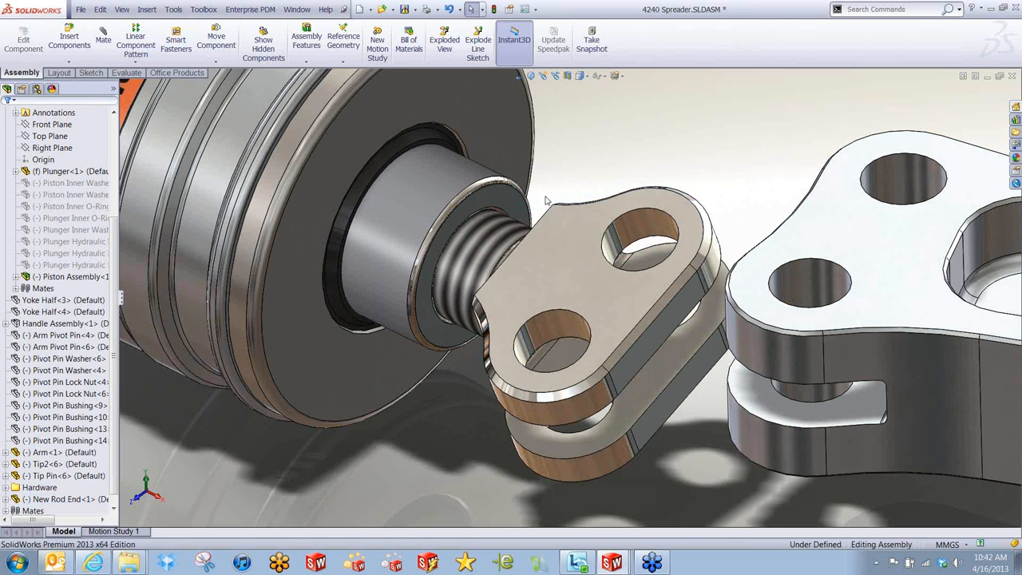
# - Mate the rod end's shoulder edge coincident with the plunger's end face so the clevis seats against the plunger
pyautogui.click(546, 216)
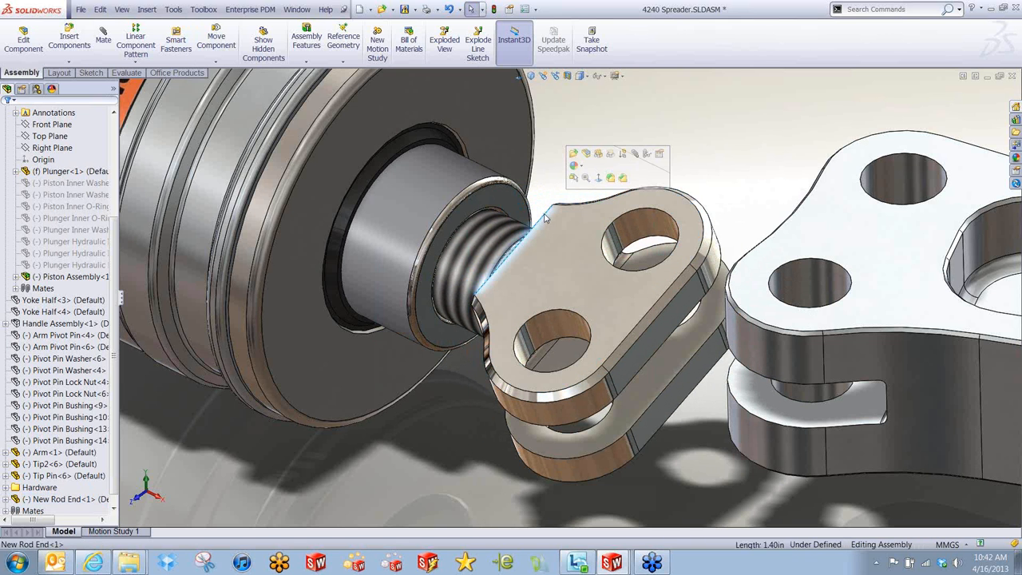
pyautogui.keyDown('alt'); pyautogui.moveTo(546, 216); pyautogui.dragTo(502, 204); pyautogui.keyUp('alt')
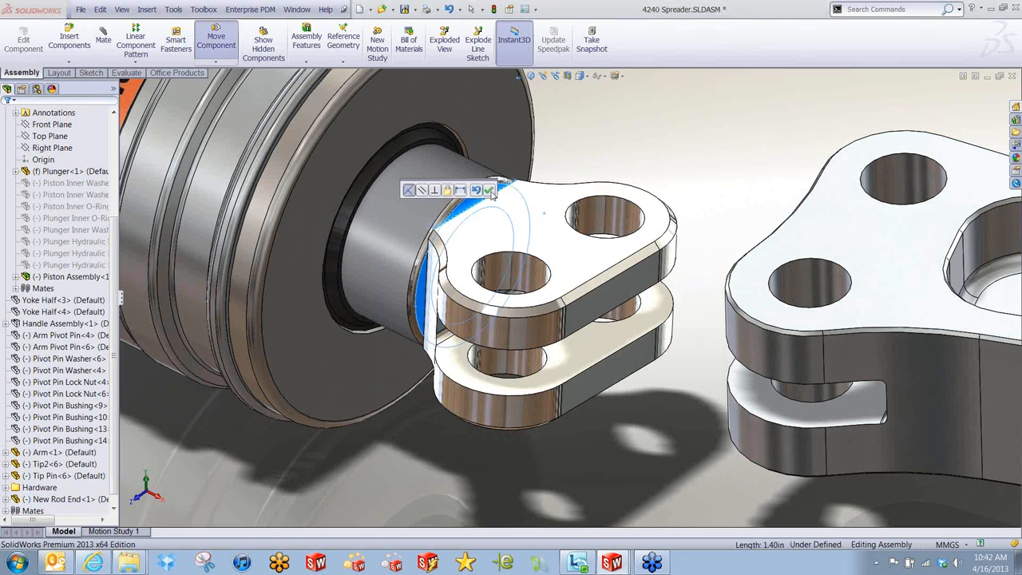
pyautogui.click(489, 190)
pyautogui.moveTo(524, 237); pyautogui.dragTo(471, 217)
pyautogui.click(700, 199)
pyautogui.scroll(3, 717, 209)
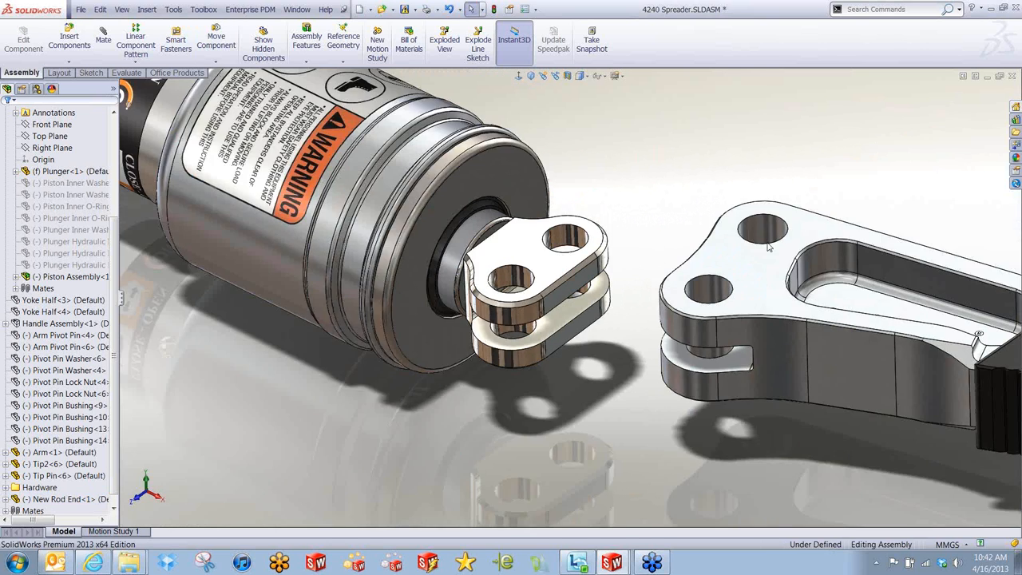
pyautogui.keyDown('ctrl'); pyautogui.moveTo(700, 164); pyautogui.dragTo(583, 189, button='middle'); pyautogui.keyUp('ctrl')
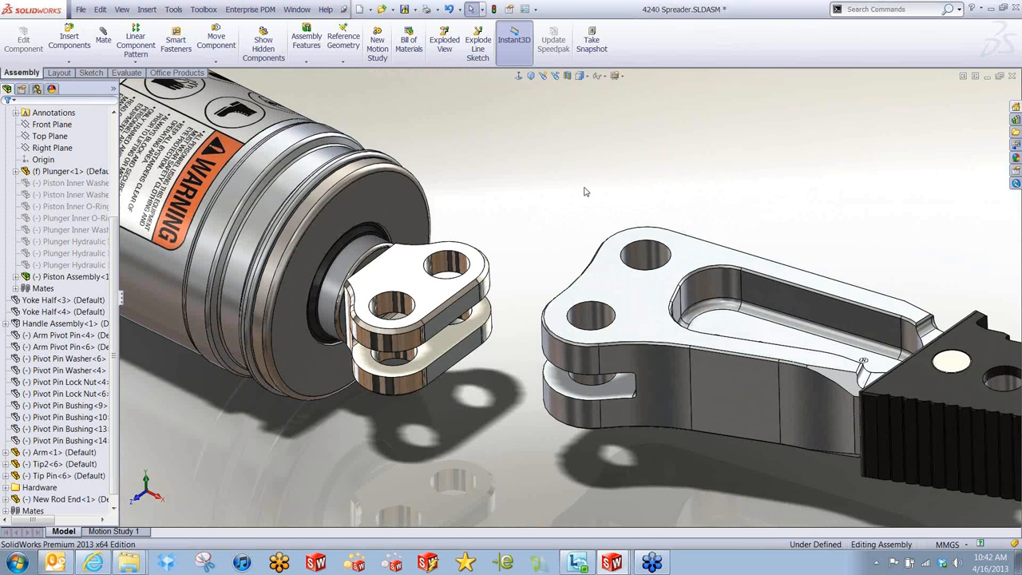
pyautogui.scroll(-2, 543, 355)
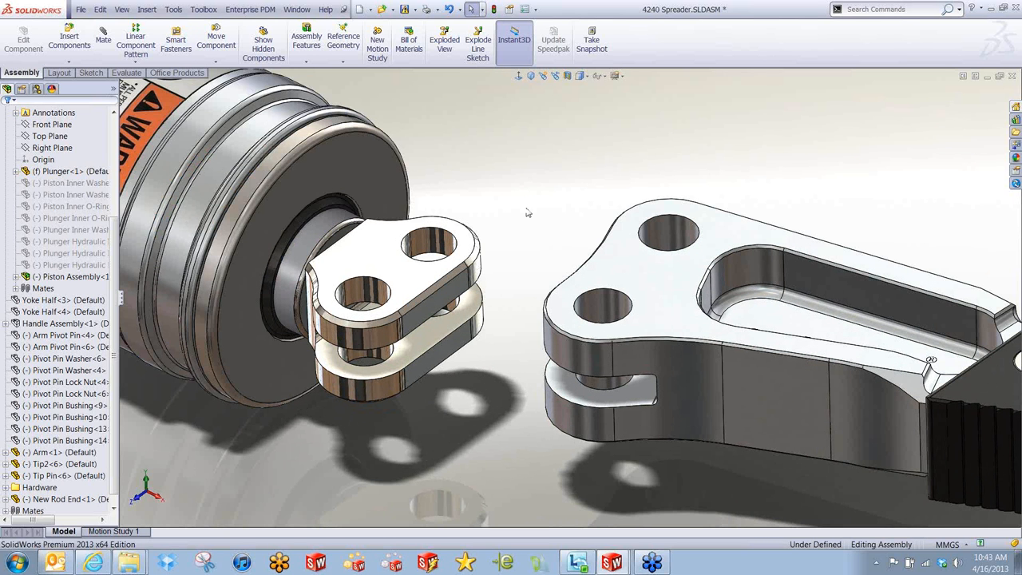
# - Try to search files and models for "link"
pyautogui.scroll(-3, 527, 212)
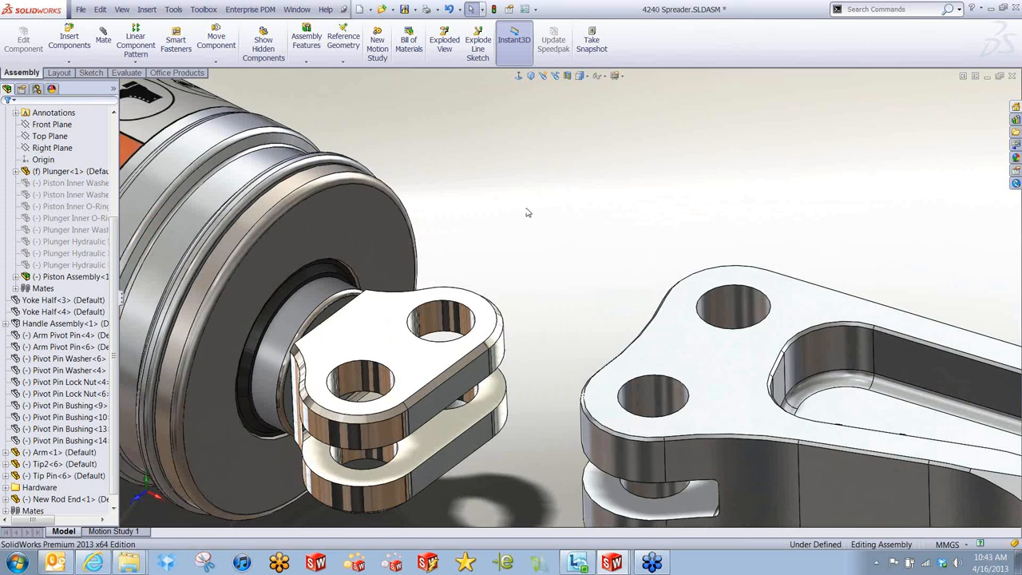
pyautogui.scroll(4, 527, 212)
pyautogui.scroll(-1, 558, 353)
pyautogui.moveTo(558, 353)
pyautogui.mouseDown(button='middle')
pyautogui.moveTo(559, 341)
pyautogui.moveTo(562, 352)
pyautogui.mouseUp(button='middle')
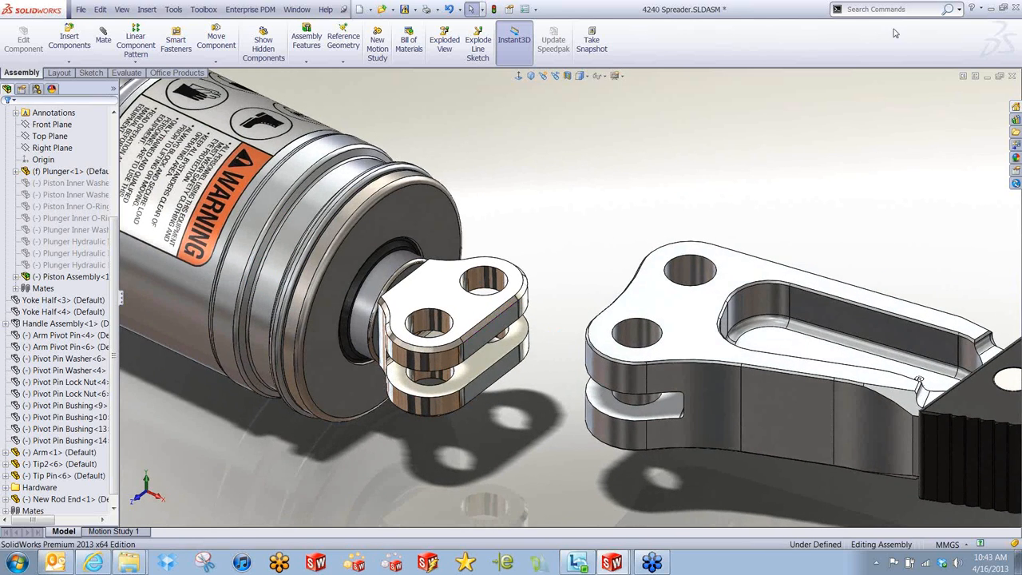
pyautogui.click(959, 9)
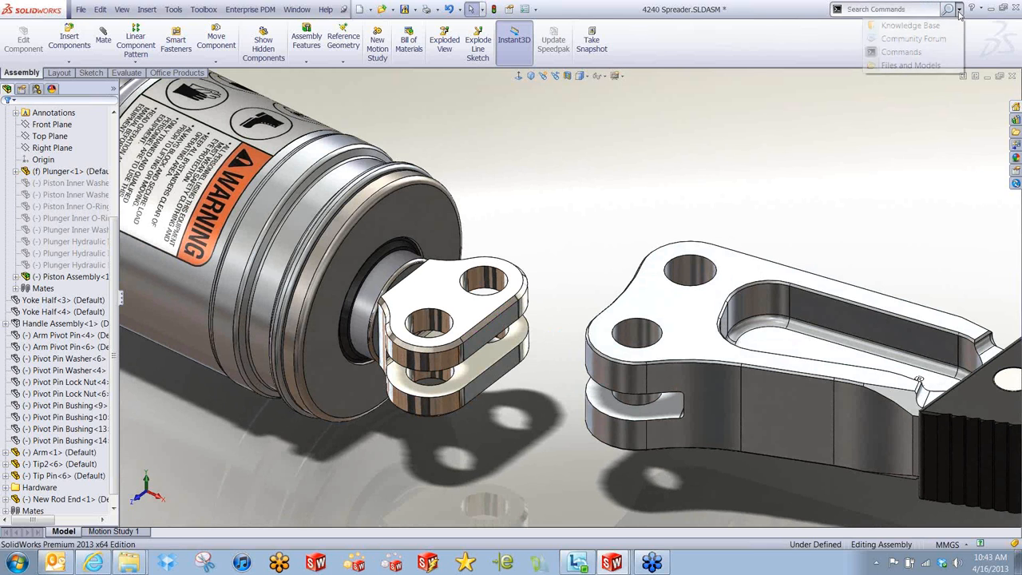
pyautogui.click(902, 64)
pyautogui.click(890, 9)
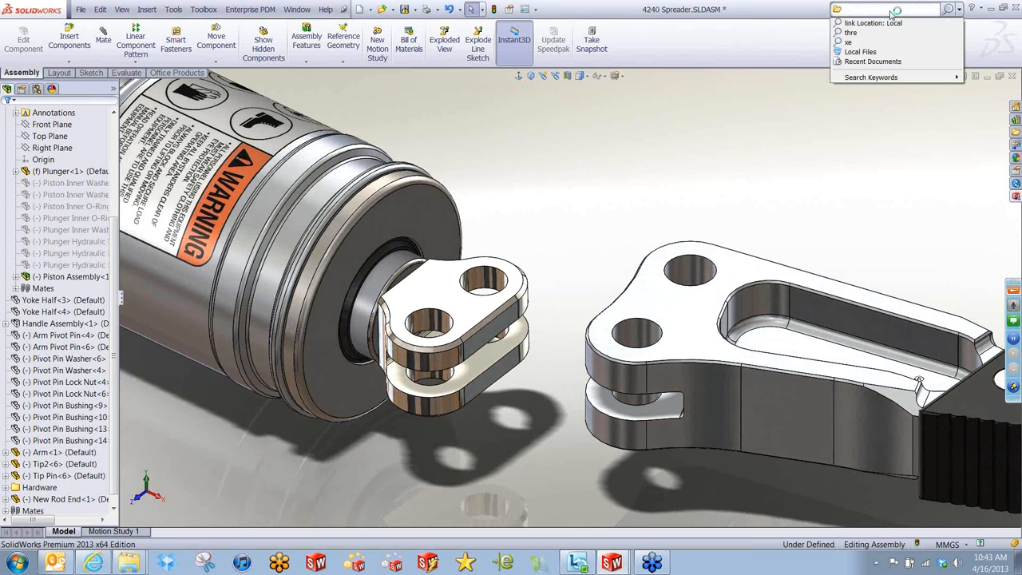
pyautogui.write('4')
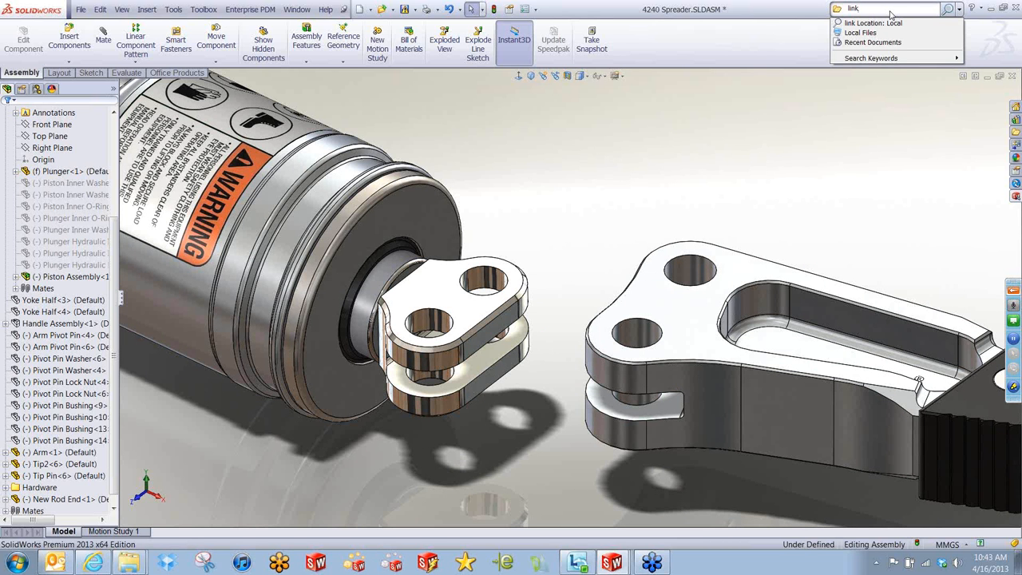
pyautogui.press('Return')
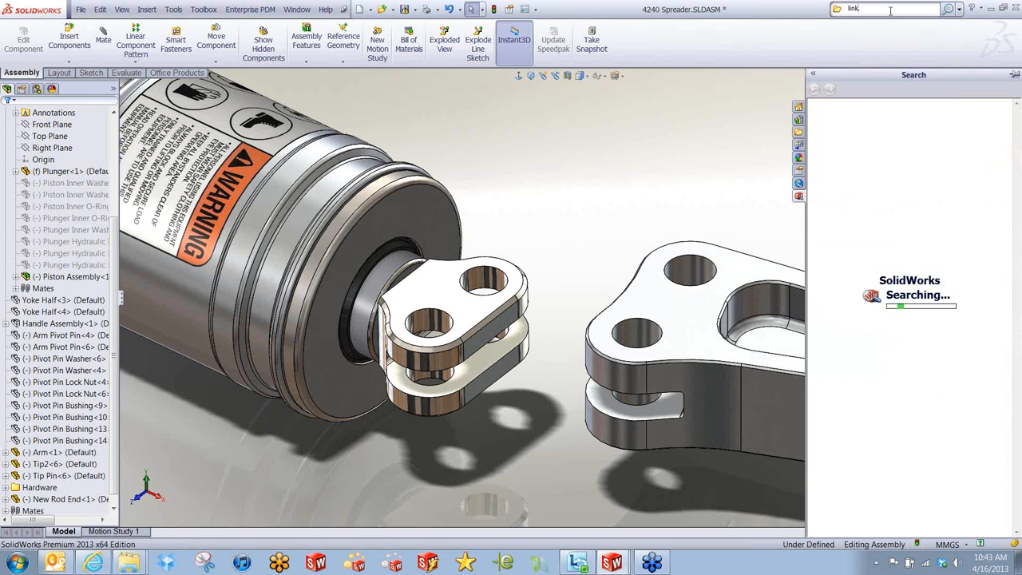
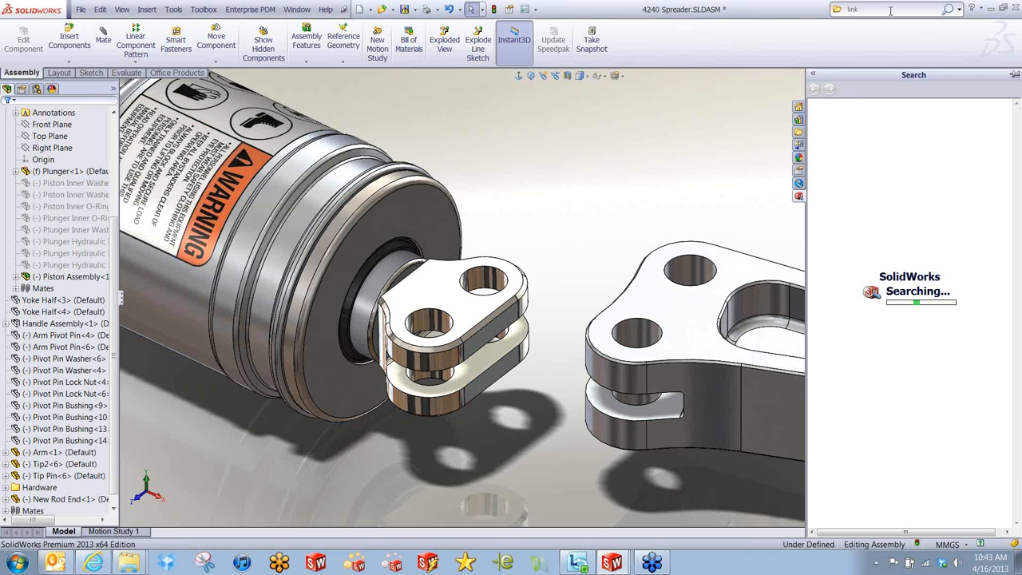
# - Start a Complete Search of the ACME Products vault in Enterprise PDM, with the saved searches' names fully readable
pyautogui.click(798, 183)
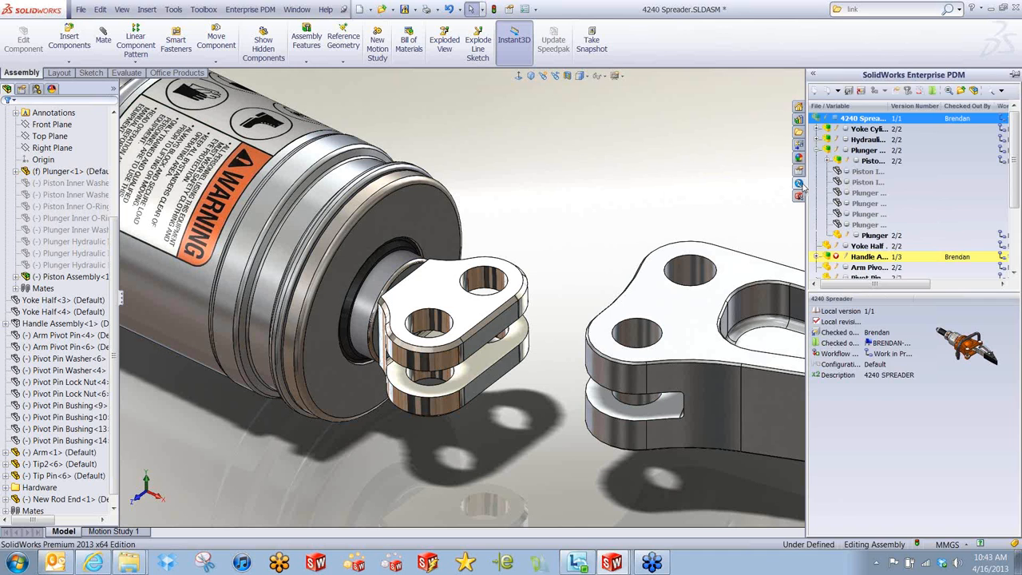
pyautogui.click(1002, 91)
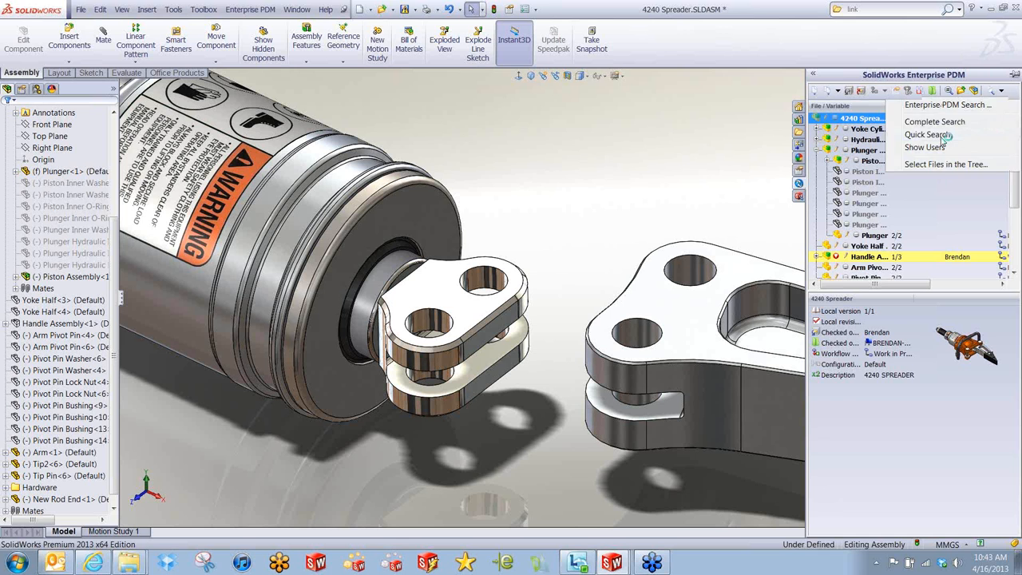
pyautogui.click(942, 139)
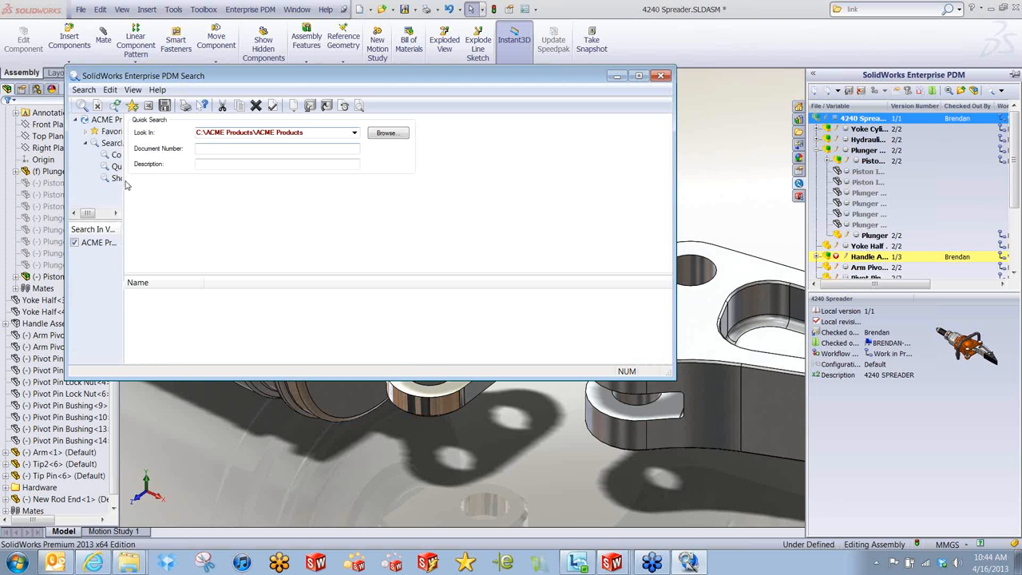
pyautogui.moveTo(124, 188); pyautogui.dragTo(181, 191)
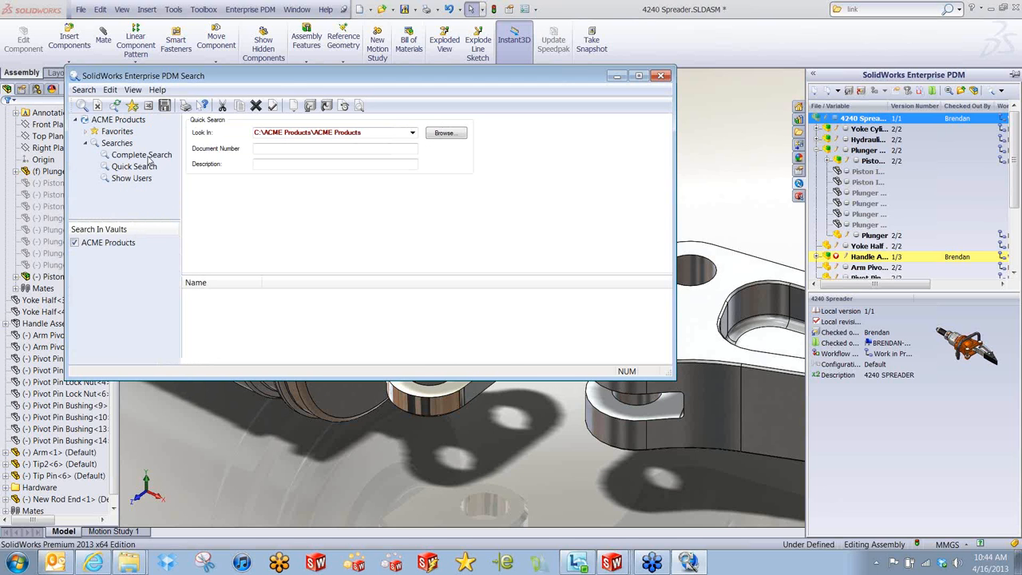
pyautogui.click(148, 157)
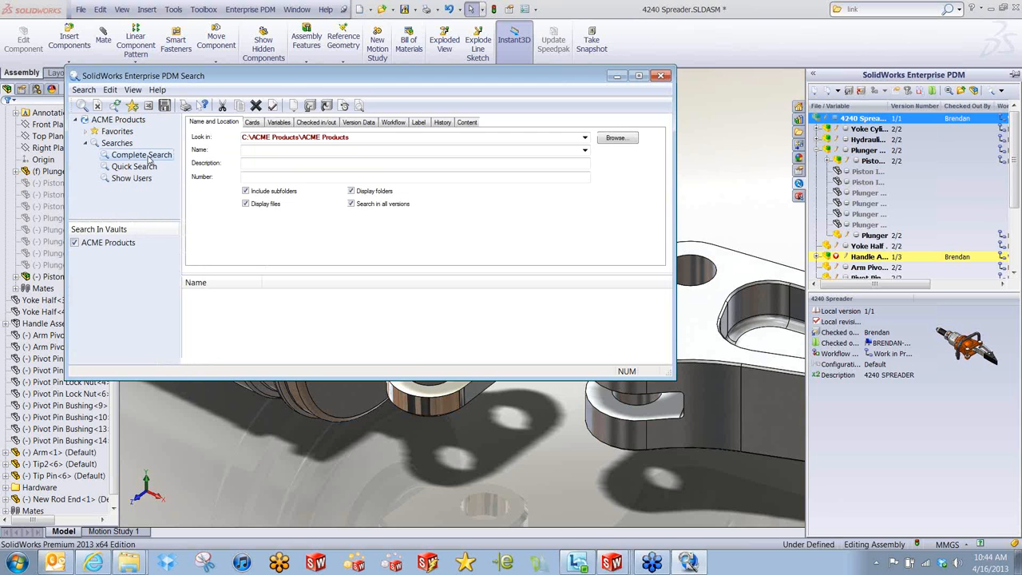
# - Search the ACME Products vault for files with the description "link"
pyautogui.click(254, 123)
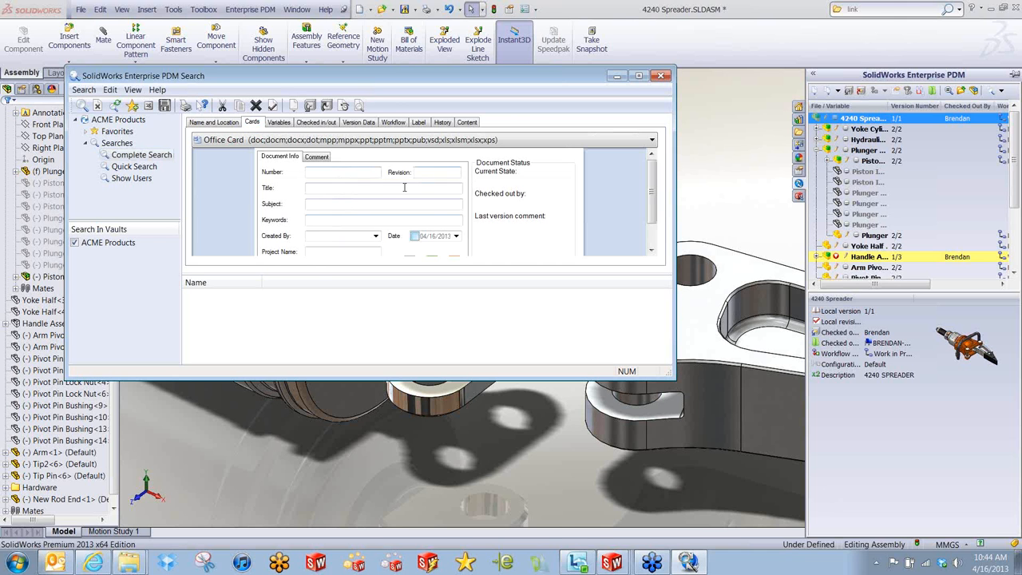
pyautogui.moveTo(649, 197); pyautogui.dragTo(654, 172)
pyautogui.click(214, 122)
pyautogui.click(259, 163)
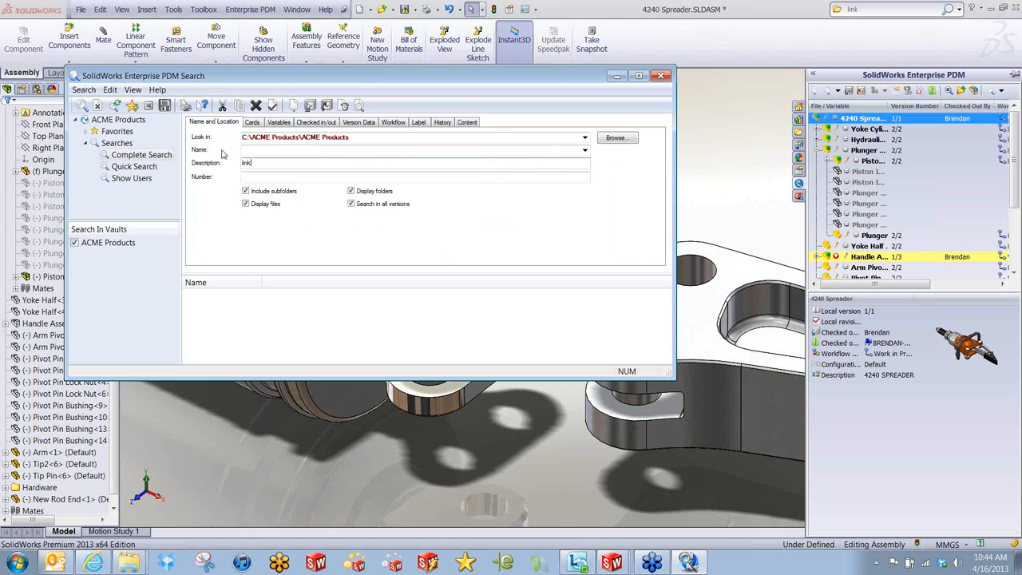
pyautogui.click(82, 105)
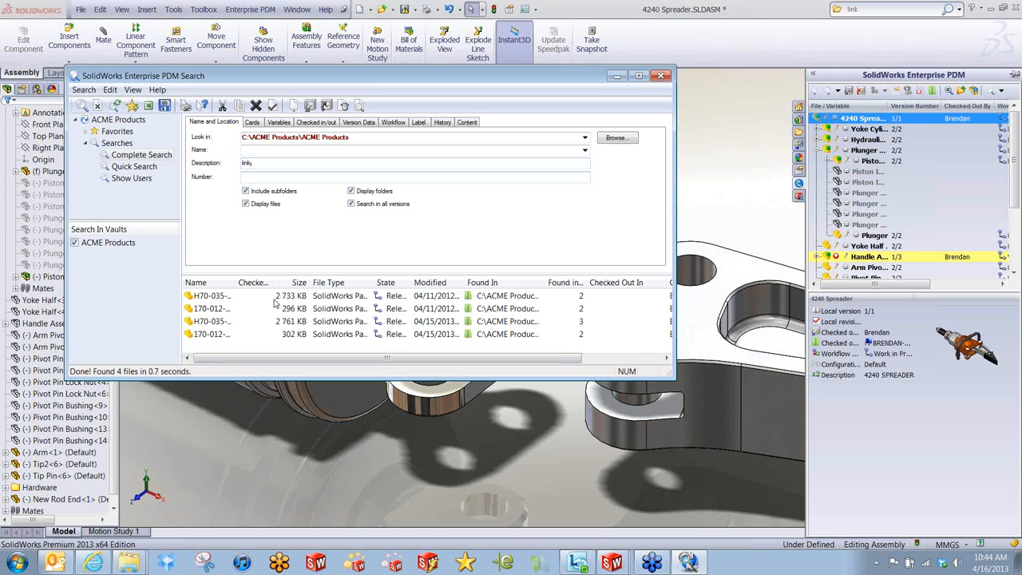
# - Widen the results' Name column to show full file names and select H70-035-541.SLDPRT
pyautogui.moveTo(236, 283); pyautogui.dragTo(330, 282)
pyautogui.click(225, 296)
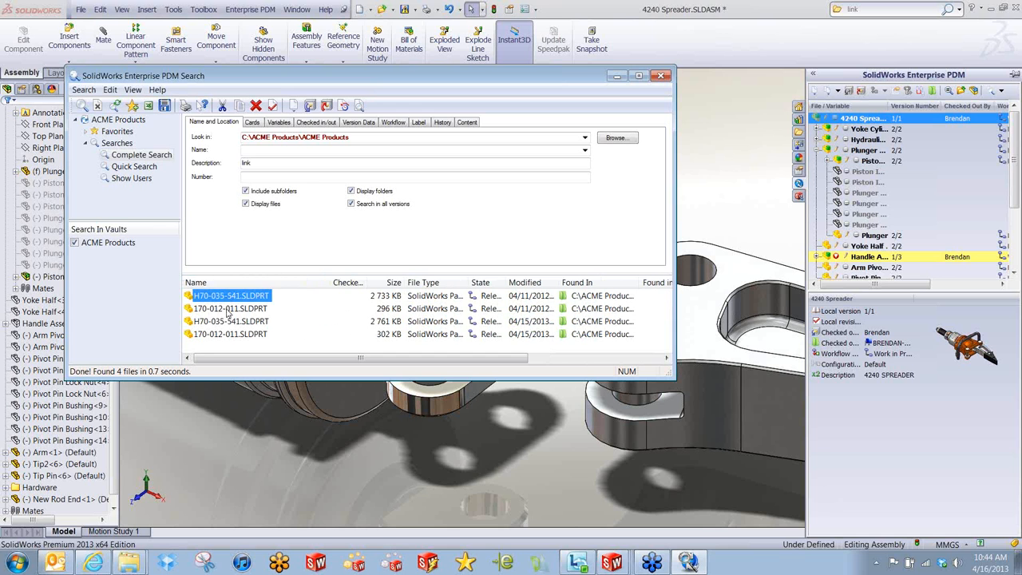
pyautogui.click(228, 310)
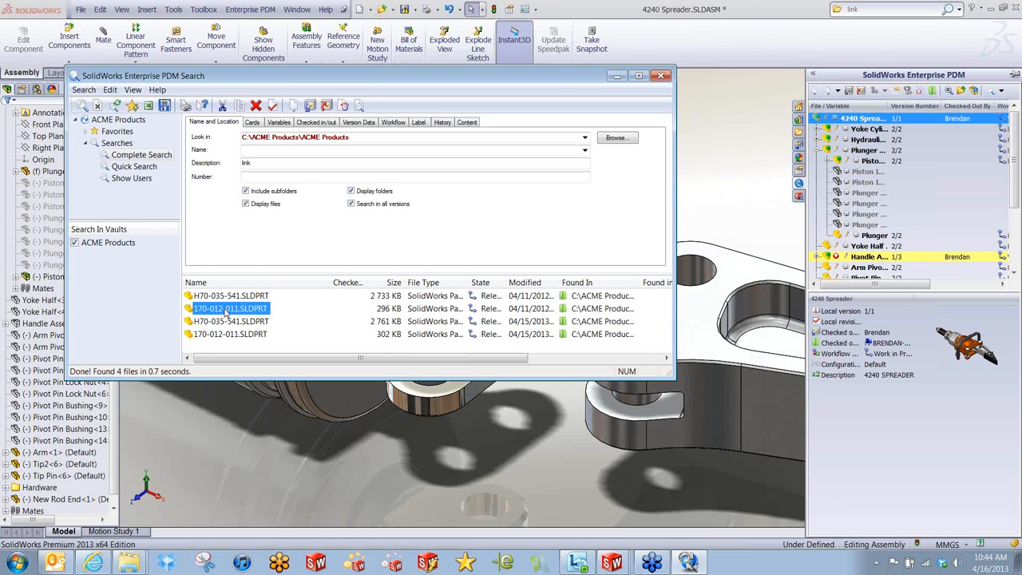
pyautogui.rightClick(226, 311)
pyautogui.click(220, 296)
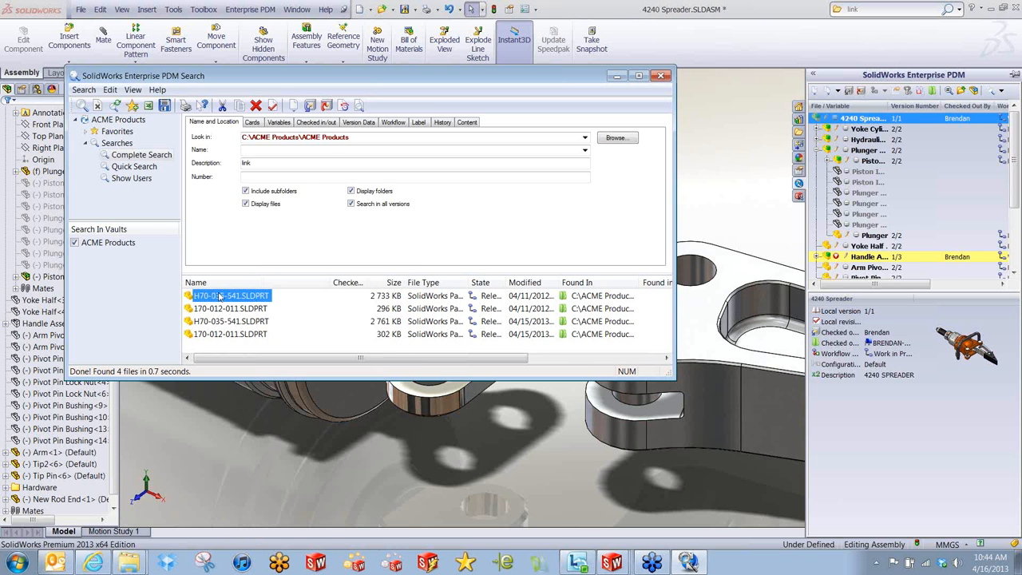
# - Examine the other vault search criteria, from cards, variables and check-out status to version data, workflow, content, history and labels
pyautogui.click(252, 126)
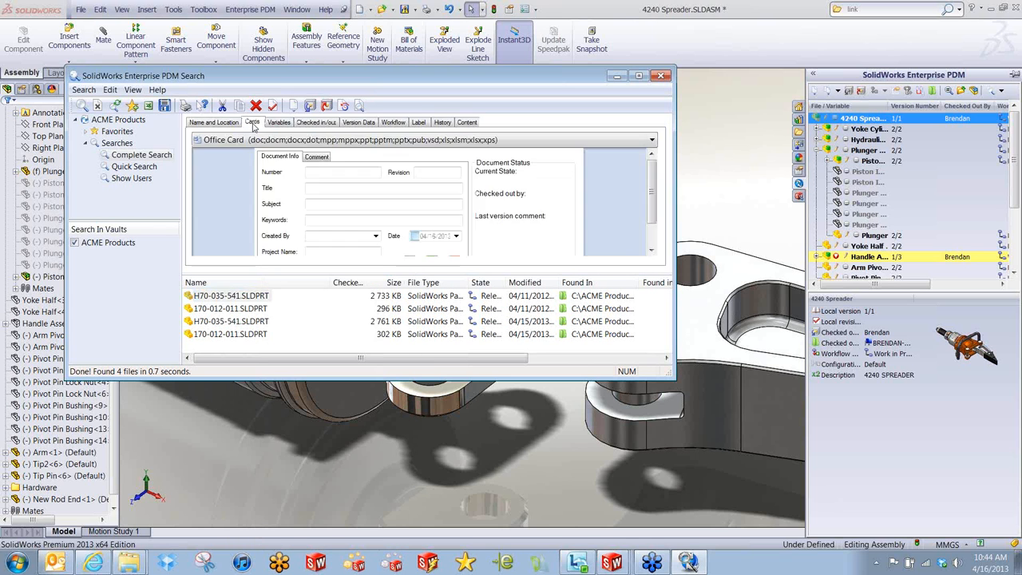
pyautogui.click(280, 124)
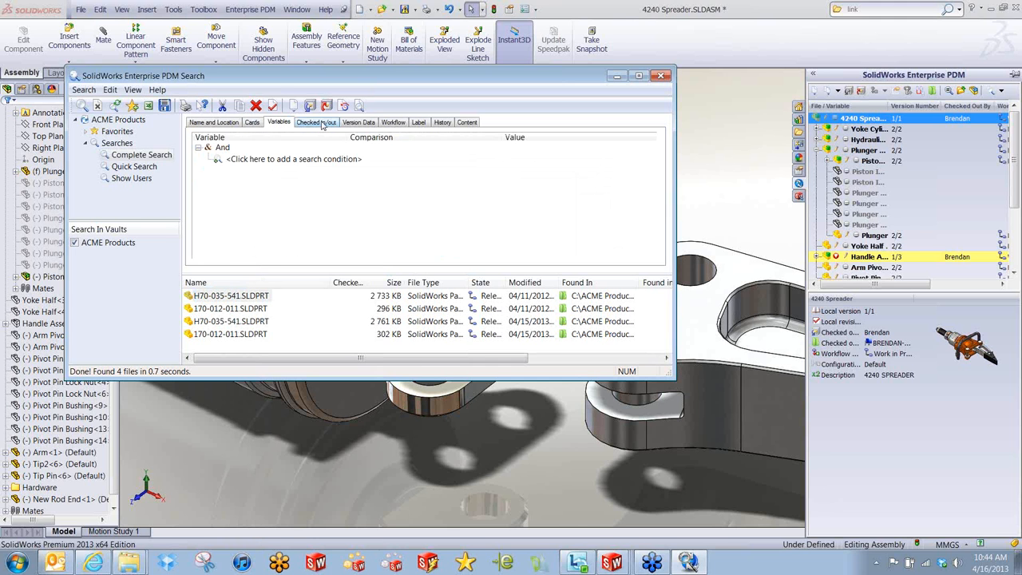
pyautogui.click(322, 124)
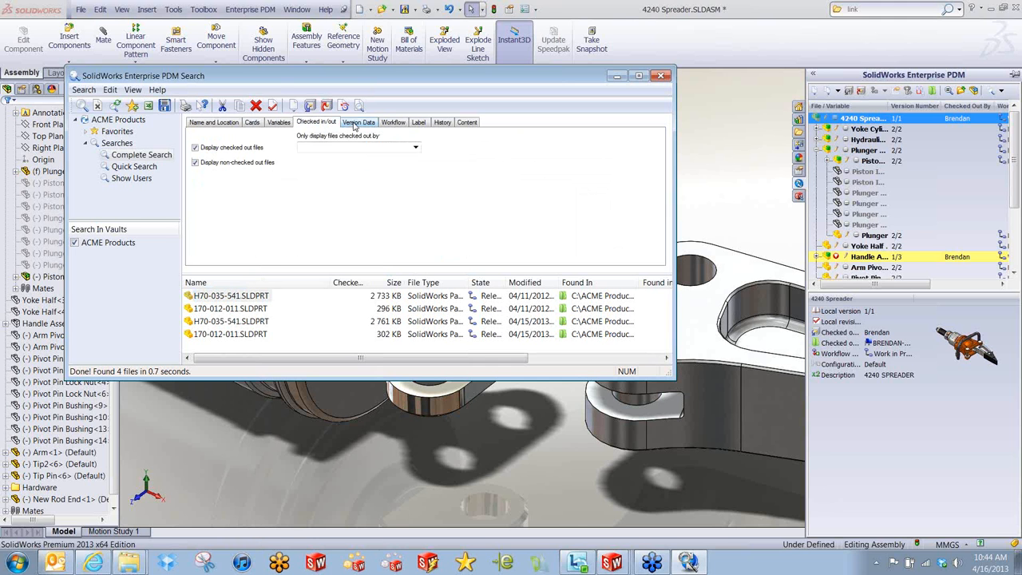
pyautogui.click(355, 124)
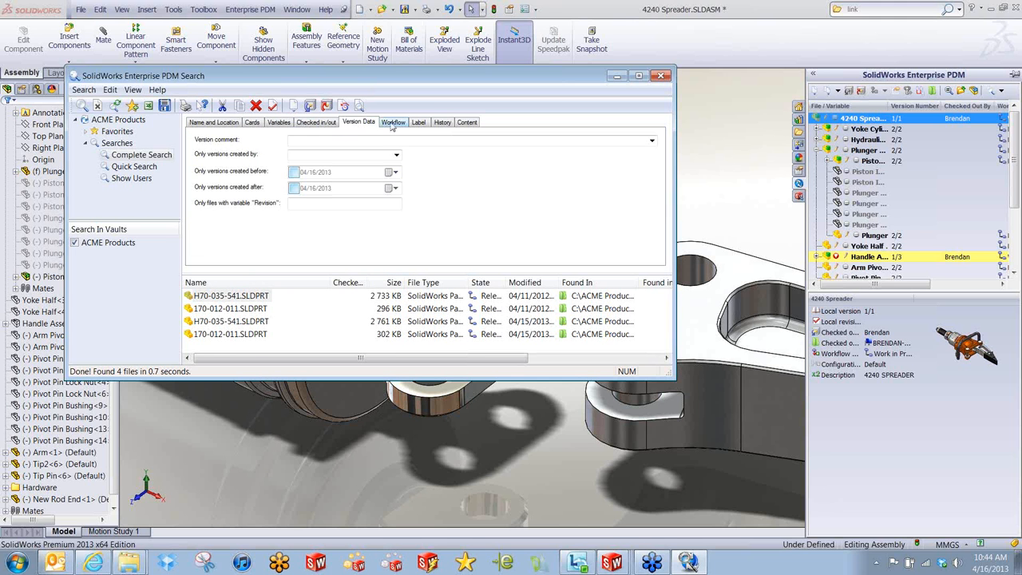
pyautogui.click(392, 124)
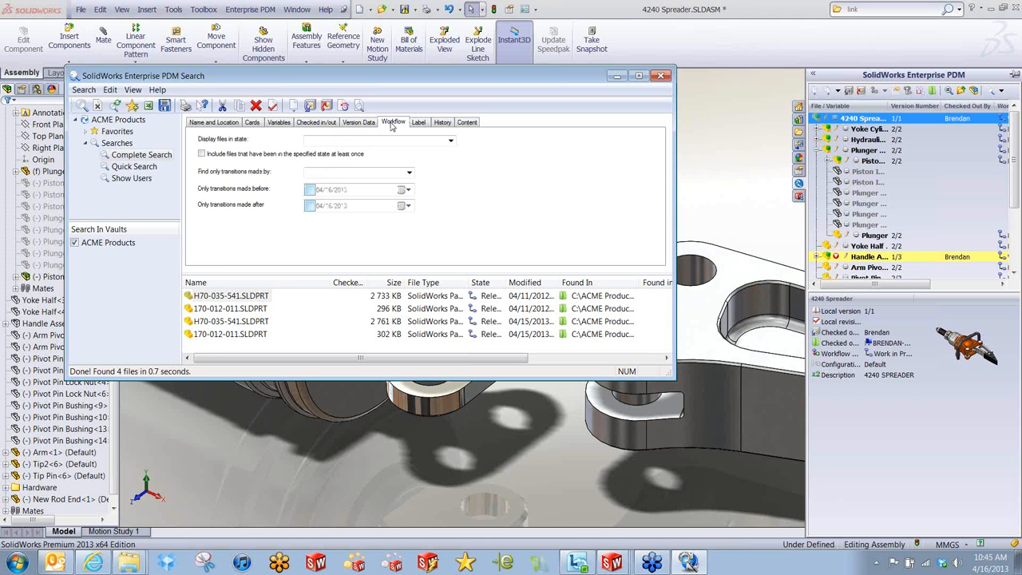
pyautogui.click(477, 123)
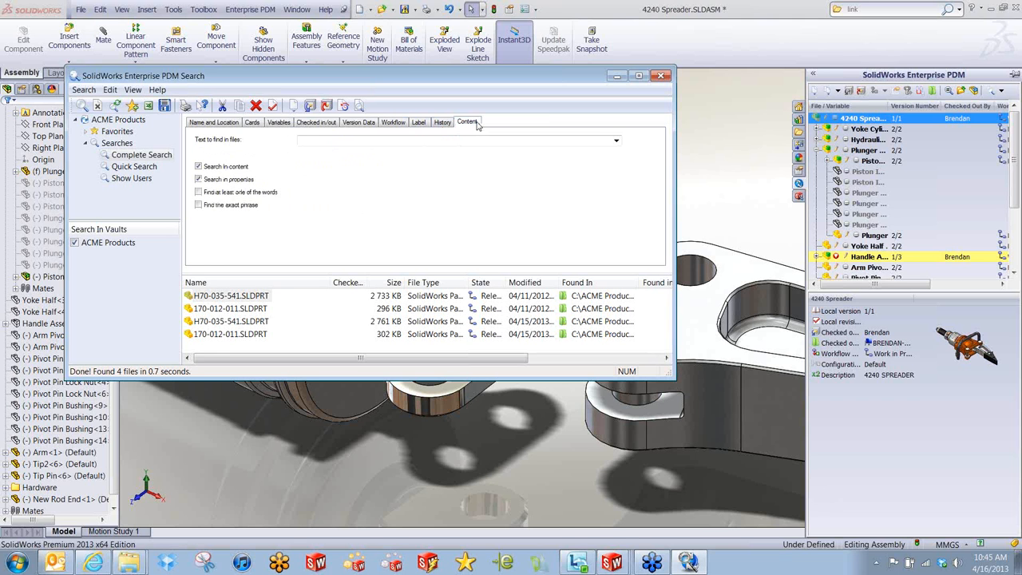
pyautogui.click(442, 122)
pyautogui.click(418, 122)
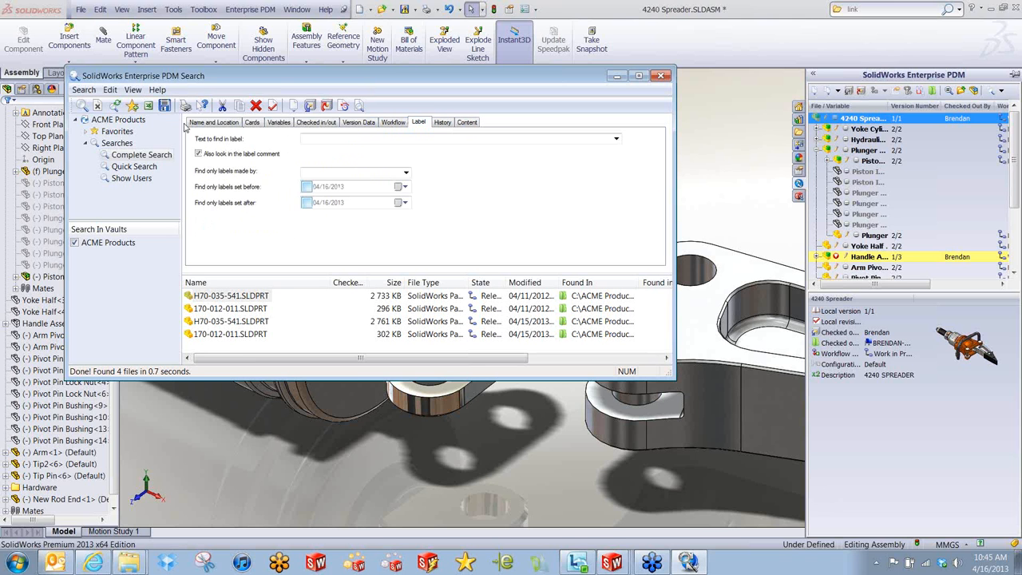
# - Enlarge the vault search window to show the file preview, and preview the link part 170-012-011.SLDPRT
pyautogui.moveTo(313, 77); pyautogui.dragTo(265, 67)
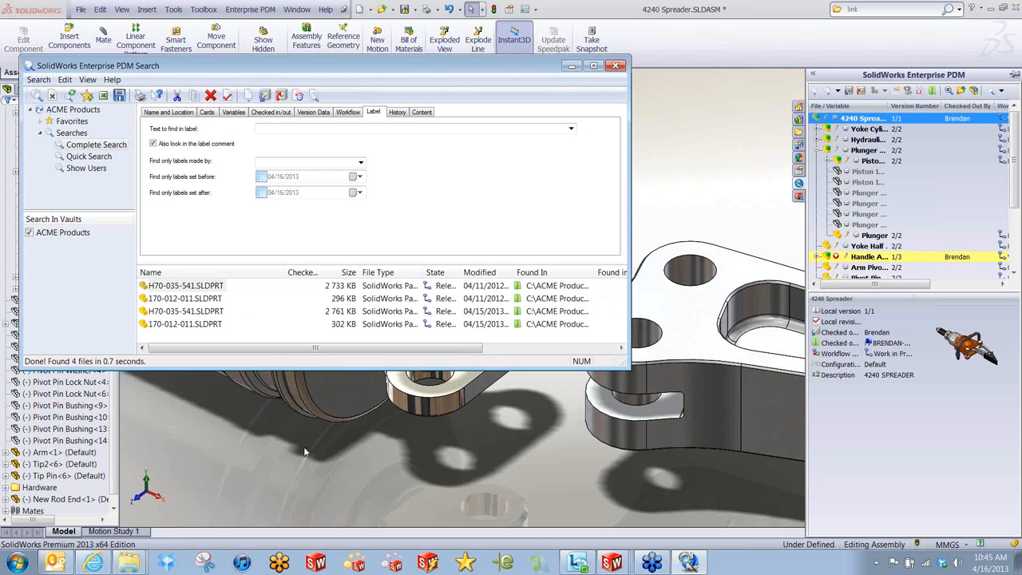
pyautogui.moveTo(301, 365); pyautogui.dragTo(301, 521)
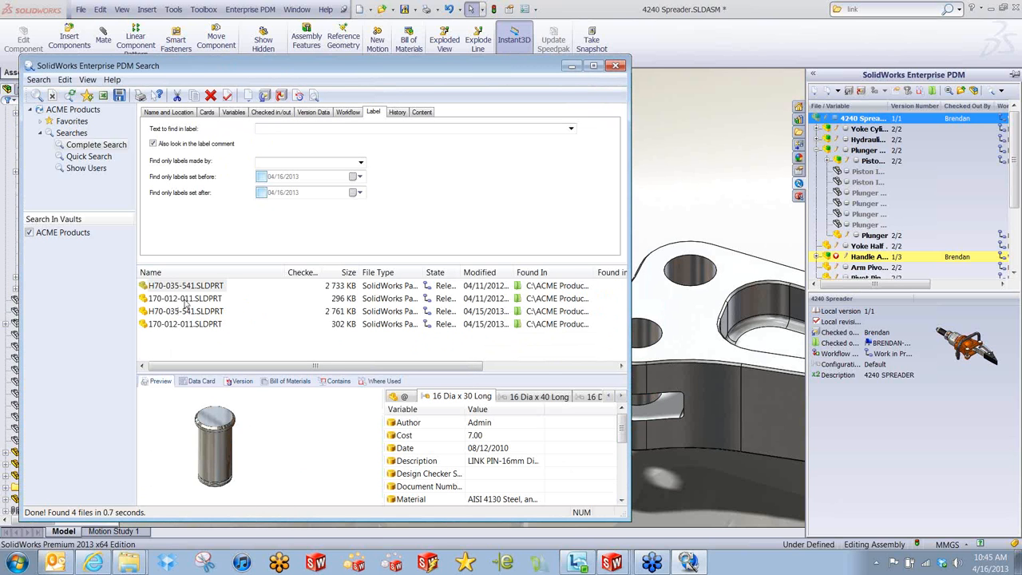
pyautogui.moveTo(208, 265); pyautogui.dragTo(208, 229)
pyautogui.click(190, 264)
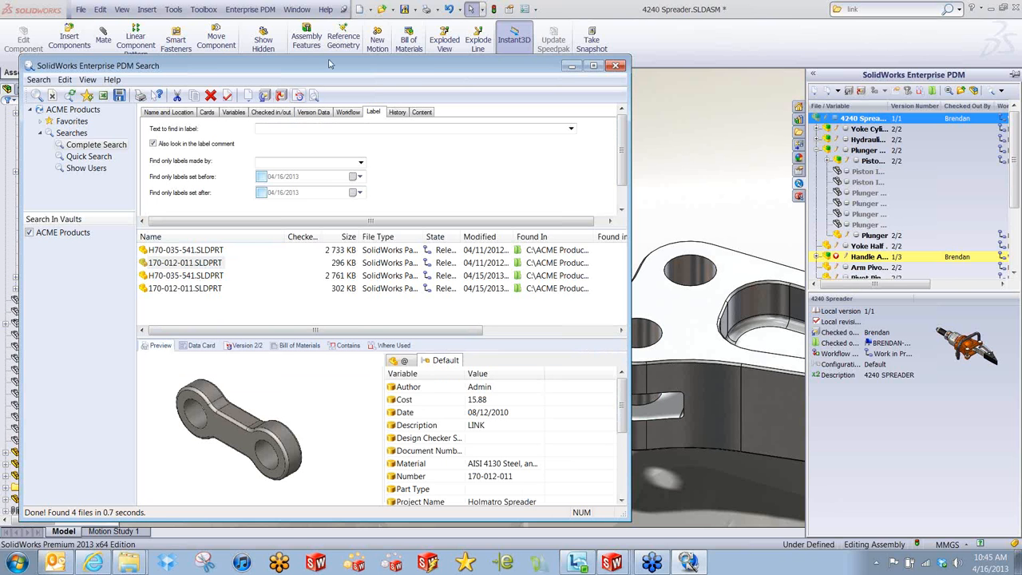
# - Shrink the vault search window beside the model and insert 170-012-011.SLDPRT into the assembly near the arm's clevis
pyautogui.moveTo(381, 72); pyautogui.dragTo(179, 70)
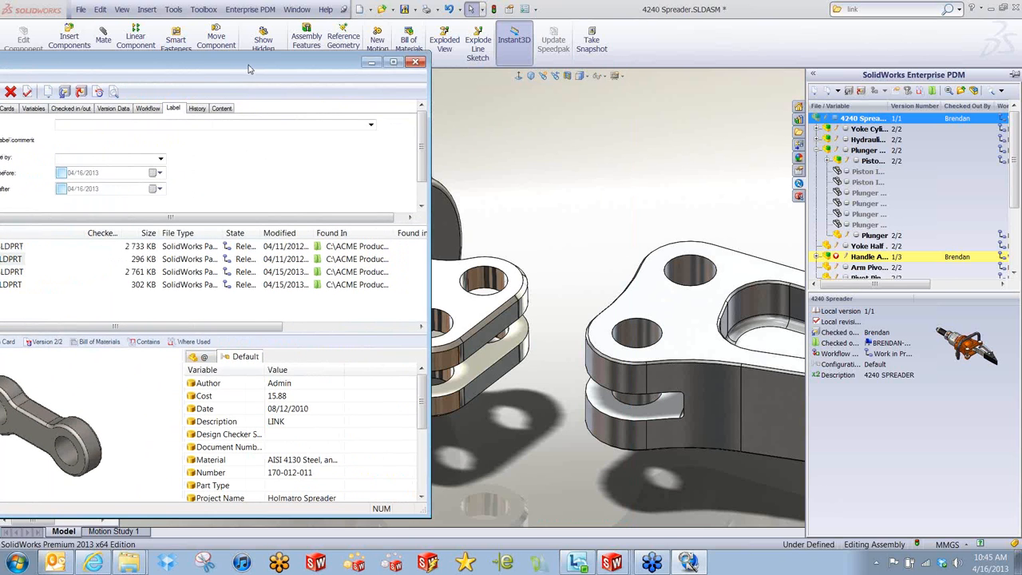
pyautogui.moveTo(252, 68); pyautogui.dragTo(331, 39)
pyautogui.moveTo(507, 488); pyautogui.dragTo(360, 444)
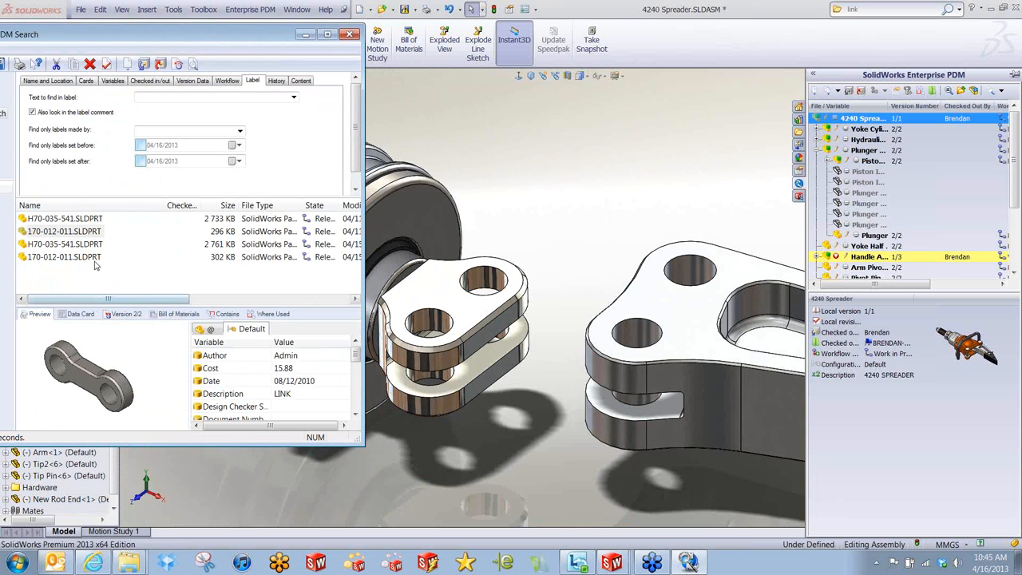
pyautogui.moveTo(48, 233); pyautogui.dragTo(627, 400)
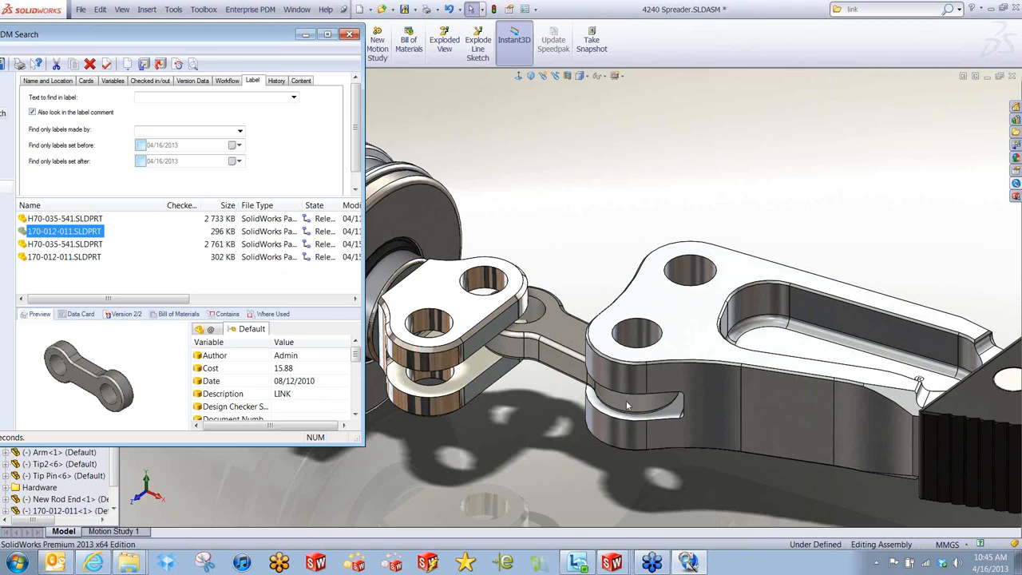
# - Mate the link's end hole concentric to the rod end's rear clevis hole
pyautogui.click(577, 275)
pyautogui.scroll(-2, 563, 310)
pyautogui.moveTo(574, 343); pyautogui.dragTo(635, 266)
pyautogui.press('Escape')
pyautogui.scroll(-3, 543, 340)
pyautogui.moveTo(467, 364); pyautogui.dragTo(463, 343, button='middle')
pyautogui.click(589, 203)
pyautogui.keyDown('alt'); pyautogui.moveTo(607, 260); pyautogui.dragTo(410, 207); pyautogui.keyUp('alt')
pyautogui.click(400, 197)
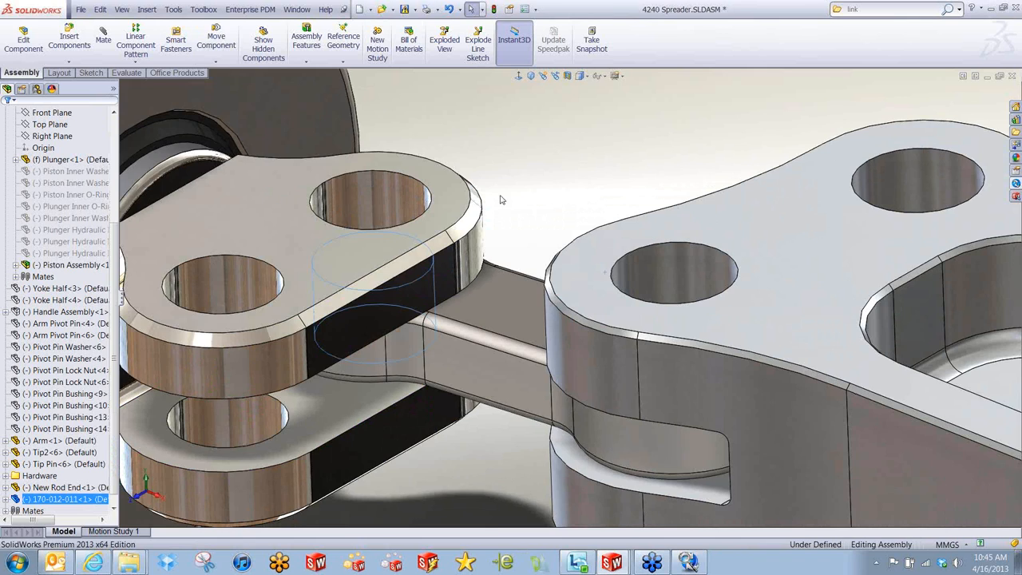
# - Move the rod end toward the arm so the plunger extends out of the cylinder
pyautogui.scroll(3, 537, 233)
pyautogui.scroll(2, 538, 238)
pyautogui.moveTo(448, 268); pyautogui.dragTo(519, 289)
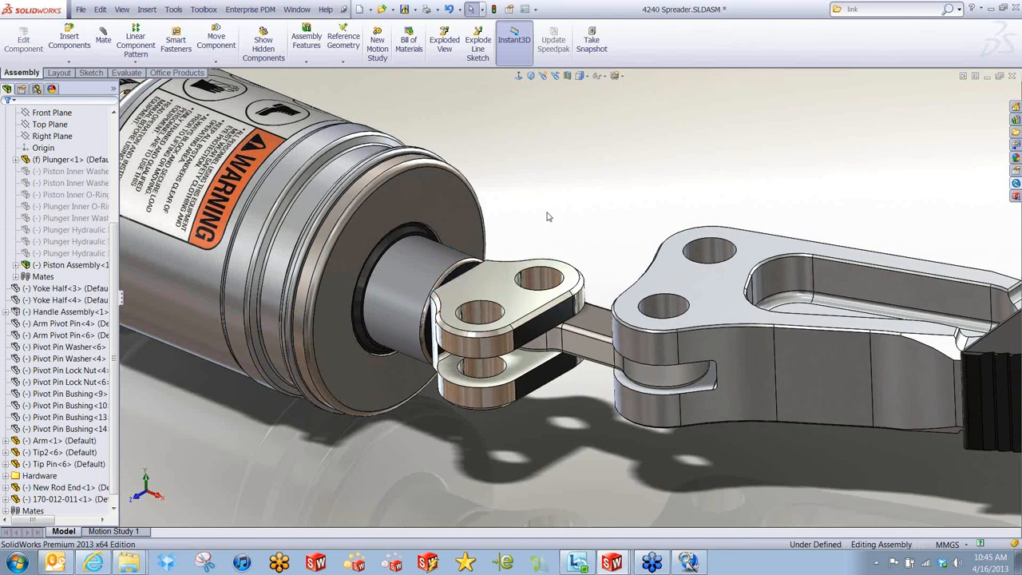
# - Insert the link pin H70-035-541.SLDPRT from the vault search into the arm's clevis hole that holds the link
pyautogui.click(691, 564)
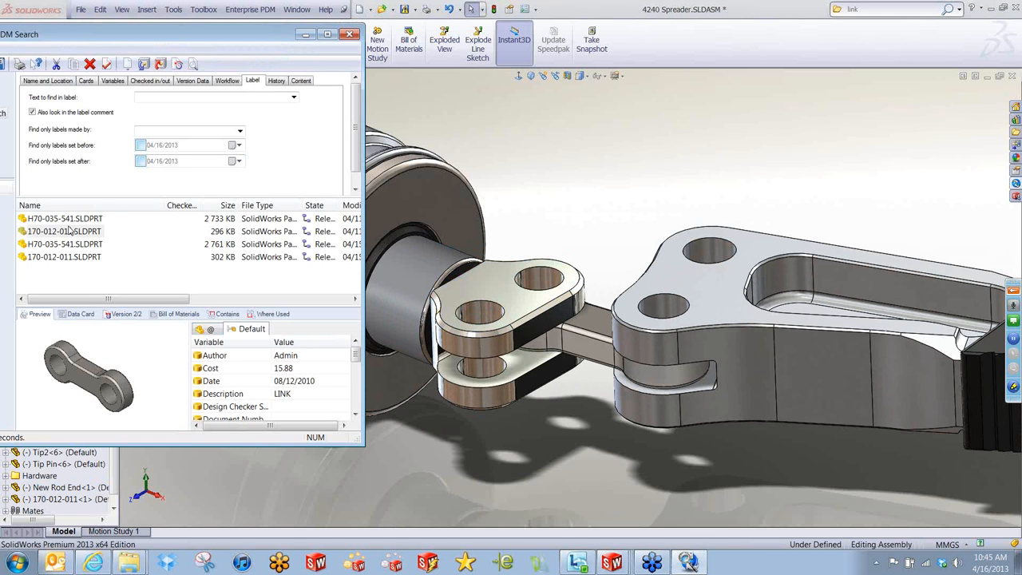
pyautogui.click(71, 220)
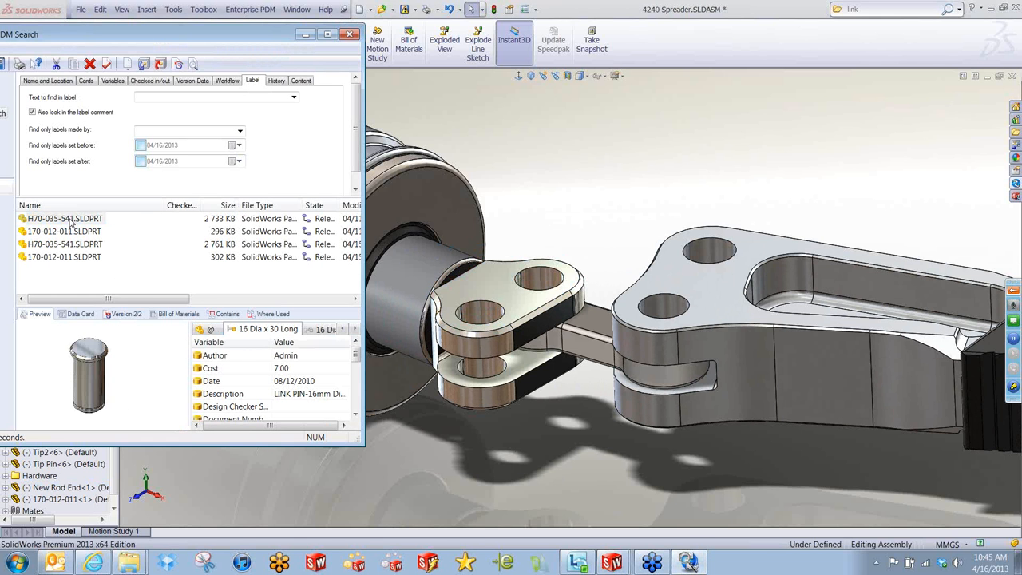
pyautogui.click(56, 223)
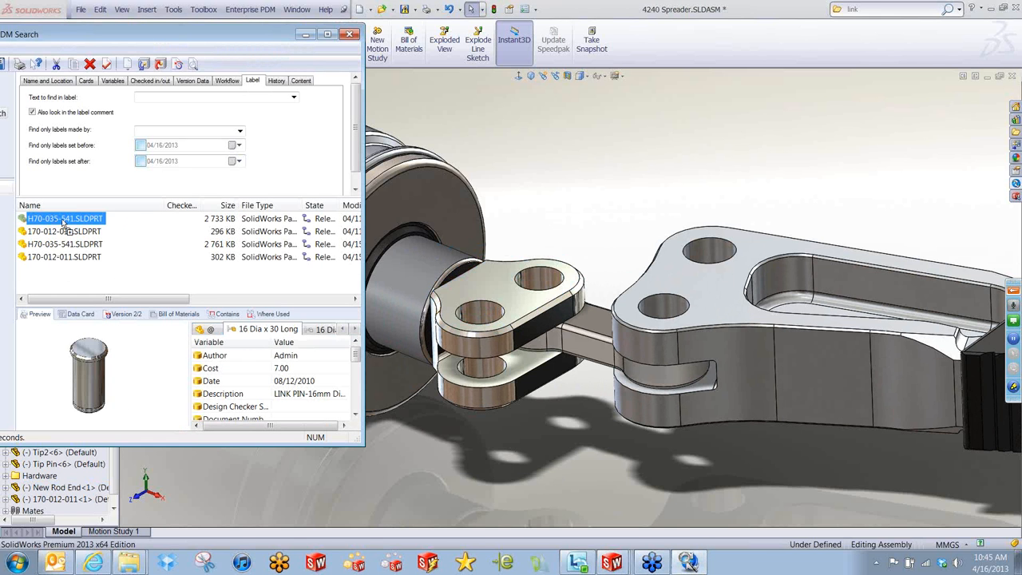
pyautogui.moveTo(696, 288); pyautogui.dragTo(656, 308)
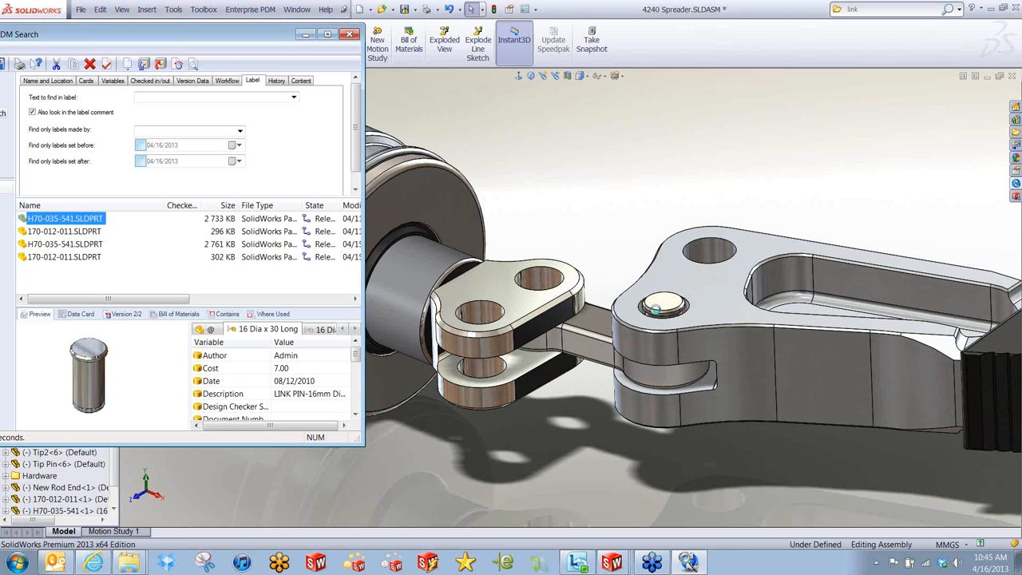
pyautogui.click(623, 260)
# - Set the inserted pin's diameter to 22 mm and dismiss the vault check-out warning
pyautogui.scroll(-5, 665, 340)
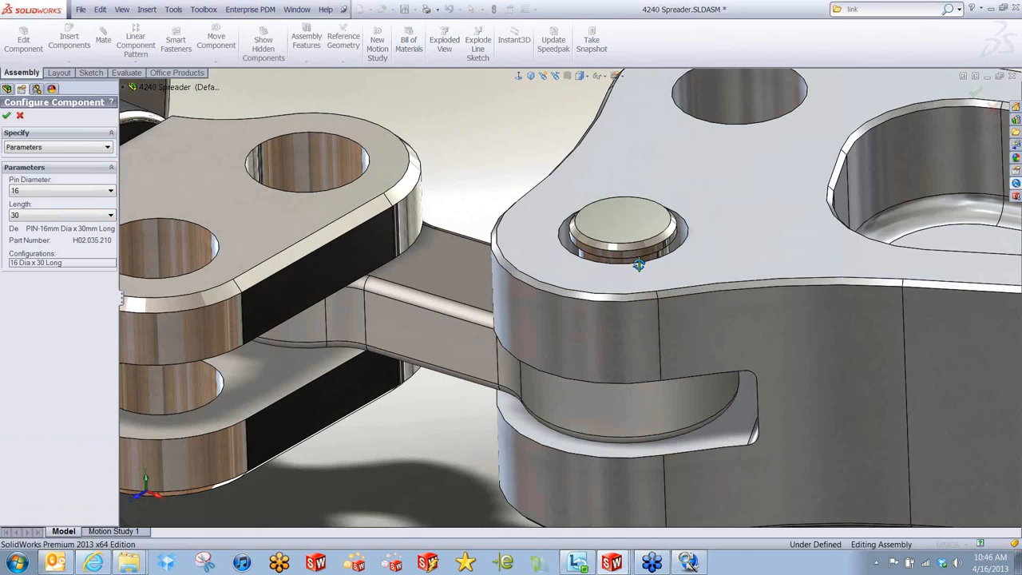
pyautogui.moveTo(638, 264); pyautogui.dragTo(645, 273, button='middle')
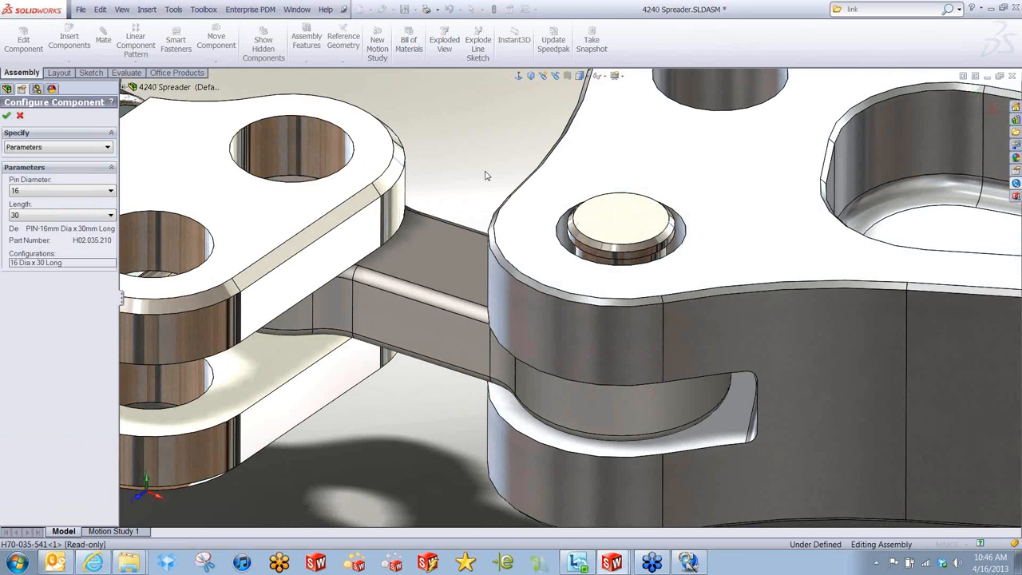
pyautogui.click(43, 192)
pyautogui.click(32, 218)
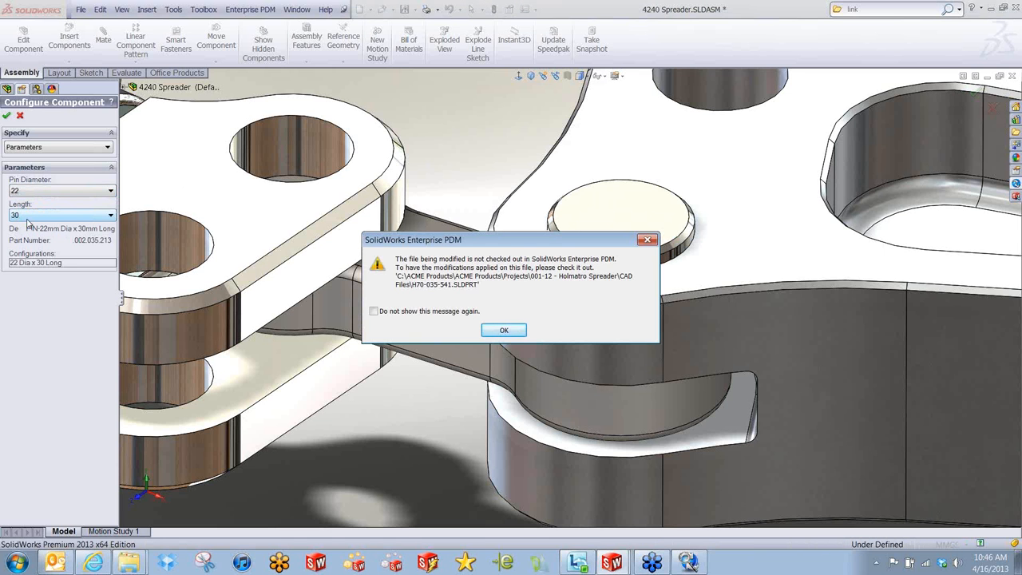
pyautogui.click(42, 191)
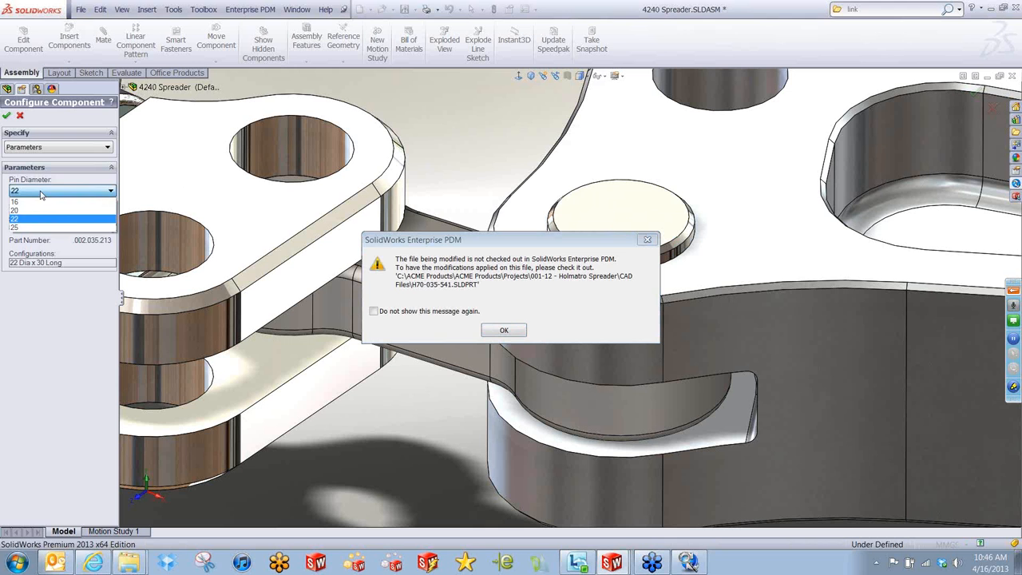
pyautogui.click(42, 192)
pyautogui.click(36, 215)
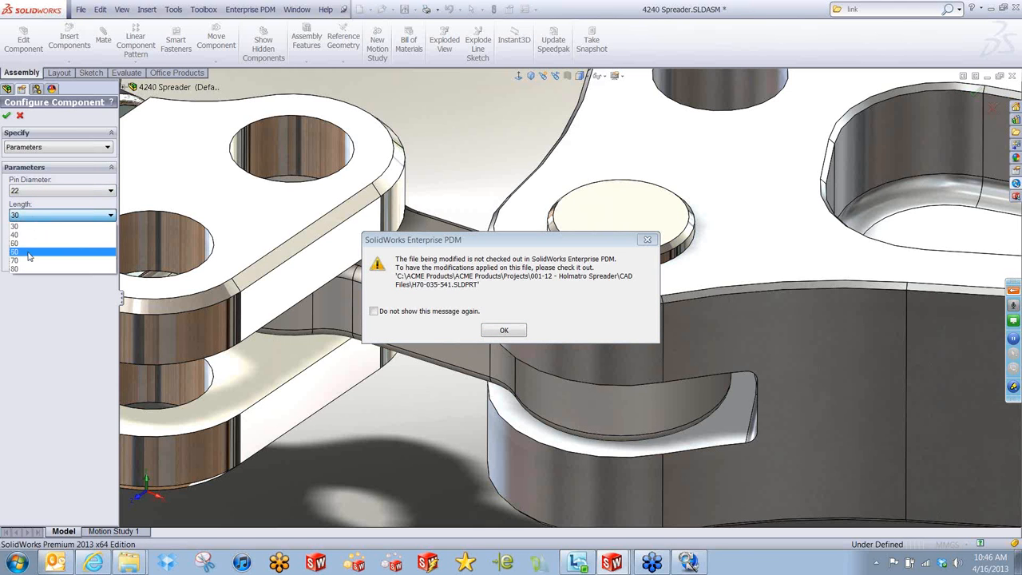
pyautogui.click(18, 226)
pyautogui.click(502, 332)
# - Set the pin's length to 50 mm to span the arm's clevis and accept the component configuration
pyautogui.scroll(3, 406, 421)
pyautogui.moveTo(407, 419); pyautogui.dragTo(447, 303, button='middle')
pyautogui.click(32, 215)
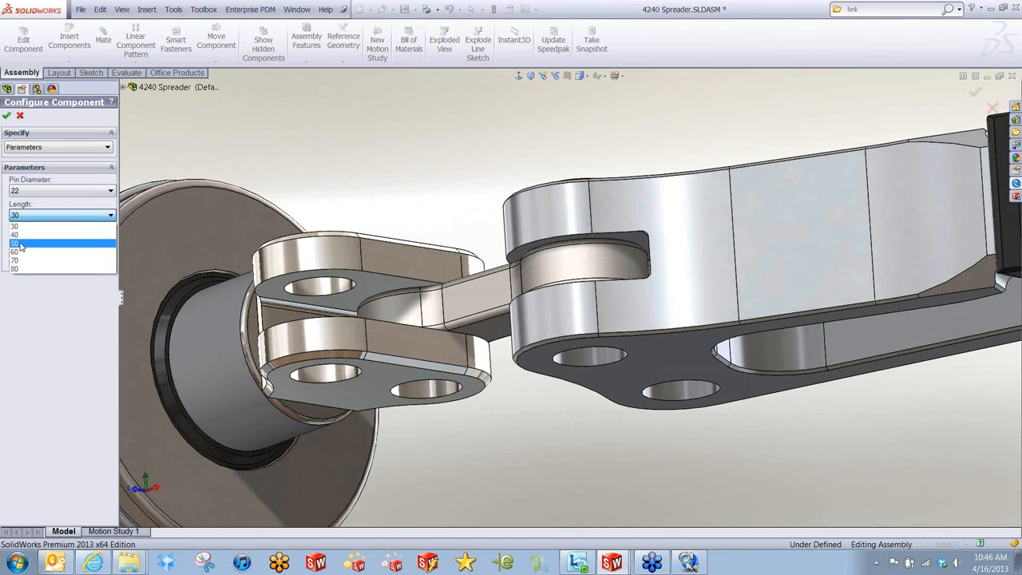
pyautogui.click(22, 243)
pyautogui.moveTo(501, 148); pyautogui.dragTo(491, 180, button='middle')
pyautogui.click(7, 115)
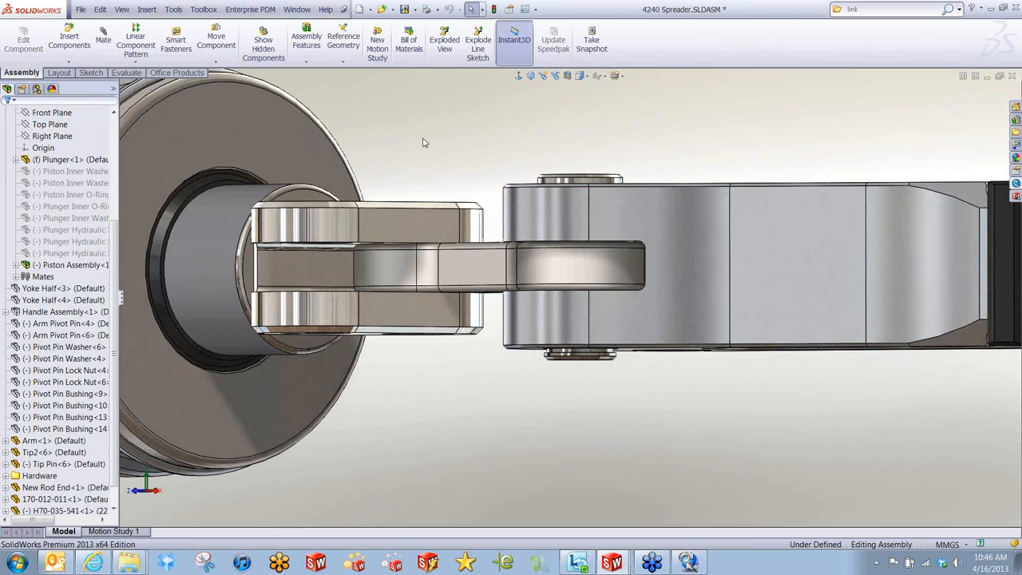
# - Browse the Toolbox ANSI Metric bolts and screws in the design library down to the machine screws
pyautogui.moveTo(463, 133); pyautogui.dragTo(471, 192, button='middle')
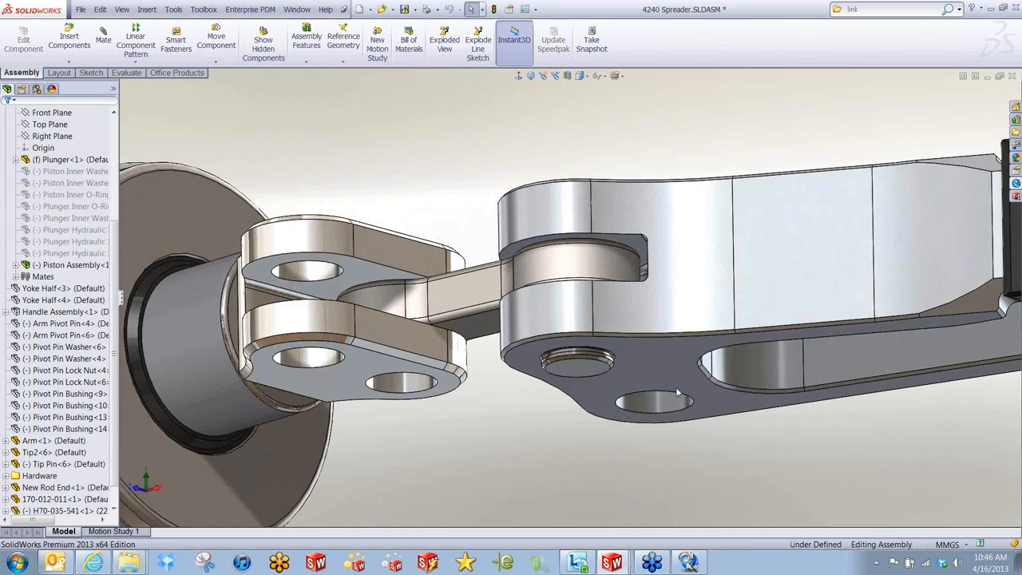
pyautogui.scroll(-5, 573, 345)
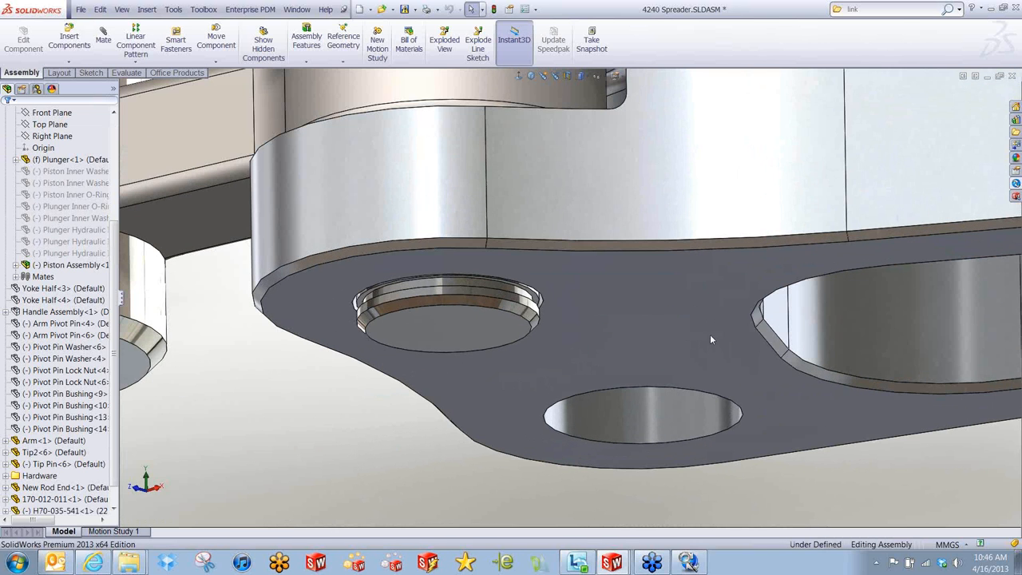
pyautogui.click(1016, 120)
pyautogui.click(844, 178)
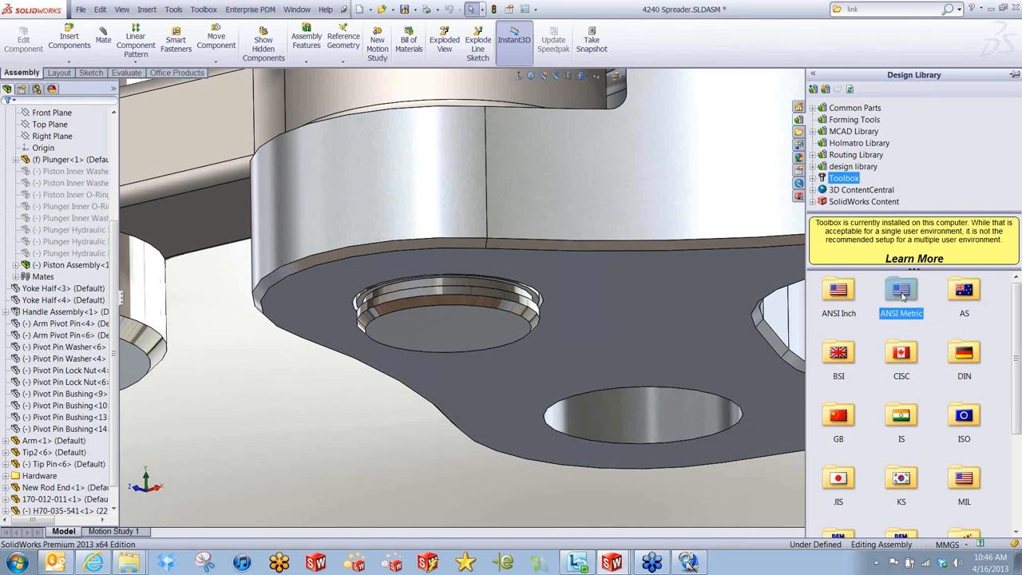
pyautogui.doubleClick(902, 294)
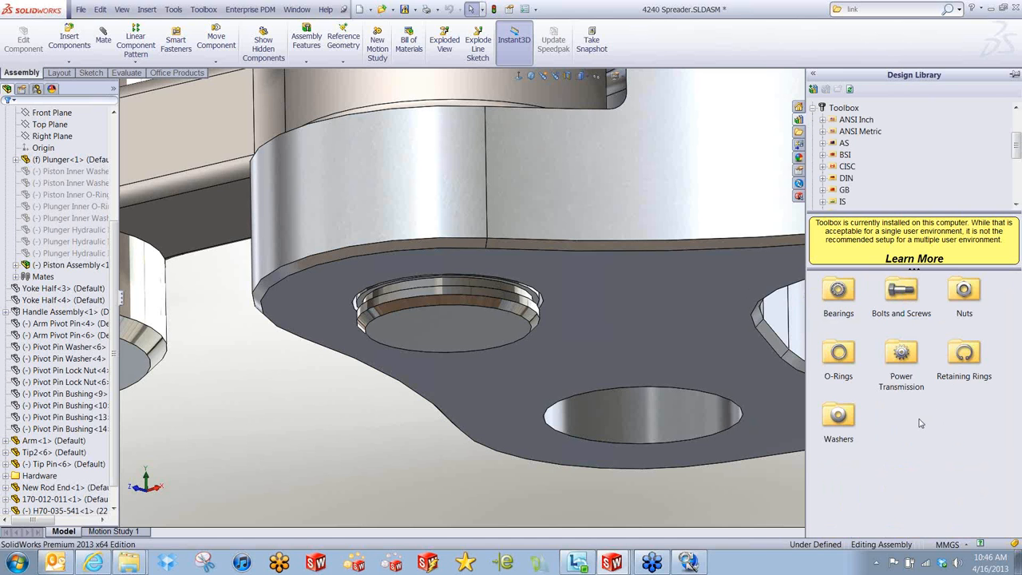
pyautogui.doubleClick(909, 294)
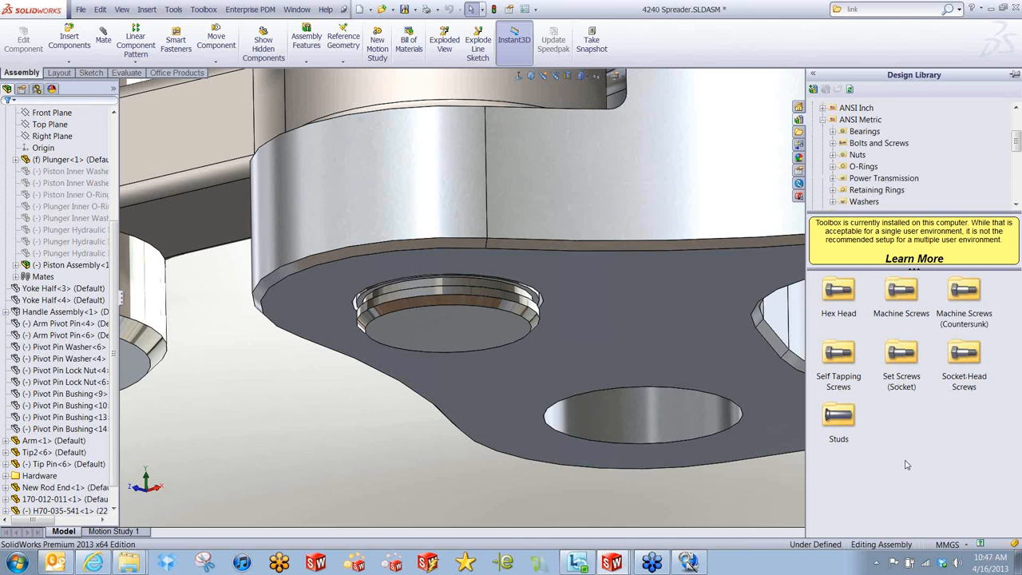
pyautogui.click(907, 297)
pyautogui.doubleClick(907, 297)
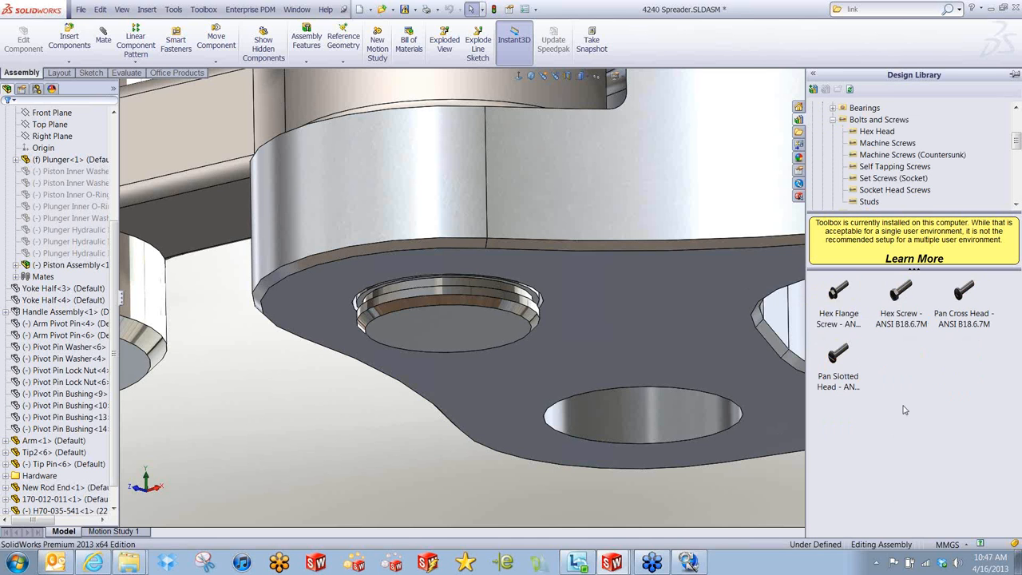
pyautogui.moveTo(901, 297)
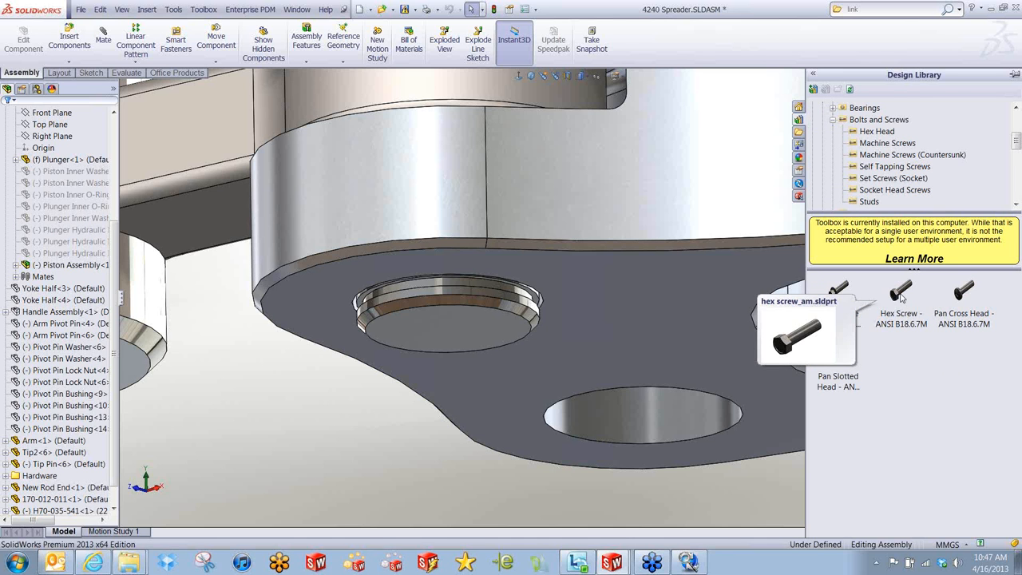
# - Place a Basic - 3AM1 ANSI B27.7 external retaining ring from the ANSI Metric Toolbox in the groove at the pin's lower end
pyautogui.click(832, 119)
pyautogui.click(871, 168)
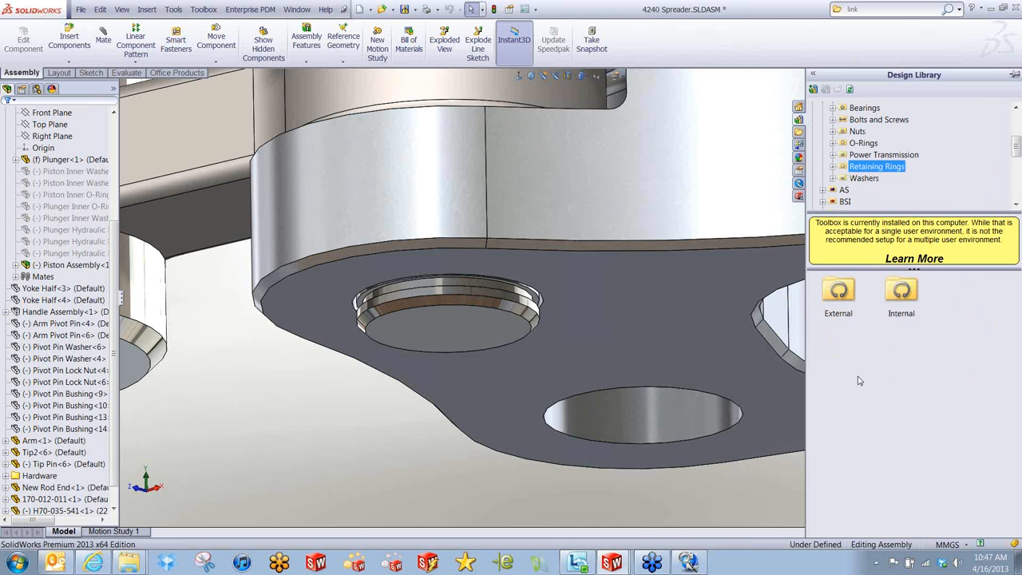
pyautogui.doubleClick(838, 296)
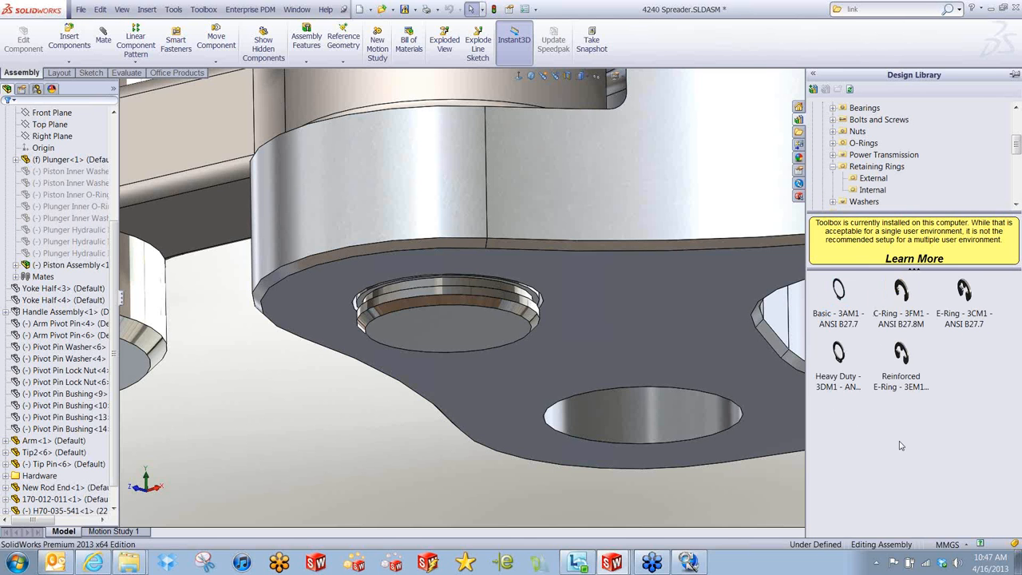
pyautogui.click(839, 291)
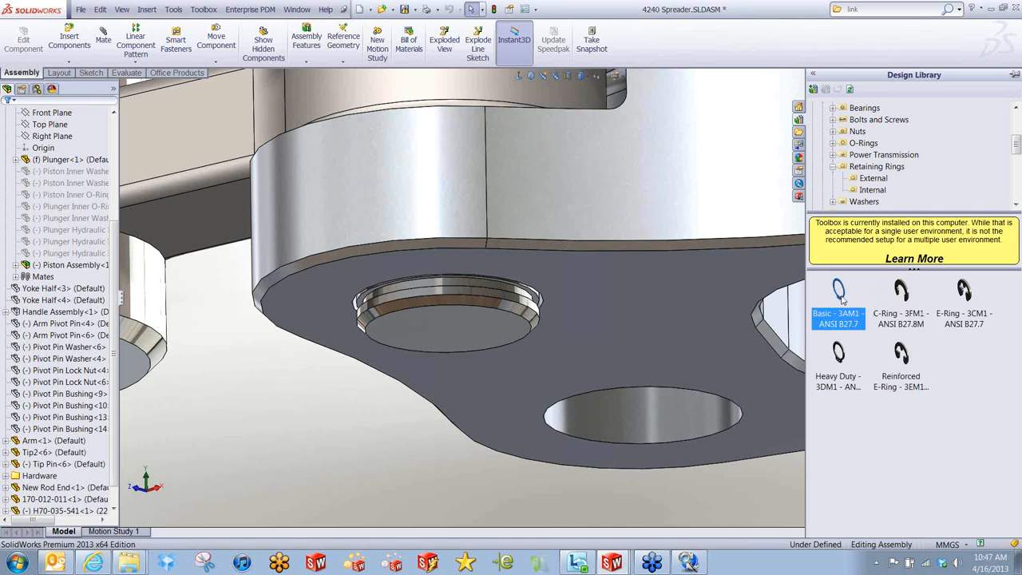
pyautogui.moveTo(842, 297); pyautogui.dragTo(488, 283)
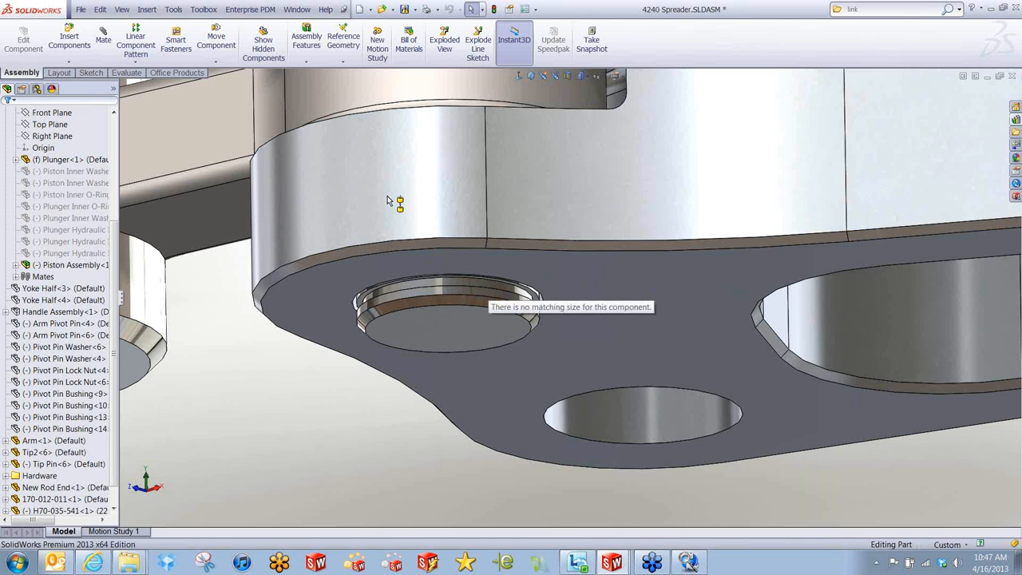
pyautogui.click(420, 281)
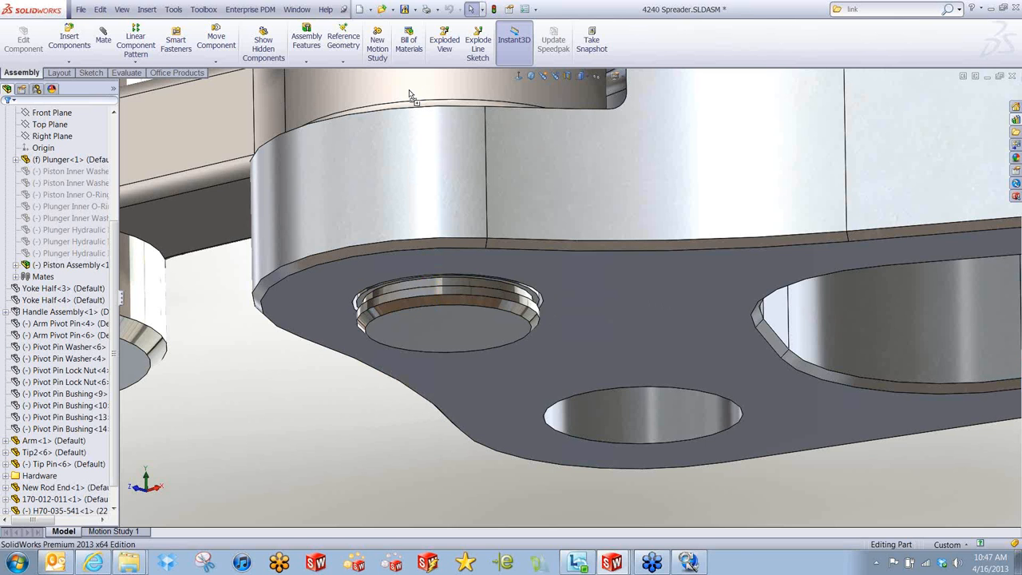
pyautogui.click(619, 411)
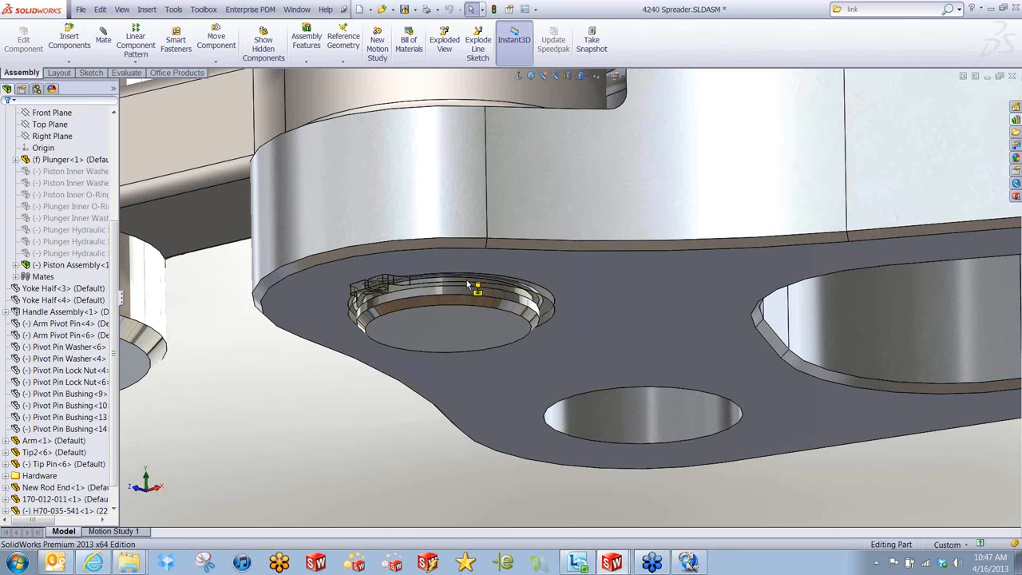
pyautogui.moveTo(466, 286); pyautogui.dragTo(472, 288)
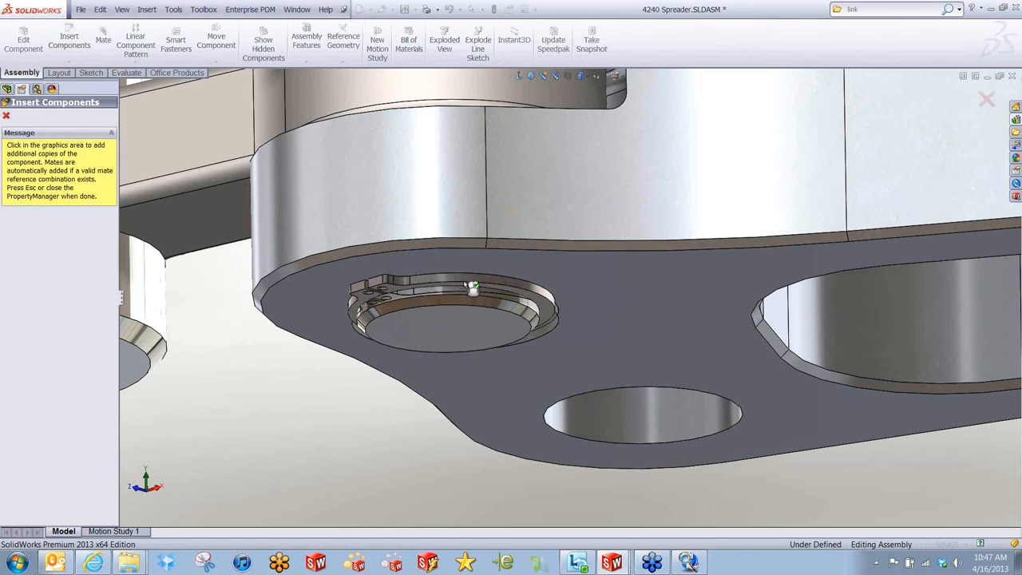
pyautogui.press('Escape')
# - Copy the pin and retaining ring with mates into the rod end's rear clevis hole, seating the pin head on the rod end's upper face
pyautogui.scroll(6, 495, 333)
pyautogui.moveTo(472, 341); pyautogui.dragTo(483, 458, button='middle')
pyautogui.click(559, 254)
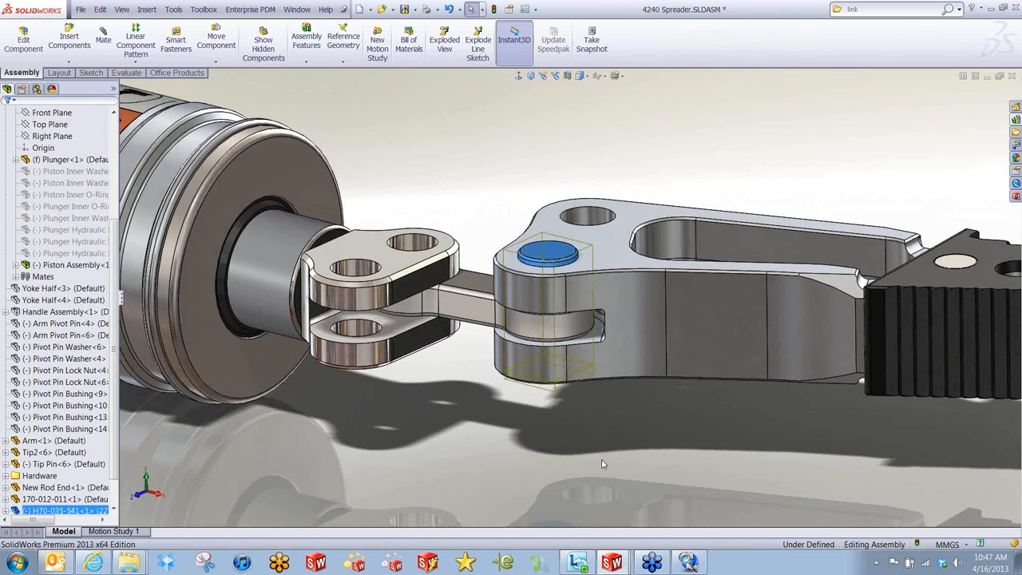
pyautogui.scroll(-3, 592, 266)
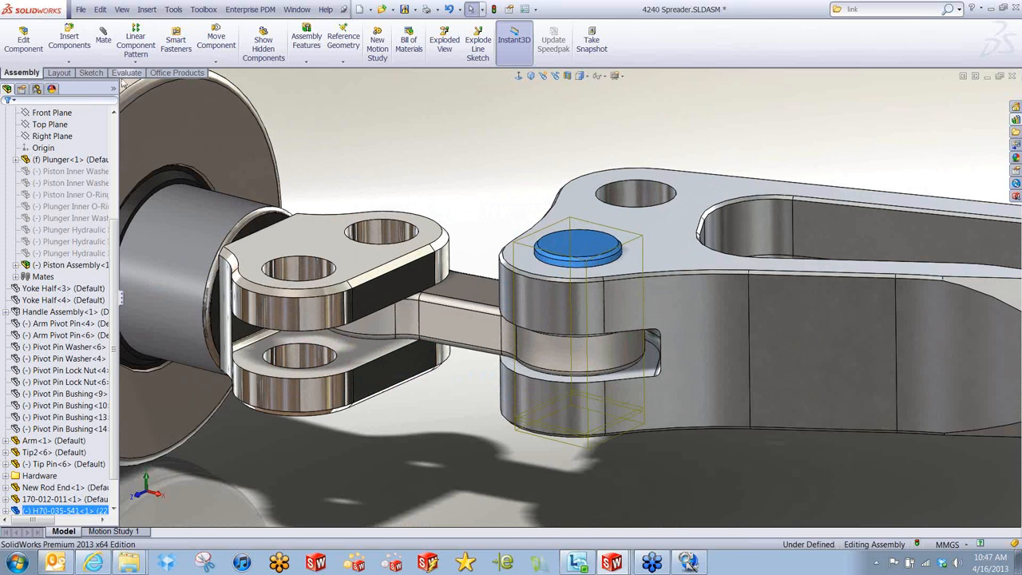
pyautogui.click(68, 62)
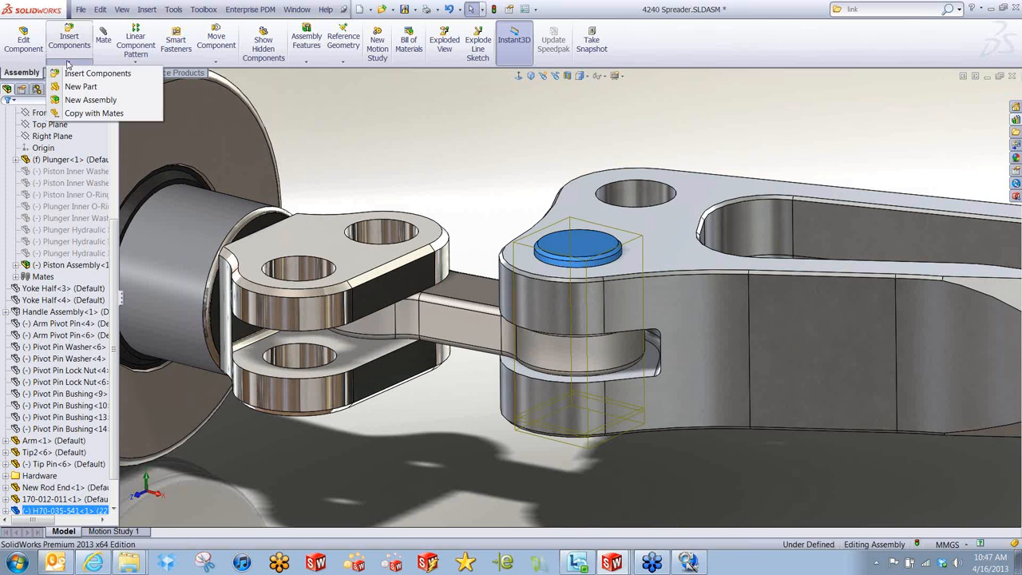
pyautogui.click(89, 113)
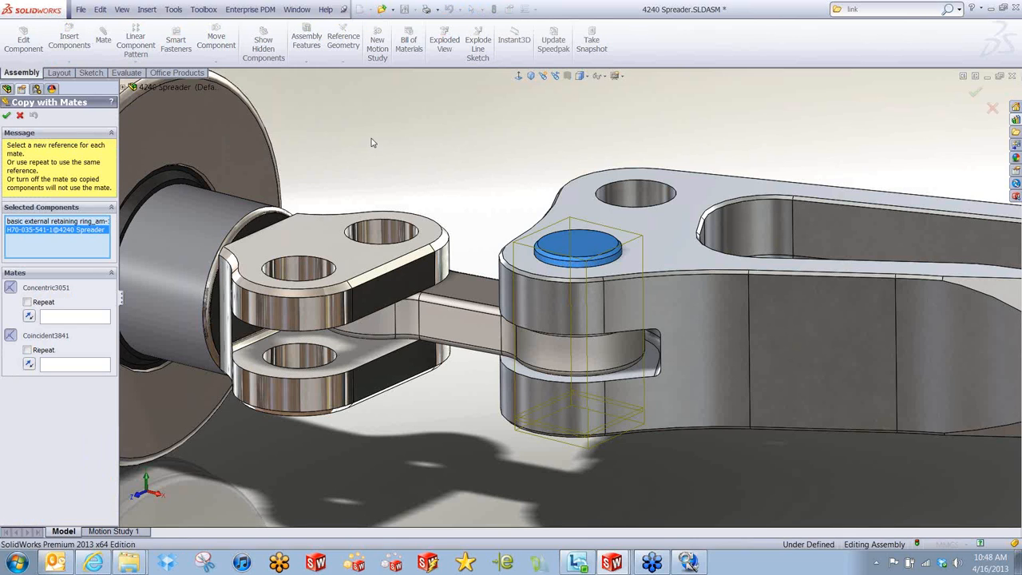
pyautogui.click(71, 318)
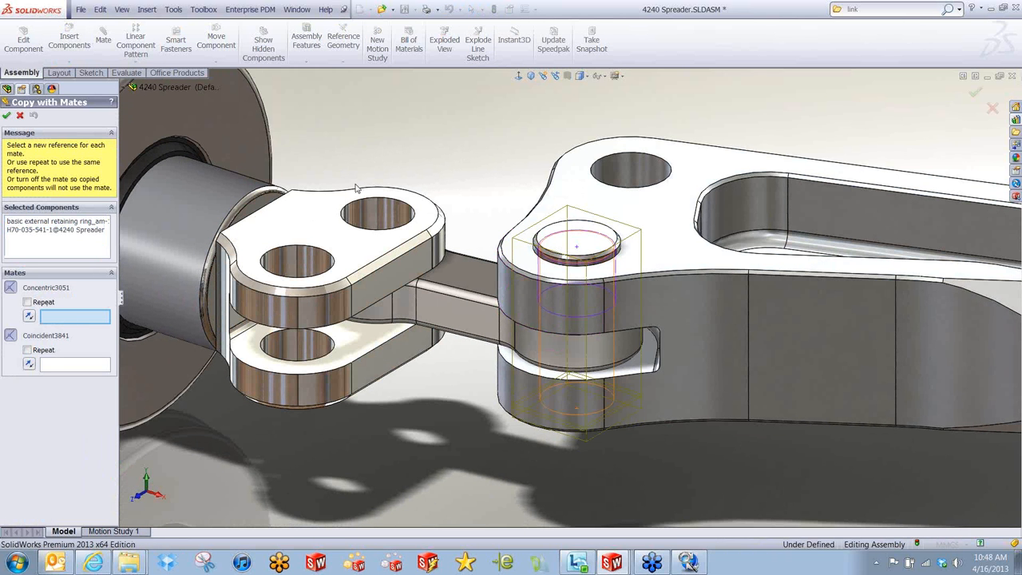
pyautogui.click(382, 229)
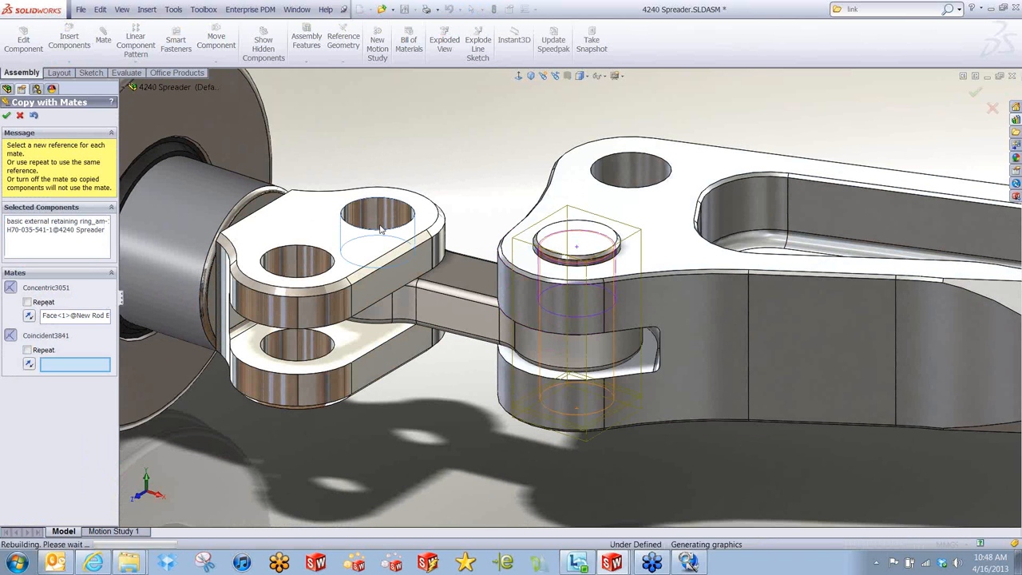
pyautogui.click(313, 210)
pyautogui.rightClick(314, 210)
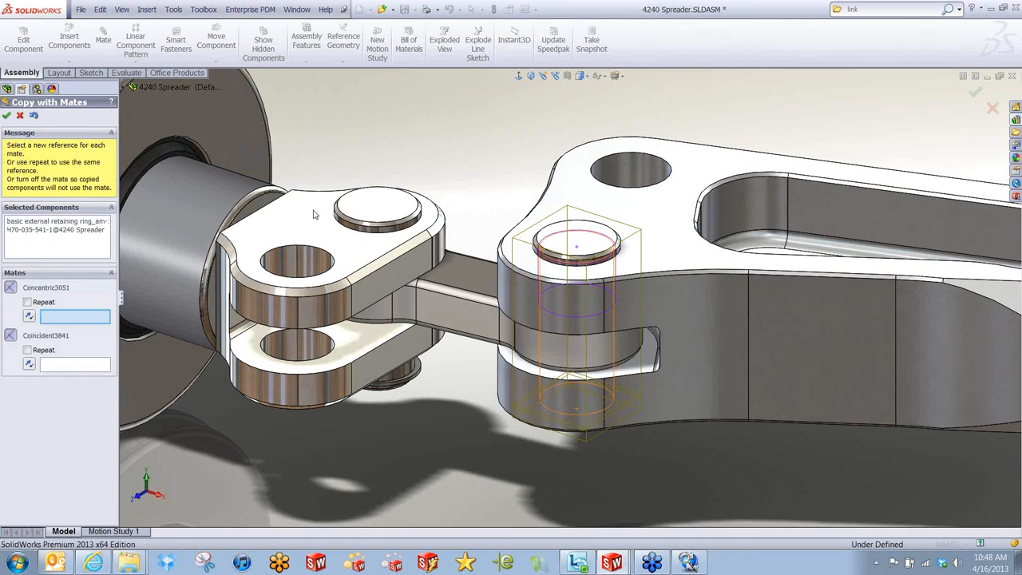
# - Add another mated copy of the pin and retaining ring in the rod end's front clevis hole, seated on the same upper face
pyautogui.click(305, 265)
pyautogui.click(355, 262)
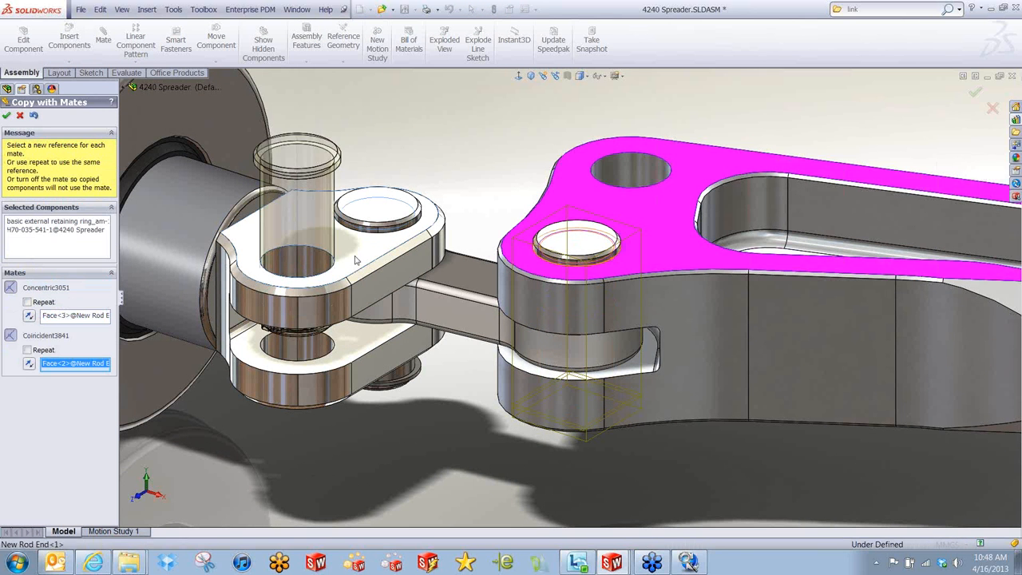
pyautogui.rightClick(356, 261)
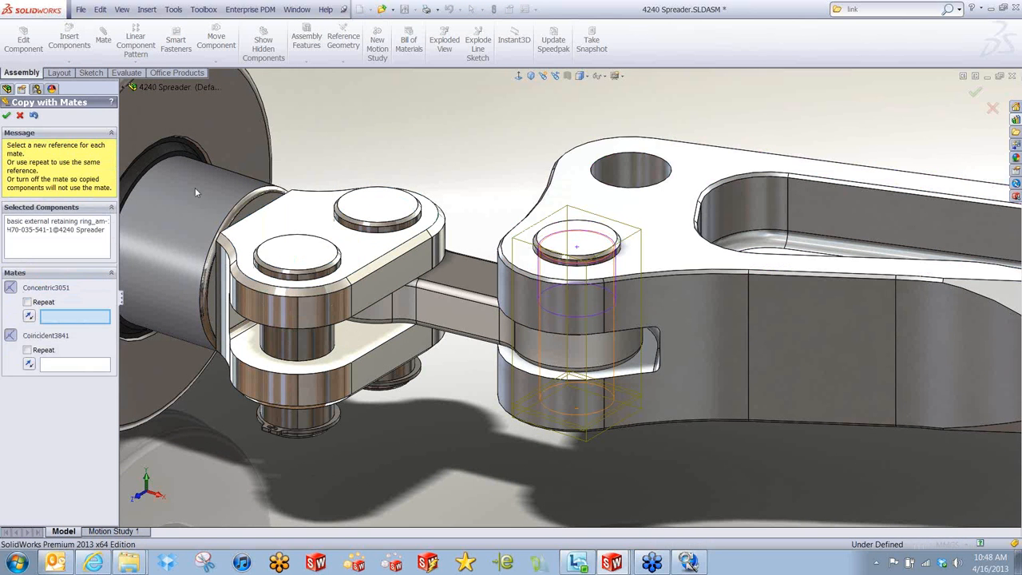
# - Close the Copy with Mates command and return to the assembly
pyautogui.click(6, 115)
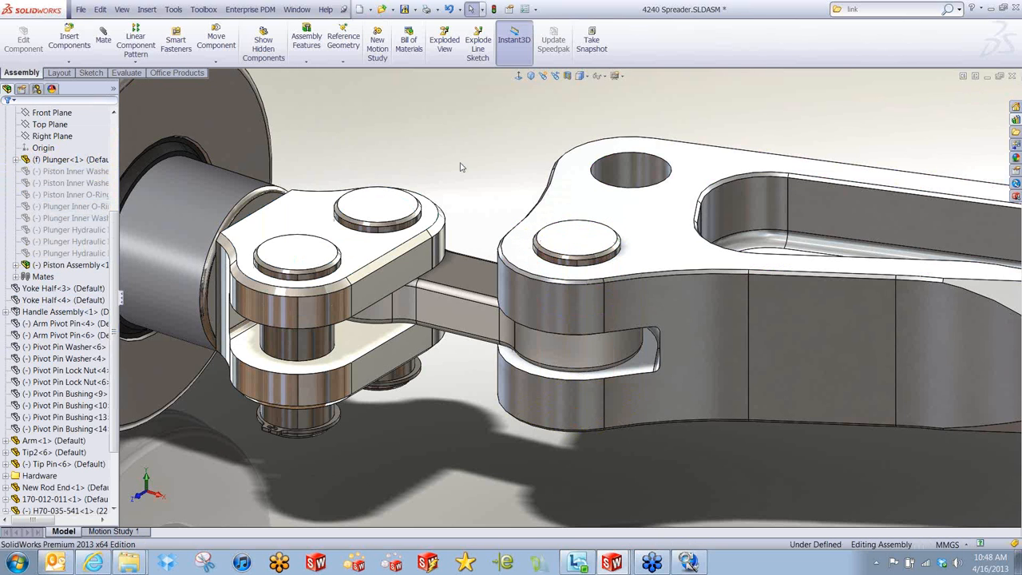
pyautogui.moveTo(410, 385); pyautogui.dragTo(359, 299, button='middle')
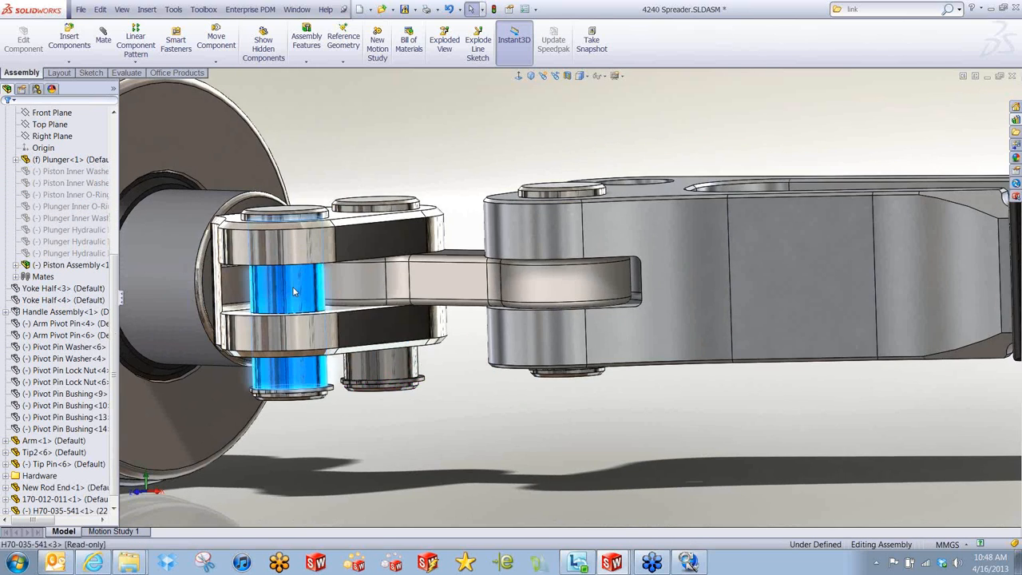
# - Switch both pins in the rod end to the 22 Dia x 30 Long configuration
pyautogui.click(302, 286)
pyautogui.click(399, 411)
pyautogui.scroll(1, 352, 363)
pyautogui.scroll(-2, 342, 356)
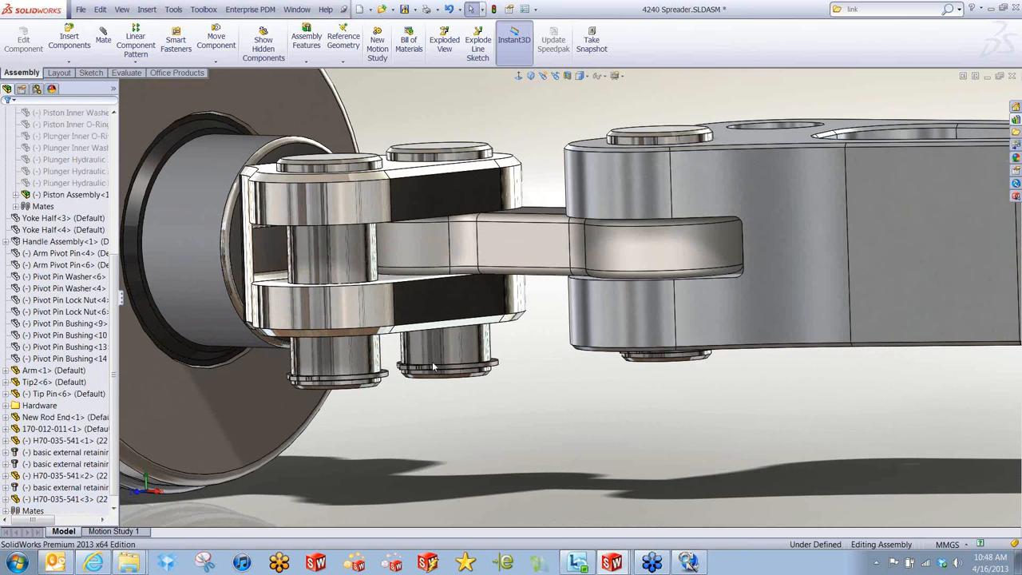
pyautogui.click(453, 355)
pyautogui.keyDown('ctrl'); pyautogui.click(361, 356); pyautogui.keyUp('ctrl')
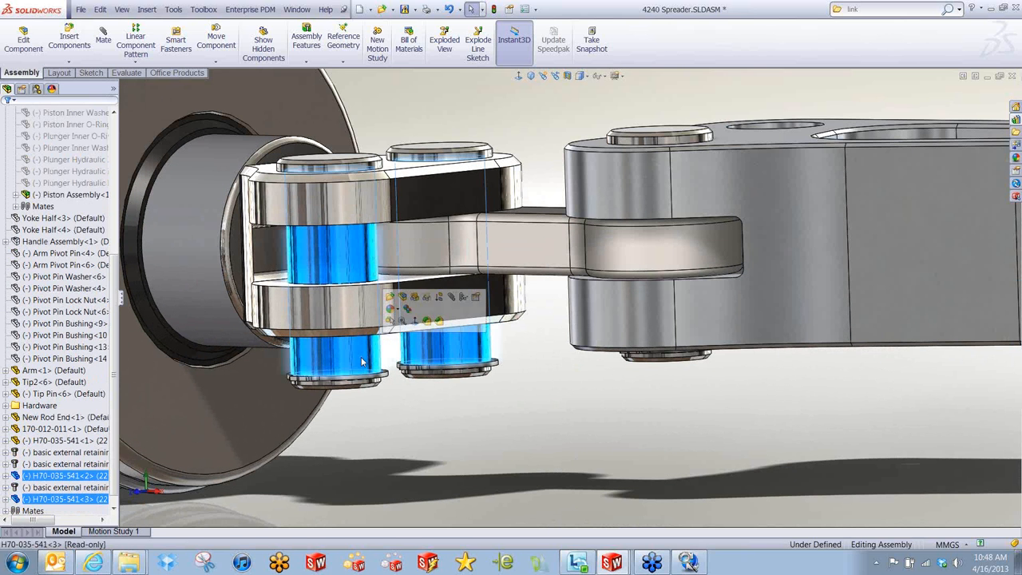
pyautogui.click(463, 297)
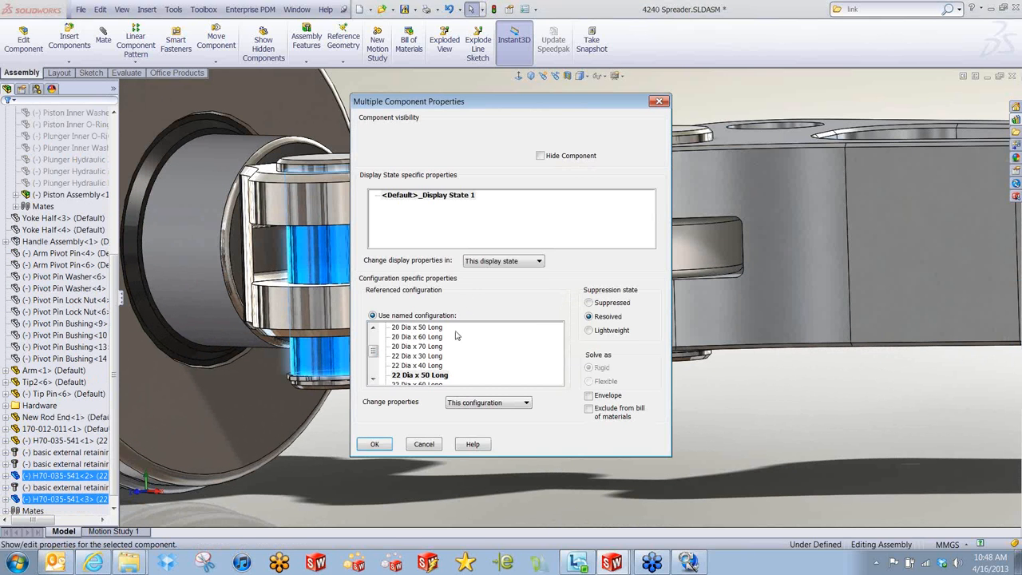
pyautogui.click(423, 357)
pyautogui.click(380, 445)
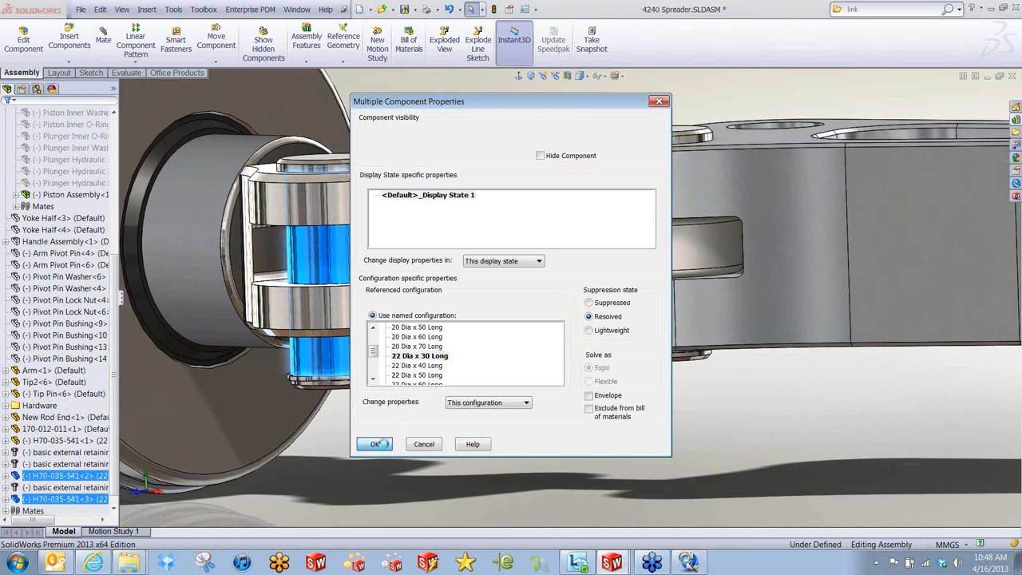
# - Switch both rod end pins to the 22 Dia x 40 Long configuration and check their fit
pyautogui.scroll(-4, 418, 399)
pyautogui.moveTo(423, 371); pyautogui.dragTo(423, 392, button='middle')
pyautogui.click(347, 251)
pyautogui.moveTo(443, 285); pyautogui.dragTo(442, 302, button='middle')
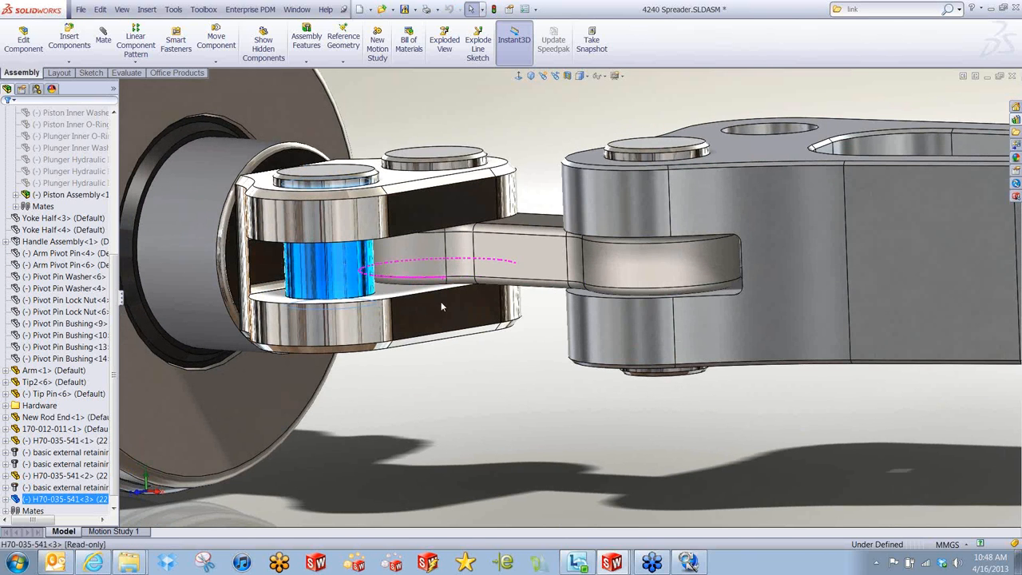
pyautogui.keyDown('ctrl'); pyautogui.click(454, 152); pyautogui.keyUp('ctrl')
pyautogui.click(572, 93)
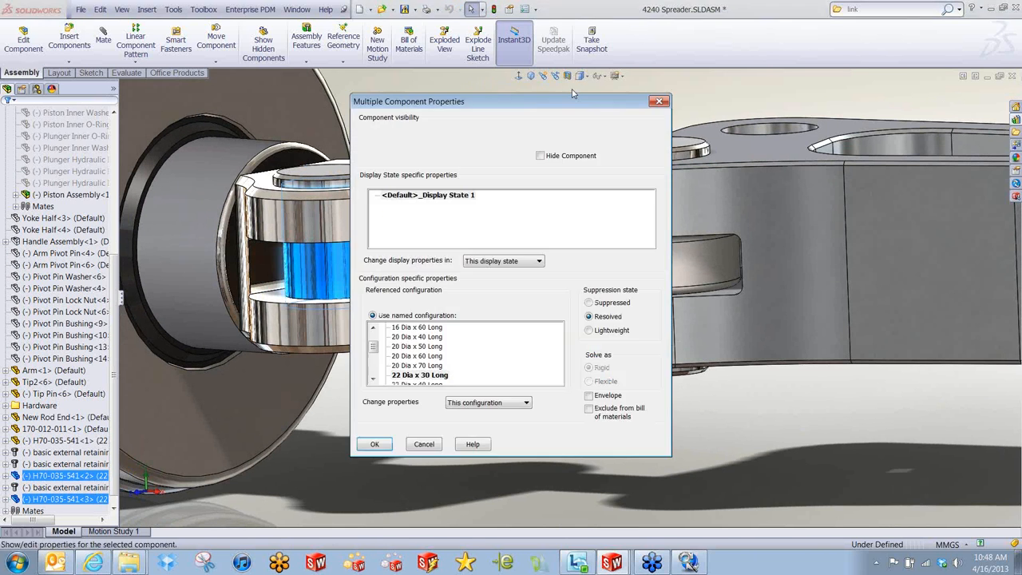
pyautogui.click(417, 384)
pyautogui.click(375, 446)
pyautogui.moveTo(477, 424); pyautogui.dragTo(426, 329, button='middle')
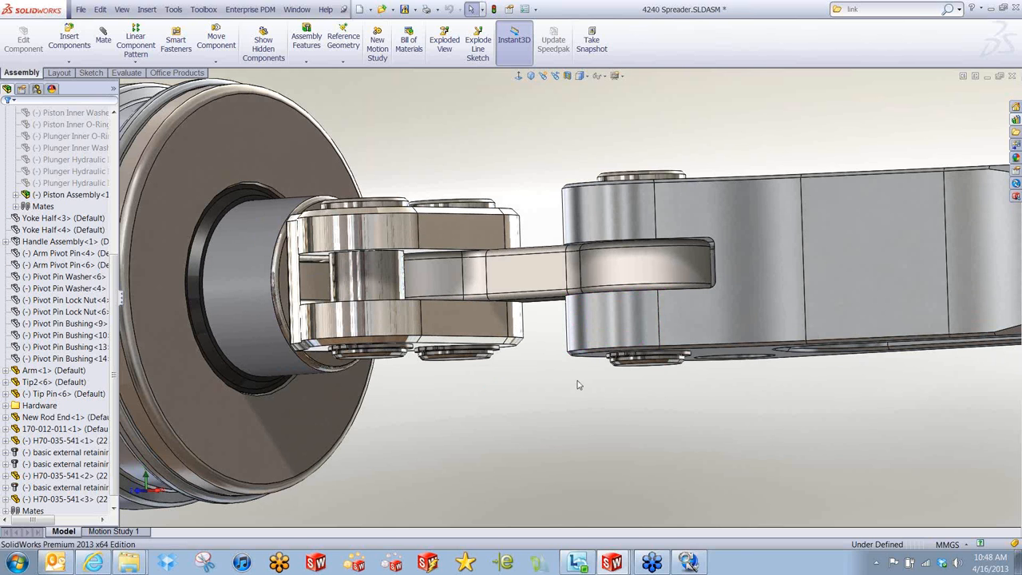
pyautogui.scroll(9, 585, 170)
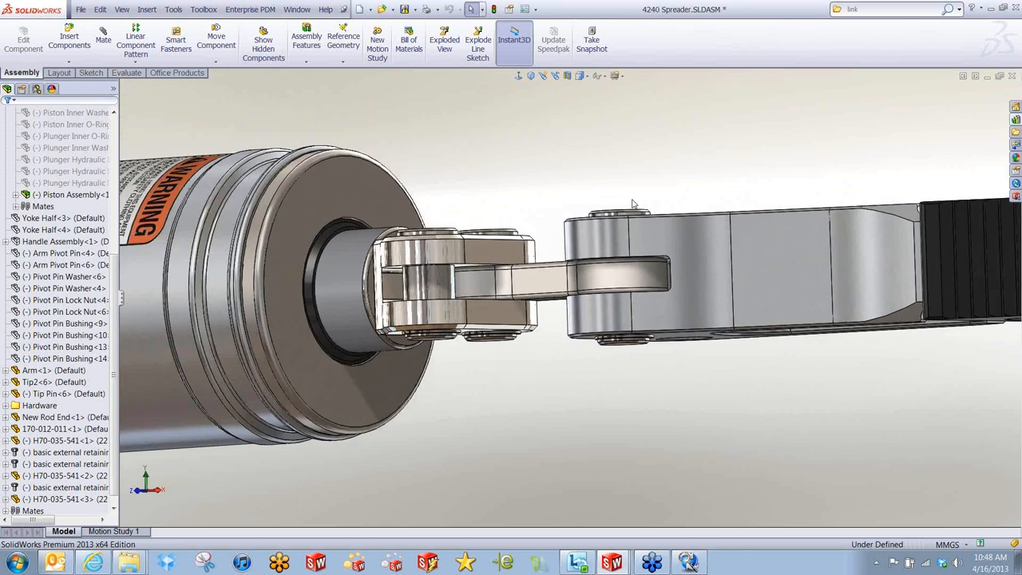
# - Set up a component mirror of the arm, tip, tip pin, link, link pin and retaining ring about the Front Plane
pyautogui.scroll(-3, 730, 253)
pyautogui.moveTo(686, 230); pyautogui.dragTo(845, 255, button='middle')
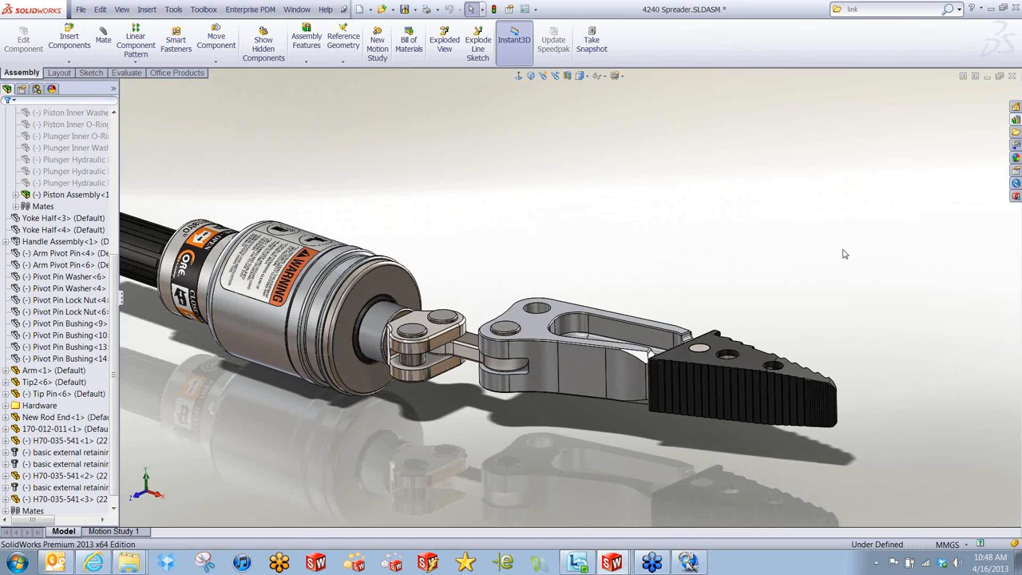
pyautogui.moveTo(830, 149); pyautogui.dragTo(491, 502)
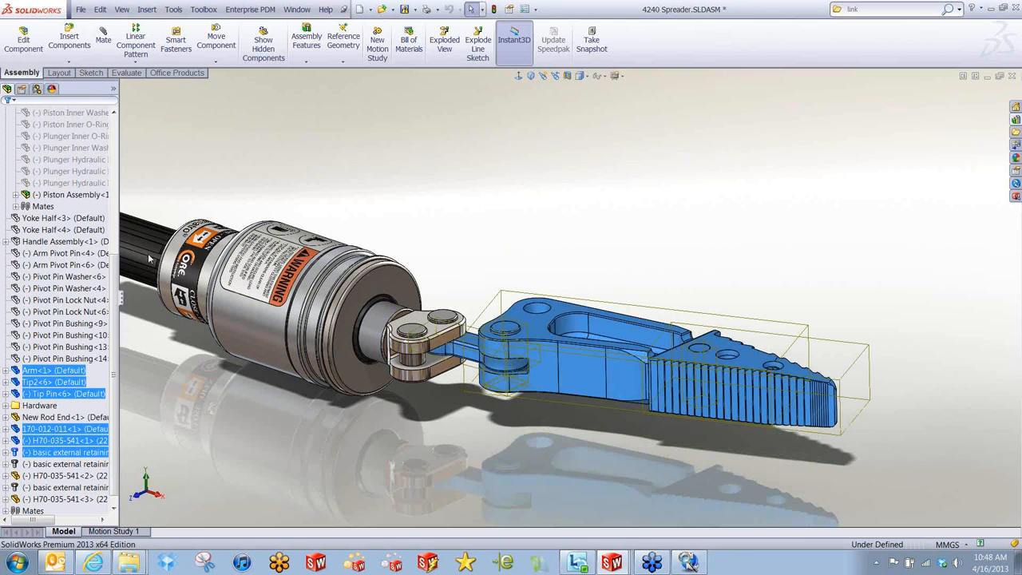
pyautogui.scroll(6, 115, 286)
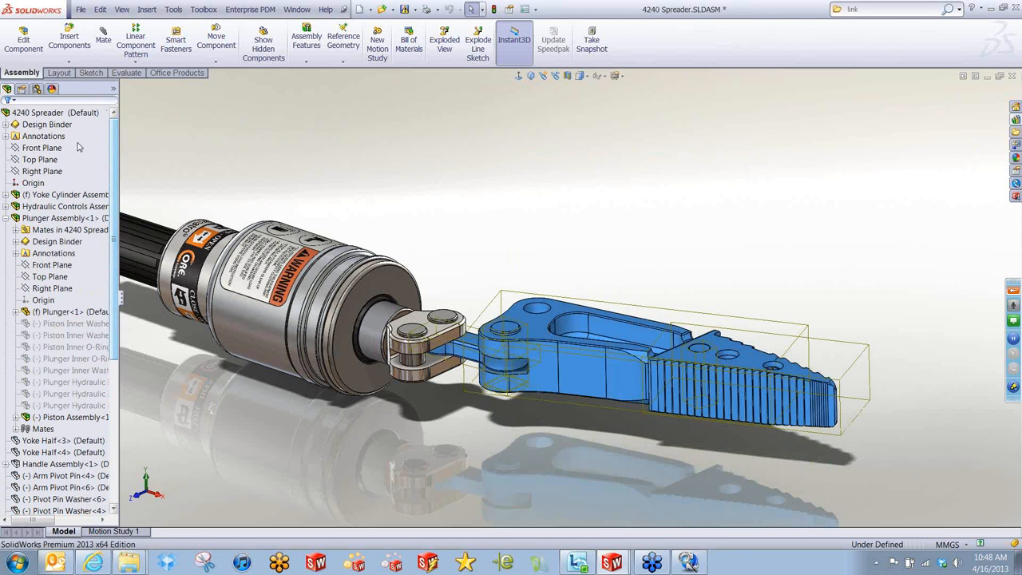
pyautogui.click(46, 149)
pyautogui.click(136, 62)
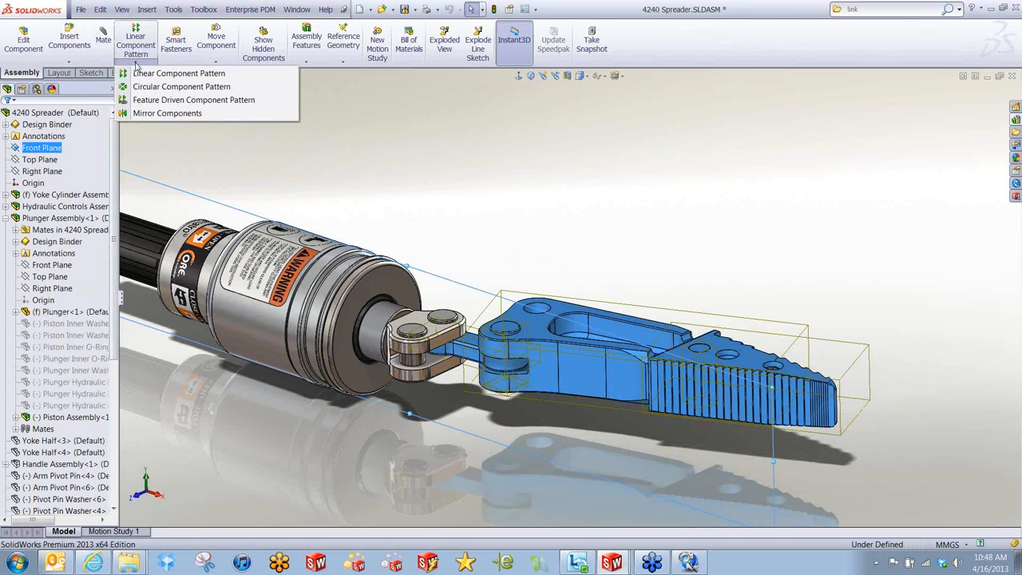
pyautogui.click(165, 113)
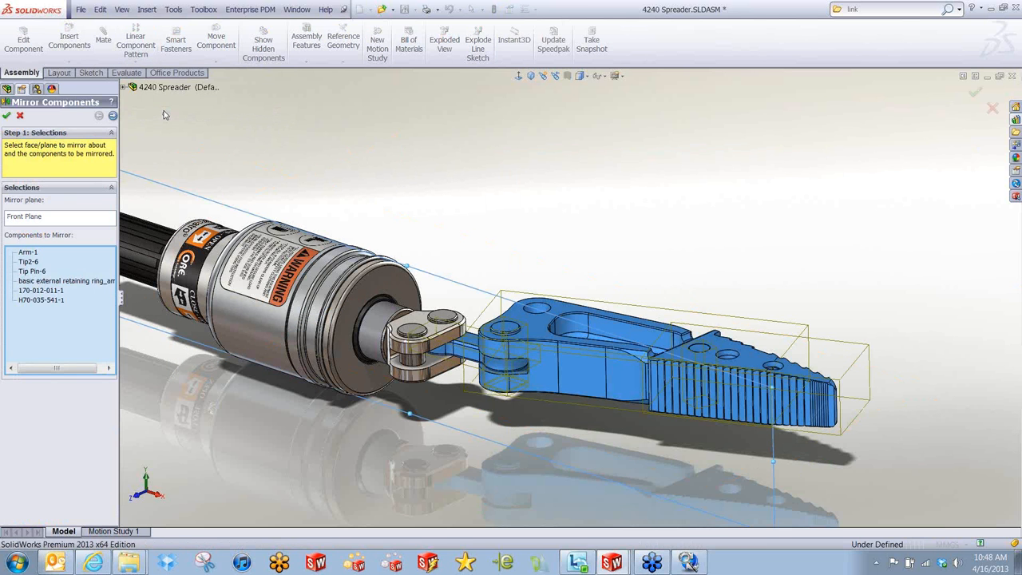
pyautogui.click(113, 117)
# - Review the four mirrored orientations of the arm and return to the first one
pyautogui.press('z')
pyautogui.scroll(-2, 534, 469)
pyautogui.moveTo(468, 359); pyautogui.dragTo(472, 438, button='middle')
pyautogui.scroll(-1, 557, 411)
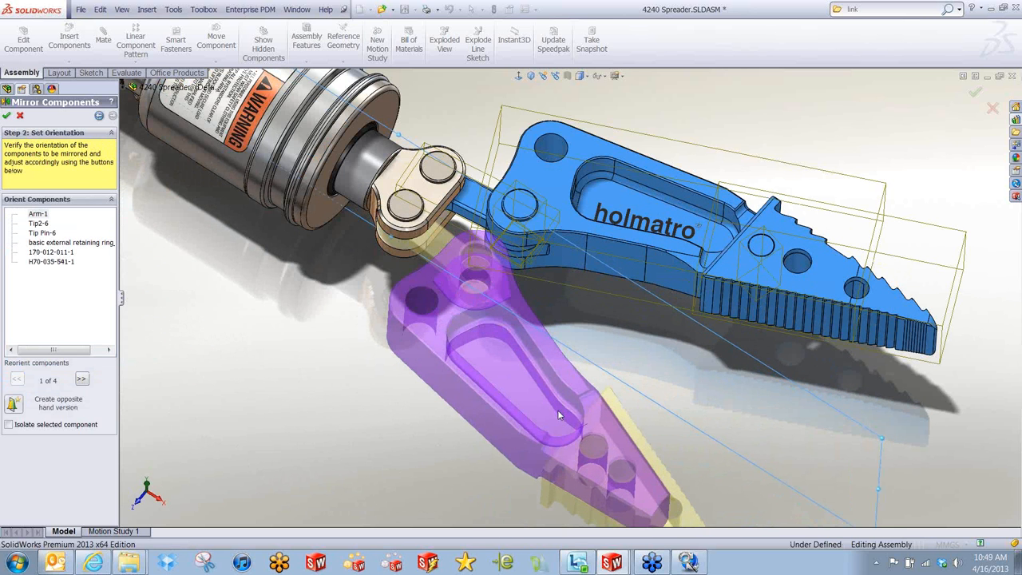
pyautogui.click(83, 380)
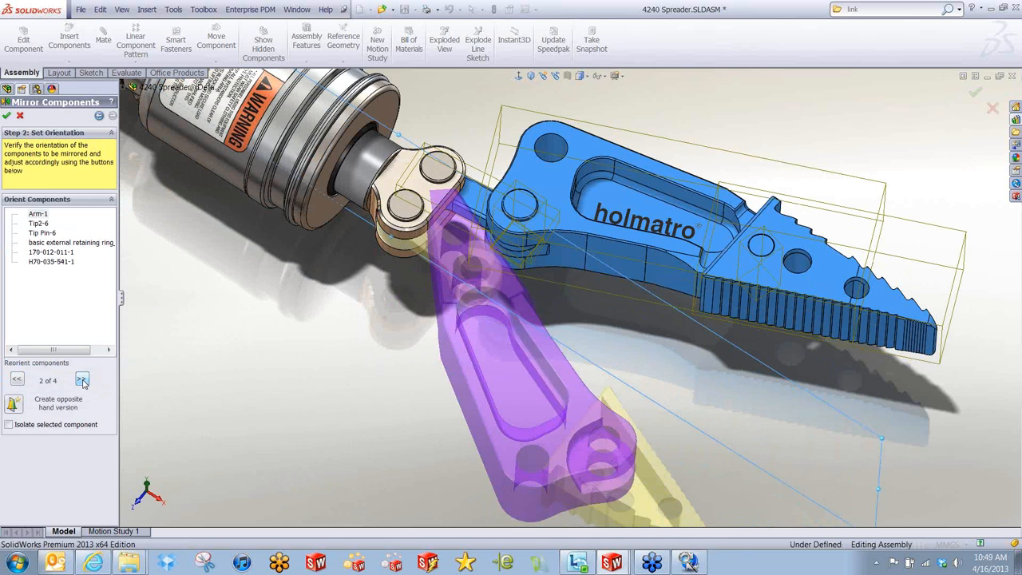
pyautogui.click(82, 380)
pyautogui.click(82, 380)
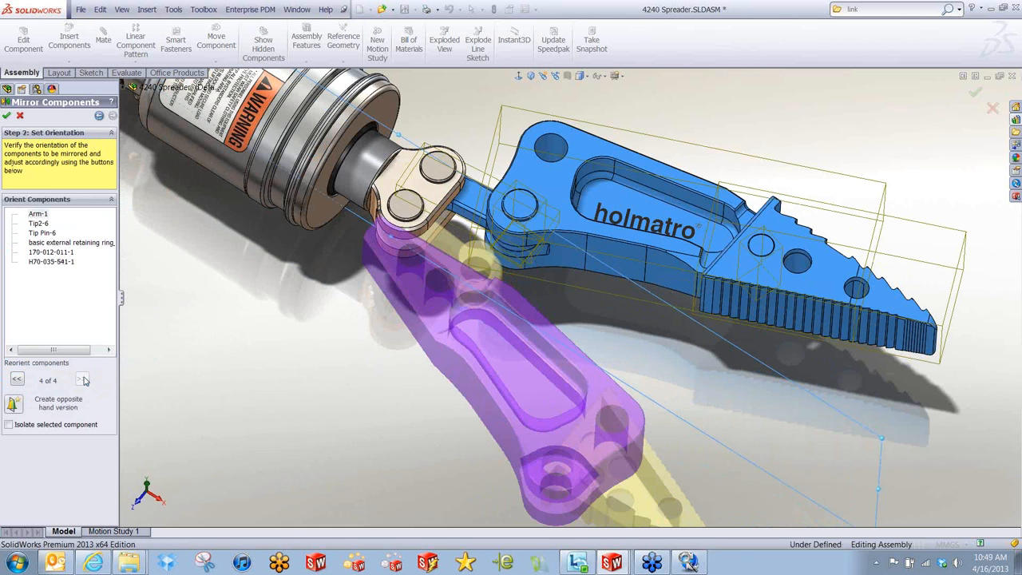
pyautogui.click(17, 380)
pyautogui.click(17, 380)
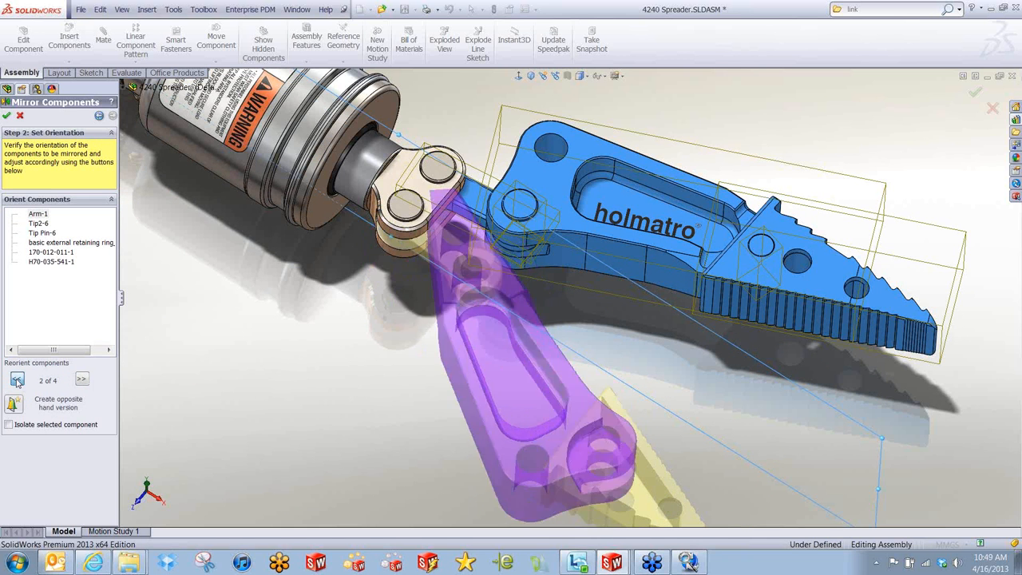
pyautogui.click(17, 380)
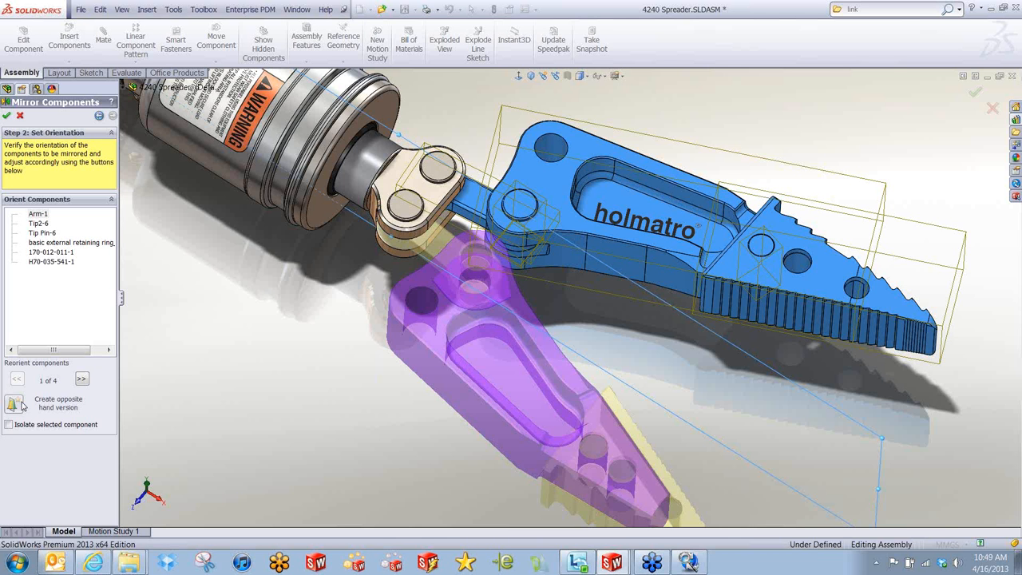
# - Complete the component mirror using orientation 1 of 4 for the arm
pyautogui.click(22, 405)
pyautogui.moveTo(360, 347); pyautogui.dragTo(253, 211, button='middle')
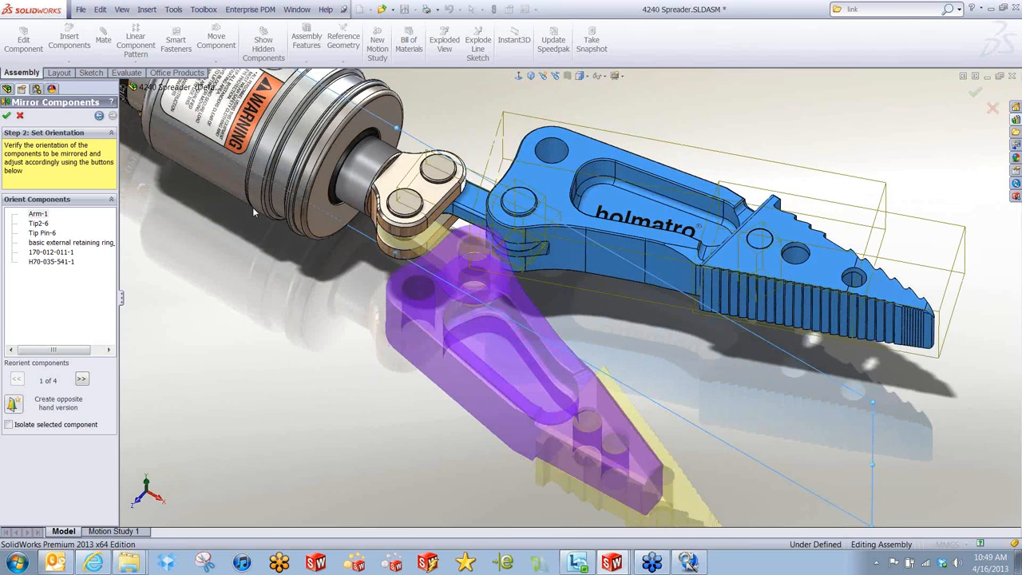
pyautogui.scroll(3, 253, 211)
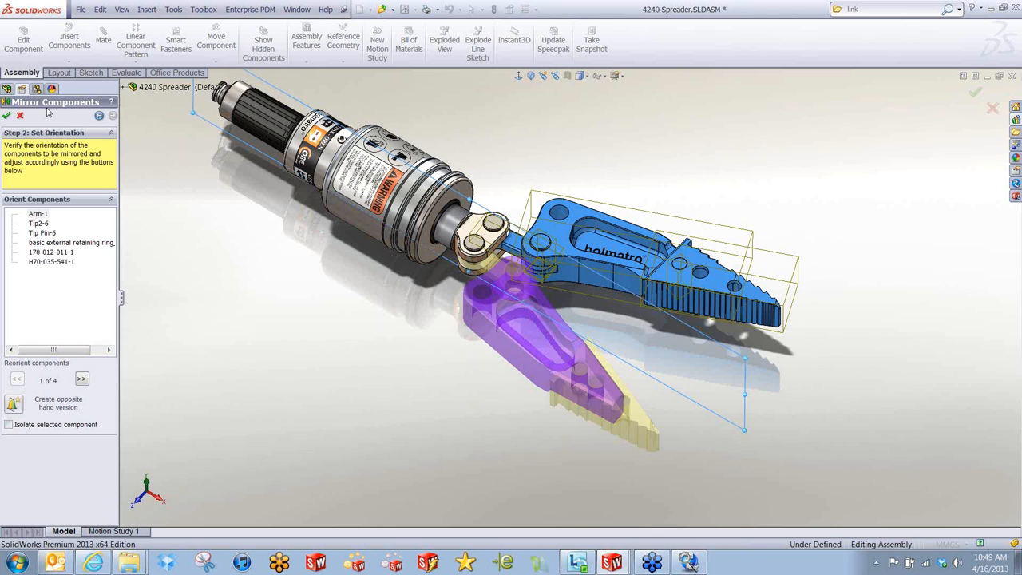
pyautogui.click(8, 117)
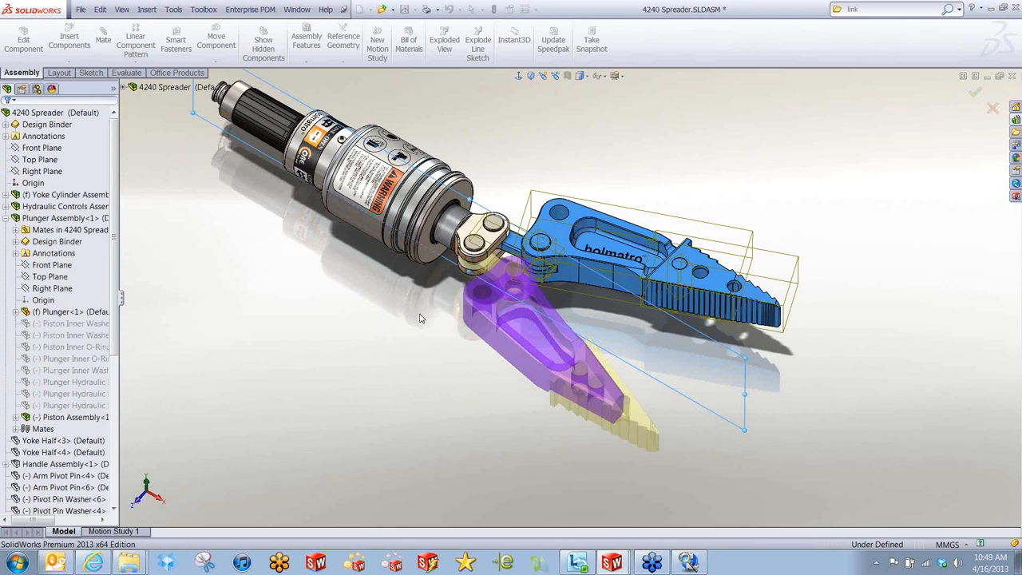
pyautogui.click(415, 318)
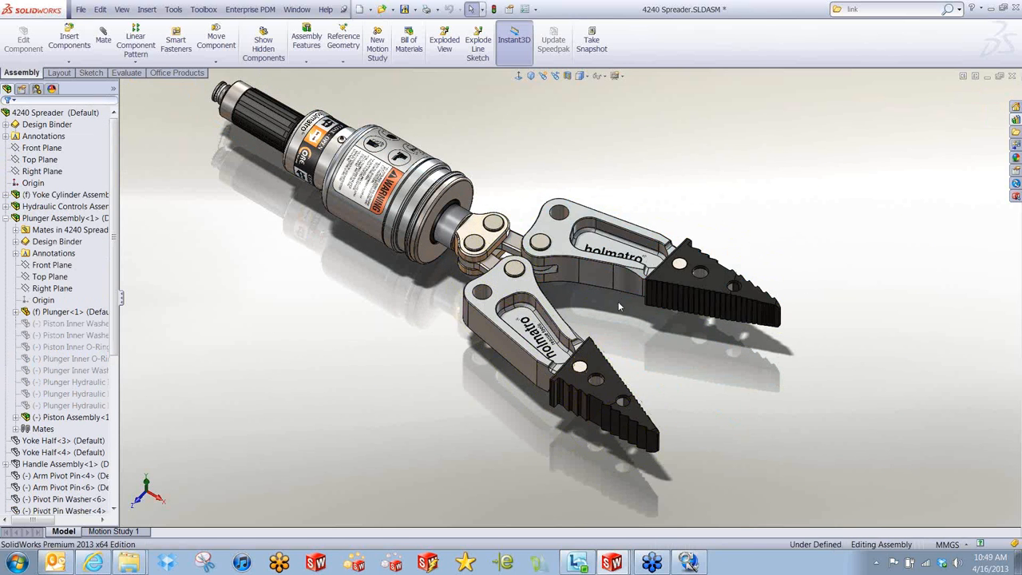
# - Move the rod end along its axis to swing both spreader arms and test the linkage
pyautogui.scroll(-2, 621, 300)
pyautogui.moveTo(595, 346); pyautogui.dragTo(592, 308, button='middle')
pyautogui.moveTo(457, 417); pyautogui.dragTo(615, 372, button='middle')
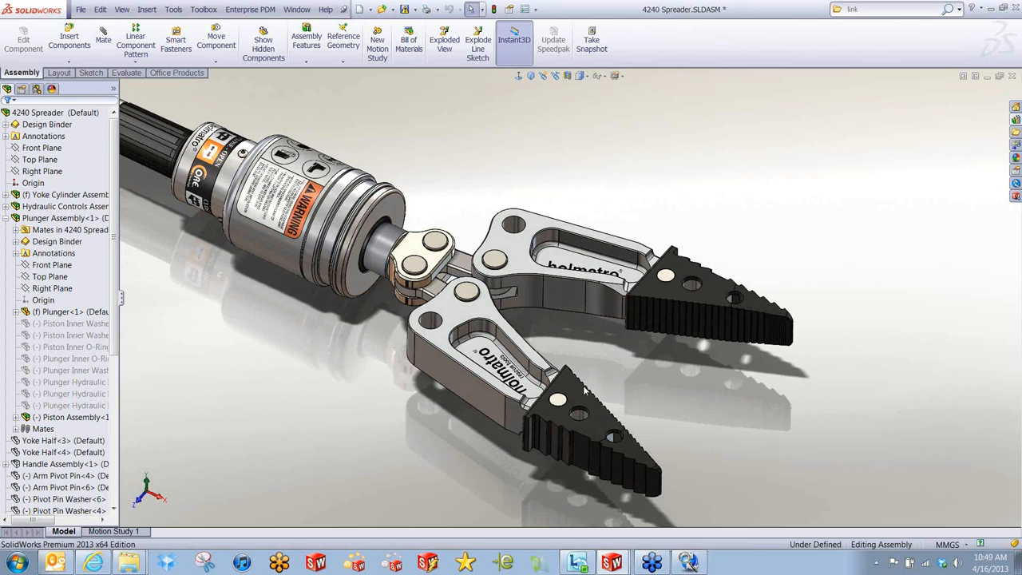
pyautogui.scroll(3, 435, 267)
pyautogui.click(383, 236)
pyautogui.moveTo(383, 236)
pyautogui.mouseDown()
pyautogui.moveTo(437, 254)
pyautogui.moveTo(443, 280)
pyautogui.moveTo(399, 245)
pyautogui.mouseUp()
pyautogui.click(381, 329)
pyautogui.scroll(3, 439, 239)
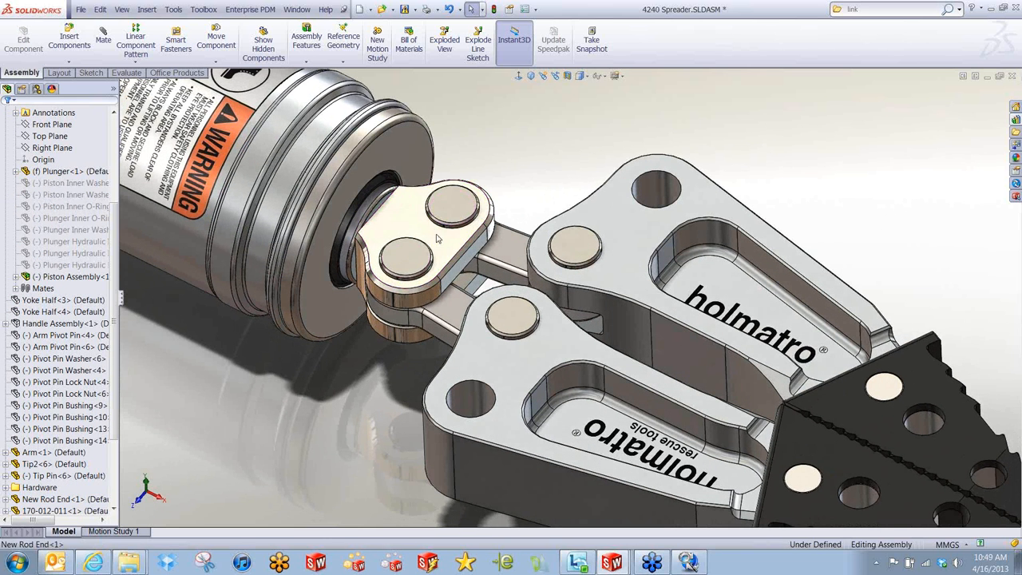
# - Set the rod end's D3@Sketch1 dimension to 40 mm and rebuild the assembly
pyautogui.click(438, 241)
pyautogui.click(438, 244)
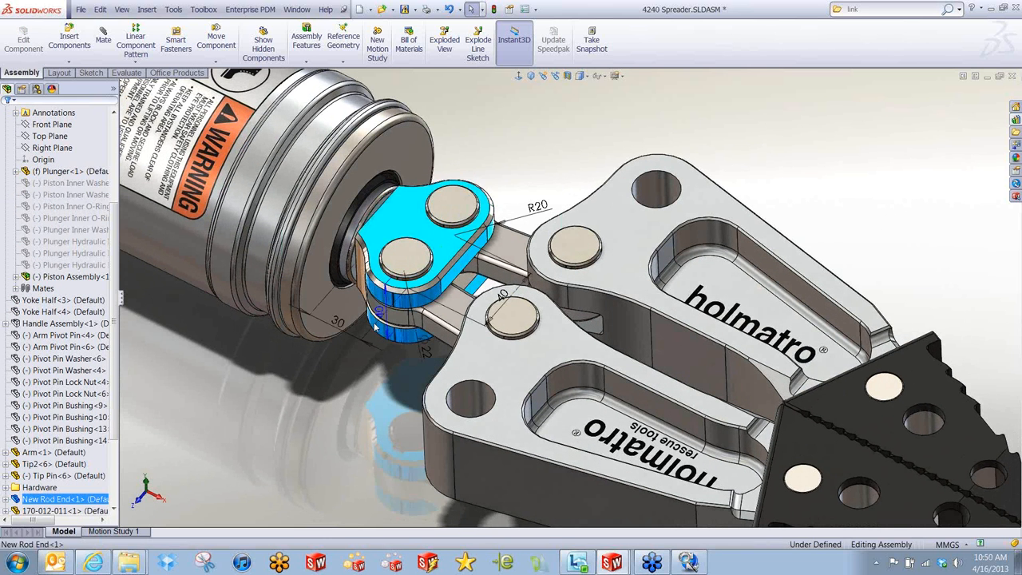
pyautogui.scroll(1, 344, 327)
pyautogui.click(342, 324)
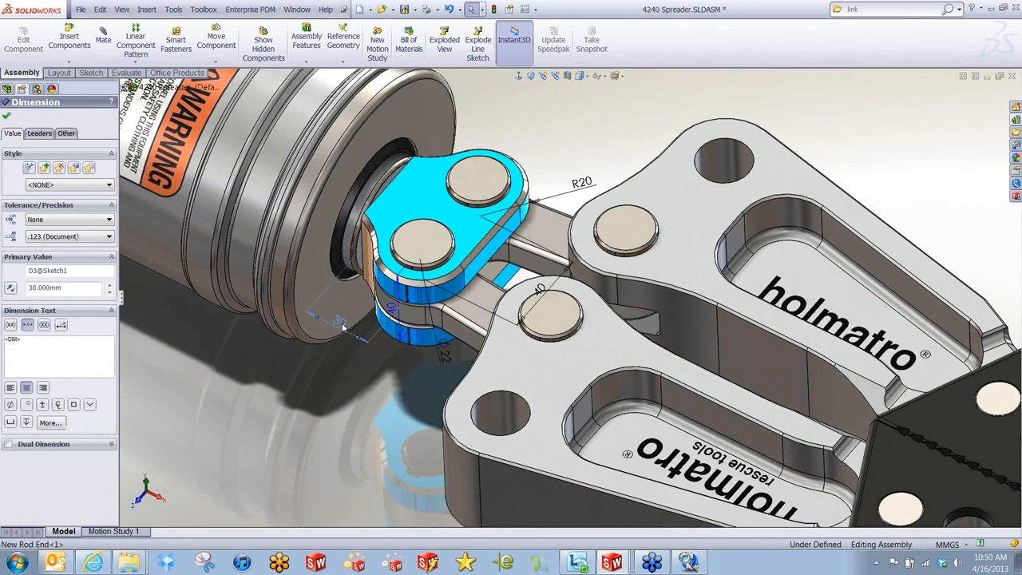
pyautogui.doubleClick(341, 325)
pyautogui.write('40')
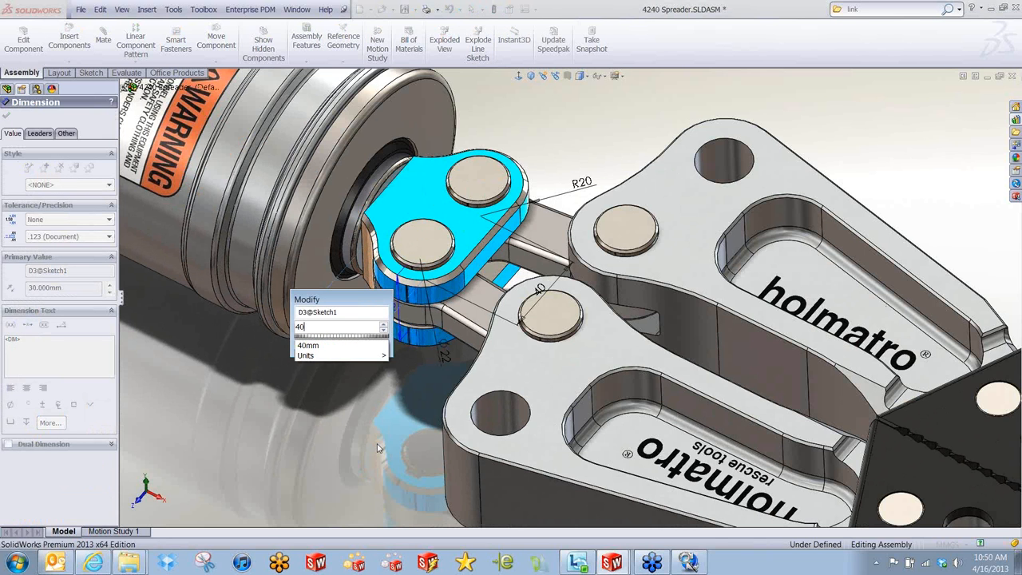
pyautogui.click(339, 298)
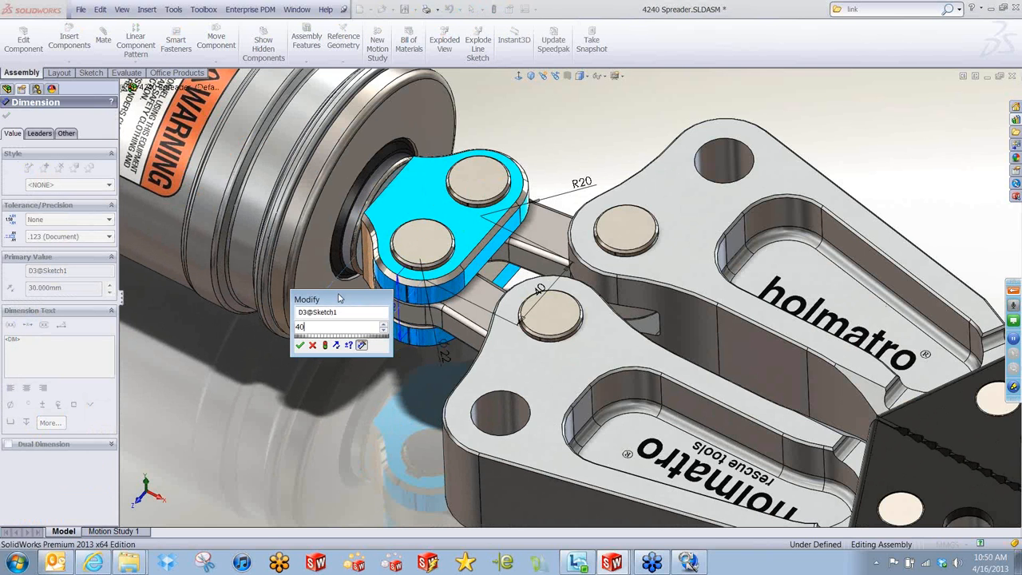
pyautogui.click(325, 345)
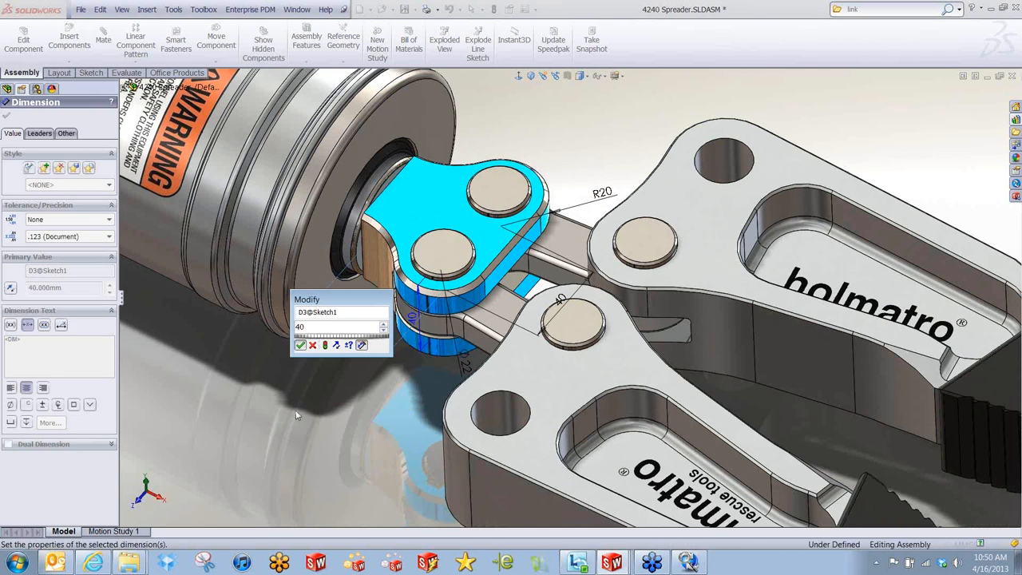
pyautogui.click(300, 345)
pyautogui.press('f')
# - Move the lengthened rod end to exercise the spreader arms and inspect their motion
pyautogui.moveTo(423, 239)
pyautogui.mouseDown()
pyautogui.moveTo(525, 254)
pyautogui.moveTo(423, 230)
pyautogui.moveTo(515, 254)
pyautogui.moveTo(509, 266)
pyautogui.moveTo(421, 244)
pyautogui.mouseUp()
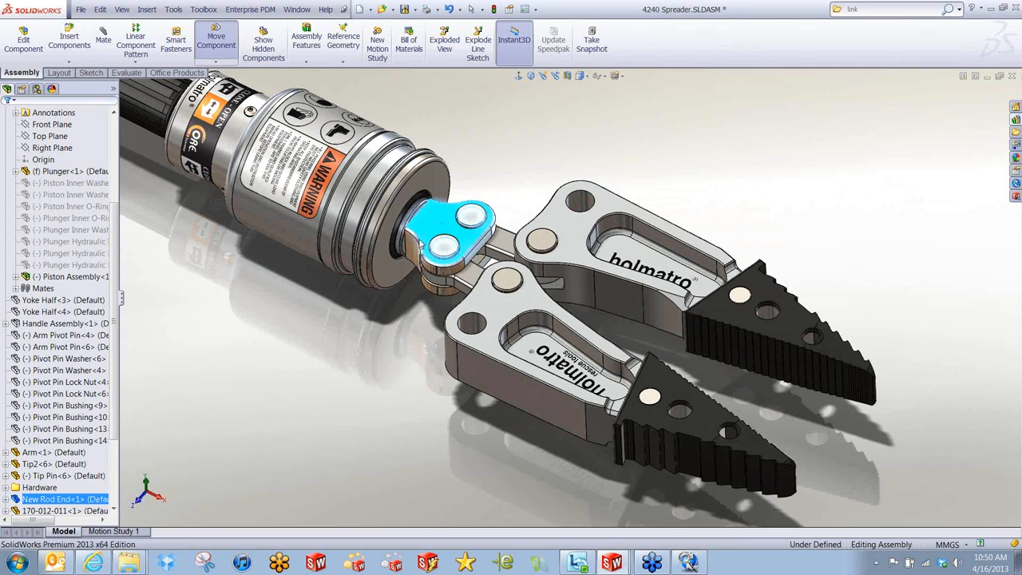
pyautogui.click(503, 190)
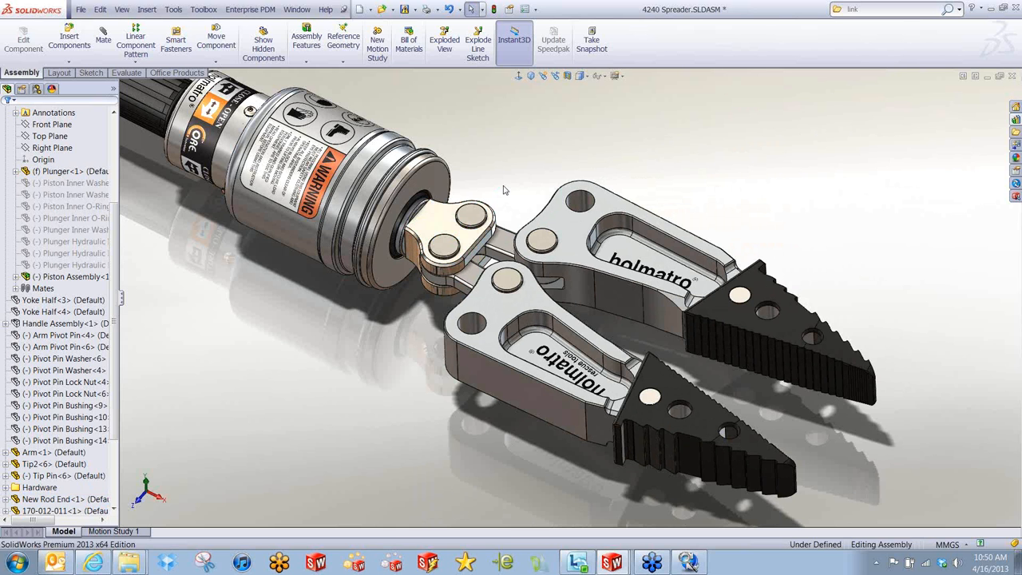
pyautogui.moveTo(435, 231)
pyautogui.mouseDown()
pyautogui.moveTo(500, 261)
pyautogui.moveTo(434, 230)
pyautogui.mouseUp()
pyautogui.scroll(-2, 594, 359)
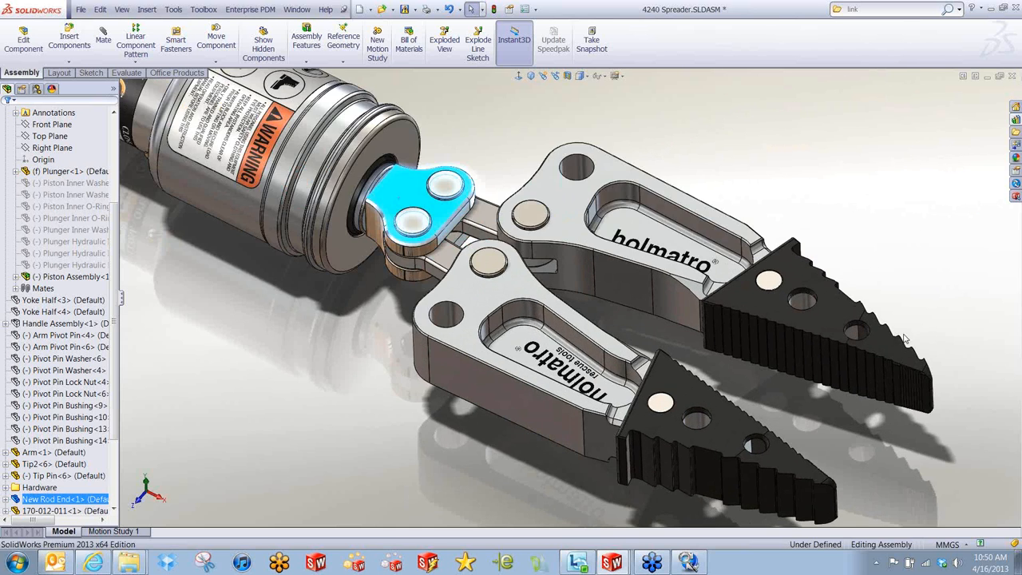
pyautogui.scroll(-2, 799, 395)
pyautogui.click(388, 96)
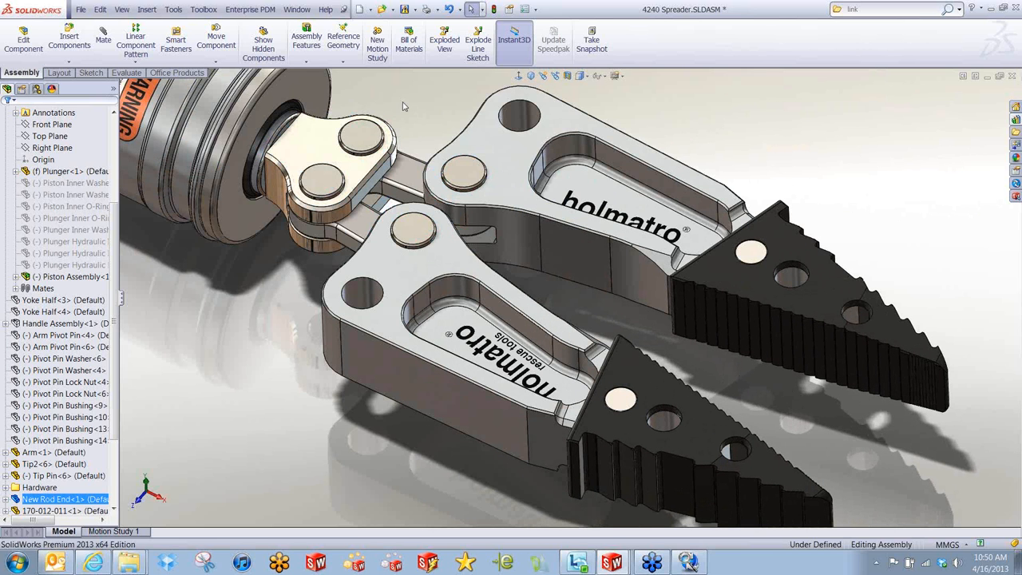
# - Measure the distance between the end vertices of the two spreader tips
pyautogui.click(127, 73)
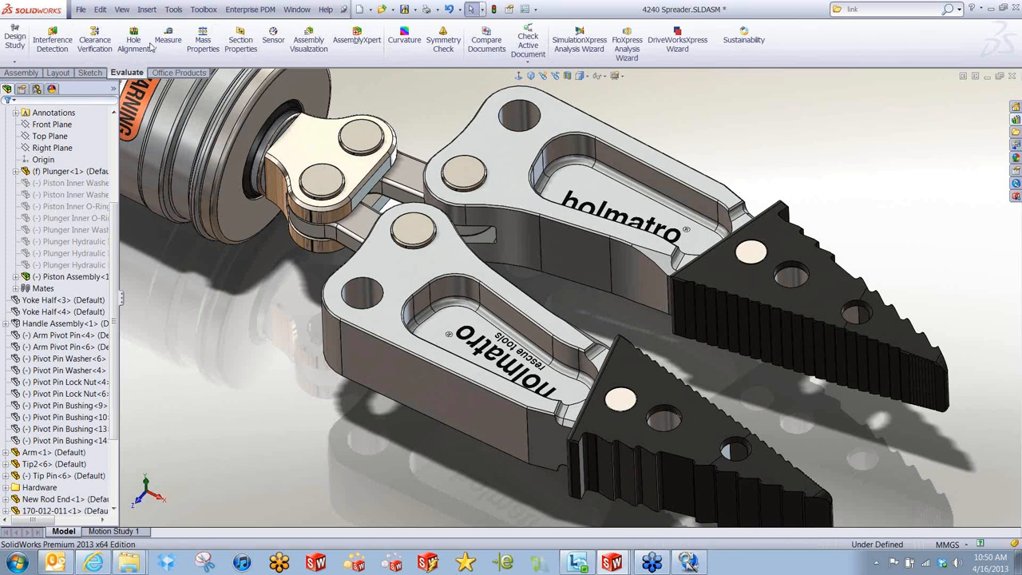
pyautogui.click(167, 37)
pyautogui.scroll(2, 882, 420)
pyautogui.scroll(-5, 764, 327)
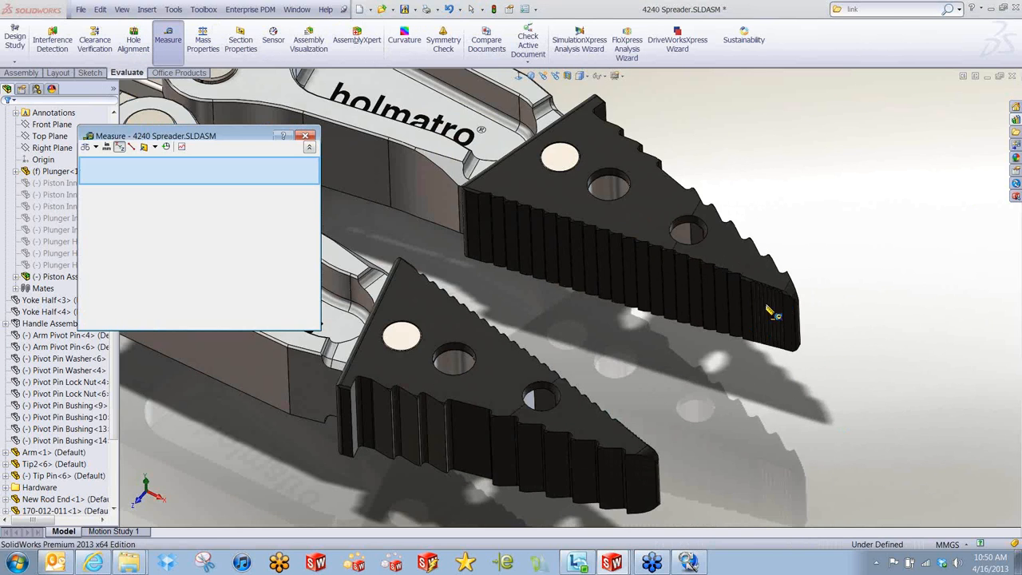
pyautogui.click(784, 291)
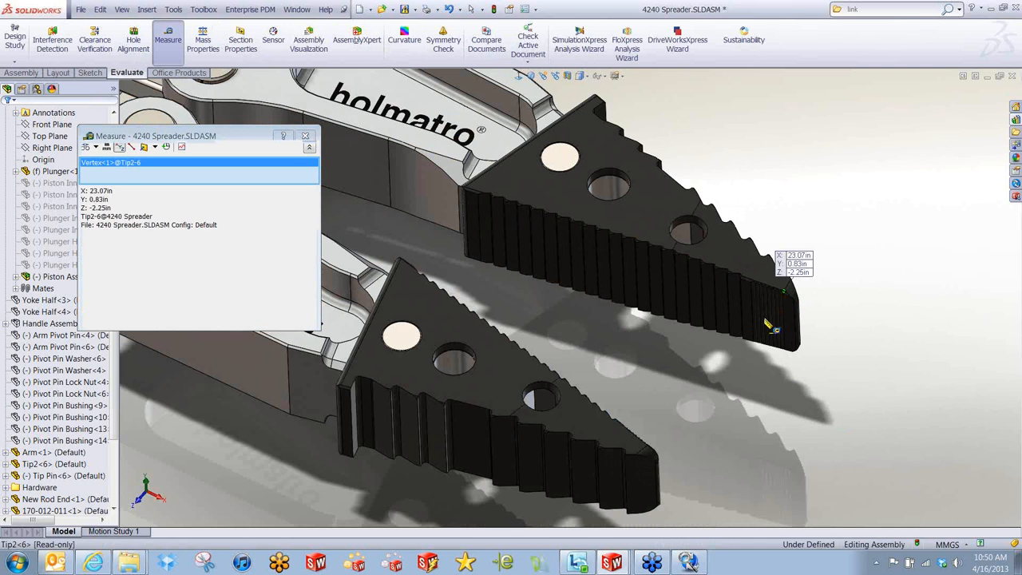
pyautogui.click(652, 452)
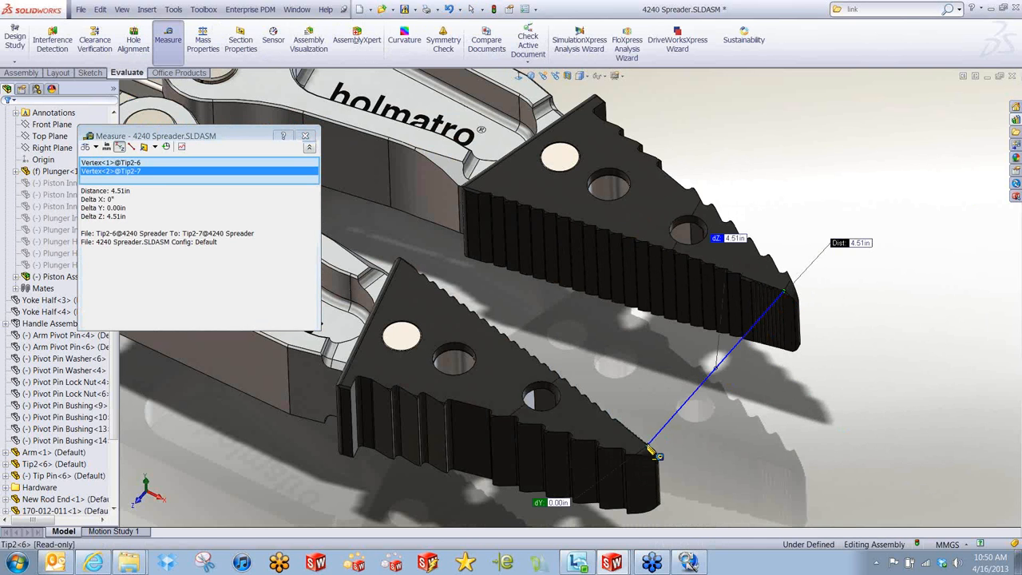
pyautogui.click(828, 429)
pyautogui.scroll(-4, 600, 392)
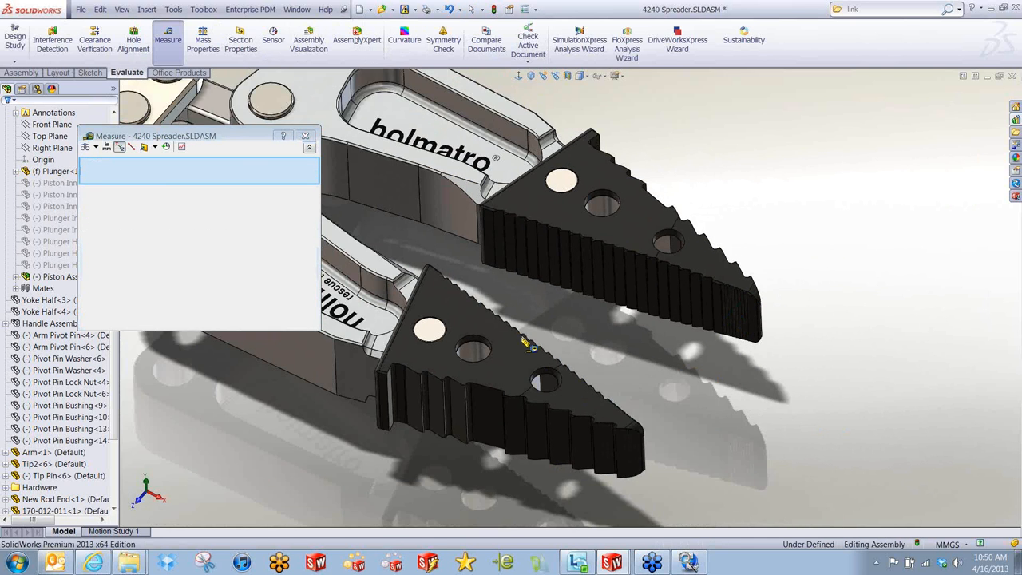
# - Measure the distance between the matching middle hole faces at the two arms' tip ends
pyautogui.click(464, 356)
pyautogui.click(649, 148)
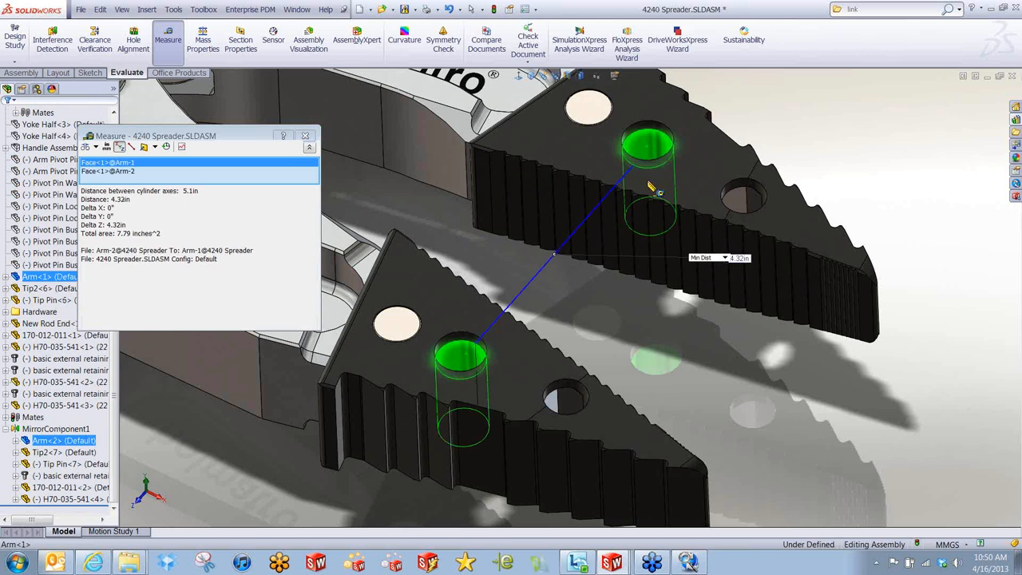
pyautogui.scroll(1, 649, 315)
pyautogui.moveTo(649, 302); pyautogui.dragTo(641, 343, button='middle')
pyautogui.click(643, 339)
pyautogui.scroll(2, 625, 342)
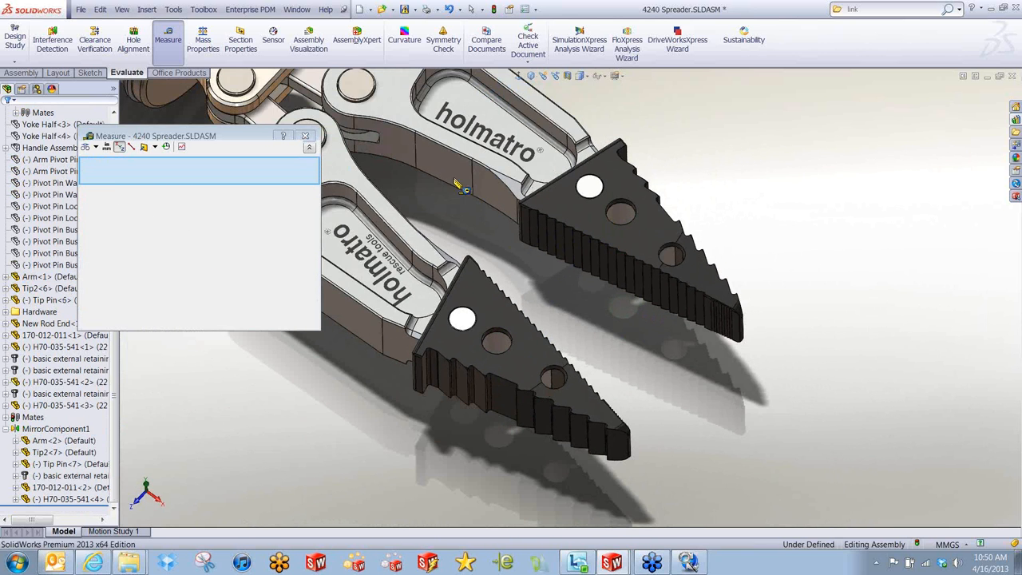
# - Measure the angle between the inner side faces of the two arms and finish measuring
pyautogui.click(445, 166)
pyautogui.moveTo(460, 212); pyautogui.dragTo(535, 220, button='middle')
pyautogui.click(386, 232)
pyautogui.scroll(2, 471, 230)
pyautogui.scroll(-2, 289, 227)
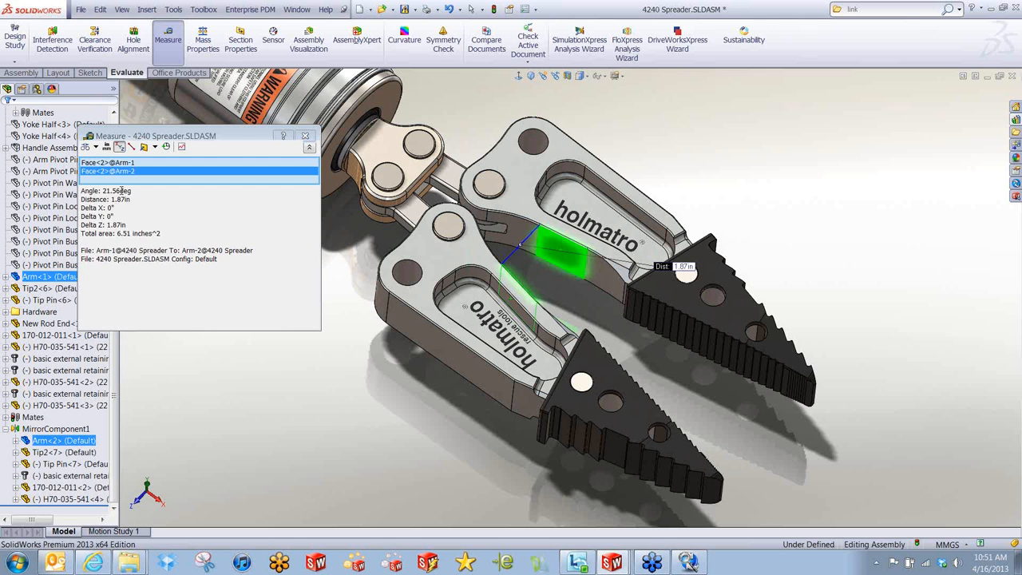
pyautogui.click(303, 136)
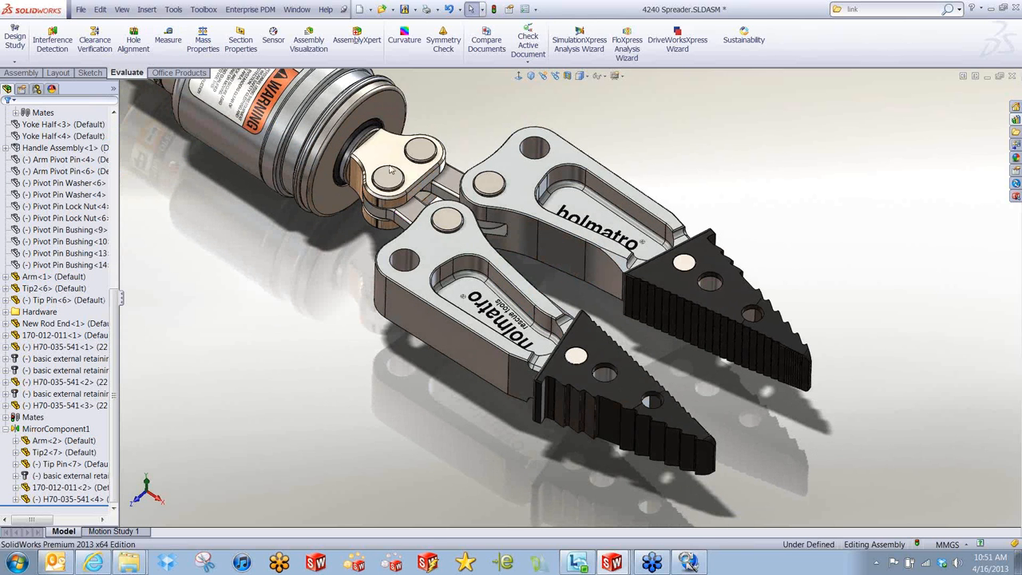
# - Set the rod end's D3@Sketch1 dimension to 30 mm and rebuild the assembly
pyautogui.click(391, 166)
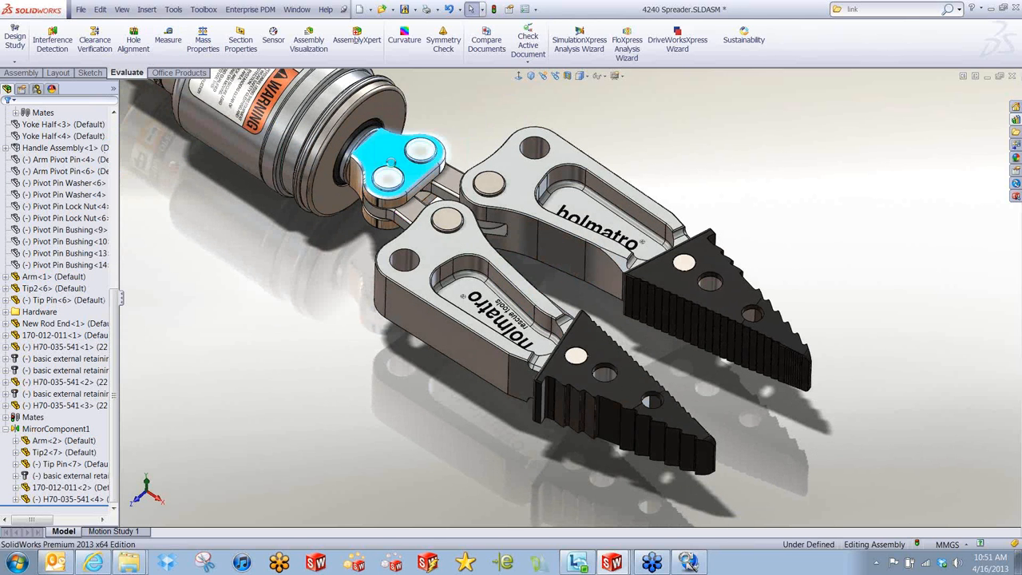
pyautogui.doubleClick(392, 166)
pyautogui.doubleClick(341, 207)
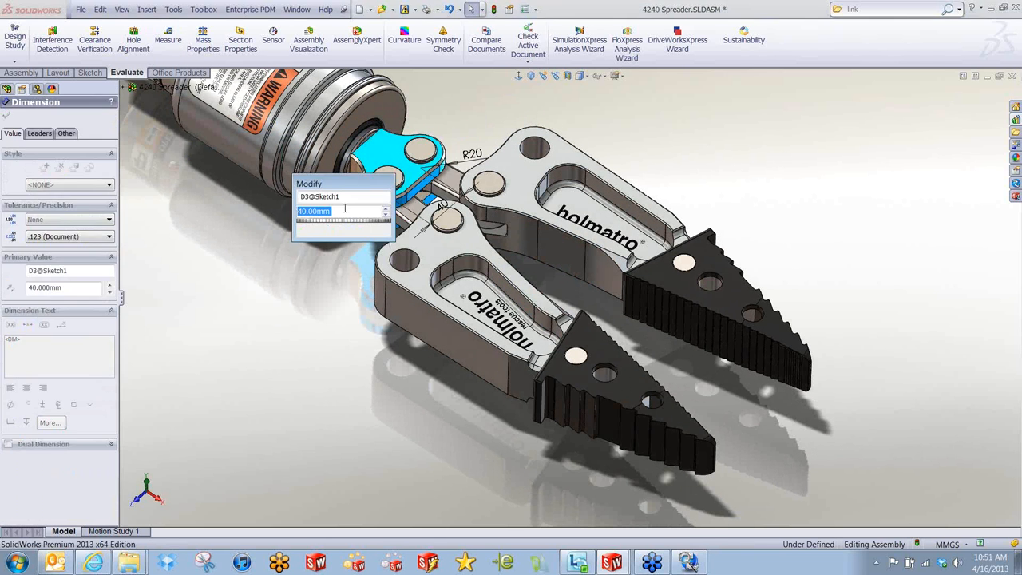
pyautogui.write('30')
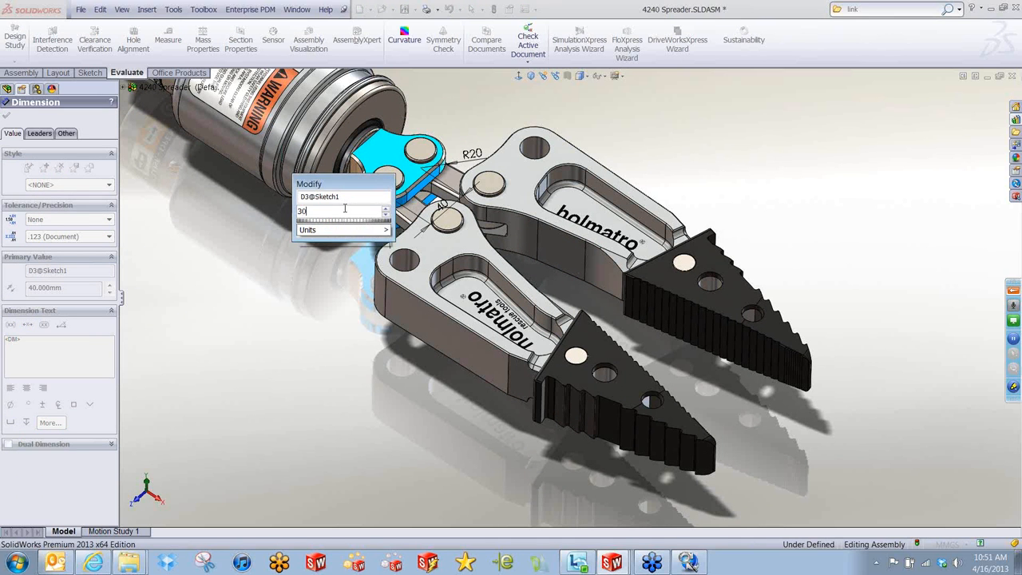
pyautogui.press('Return')
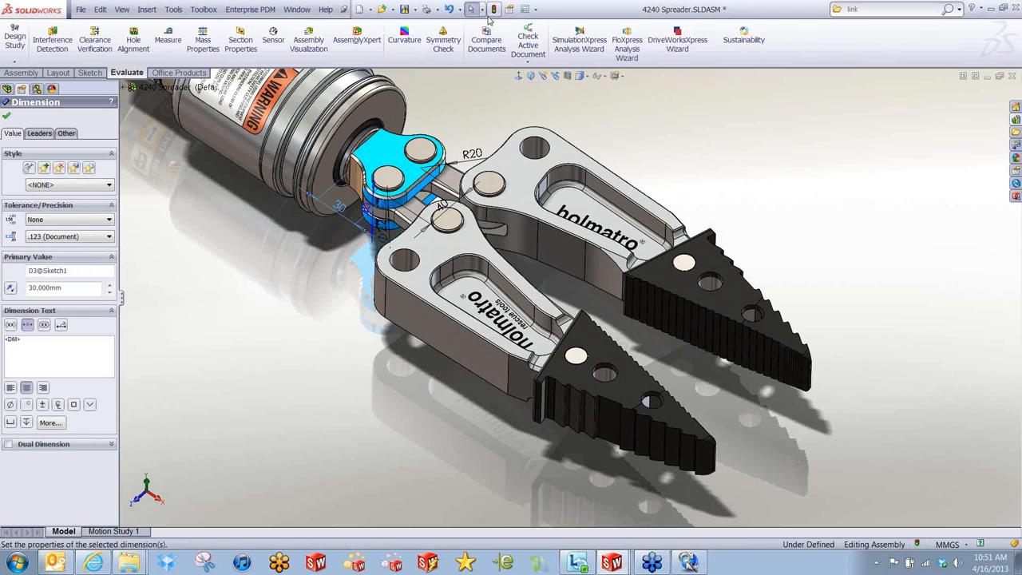
pyautogui.click(492, 8)
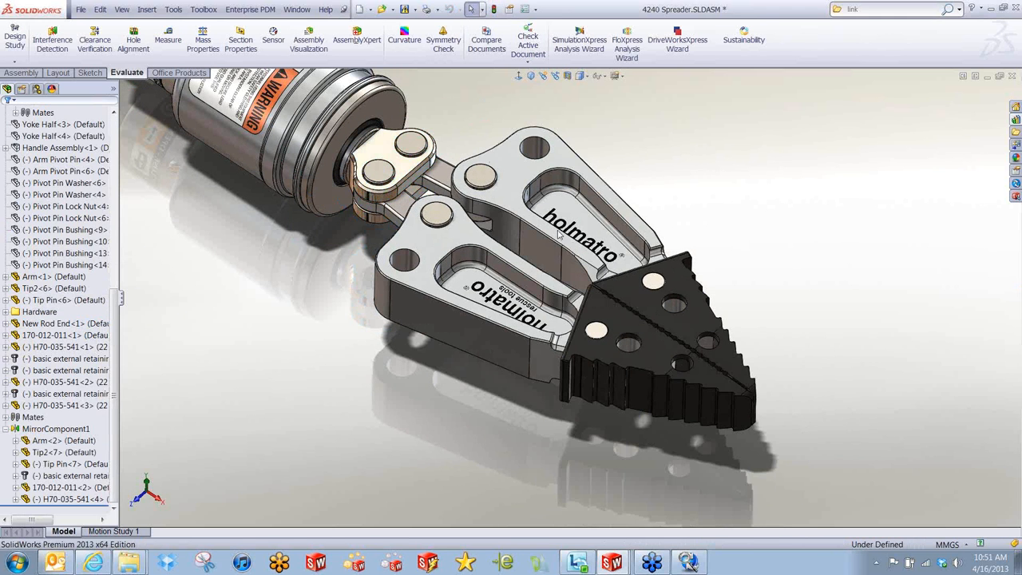
# - Move the shortened rod end back toward the plunger to check how the spreader arms follow
pyautogui.moveTo(372, 171); pyautogui.dragTo(337, 142)
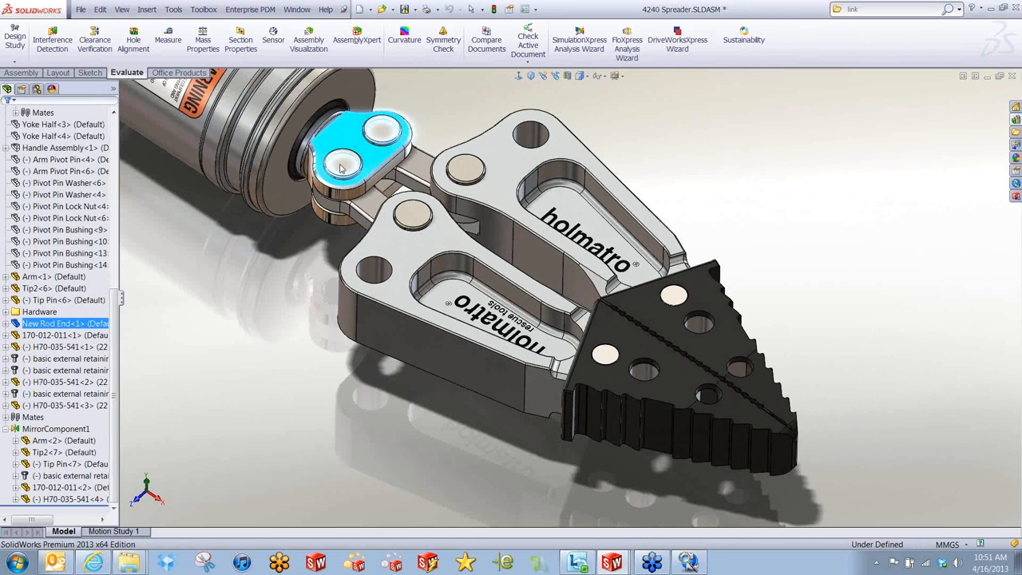
pyautogui.click(316, 270)
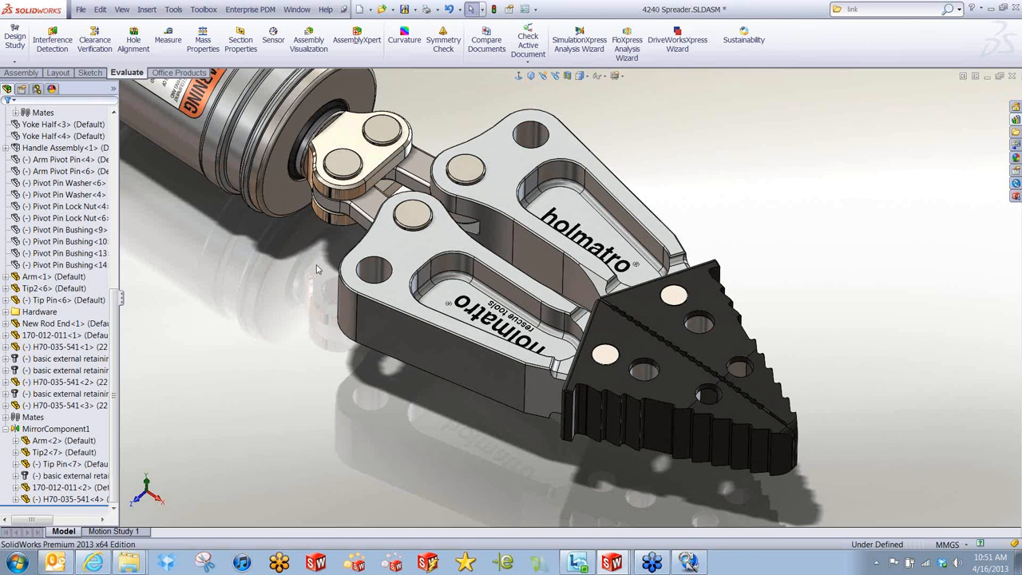
pyautogui.press('f')
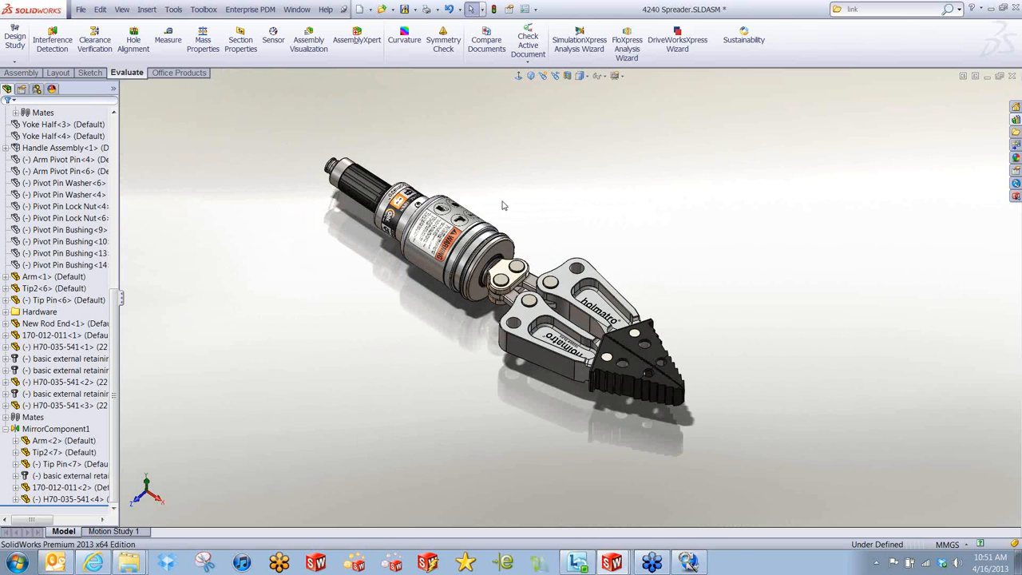
# - Activate the All Components display state to show the yoke halves and the handle again
pyautogui.rightClick(114, 96)
pyautogui.click(148, 117)
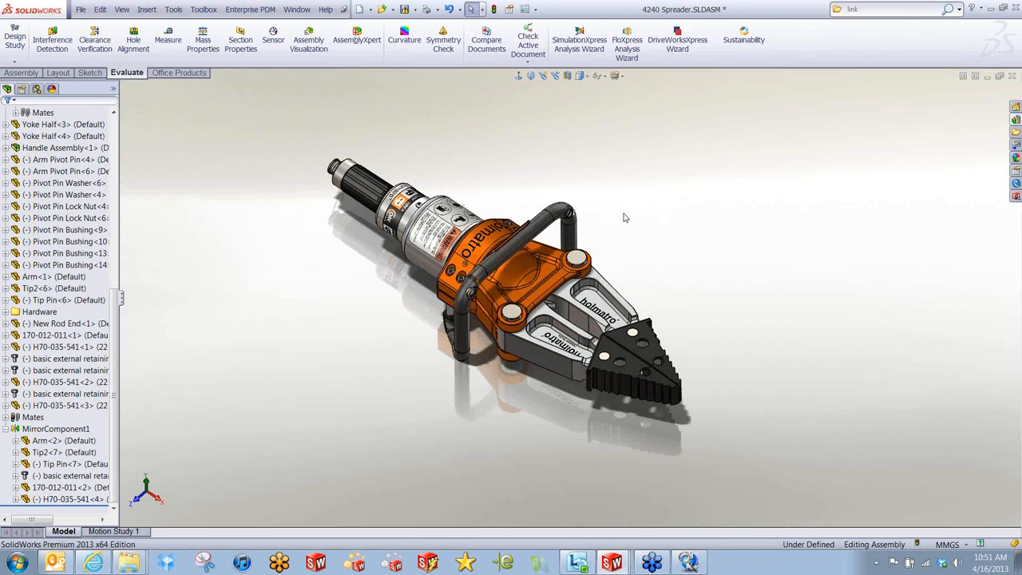
pyautogui.scroll(-3, 625, 217)
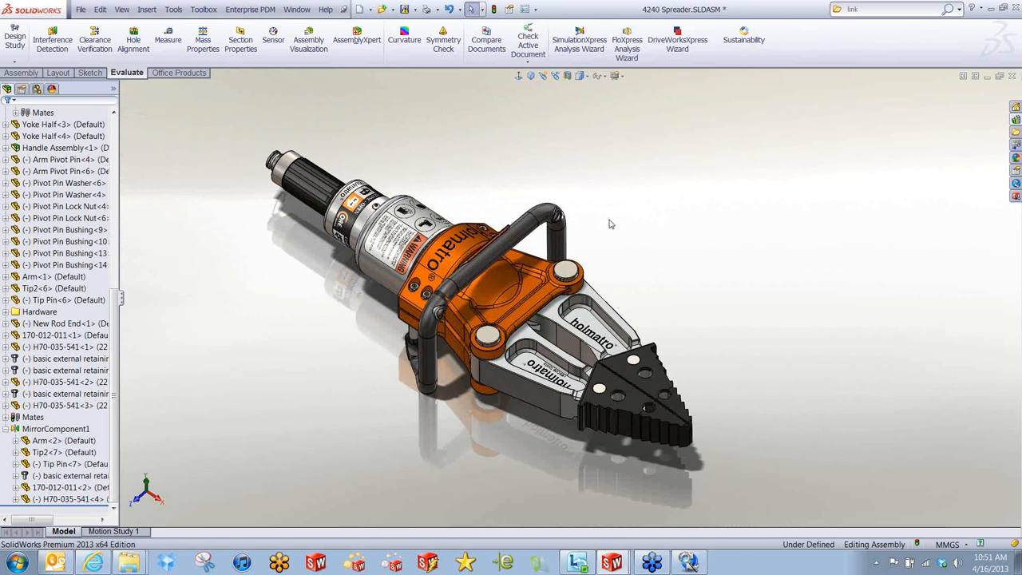
# - Explode the assembly with the Default configuration's ExplView1 and inspect the linkage area
pyautogui.click(36, 89)
pyautogui.doubleClick(60, 136)
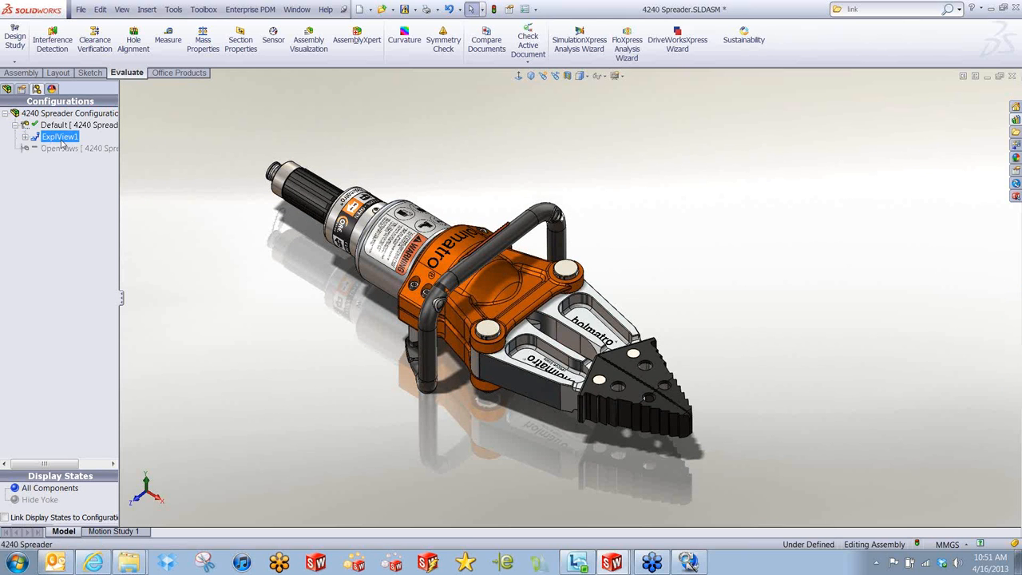
pyautogui.moveTo(648, 323); pyautogui.dragTo(578, 383, button='middle')
pyautogui.scroll(4, 630, 385)
pyautogui.scroll(-8, 577, 386)
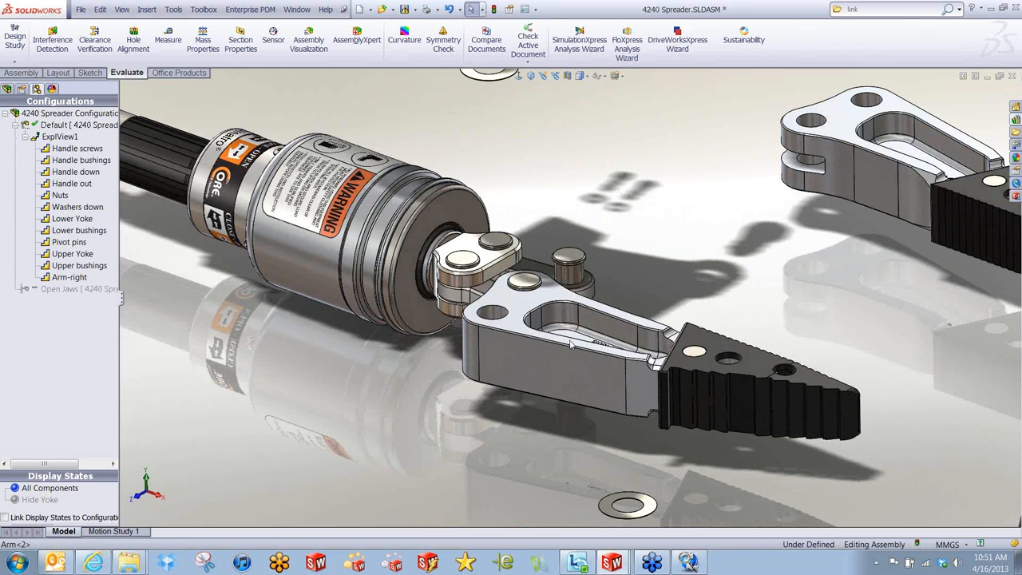
# - Edit ExplView1 and add a step that explodes the four H70-035-541 link pins about 118 mm upward
pyautogui.rightClick(61, 137)
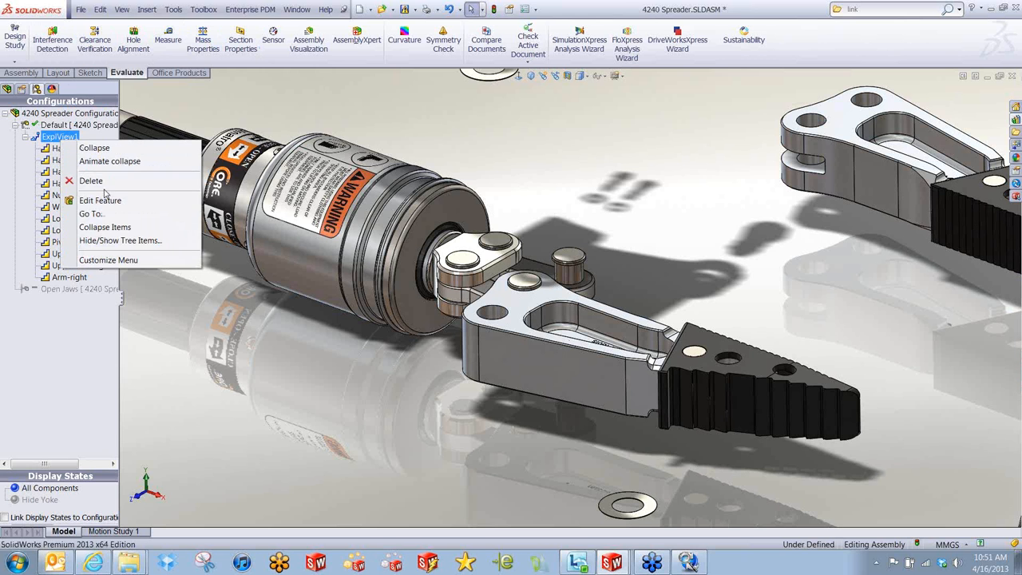
pyautogui.click(100, 200)
pyautogui.moveTo(306, 391); pyautogui.dragTo(300, 401, button='middle')
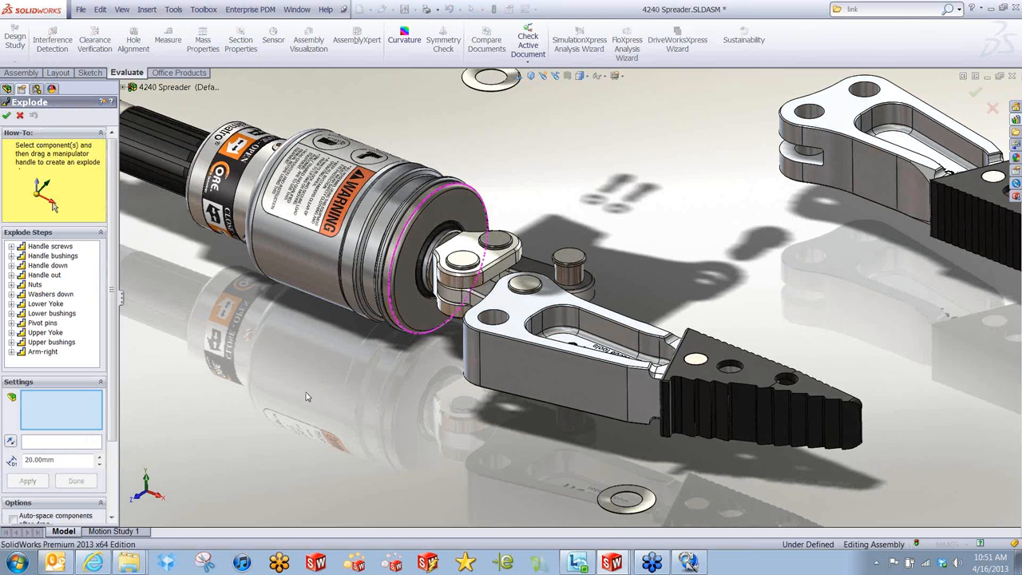
pyautogui.scroll(-1, 581, 254)
pyautogui.click(442, 258)
pyautogui.click(482, 234)
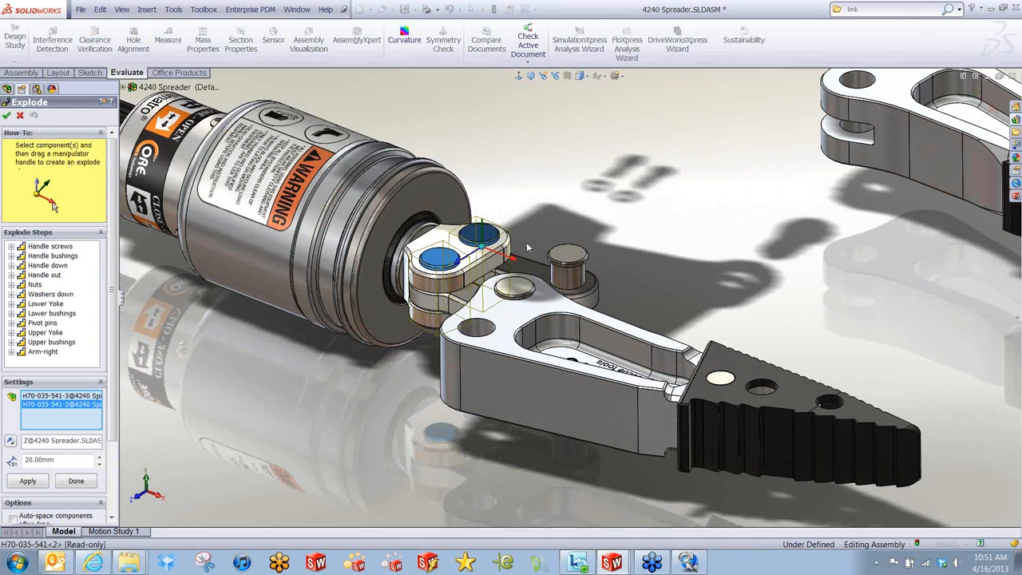
pyautogui.click(567, 260)
pyautogui.click(515, 287)
pyautogui.scroll(1, 589, 298)
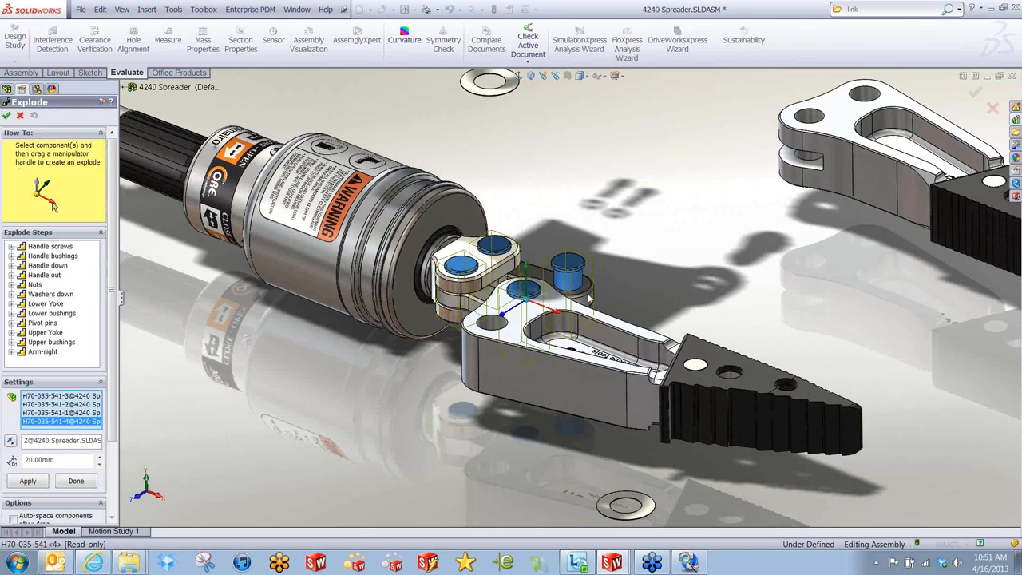
pyautogui.scroll(1, 589, 298)
pyautogui.moveTo(534, 261); pyautogui.dragTo(534, 158)
pyautogui.click(605, 260)
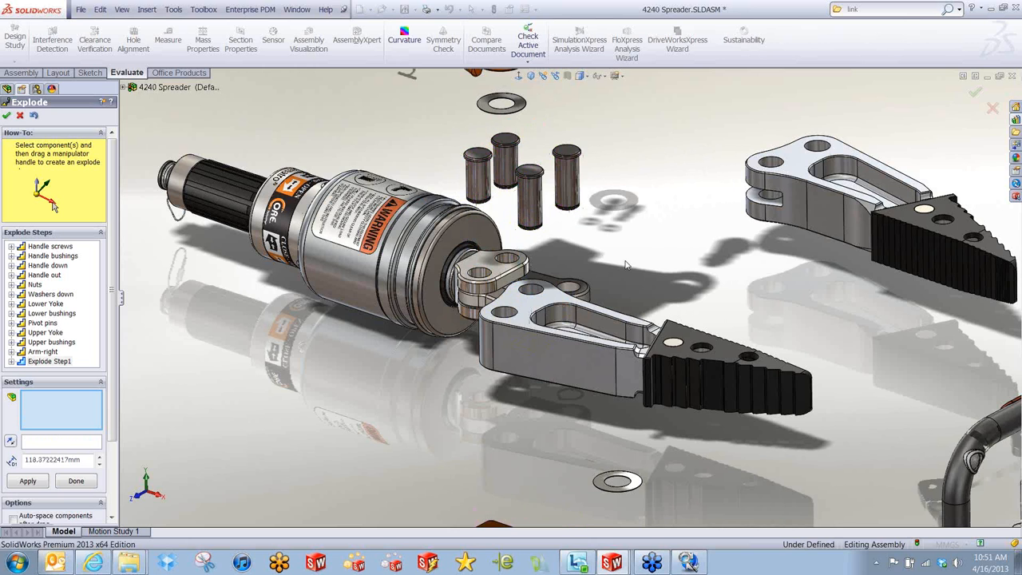
# - Add an explode step moving the mirrored arm, its tip pin and tip about 290 mm sideways along Z
pyautogui.scroll(3, 710, 407)
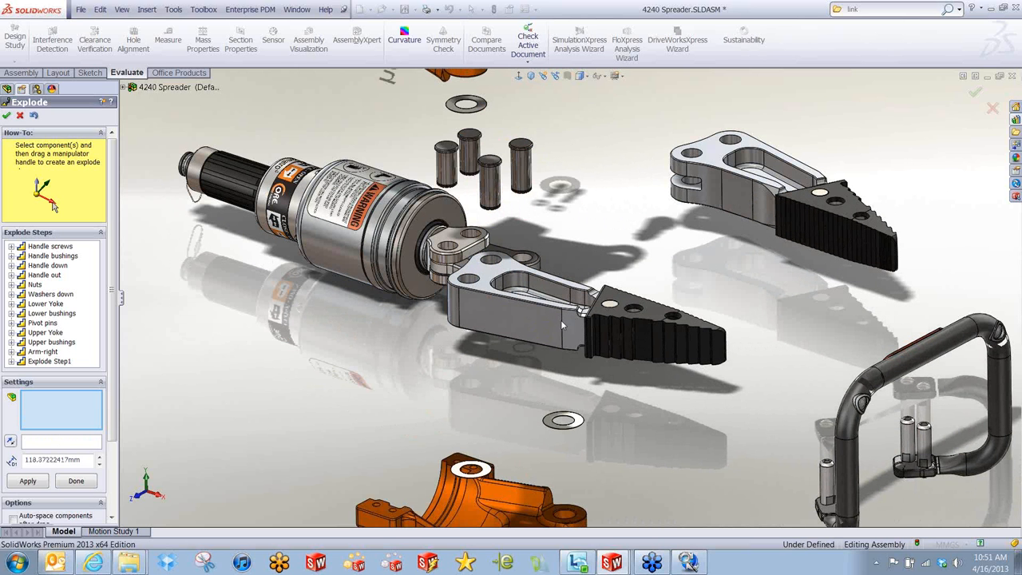
pyautogui.click(561, 321)
pyautogui.click(609, 305)
pyautogui.click(704, 336)
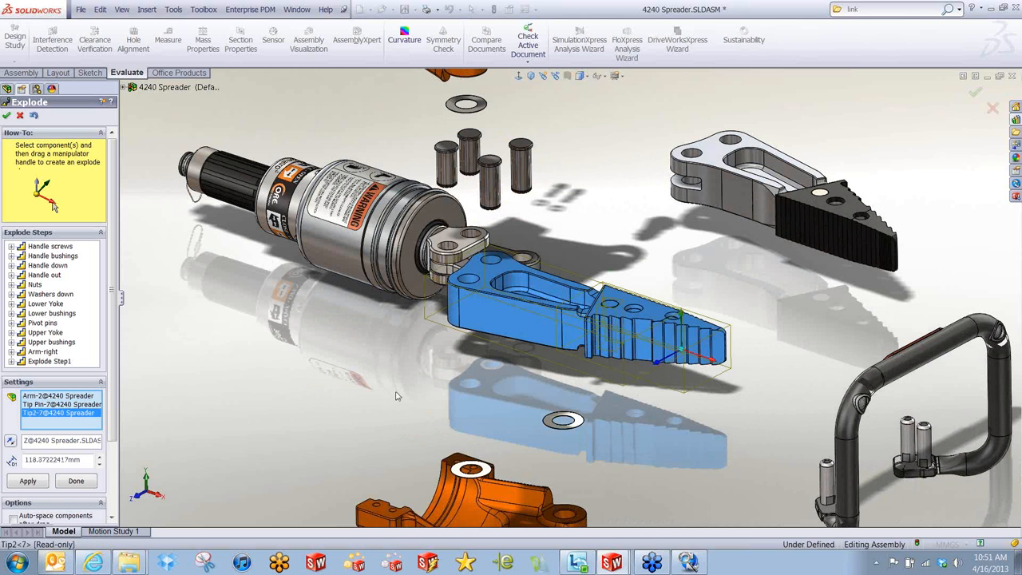
pyautogui.scroll(-3, 112, 363)
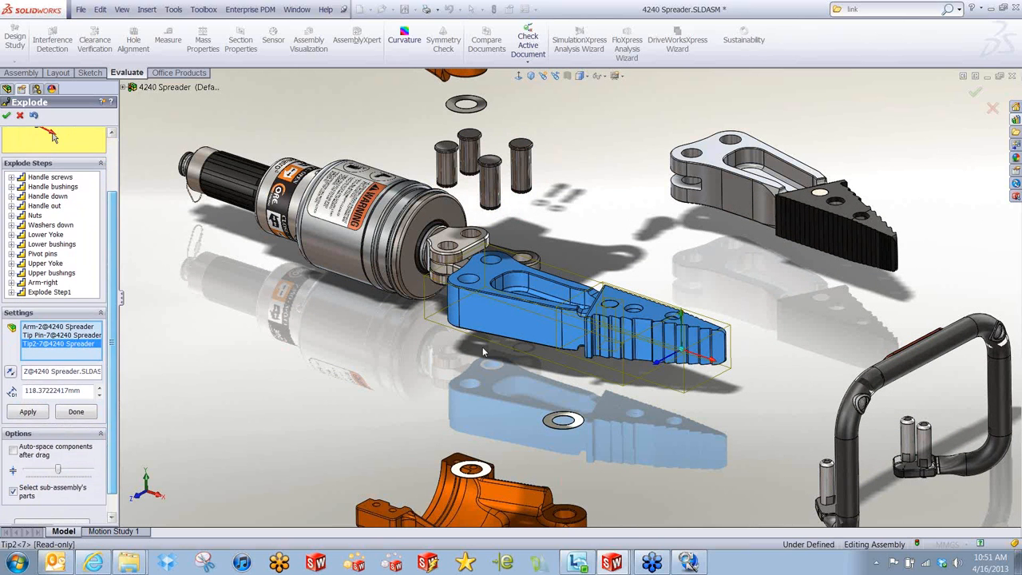
pyautogui.moveTo(657, 366); pyautogui.dragTo(485, 452)
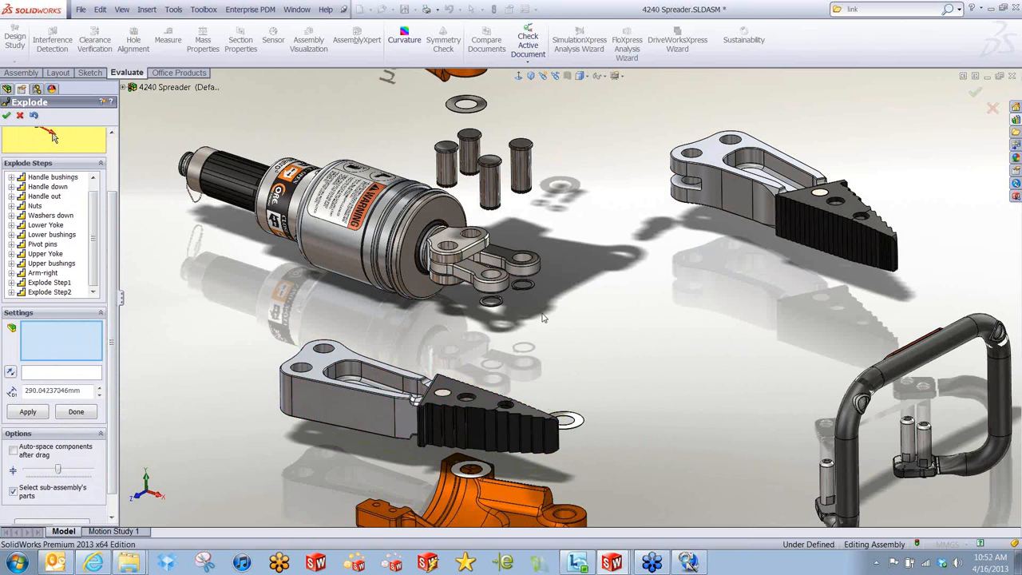
# - Add an explode step moving the two connecting links about 297 mm forward, away from the rod end
pyautogui.click(527, 264)
pyautogui.keyDown('ctrl'); pyautogui.click(527, 263); pyautogui.keyUp('ctrl')
pyautogui.moveTo(557, 292); pyautogui.dragTo(758, 395)
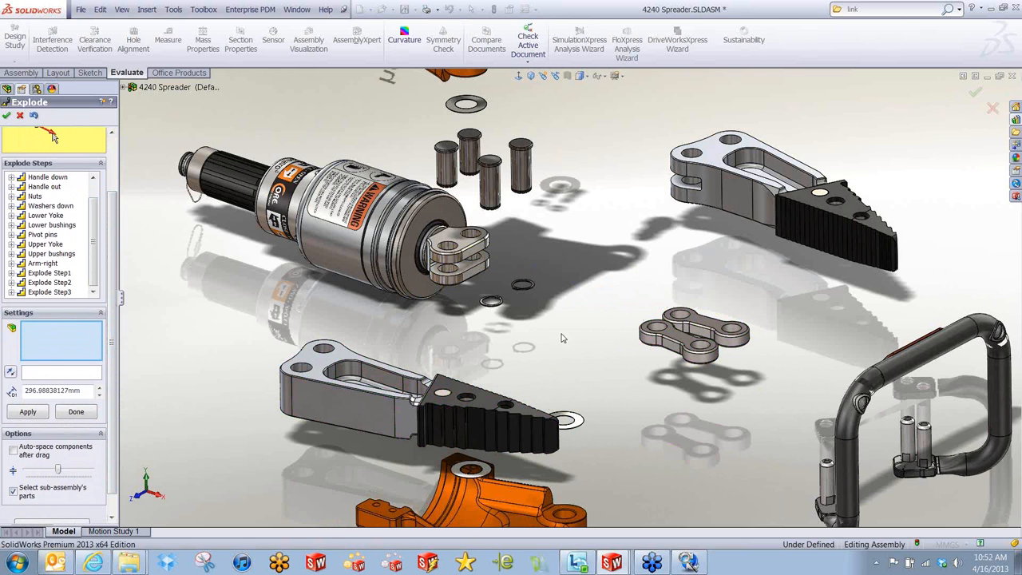
pyautogui.click(439, 241)
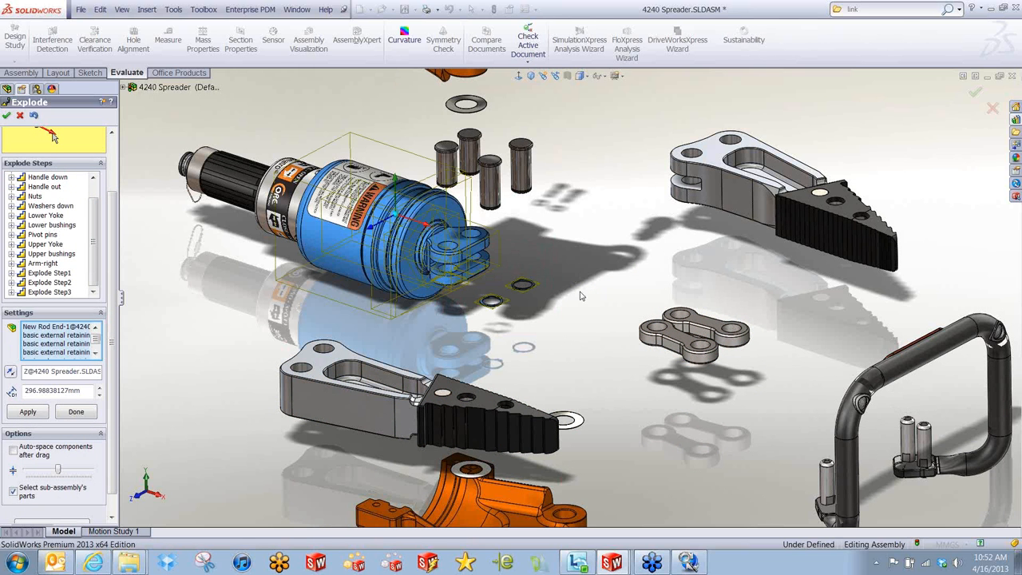
pyautogui.rightClick(205, 306)
pyautogui.click(251, 349)
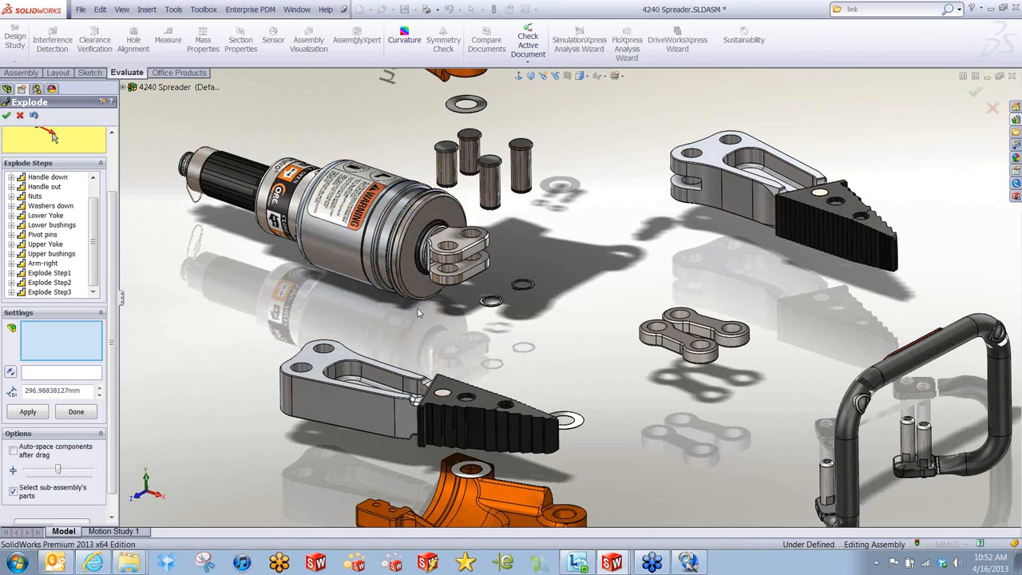
# - Add an explode step moving the four external retaining rings downward below the rod end, and finish editing the exploded view
pyautogui.moveTo(560, 252); pyautogui.dragTo(559, 252)
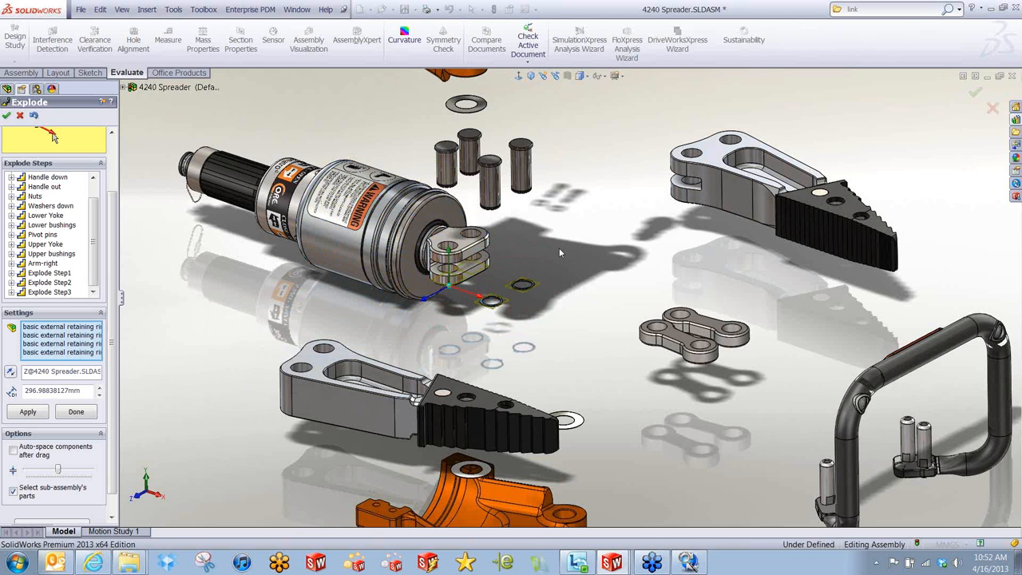
pyautogui.moveTo(449, 300); pyautogui.dragTo(450, 304)
pyautogui.press('Return')
pyautogui.scroll(3, 570, 283)
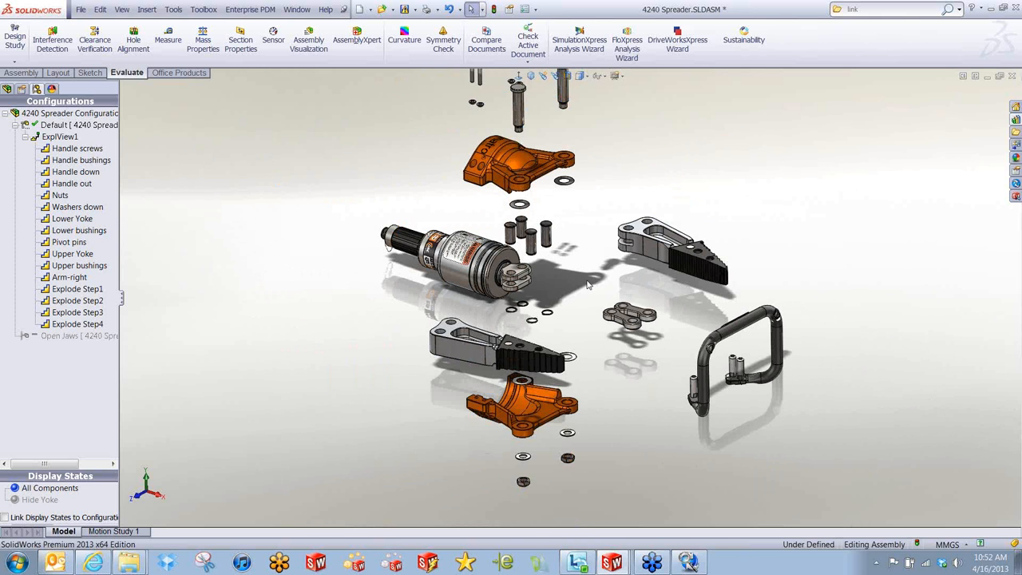
# - Collapse the exploded view of the assembly and save the spreader assembly together with all its modified referenced documents
pyautogui.doubleClick(64, 136)
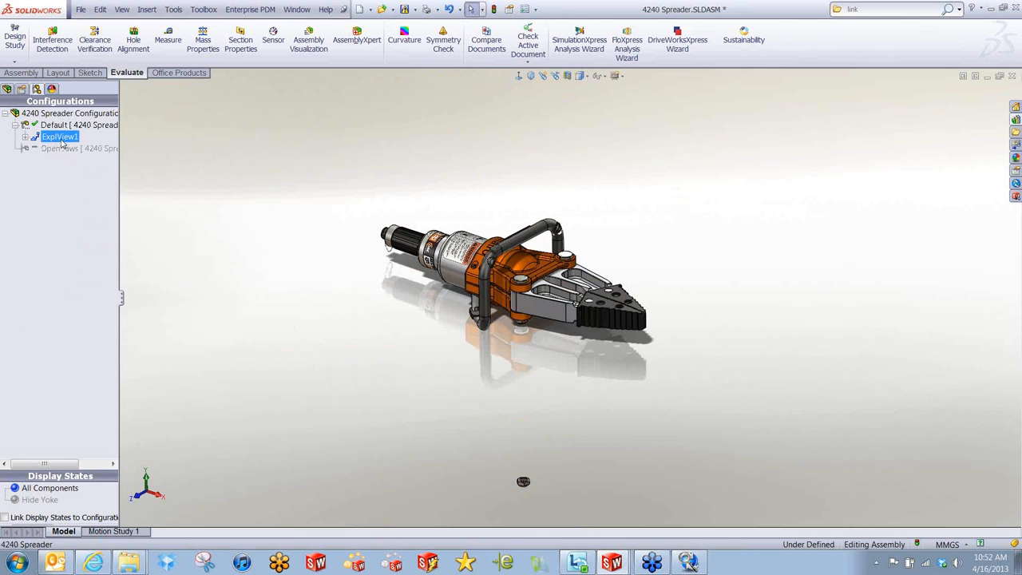
pyautogui.scroll(-5, 522, 236)
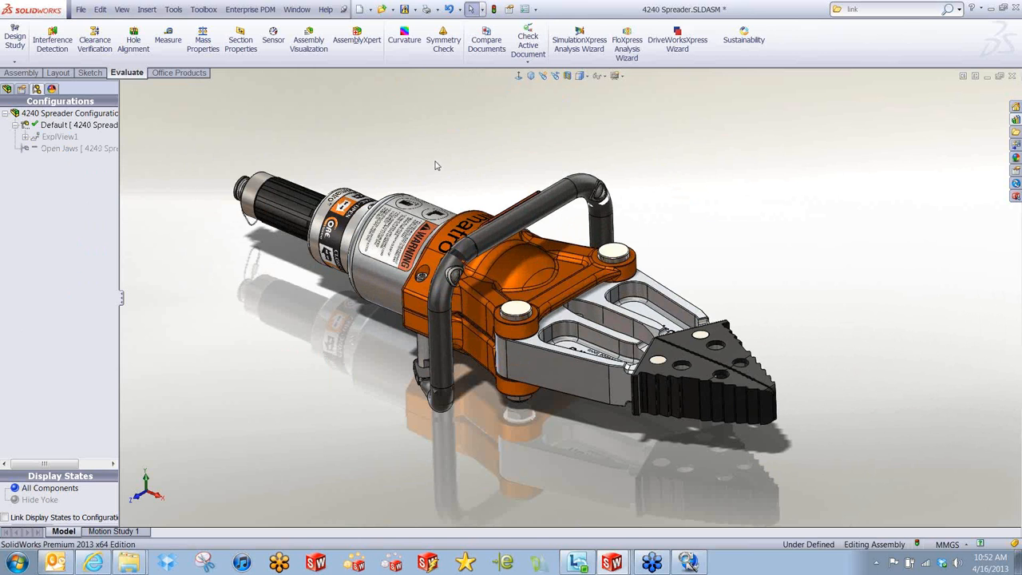
pyautogui.click(404, 9)
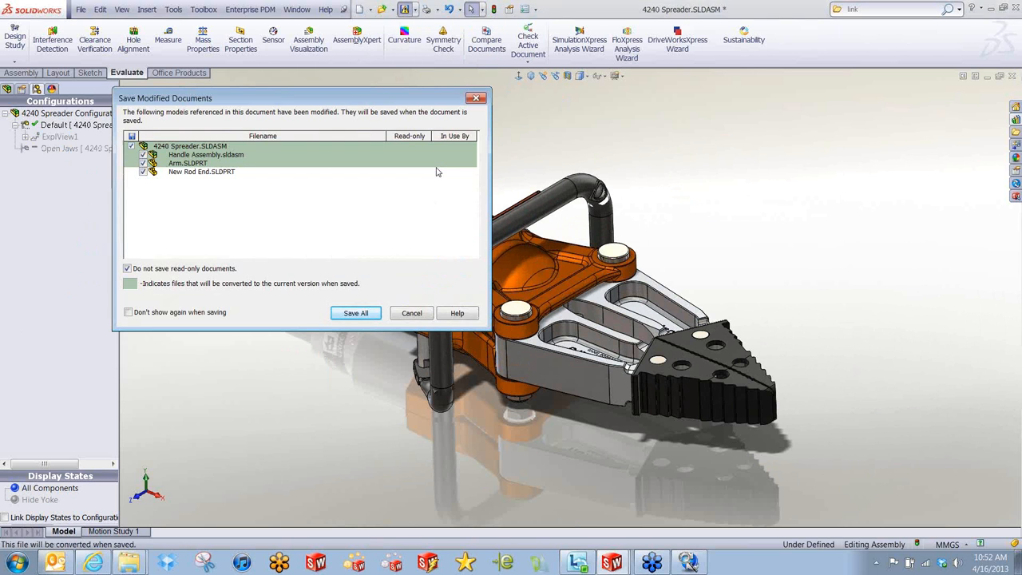
pyautogui.click(358, 315)
pyautogui.click(531, 268)
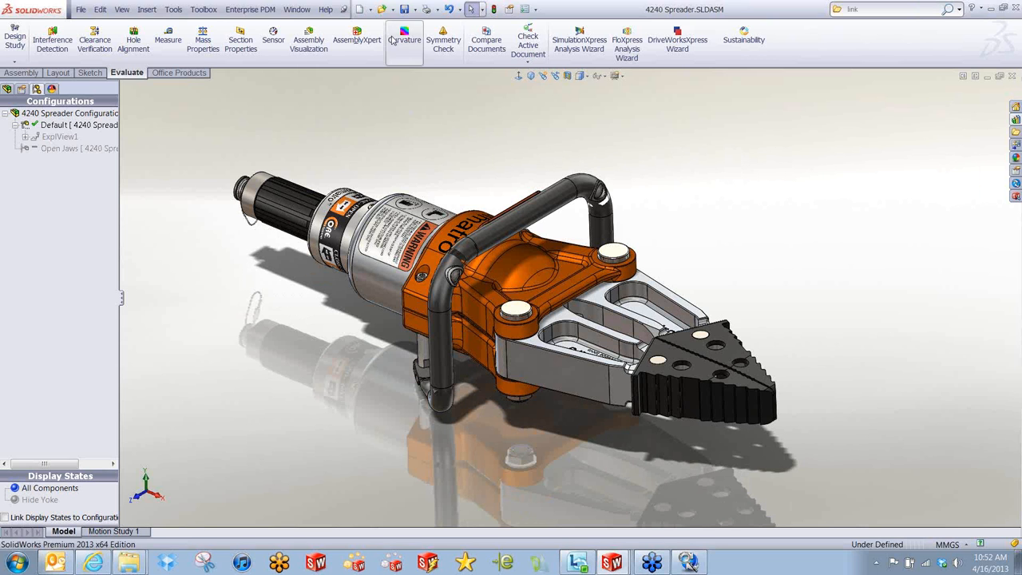
# - Create a new drawing from the 4240 Spreader assembly
pyautogui.click(371, 8)
pyautogui.click(390, 40)
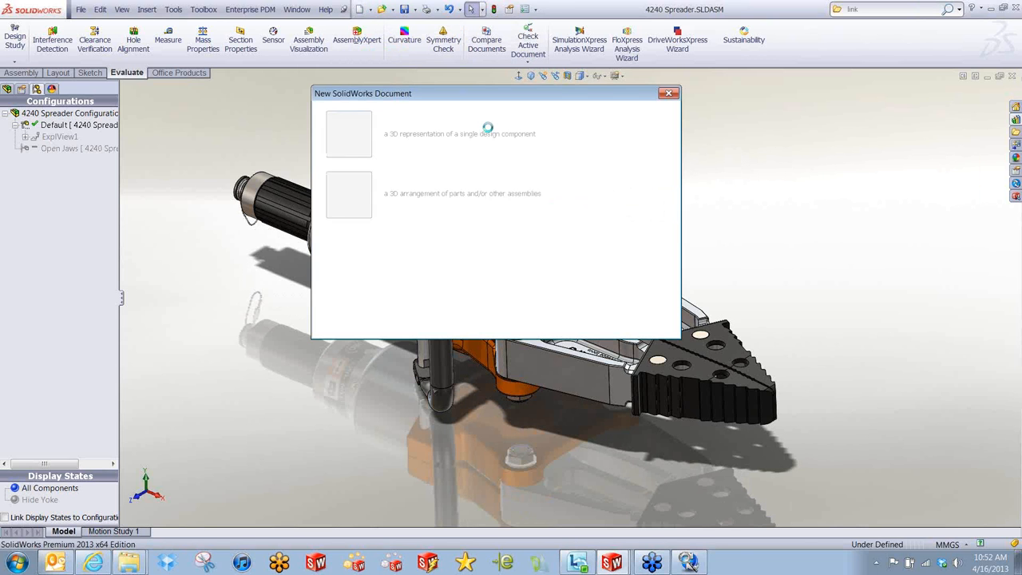
pyautogui.doubleClick(354, 140)
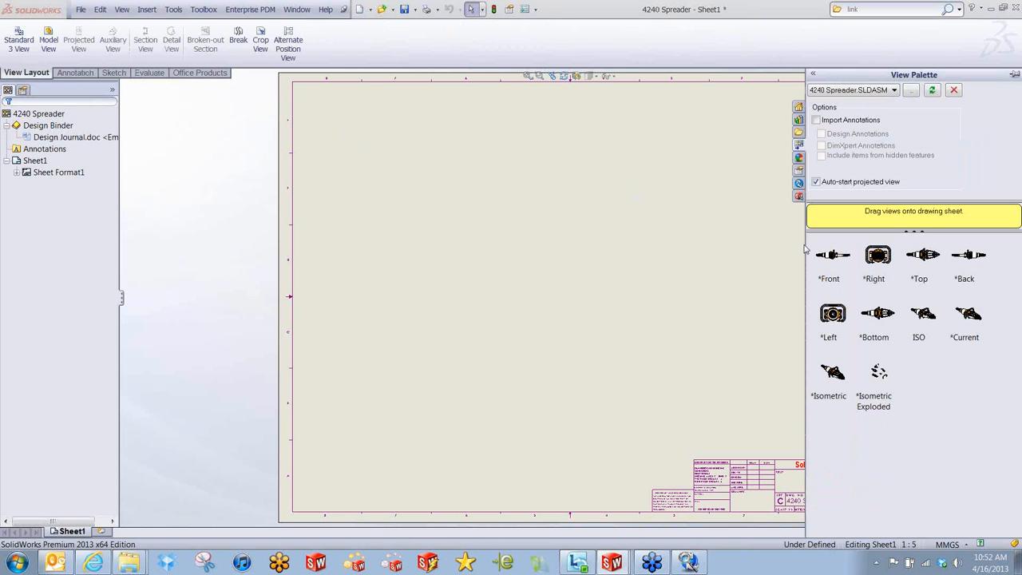
# - Place the assembly's front view on the sheet with a projected top view above it and a projected isometric view beside it
pyautogui.click(882, 259)
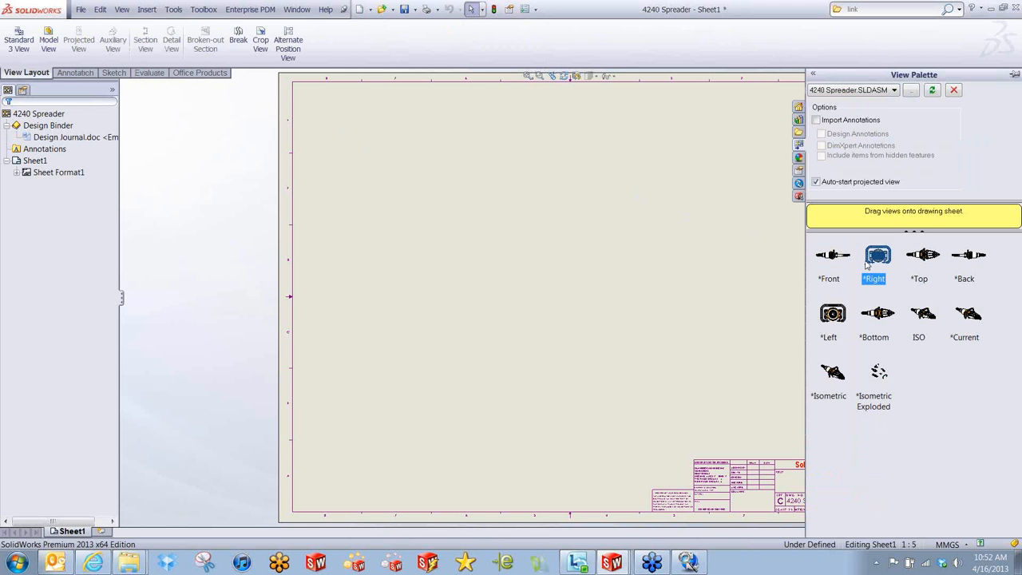
pyautogui.click(837, 259)
pyautogui.moveTo(836, 257); pyautogui.dragTo(553, 264)
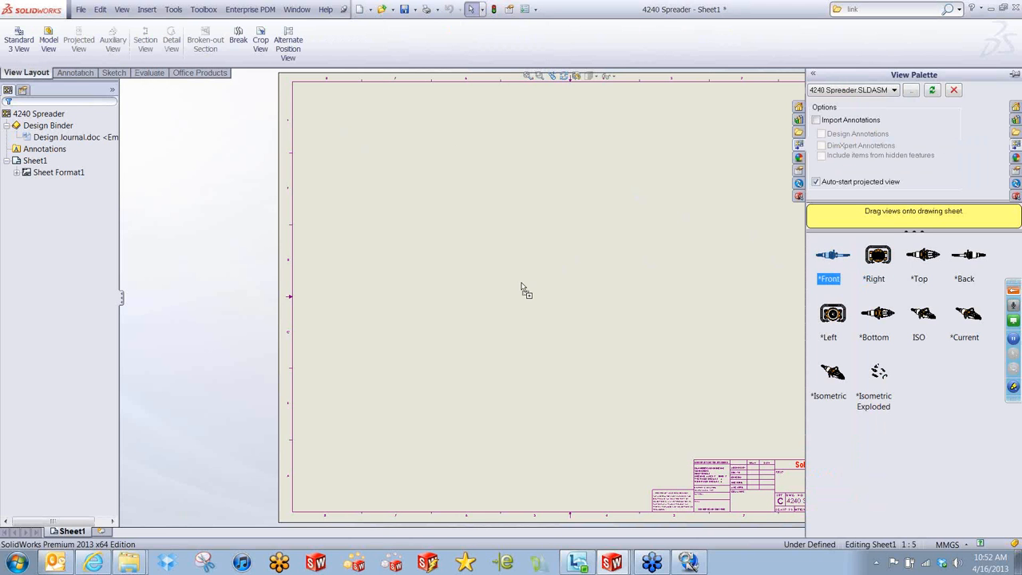
pyautogui.moveTo(449, 326); pyautogui.dragTo(449, 327)
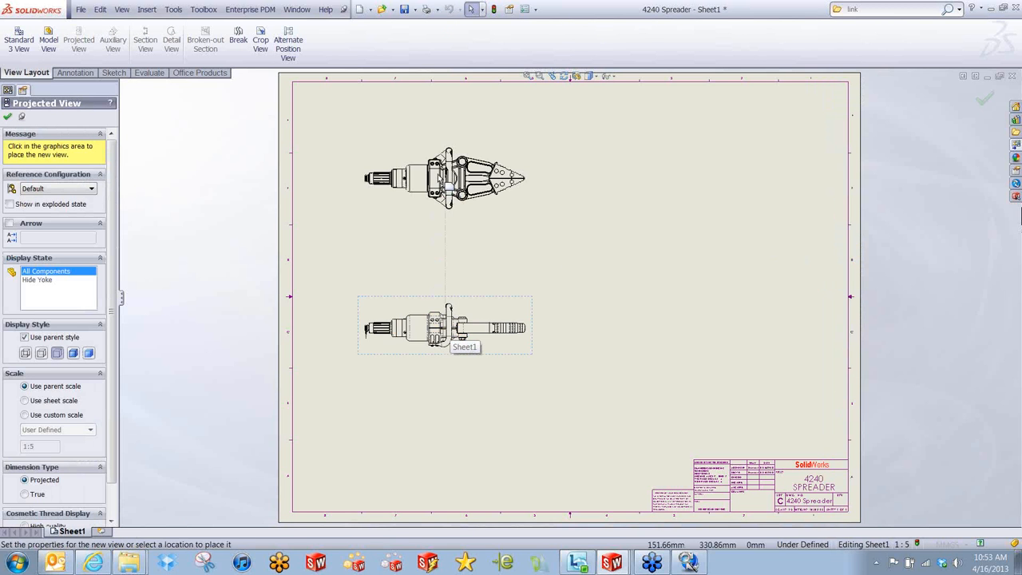
pyautogui.click(444, 176)
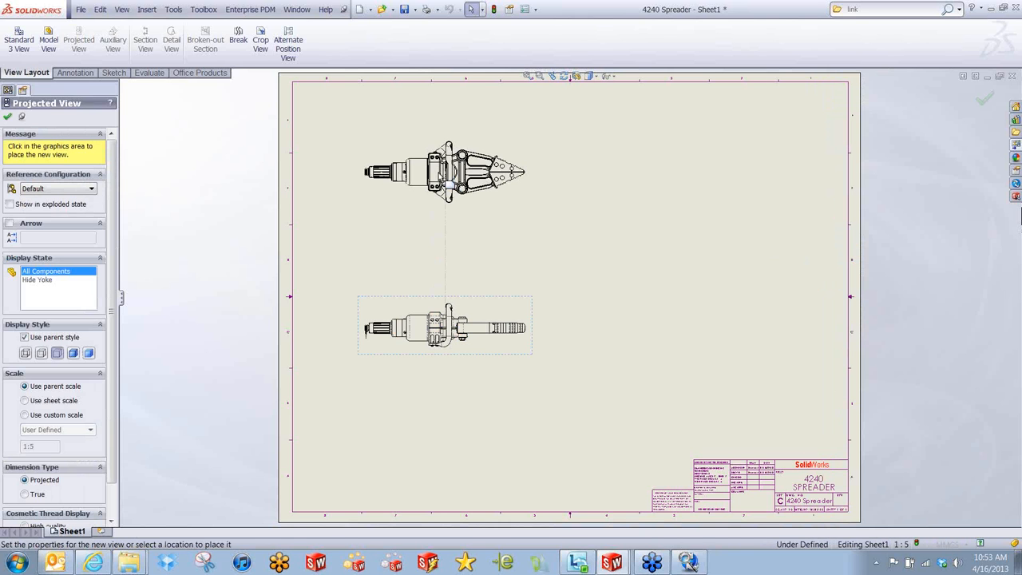
pyautogui.click(444, 177)
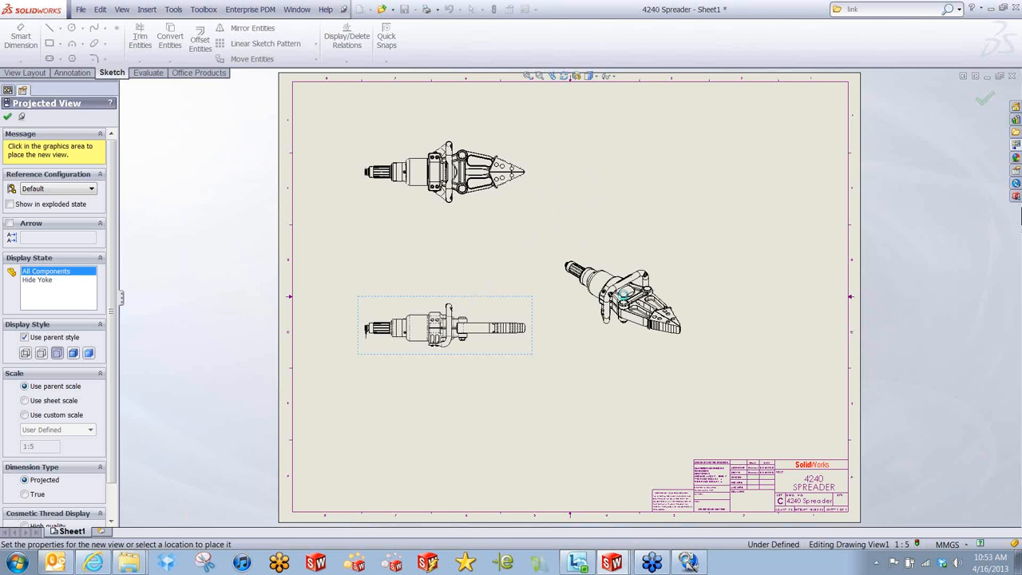
pyautogui.click(623, 297)
# - Display the isometric view shaded with edges and show it in the exploded state ExplView1
pyautogui.scroll(2, 526, 280)
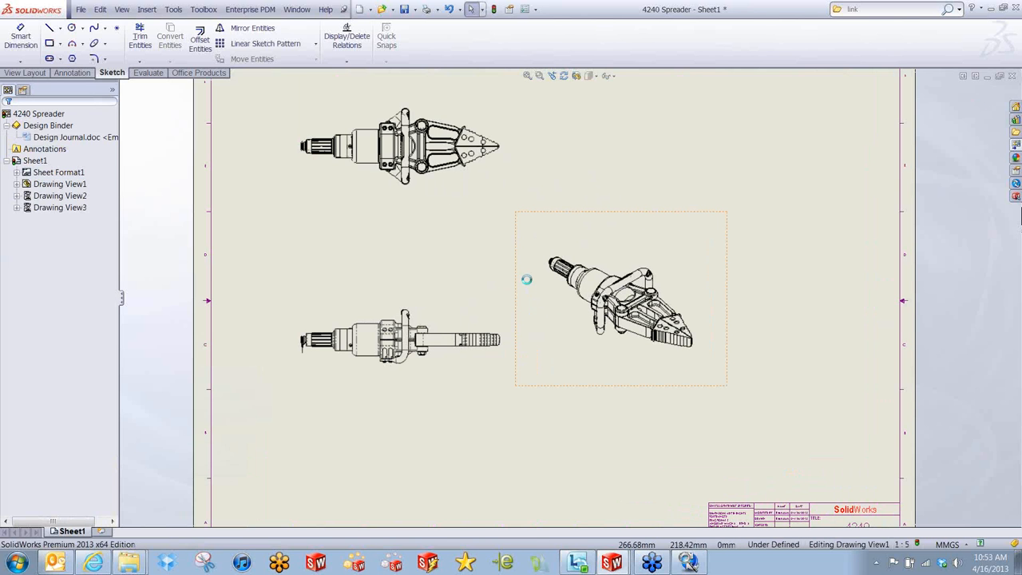
pyautogui.click(527, 284)
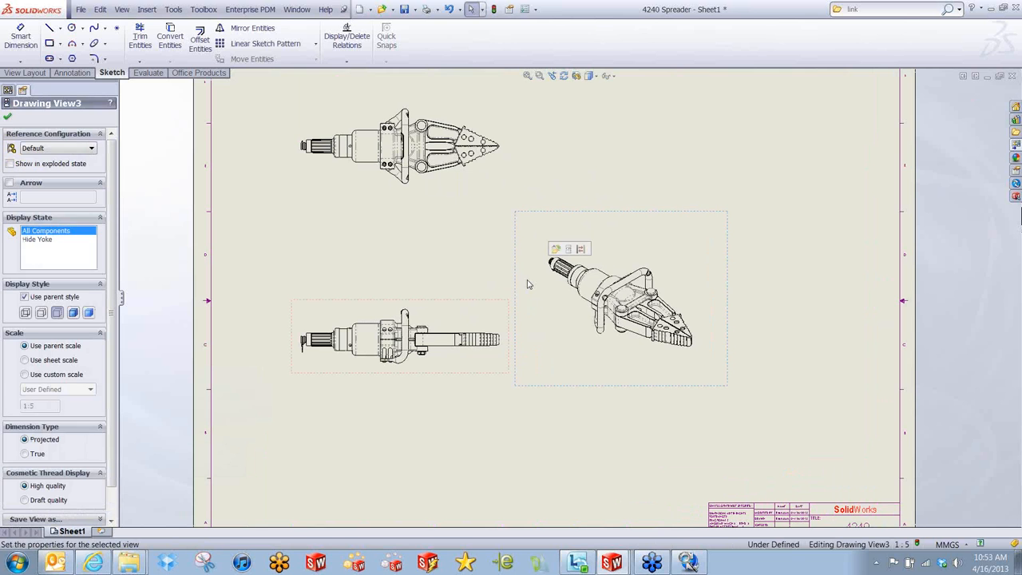
pyautogui.click(590, 75)
pyautogui.click(592, 92)
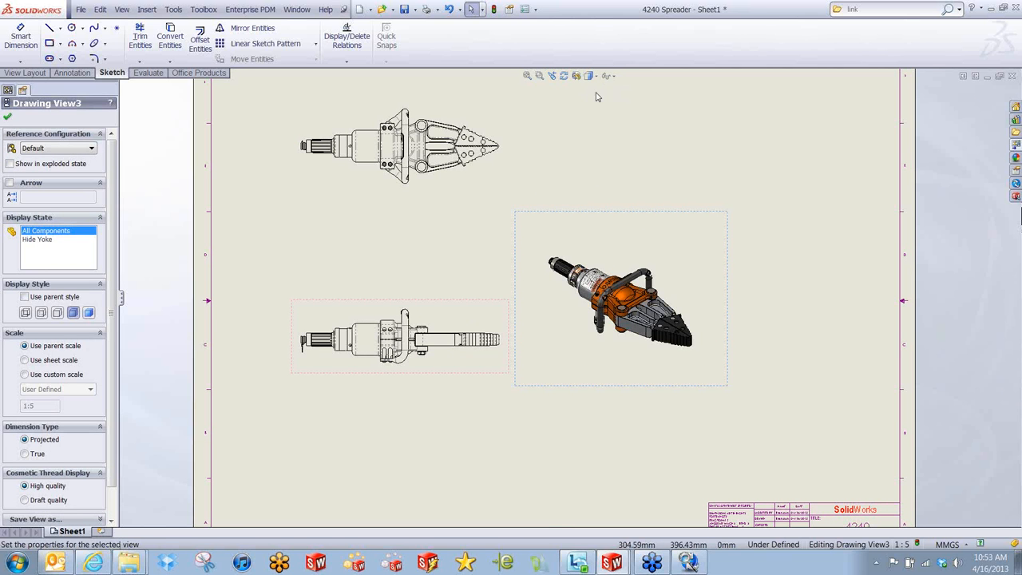
pyautogui.click(709, 164)
pyautogui.click(603, 240)
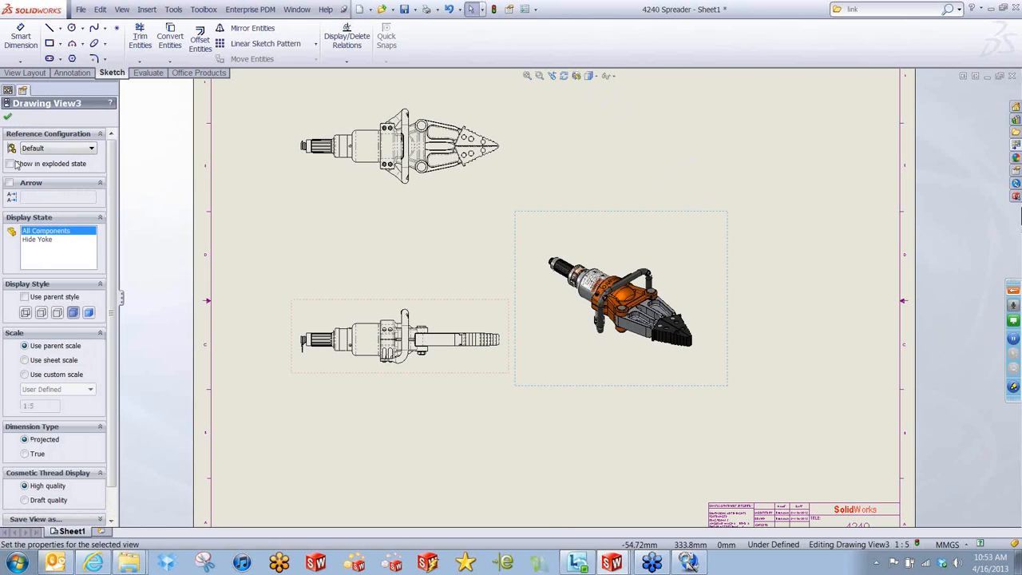
pyautogui.click(19, 165)
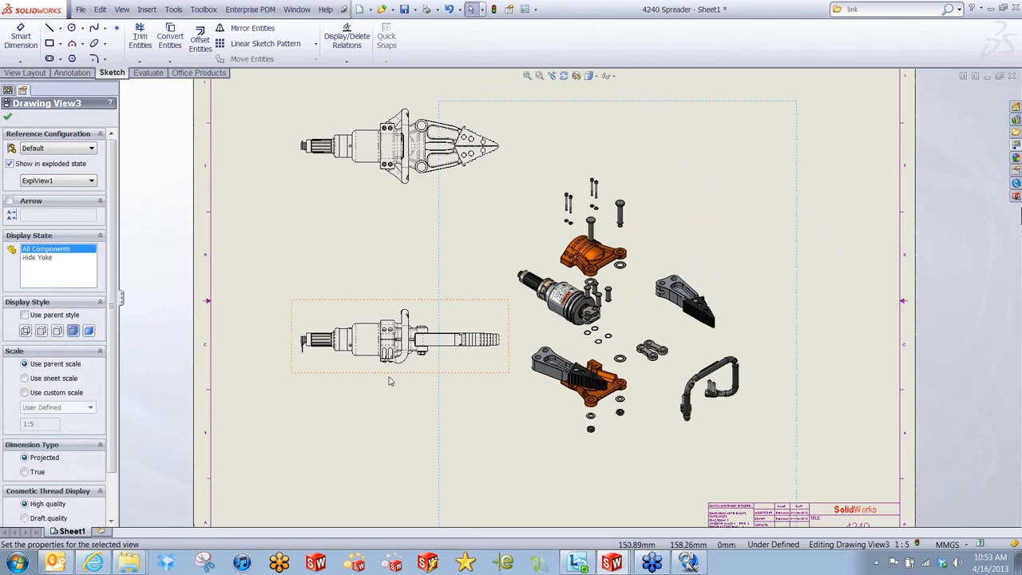
# - Move the front view down and away from the exploded isometric view to separate them on the sheet
pyautogui.moveTo(389, 379); pyautogui.dragTo(347, 398)
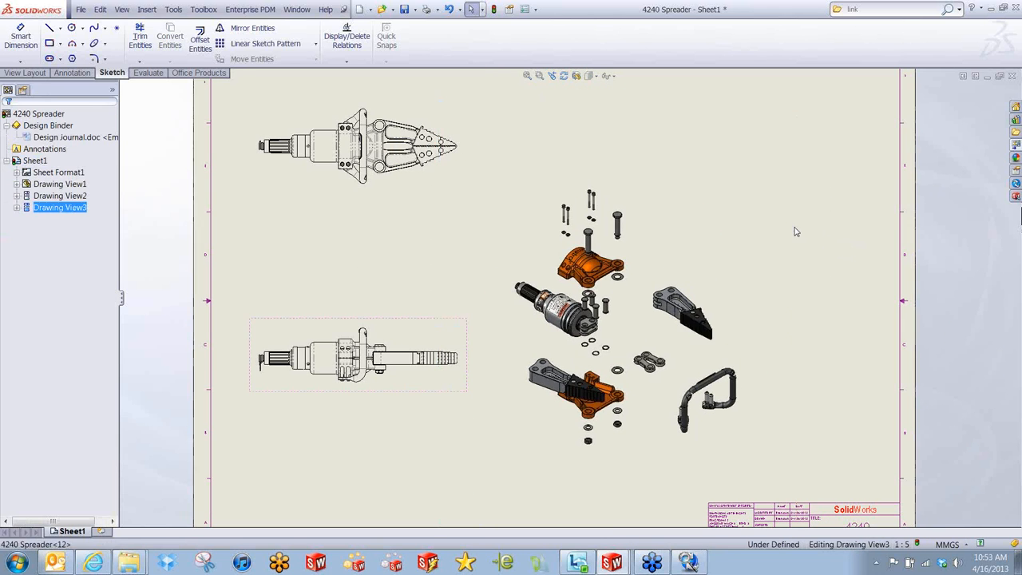
pyautogui.click(833, 281)
pyautogui.press('f')
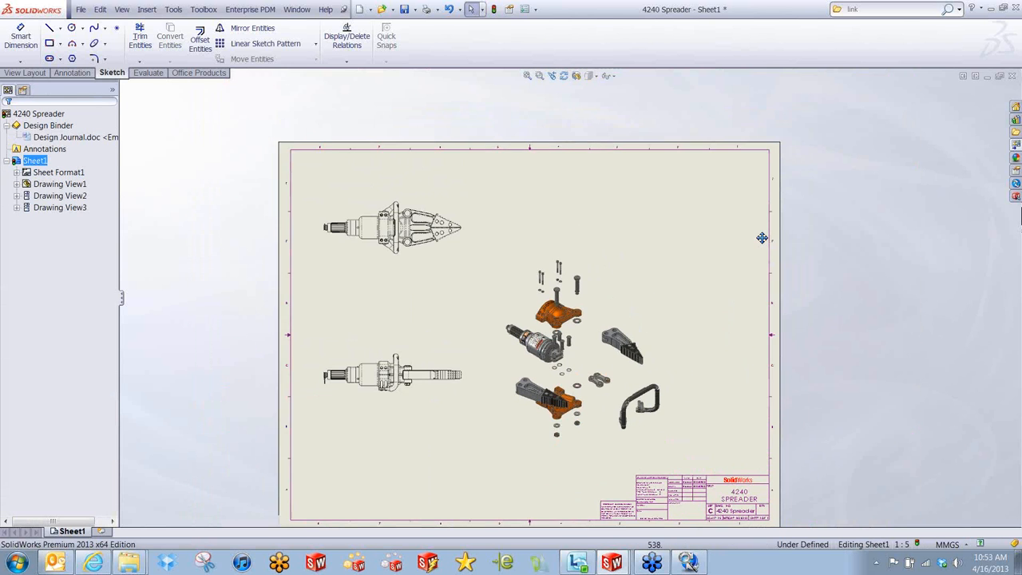
# - Add an alternate position view to the top view using the existing Open Jaws configuration
pyautogui.scroll(-4, 360, 269)
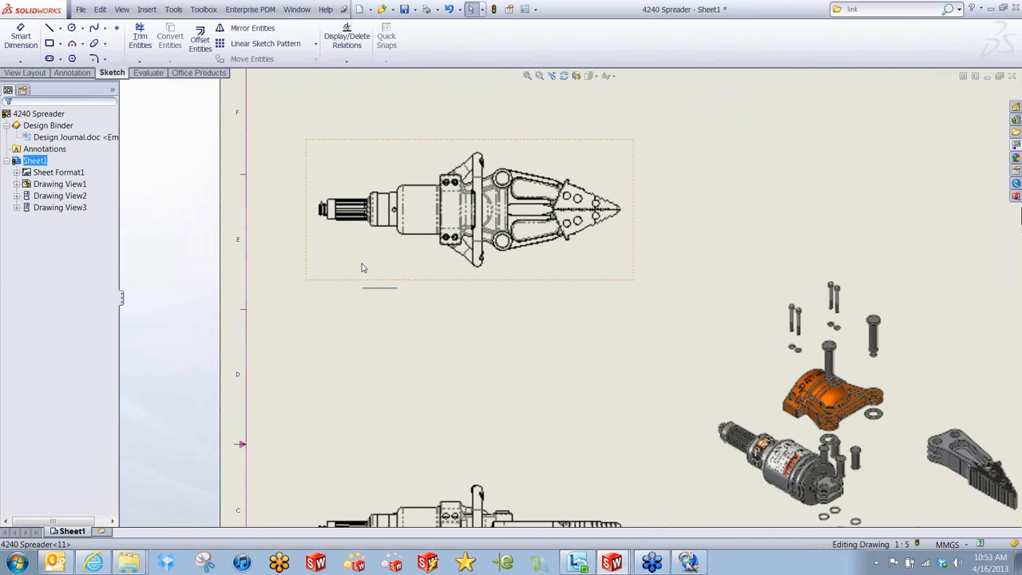
pyautogui.click(362, 267)
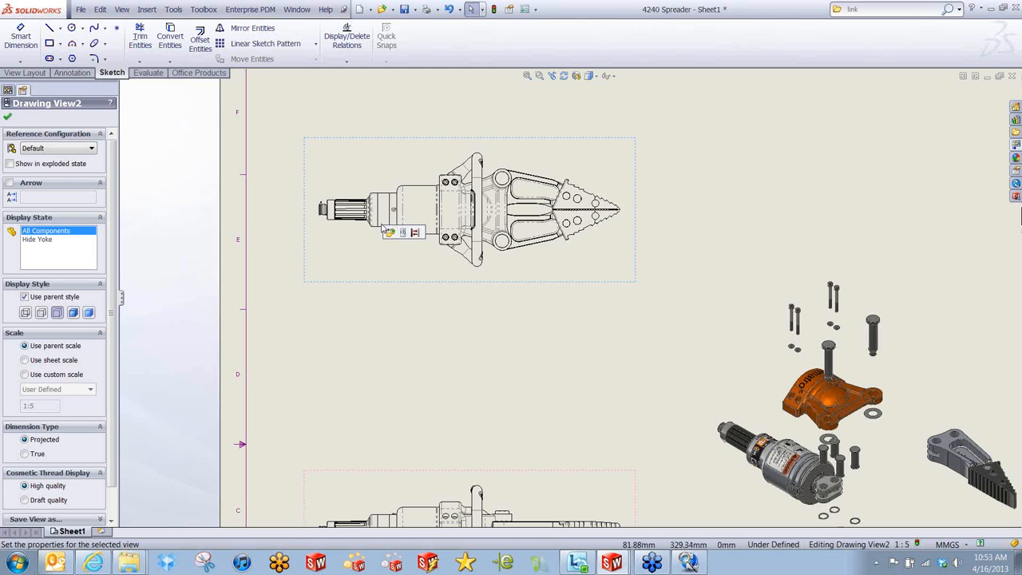
pyautogui.click(150, 11)
pyautogui.click(154, 12)
pyautogui.click(156, 16)
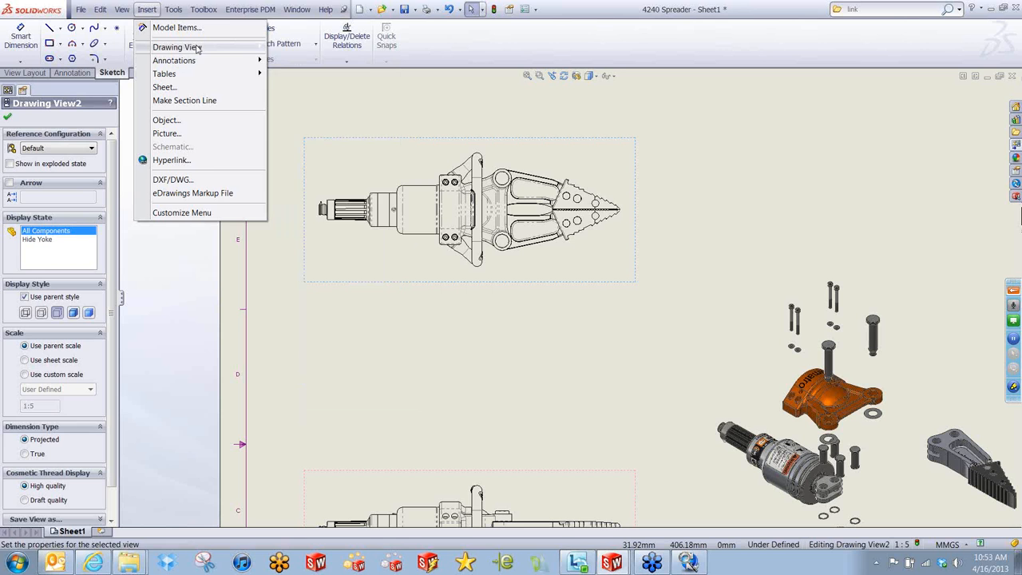
pyautogui.moveTo(198, 50)
pyautogui.click(324, 193)
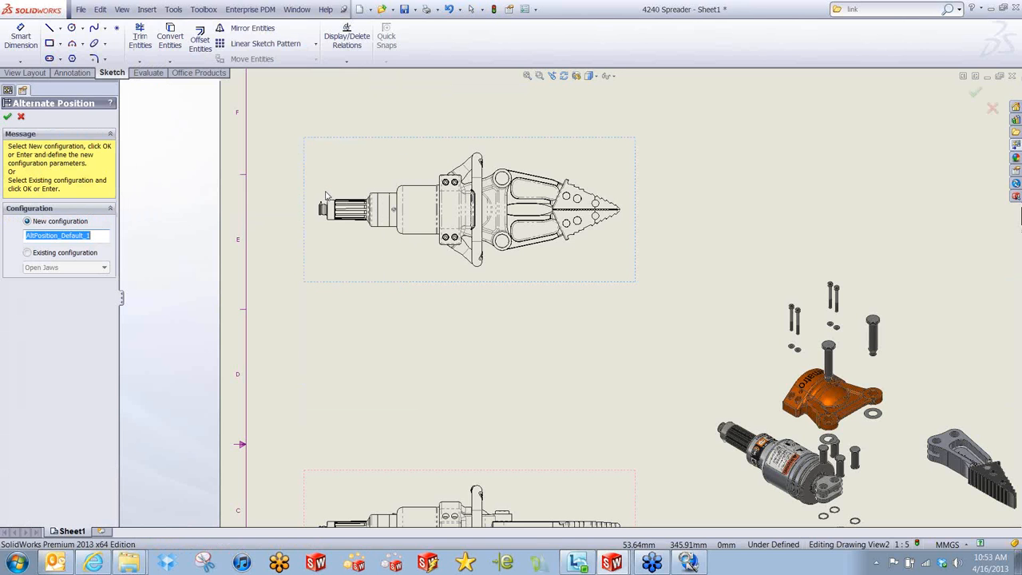
pyautogui.click(54, 253)
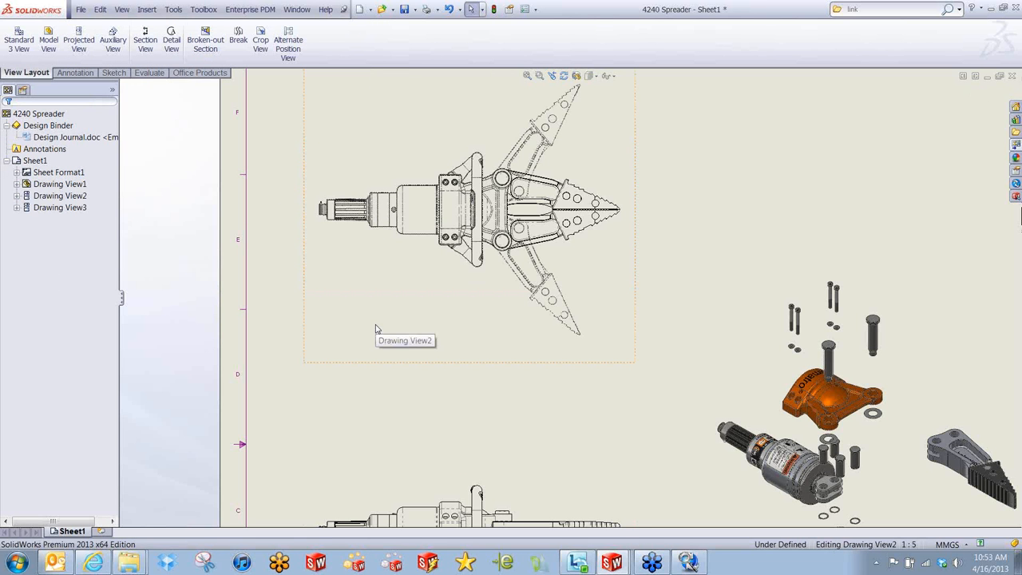
pyautogui.click(654, 203)
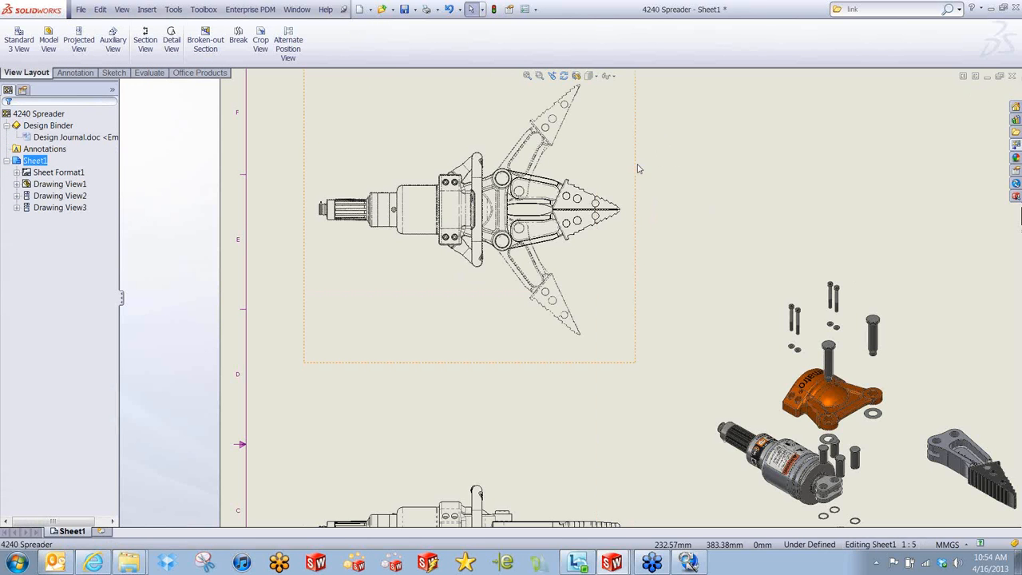
# - Dimension the spreader's overall length in the top view from the rear end to the closed jaw tip, placing it below the view
pyautogui.scroll(4, 630, 120)
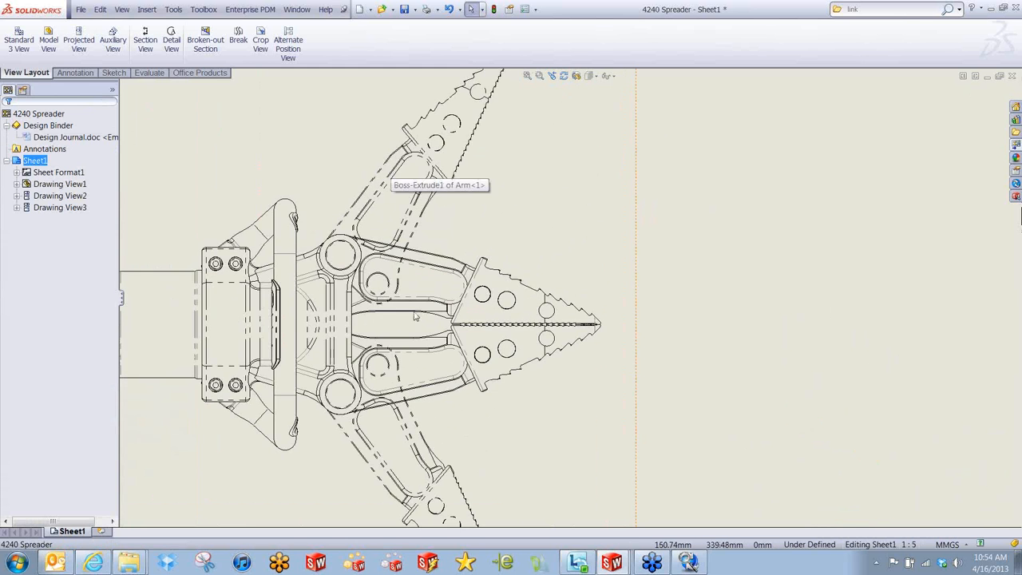
pyautogui.scroll(-2, 382, 465)
pyautogui.scroll(-2, 381, 465)
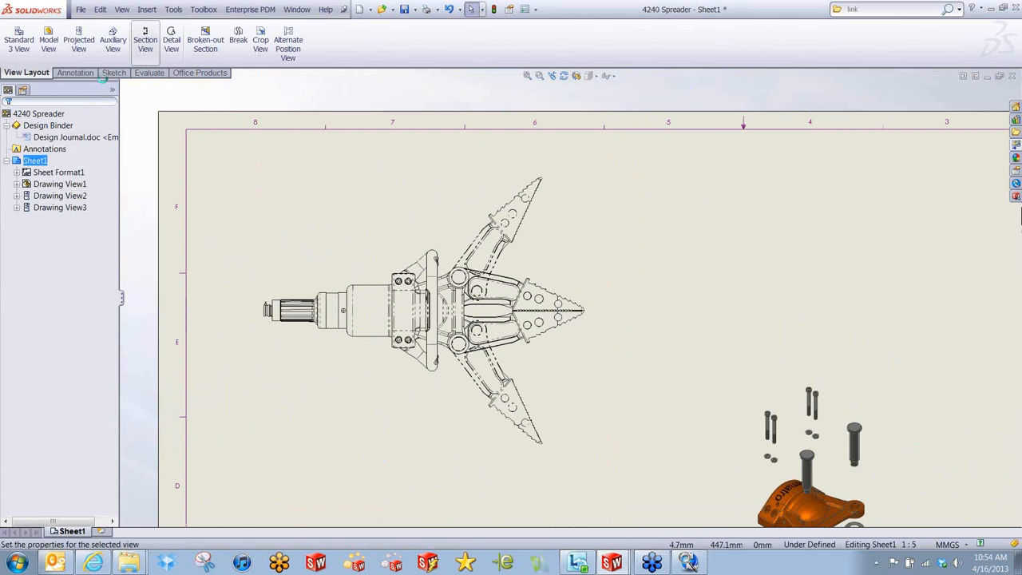
pyautogui.click(675, 325)
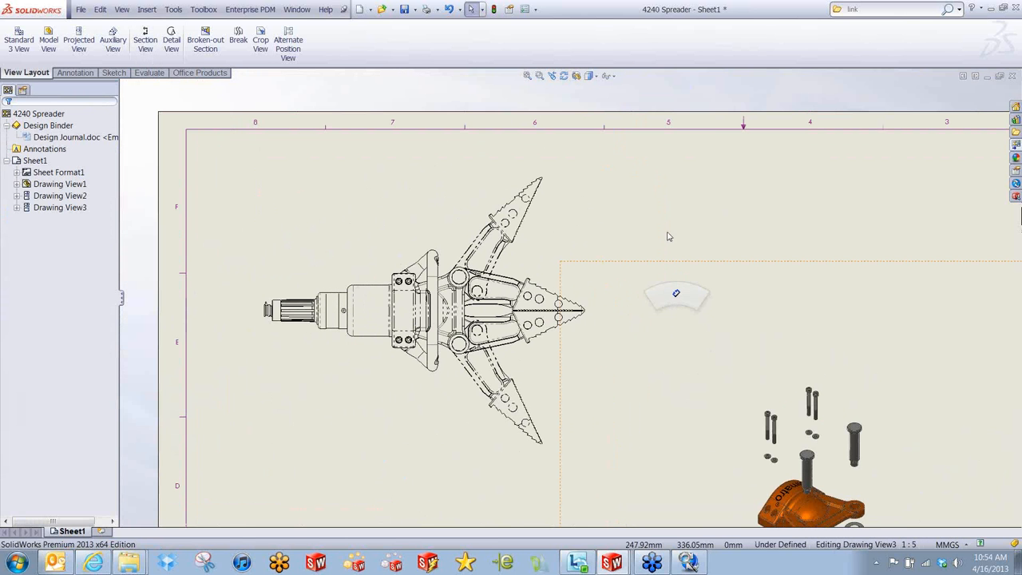
pyautogui.moveTo(675, 293); pyautogui.dragTo(676, 279, button='right')
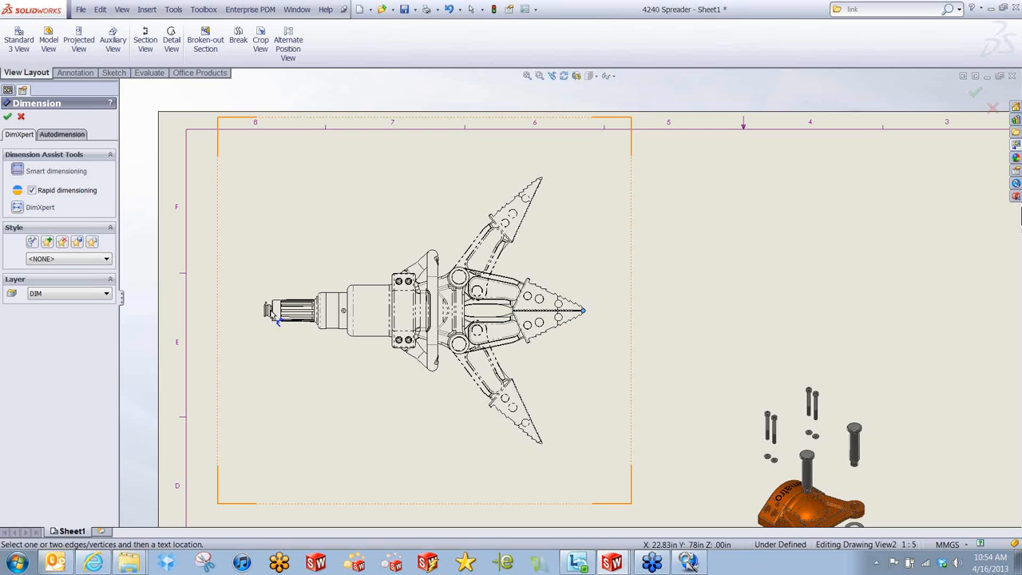
pyautogui.click(269, 313)
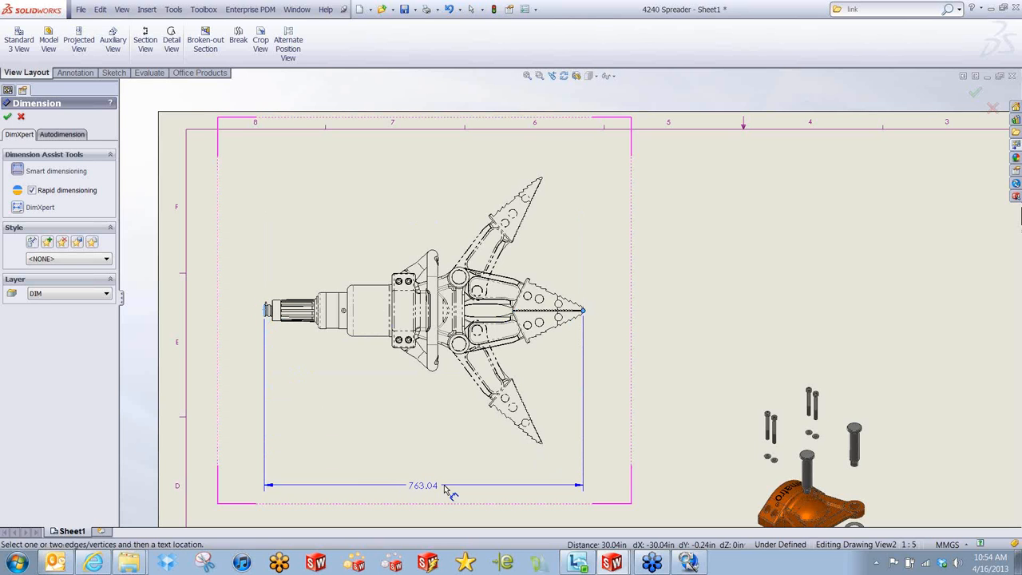
pyautogui.click(411, 503)
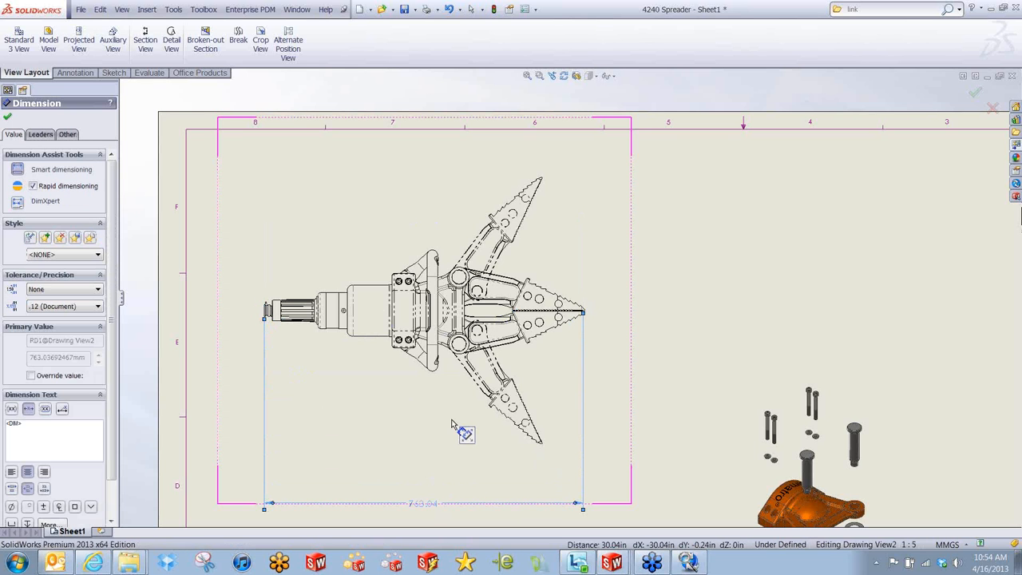
# - Dimension the opening angle between the outer edges of the two alternate-position arms, placing it beyond the jaw tips
pyautogui.click(467, 376)
pyautogui.click(470, 245)
pyautogui.click(629, 311)
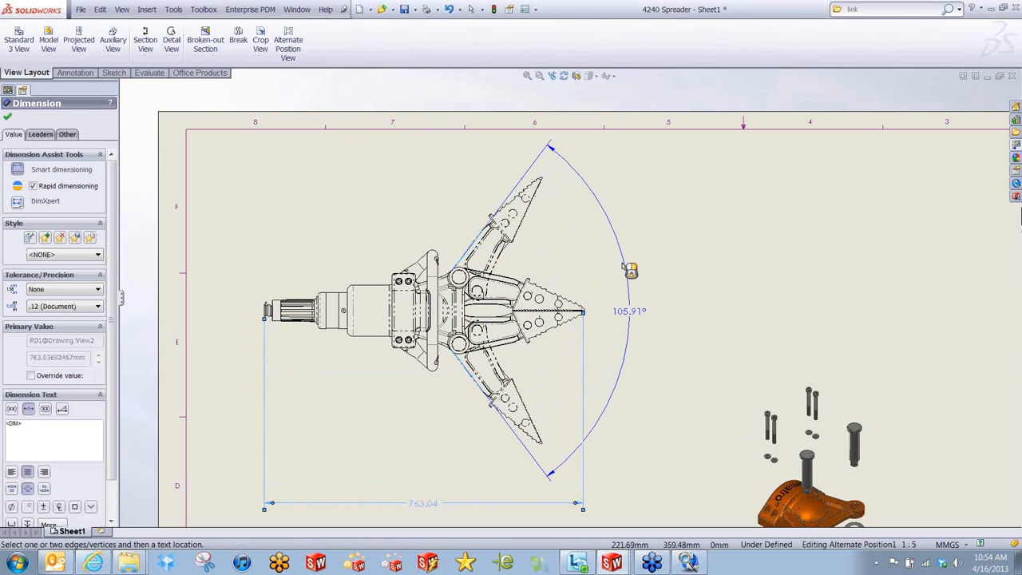
pyautogui.click(621, 266)
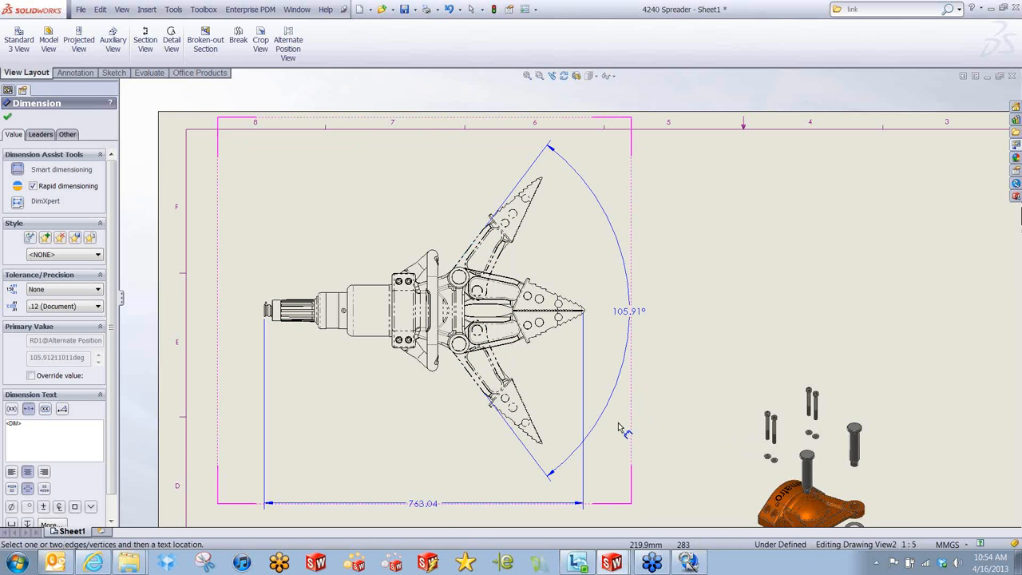
pyautogui.scroll(2, 635, 429)
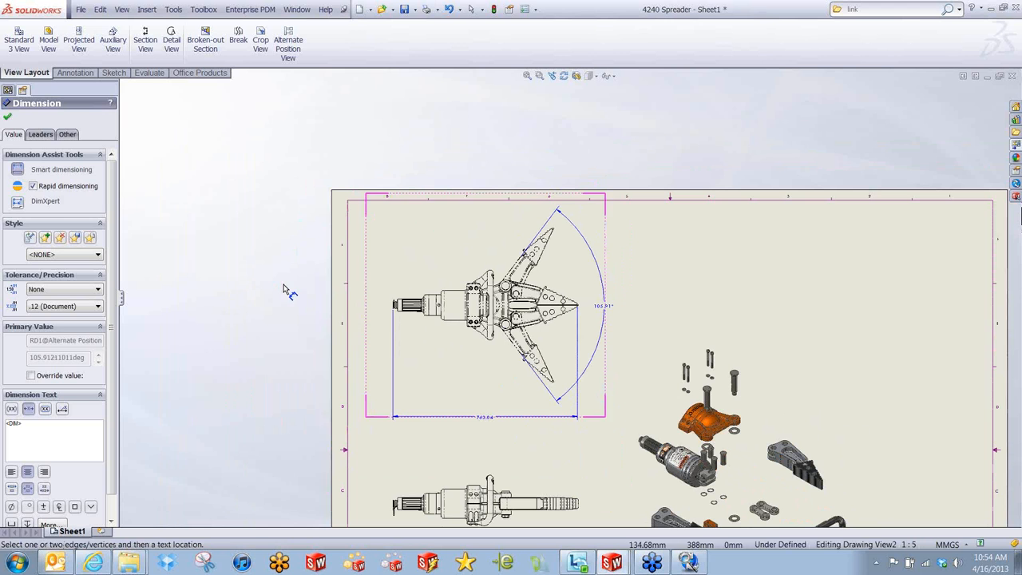
pyautogui.moveTo(282, 313); pyautogui.dragTo(287, 262, button='right')
pyautogui.scroll(2, 597, 337)
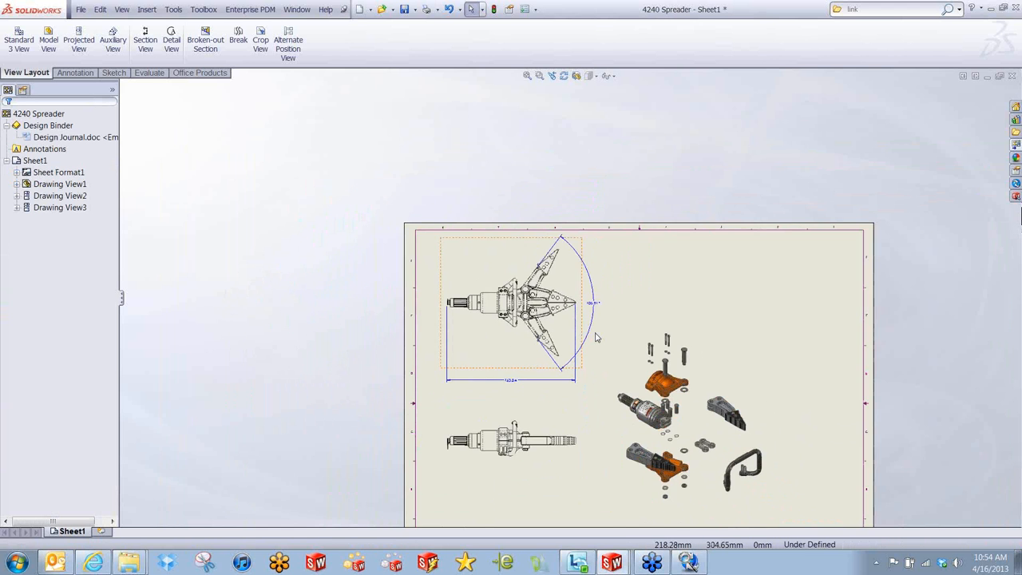
pyautogui.scroll(-3, 595, 337)
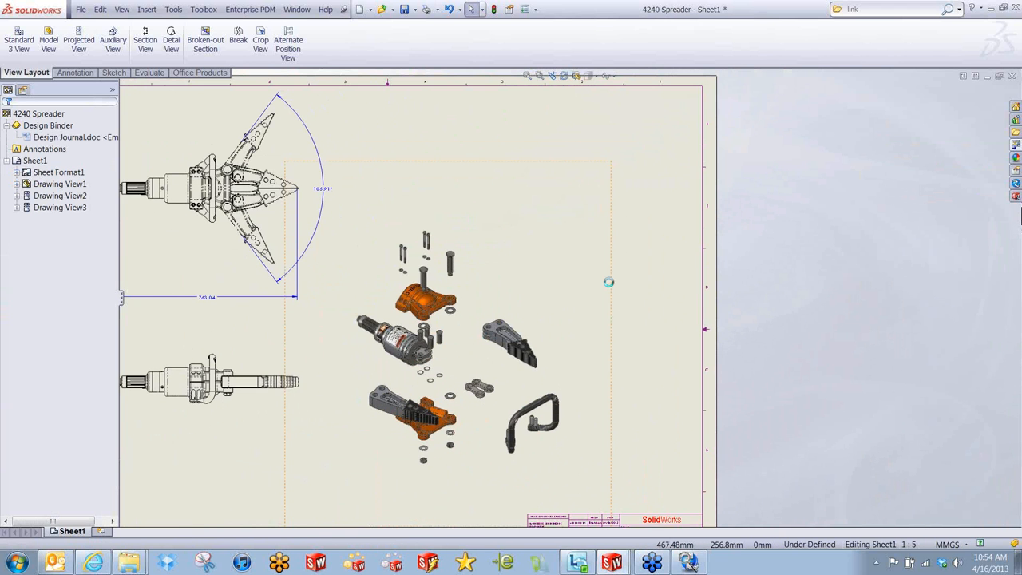
# - Insert an indented bill of materials with detailed numbering for the exploded view in the sheet's upper-right corner, moving the view down-left clear of it
pyautogui.click(608, 281)
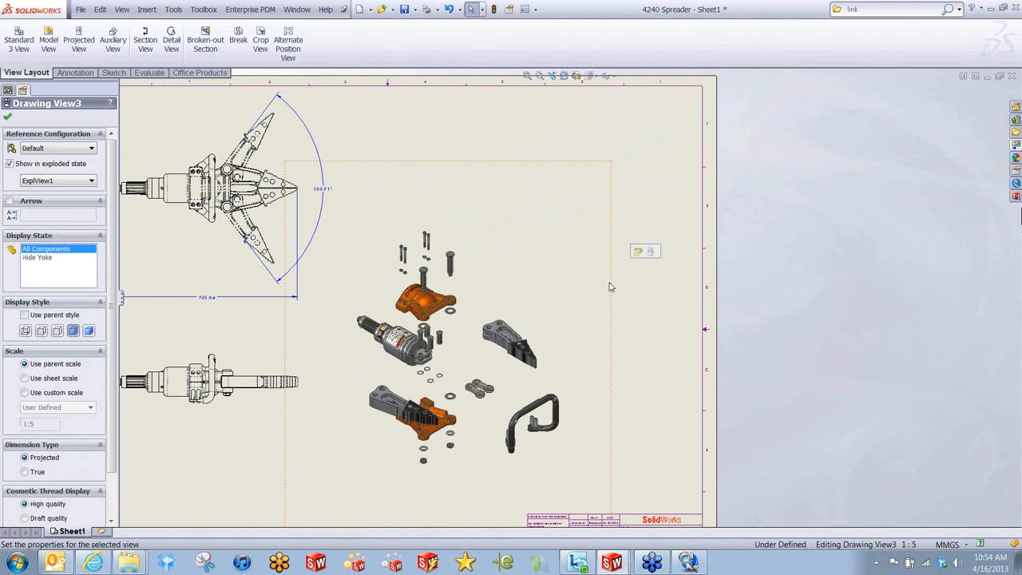
pyautogui.click(71, 72)
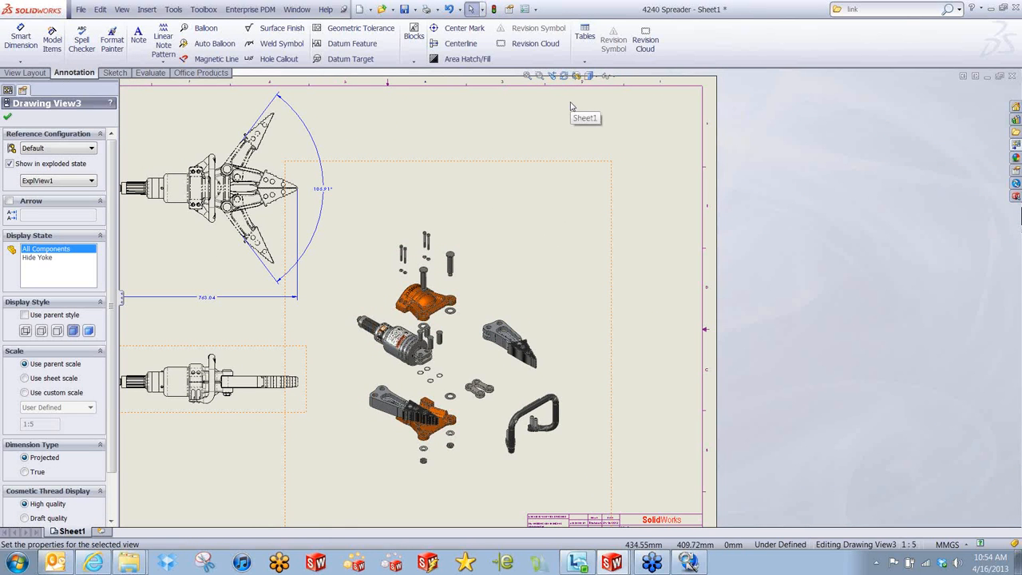
pyautogui.click(584, 38)
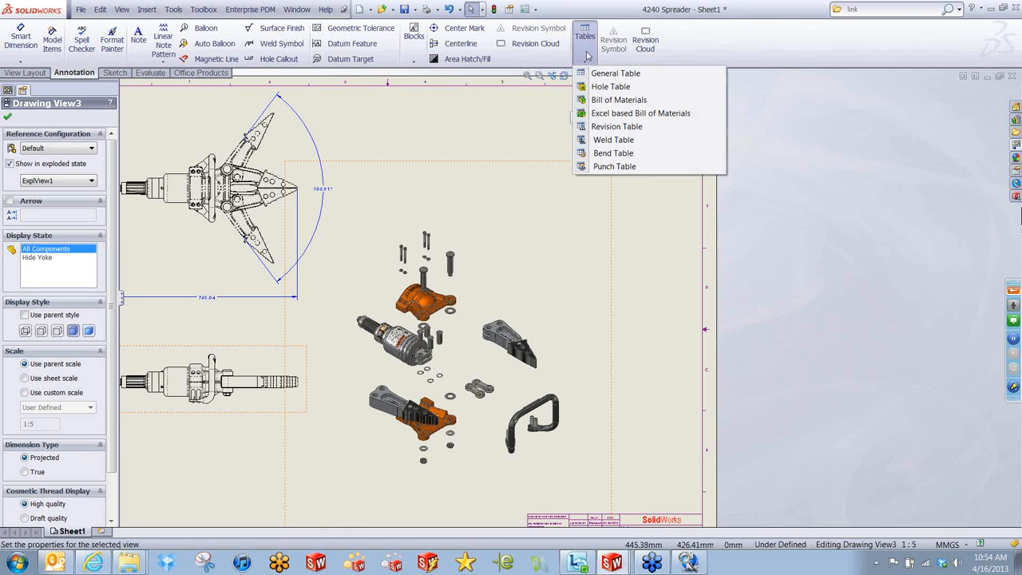
pyautogui.click(611, 101)
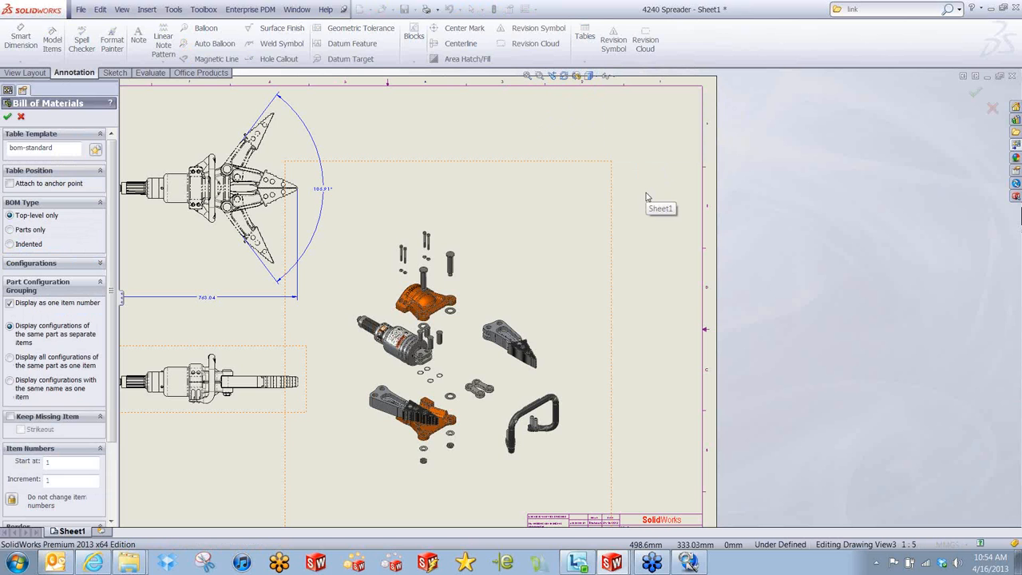
pyautogui.click(9, 245)
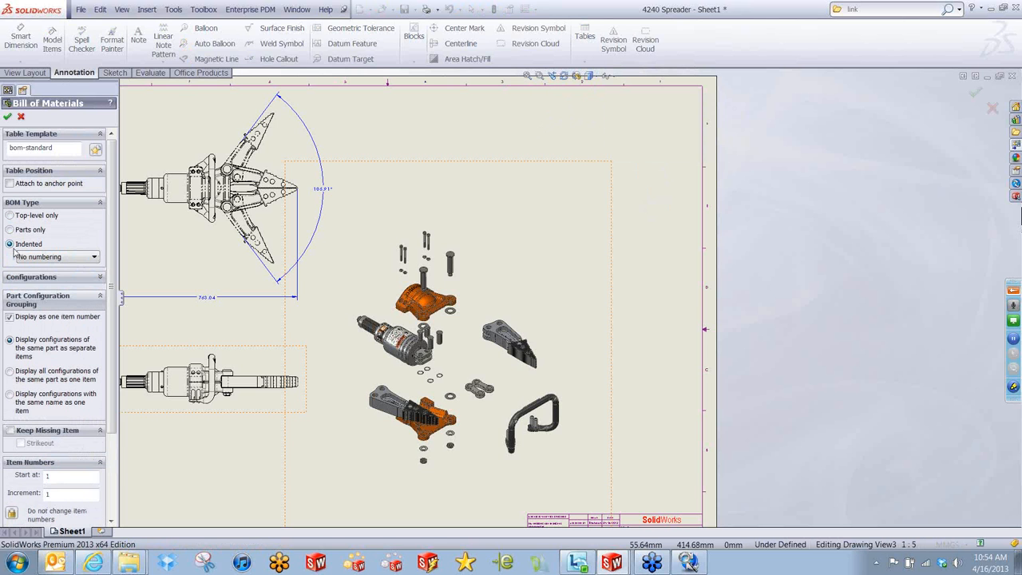
pyautogui.click(56, 246)
pyautogui.click(48, 265)
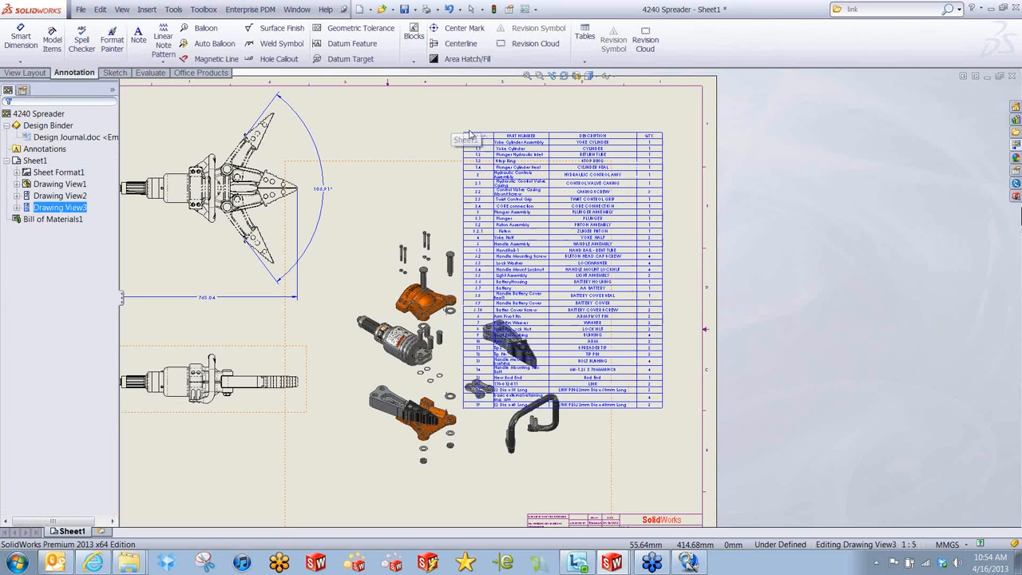
pyautogui.click(498, 106)
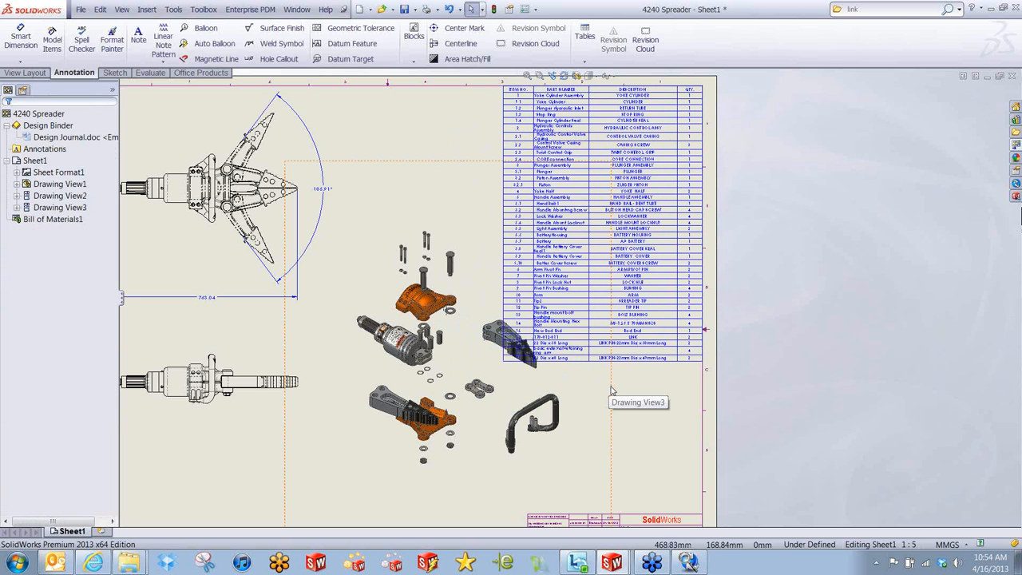
pyautogui.moveTo(612, 385)
pyautogui.mouseDown()
pyautogui.moveTo(570, 398)
pyautogui.moveTo(564, 435)
pyautogui.mouseUp()
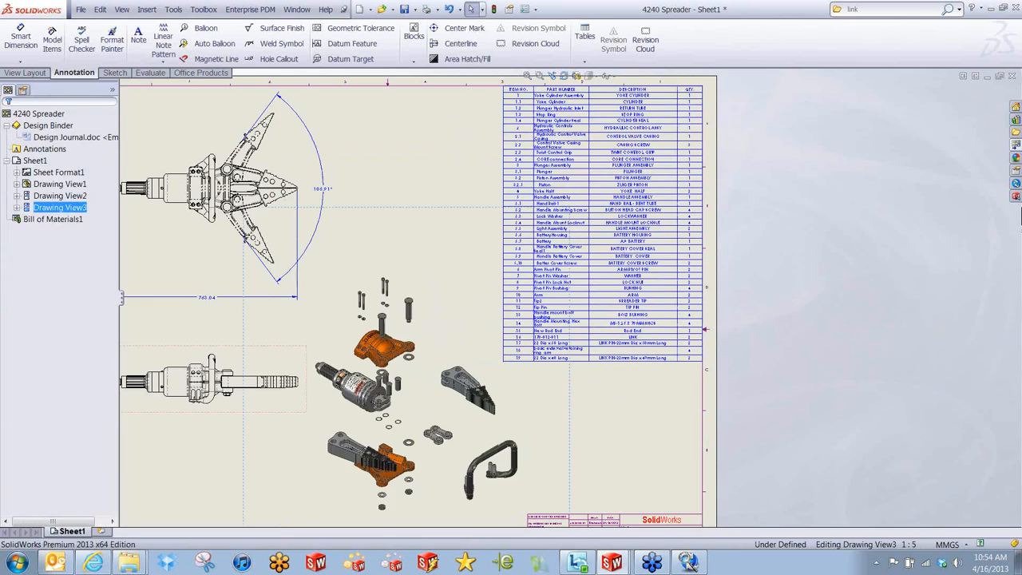
# - Examine the bill of materials rows to review the subassemblies, nested components, descriptions and quantities
pyautogui.scroll(-4, 640, 152)
pyautogui.scroll(-1, 627, 204)
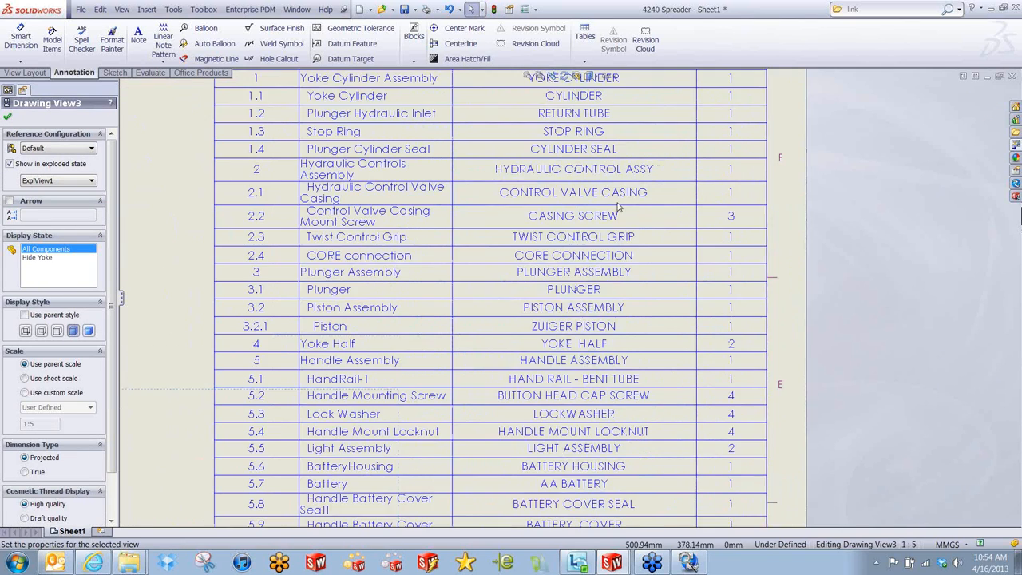
pyautogui.moveTo(618, 210); pyautogui.dragTo(622, 278, button='middle')
pyautogui.moveTo(608, 438); pyautogui.dragTo(617, 406, button='middle')
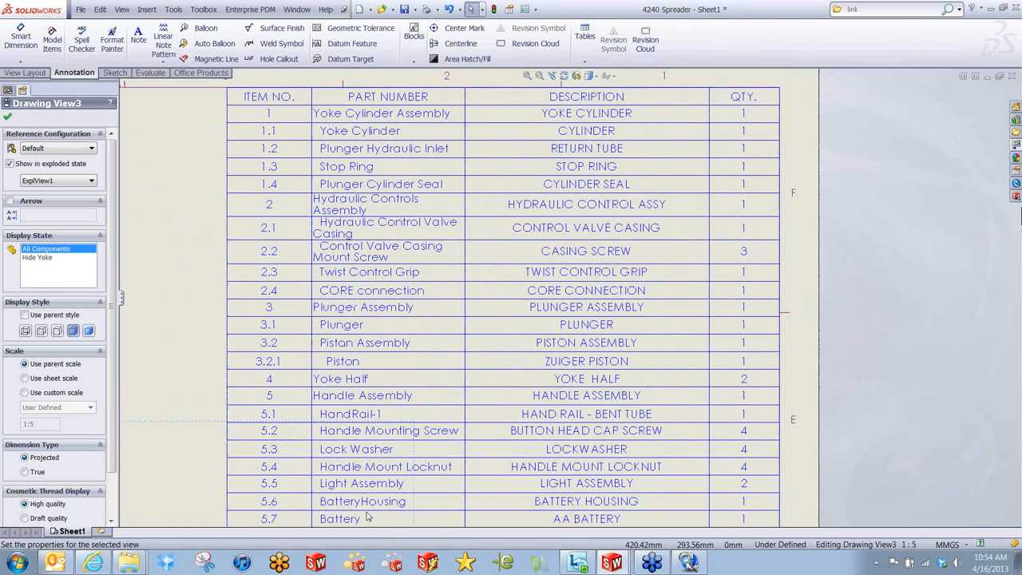
pyautogui.moveTo(414, 413); pyautogui.dragTo(451, 261, button='middle')
pyautogui.moveTo(482, 391); pyautogui.dragTo(477, 235, button='middle')
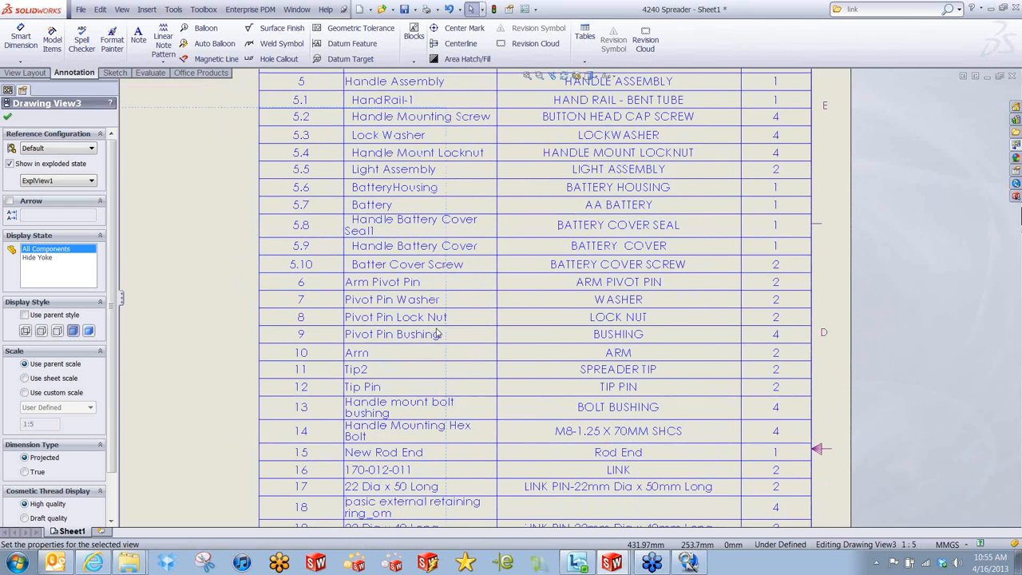
pyautogui.scroll(2, 478, 385)
pyautogui.scroll(2, 307, 280)
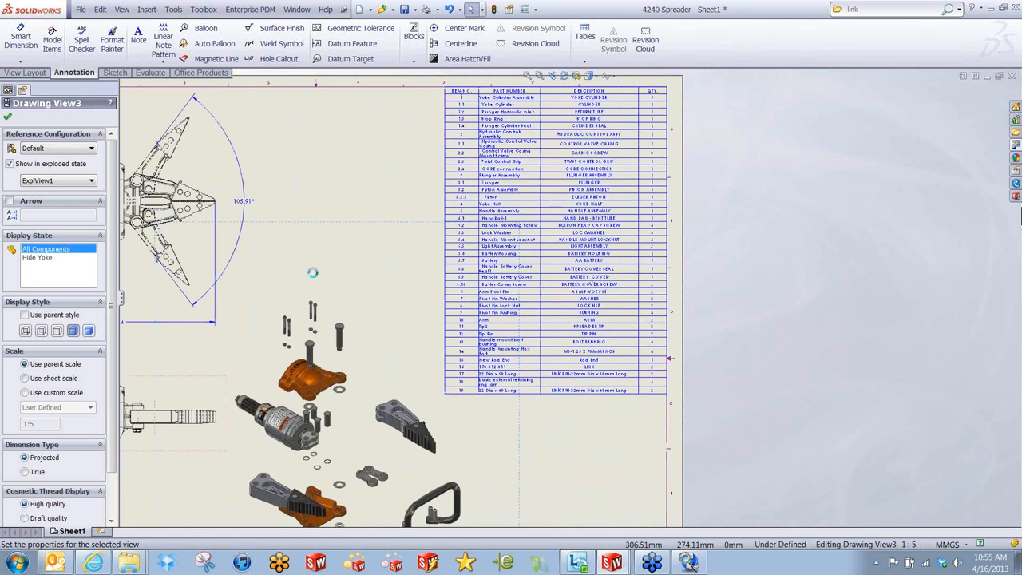
pyautogui.scroll(2, 379, 197)
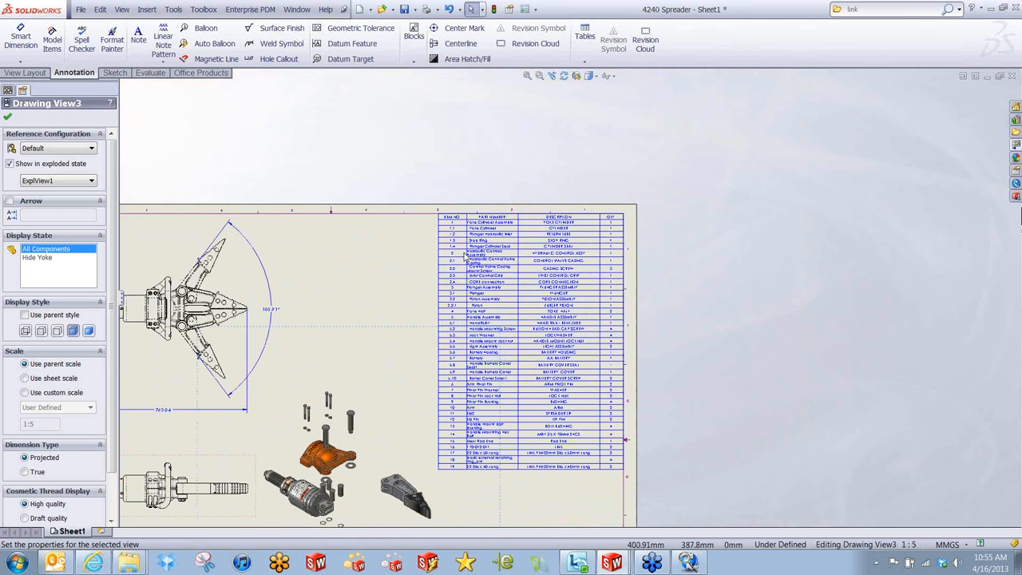
# - Change the bill of materials type to top-level only and shift the widened table back inside the sheet border
pyautogui.click(434, 209)
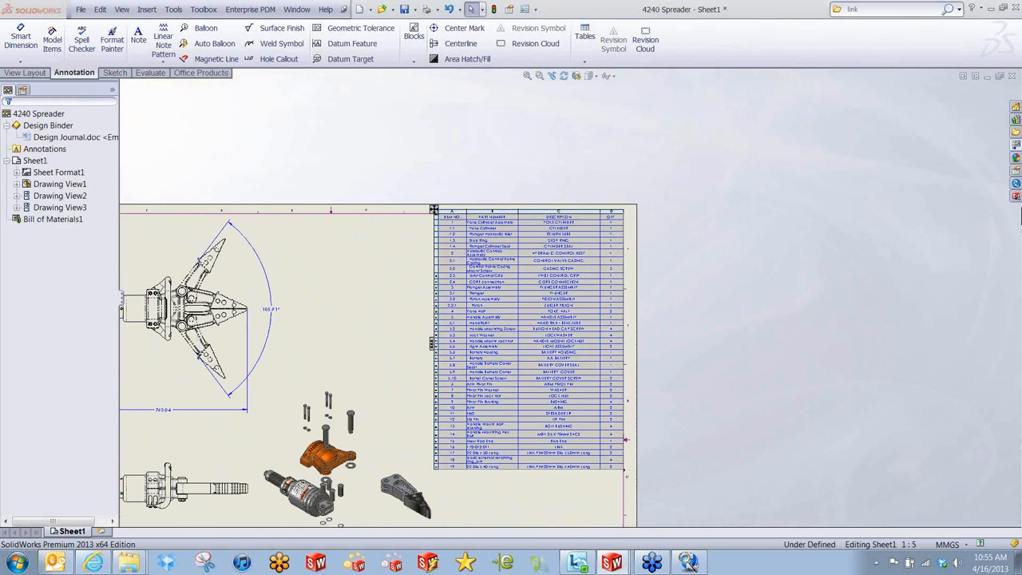
pyautogui.click(16, 209)
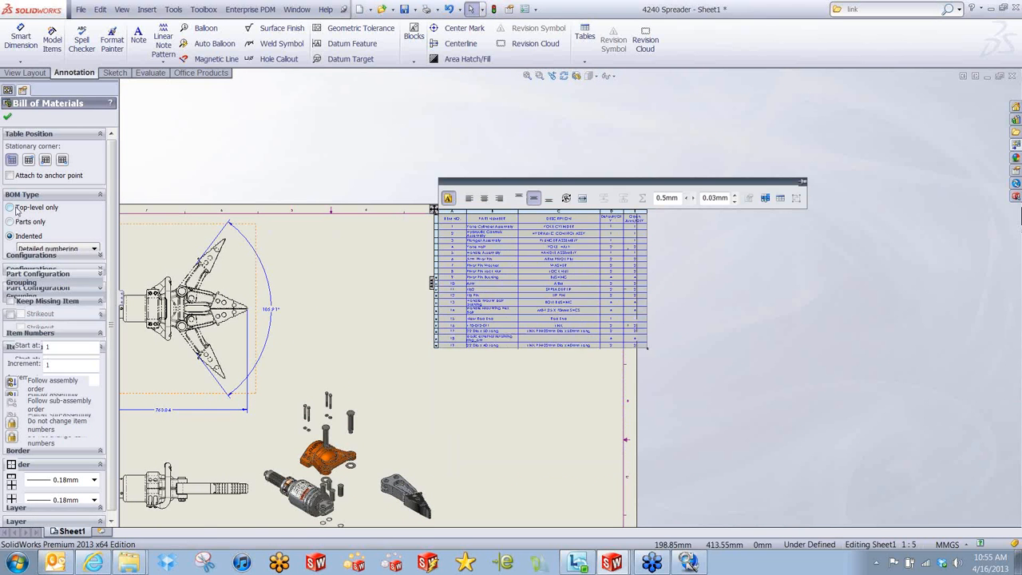
pyautogui.moveTo(431, 210); pyautogui.dragTo(402, 217)
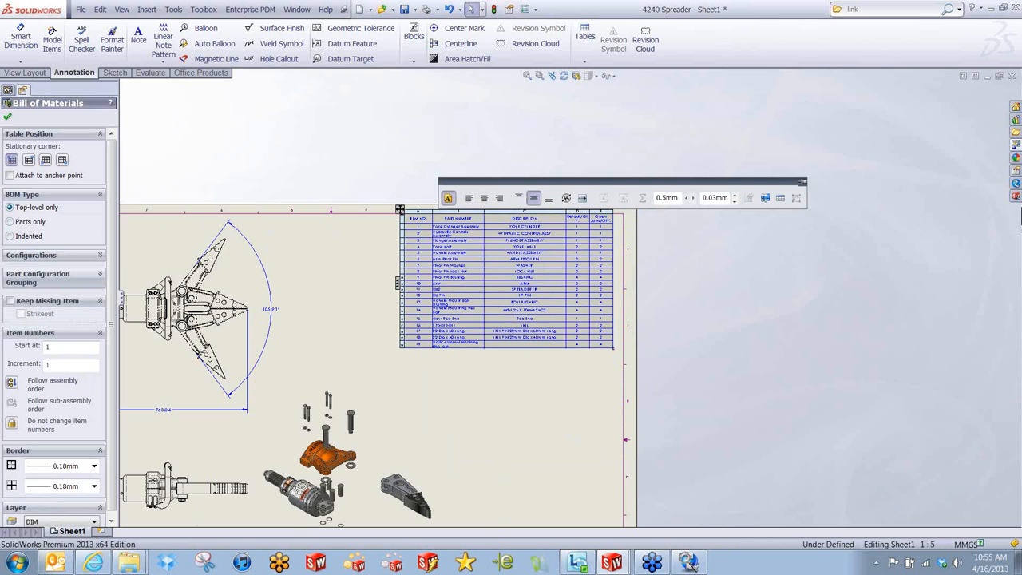
pyautogui.click(572, 392)
# - Move the exploded isometric view right and slightly up, farther away from the top and front views
pyautogui.scroll(2, 536, 419)
pyautogui.moveTo(535, 420); pyautogui.dragTo(603, 322, button='middle')
pyautogui.scroll(-2, 591, 315)
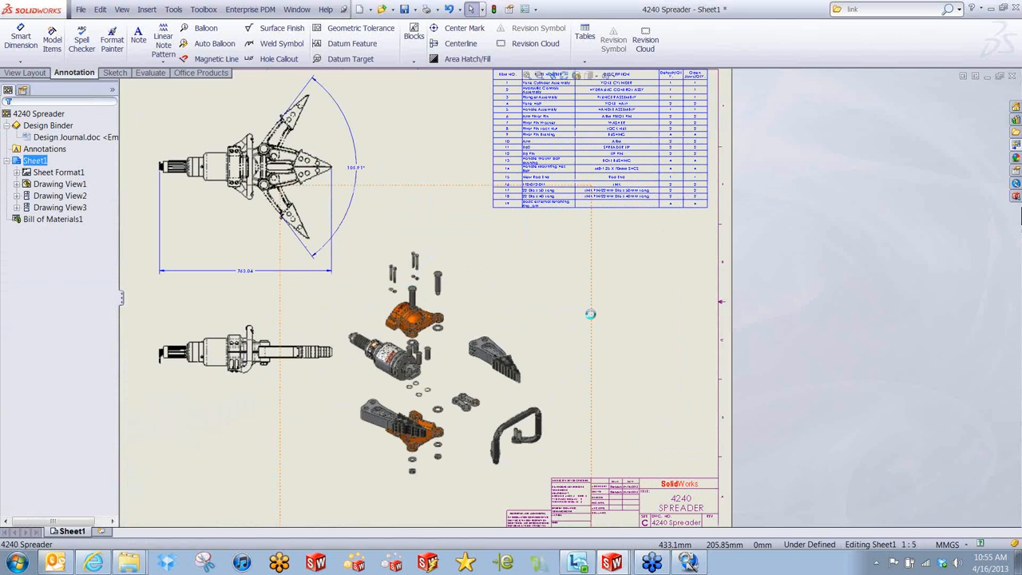
pyautogui.moveTo(591, 314); pyautogui.dragTo(631, 301)
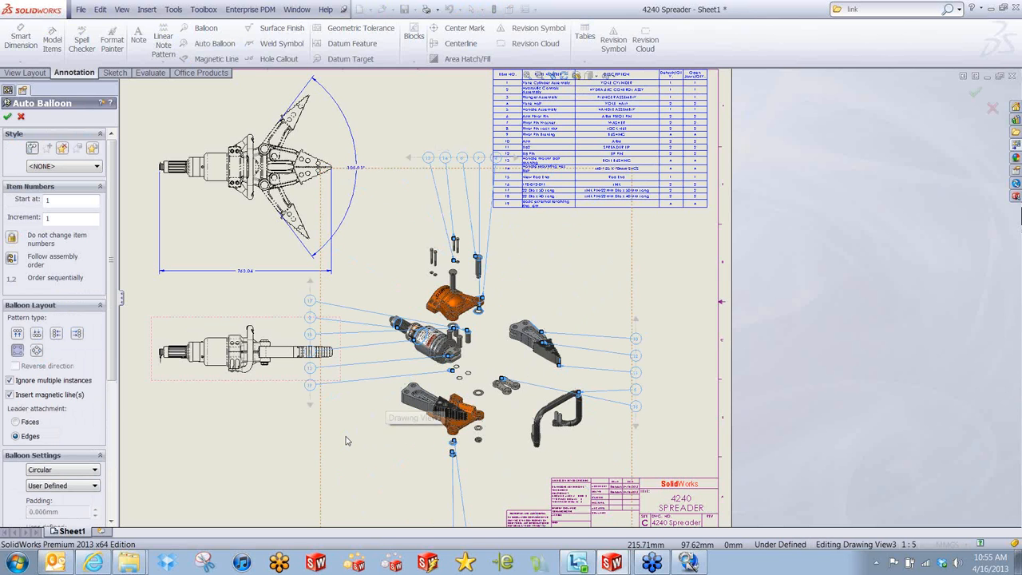
# - Auto-balloon the exploded view, comparing circular and top layouts, then keeping the square layout with circular item-number balloons and magnetic lines
pyautogui.click(36, 350)
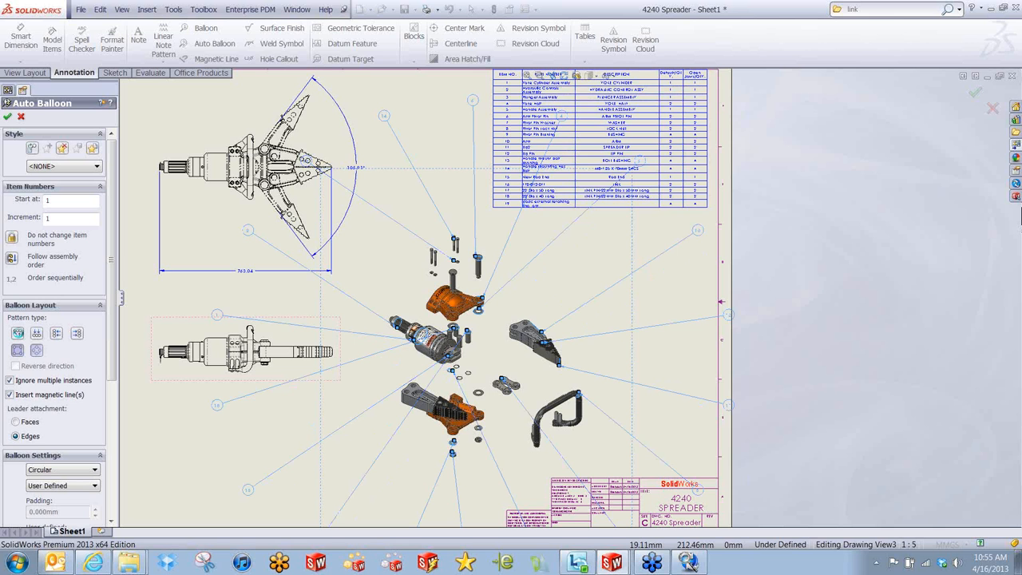
pyautogui.click(18, 333)
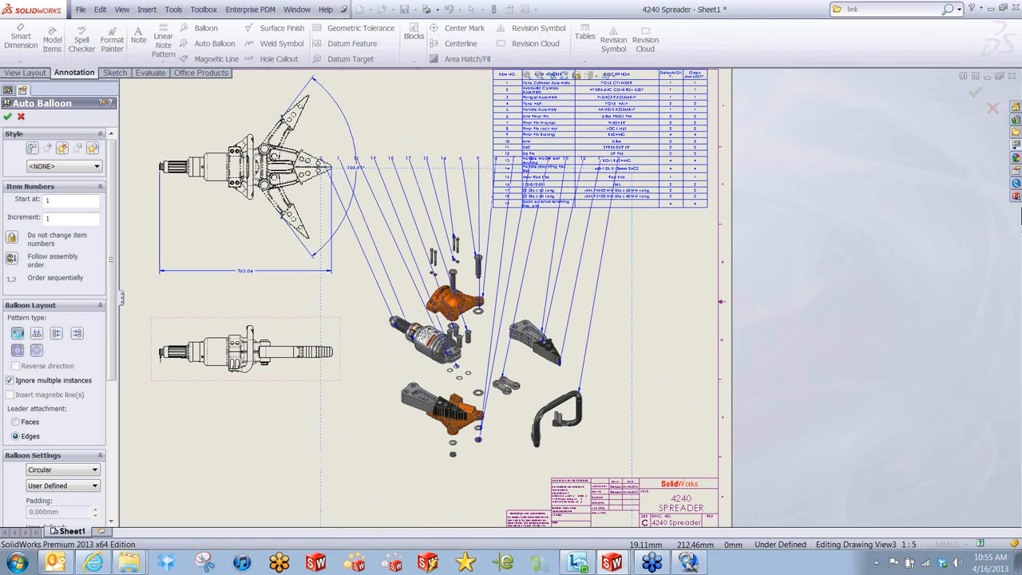
pyautogui.click(17, 349)
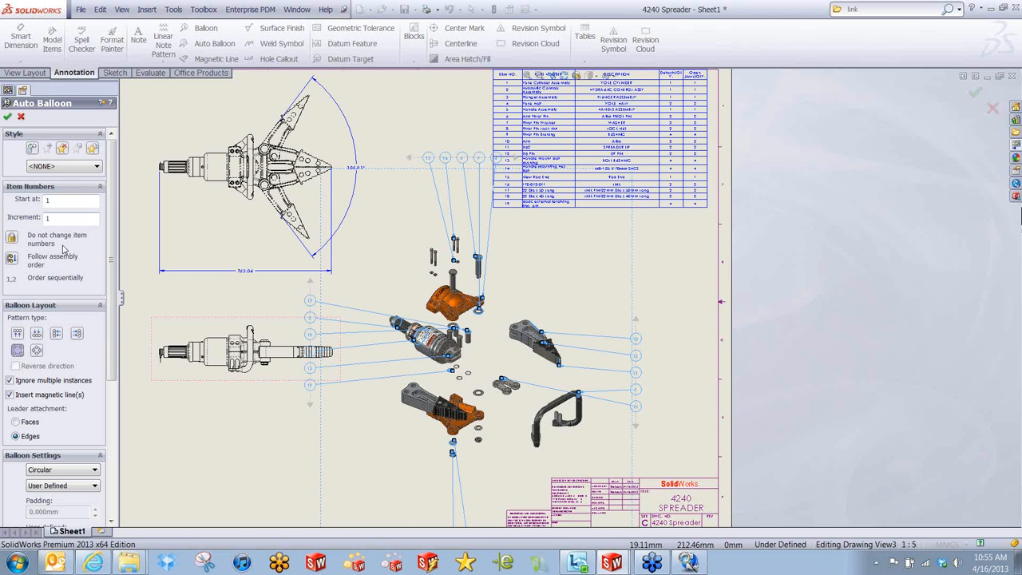
pyautogui.moveTo(113, 349); pyautogui.dragTo(107, 473)
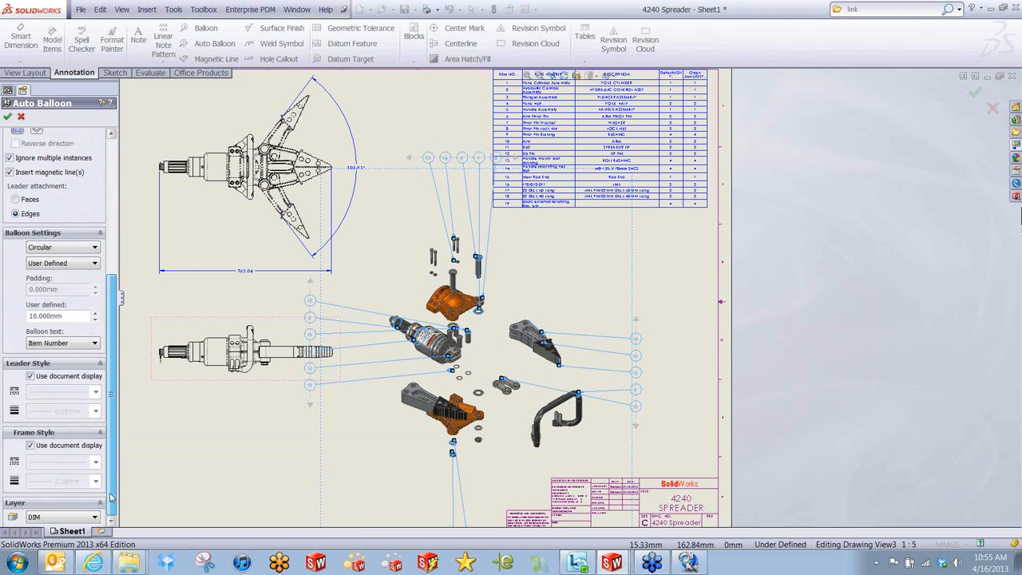
pyautogui.click(8, 116)
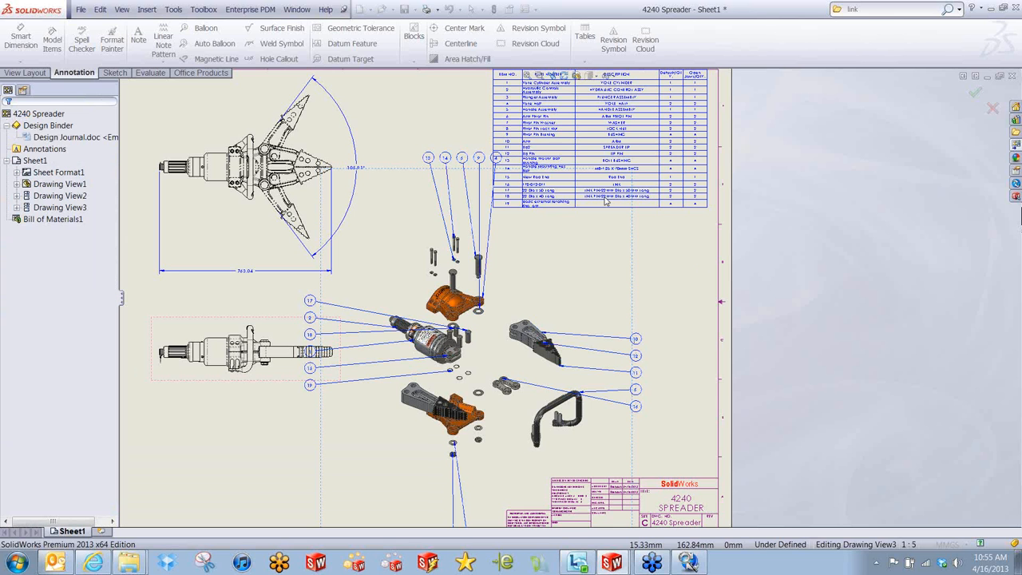
# - Move the upper row of balloons down by its magnetic line so it sits between the bill of materials and the exploded parts
pyautogui.click(462, 157)
pyautogui.moveTo(422, 161); pyautogui.dragTo(431, 222)
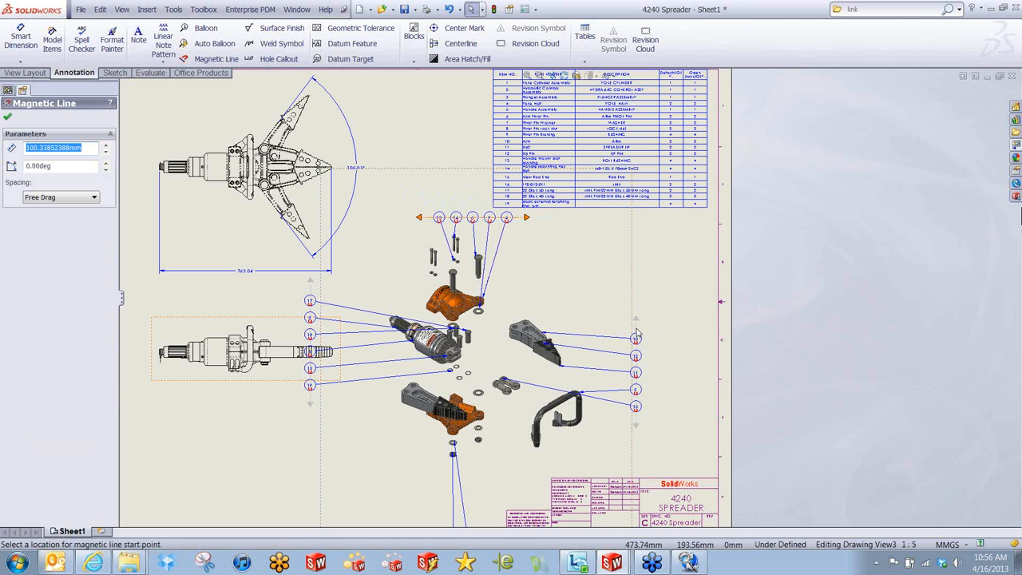
pyautogui.press('Escape')
# - Move balloons 7 and 8 from below the sheet onto the lower ends of the exploded view's right and left balloon columns
pyautogui.scroll(1, 629, 448)
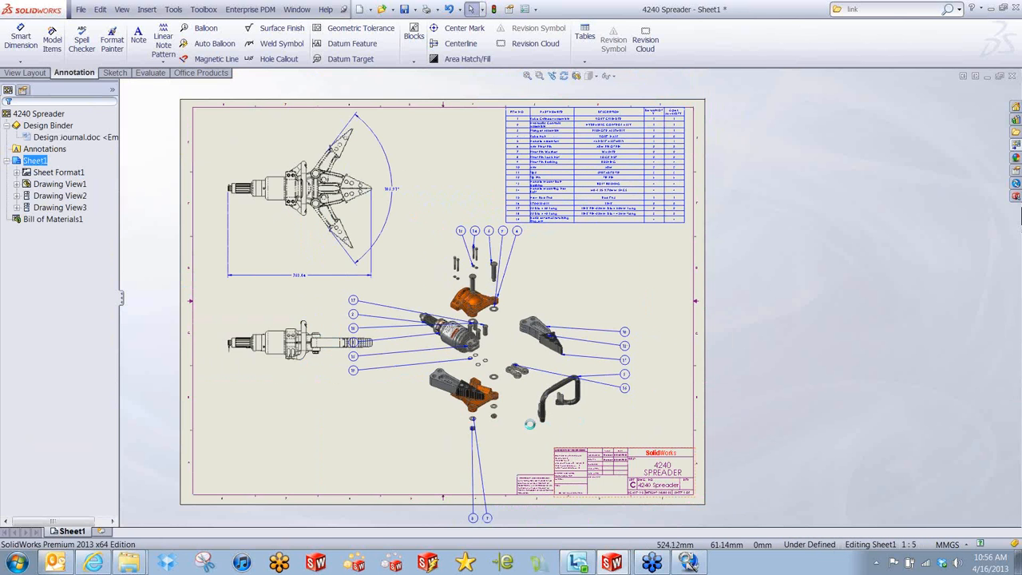
pyautogui.scroll(1, 511, 438)
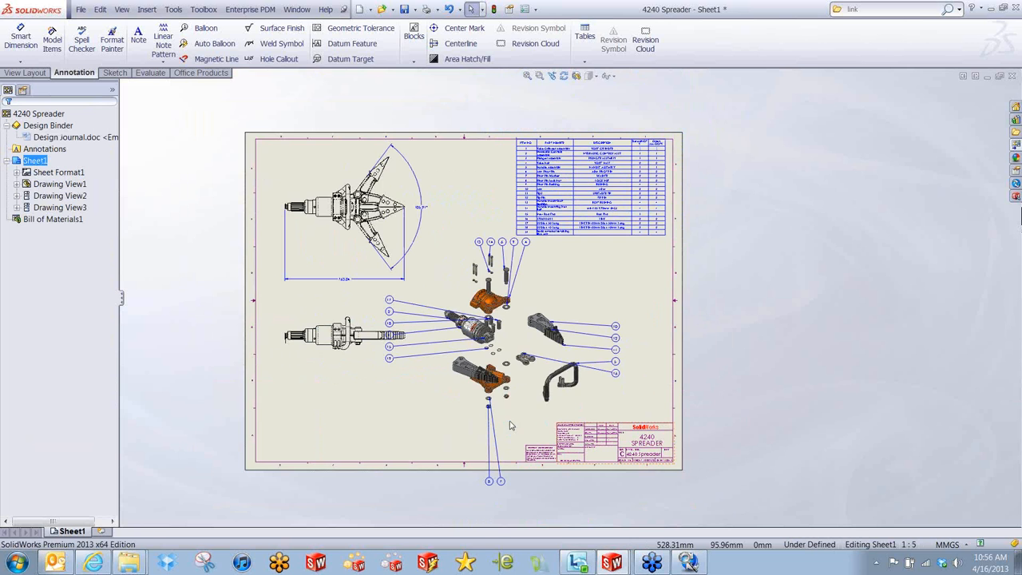
pyautogui.scroll(-1, 508, 419)
pyautogui.scroll(-2, 532, 352)
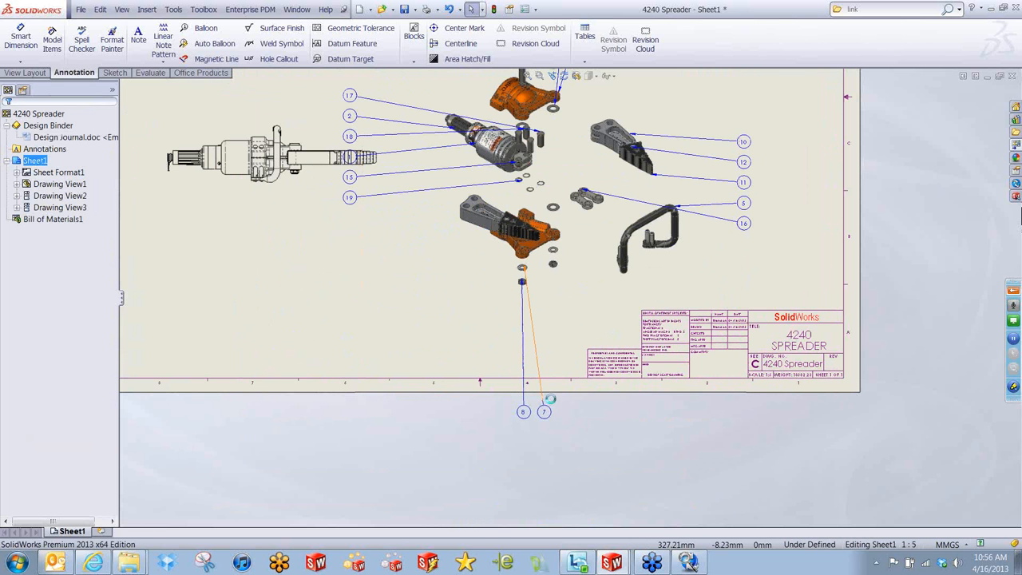
pyautogui.moveTo(543, 412)
pyautogui.mouseDown()
pyautogui.moveTo(565, 323)
pyautogui.moveTo(712, 282)
pyautogui.moveTo(752, 241)
pyautogui.moveTo(743, 240)
pyautogui.mouseUp()
pyautogui.moveTo(523, 411); pyautogui.dragTo(351, 216)
# - Shift the left balloon column right by its magnetic line so it clears the front view's jaws
pyautogui.click(376, 106)
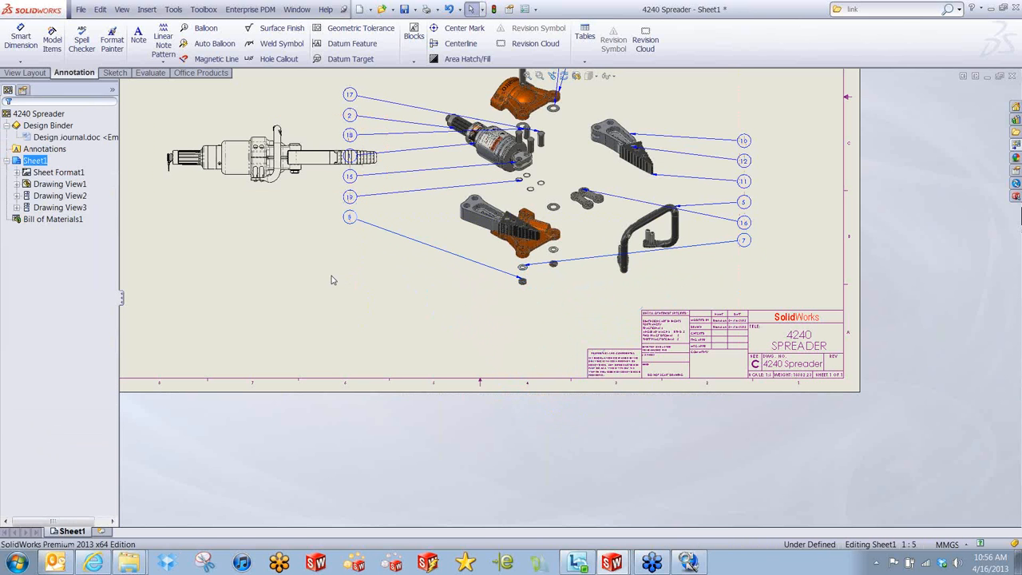
pyautogui.click(350, 96)
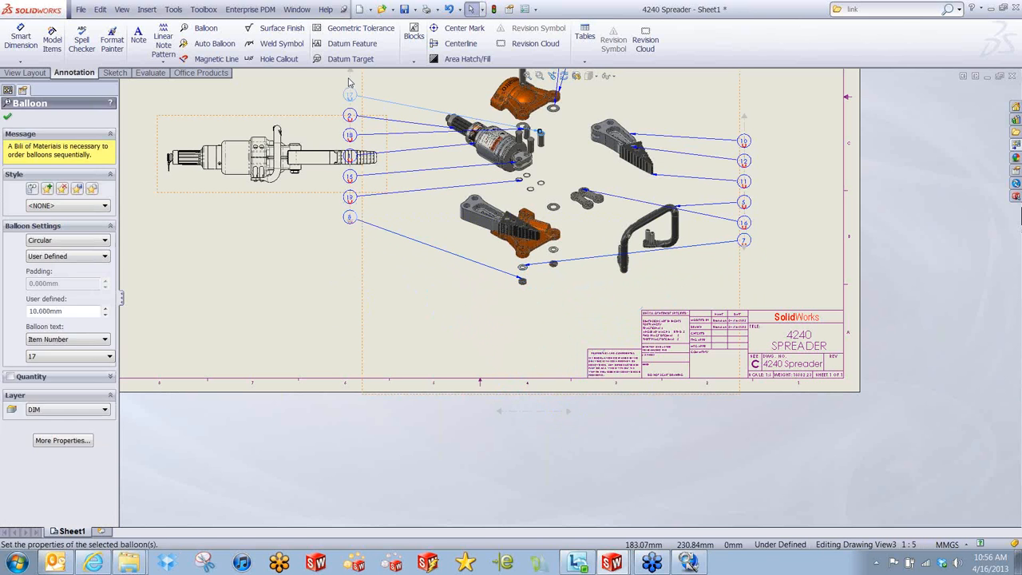
pyautogui.moveTo(349, 83); pyautogui.dragTo(408, 99)
pyautogui.click(281, 273)
# - Save the drawing as 4240 Spreader.SLDDRW in the 4240 Spreader project folder with a spreader drawing description, including all modified components
pyautogui.scroll(2, 367, 261)
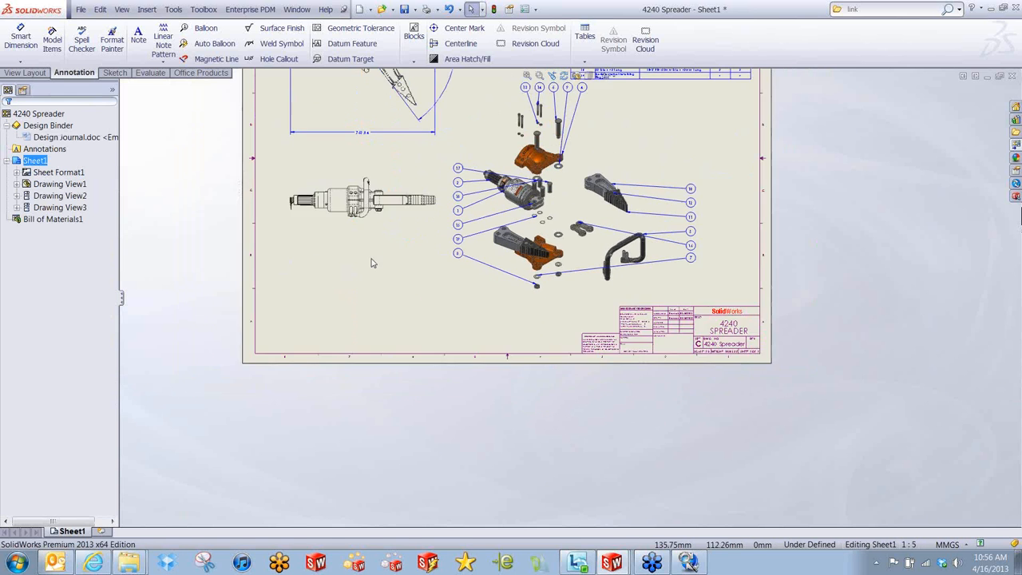
pyautogui.moveTo(361, 270); pyautogui.dragTo(350, 338, button='middle')
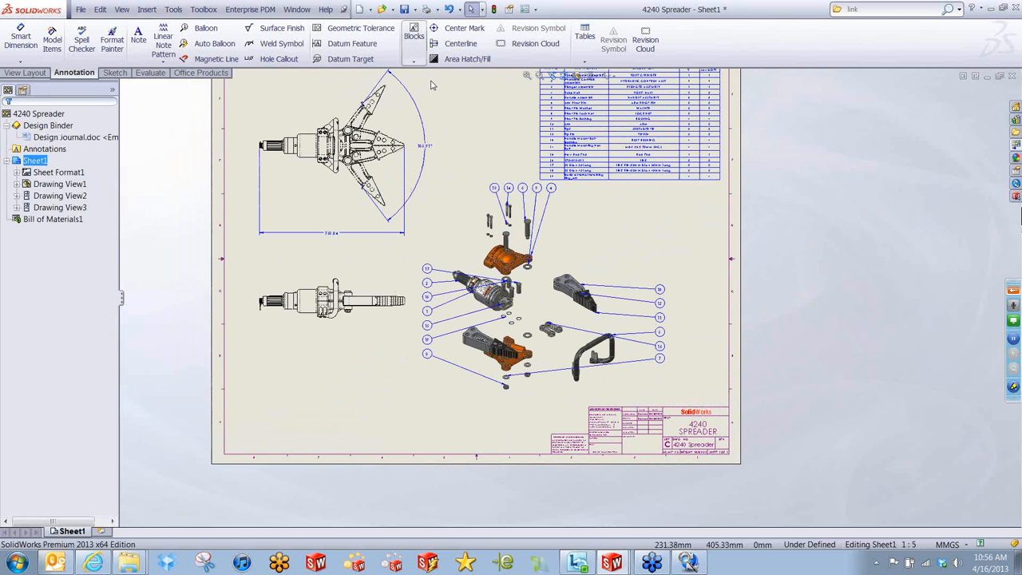
pyautogui.click(416, 10)
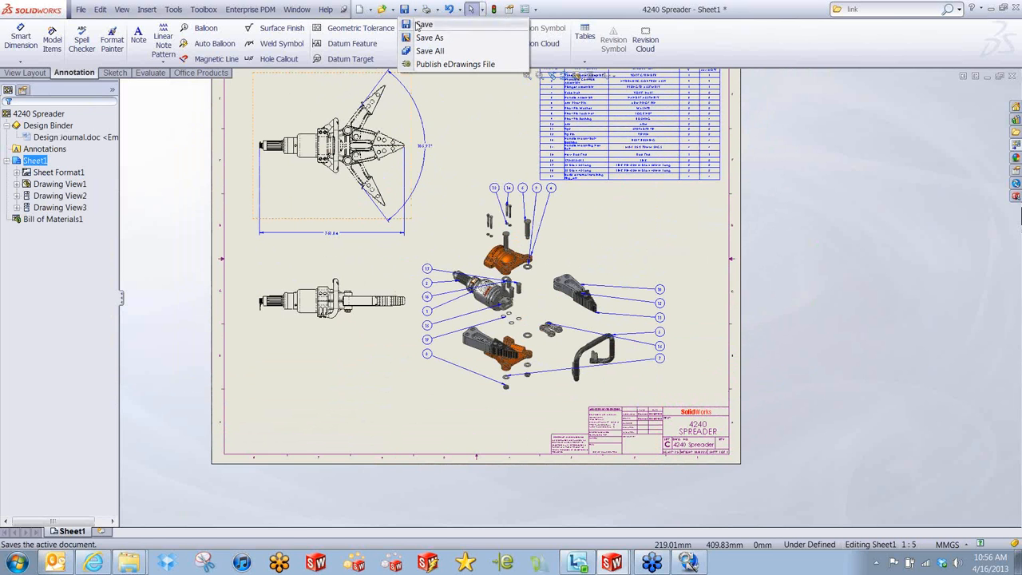
pyautogui.click(423, 39)
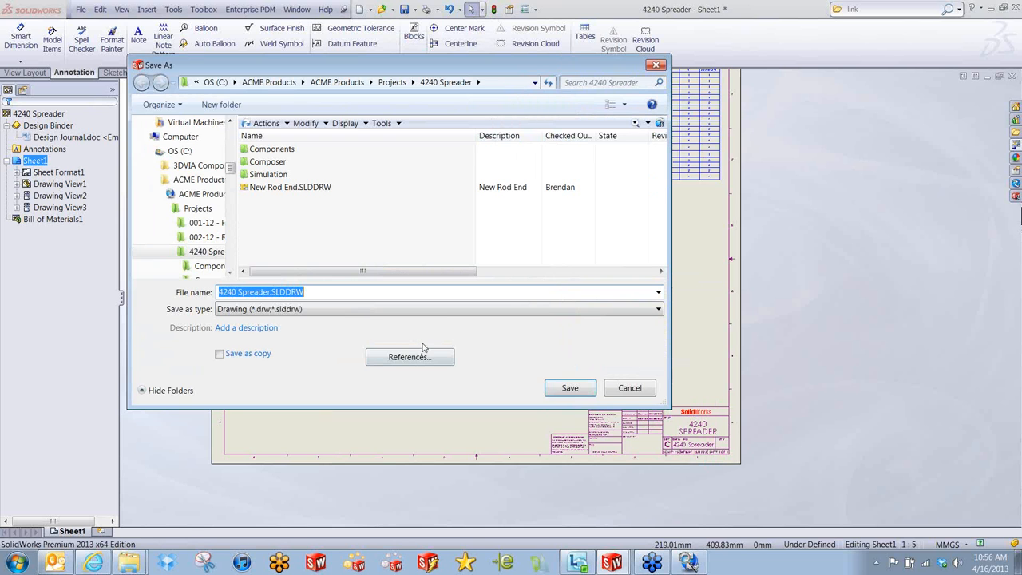
pyautogui.click(276, 327)
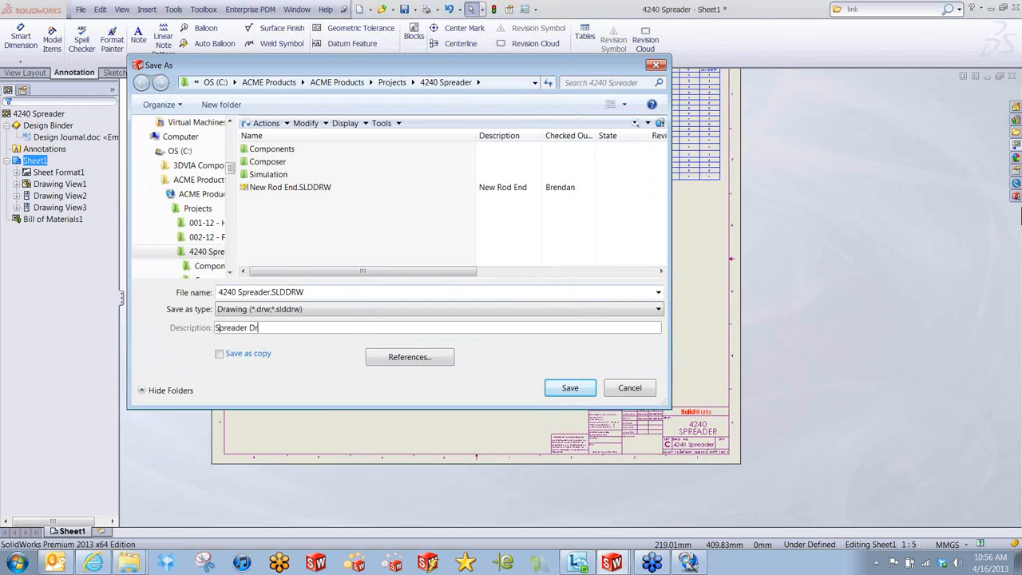
pyautogui.click(564, 386)
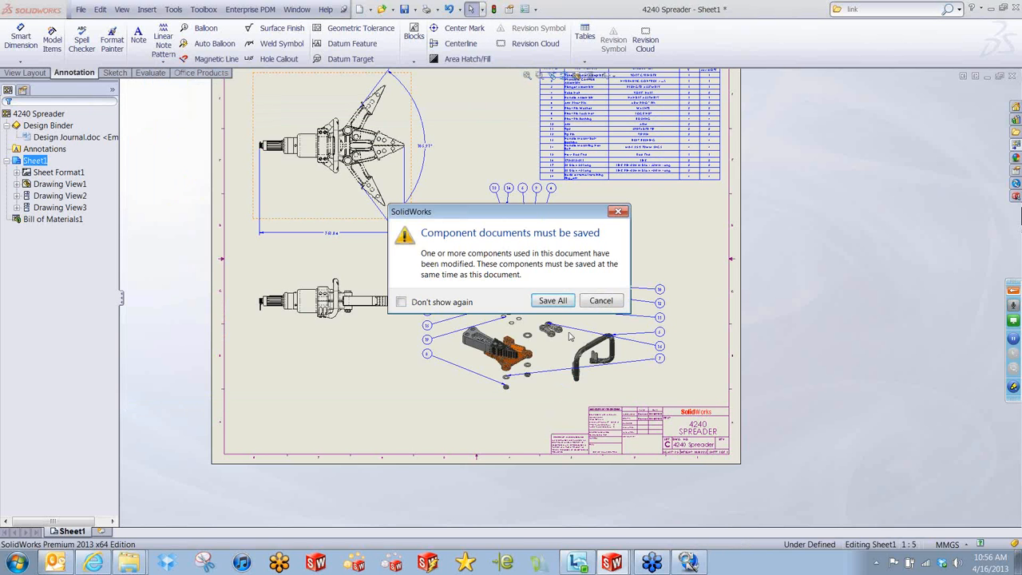
pyautogui.click(552, 301)
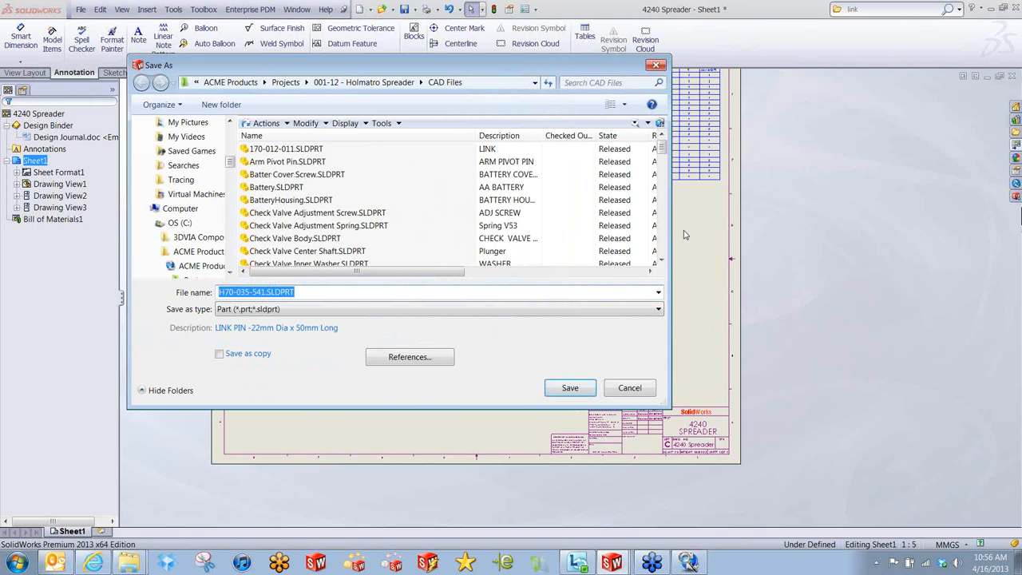
# - Skip saving the referenced part and subassembly files by cancelling the Save As dialog for each component in turn
pyautogui.moveTo(393, 70); pyautogui.dragTo(442, 67)
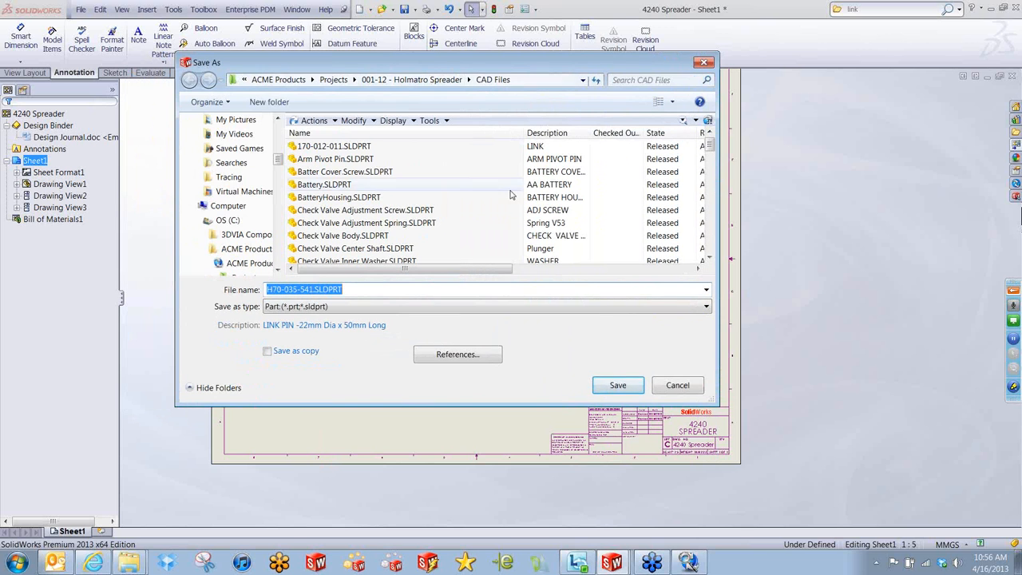
pyautogui.click(677, 385)
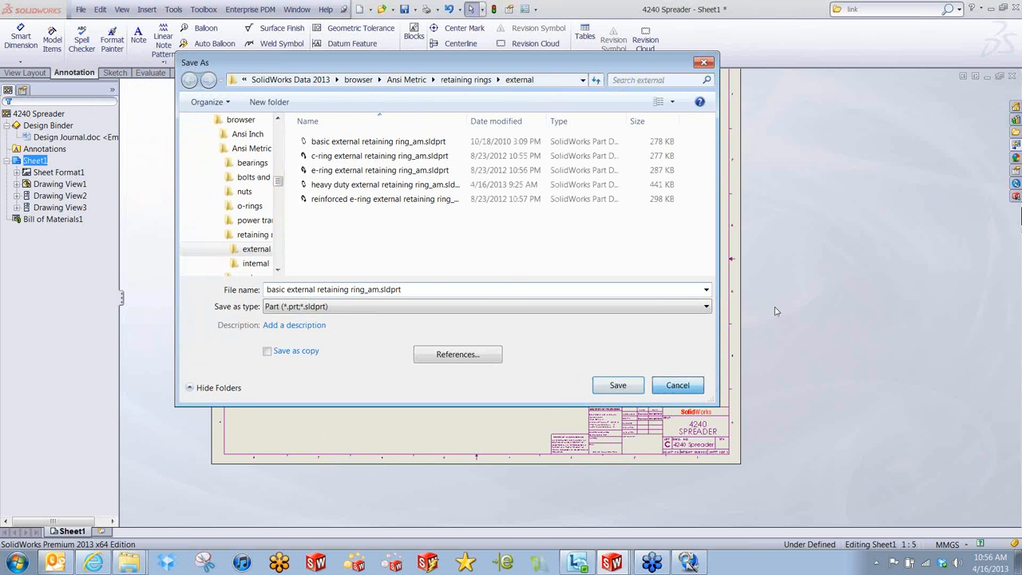
pyautogui.click(702, 380)
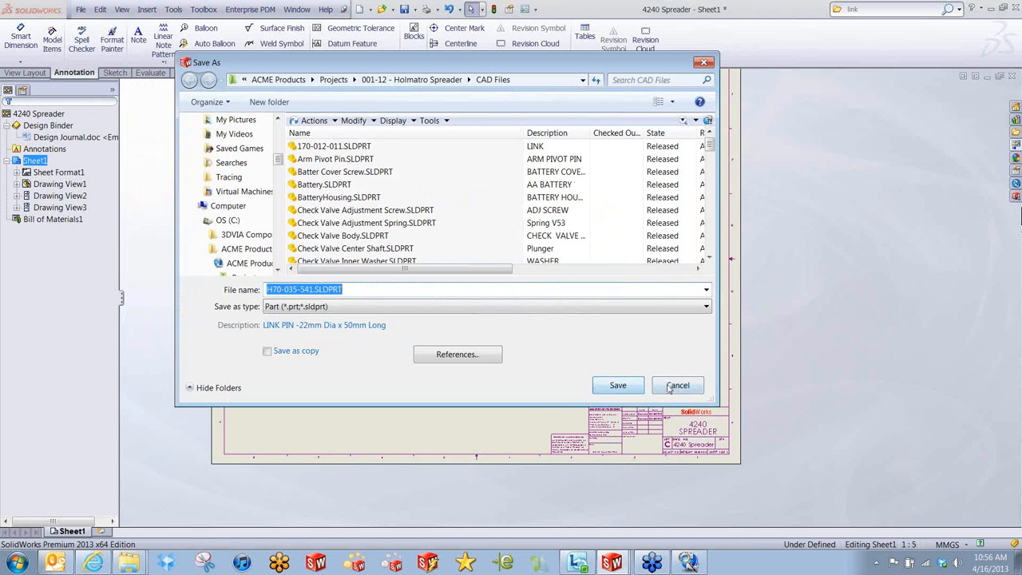
pyautogui.click(675, 385)
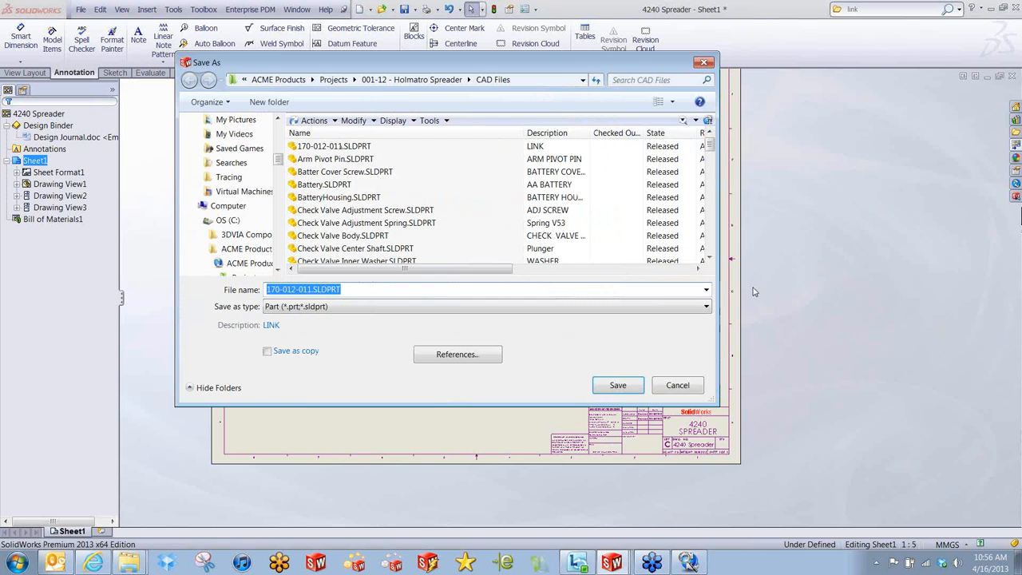
pyautogui.click(675, 386)
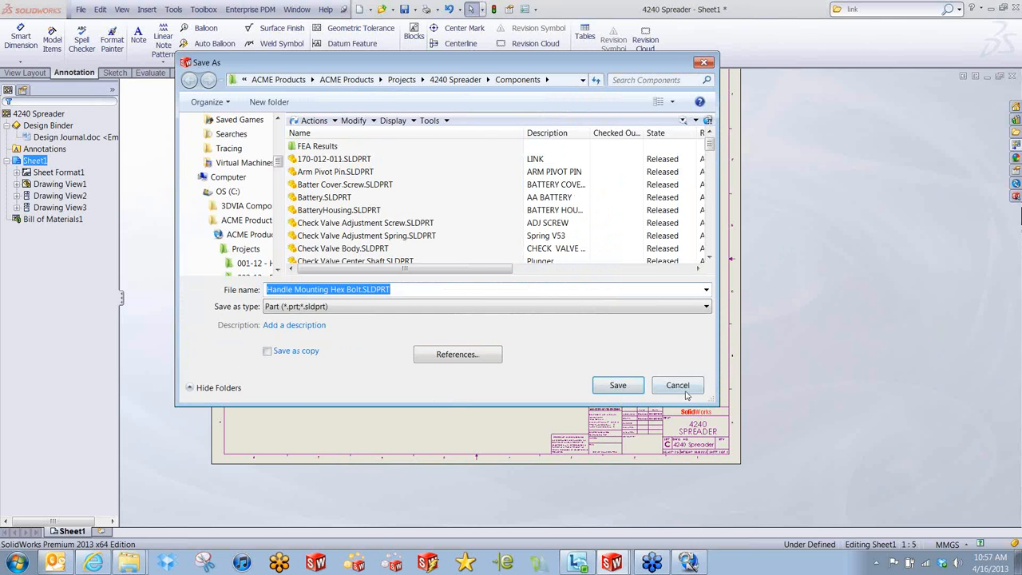
pyautogui.click(683, 390)
pyautogui.click(677, 385)
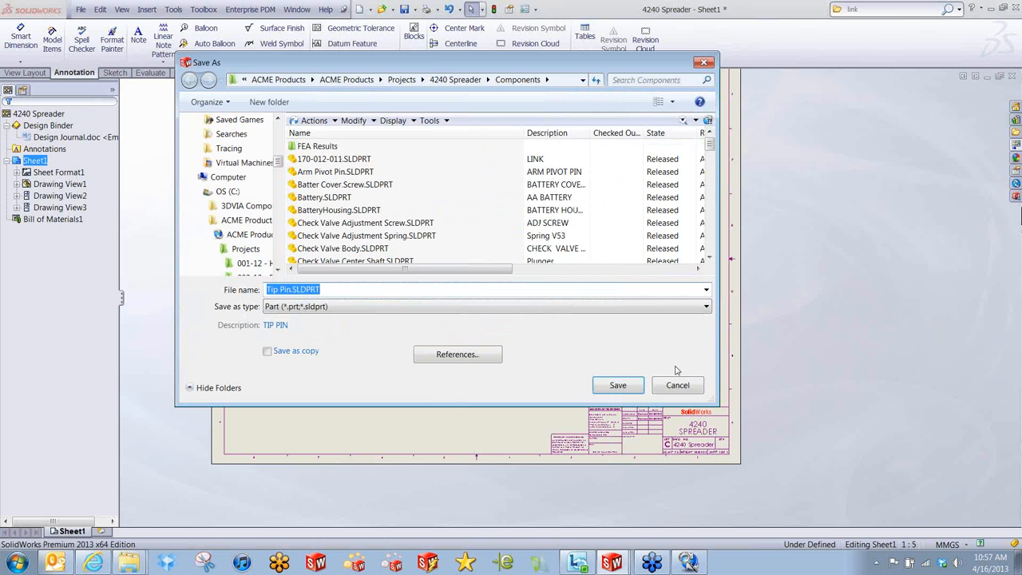
pyautogui.click(692, 388)
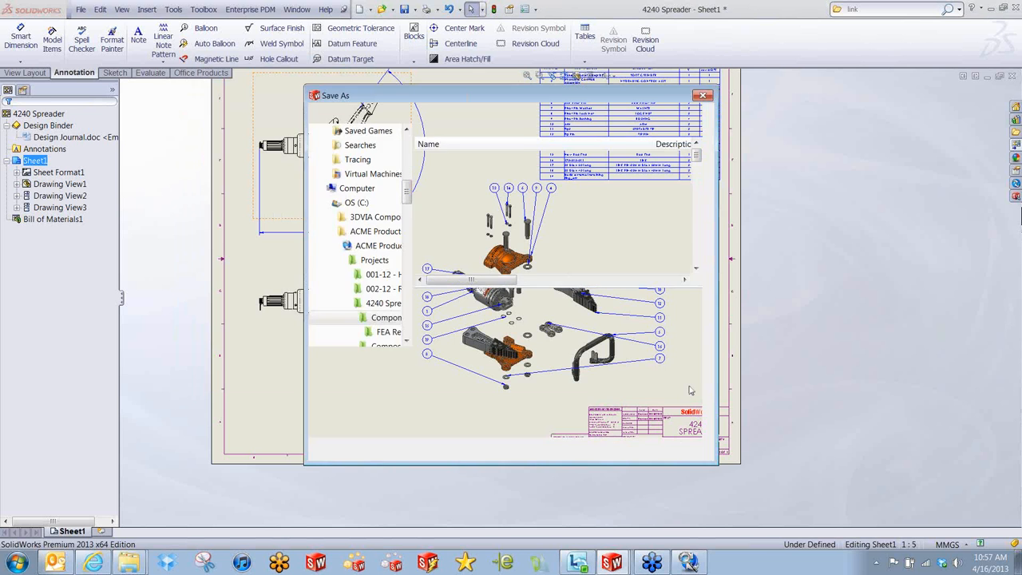
pyautogui.click(687, 386)
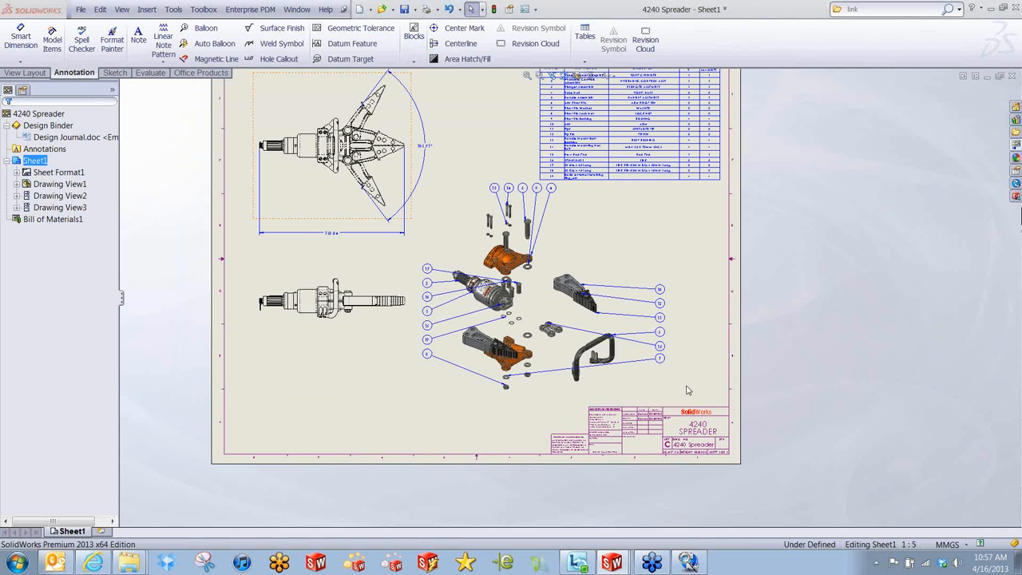
pyautogui.click(687, 386)
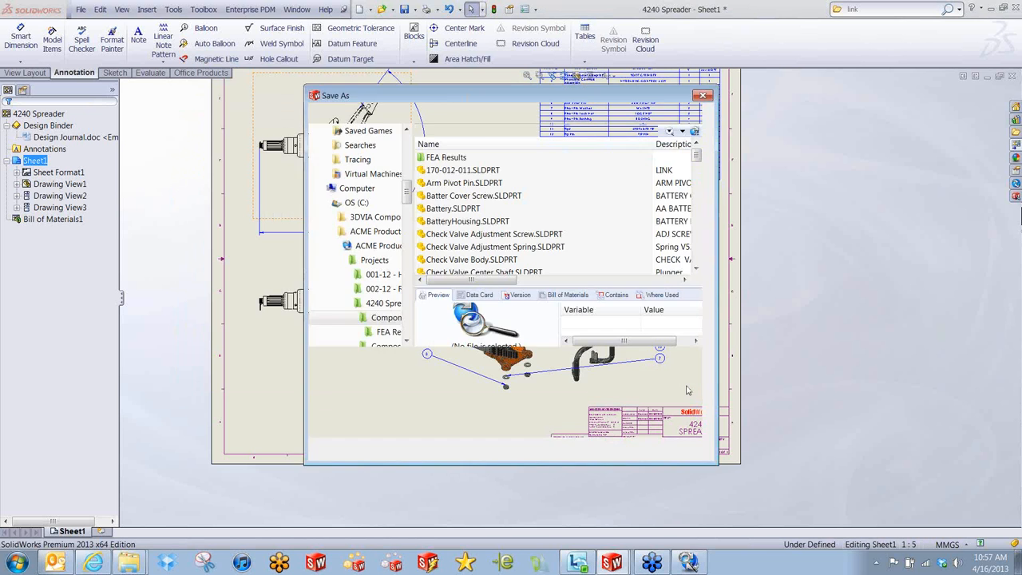
pyautogui.click(686, 387)
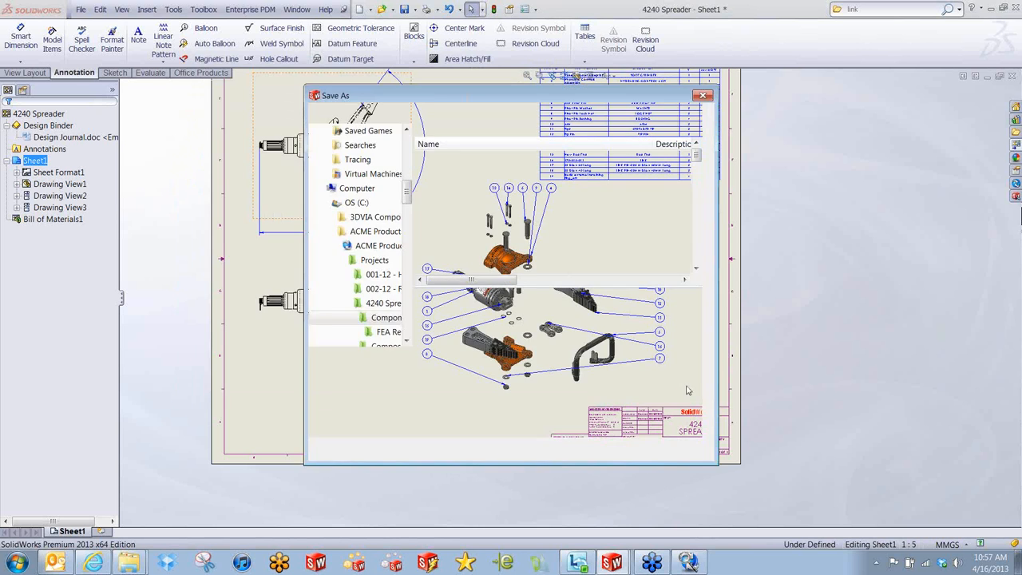
pyautogui.click(686, 386)
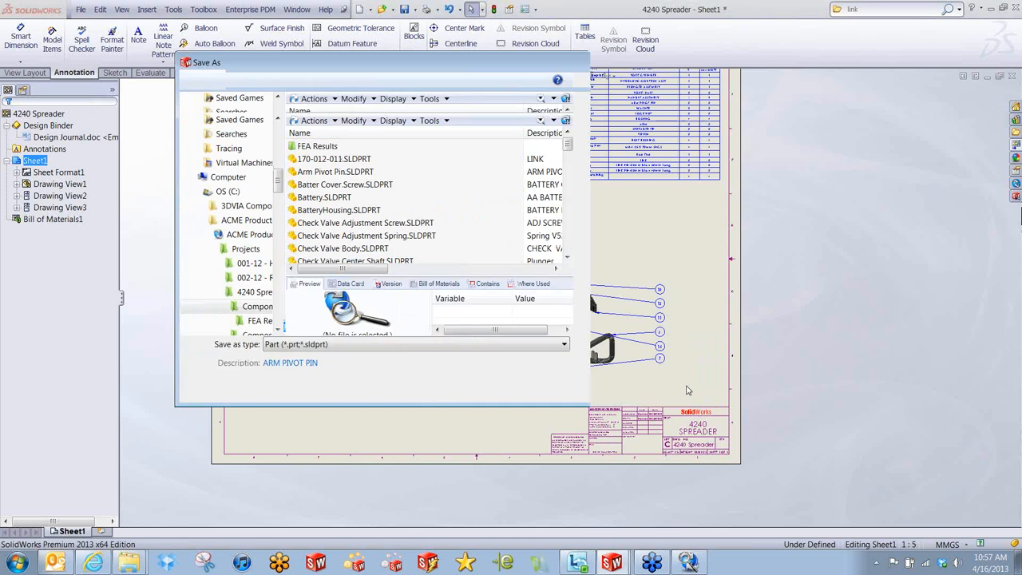
pyautogui.click(687, 388)
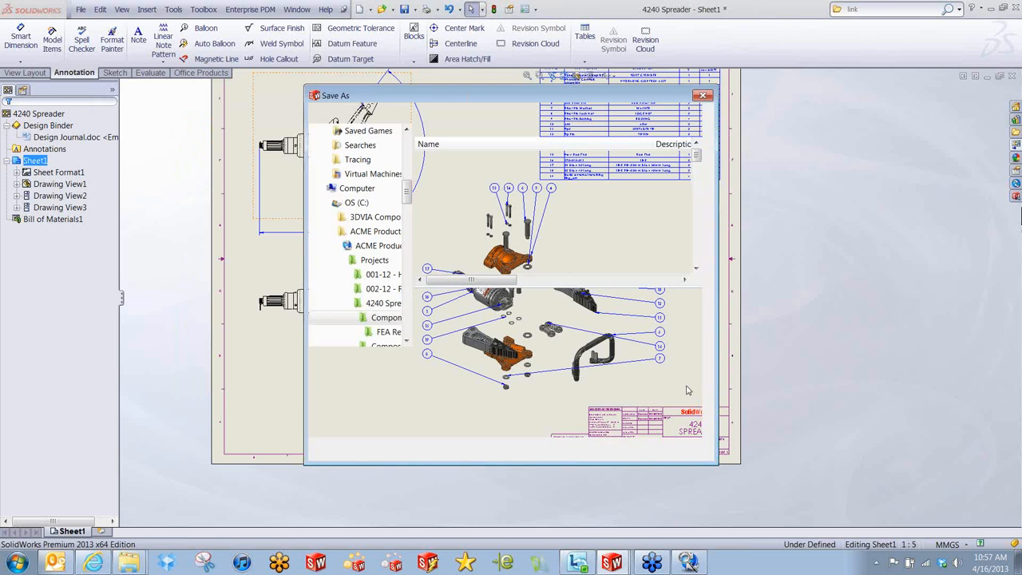
pyautogui.click(687, 390)
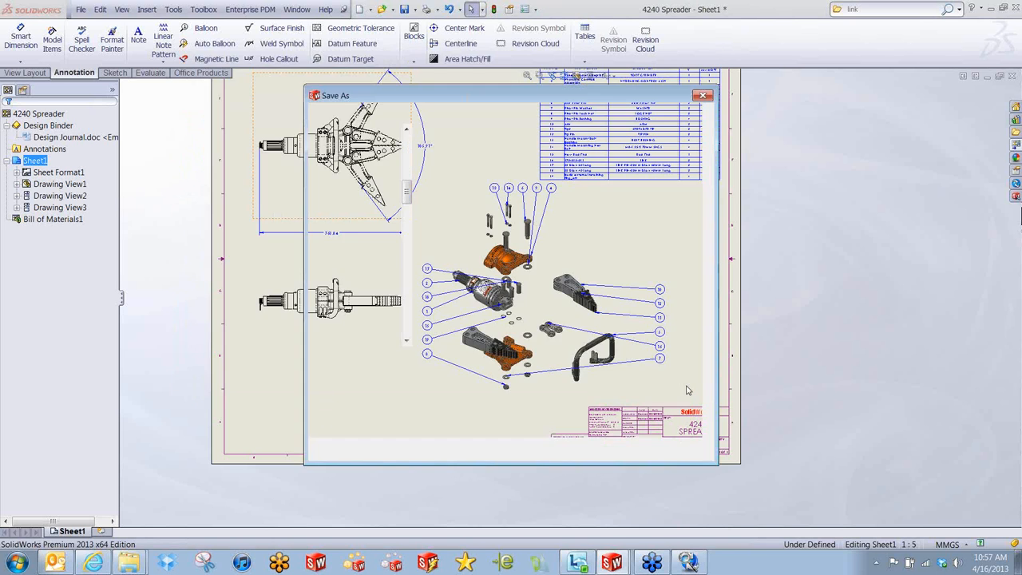
pyautogui.click(686, 390)
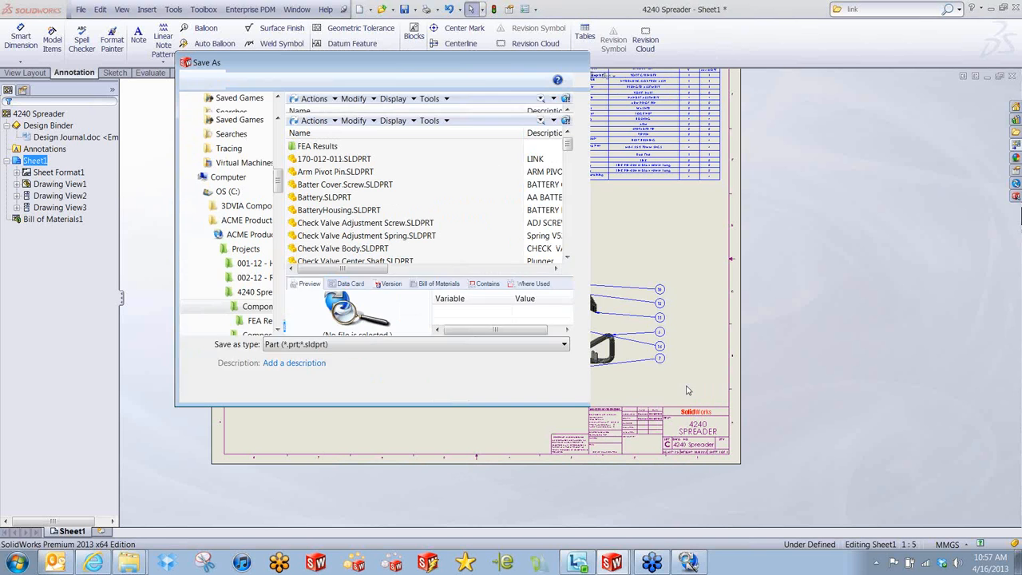
pyautogui.click(687, 388)
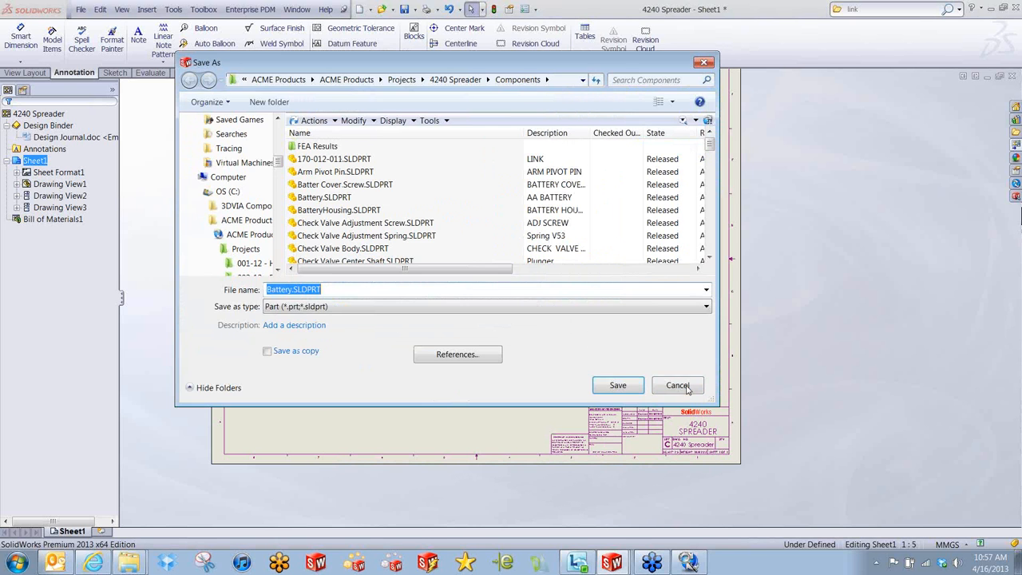
pyautogui.click(687, 387)
pyautogui.click(686, 388)
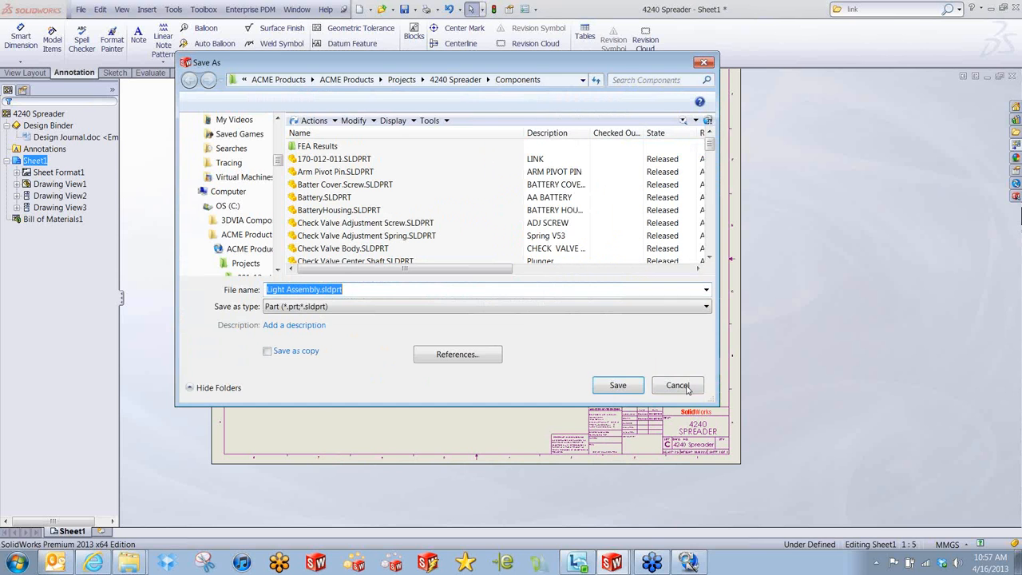
pyautogui.click(686, 388)
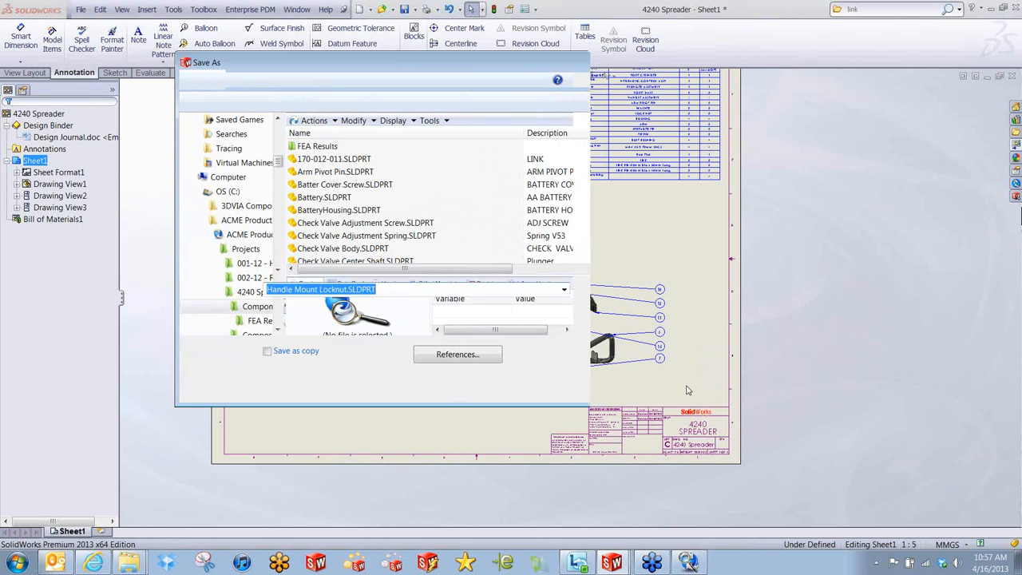
pyautogui.click(677, 386)
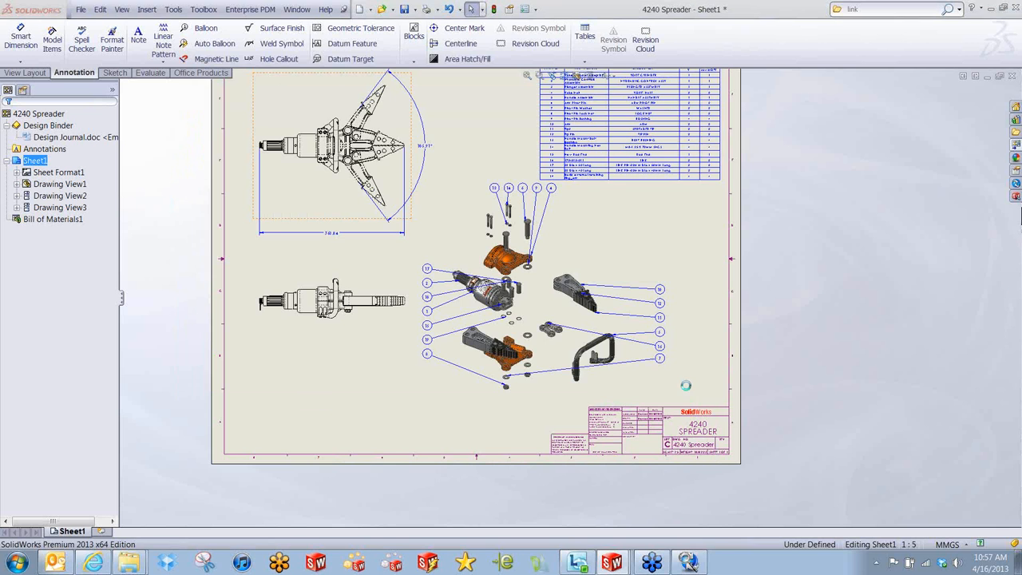
pyautogui.click(678, 386)
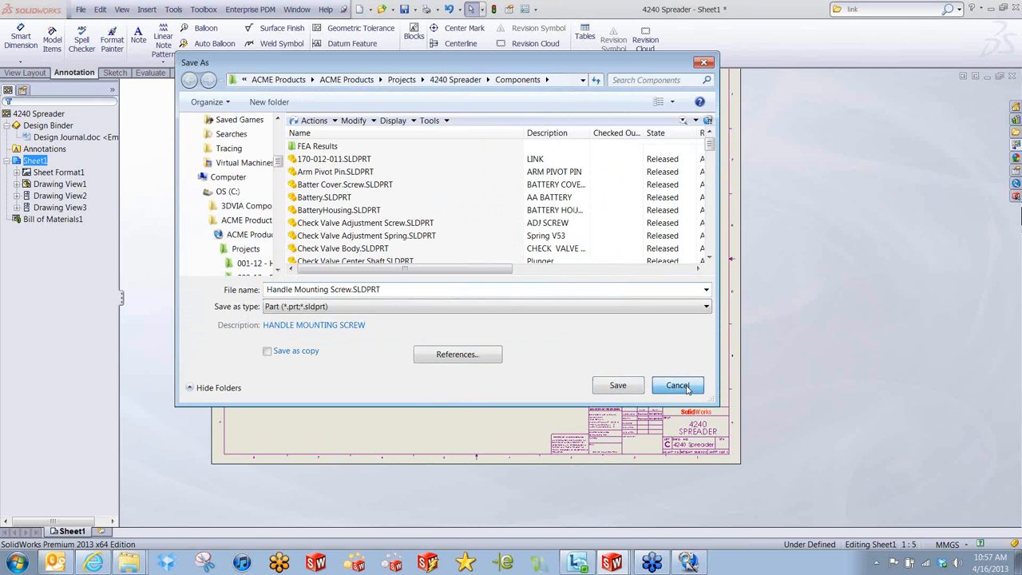
pyautogui.click(685, 387)
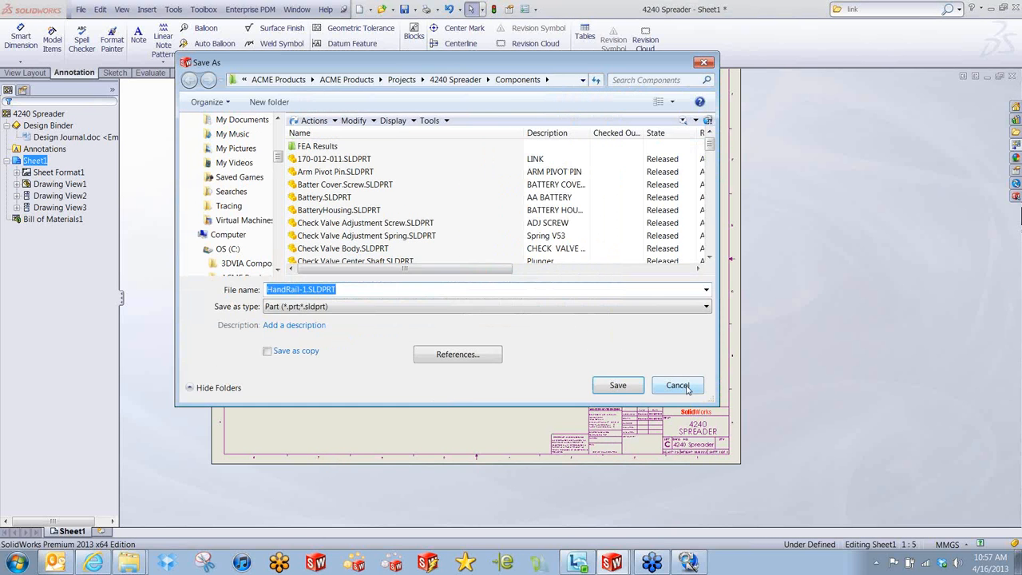
pyautogui.click(685, 388)
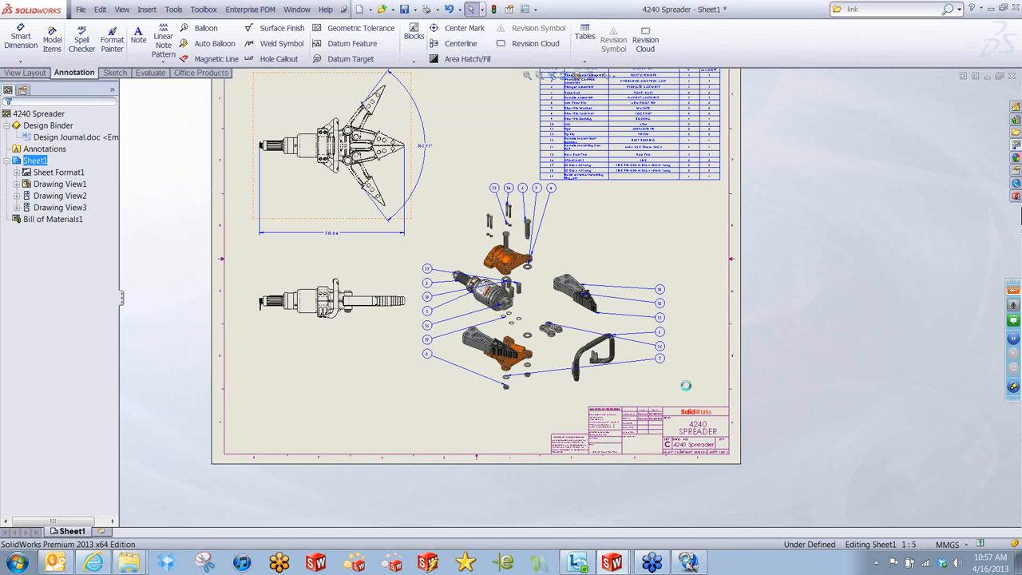
pyautogui.click(685, 387)
pyautogui.click(685, 387)
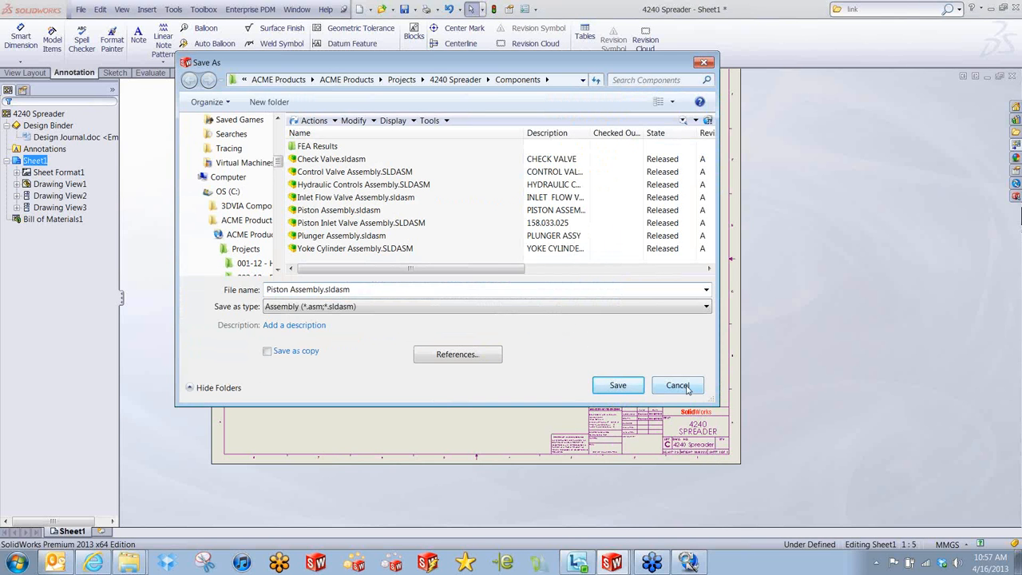
pyautogui.click(677, 385)
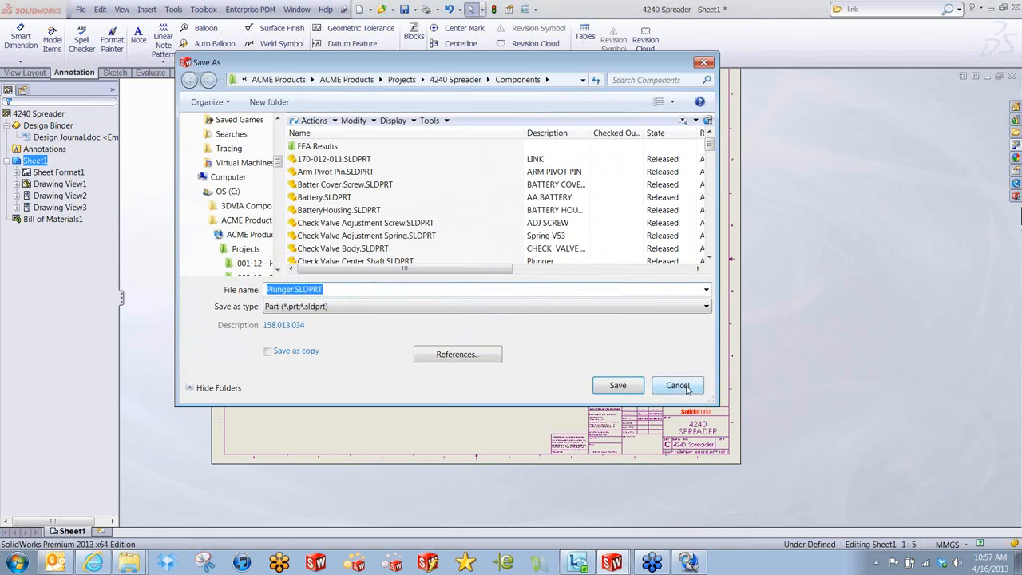
pyautogui.click(677, 386)
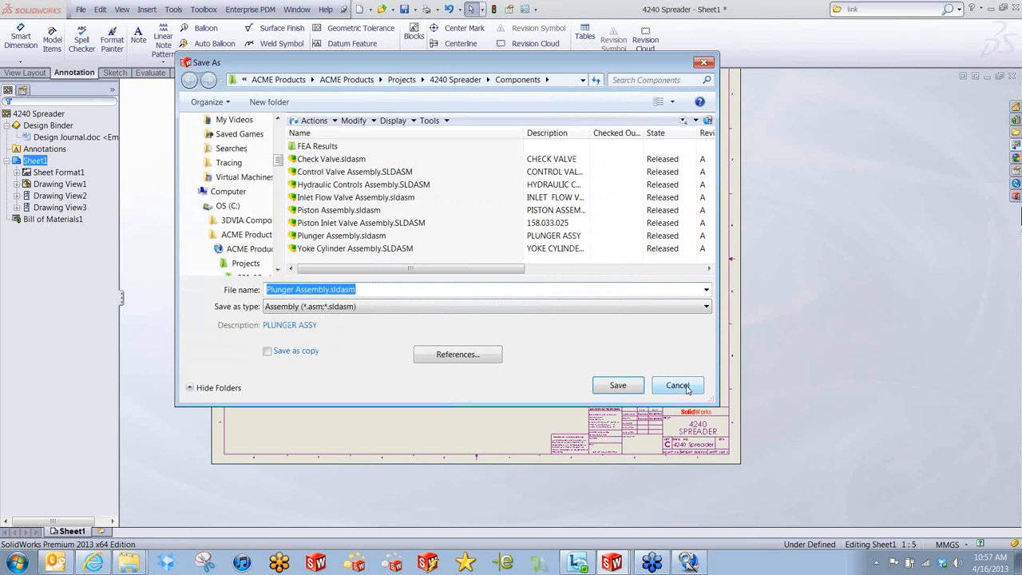
pyautogui.click(677, 386)
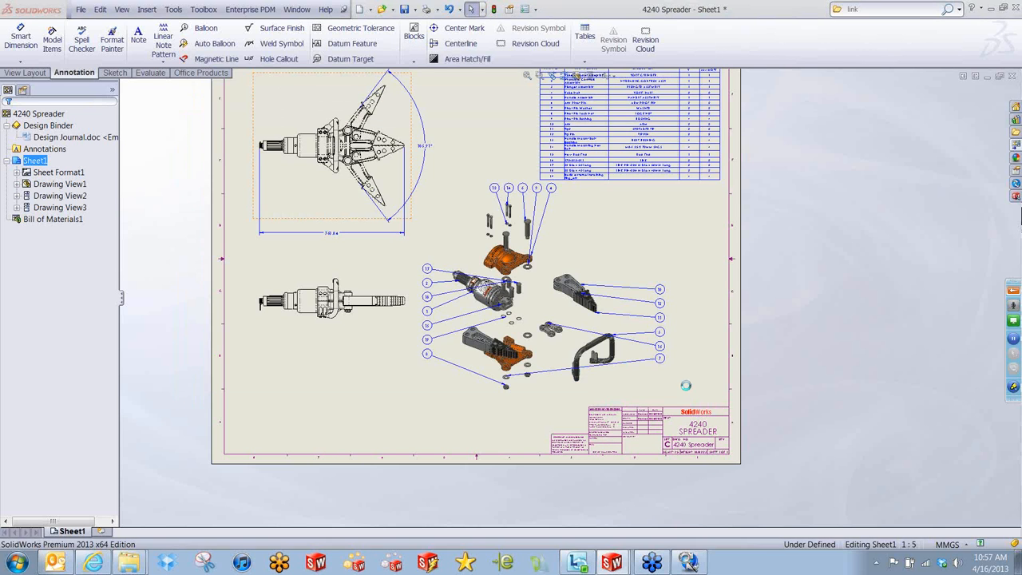
pyautogui.click(677, 385)
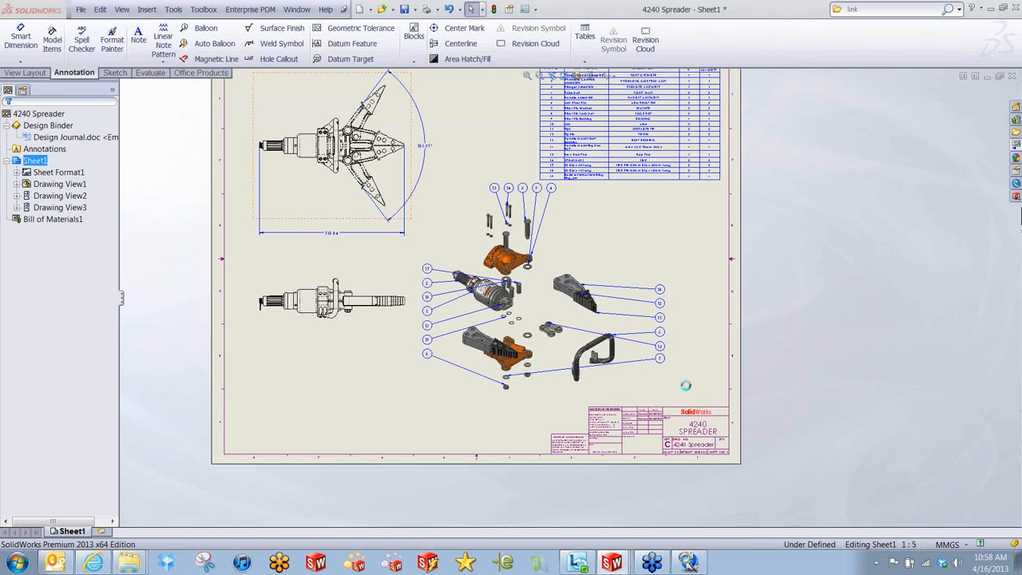
pyautogui.click(678, 385)
pyautogui.click(687, 390)
pyautogui.click(687, 389)
pyautogui.click(687, 390)
pyautogui.click(678, 386)
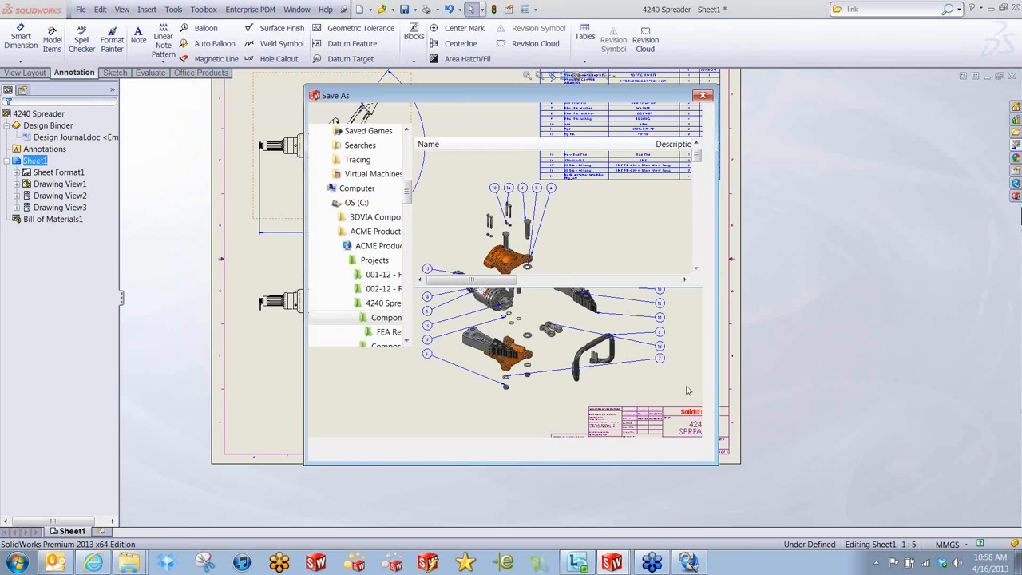
pyautogui.click(678, 386)
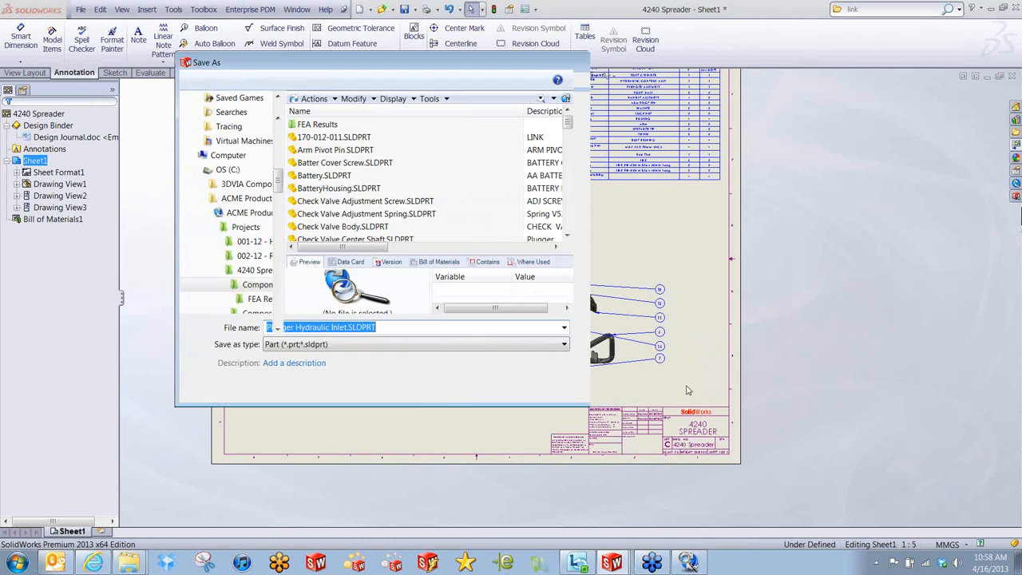
# - Decline the last component saves, including the Yoke Cylinder part and the Yoke Cylinder Assembly, to finish saving the drawing
pyautogui.click(687, 389)
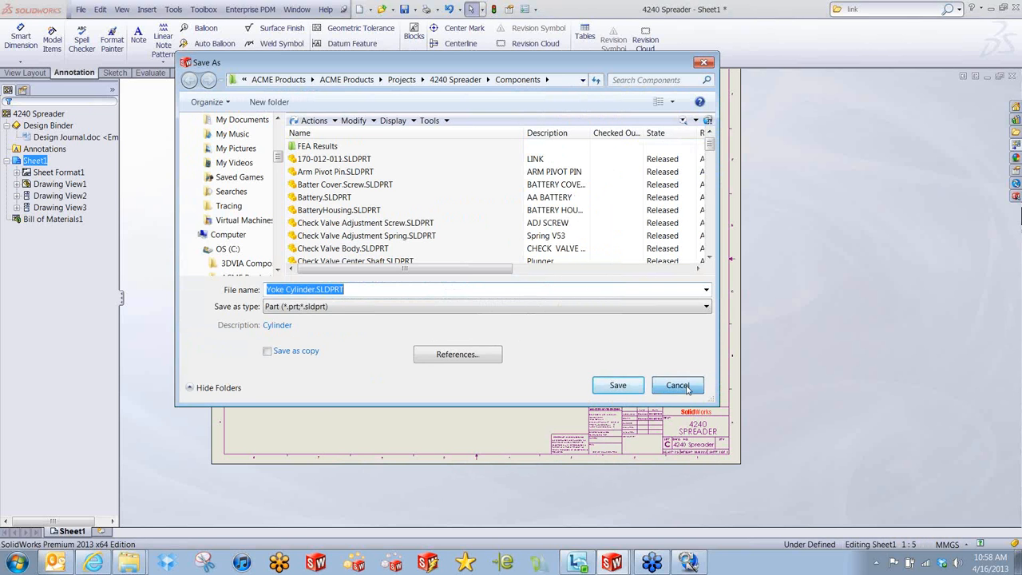
pyautogui.click(678, 385)
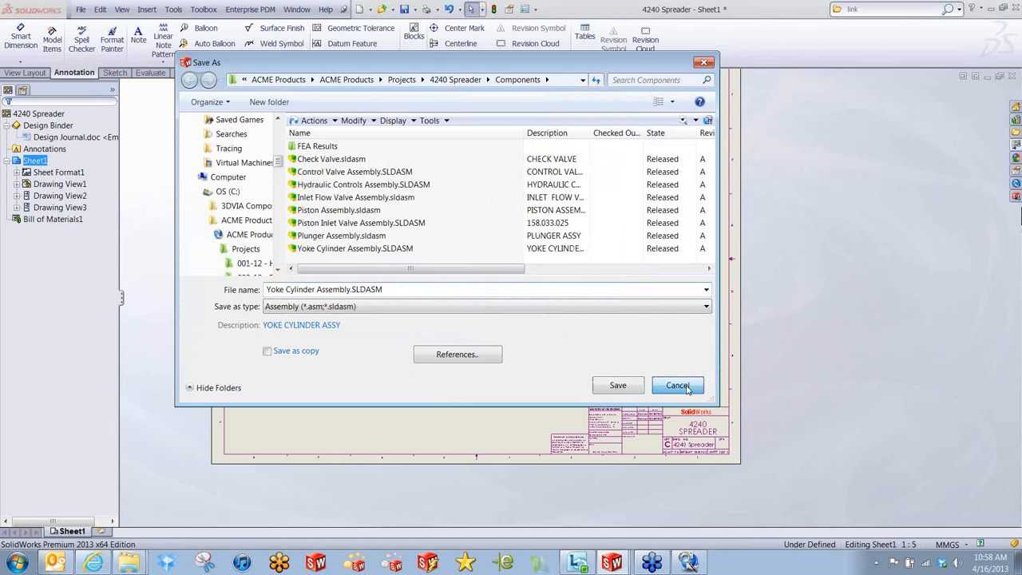
pyautogui.click(678, 386)
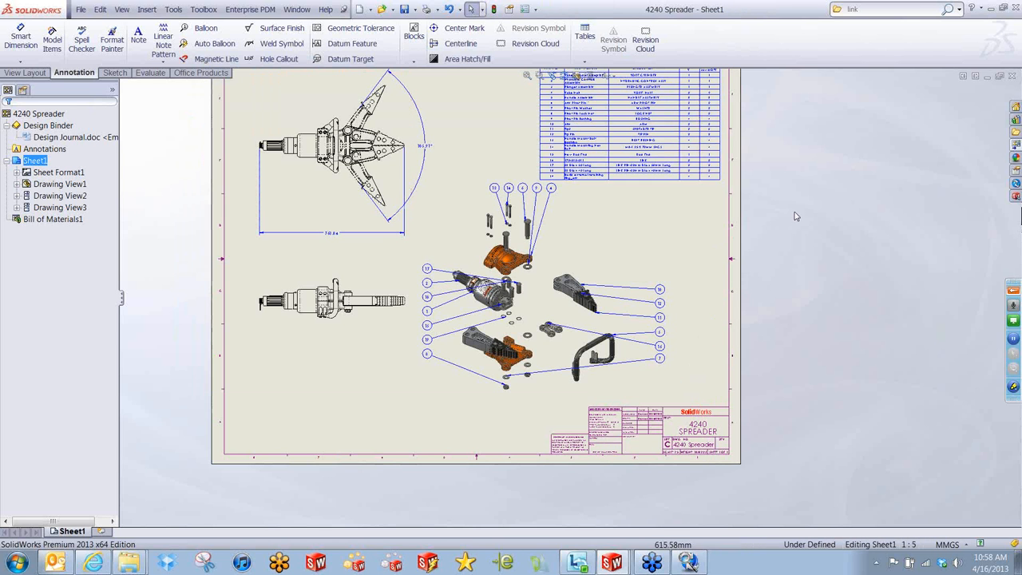
pyautogui.scroll(6, 715, 189)
pyautogui.scroll(-5, 662, 233)
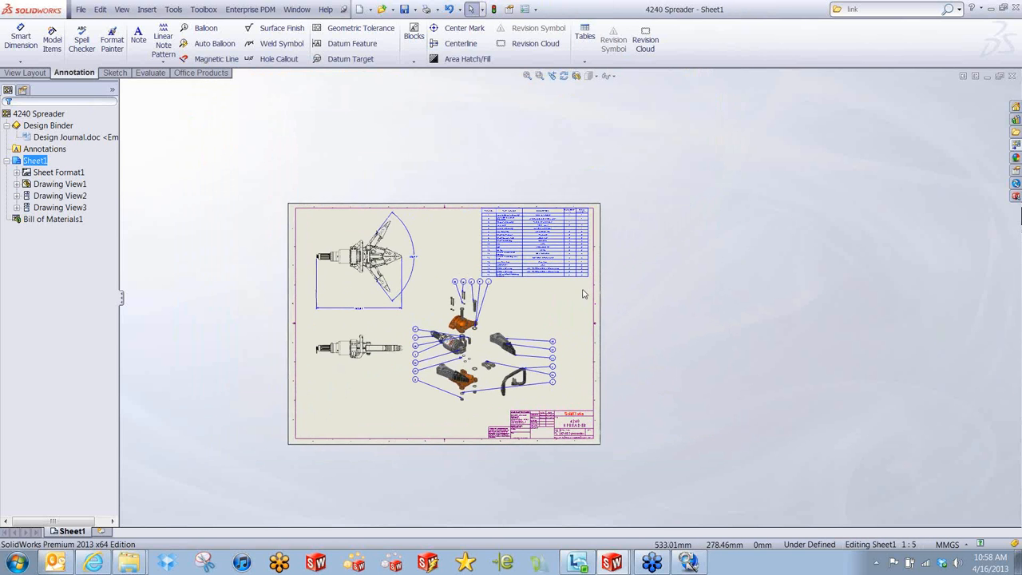
pyautogui.click(414, 8)
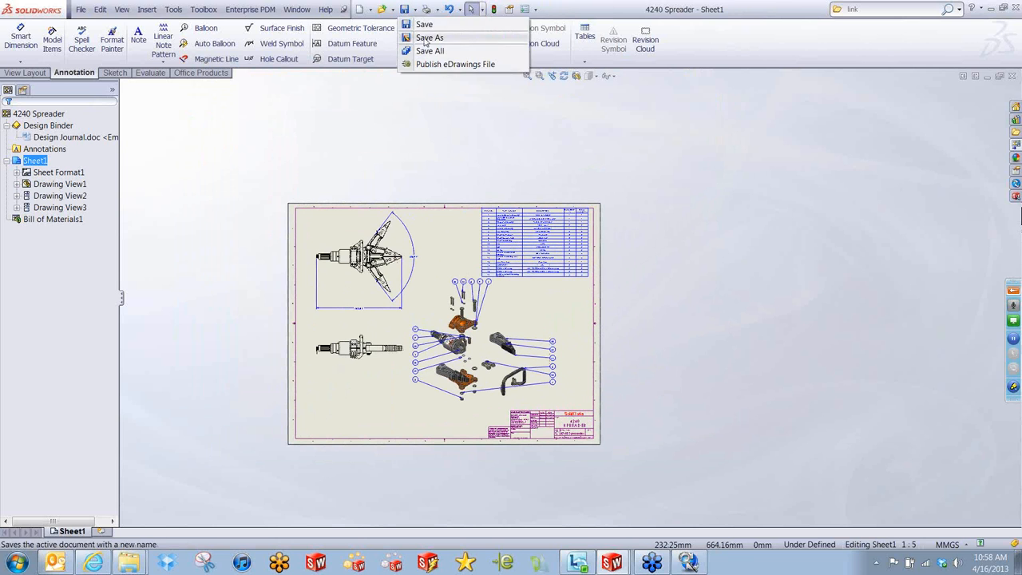
pyautogui.click(429, 37)
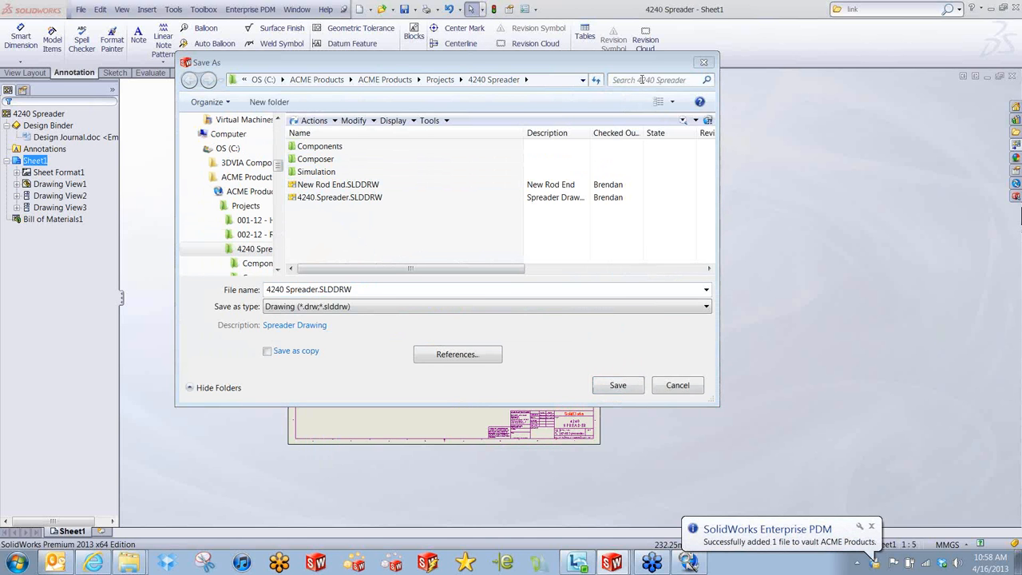
pyautogui.click(702, 64)
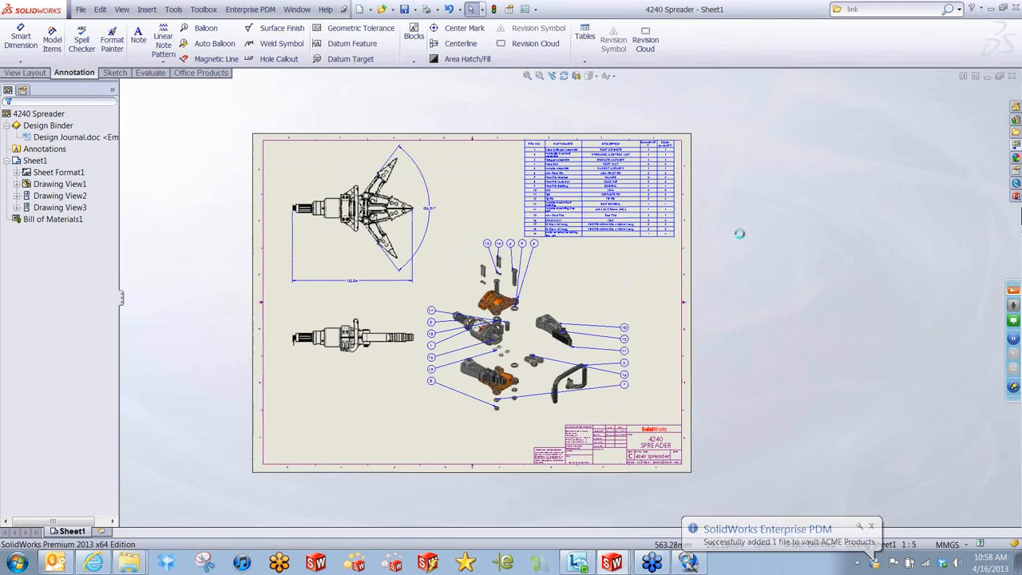
# - Show the drawing's Enterprise PDM file tree, expand the 4240 Spreader assembly and review its components' versions, check-out and workflow states
pyautogui.click(1015, 185)
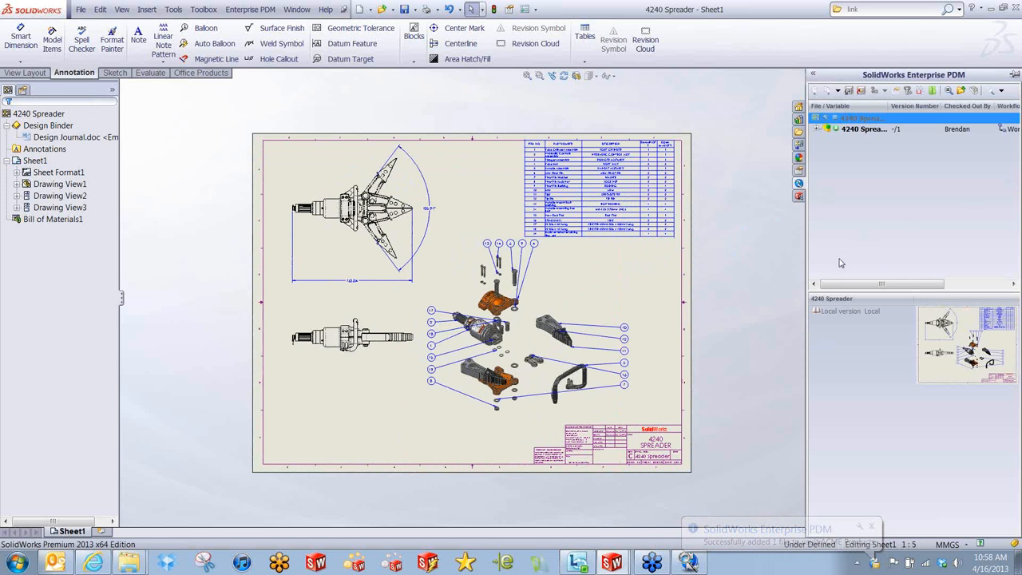
pyautogui.click(816, 129)
pyautogui.moveTo(806, 245); pyautogui.dragTo(742, 243)
pyautogui.moveTo(1014, 144)
pyautogui.mouseDown()
pyautogui.moveTo(1014, 180)
pyautogui.moveTo(1014, 146)
pyautogui.mouseUp()
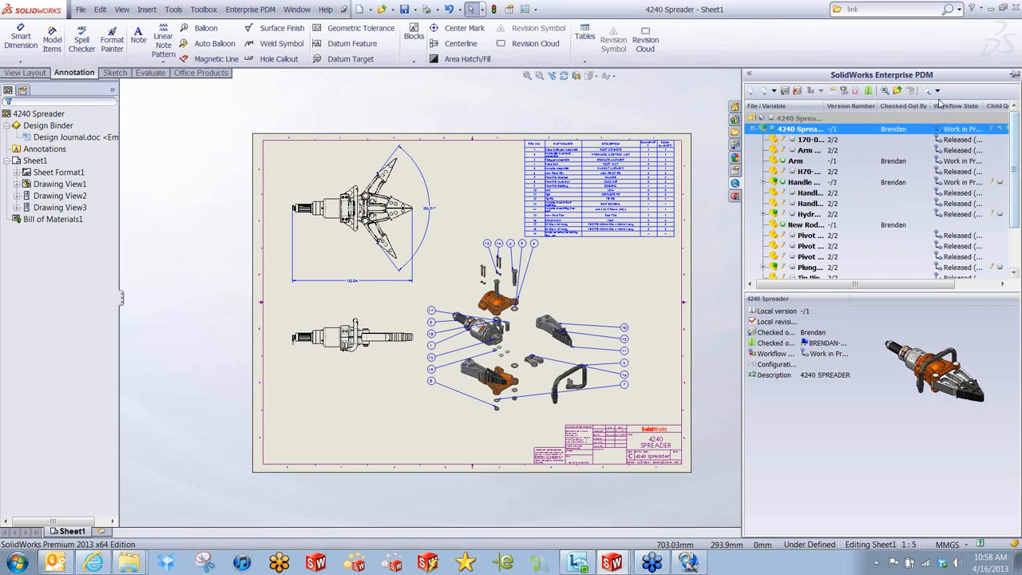
pyautogui.moveTo(932, 109); pyautogui.dragTo(855, 109)
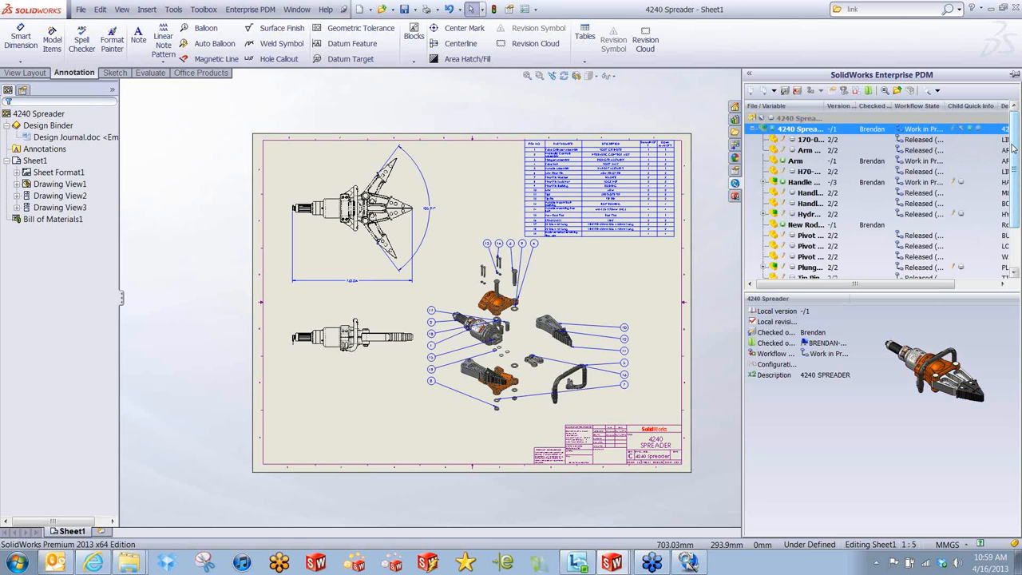
pyautogui.moveTo(1013, 148); pyautogui.dragTo(1012, 186)
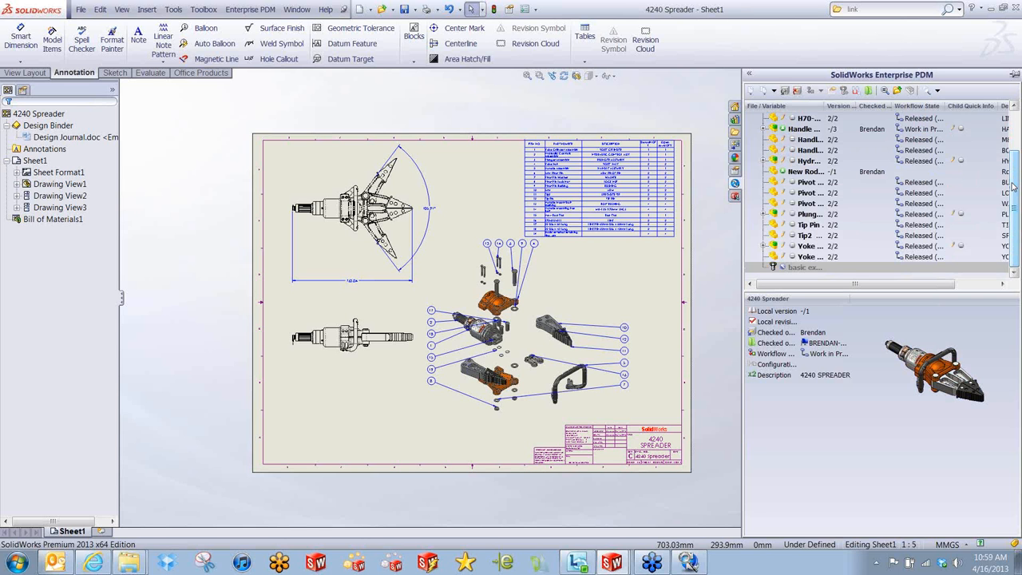
pyautogui.moveTo(1013, 183); pyautogui.dragTo(1012, 150)
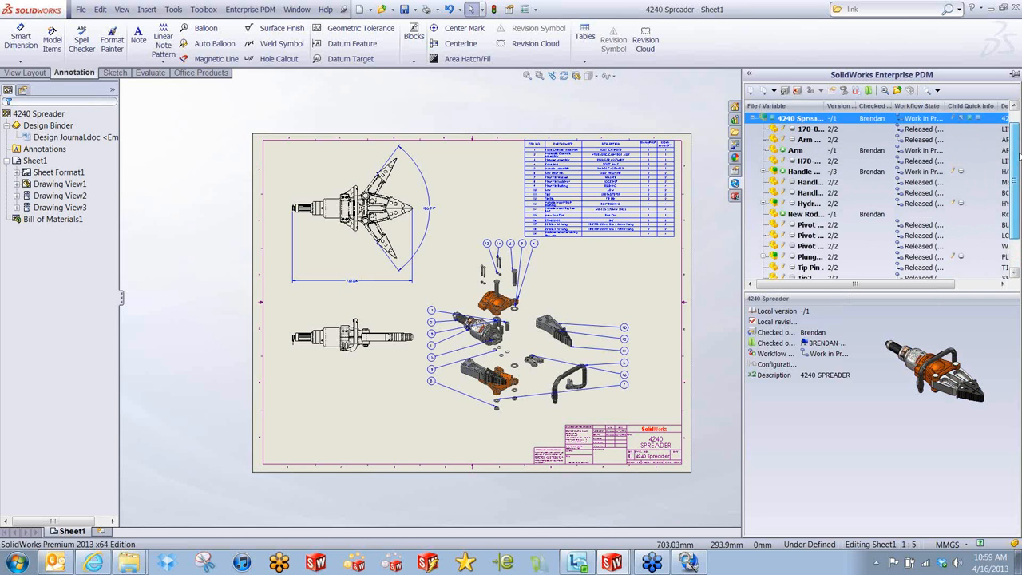
pyautogui.click(764, 171)
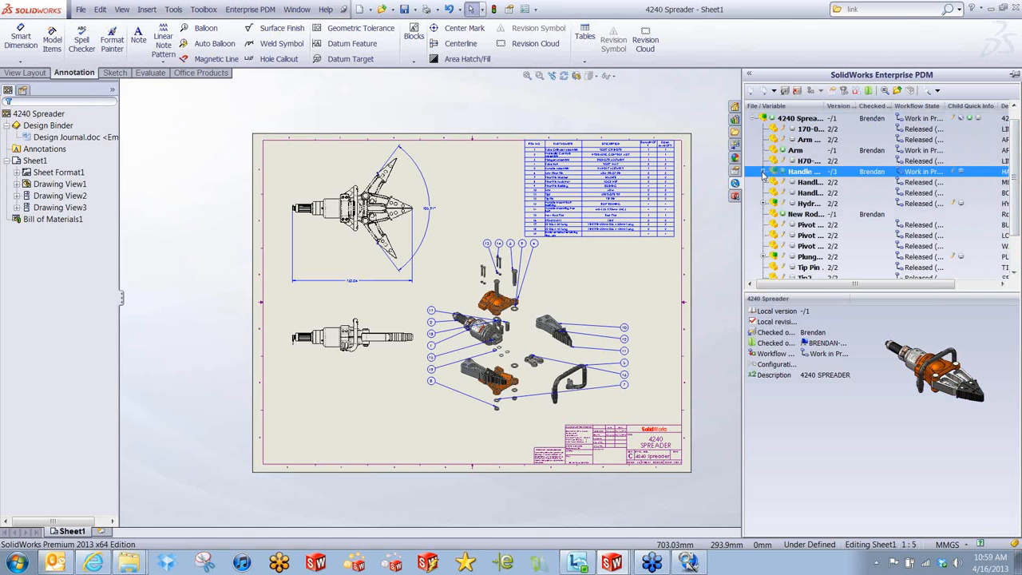
pyautogui.rightClick(803, 177)
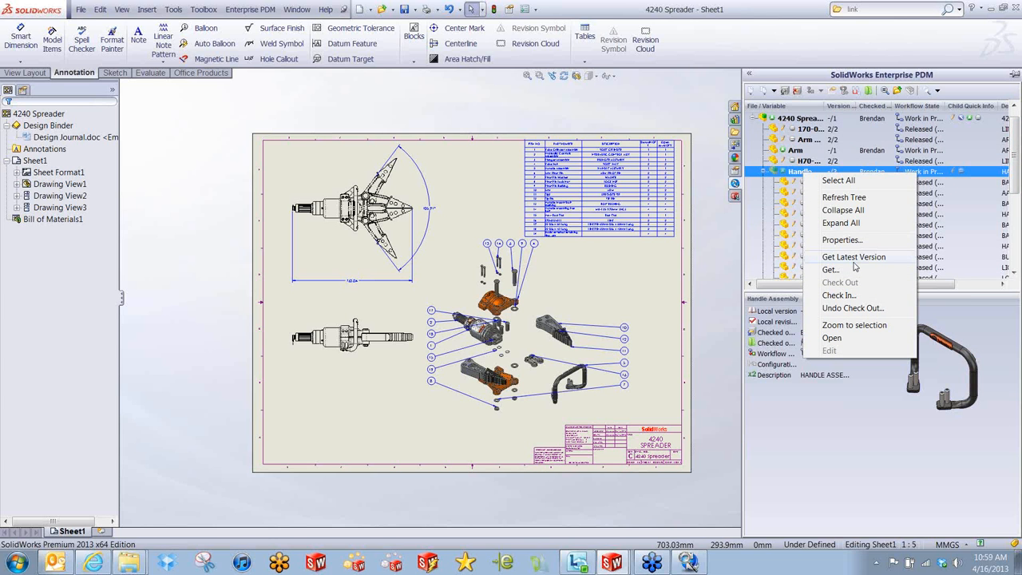
pyautogui.click(654, 291)
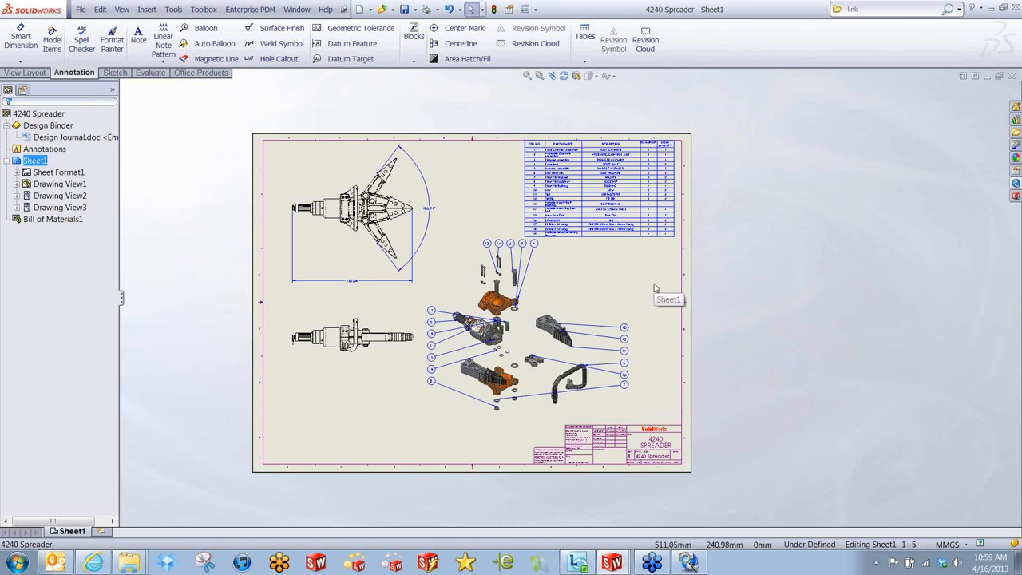
# - Switch to the 4240 Spreader.SLDASM document and select the Handle Assembly in its Enterprise PDM file tree
pyautogui.hotkey('ctrl', 'Tab')
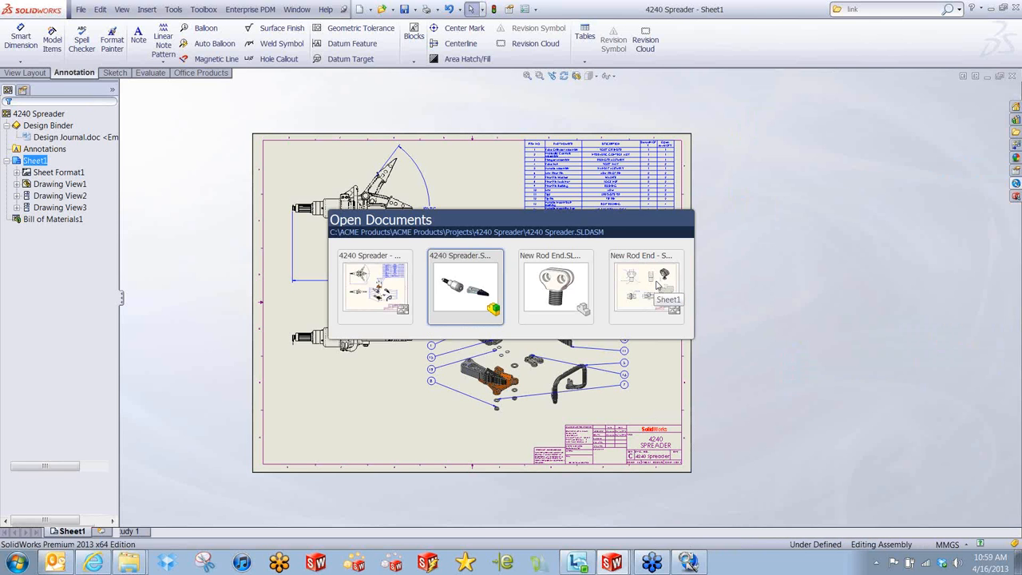
pyautogui.scroll(-3, 791, 240)
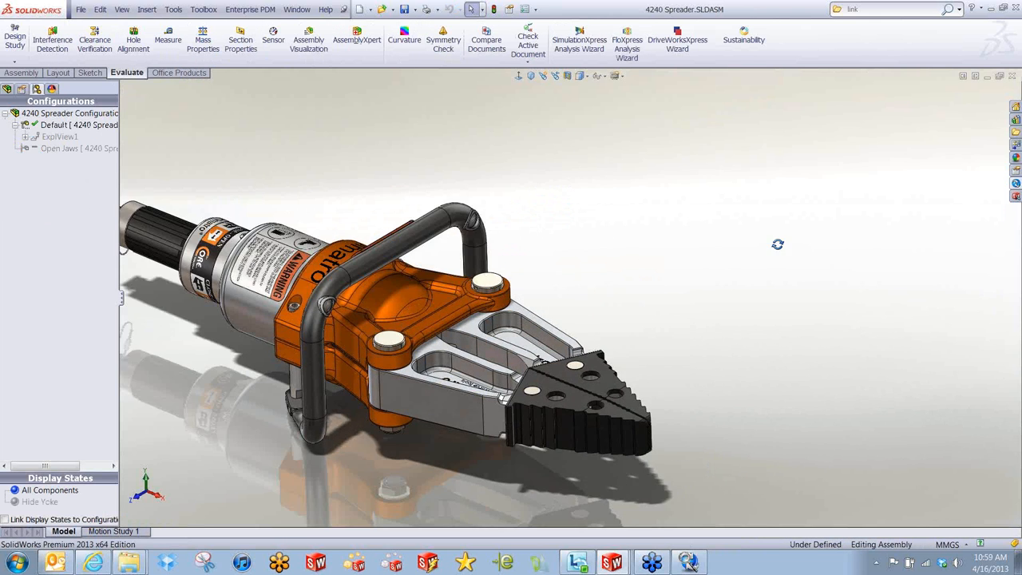
pyautogui.click(1014, 183)
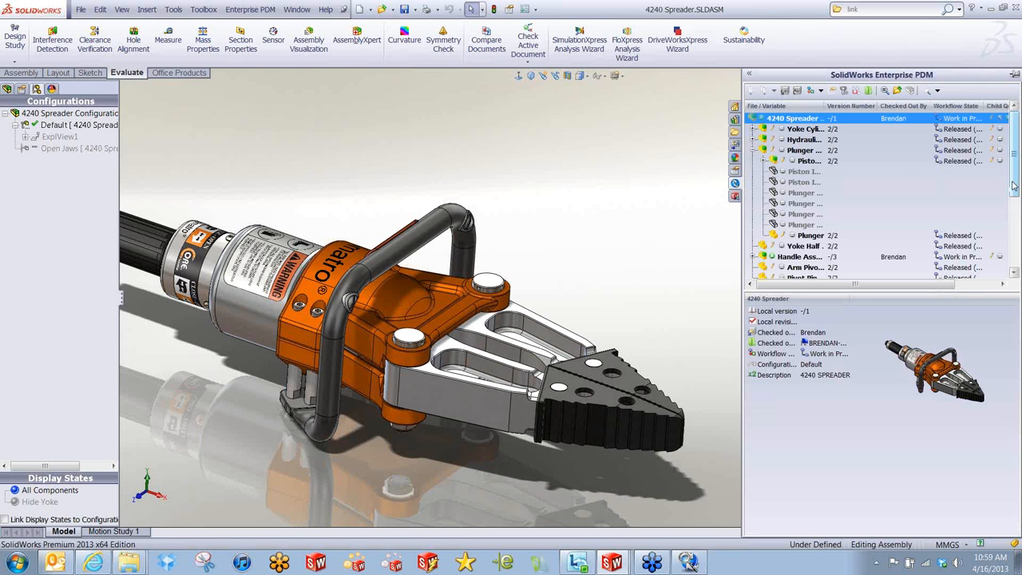
pyautogui.click(810, 258)
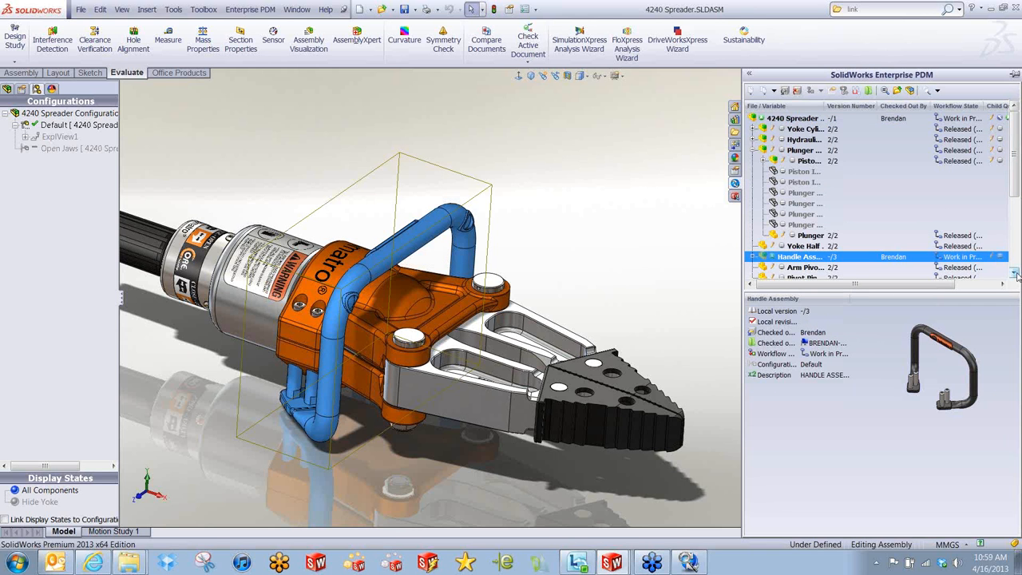
pyautogui.scroll(-2, 796, 217)
pyautogui.rightClick(796, 217)
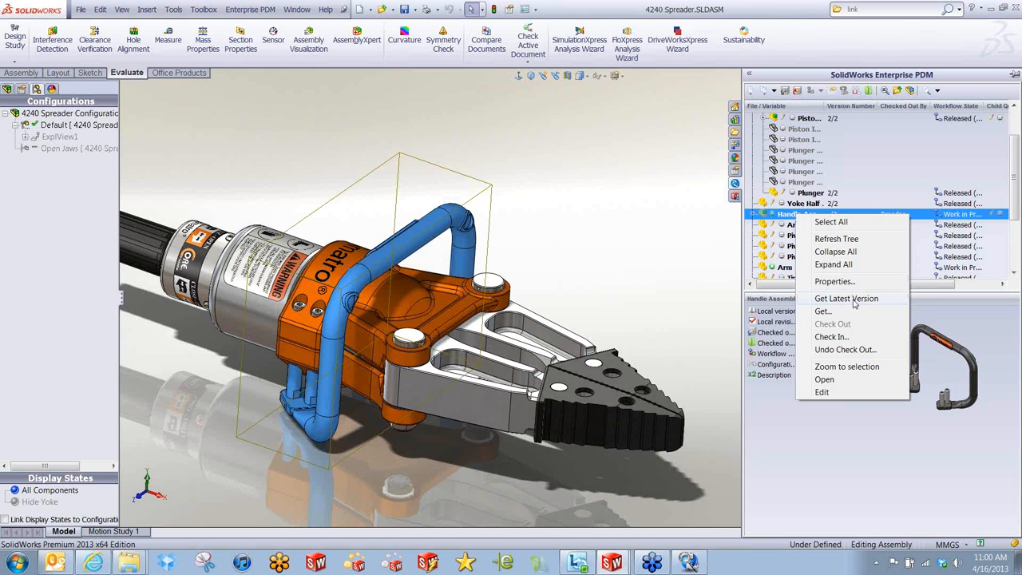
pyautogui.click(862, 444)
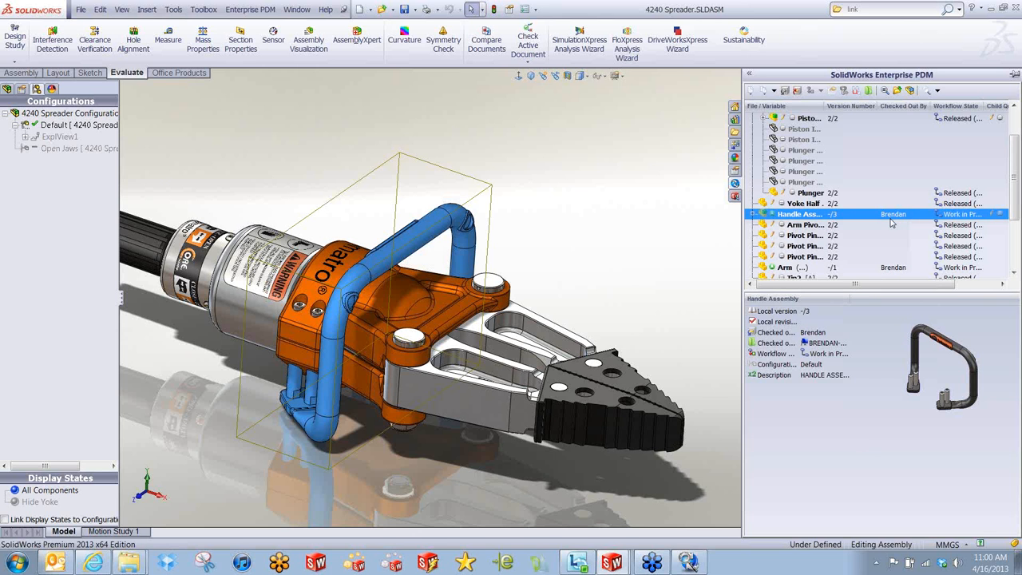
# - Get the latest vault version of the Handle Assembly, replacing the checked-out local file
pyautogui.rightClick(821, 220)
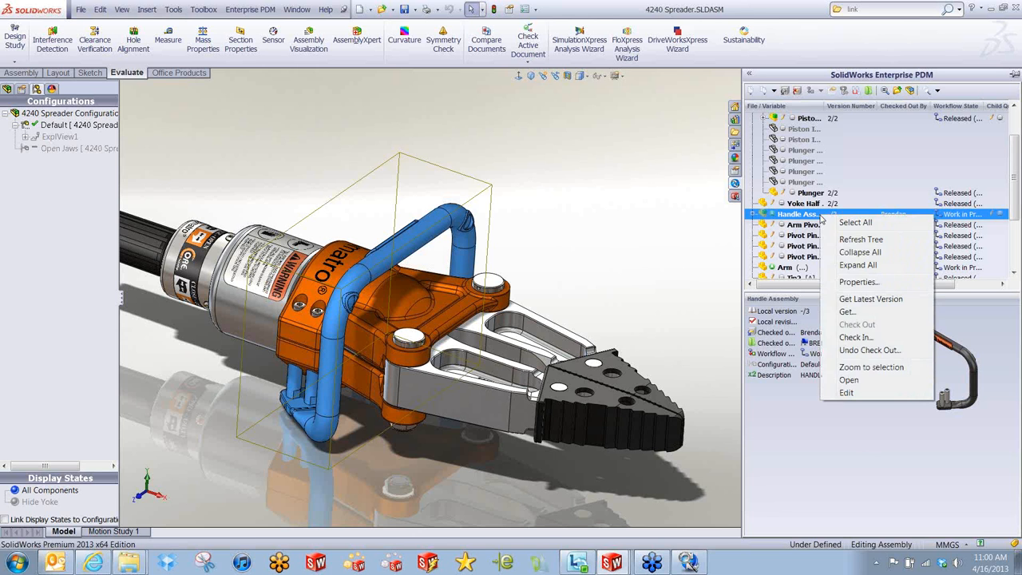
pyautogui.click(870, 298)
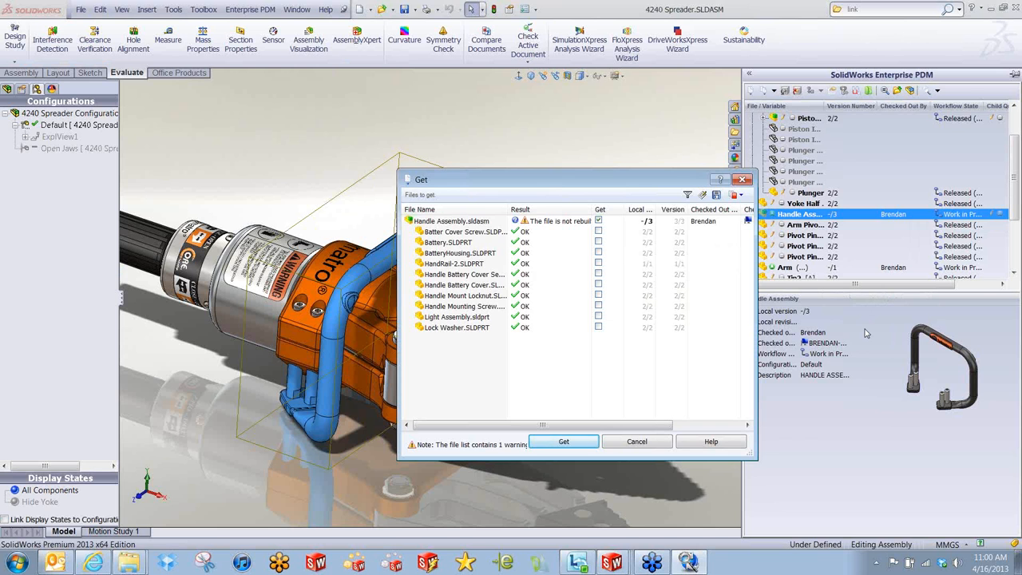
pyautogui.moveTo(639, 182); pyautogui.dragTo(549, 114)
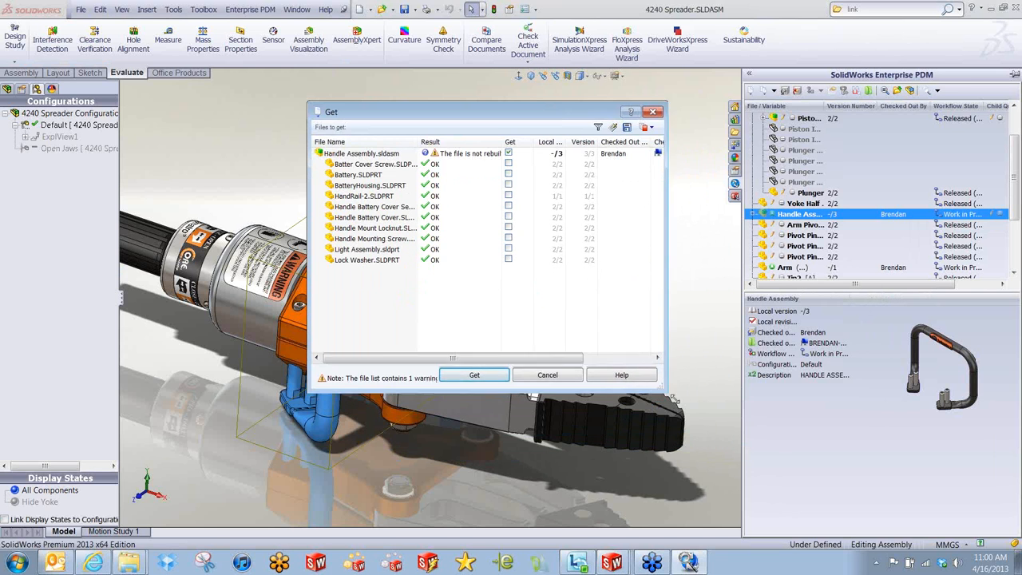
pyautogui.moveTo(673, 397); pyautogui.dragTo(810, 468)
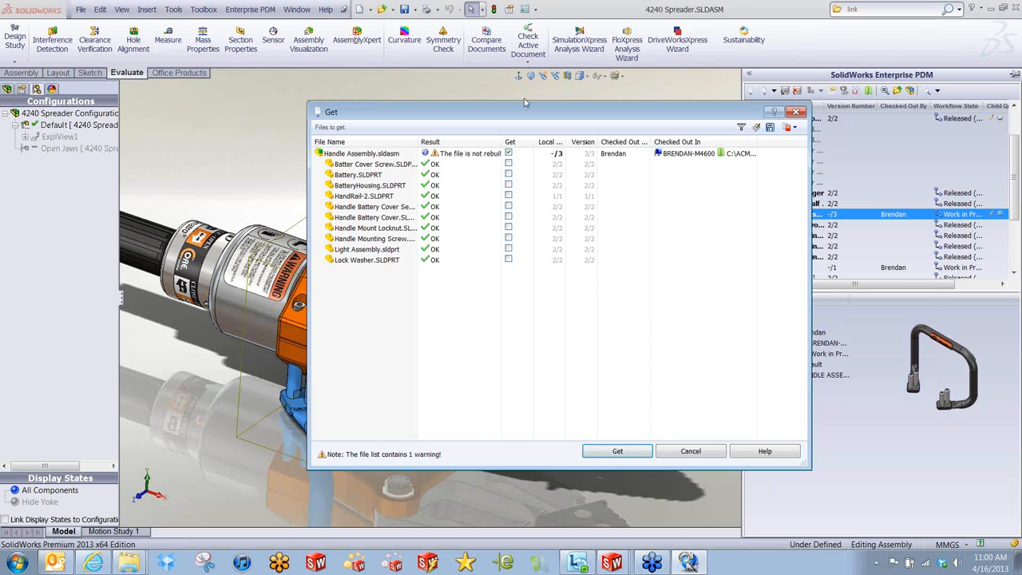
pyautogui.click(617, 452)
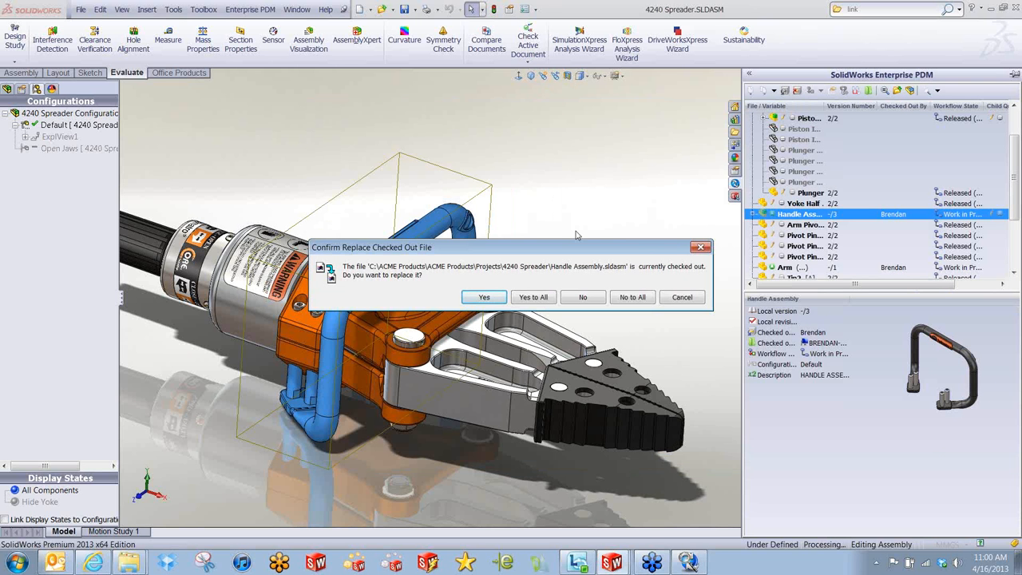
pyautogui.click(486, 297)
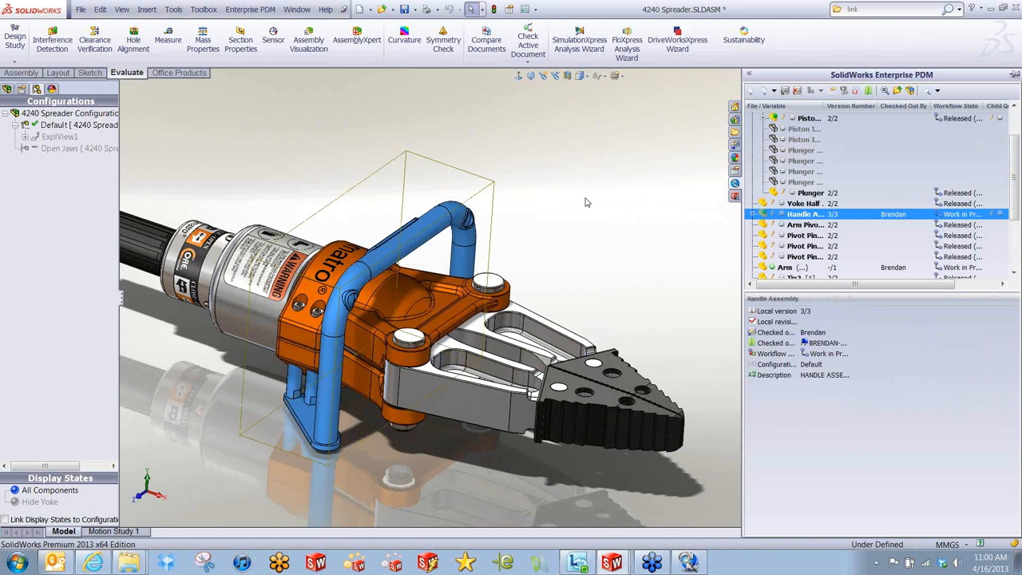
# - Examine the replaced handle on the spreader model from several angles, with the assembly's component tree displayed
pyautogui.click(582, 199)
pyautogui.scroll(-4, 281, 399)
pyautogui.moveTo(353, 370); pyautogui.dragTo(297, 375, button='middle')
pyautogui.press('f')
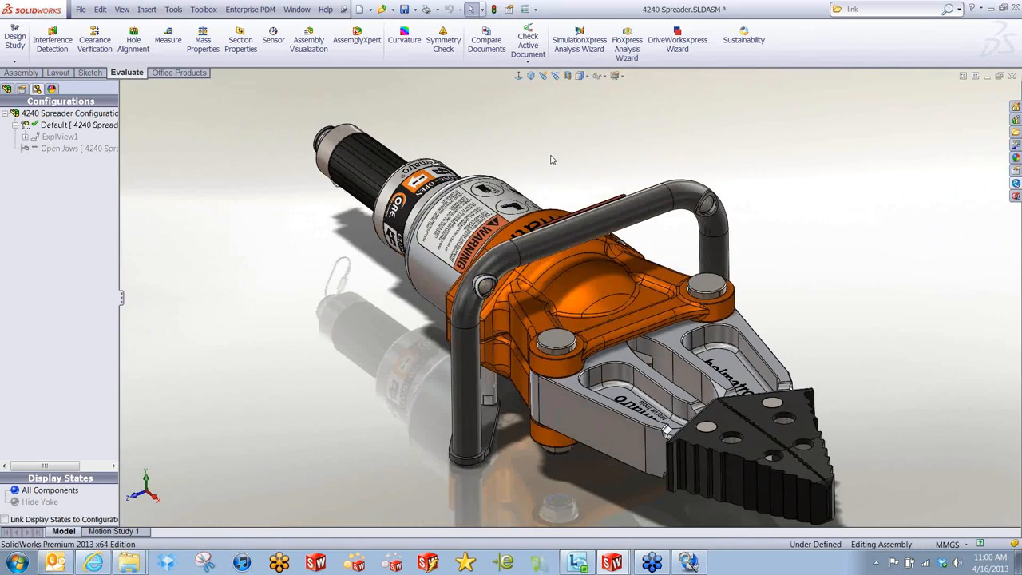
pyautogui.click(8, 89)
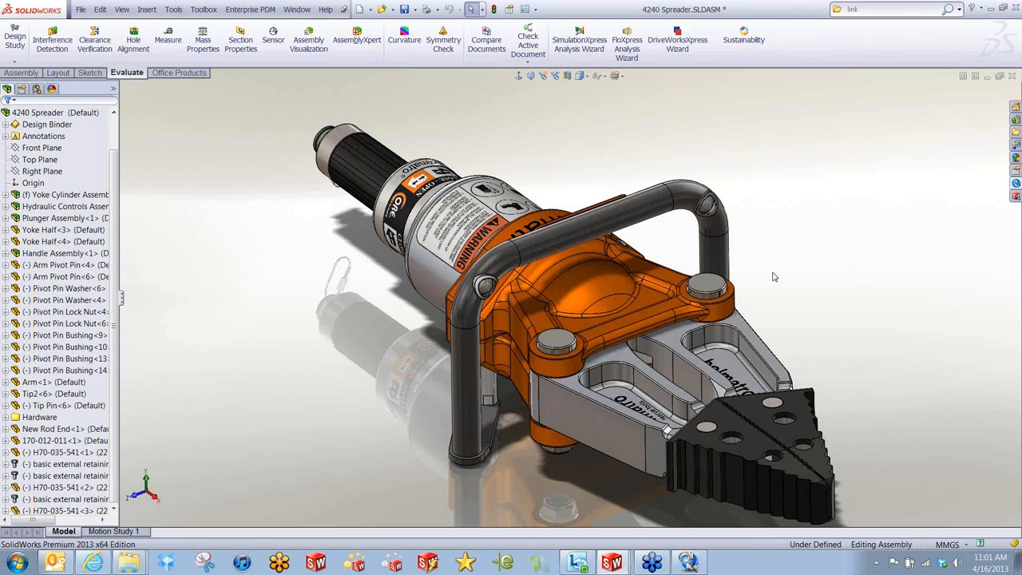
pyautogui.scroll(2, 773, 315)
pyautogui.scroll(-1, 773, 316)
pyautogui.moveTo(772, 316); pyautogui.dragTo(815, 225, button='middle')
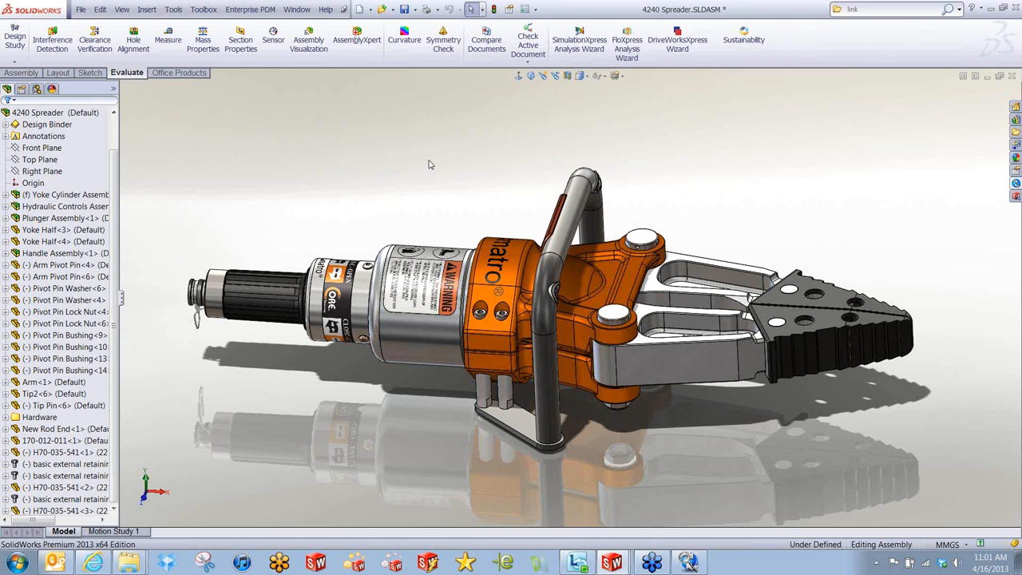
# - Save the 4240 Spreader assembly together with its modified Handle Assembly, skipping read-only documents
pyautogui.click(403, 10)
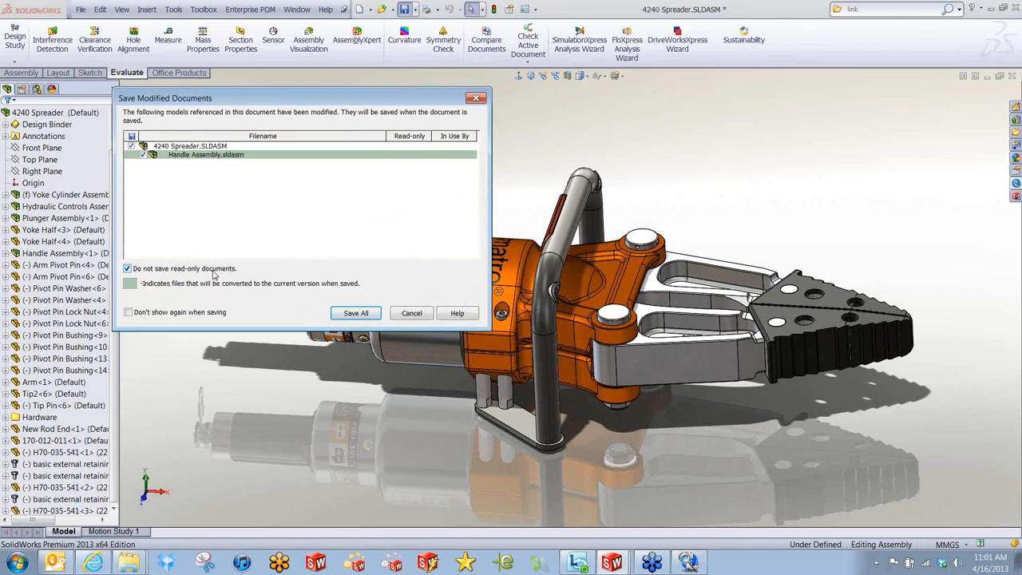
pyautogui.click(368, 317)
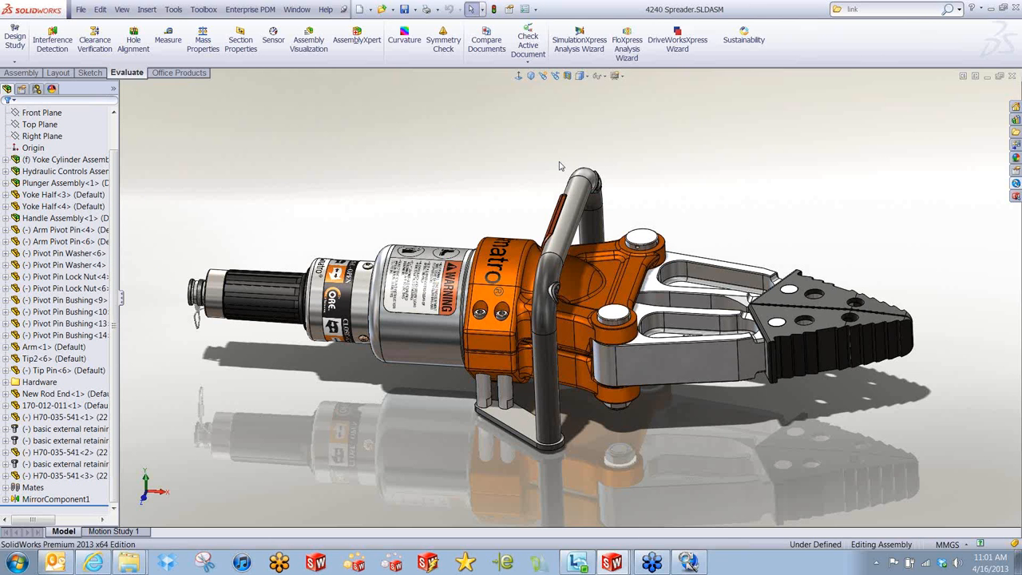
# - Inspect the HandRail-2 part of the handle in the spreader assembly
pyautogui.moveTo(530, 171); pyautogui.dragTo(497, 201, button='middle')
pyautogui.click(557, 242)
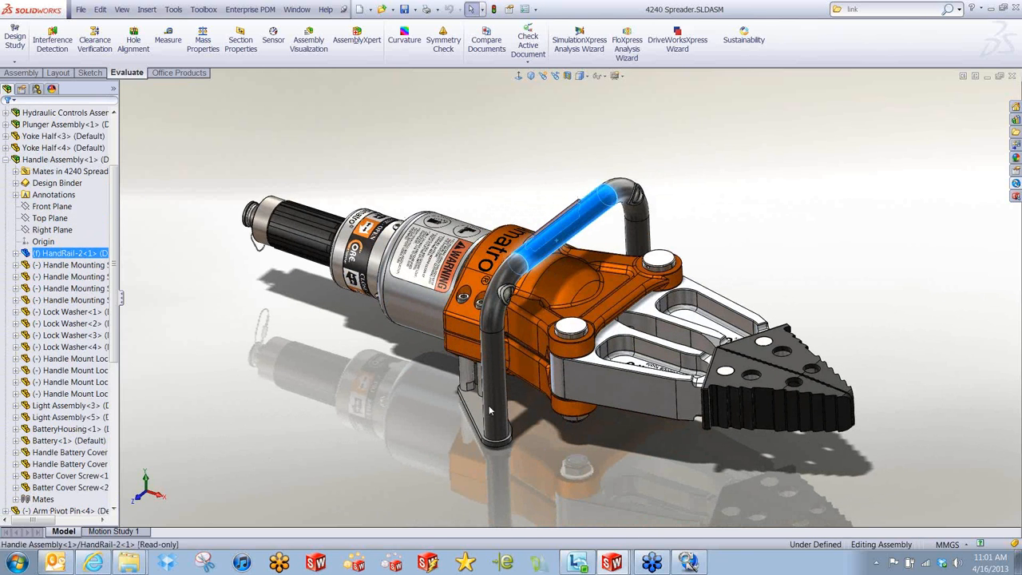
pyautogui.click(394, 432)
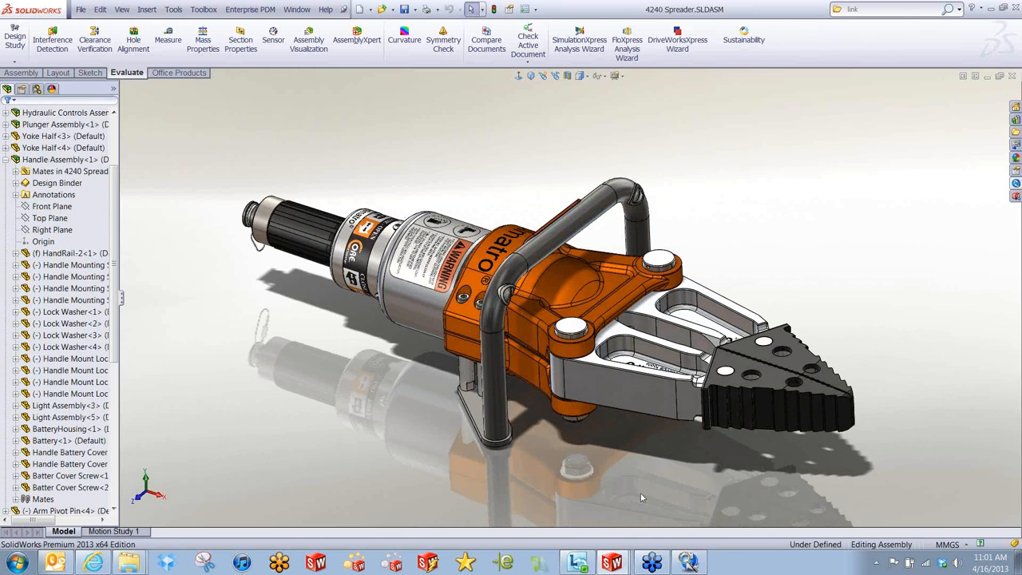
# - Close the vault search window and the My Refresh folder window
pyautogui.click(688, 563)
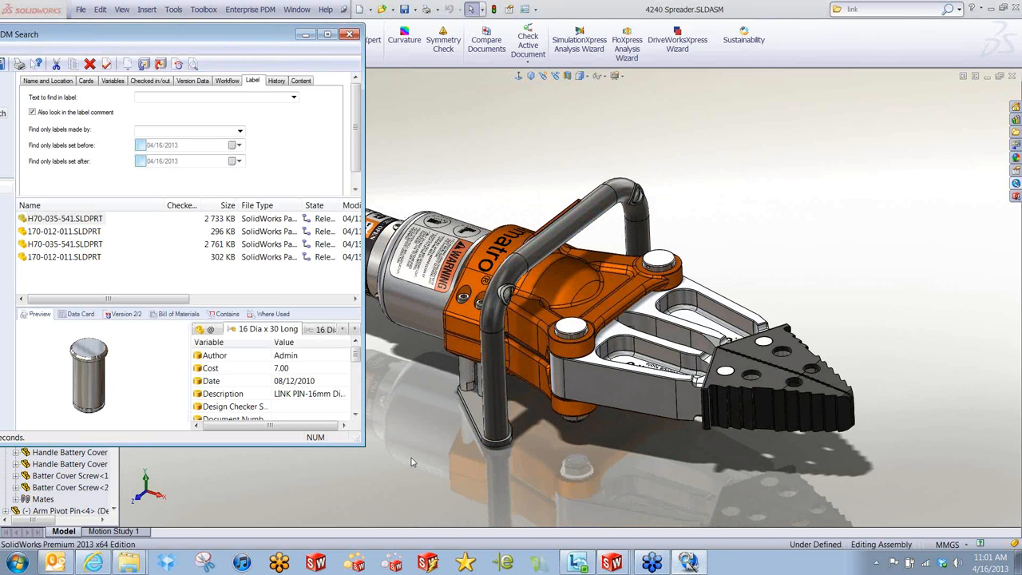
pyautogui.click(350, 35)
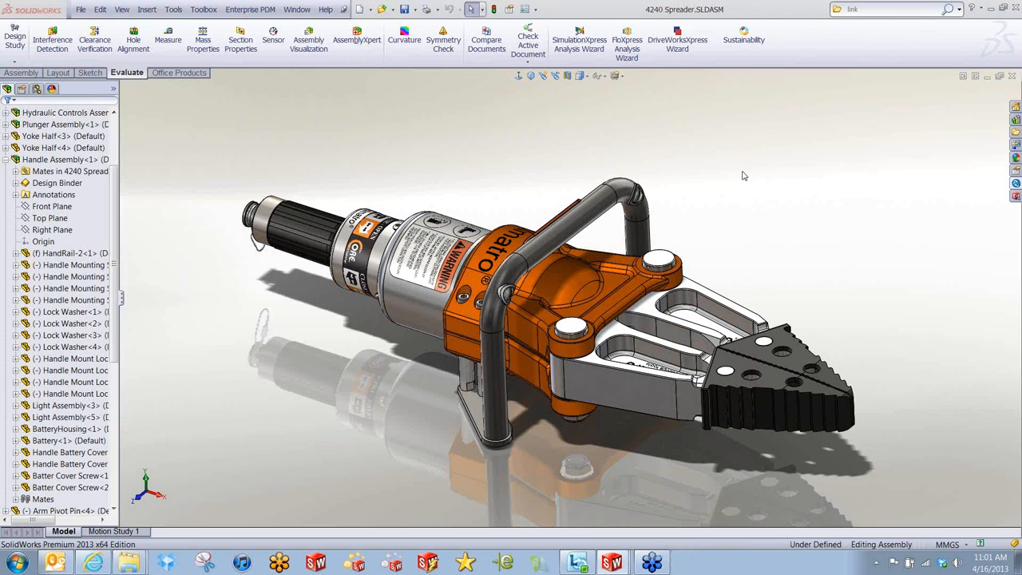
pyautogui.click(875, 563)
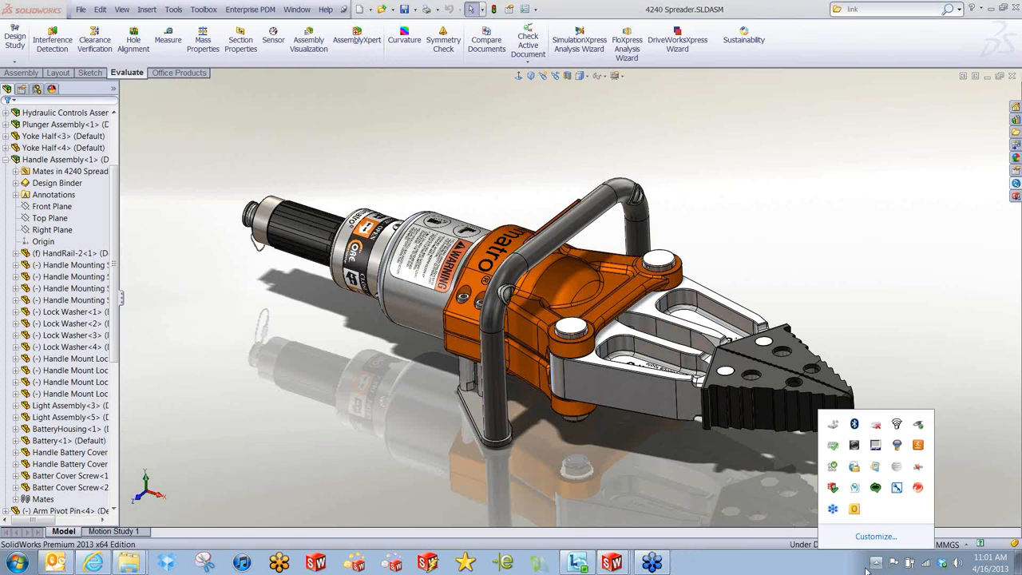
pyautogui.click(873, 565)
pyautogui.click(139, 563)
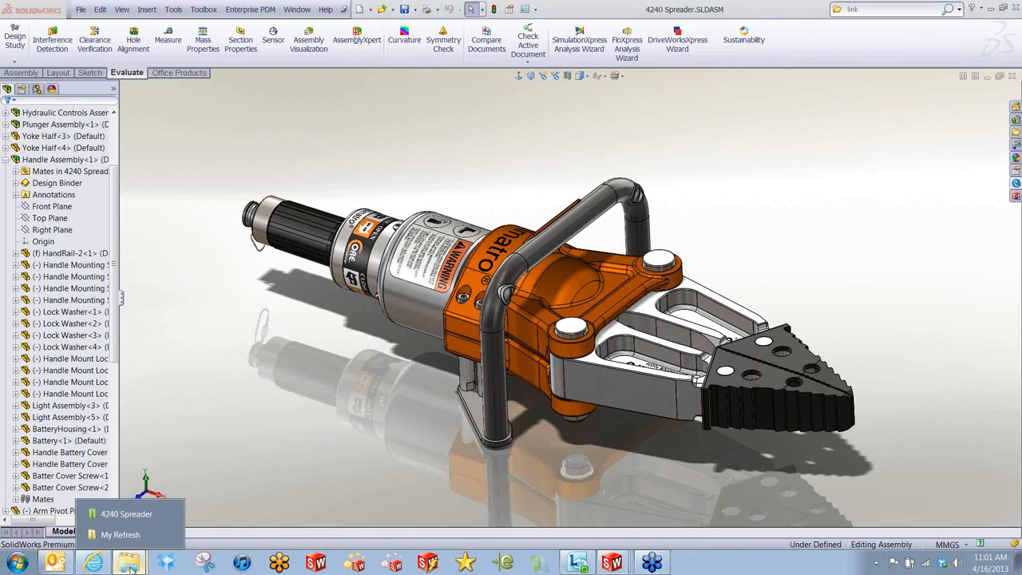
pyautogui.click(131, 538)
pyautogui.moveTo(130, 564)
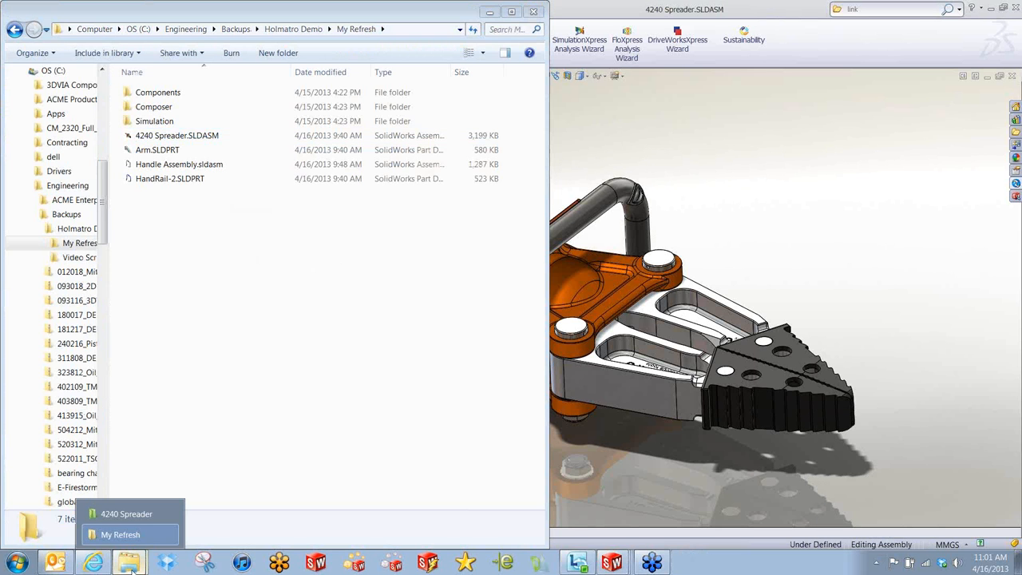
pyautogui.click(168, 535)
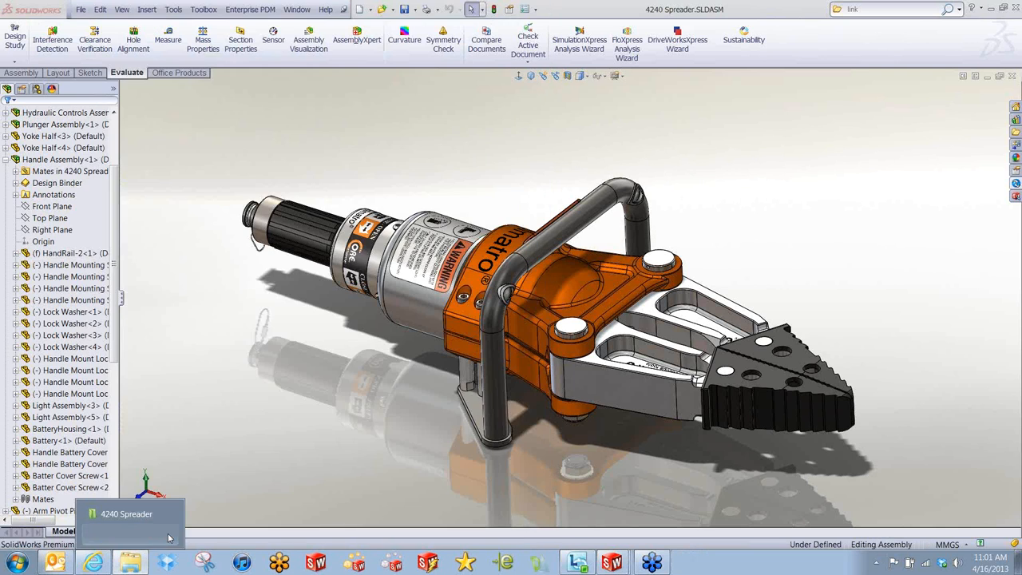
# - Switch to the 4240 Spreader vault folder in Windows Explorer, enlarge its file list and narrow the Name column
pyautogui.click(126, 537)
pyautogui.moveTo(478, 18); pyautogui.dragTo(475, 10)
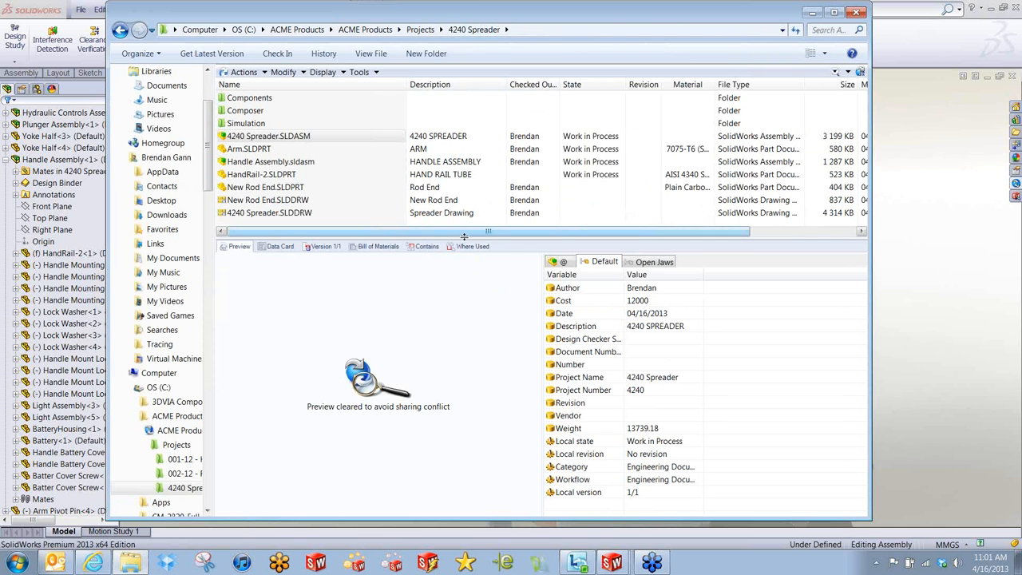
pyautogui.moveTo(466, 239); pyautogui.dragTo(470, 300)
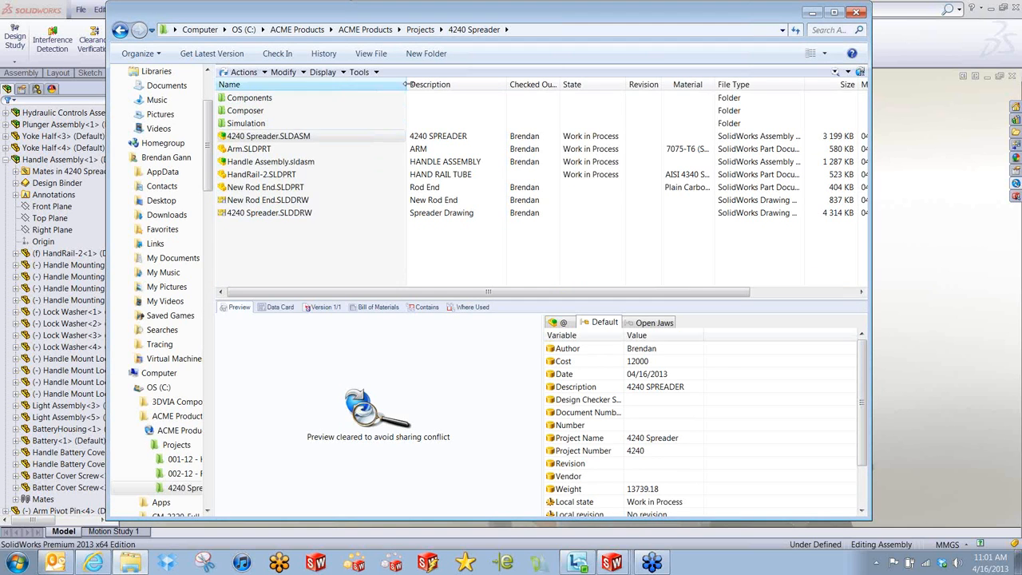
pyautogui.moveTo(406, 85); pyautogui.dragTo(339, 91)
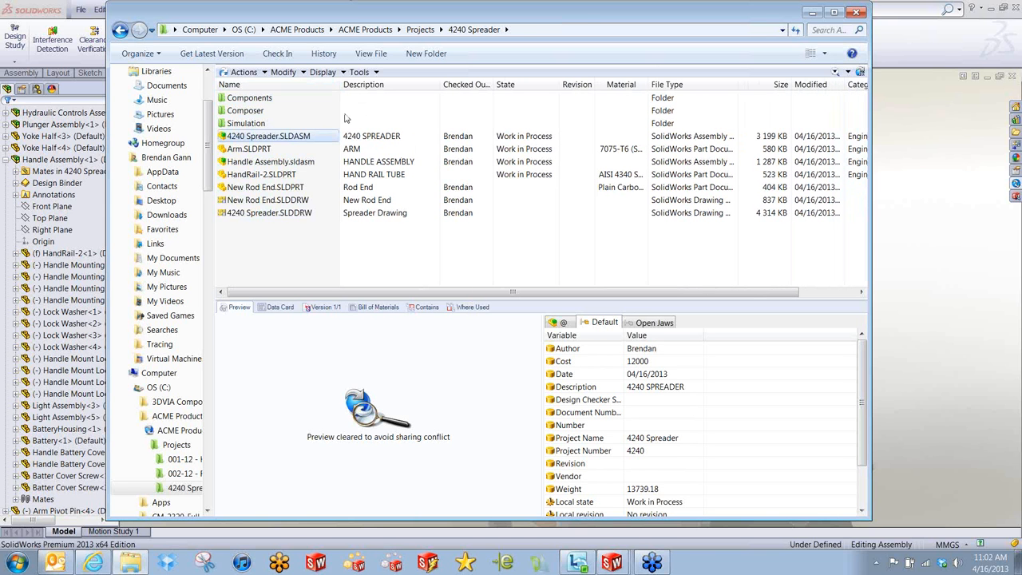
# - Browse the ordinary folders on the C: drive through Engineering and Projects to Bench Grinder
pyautogui.click(243, 30)
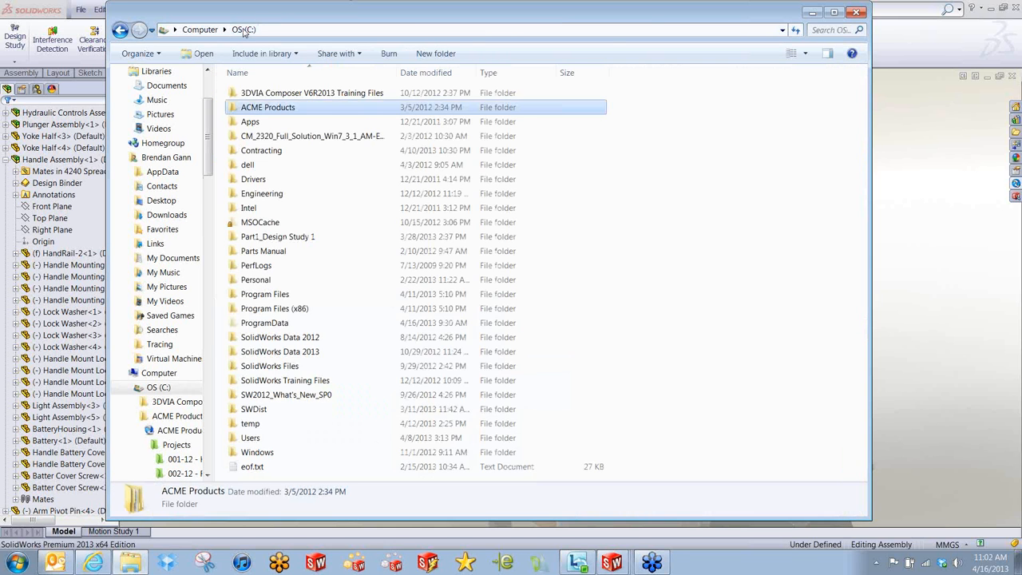
pyautogui.doubleClick(279, 195)
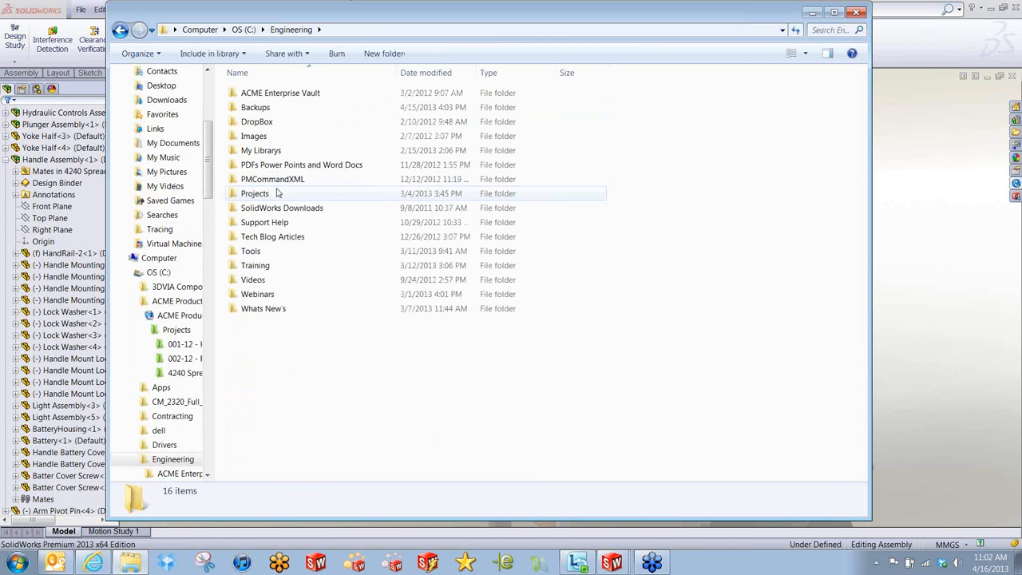
pyautogui.doubleClick(271, 193)
pyautogui.doubleClick(268, 185)
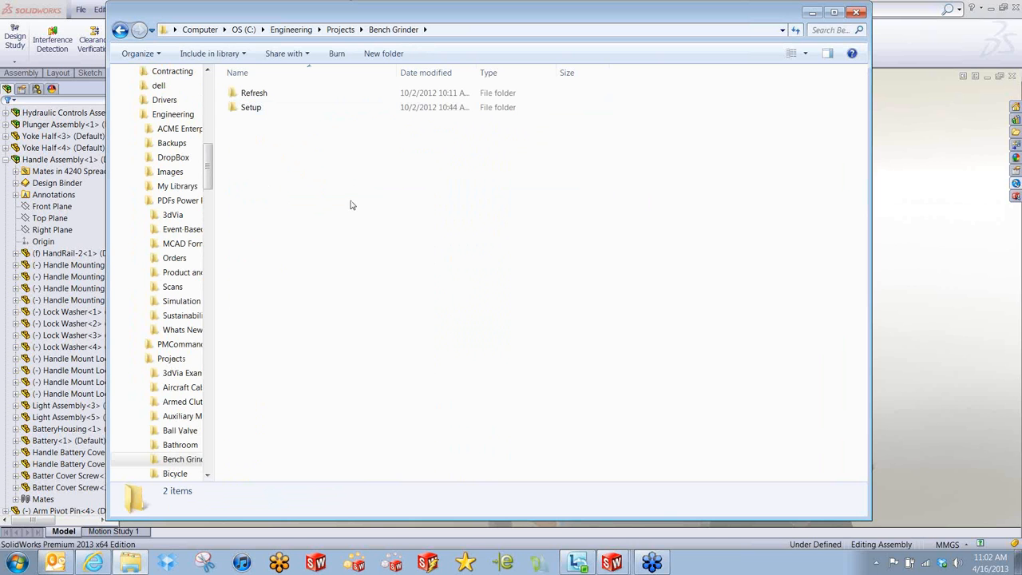
# - Return to the C: drive and open the 4240 Spreader project folder inside the ACME Products vault
pyautogui.click(243, 30)
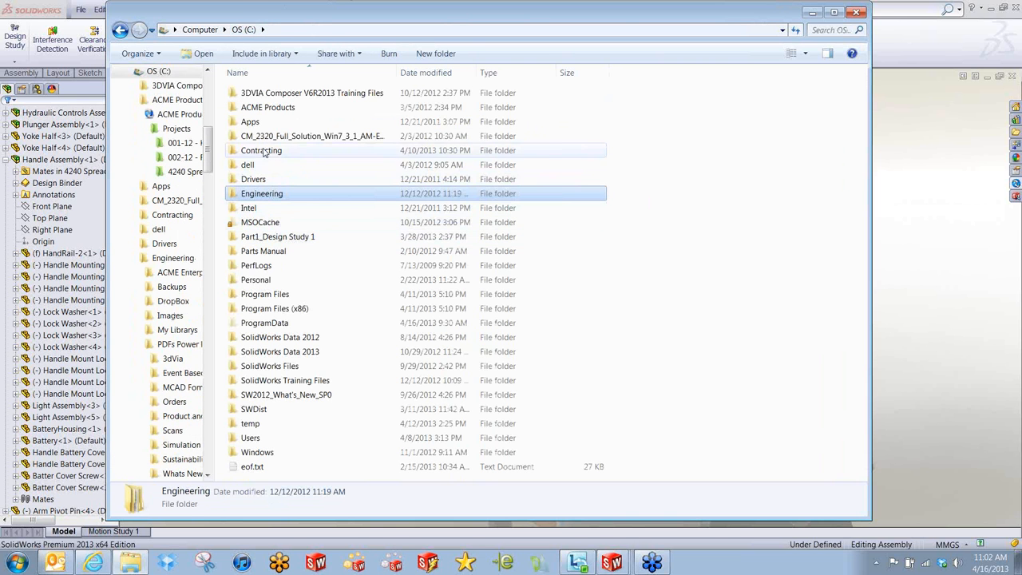
pyautogui.doubleClick(268, 107)
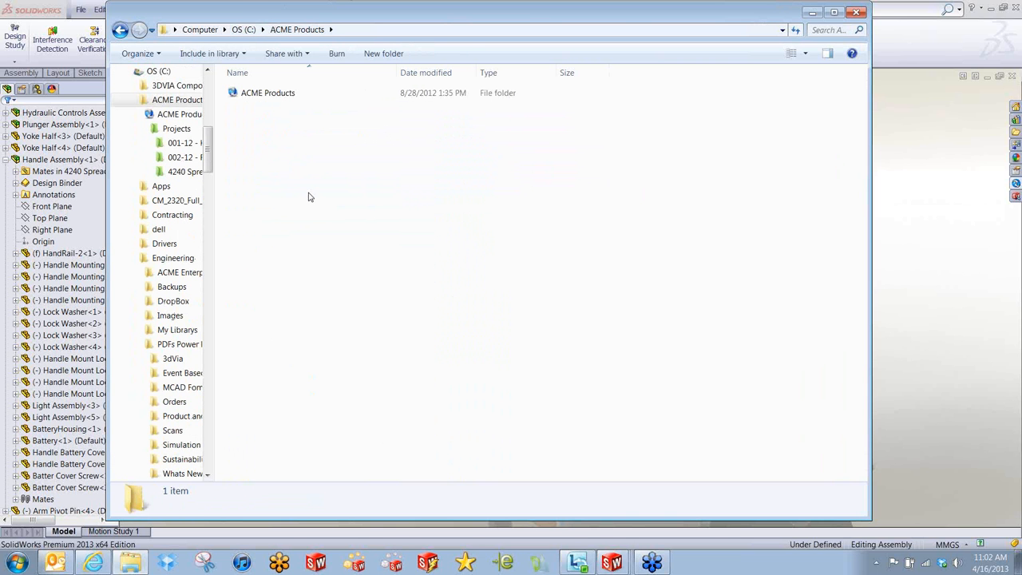
pyautogui.click(234, 93)
pyautogui.doubleClick(235, 93)
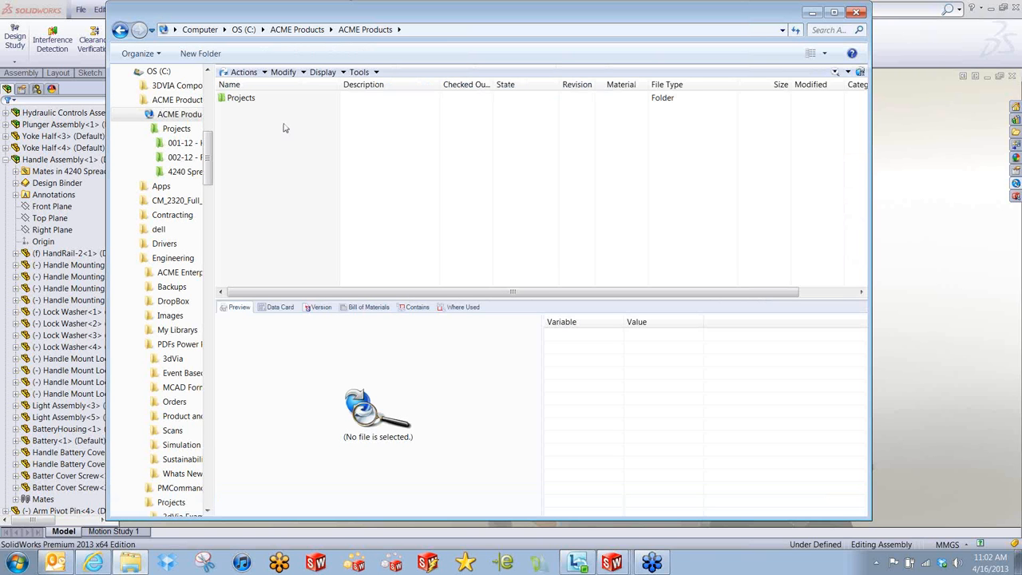
pyautogui.doubleClick(246, 100)
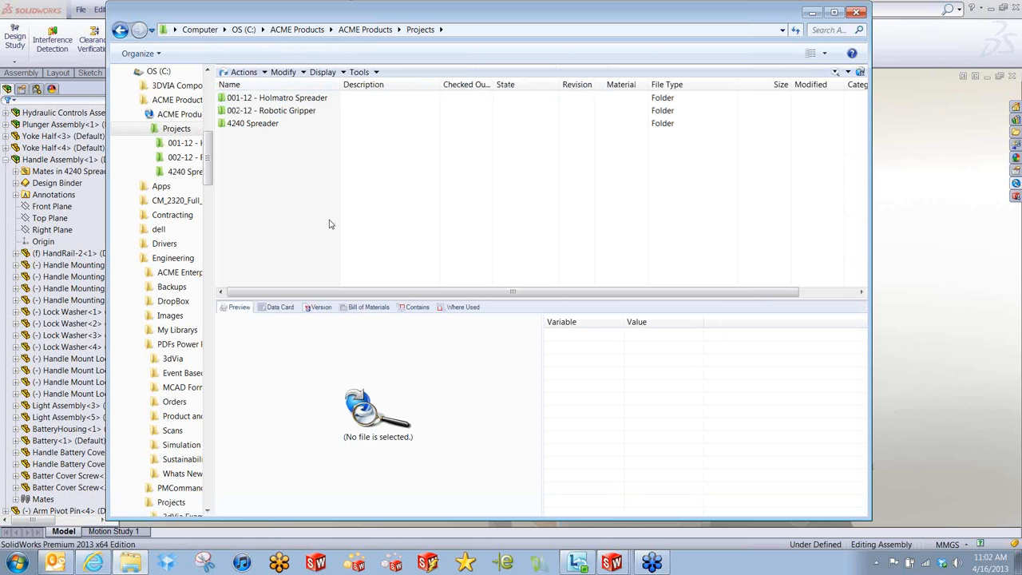
pyautogui.doubleClick(267, 125)
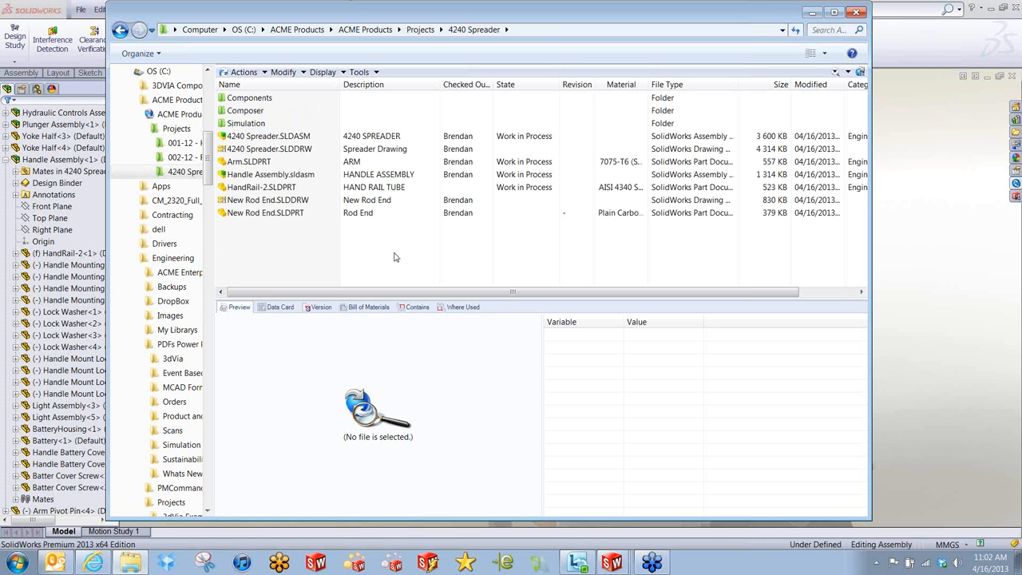
# - Review the HandRail-2 part's preview and the Handle Assembly's version details, data card and bill of materials in the vault
pyautogui.click(257, 186)
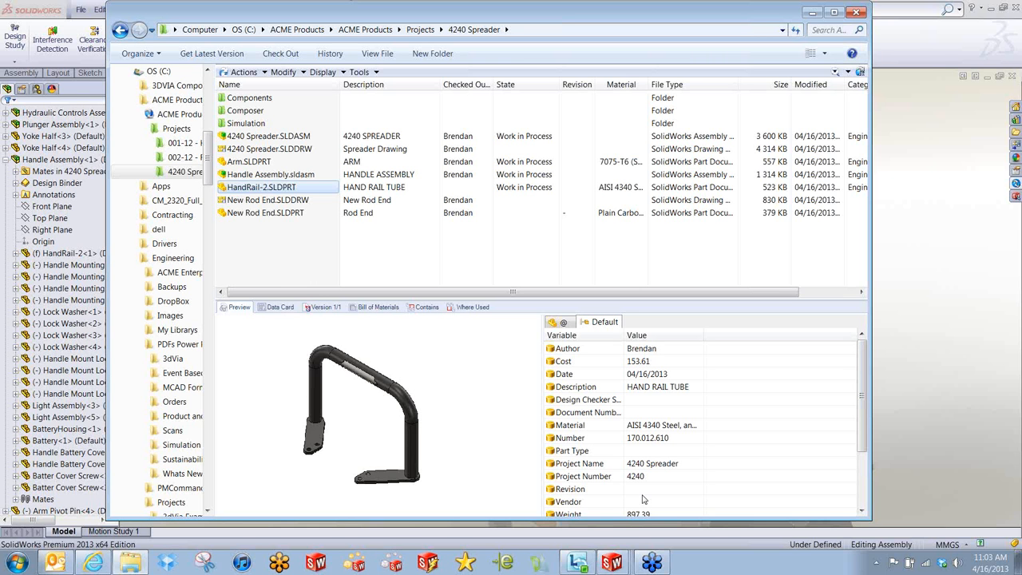
pyautogui.click(269, 175)
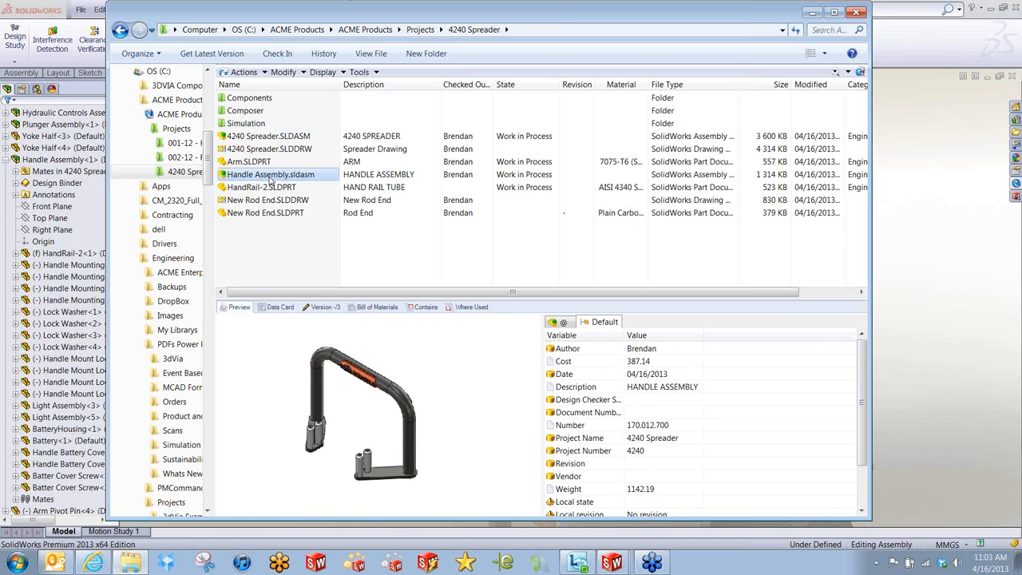
pyautogui.click(323, 308)
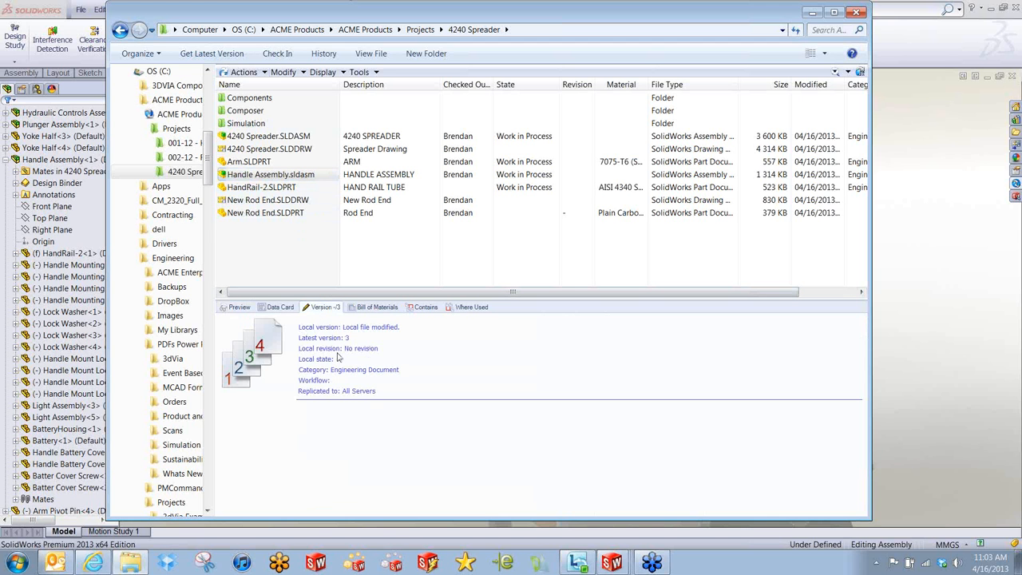
pyautogui.click(281, 307)
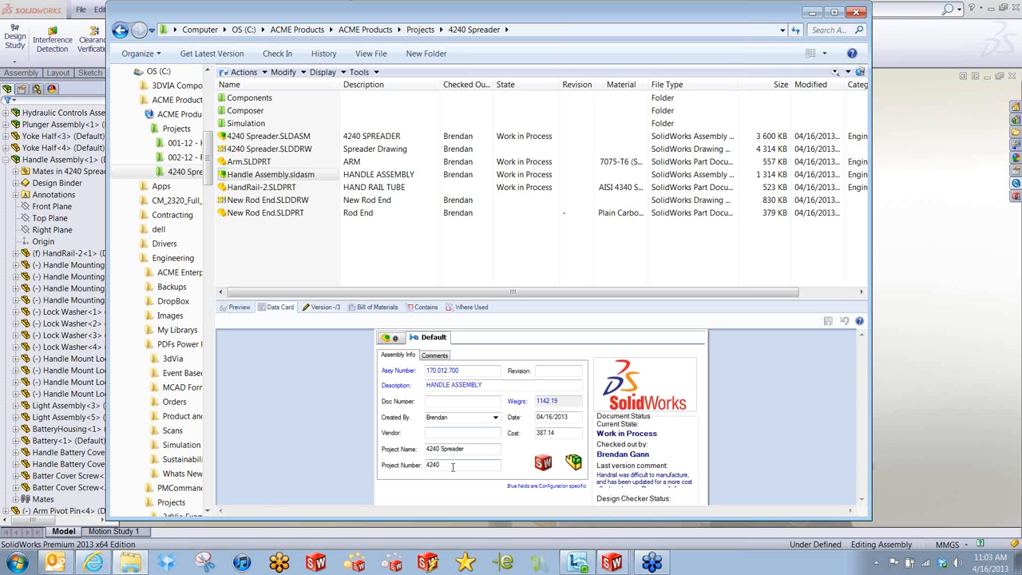
pyautogui.click(378, 308)
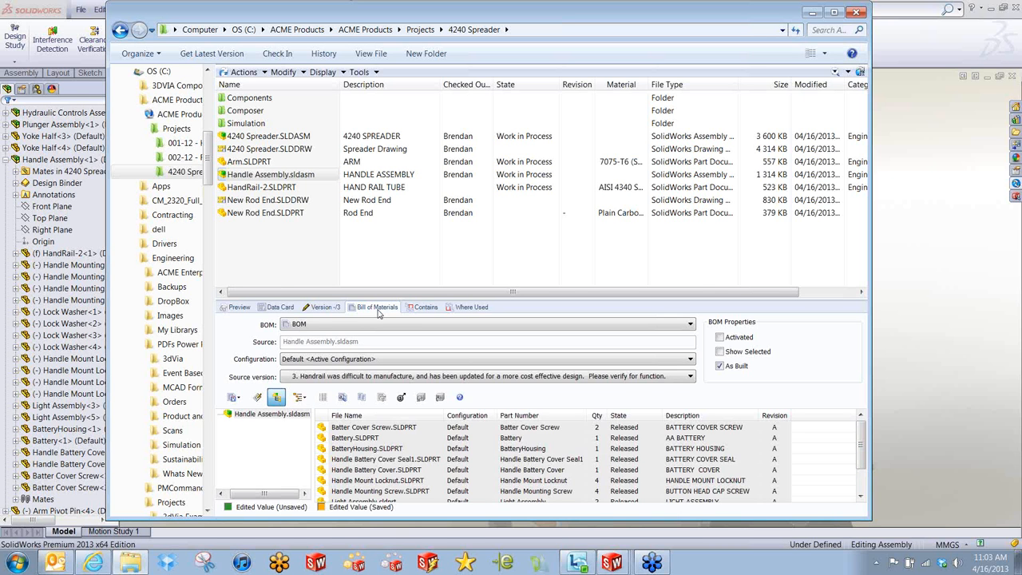
# - Examine the Handle Assembly's 3D preview in the vault from several angles
pyautogui.click(238, 308)
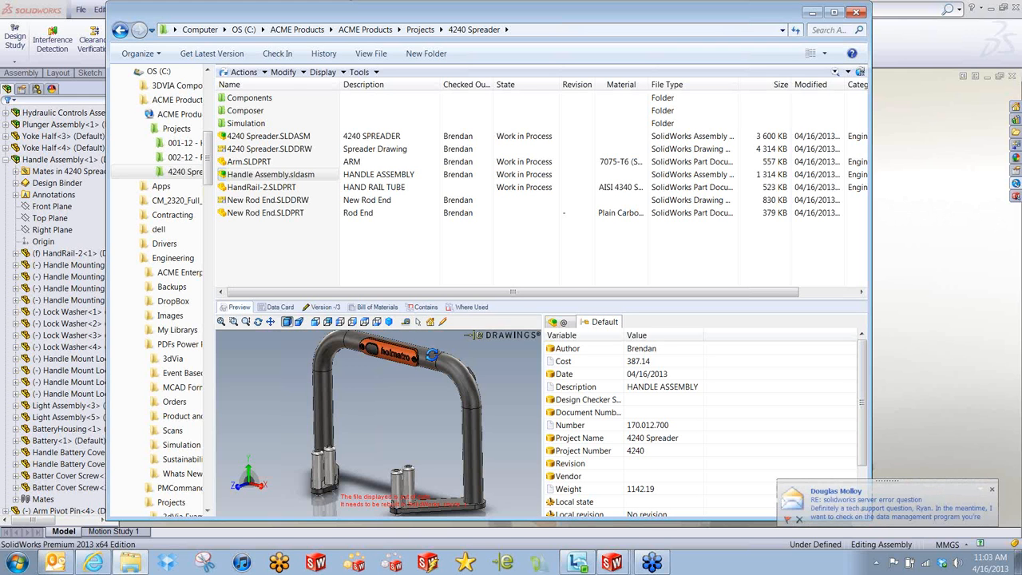
pyautogui.moveTo(499, 366)
pyautogui.mouseDown()
pyautogui.moveTo(456, 369)
pyautogui.moveTo(490, 362)
pyautogui.moveTo(463, 356)
pyautogui.moveTo(513, 362)
pyautogui.moveTo(455, 376)
pyautogui.moveTo(483, 361)
pyautogui.mouseUp()
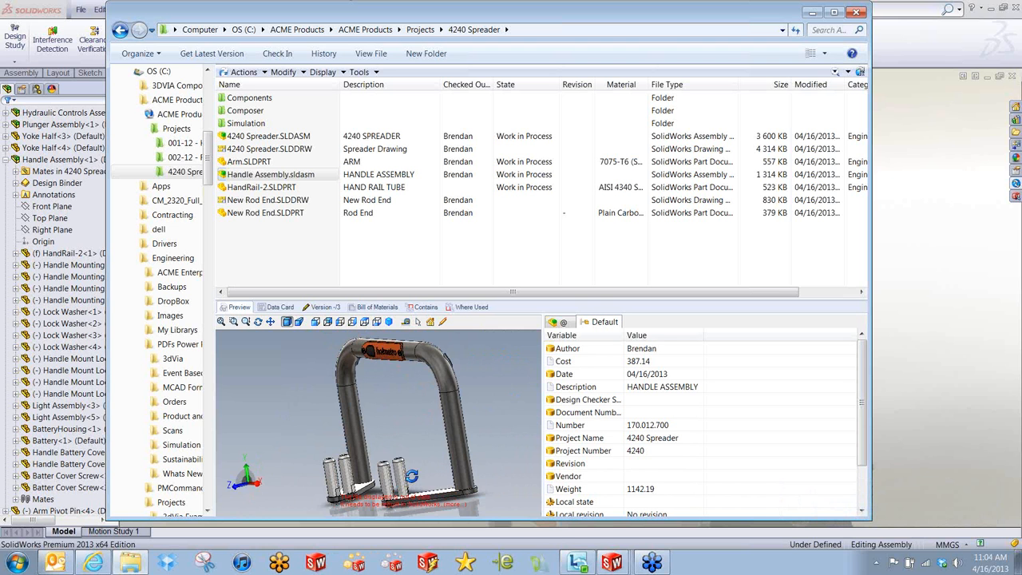
pyautogui.scroll(-6, 412, 476)
pyautogui.moveTo(411, 476); pyautogui.dragTo(452, 423)
pyautogui.scroll(2, 451, 422)
pyautogui.scroll(7, 452, 423)
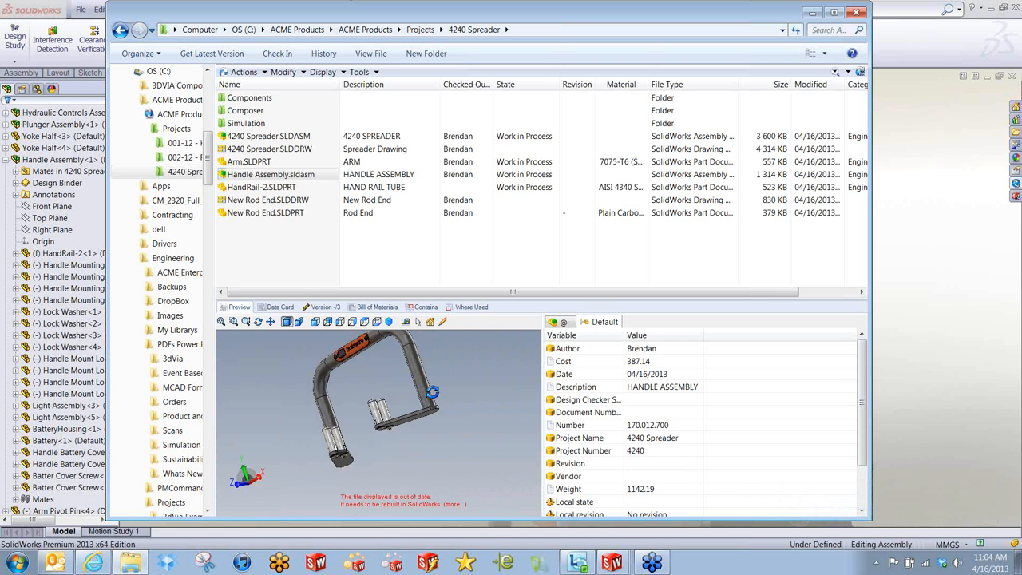
pyautogui.scroll(-2, 415, 369)
pyautogui.moveTo(438, 370); pyautogui.dragTo(443, 398)
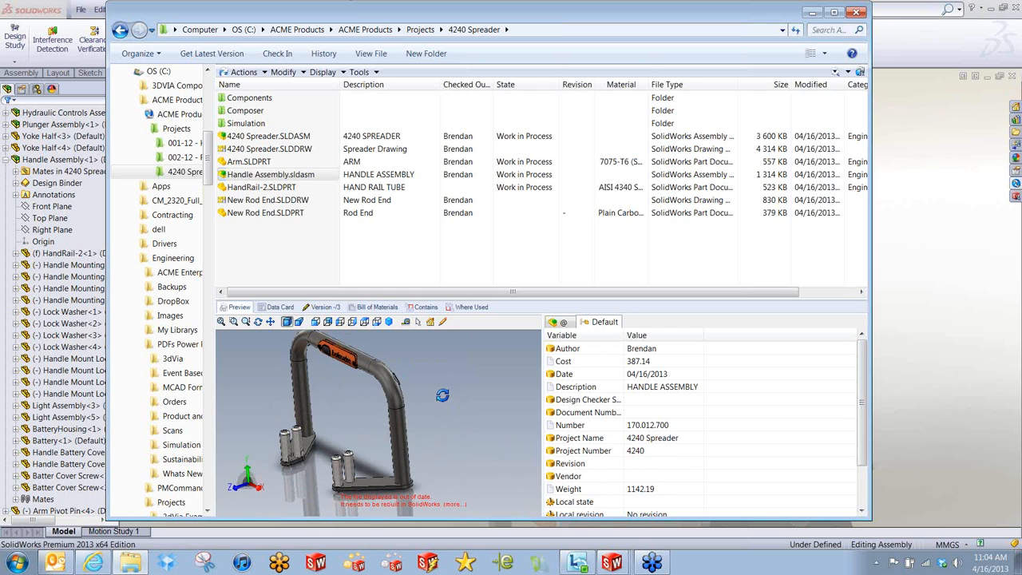
# - Try to check in all the assembly, part and drawing files in the 4240 Spreader vault folder
pyautogui.click(263, 245)
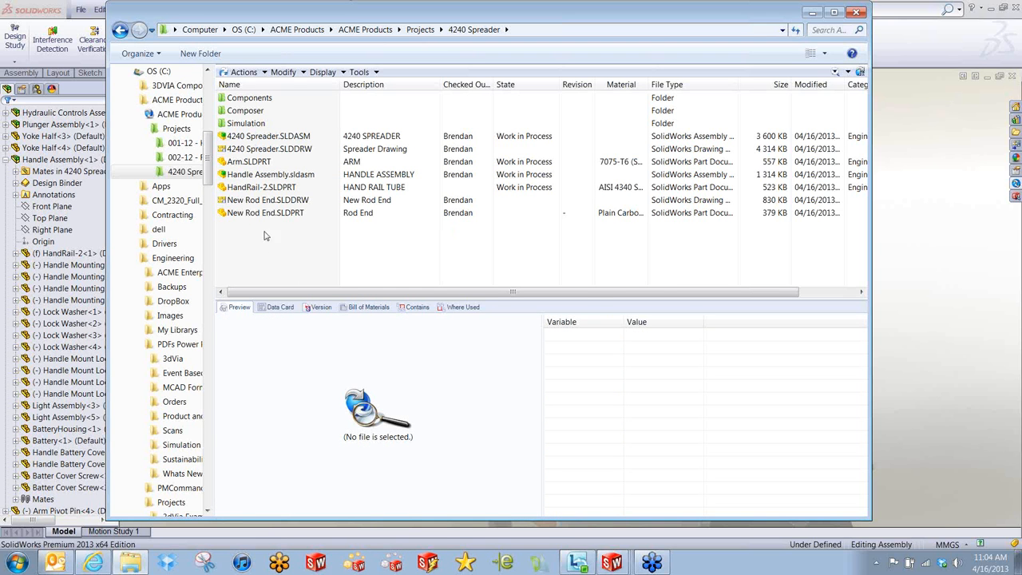
pyautogui.moveTo(279, 237); pyautogui.dragTo(253, 157)
pyautogui.moveTo(251, 140); pyautogui.dragTo(253, 140)
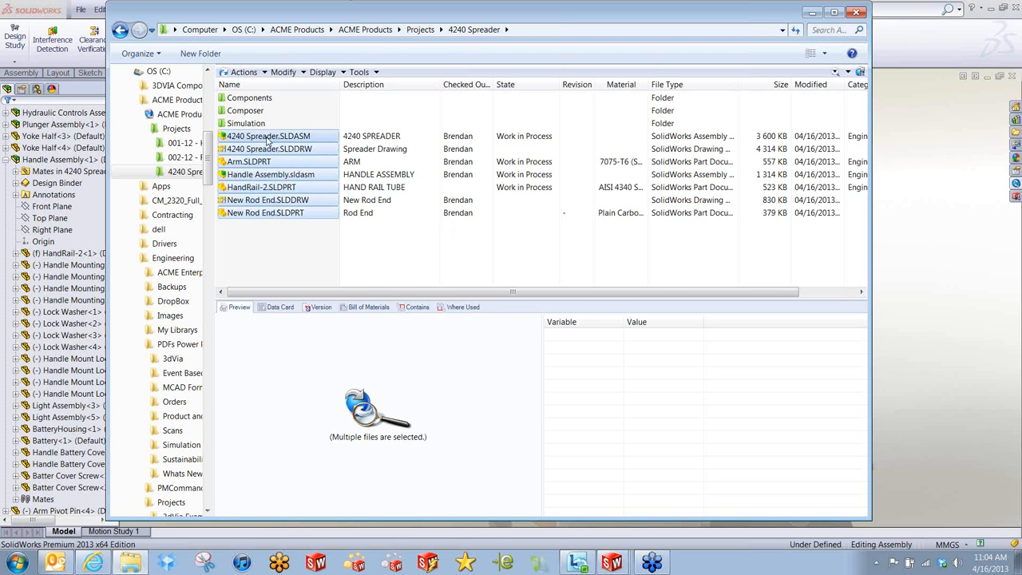
pyautogui.rightClick(268, 141)
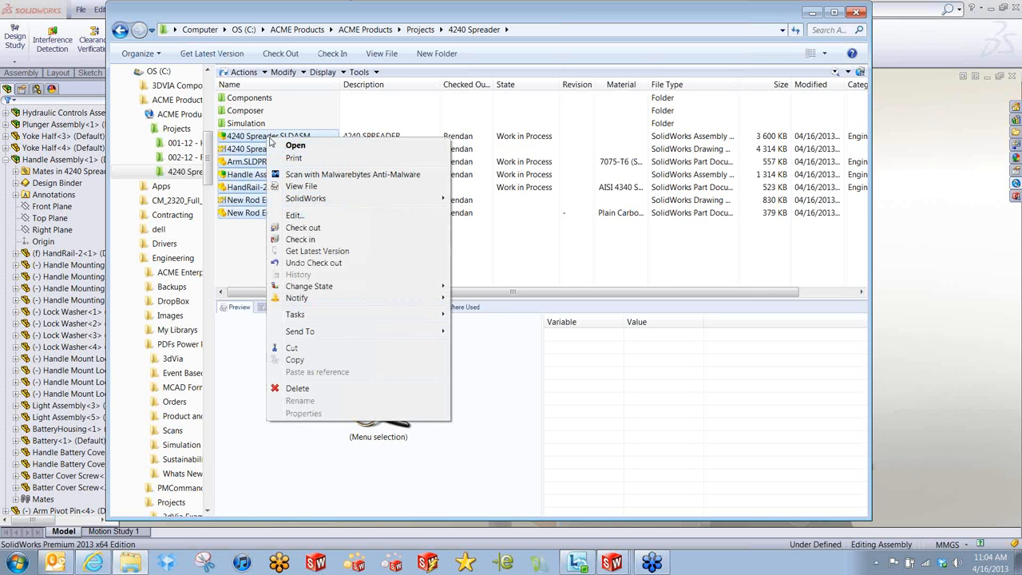
pyautogui.click(313, 239)
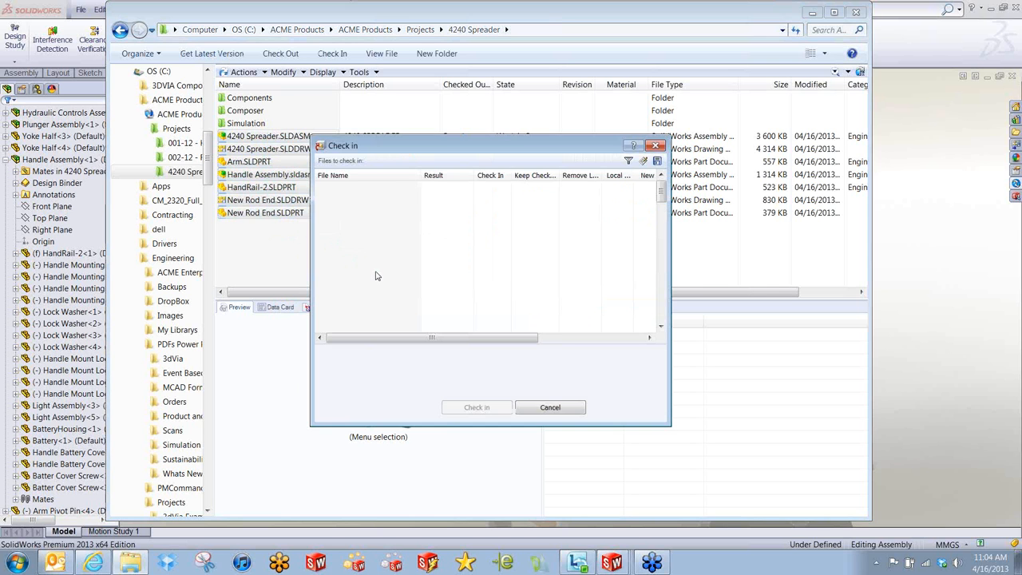
pyautogui.click(372, 377)
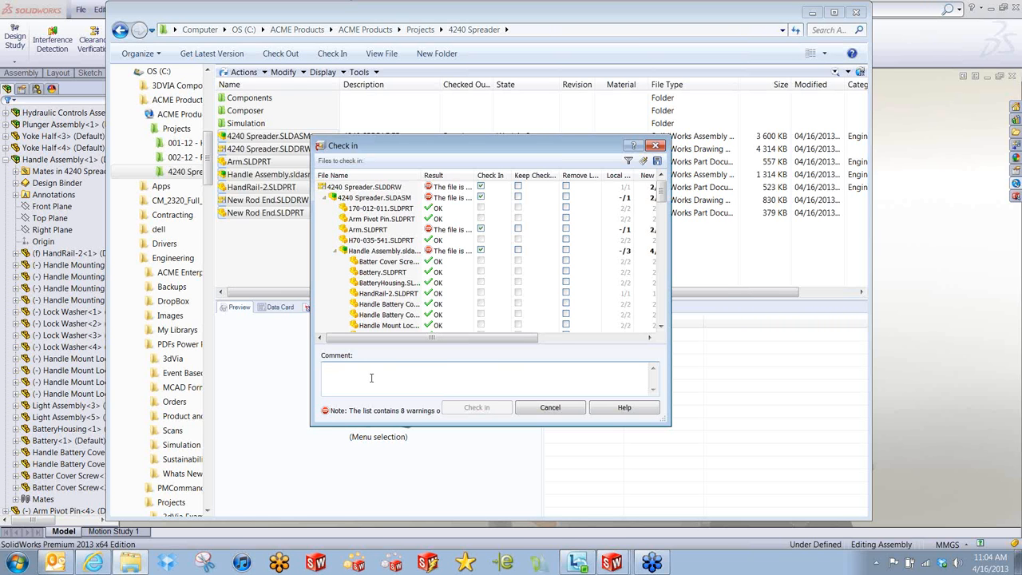
pyautogui.moveTo(474, 176)
pyautogui.mouseDown()
pyautogui.moveTo(543, 177)
pyautogui.moveTo(455, 178)
pyautogui.mouseUp()
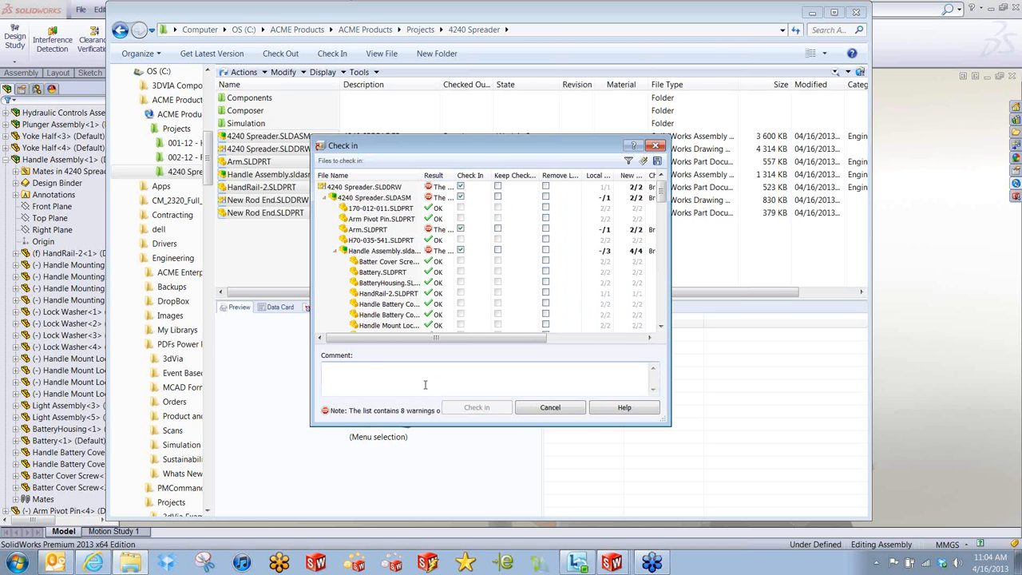
pyautogui.click(568, 406)
# - Switch back to SolidWorks and close the 4240 Spreader assembly without saving the modified documents
pyautogui.click(938, 223)
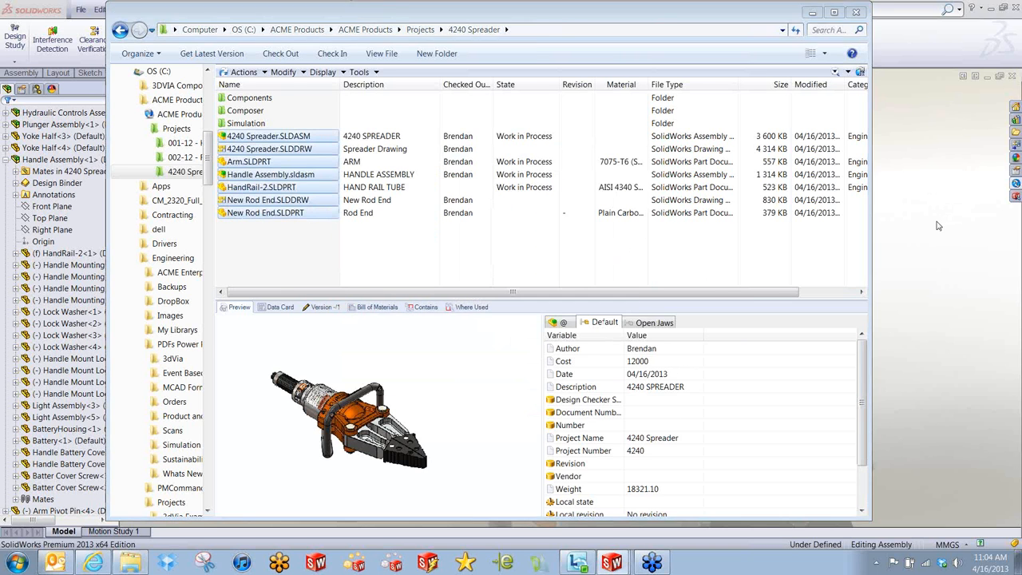
pyautogui.click(1011, 77)
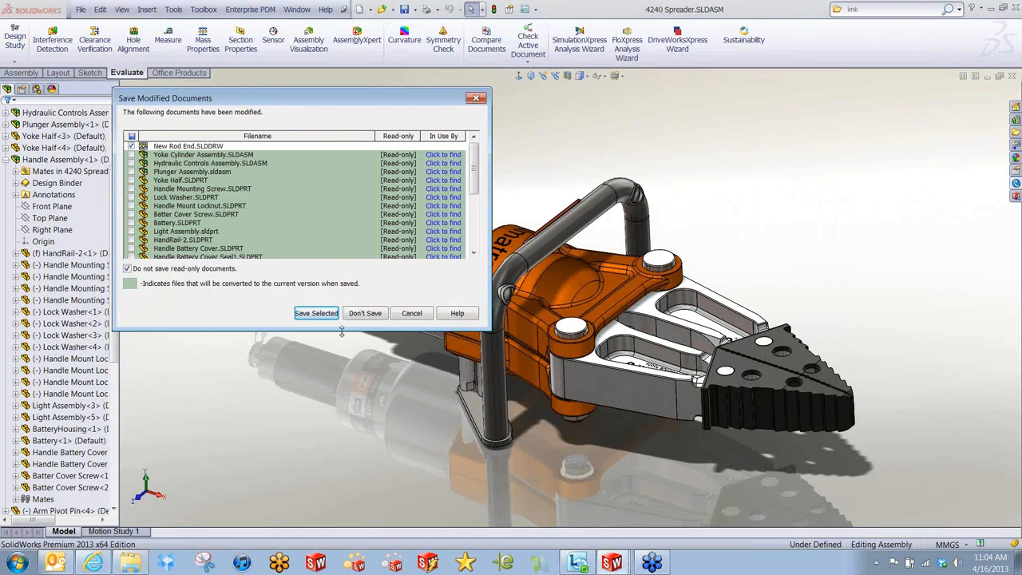
pyautogui.click(364, 313)
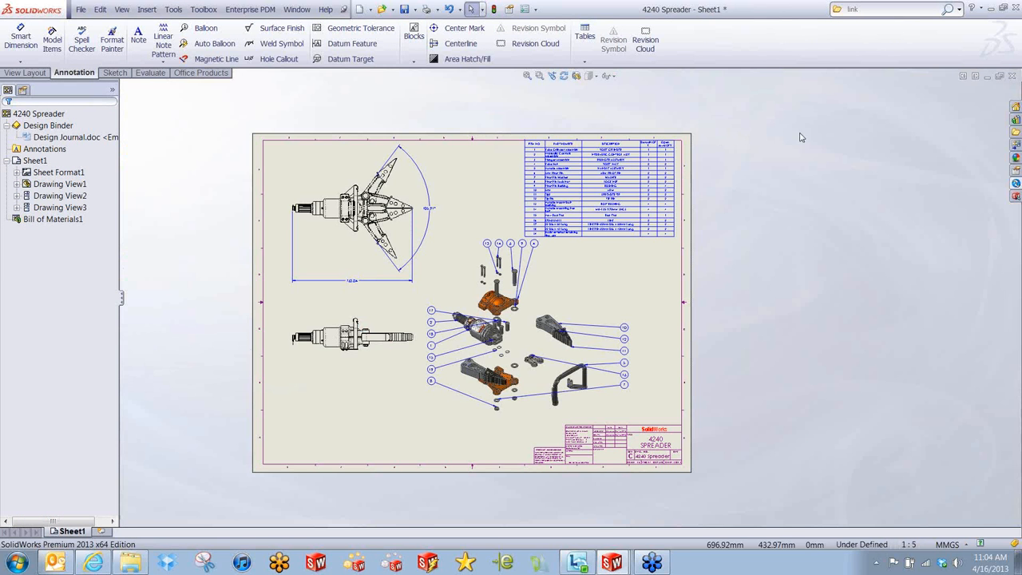
# - Close the 4240 Spreader drawing saving all changes, and close the New Rod End part and drawing without saving the read-only documents
pyautogui.click(1012, 75)
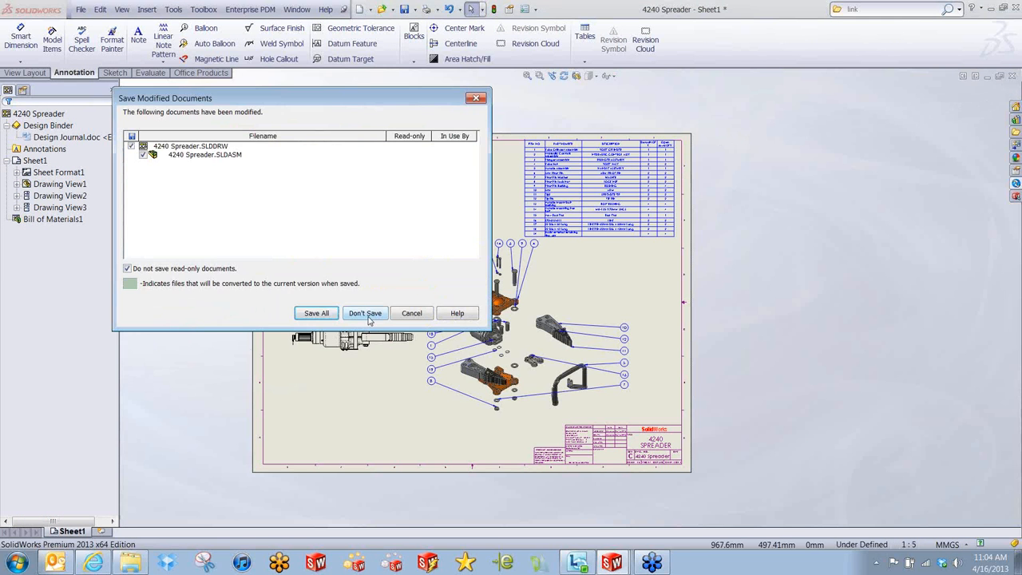
pyautogui.click(327, 316)
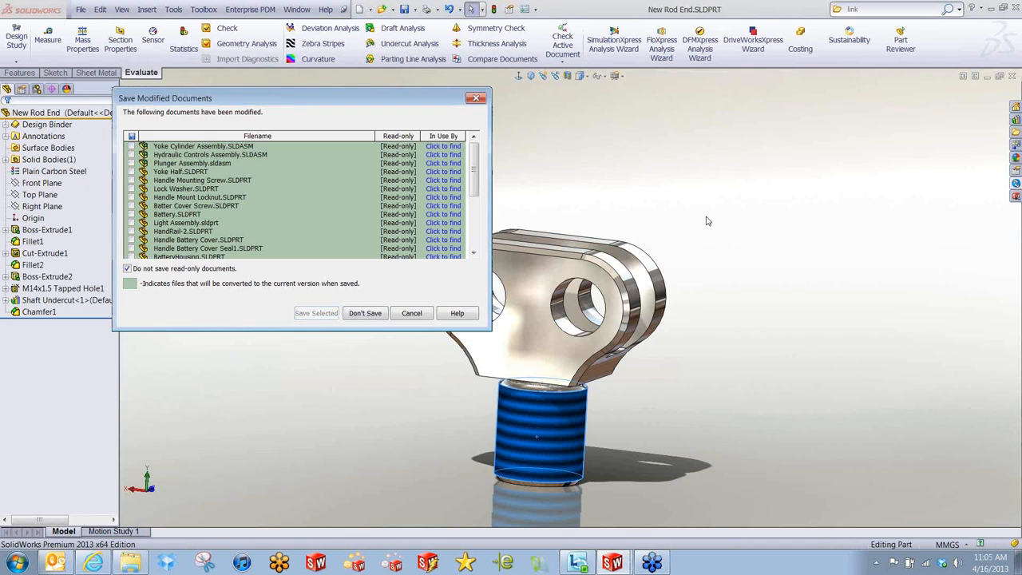
pyautogui.click(364, 313)
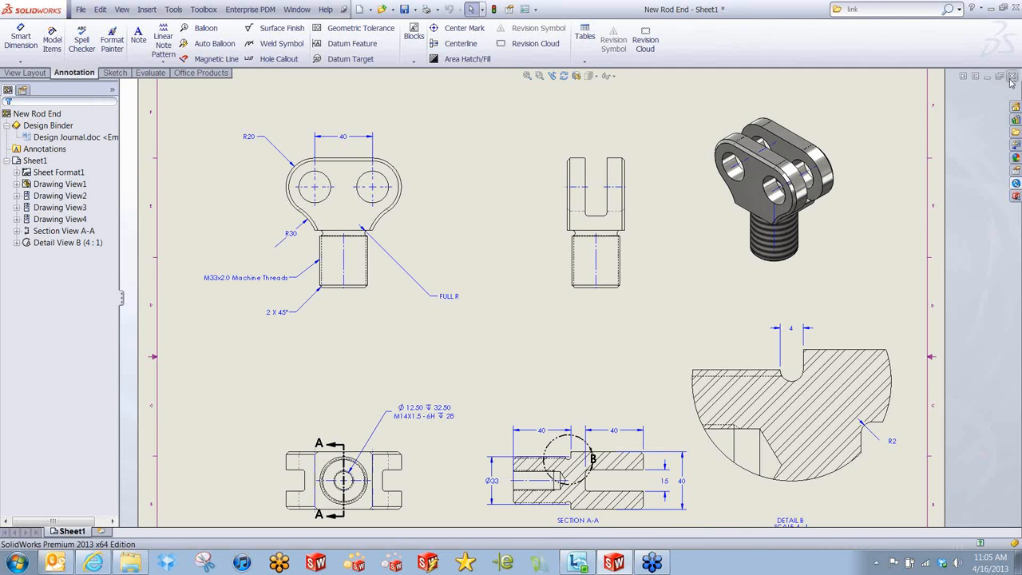
pyautogui.click(1011, 76)
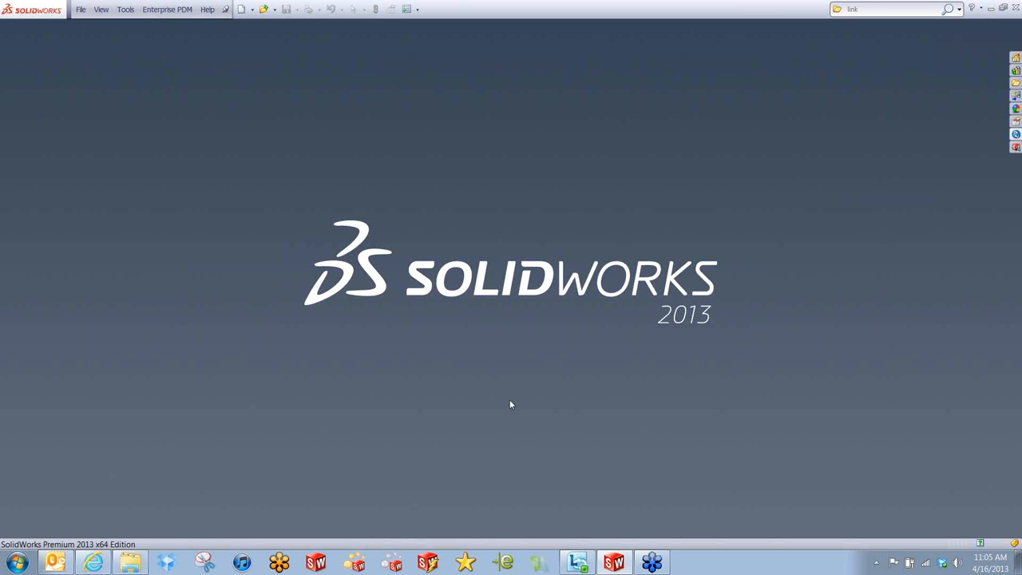
# - Switch to the vault folder 4240 Spreader and check in all its assembly, part and drawing files without a comment
pyautogui.click(130, 563)
pyautogui.moveTo(280, 262); pyautogui.dragTo(315, 136)
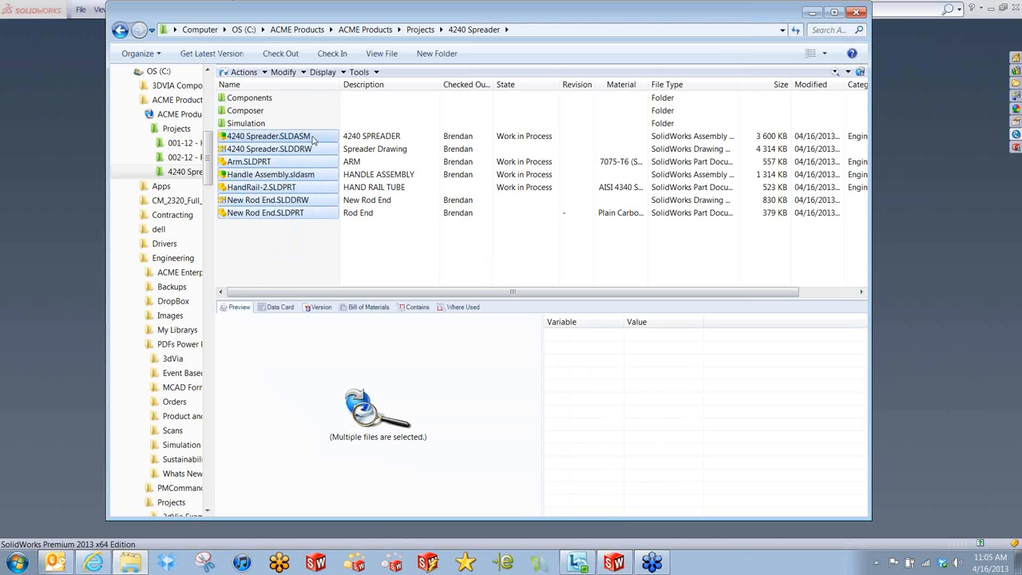
pyautogui.rightClick(314, 136)
pyautogui.click(359, 241)
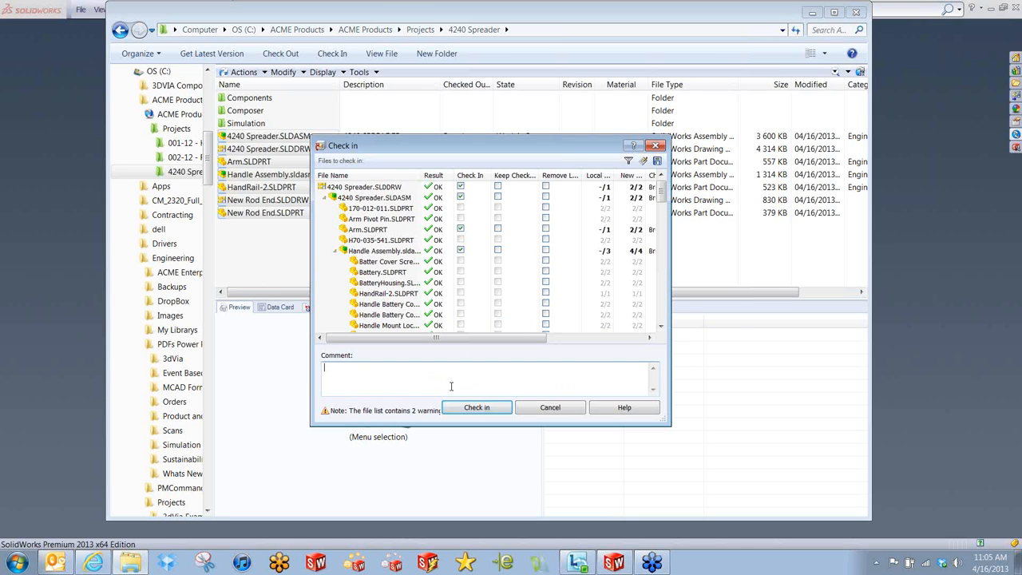
pyautogui.click(471, 407)
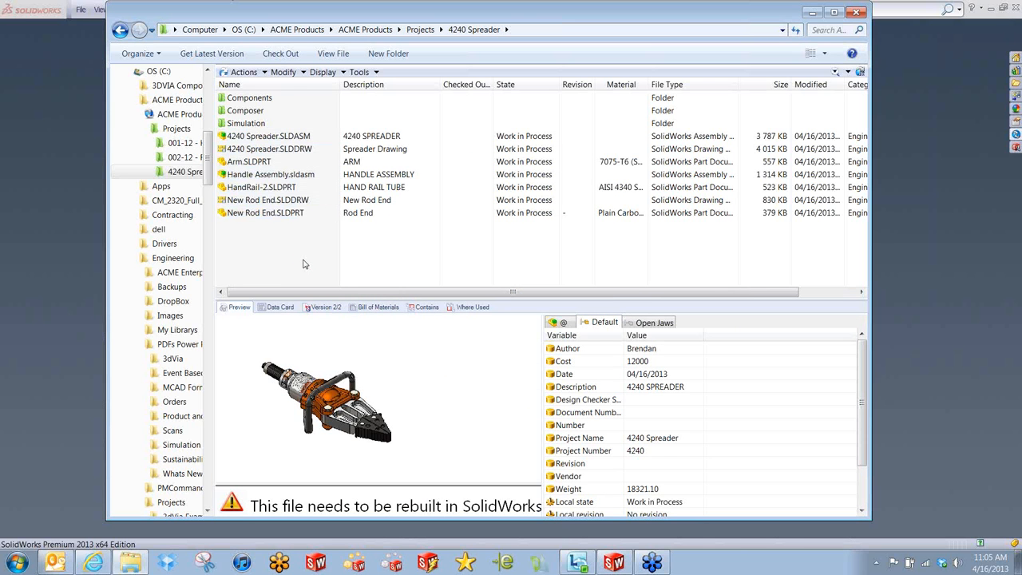
# - Begin the Submit For Approval state change on all the assembly, part and drawing files in the 4240 Spreader folder
pyautogui.click(303, 264)
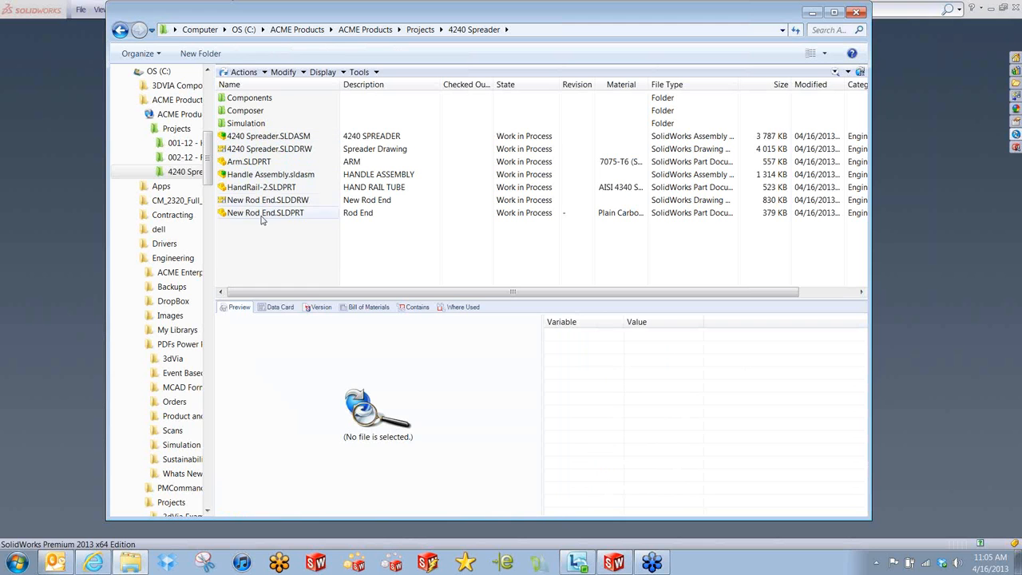
pyautogui.moveTo(272, 234); pyautogui.dragTo(249, 148)
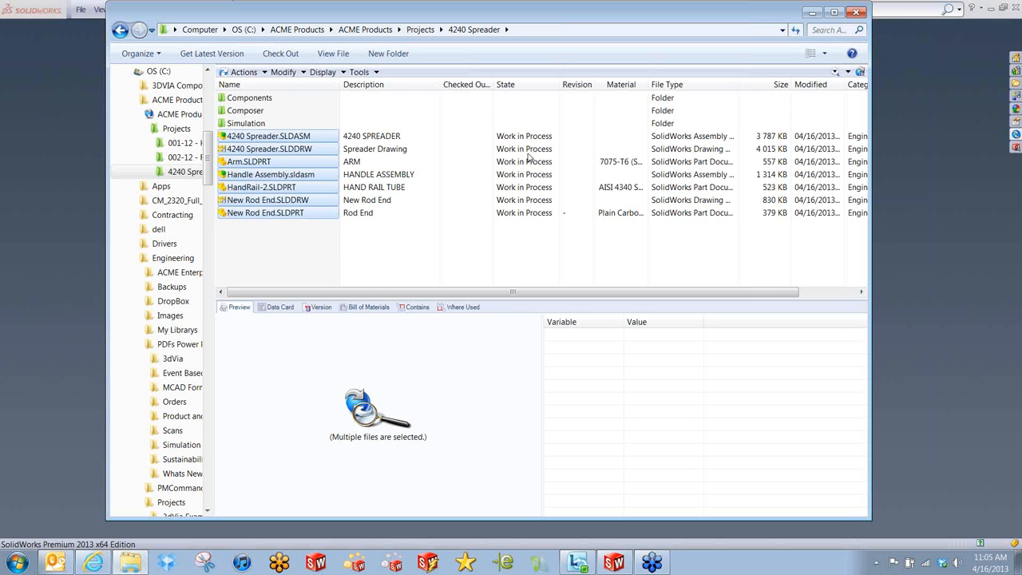
pyautogui.rightClick(290, 137)
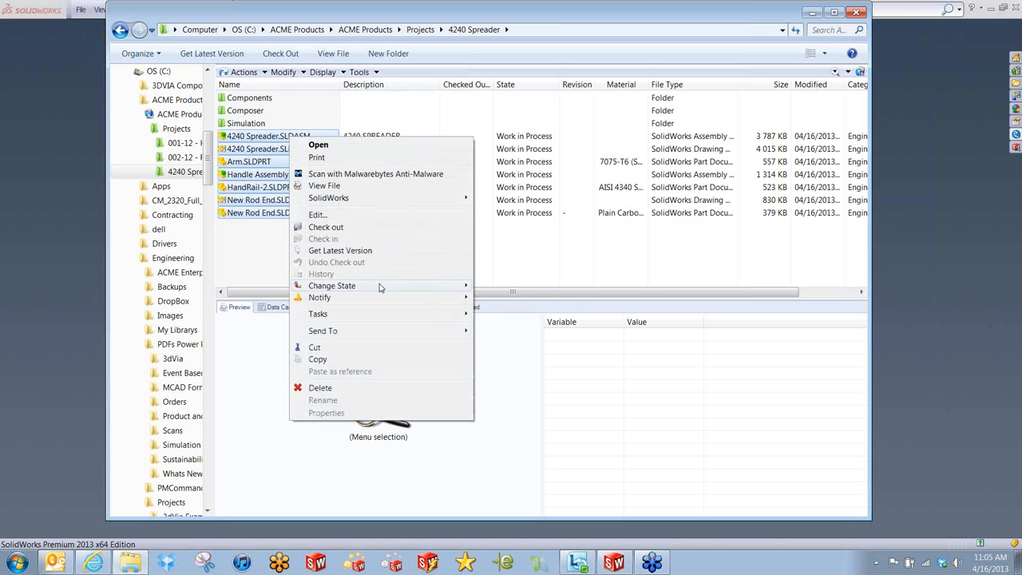
pyautogui.moveTo(380, 287)
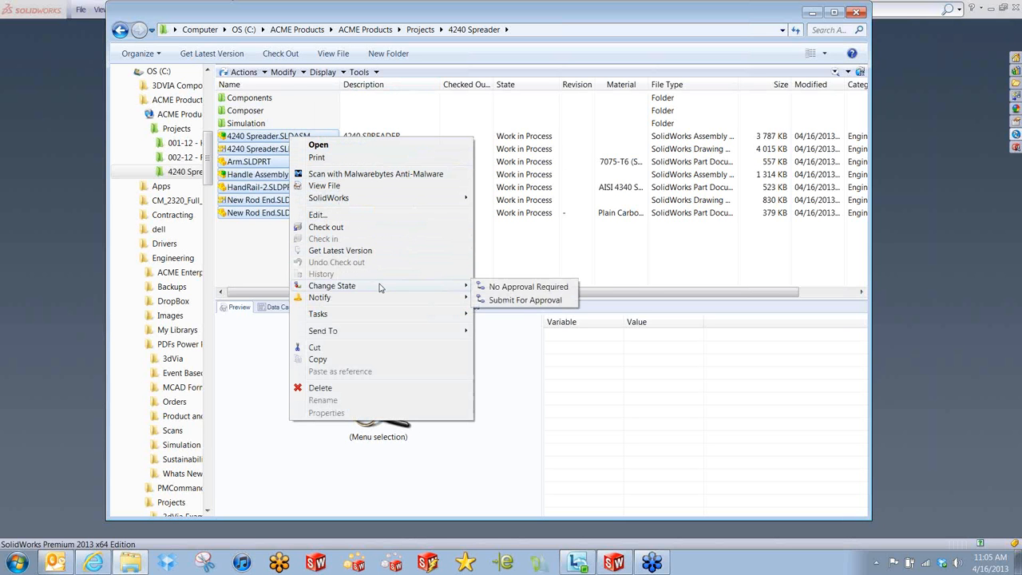
pyautogui.click(527, 300)
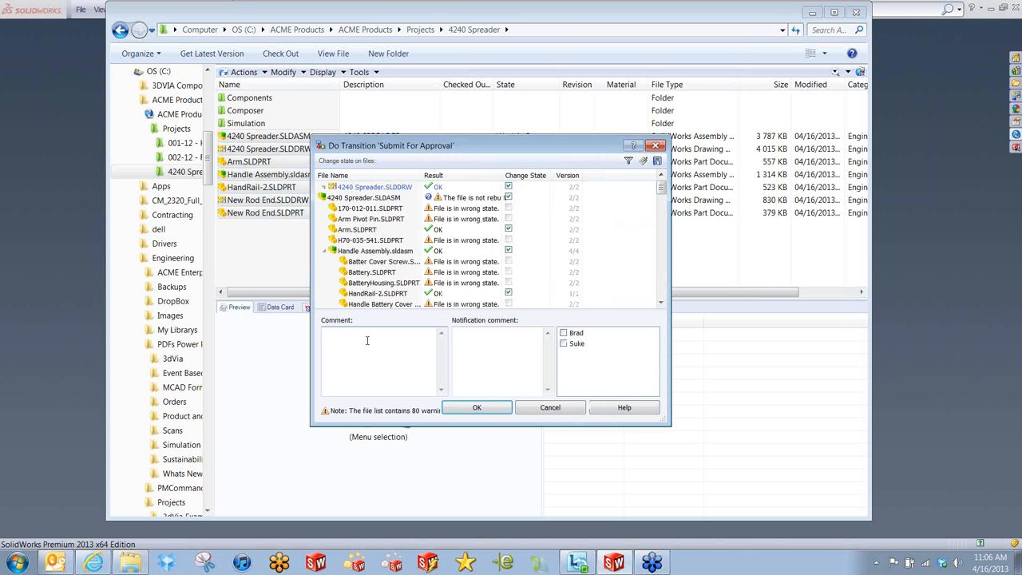
# - Enter the state change comment "Please review design and add comments. Let me know when its approved."
pyautogui.write('Please review design and add comments. A')
pyautogui.press('BackSpace')
pyautogui.write('Let me know when its approved')
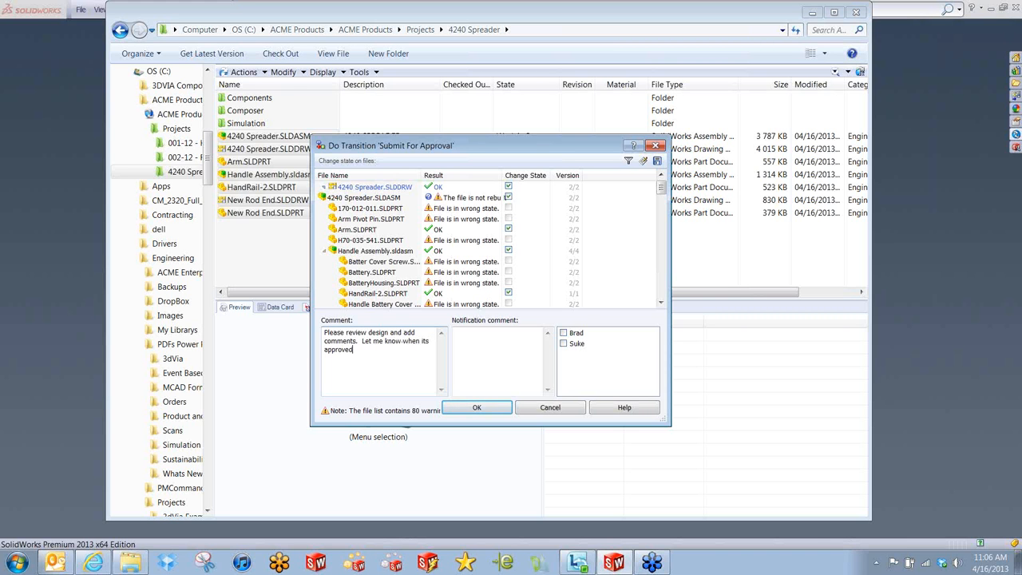
pyautogui.write('.')
# - Copy the comment into the notification comment, precede it with a greeting to the approver and "Please look at these files.", and submit the files
pyautogui.hotkey('ctrl', 'a')
pyautogui.hotkey('ctrl', 'c')
pyautogui.click(476, 364)
pyautogui.hotkey('ctrl', 'v')
pyautogui.moveTo(543, 359); pyautogui.dragTo(454, 332)
pyautogui.click(455, 334)
pyautogui.write('Hey Suke')
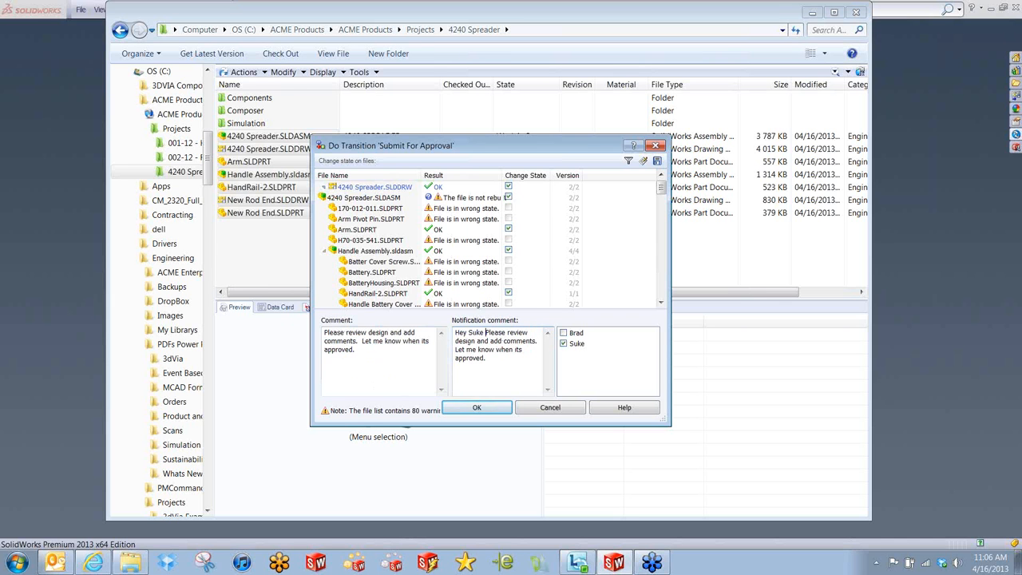
pyautogui.press('BackSpace')
pyautogui.write('. Please look a')
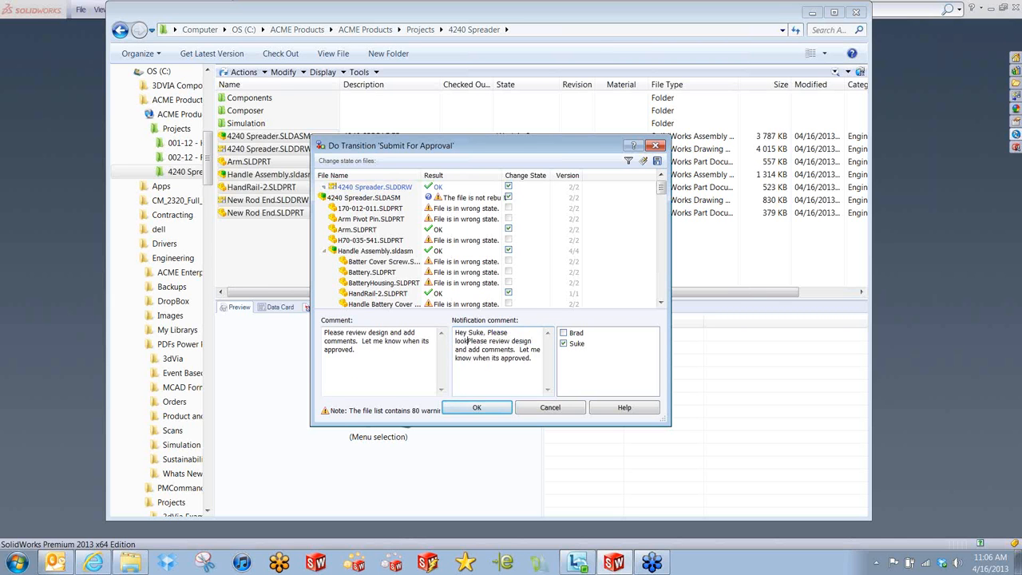
pyautogui.write('t these files')
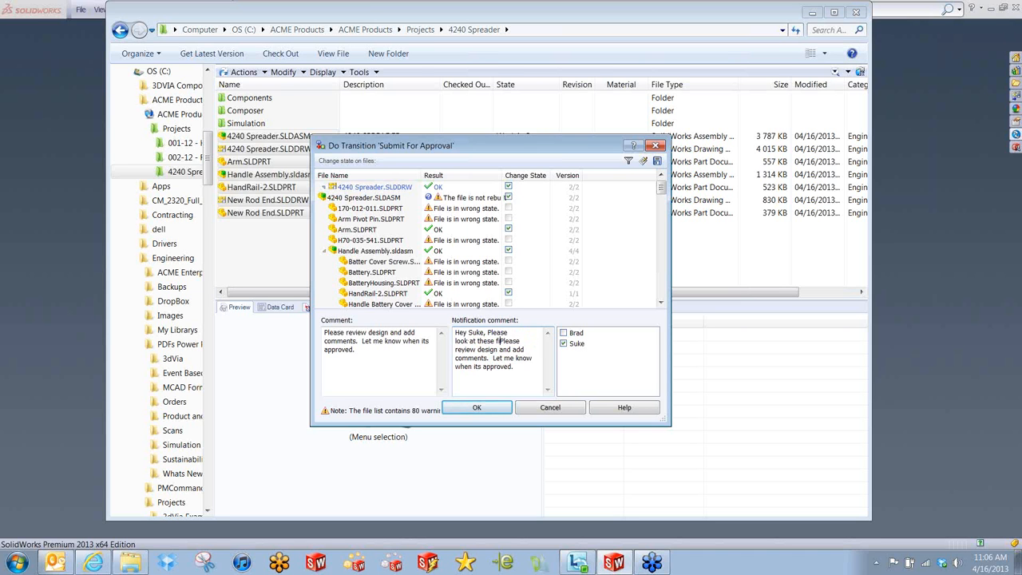
pyautogui.write('.')
pyautogui.click(500, 410)
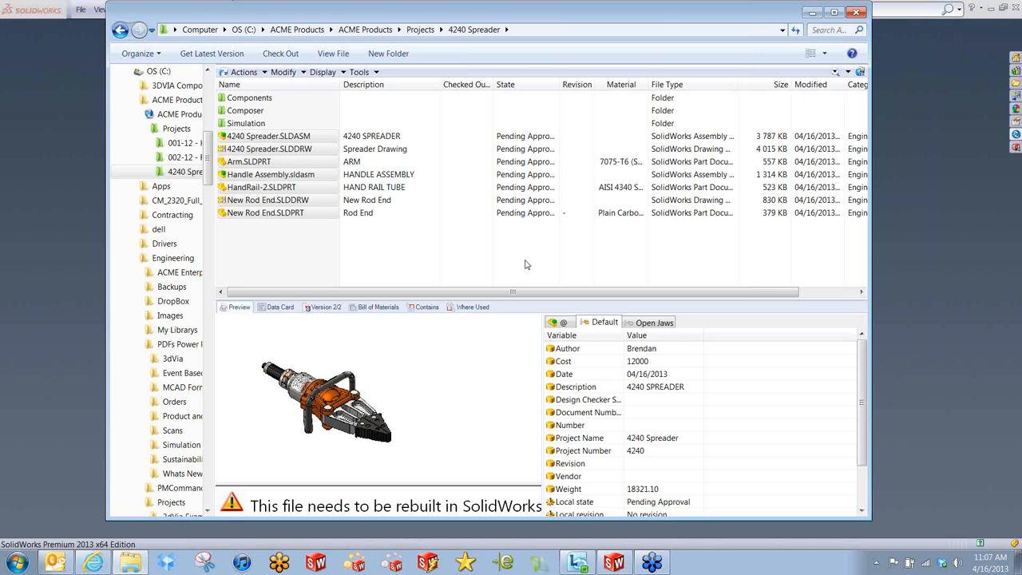
# - Log off the current user from the ACME Products vault
pyautogui.click(875, 563)
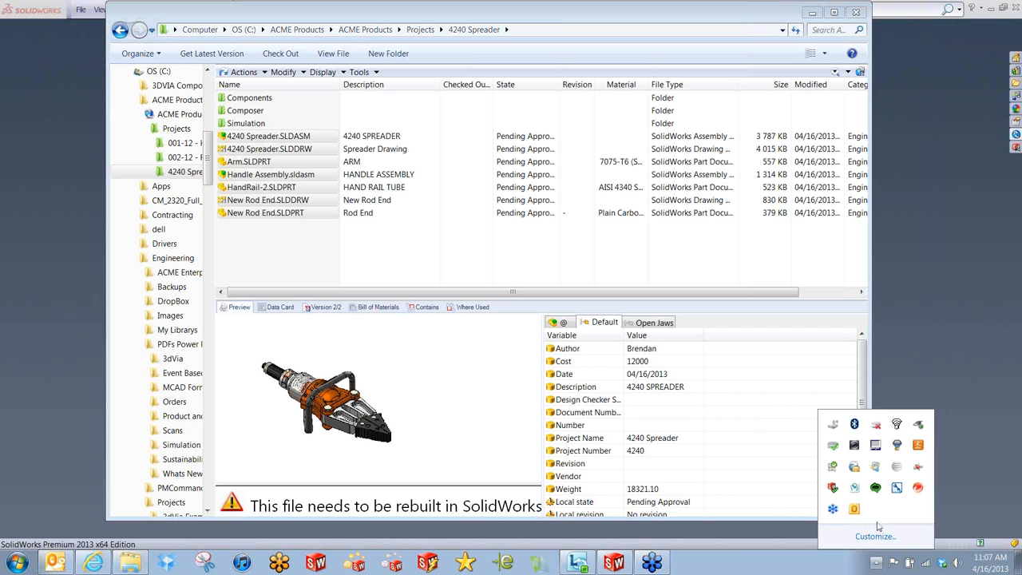
pyautogui.rightClick(855, 470)
pyautogui.moveTo(878, 404)
pyautogui.click(786, 404)
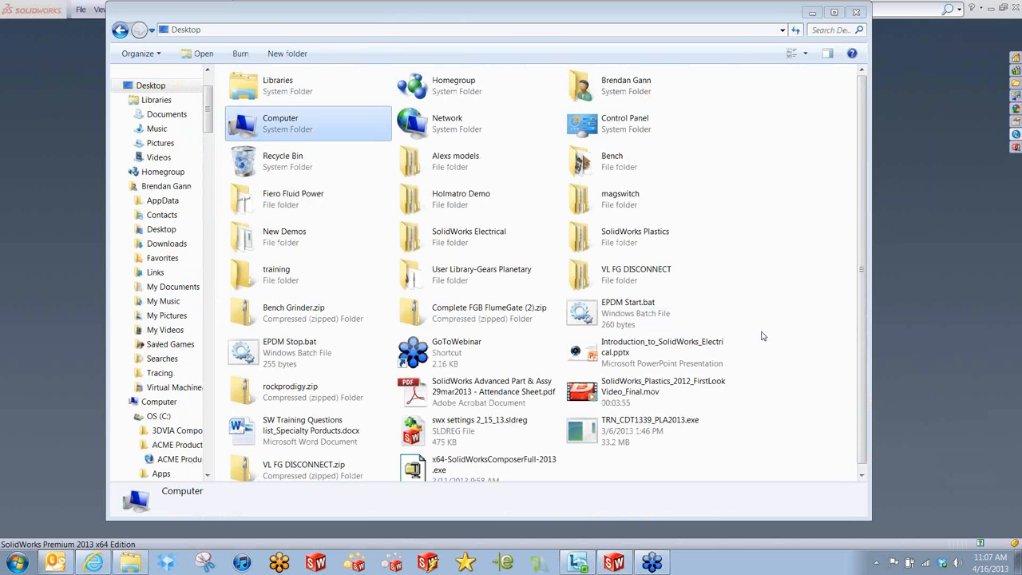
# - Open the ACME Products vault on drive C and log in with the approver's user name and password
pyautogui.doubleClick(275, 126)
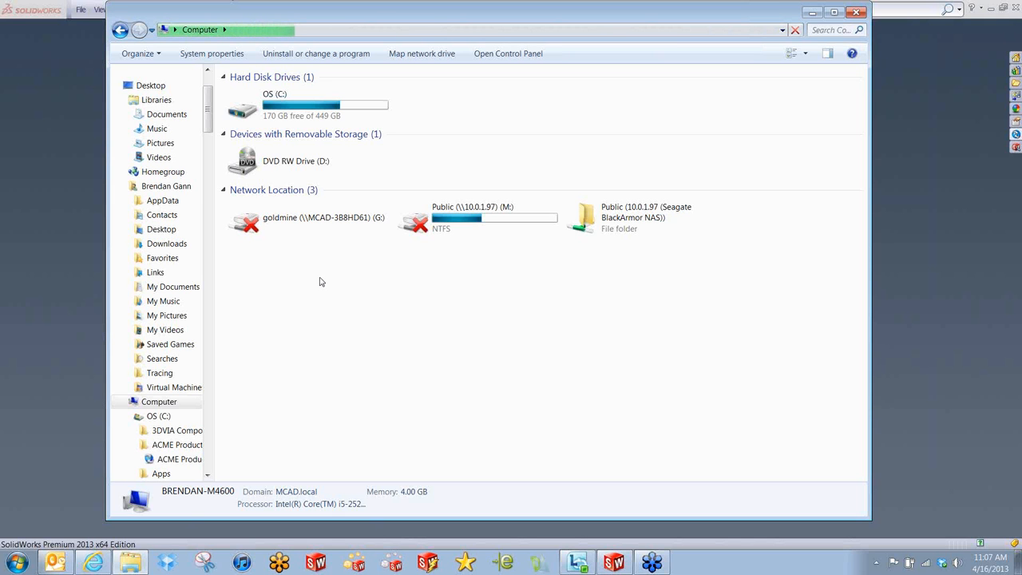
pyautogui.doubleClick(336, 112)
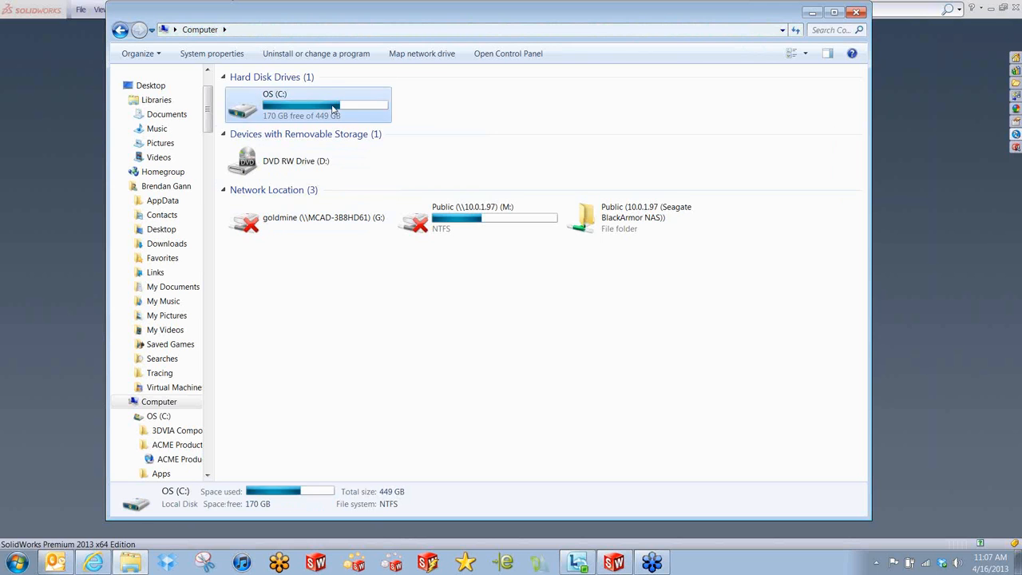
pyautogui.doubleClick(283, 108)
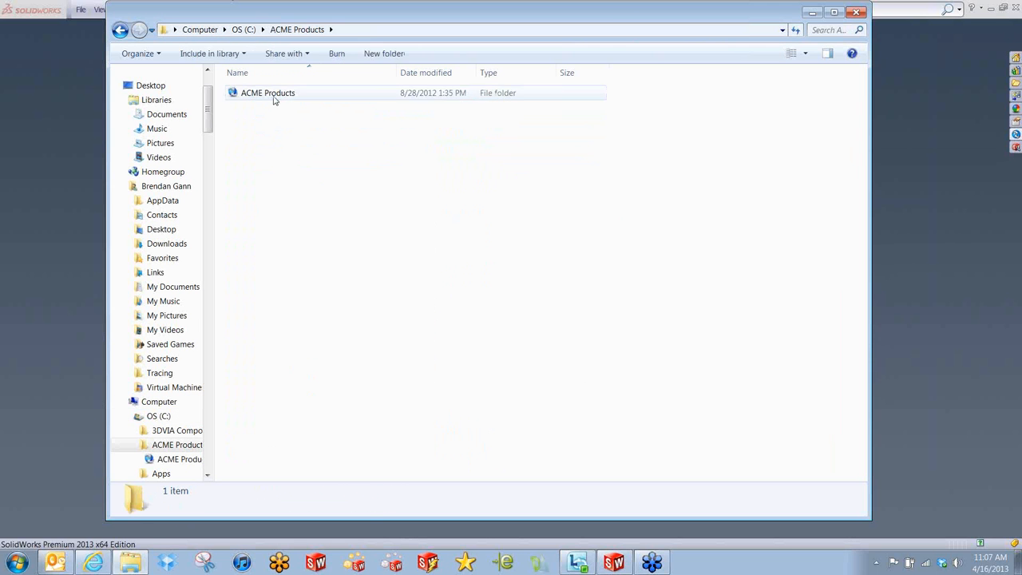
pyautogui.doubleClick(273, 95)
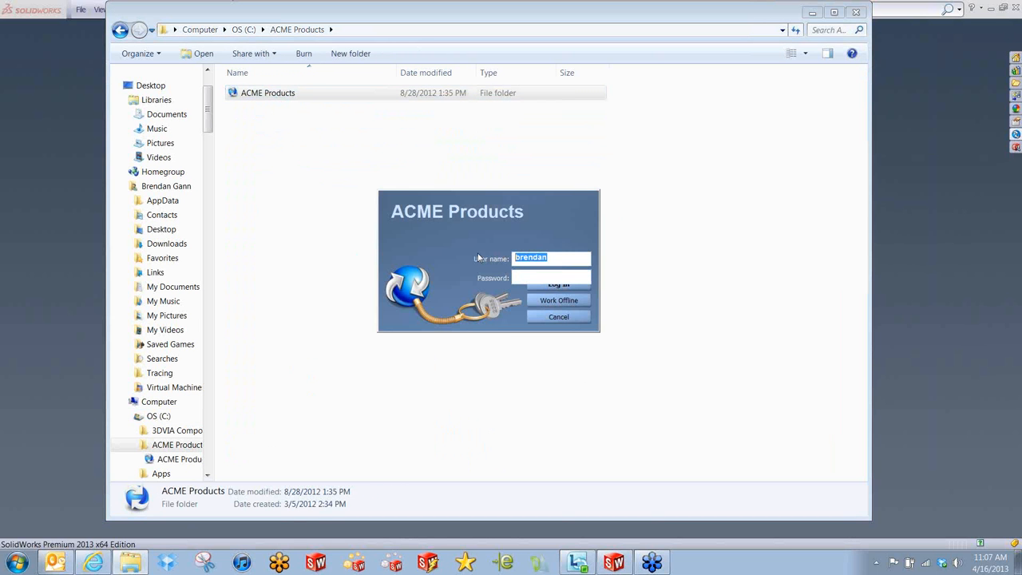
pyautogui.write('suke')
pyautogui.press('Tab')
pyautogui.write('••••')
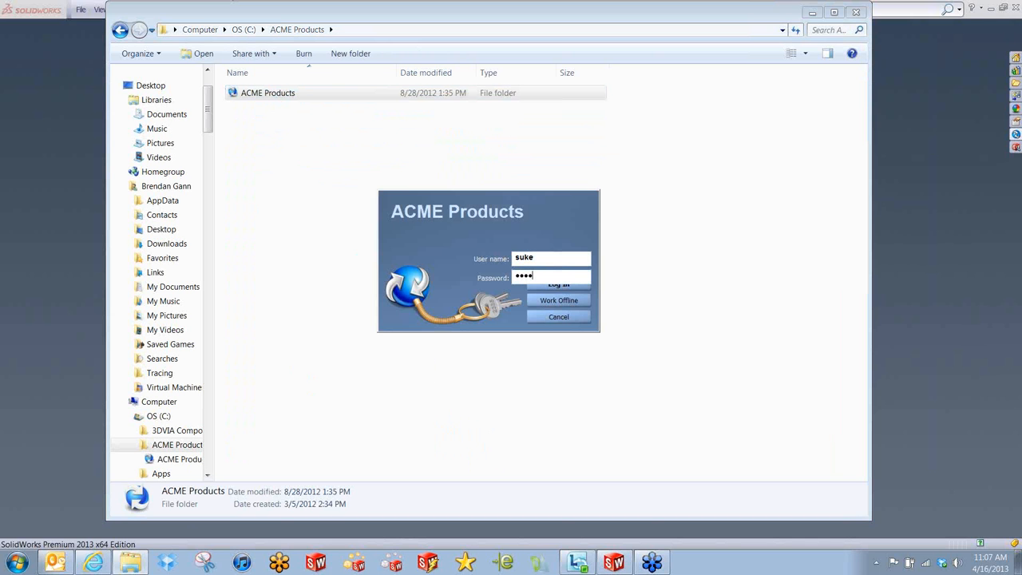
pyautogui.click(570, 285)
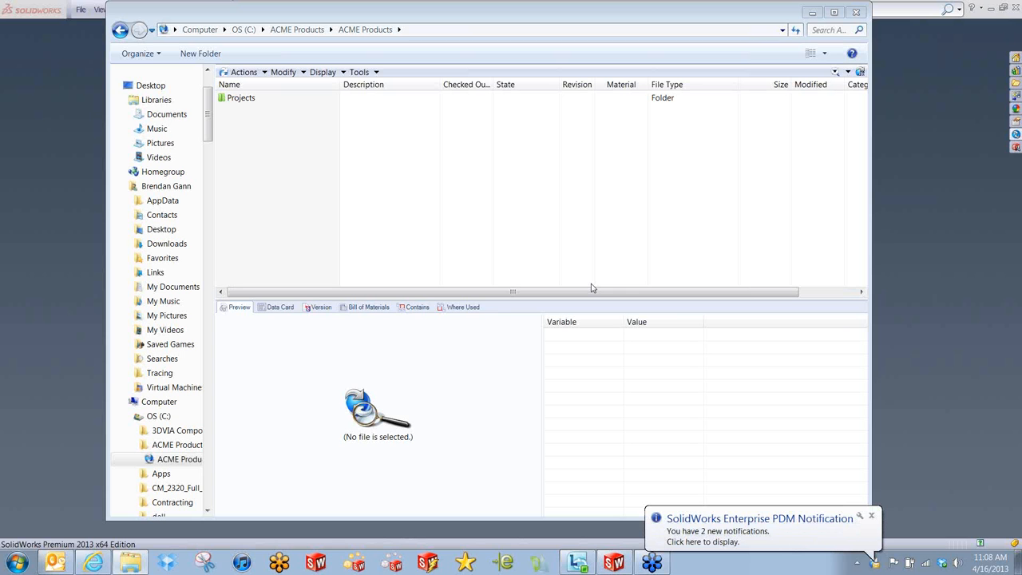
# - Read both new Enterprise PDM notifications, including the file list and comments of the approval request, and close them
pyautogui.click(762, 530)
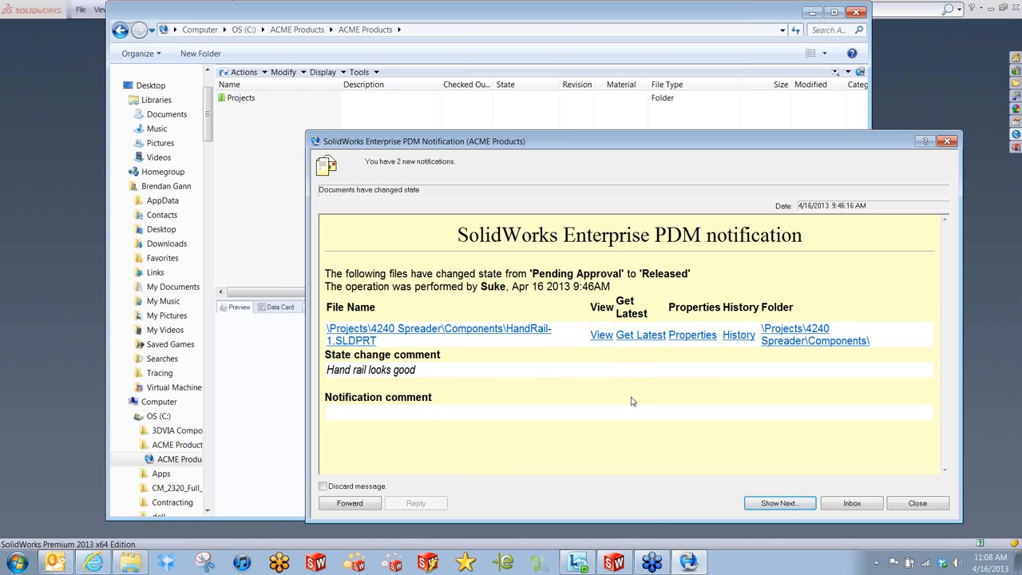
pyautogui.click(799, 505)
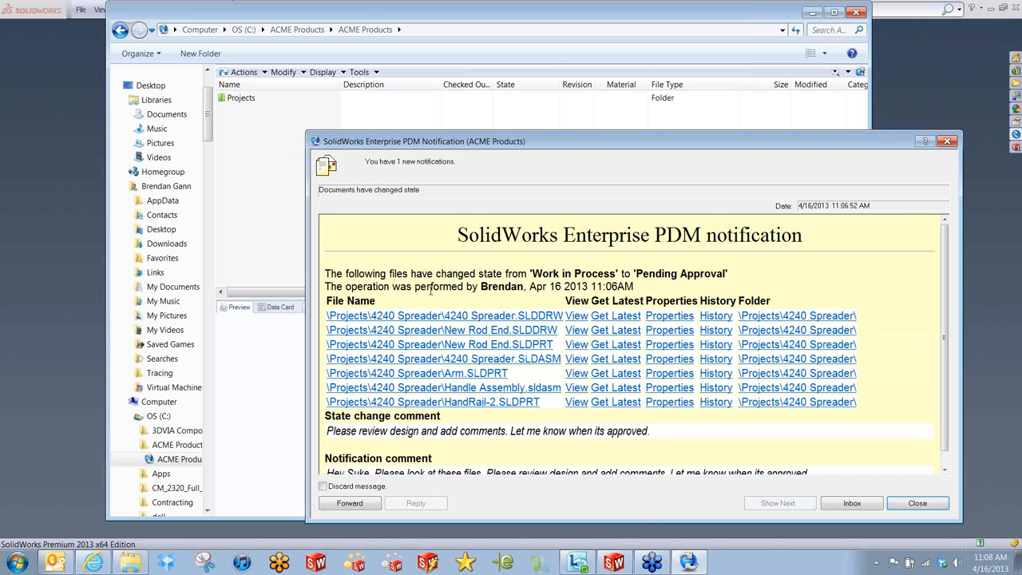
pyautogui.scroll(-1, 946, 334)
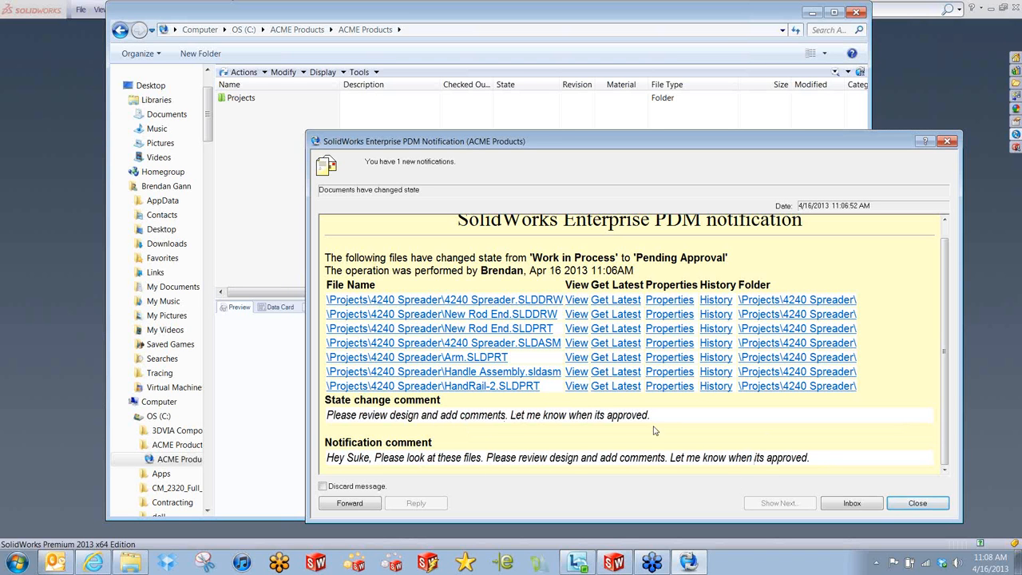
pyautogui.click(917, 503)
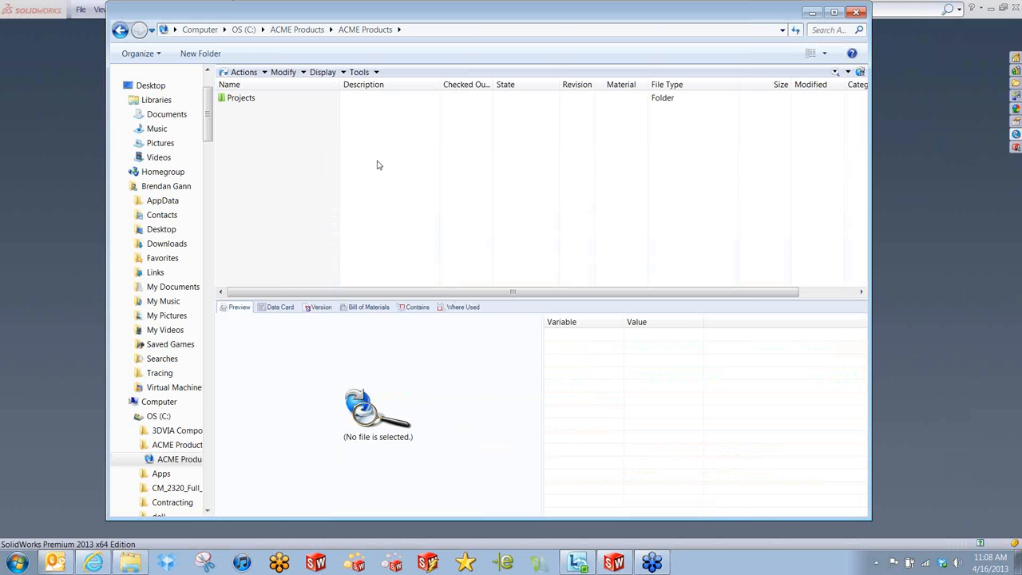
# - Open HandRail-2.SLDPRT from the Projects folder 4240 Spreader in SolidWorks without checking it out
pyautogui.doubleClick(251, 102)
pyautogui.click(250, 125)
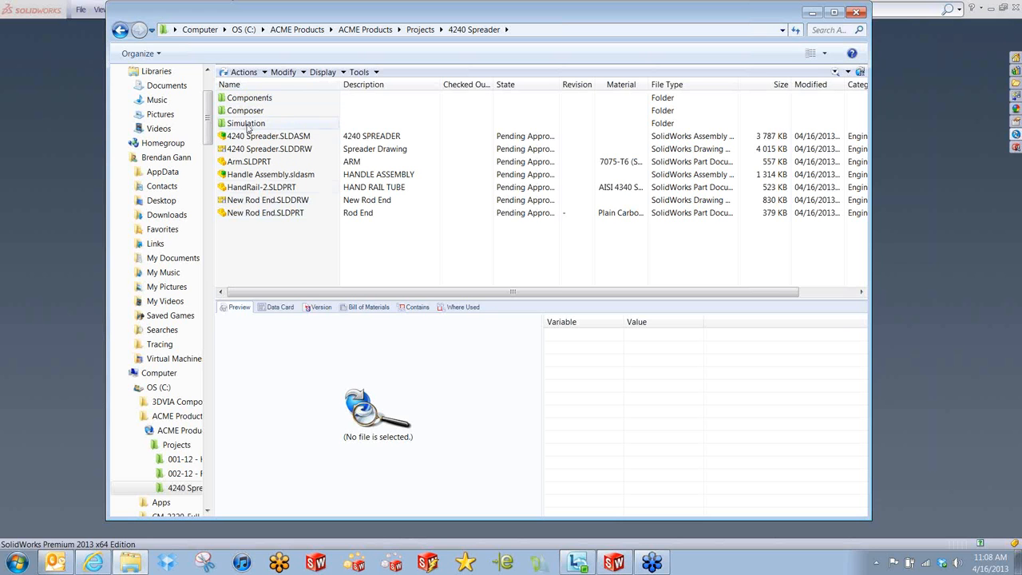
pyautogui.click(259, 190)
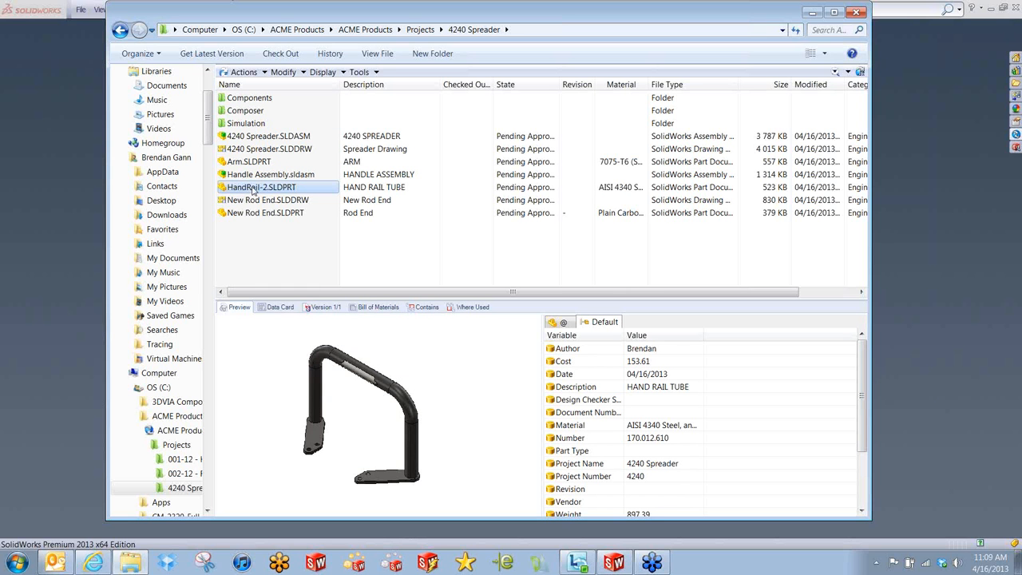
pyautogui.moveTo(254, 190); pyautogui.dragTo(91, 193)
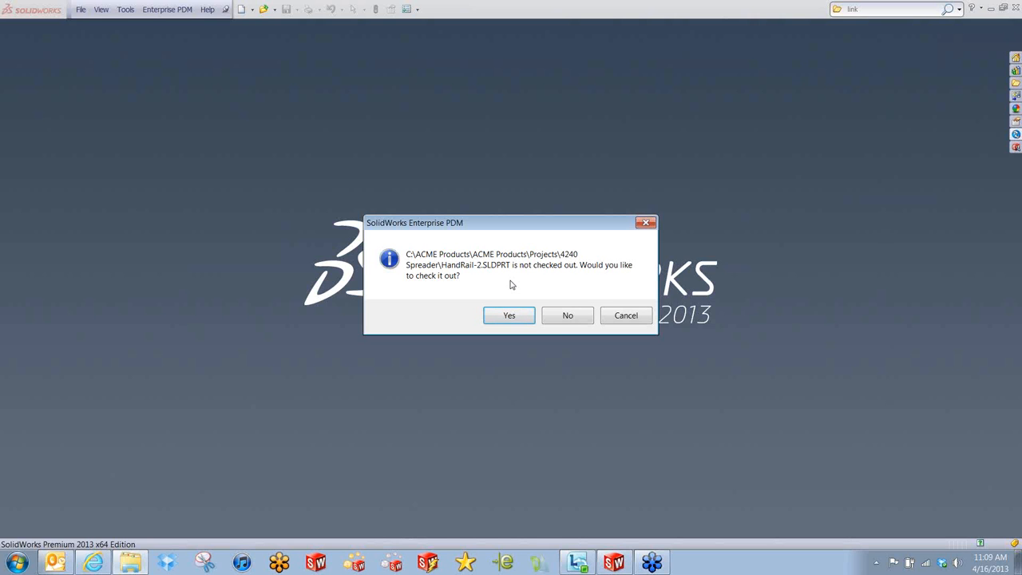
pyautogui.click(568, 315)
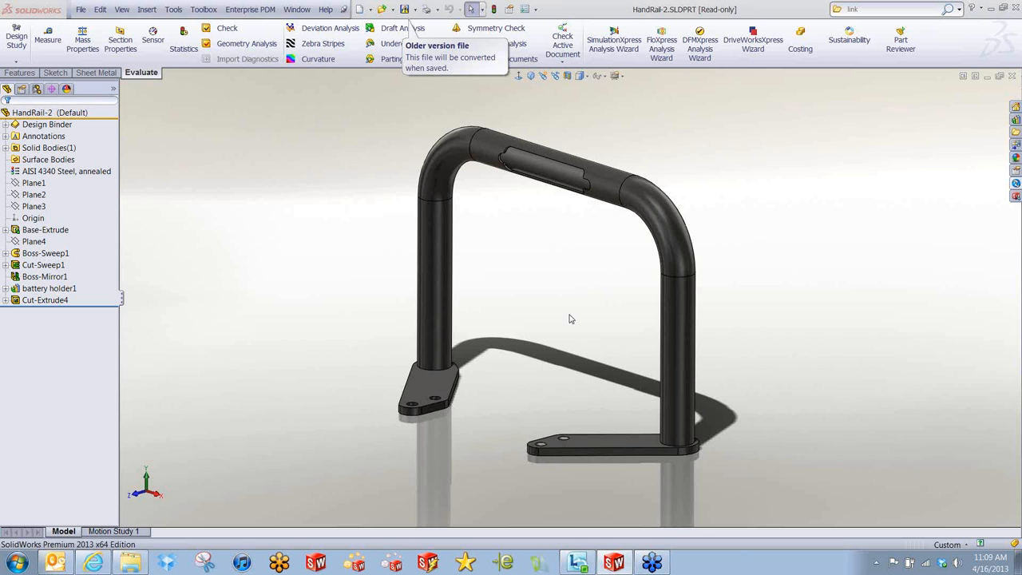
# - Start the SimulationXpress Analysis Wizard for the HandRail-2 part
pyautogui.scroll(2, 570, 316)
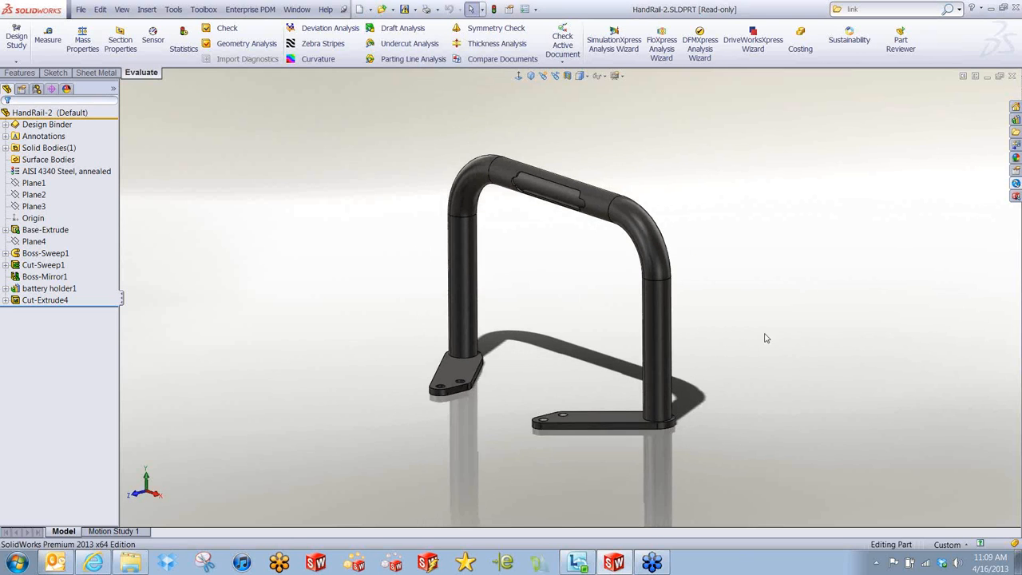
pyautogui.scroll(-3, 765, 338)
pyautogui.click(613, 40)
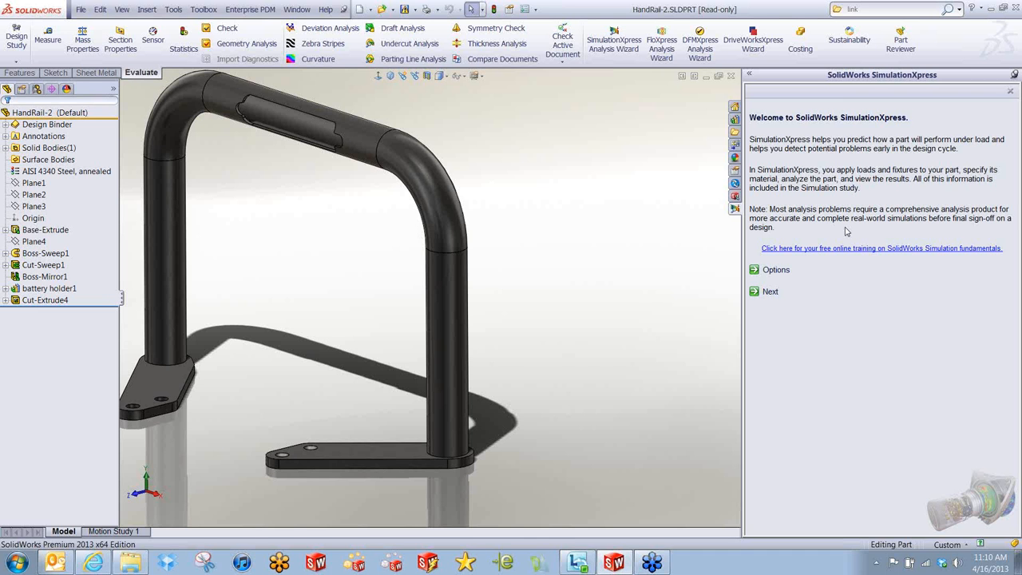
# - Accept the SimulationXpress options with English (IPS) units and advance to the fixtures stage, dismissing the PDM check-out warning
pyautogui.click(776, 272)
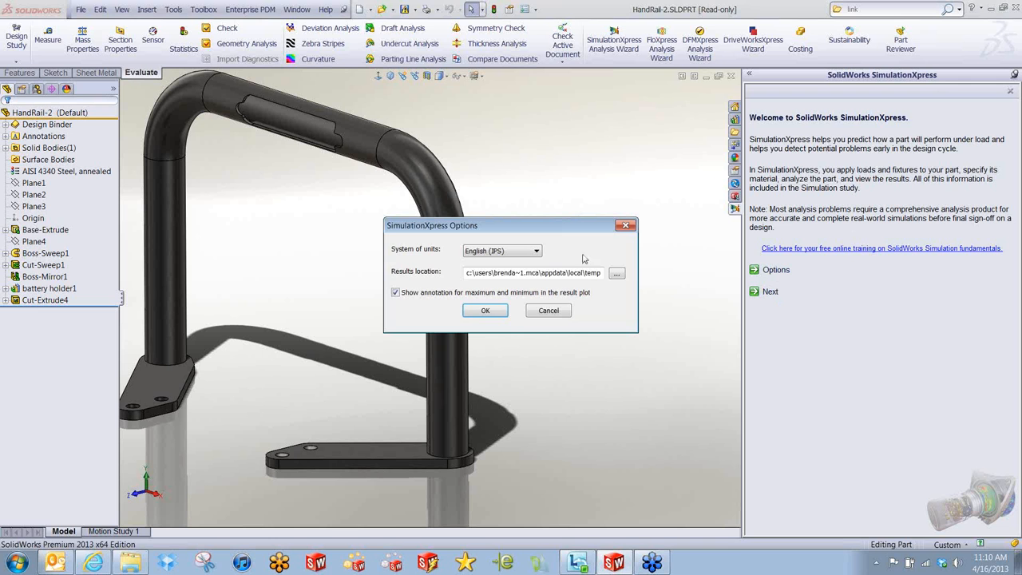
pyautogui.click(495, 312)
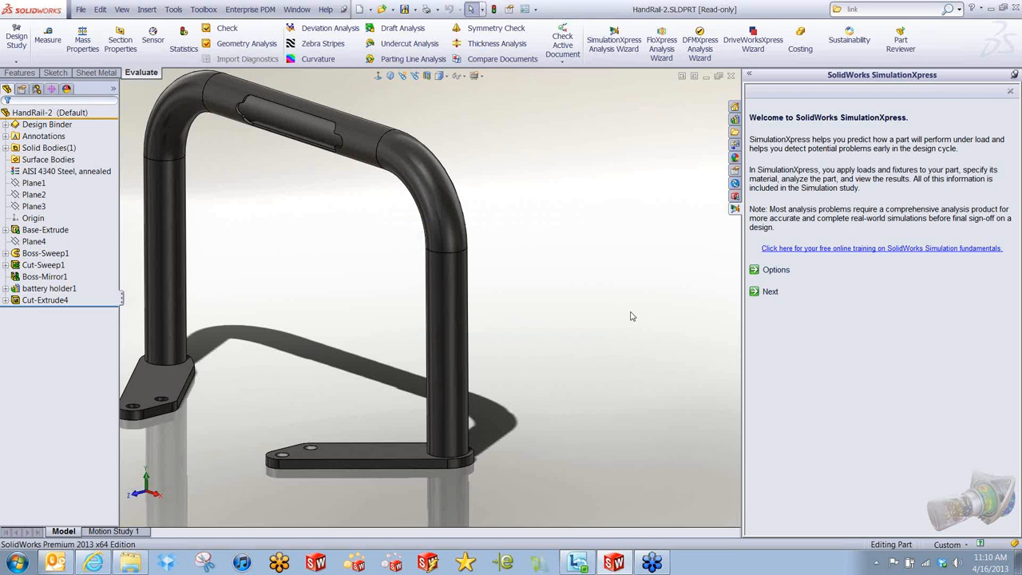
pyautogui.click(770, 291)
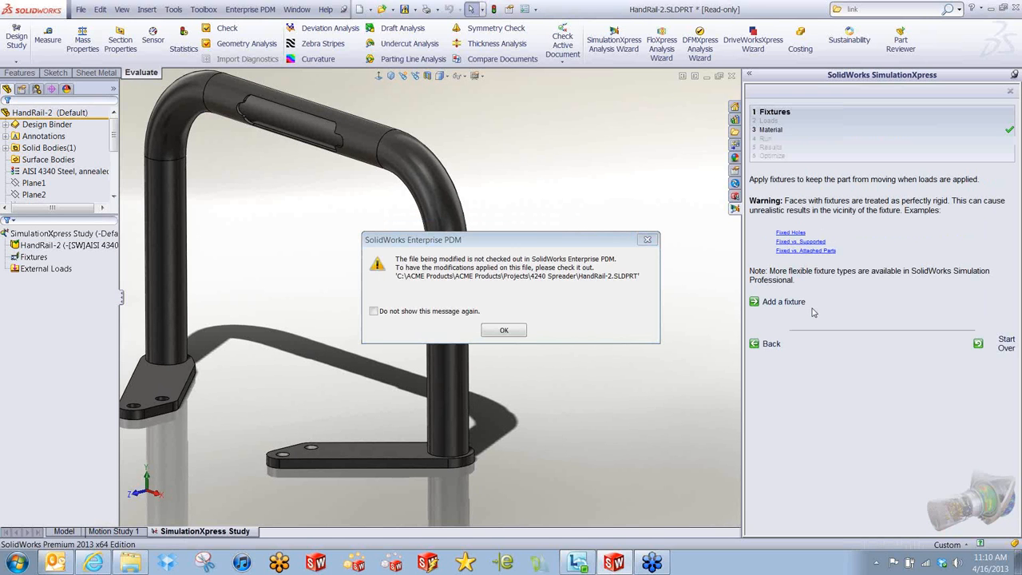
pyautogui.click(453, 311)
pyautogui.click(511, 332)
# - Add a fixed-geometry fixture to the four bolt hole faces in the hand rail's two mounting plates
pyautogui.moveTo(792, 234)
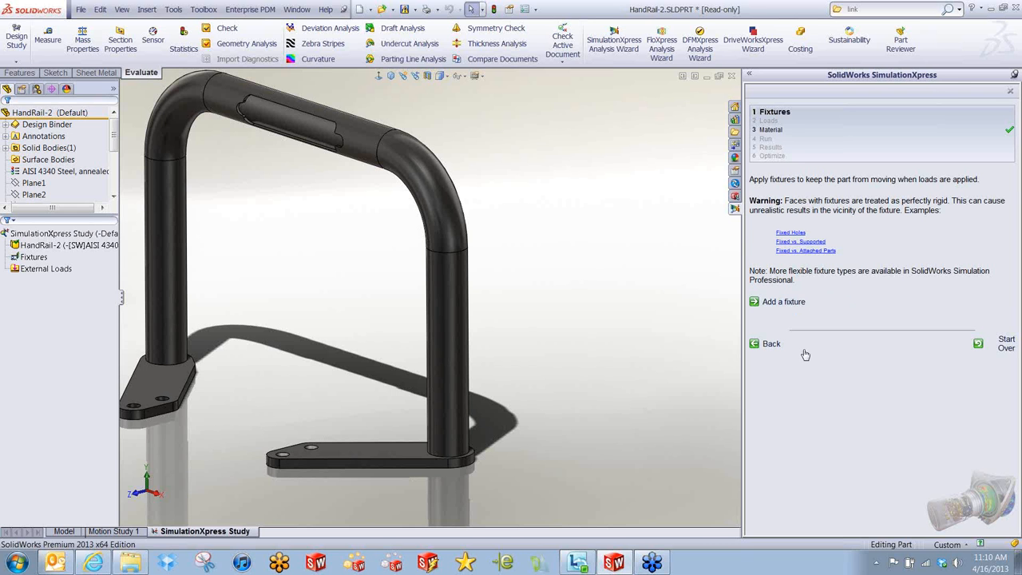
pyautogui.click(782, 302)
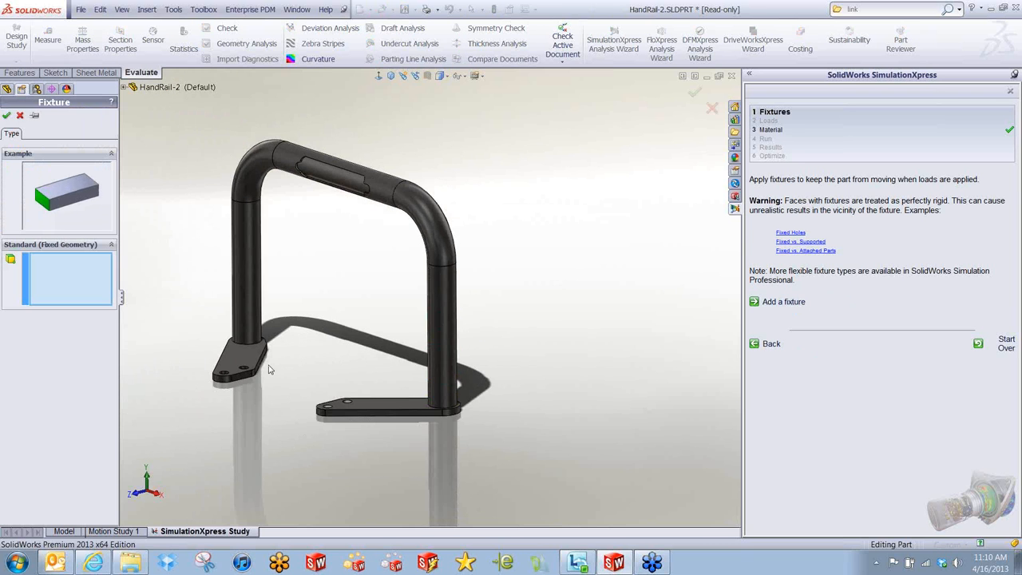
pyautogui.click(268, 369)
pyautogui.scroll(-5, 268, 369)
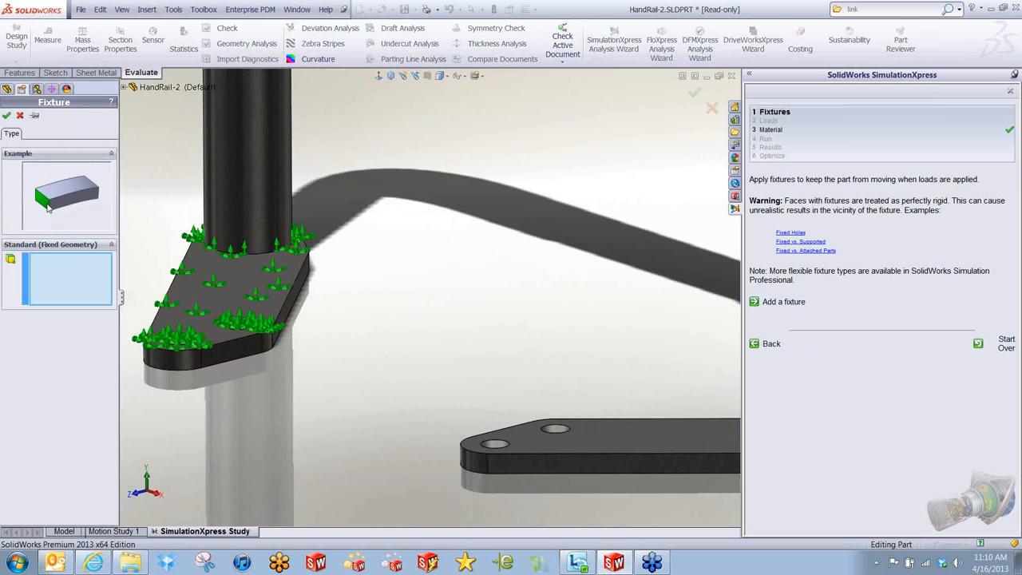
pyautogui.moveTo(383, 337); pyautogui.dragTo(378, 360, button='middle')
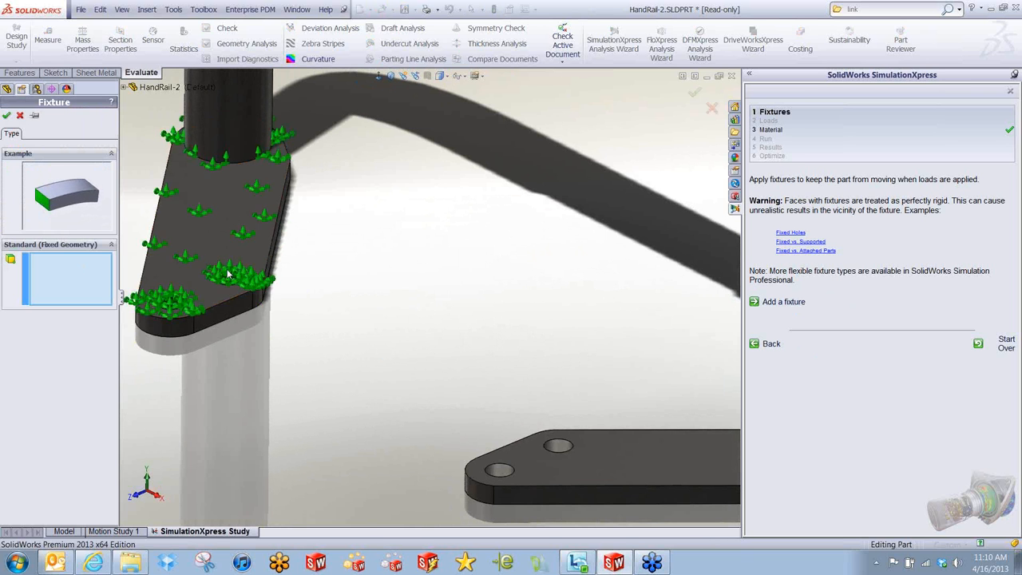
pyautogui.click(229, 278)
pyautogui.click(174, 307)
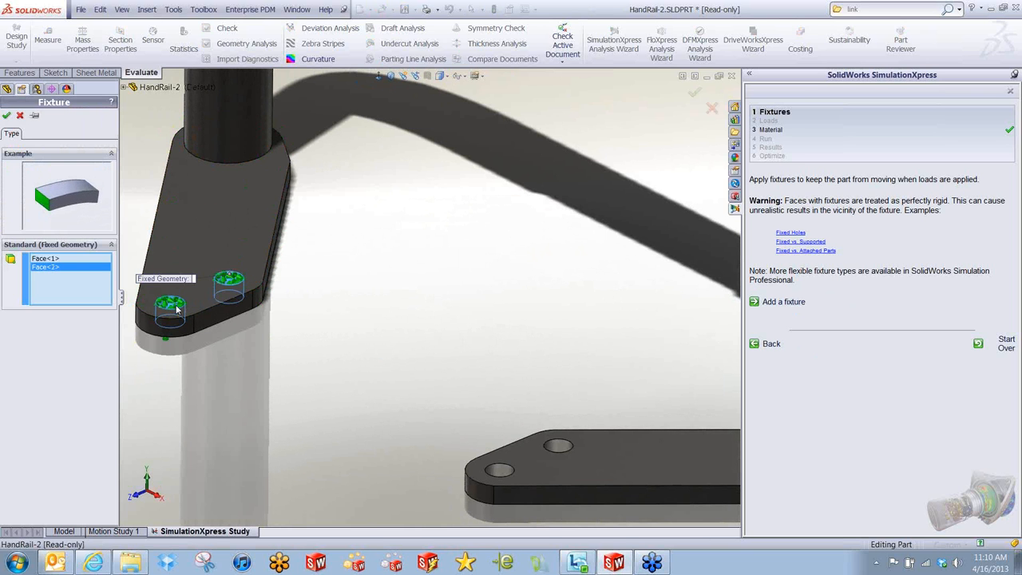
pyautogui.click(503, 474)
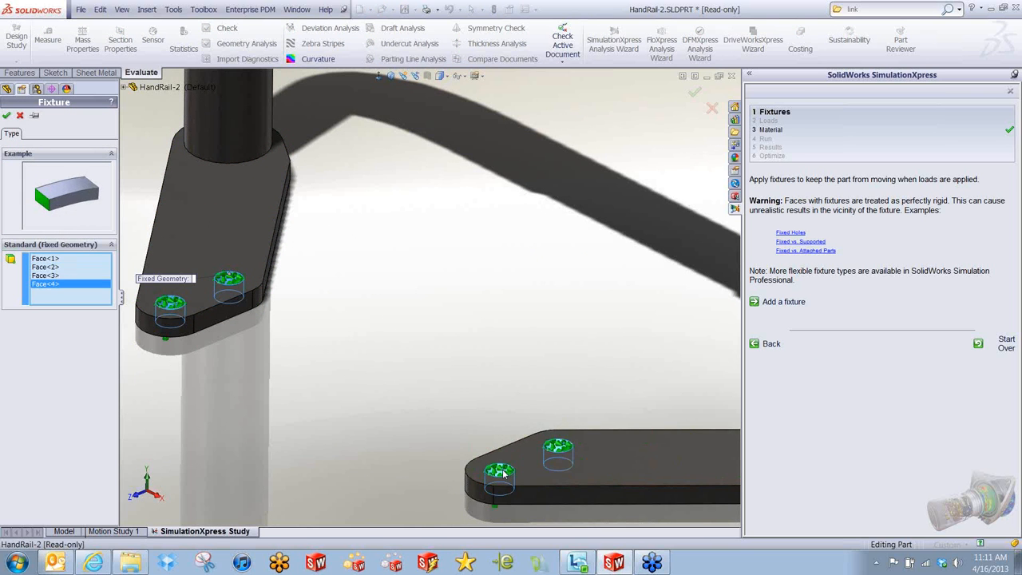
pyautogui.press('f')
pyautogui.scroll(-2, 434, 247)
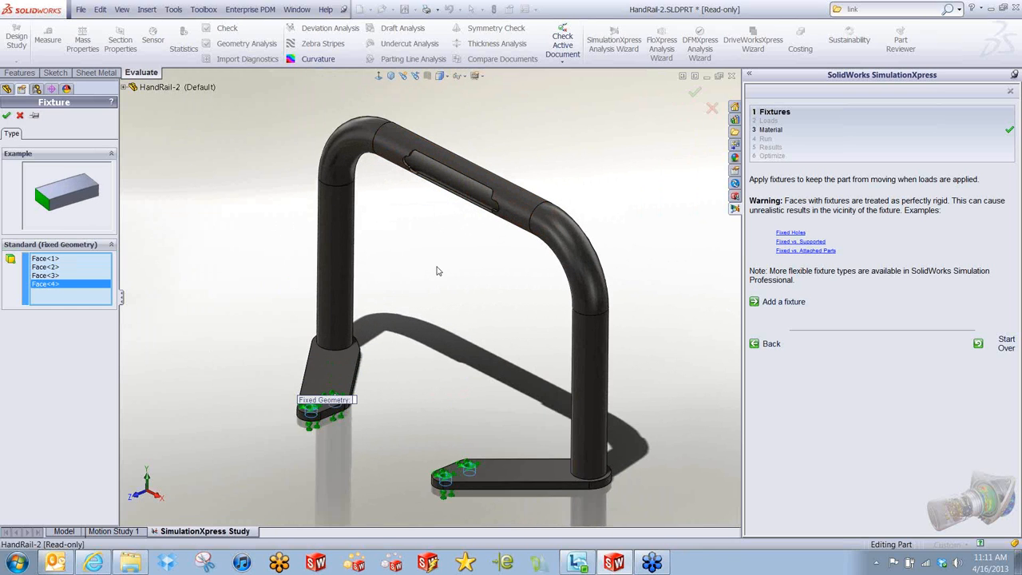
pyautogui.click(7, 116)
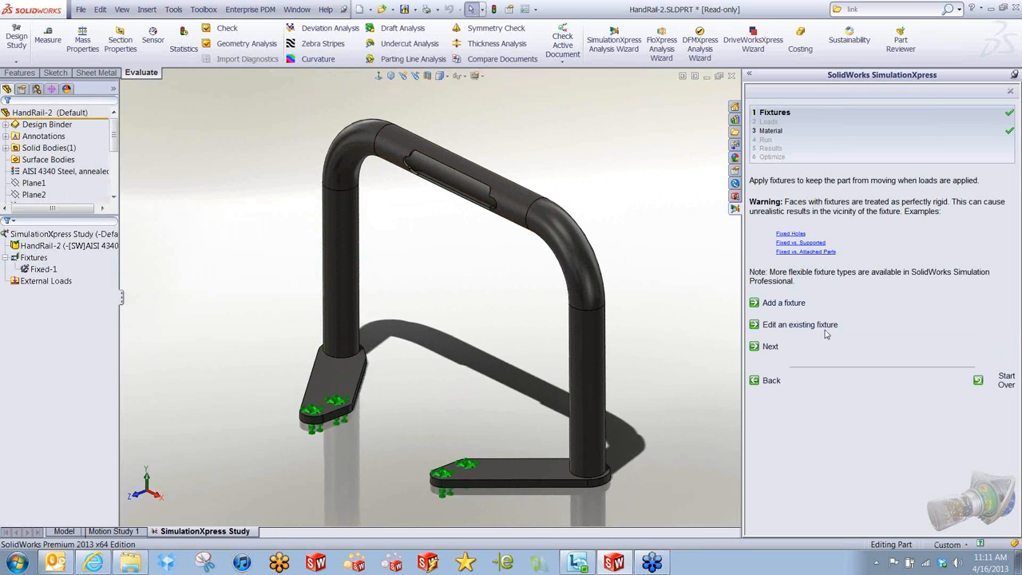
# - Apply a 300 lbf force to the straight upper tube face, directed normal to Plane1 with the direction reversed
pyautogui.click(769, 347)
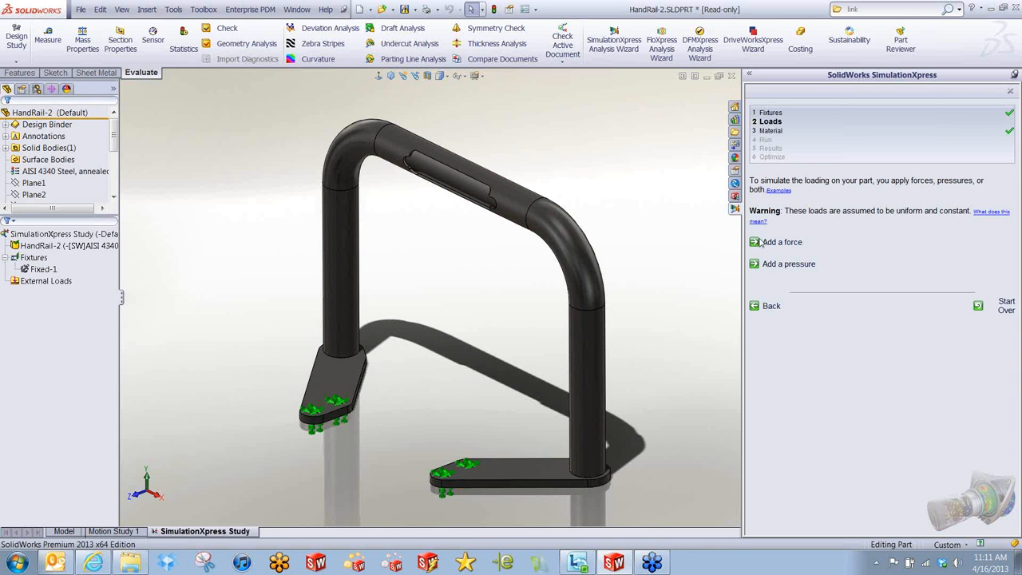
pyautogui.click(782, 242)
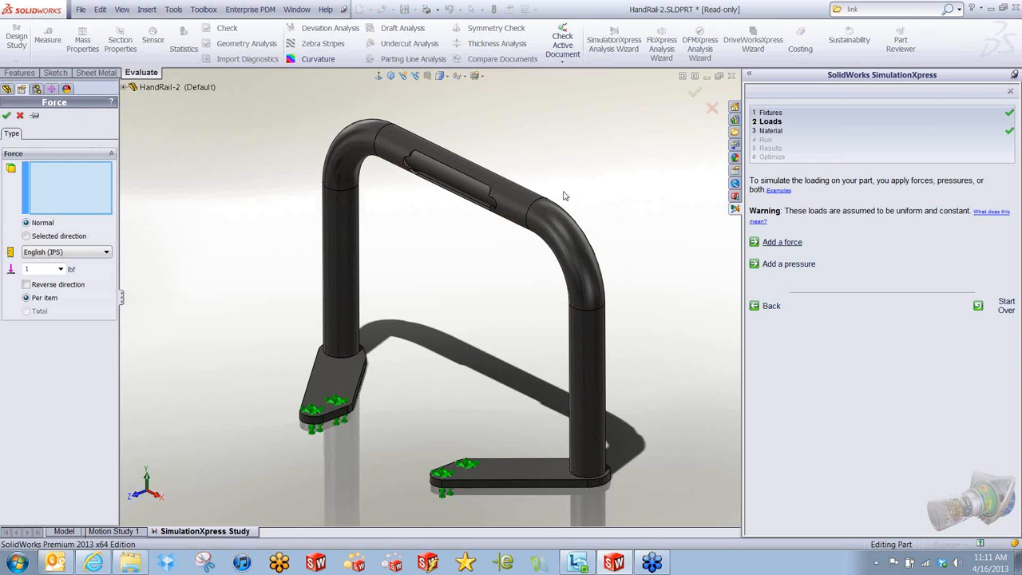
pyautogui.click(503, 205)
pyautogui.scroll(2, 341, 254)
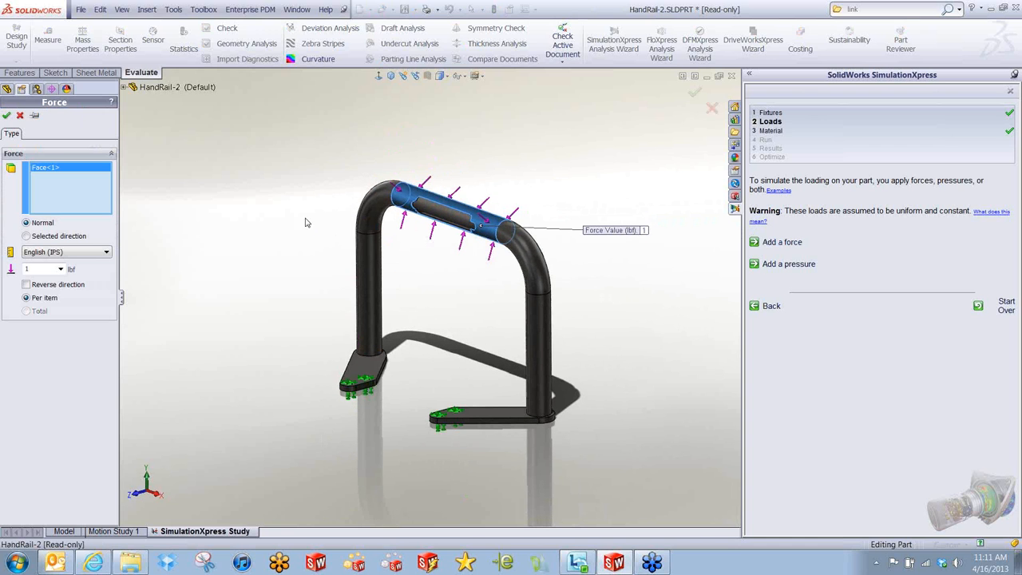
pyautogui.click(126, 88)
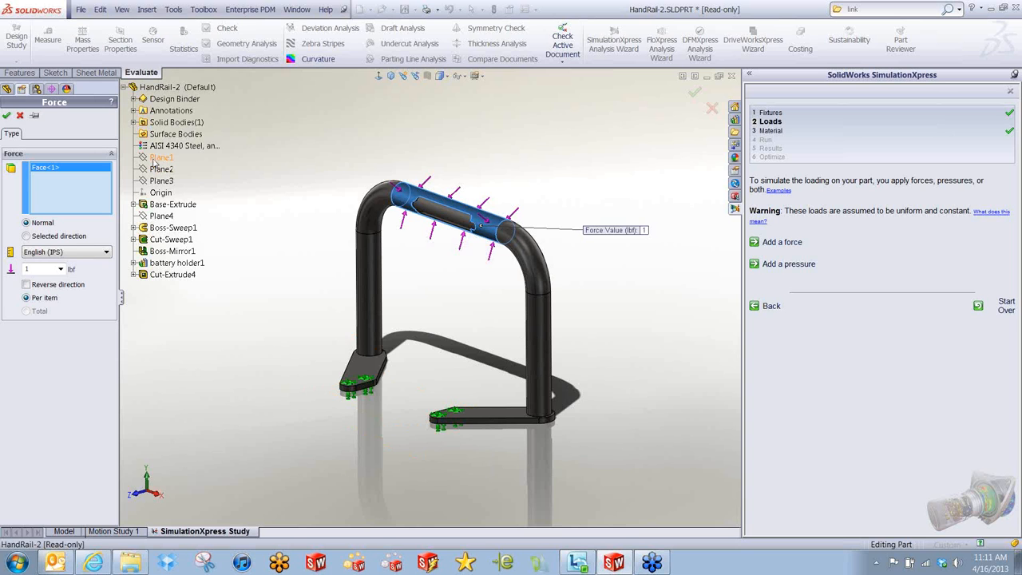
pyautogui.click(56, 238)
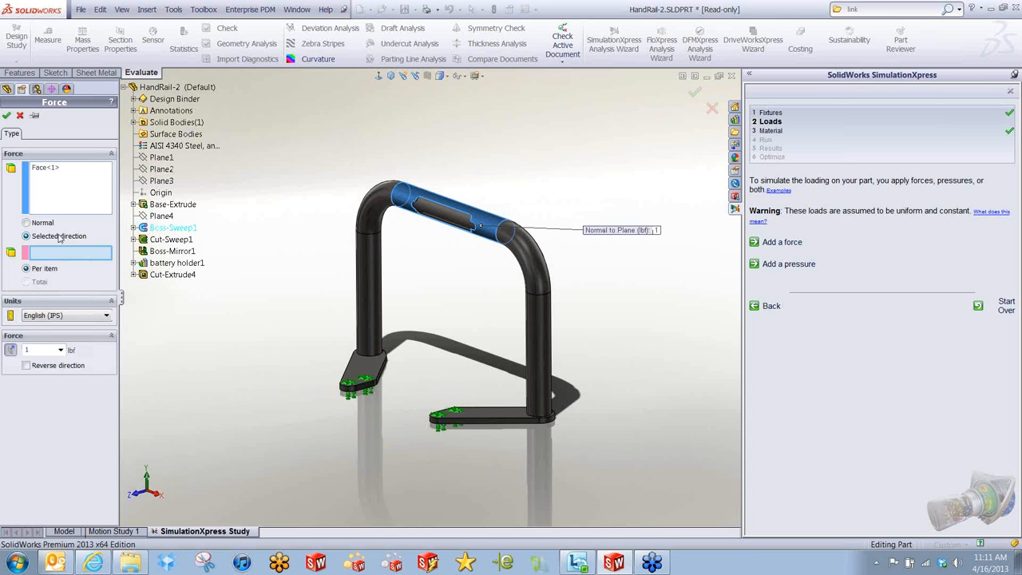
pyautogui.click(169, 160)
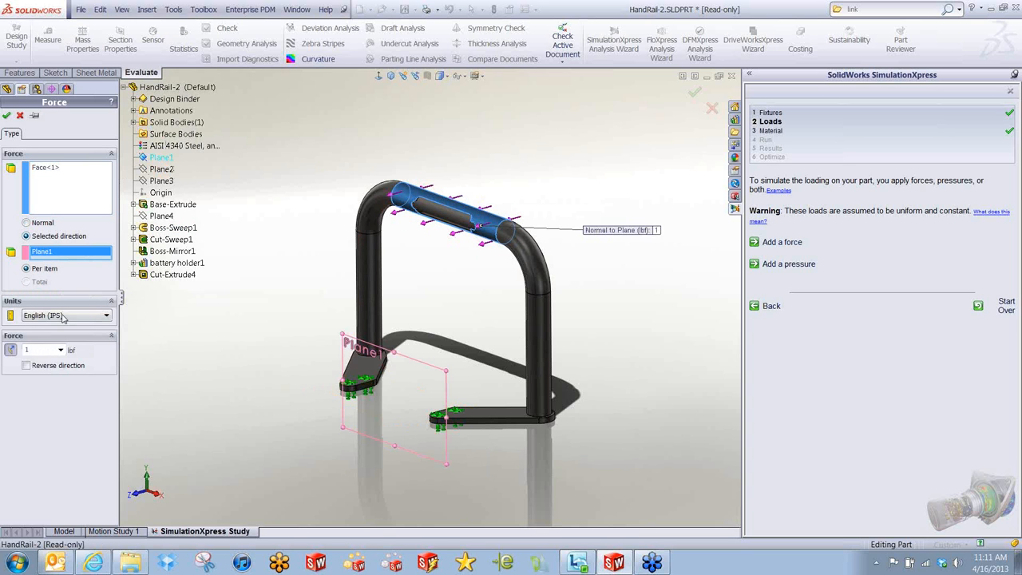
pyautogui.click(26, 365)
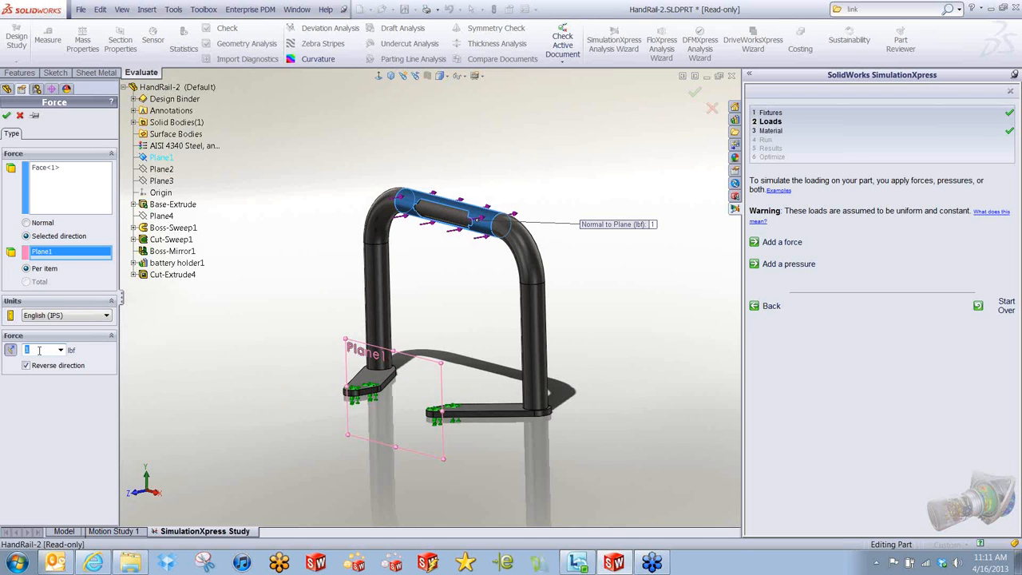
pyautogui.write('300')
pyautogui.click(6, 115)
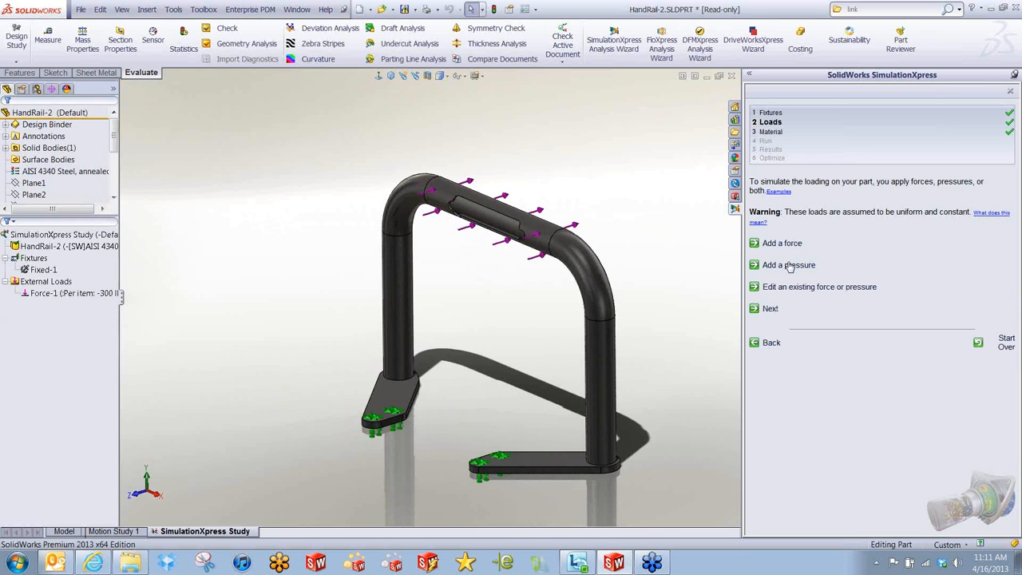
# - Keep the assigned AISI 4340 annealed steel, run the simulation with default settings, and accept the deformation to reach the results
pyautogui.click(770, 309)
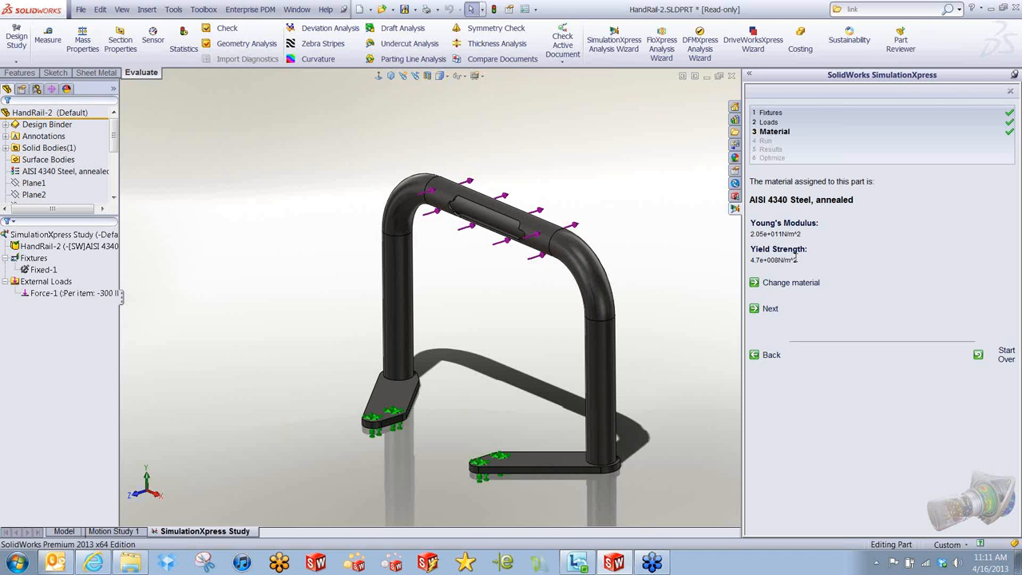
pyautogui.click(770, 310)
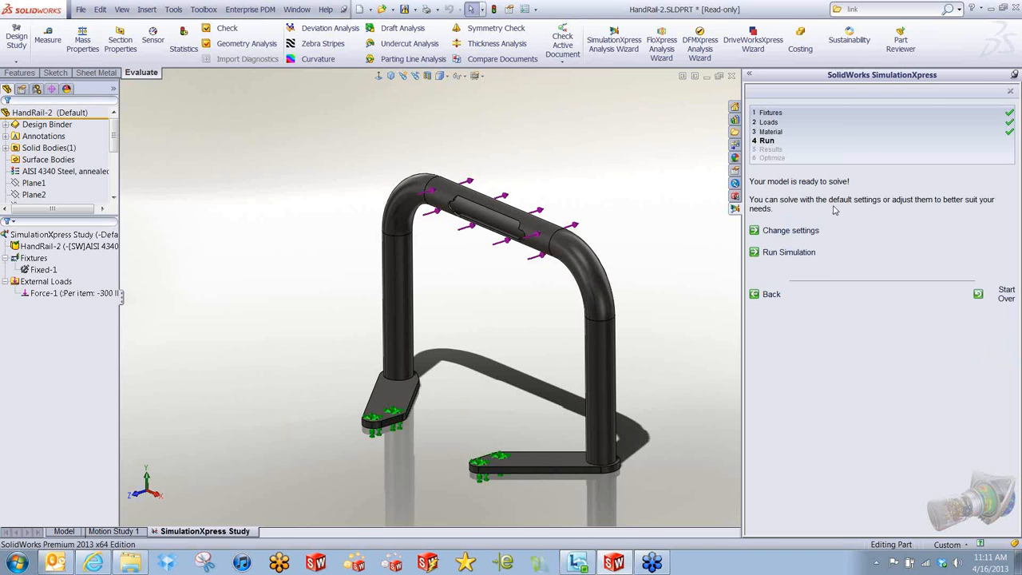
pyautogui.click(806, 253)
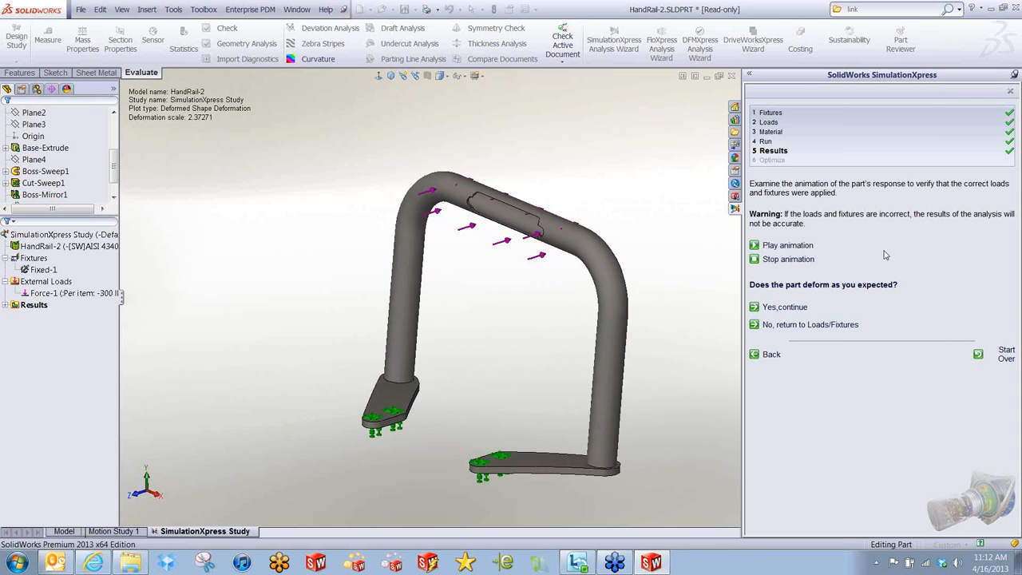
pyautogui.click(795, 308)
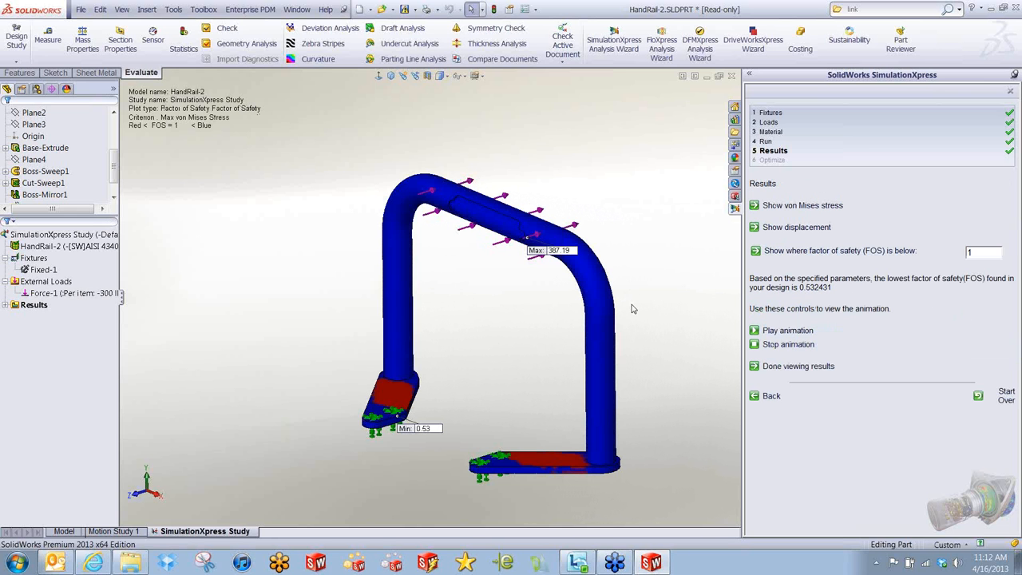
# - Show where the factor of safety is below 2 and examine the mounting plates in that plot
pyautogui.click(990, 254)
pyautogui.doubleClick(964, 251)
pyautogui.press('Return')
pyautogui.scroll(-5, 479, 439)
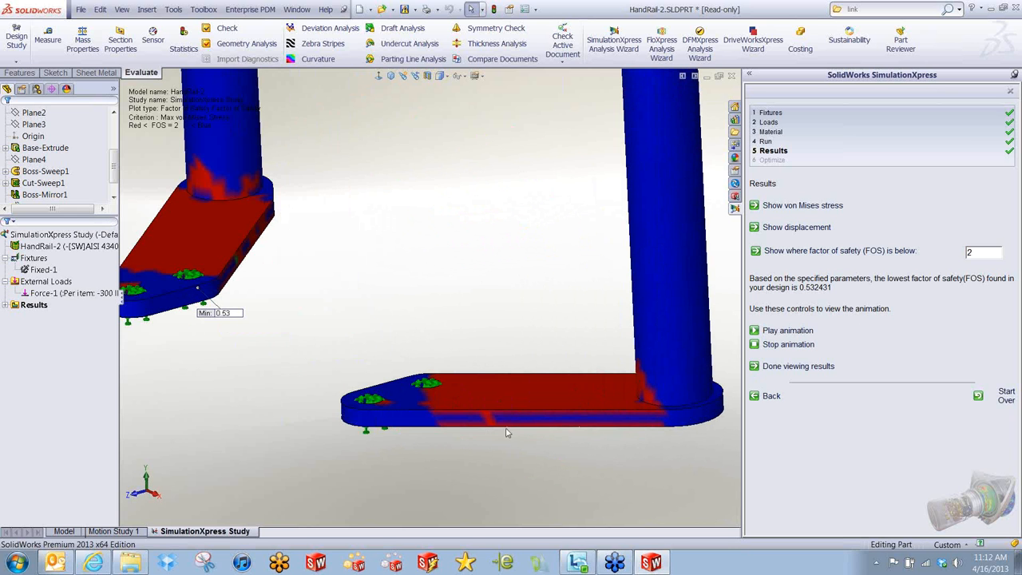
pyautogui.scroll(5, 551, 220)
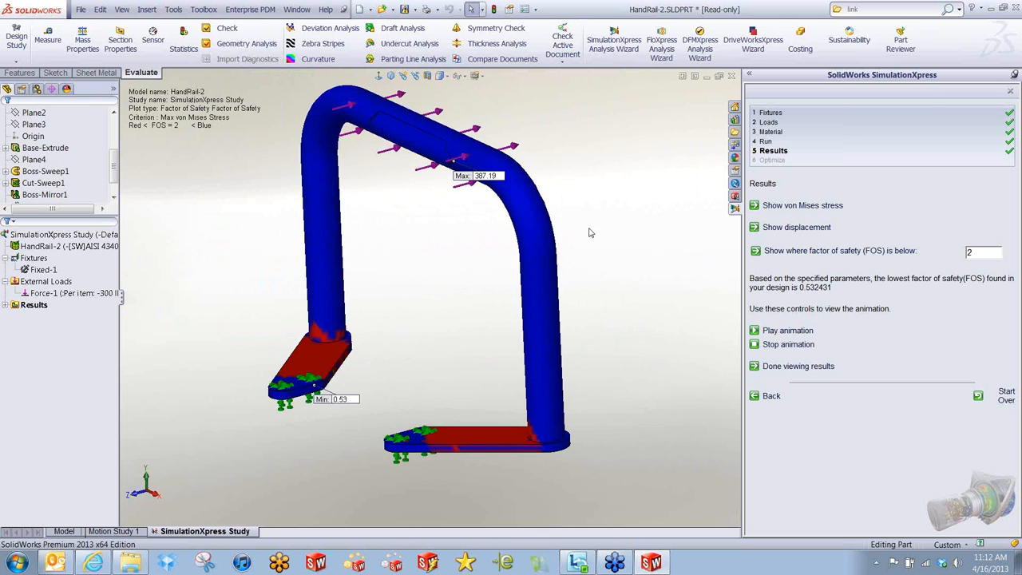
pyautogui.moveTo(590, 232); pyautogui.dragTo(603, 228, button='middle')
# - Examine the von Mises stress plot around the mounting plate holes and across the whole rail, and show the displacement plot
pyautogui.click(787, 206)
pyautogui.moveTo(586, 369); pyautogui.dragTo(601, 376, button='middle')
pyautogui.scroll(-10, 410, 412)
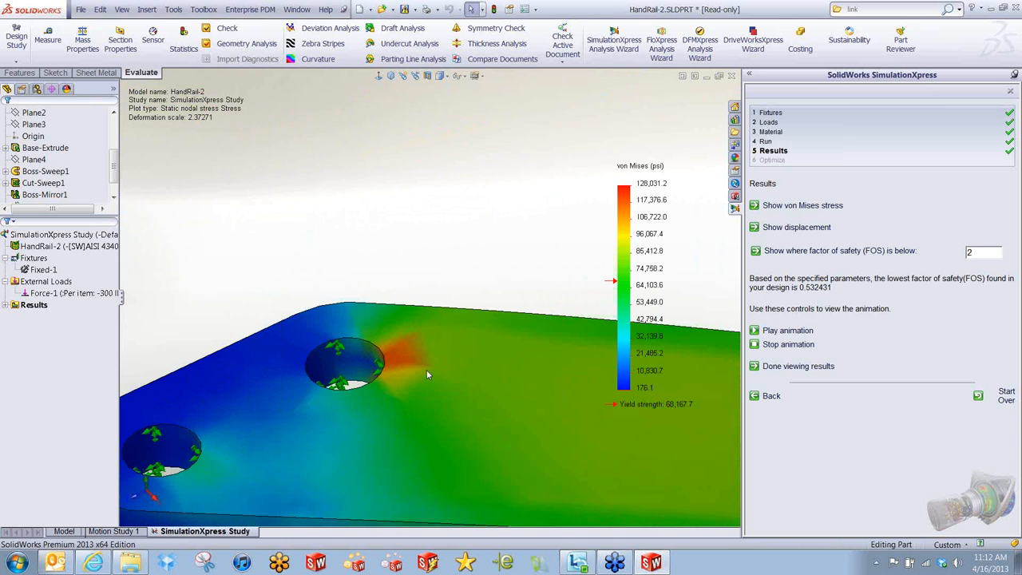
pyautogui.scroll(8, 501, 385)
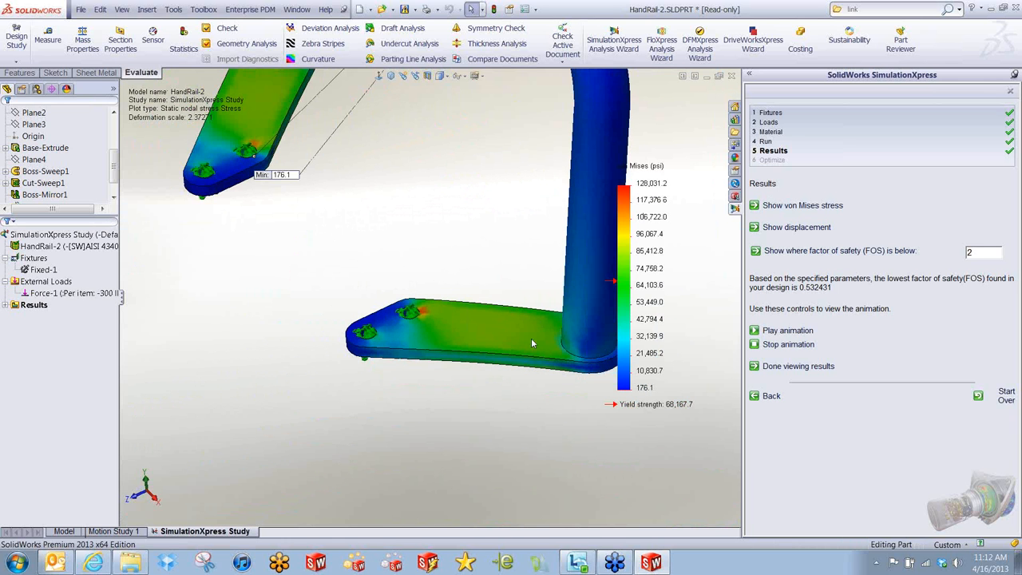
pyautogui.scroll(7, 454, 246)
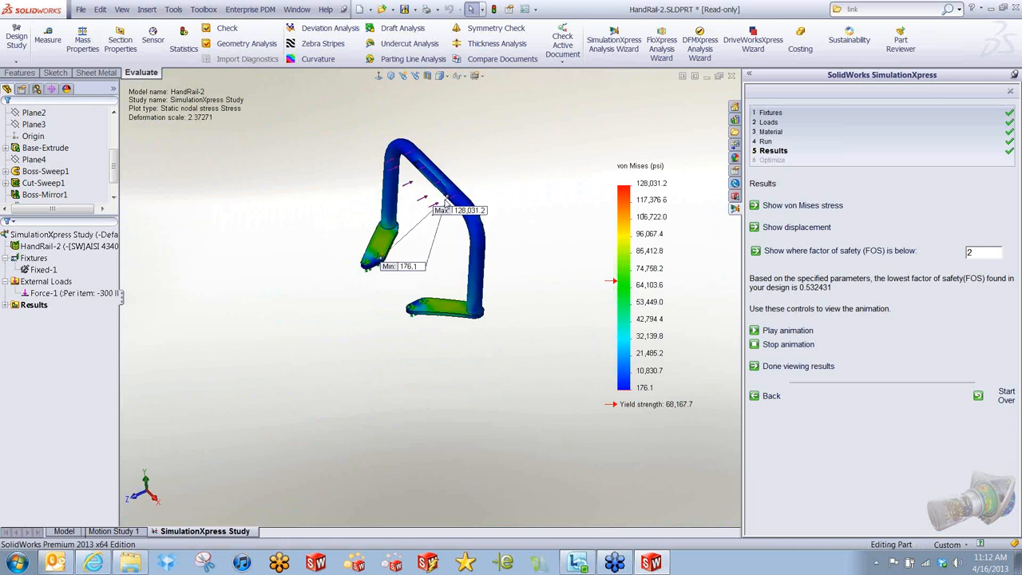
pyautogui.scroll(-3, 409, 208)
pyautogui.moveTo(416, 290); pyautogui.dragTo(410, 238, button='middle')
pyautogui.scroll(-1, 385, 303)
pyautogui.moveTo(386, 304); pyautogui.dragTo(404, 309, button='middle')
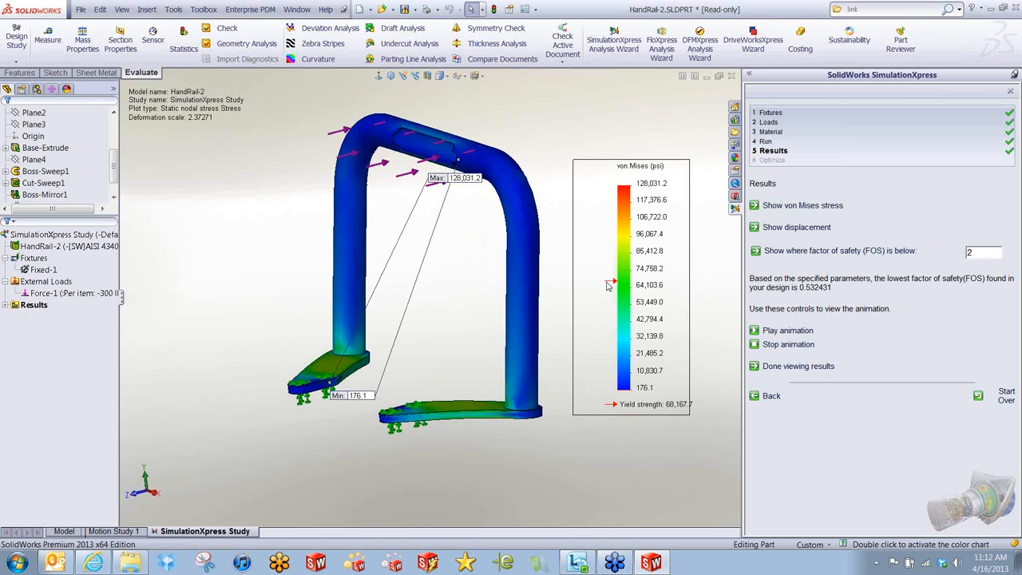
pyautogui.click(814, 229)
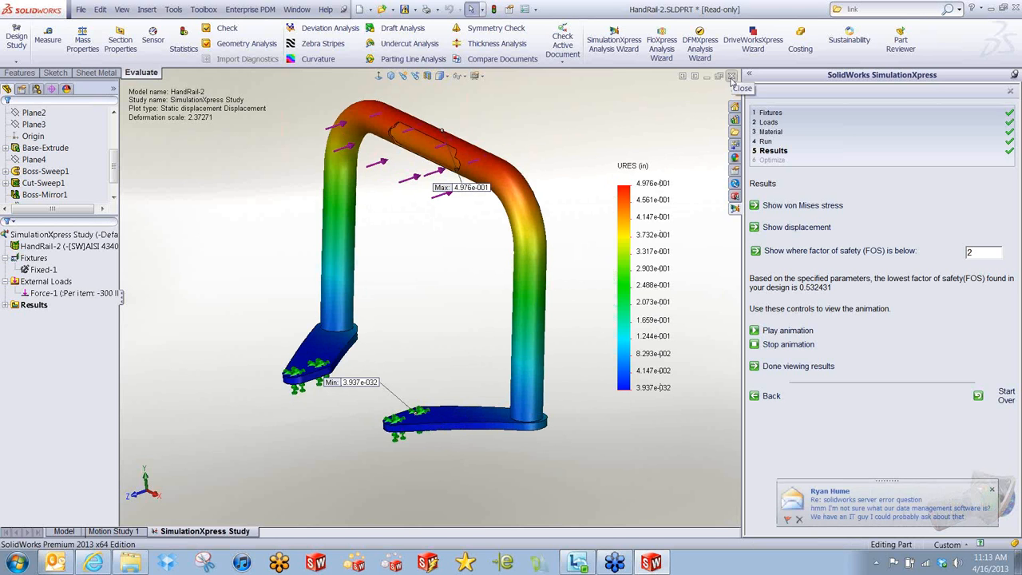
# - Close SimulationXpress without saving its data and close the HandRail-2 part without saving changes
pyautogui.click(1009, 93)
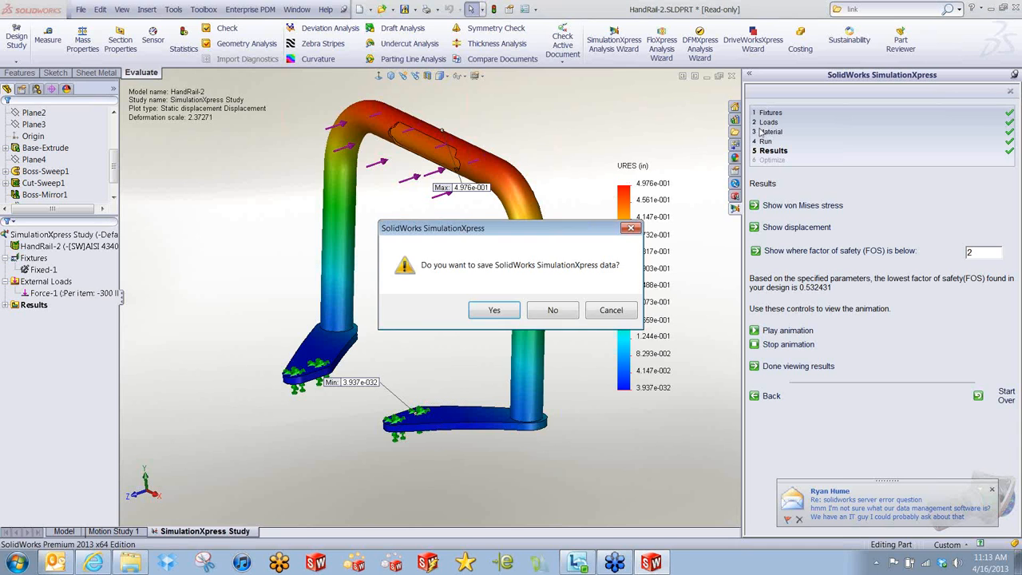
pyautogui.click(552, 311)
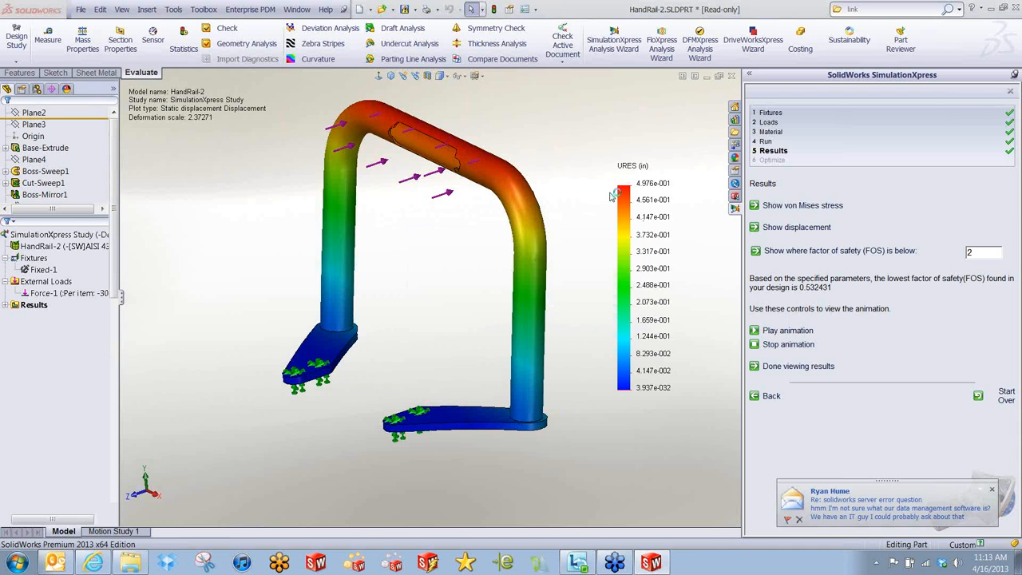
pyautogui.click(1012, 76)
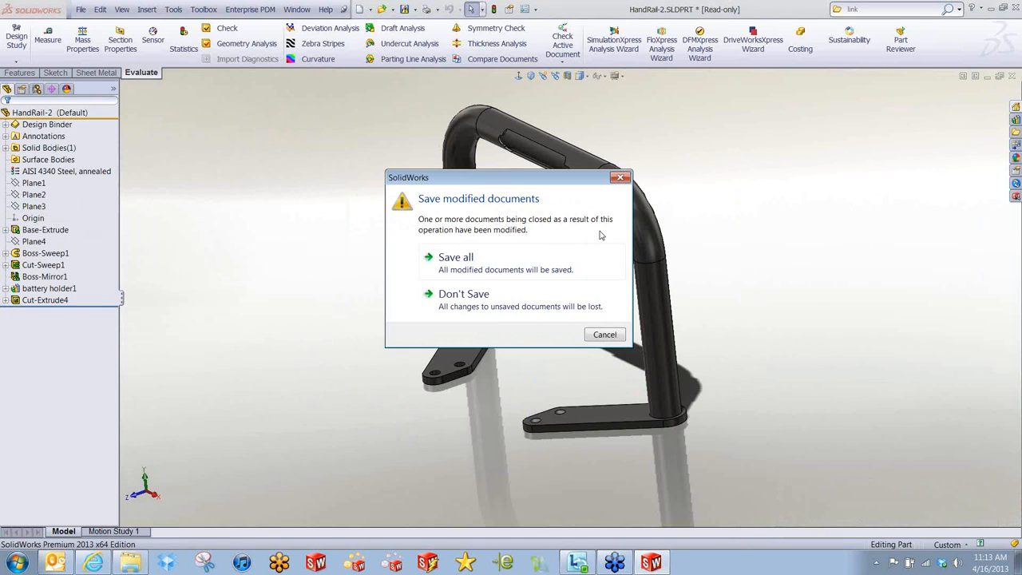
pyautogui.click(572, 311)
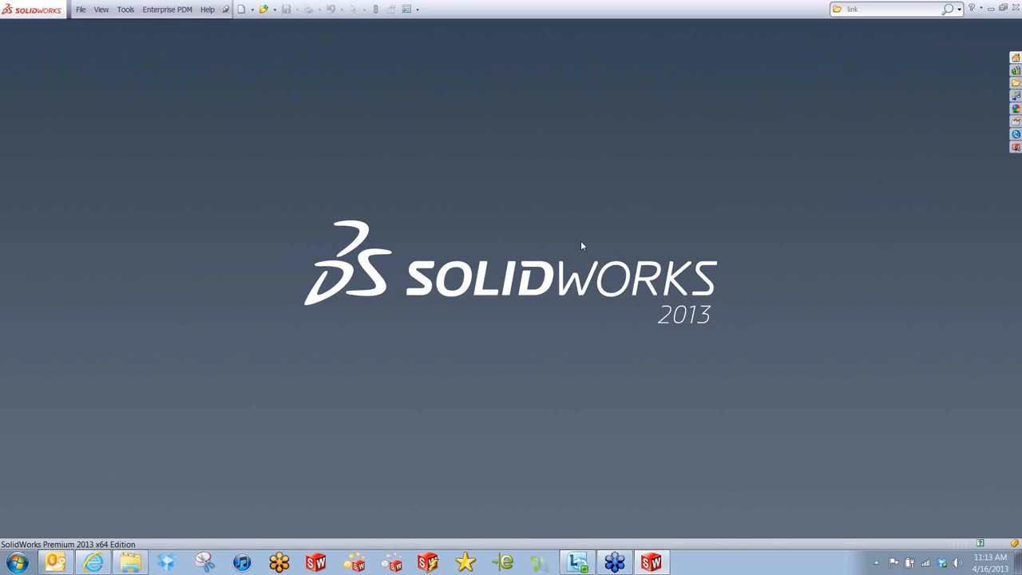
# - Switch to the vault's 4240 Spreader folder and apply the Reject Changes transition to all its SolidWorks assembly, part and drawing files
pyautogui.click(122, 565)
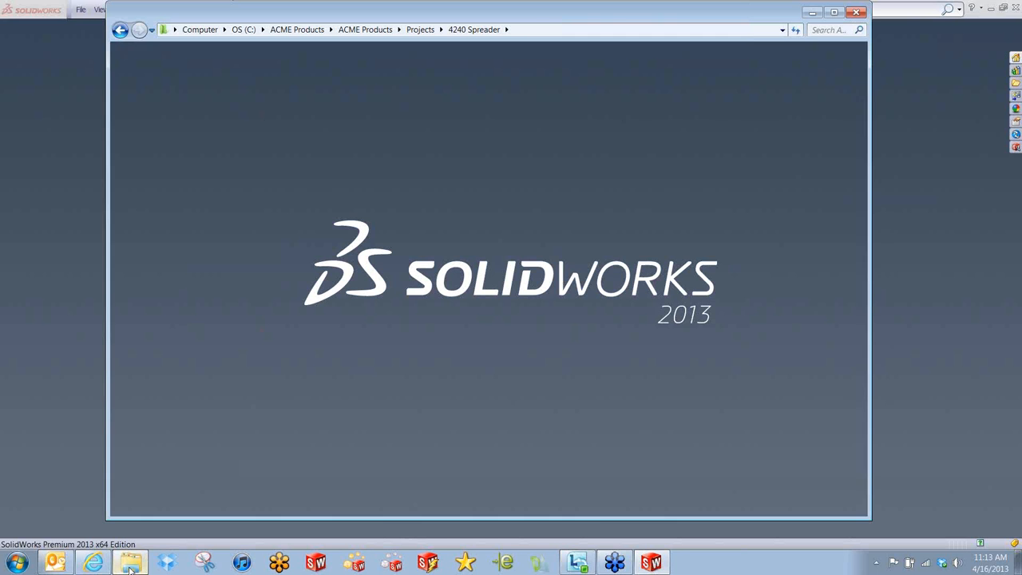
pyautogui.moveTo(266, 251); pyautogui.dragTo(272, 140)
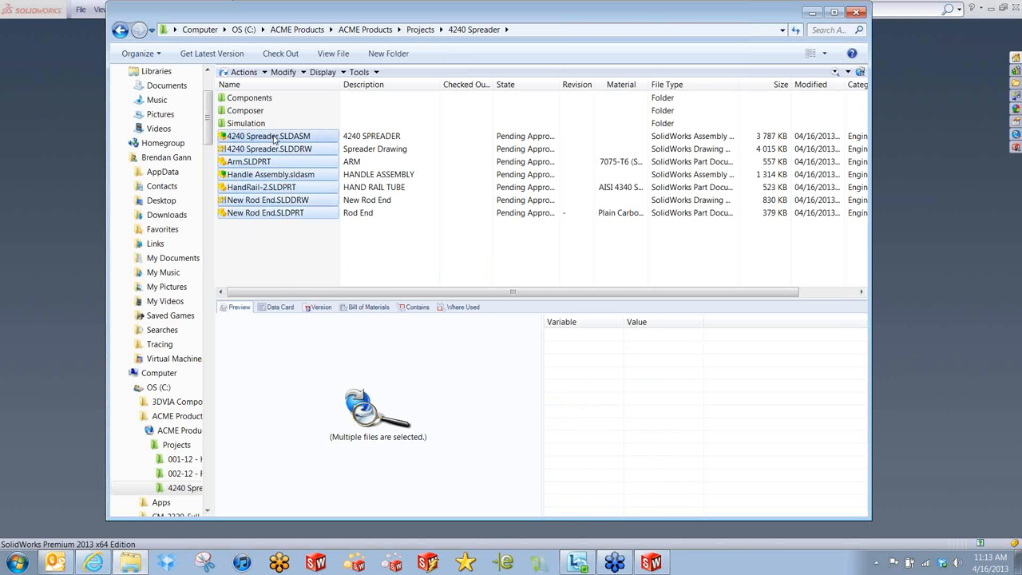
pyautogui.rightClick(274, 139)
pyautogui.moveTo(344, 285)
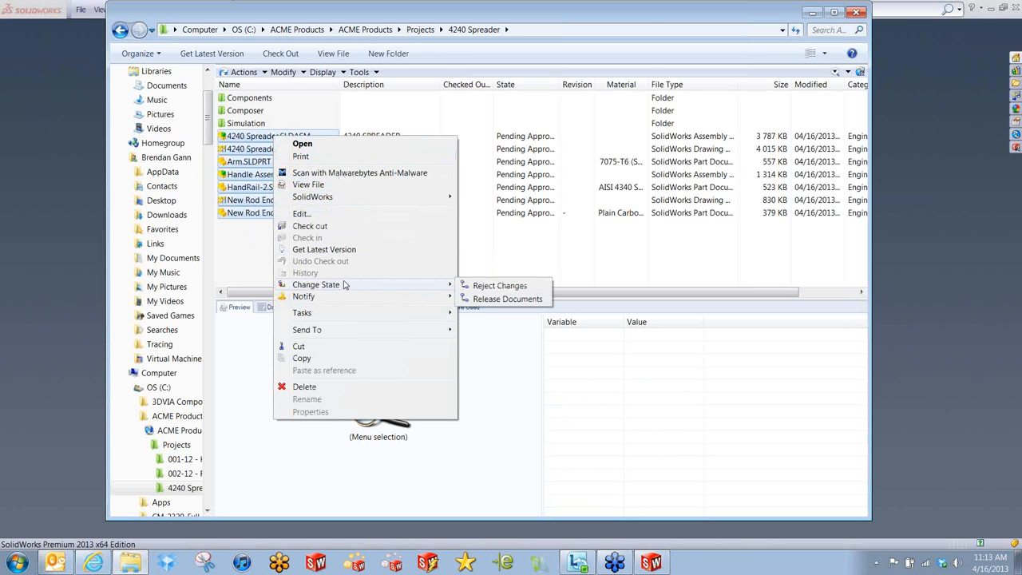
pyautogui.click(497, 286)
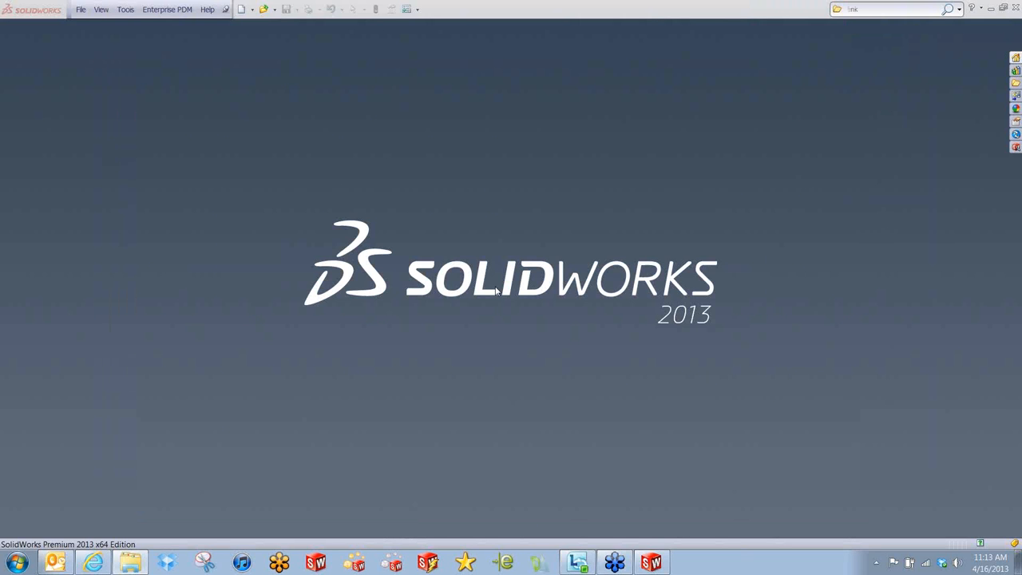